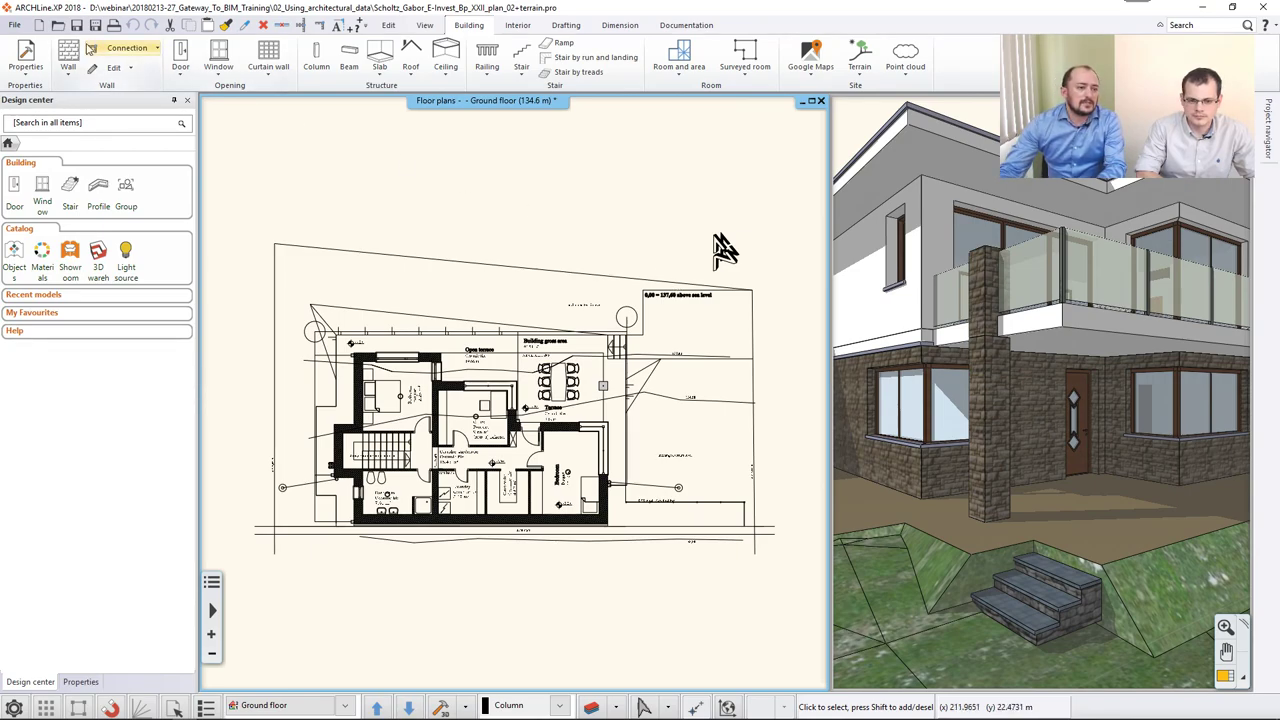
# Start a DWG import and list the file types the Open dialog accepts.
pyautogui.click(18, 22)
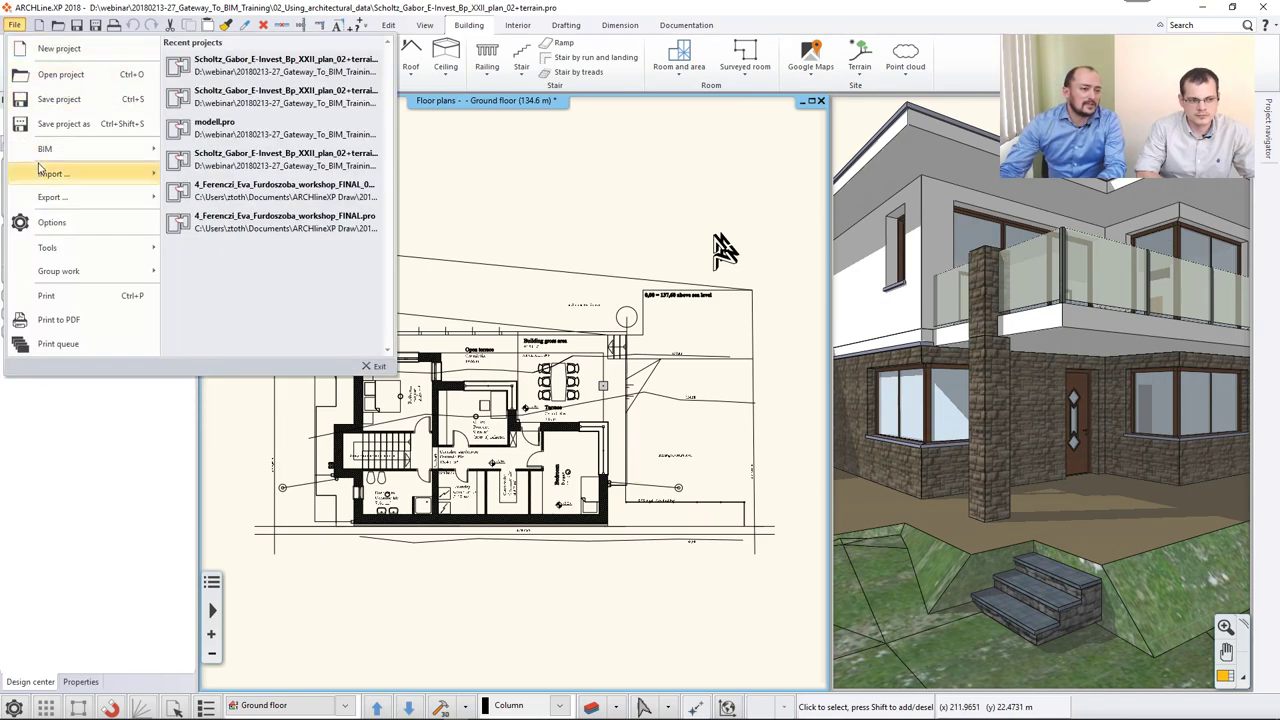
pyautogui.moveTo(42, 176)
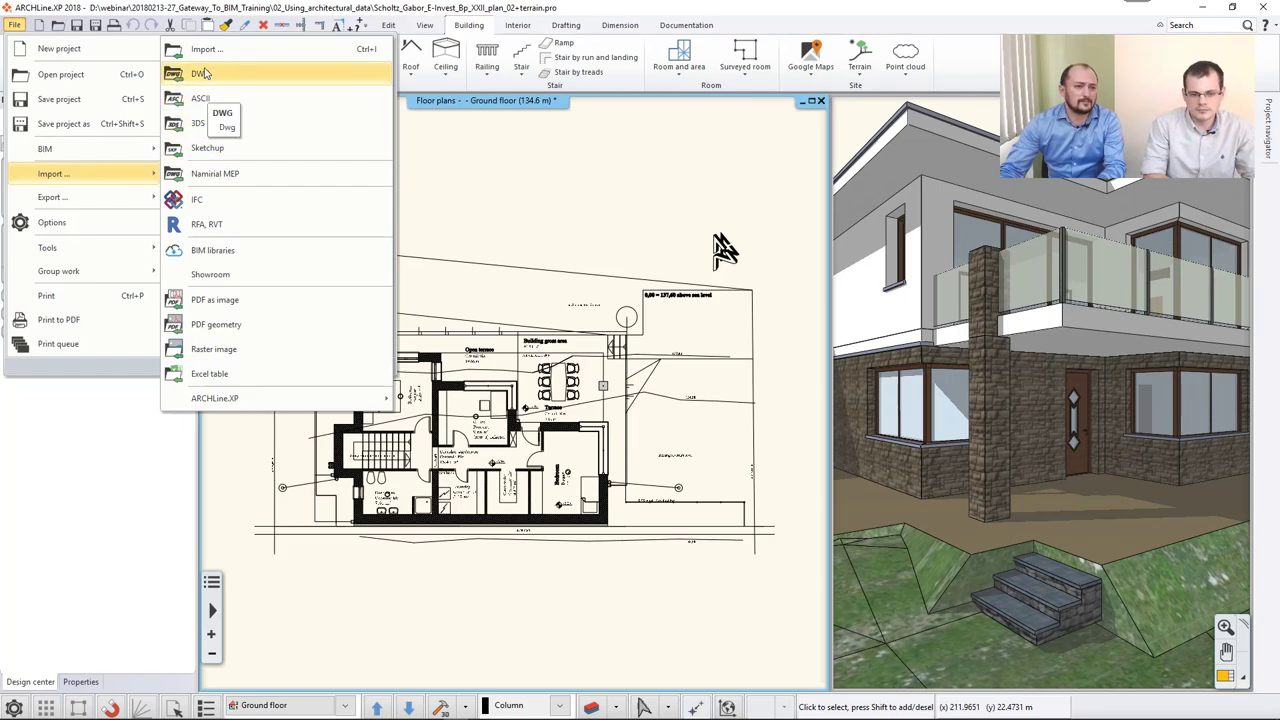
pyautogui.click(240, 50)
pyautogui.click(567, 472)
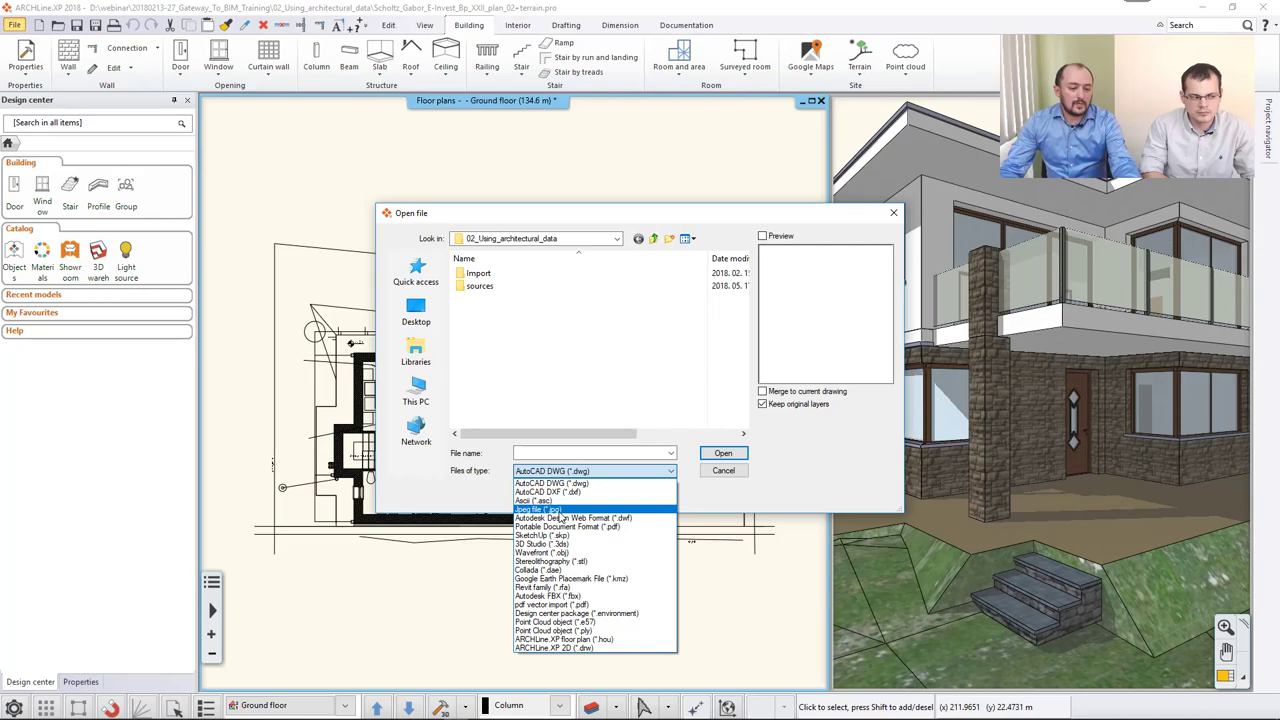
# Cancel the DWG import and switch to the situation plan PDF in Acrobat Reader.
pyautogui.click(560, 471)
pyautogui.press('Escape')
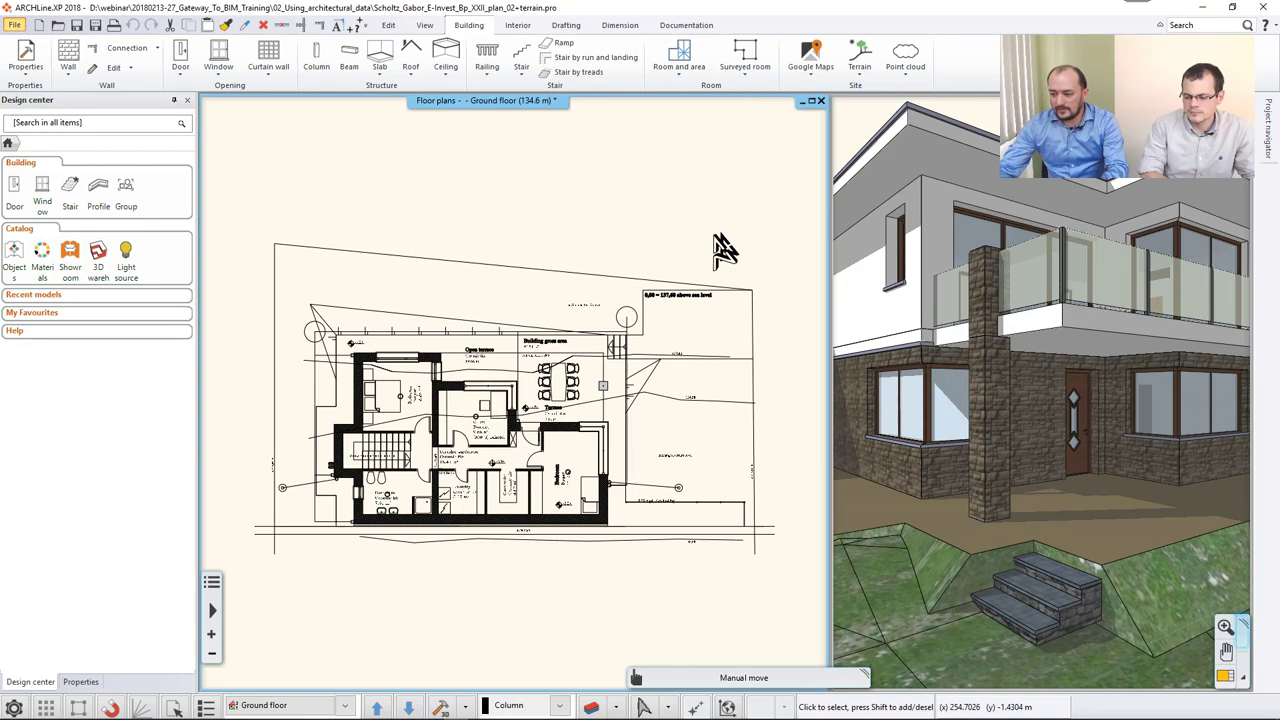
pyautogui.hotkey('alt', 'Tab')
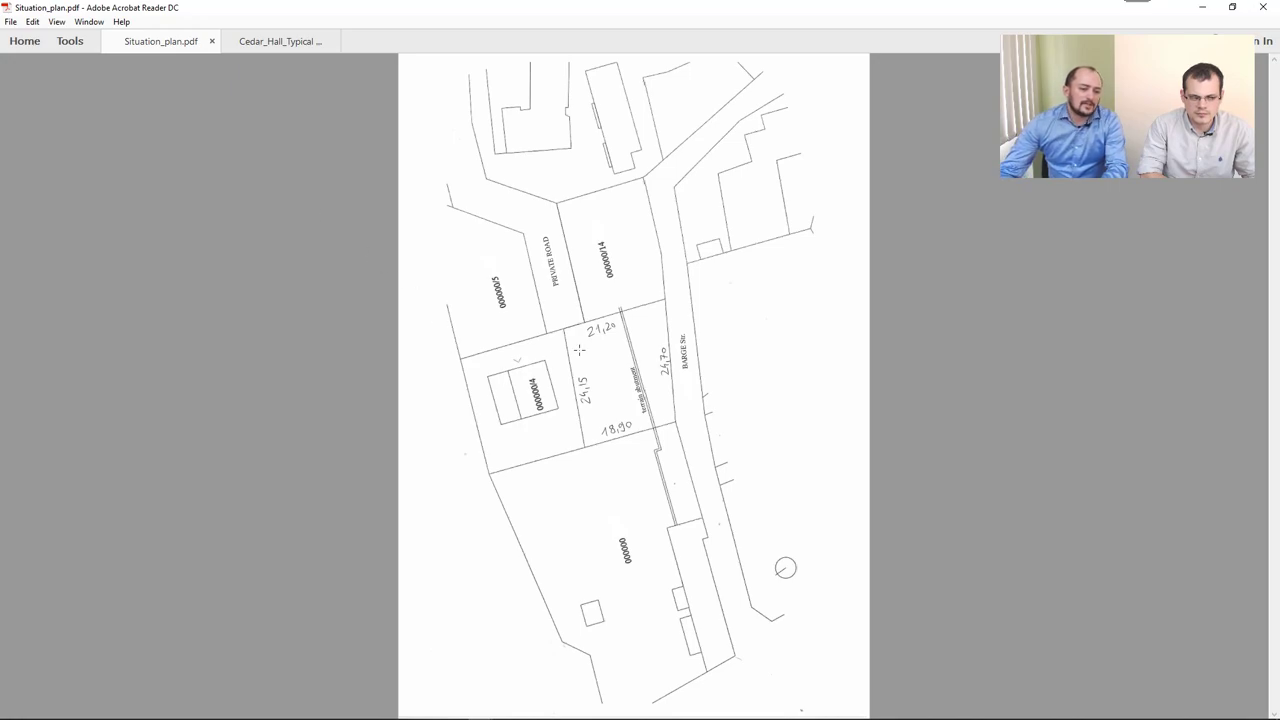
# Zoom in on the plot near the 21,20 dimension, zoom back out, and minimise Acrobat Reader.
pyautogui.keyDown('ctrl'); pyautogui.scroll(2, 564, 335); pyautogui.keyUp('ctrl')
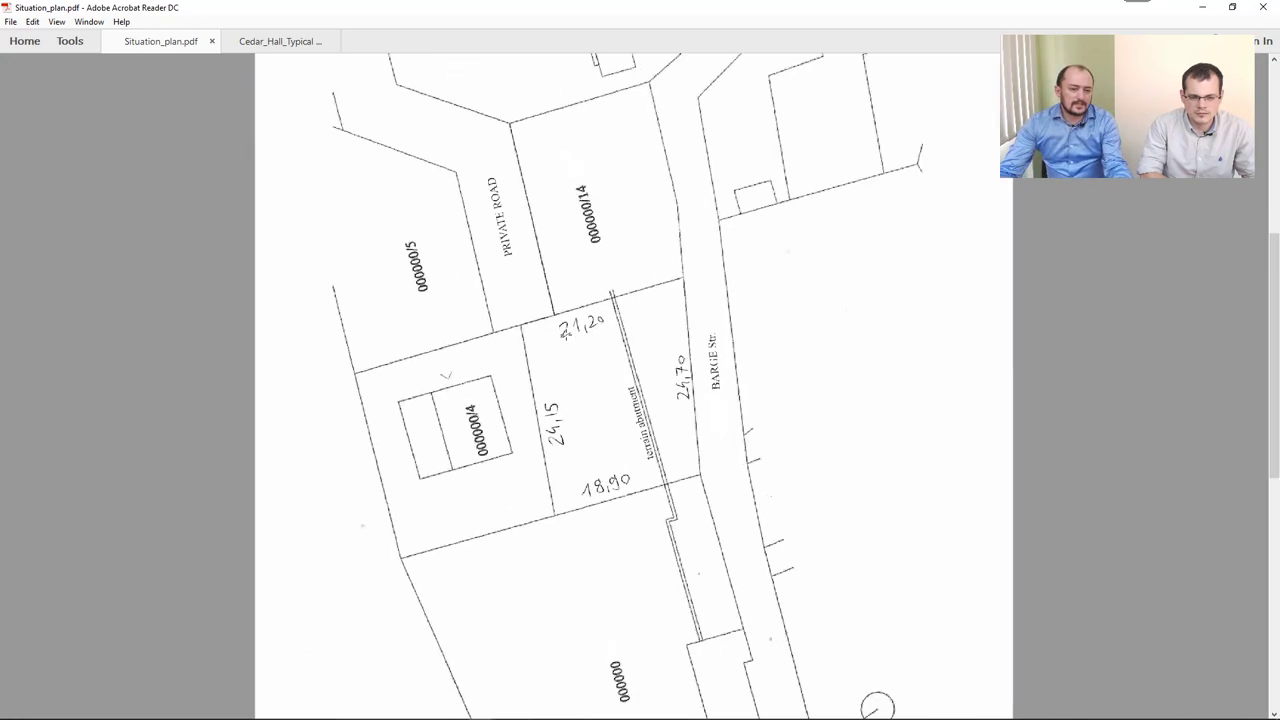
pyautogui.keyDown('ctrl'); pyautogui.scroll(2, 563, 331); pyautogui.keyUp('ctrl')
pyautogui.keyDown('ctrl'); pyautogui.scroll(1, 583, 290); pyautogui.keyUp('ctrl')
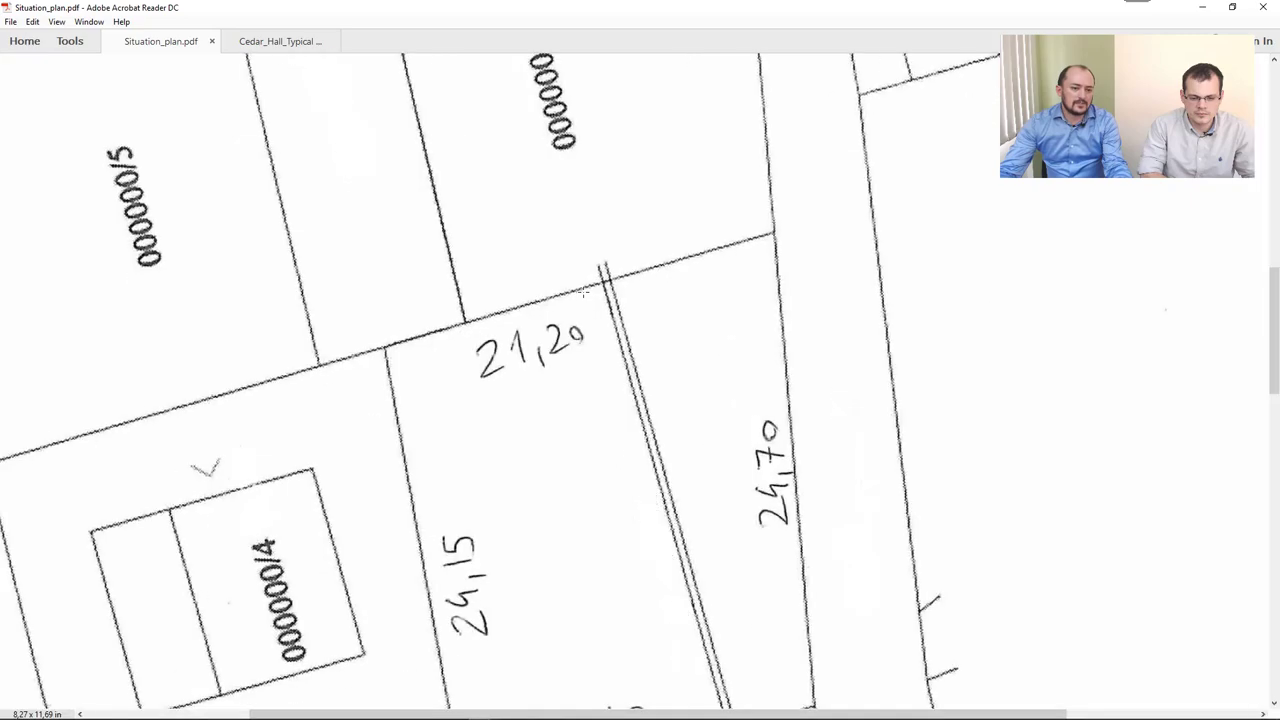
pyautogui.keyDown('ctrl'); pyautogui.scroll(1, 585, 295); pyautogui.keyUp('ctrl')
pyautogui.keyDown('ctrl'); pyautogui.scroll(2, 610, 265); pyautogui.keyUp('ctrl')
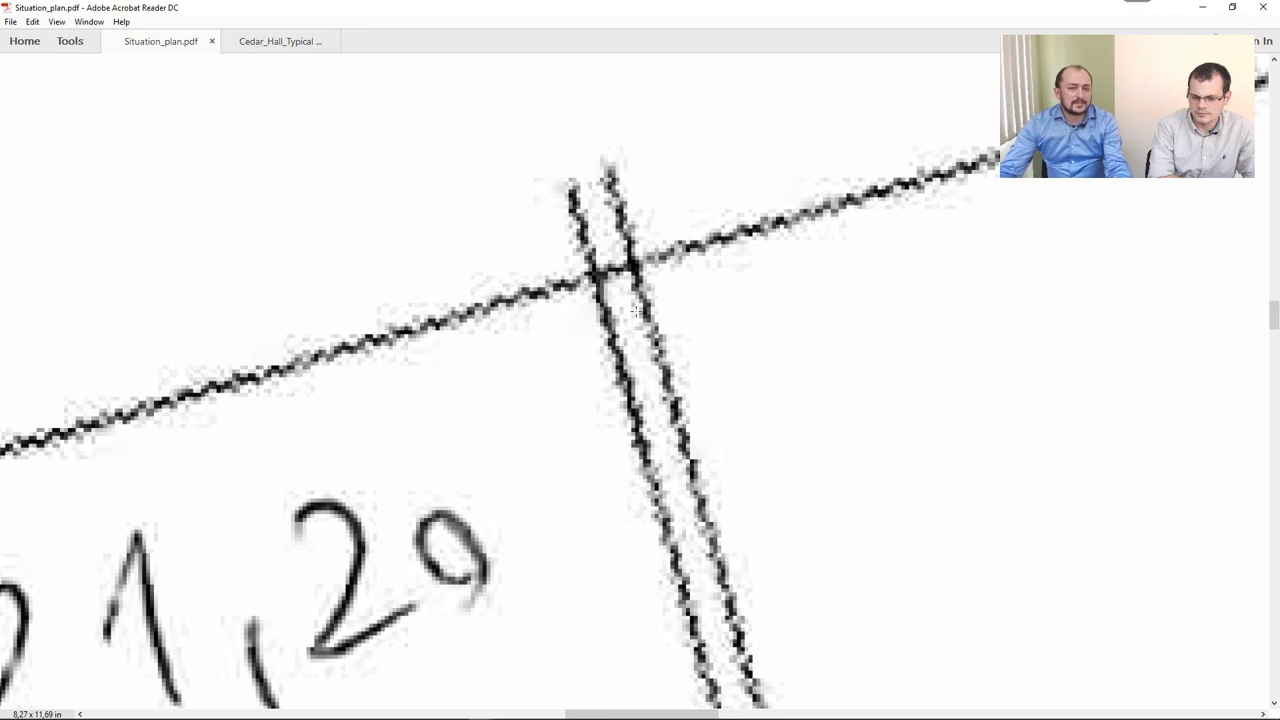
pyautogui.scroll(1, 636, 312)
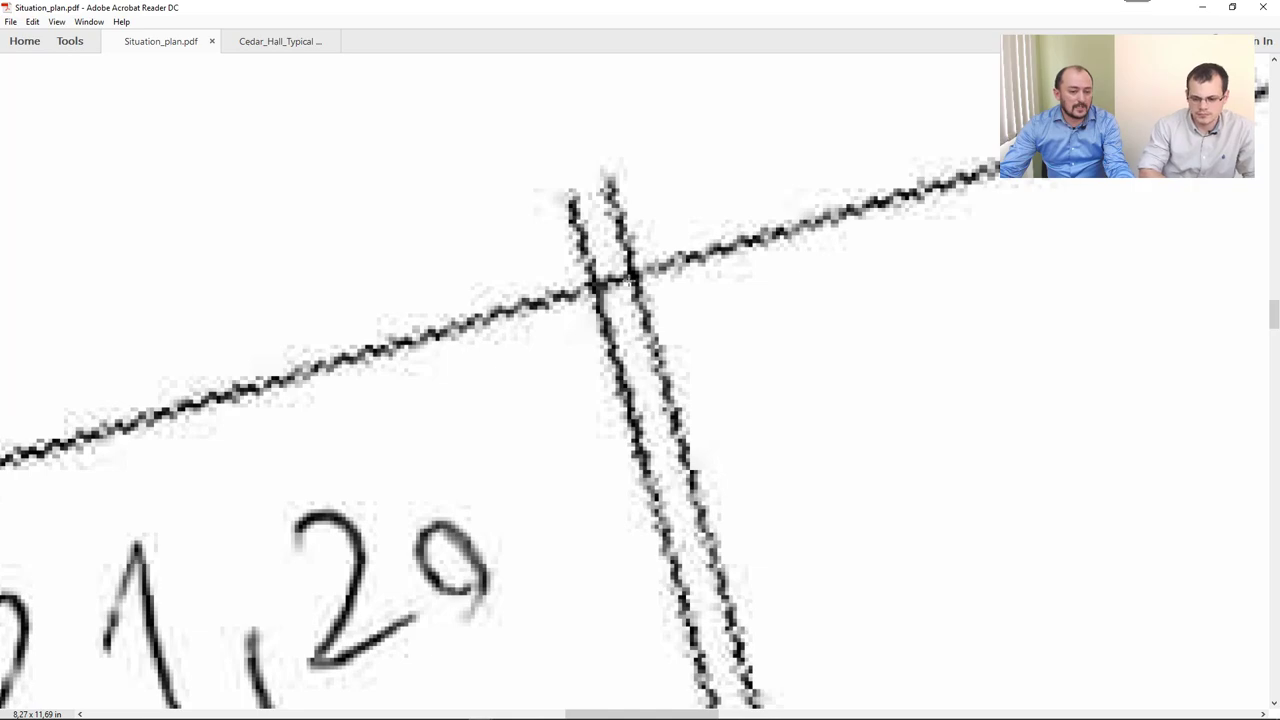
pyautogui.keyDown('ctrl'); pyautogui.scroll(-5, 627, 289); pyautogui.keyUp('ctrl')
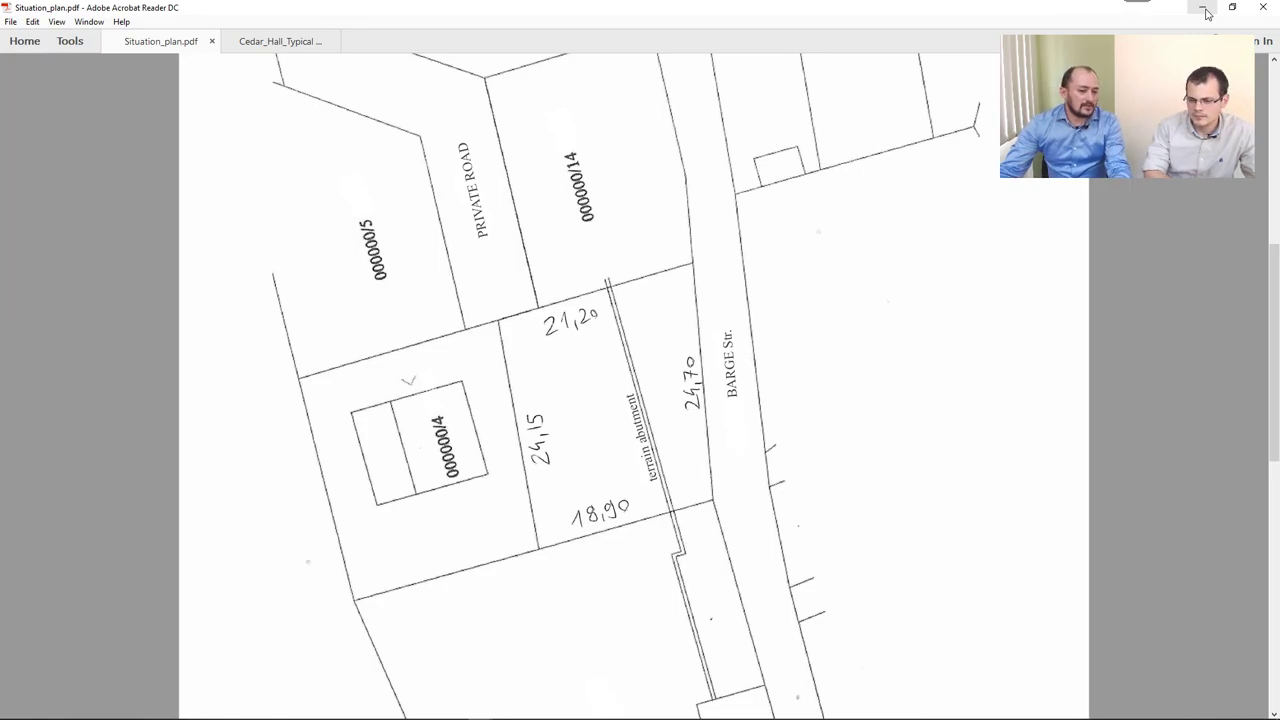
pyautogui.click(1206, 13)
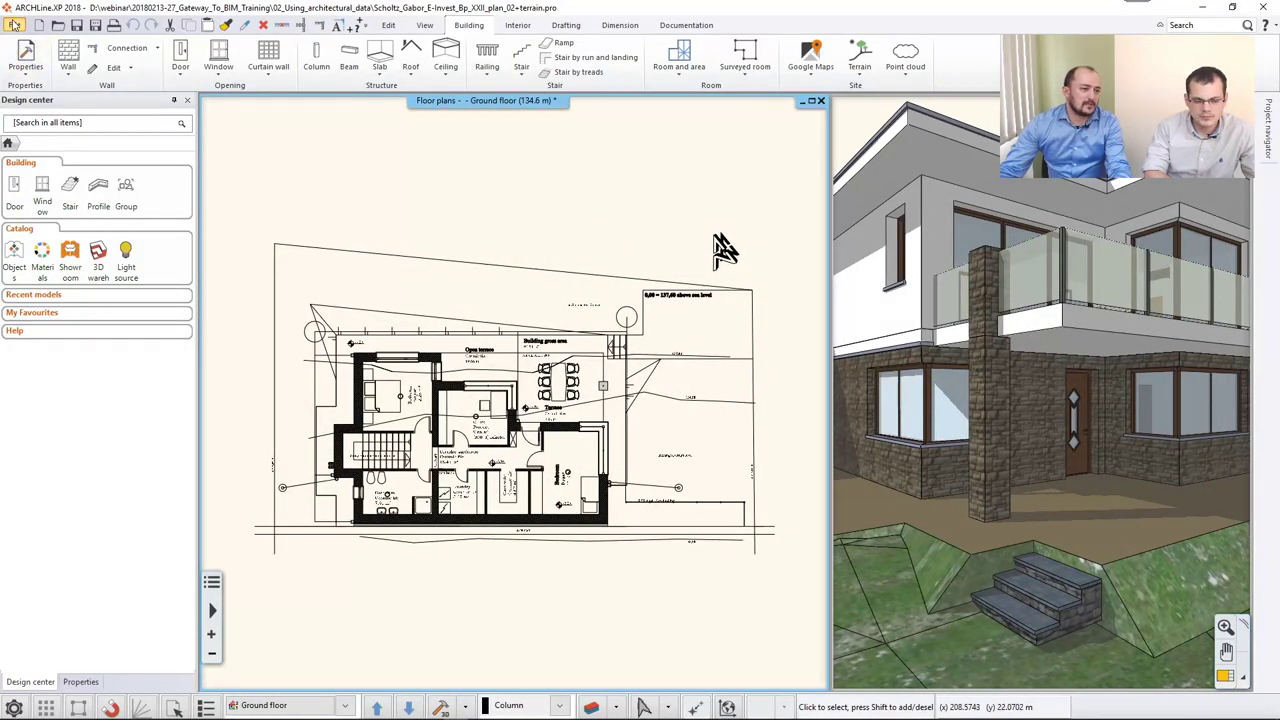
# Create a new empty project with default properties, quitting the terrain project without saving.
pyautogui.click(14, 24)
pyautogui.click(45, 48)
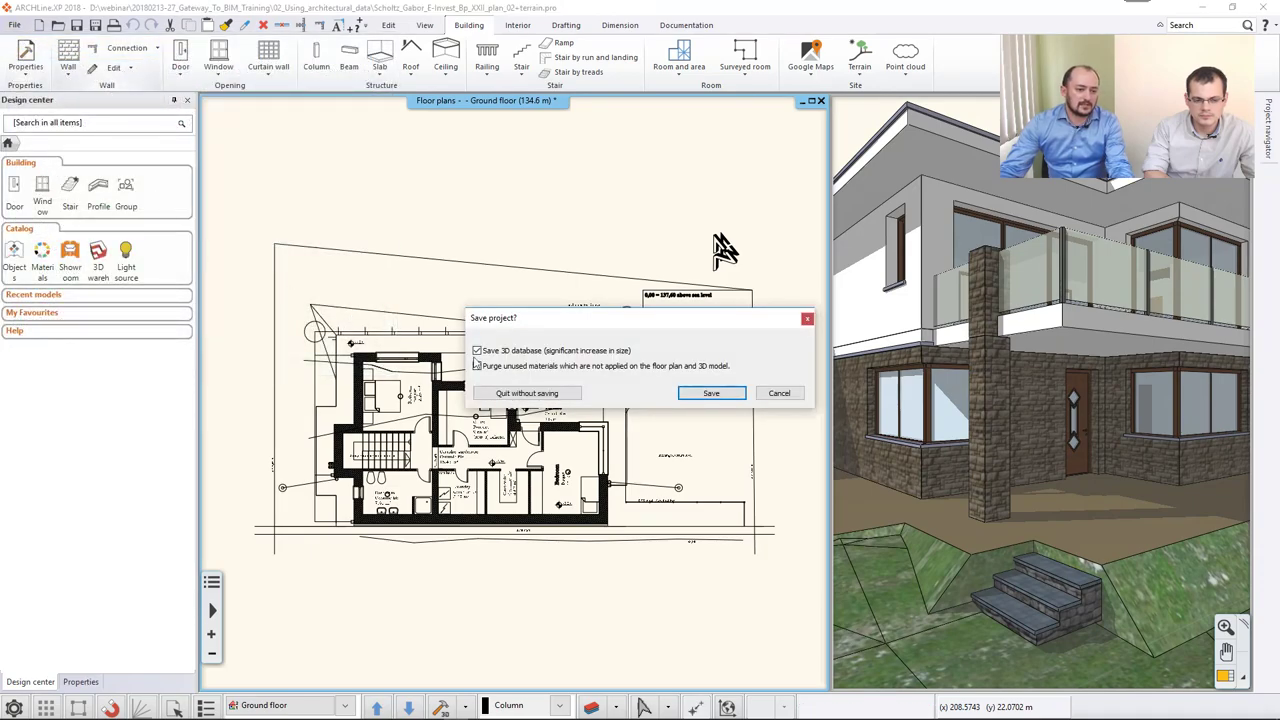
pyautogui.click(552, 393)
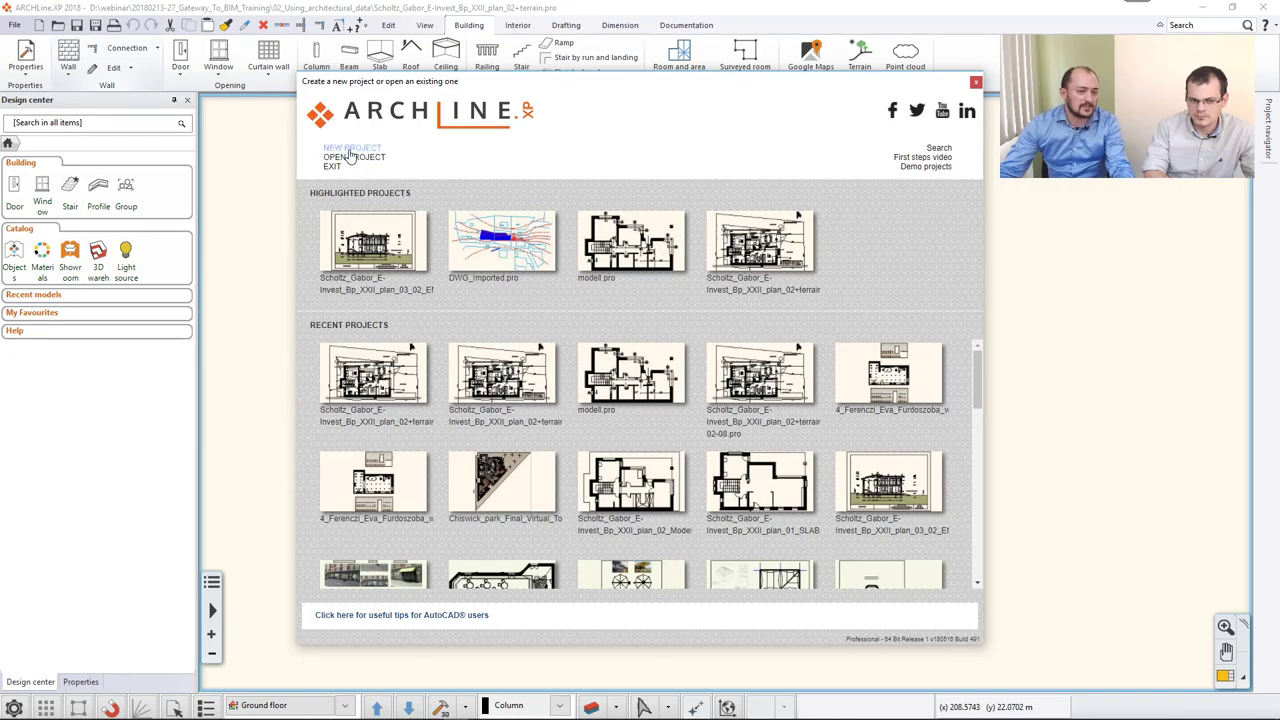
pyautogui.click(350, 150)
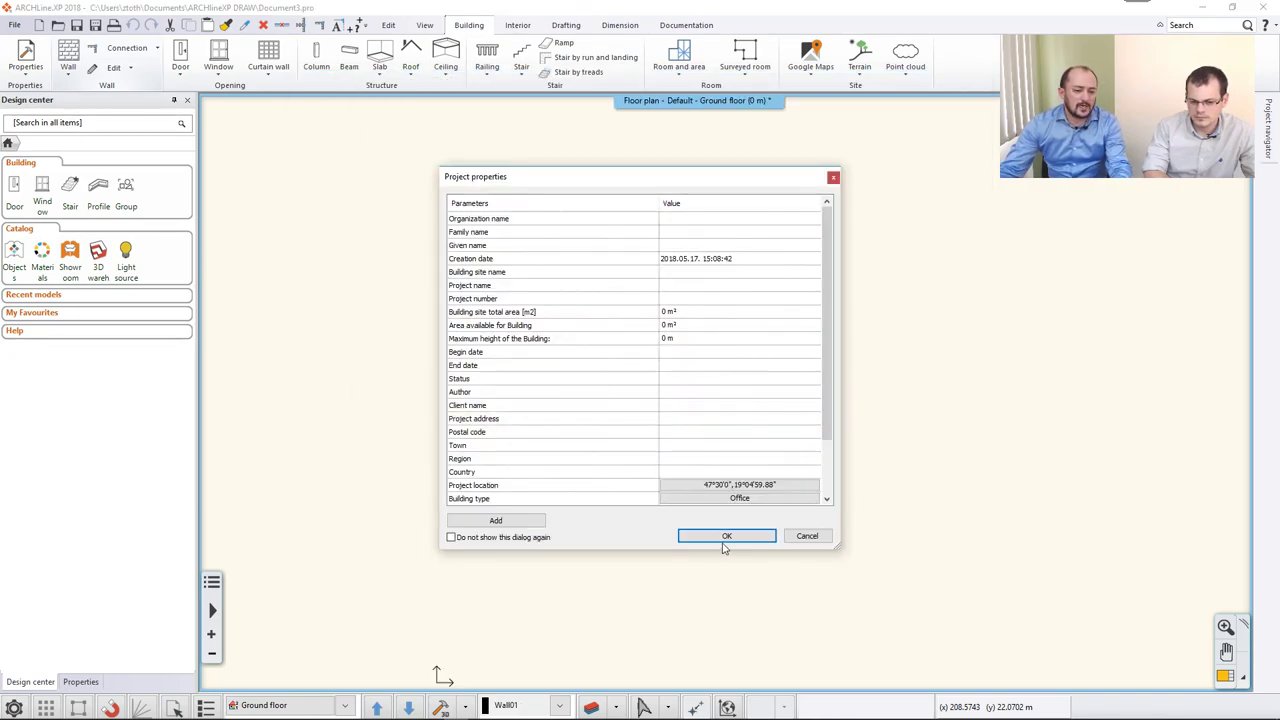
pyautogui.click(727, 537)
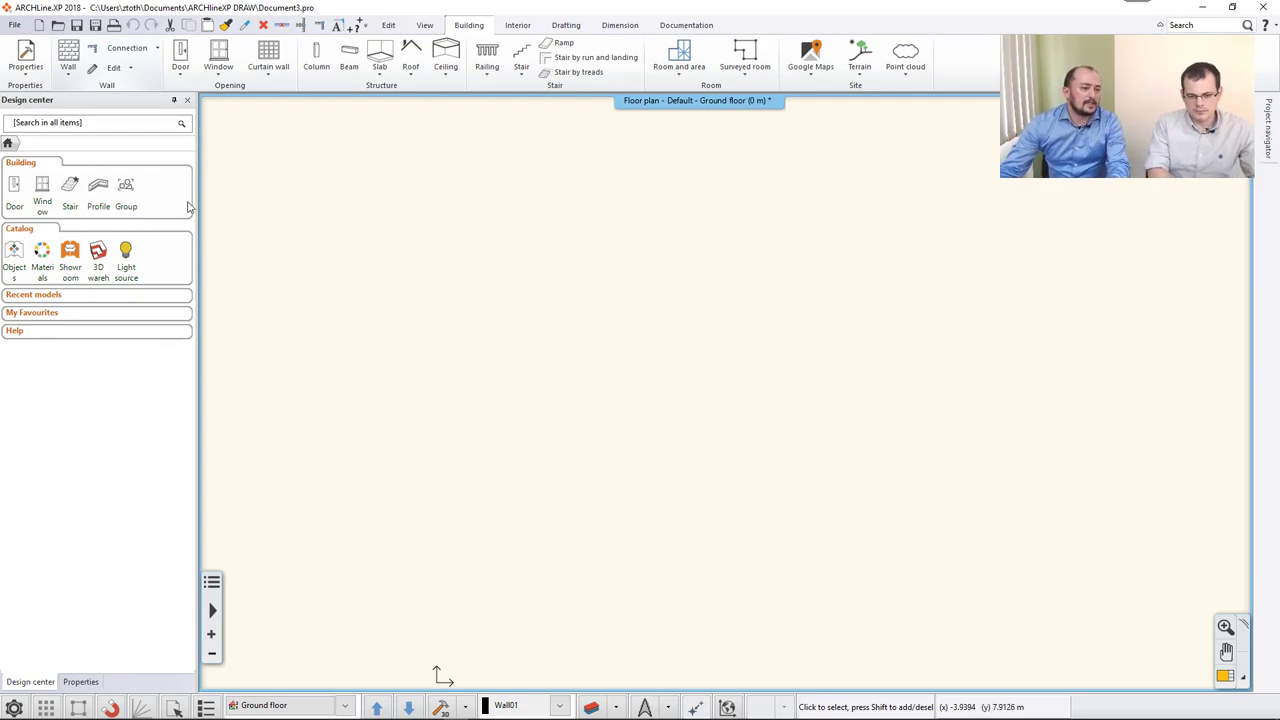
pyautogui.click(15, 26)
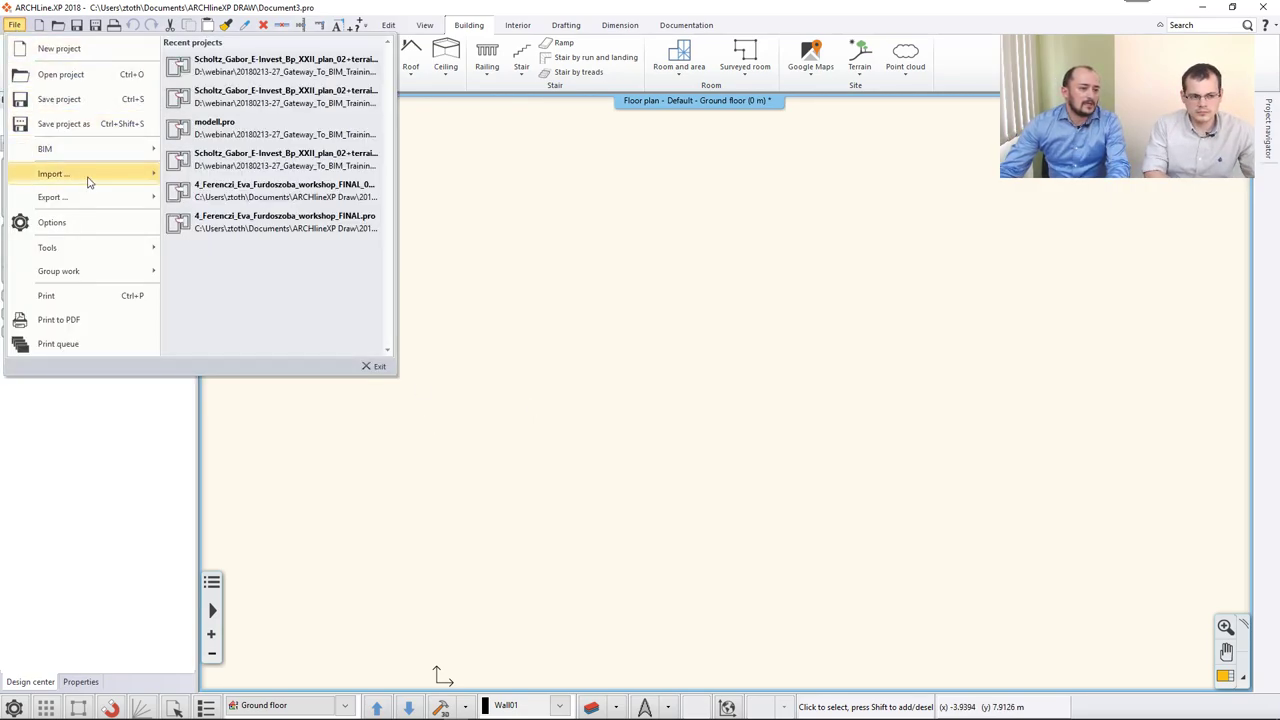
# Import Situation_plan.pdf as an image from the D:\webinar\...\Import folder.
pyautogui.moveTo(88, 180)
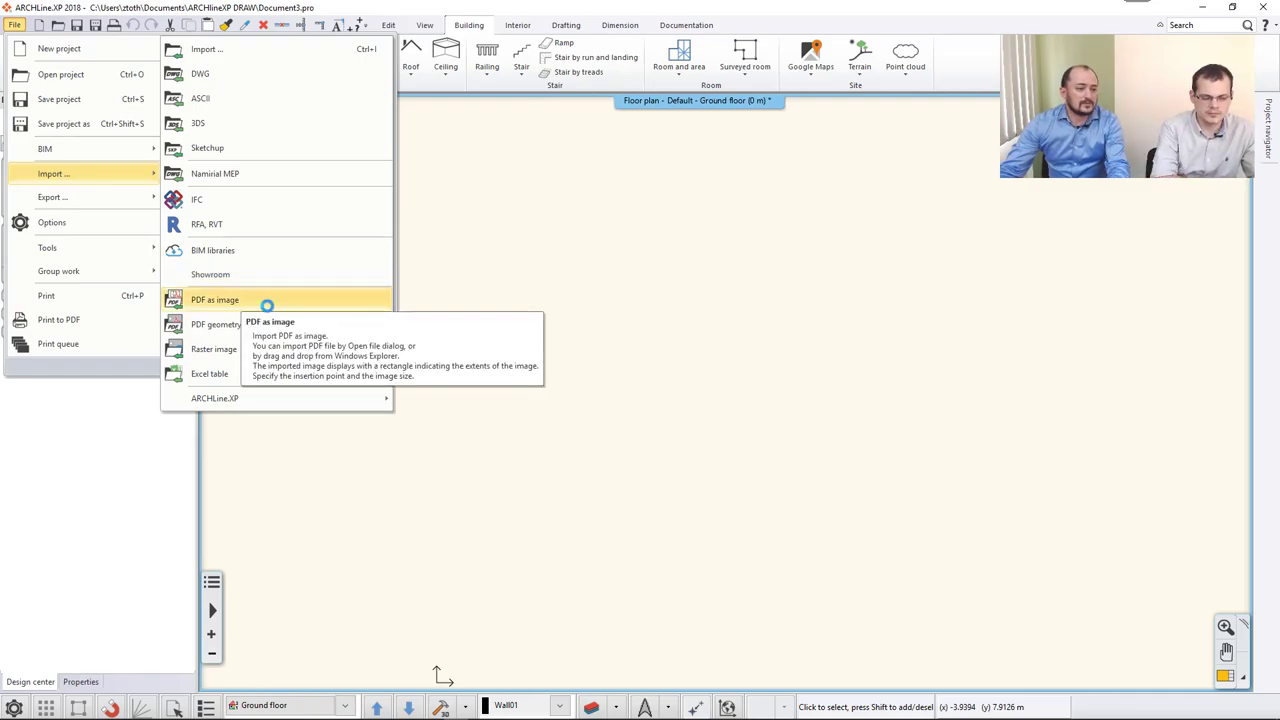
pyautogui.click(267, 309)
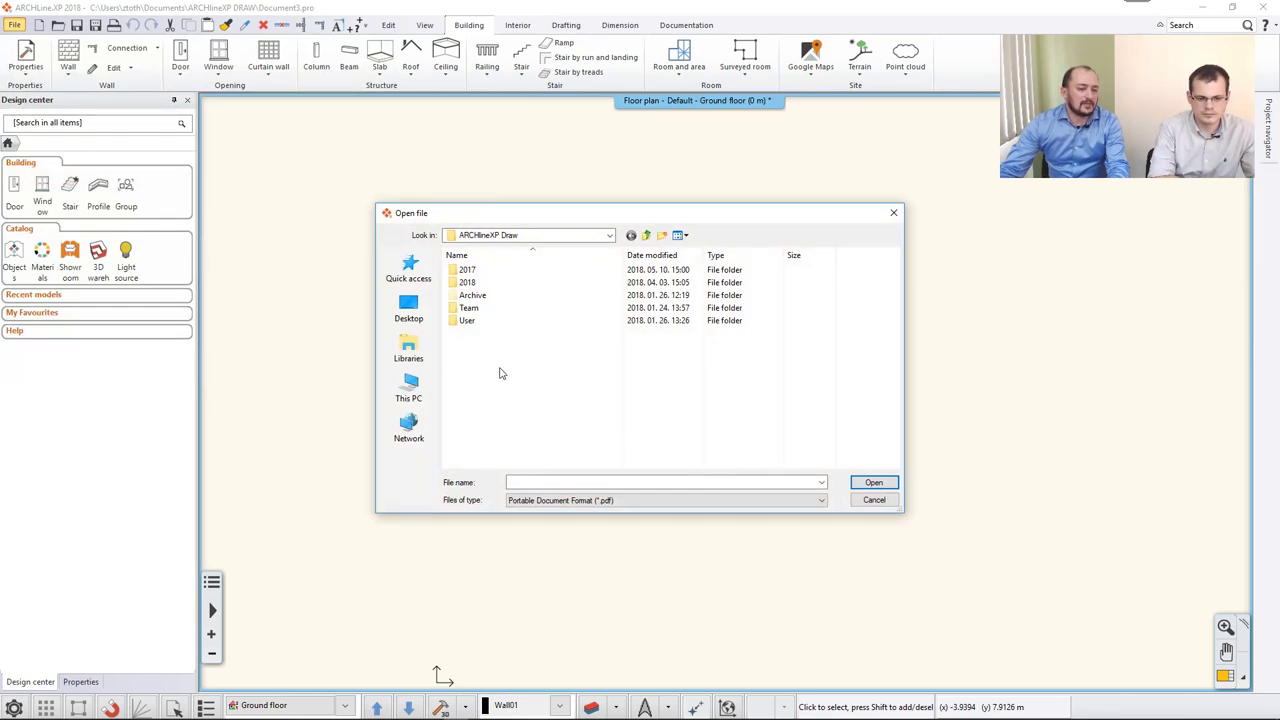
pyautogui.click(408, 348)
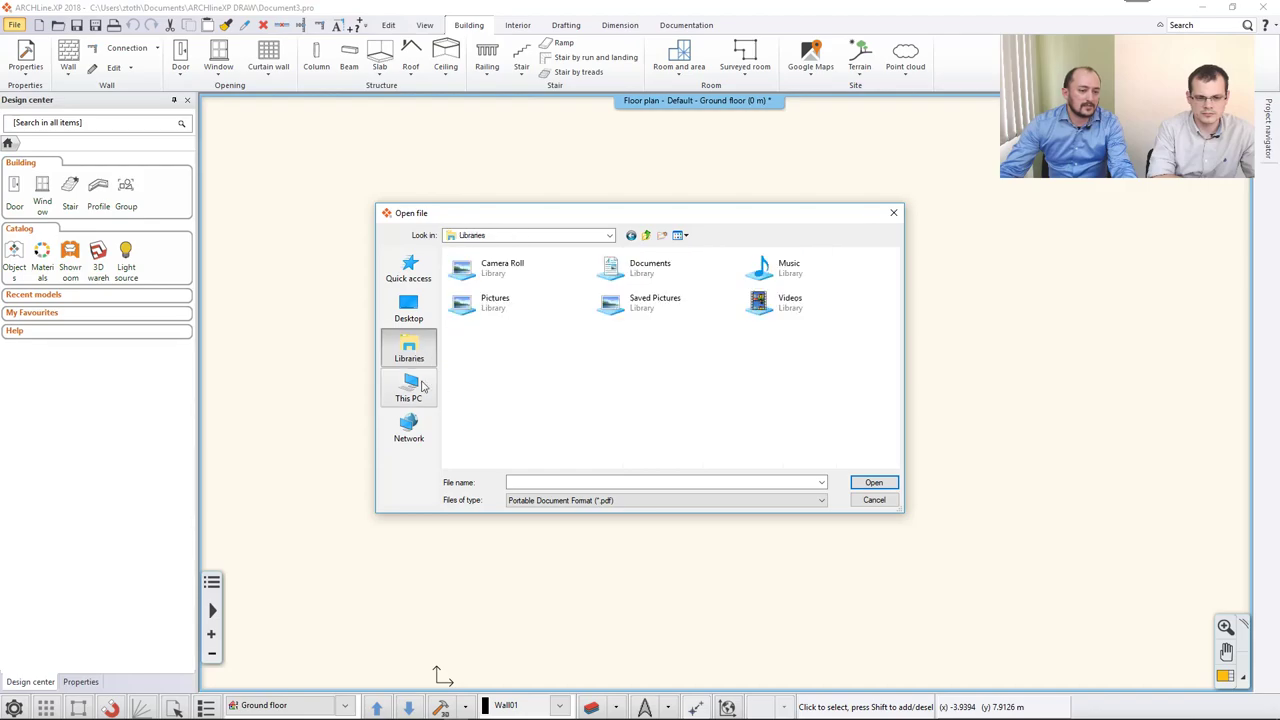
pyautogui.click(420, 387)
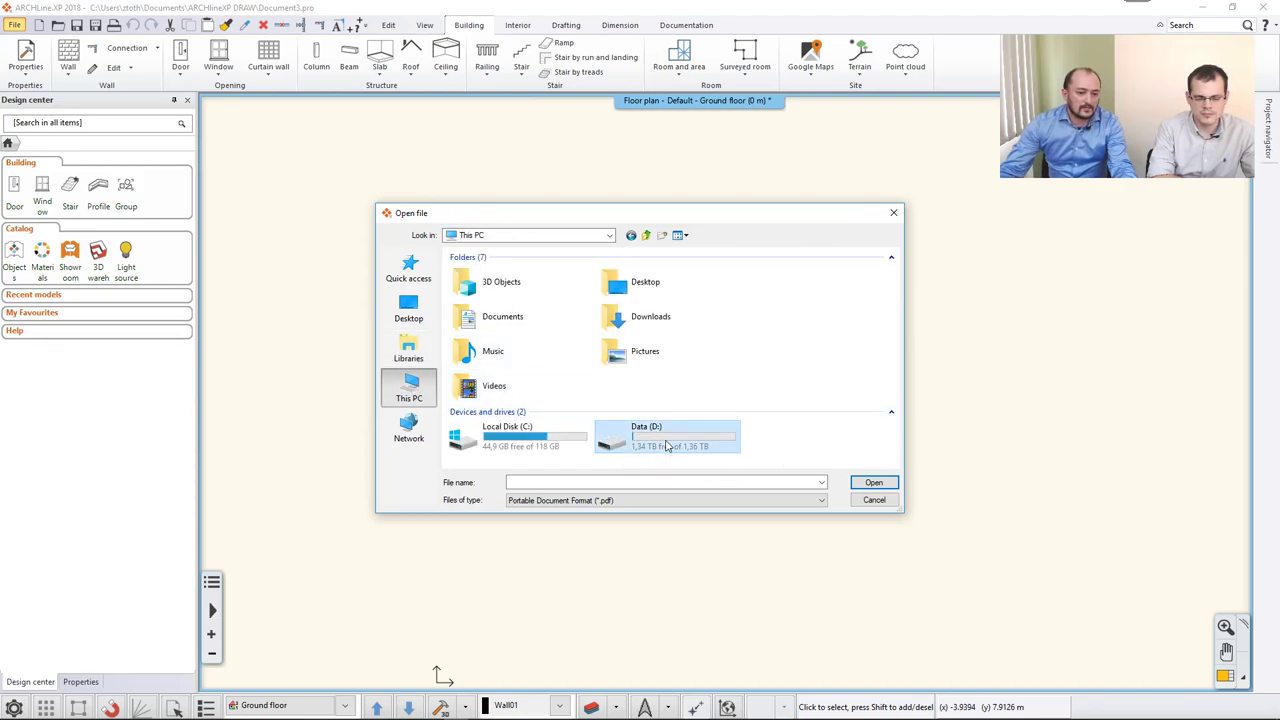
pyautogui.doubleClick(667, 446)
pyautogui.doubleClick(477, 321)
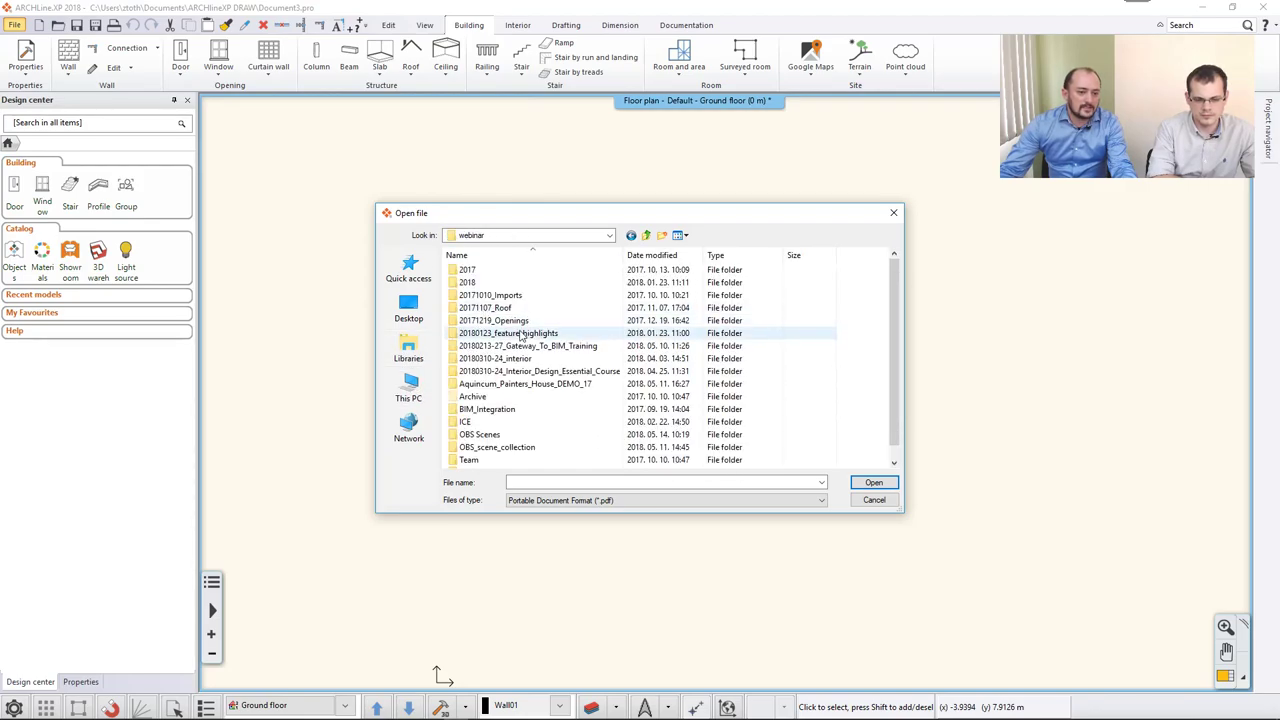
pyautogui.doubleClick(510, 346)
pyautogui.doubleClick(480, 283)
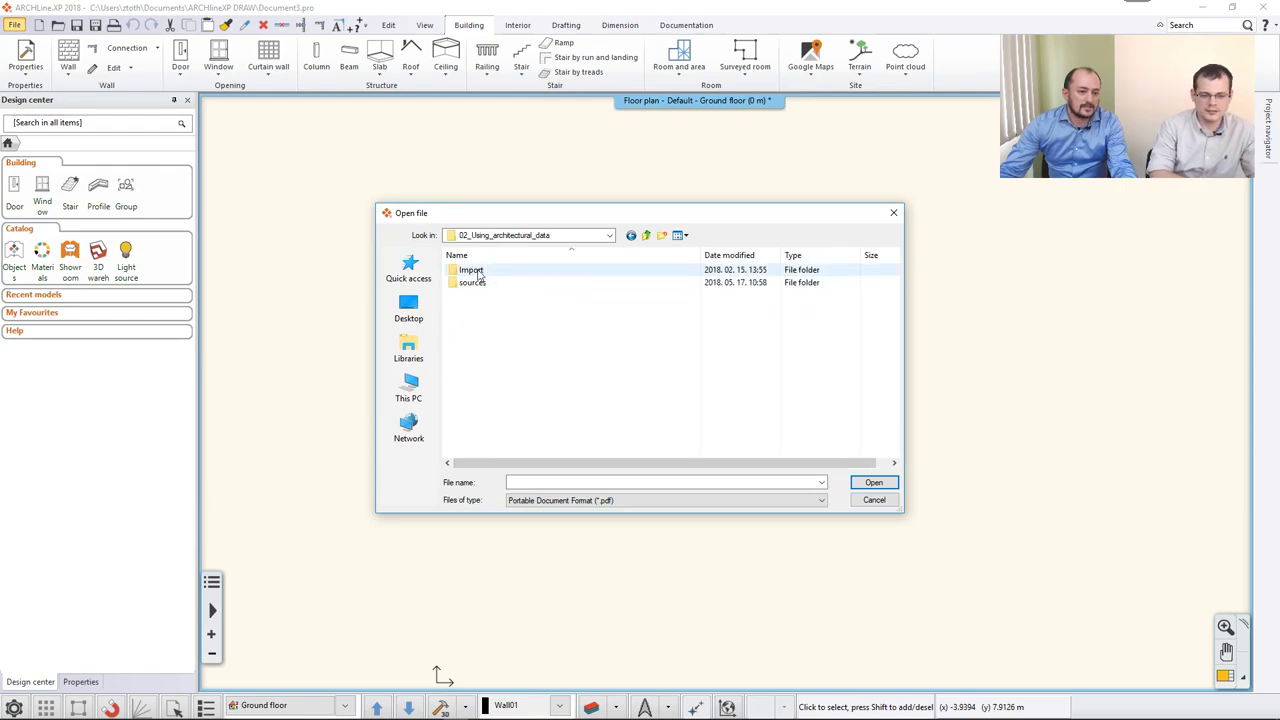
pyautogui.doubleClick(478, 274)
pyautogui.click(495, 283)
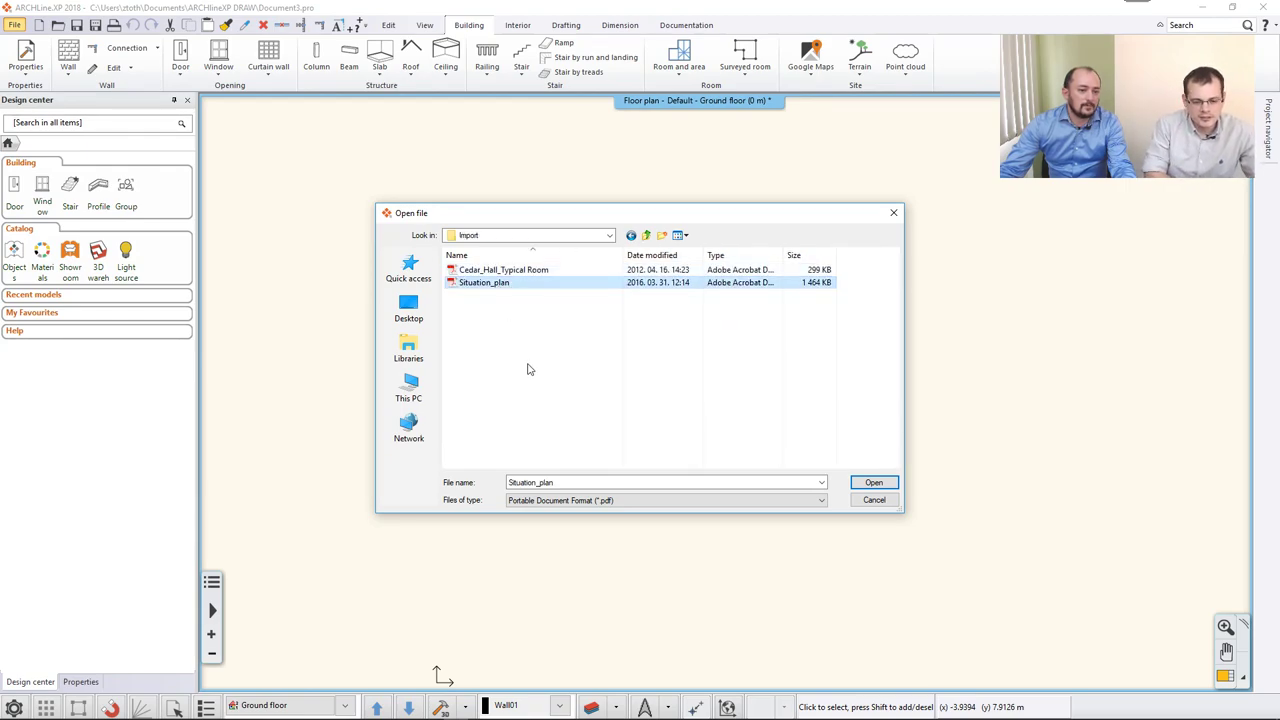
pyautogui.click(868, 486)
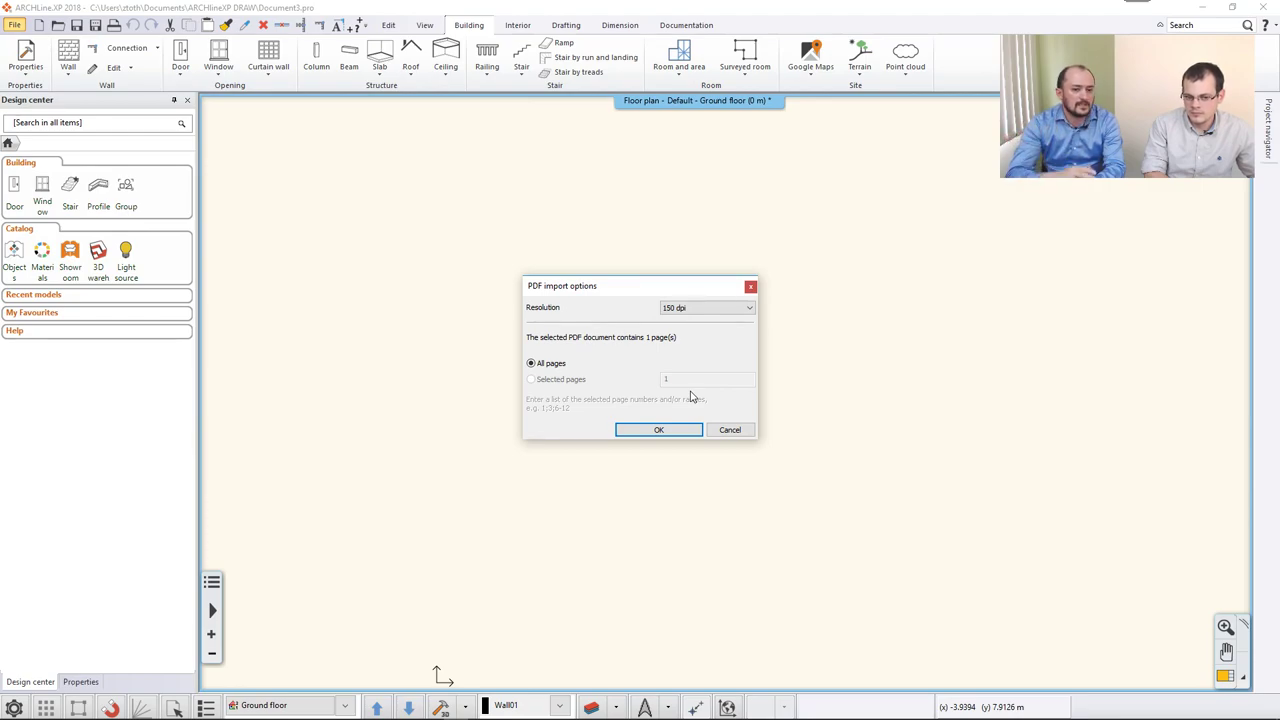
# Keep the PDF image resolution at 150 dpi and confirm the import options.
pyautogui.click(716, 309)
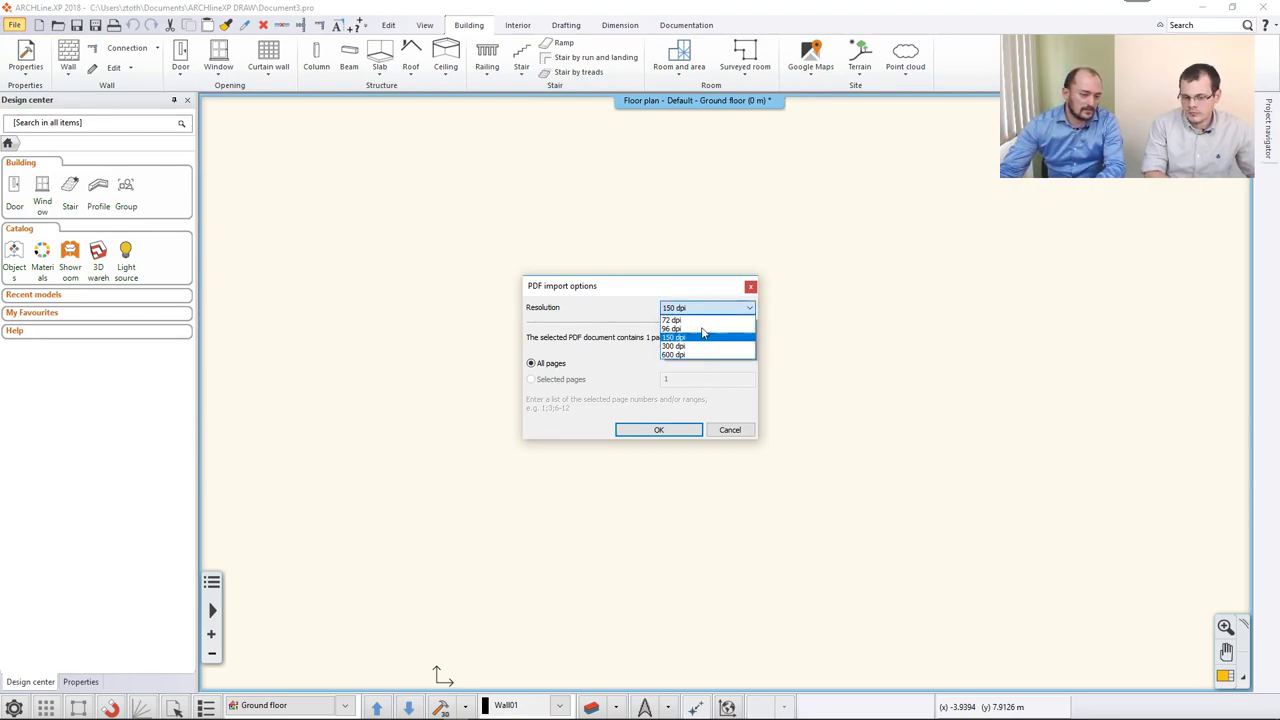
pyautogui.click(681, 339)
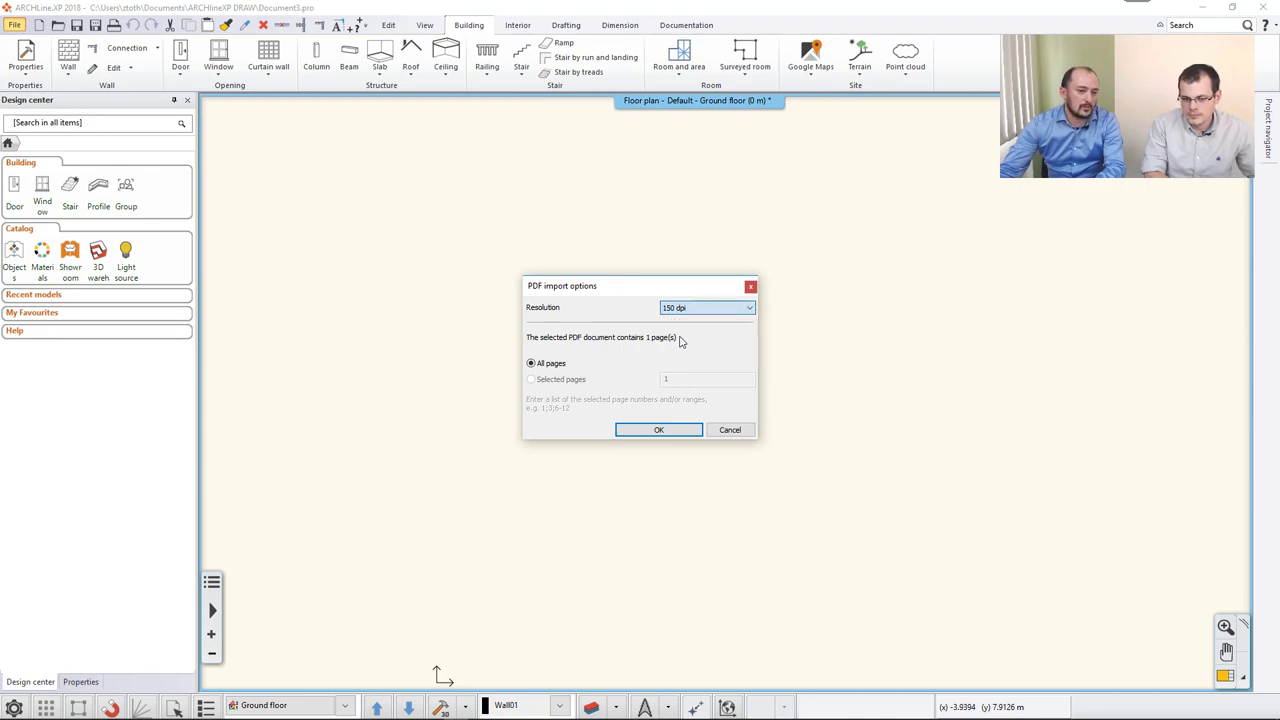
pyautogui.click(660, 430)
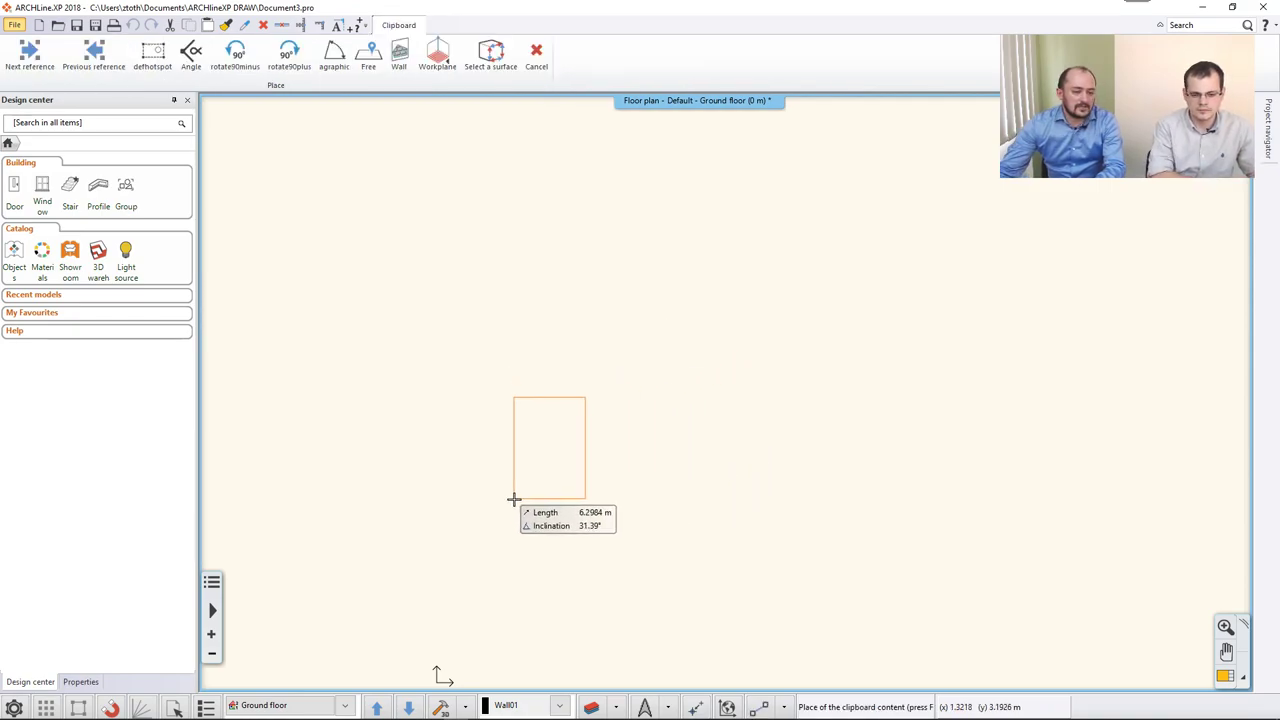
# Place the site plan image on the floor plan by two corner points, then open its context menu.
pyautogui.click(509, 530)
pyautogui.click(724, 293)
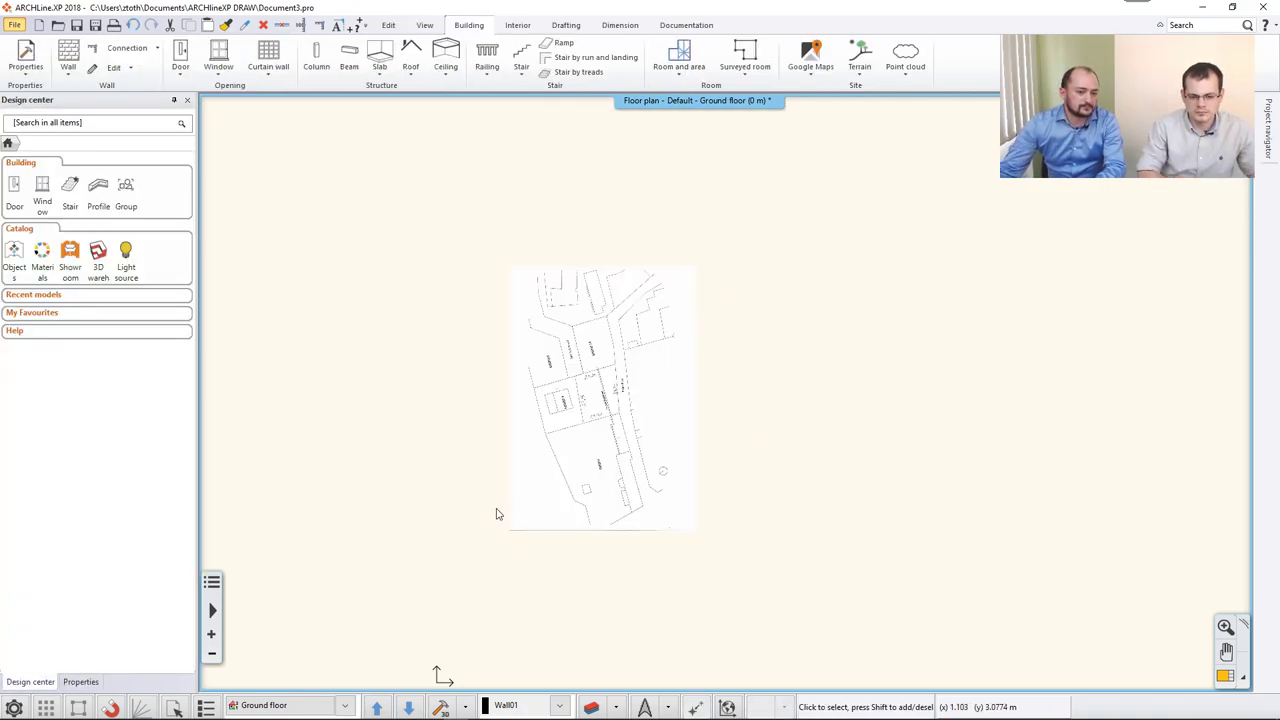
pyautogui.scroll(3, 540, 450)
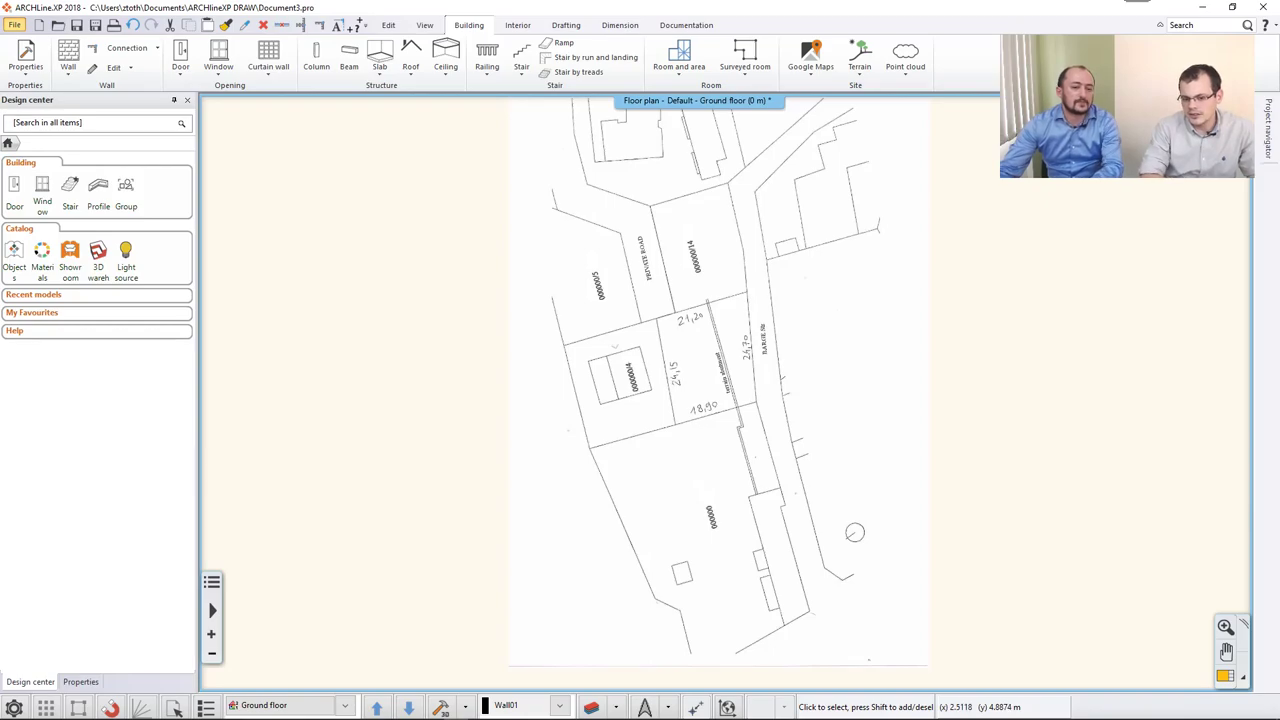
pyautogui.scroll(3, 676, 378)
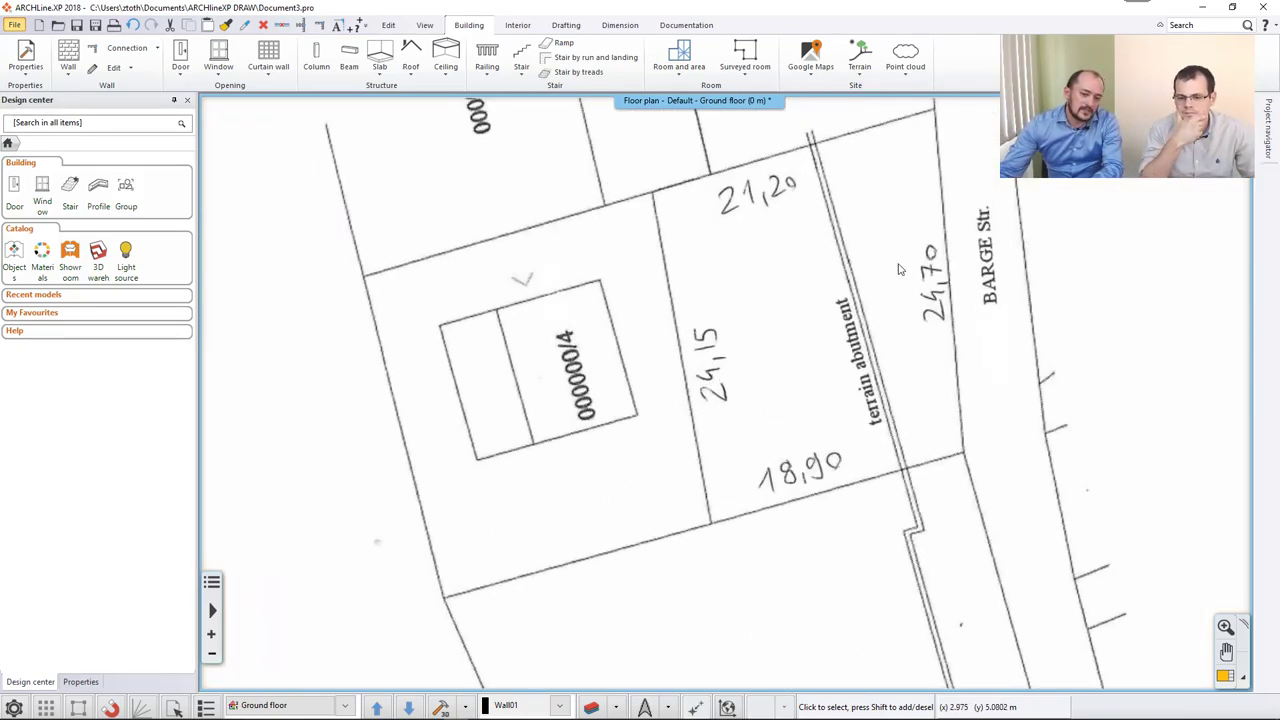
pyautogui.moveTo(895, 280); pyautogui.dragTo(855, 333, button='middle')
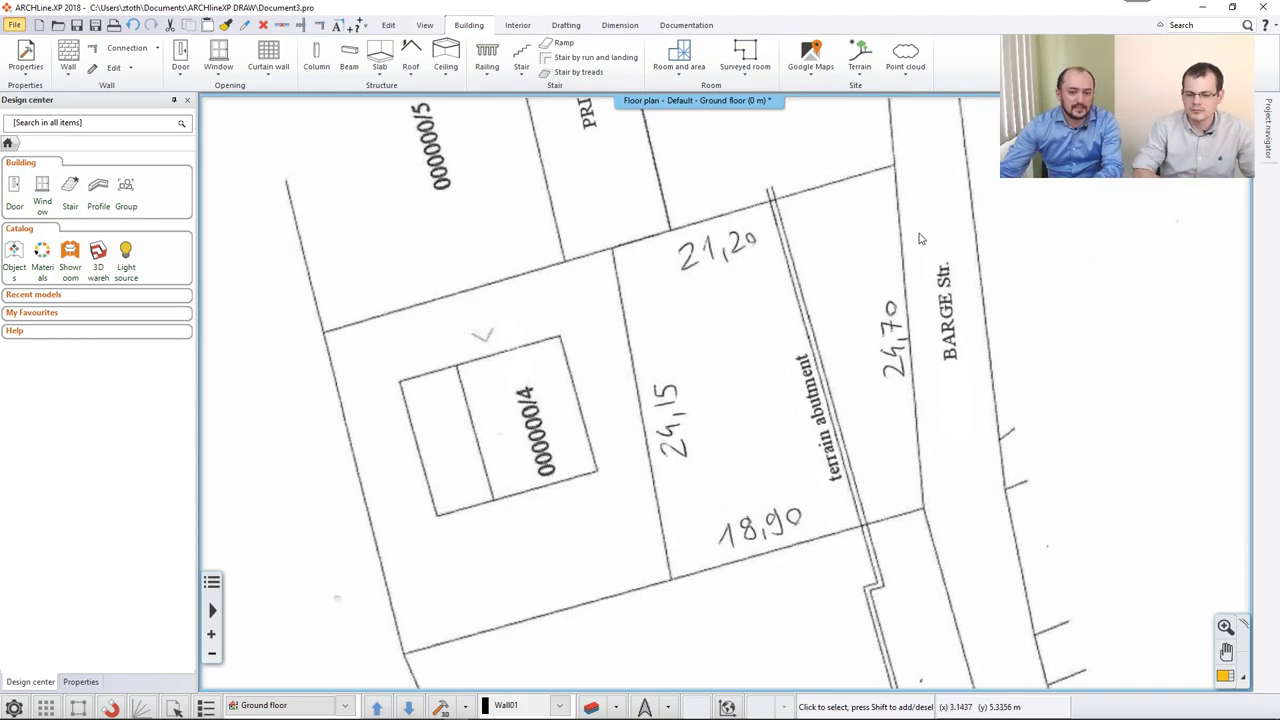
pyautogui.rightClick(921, 239)
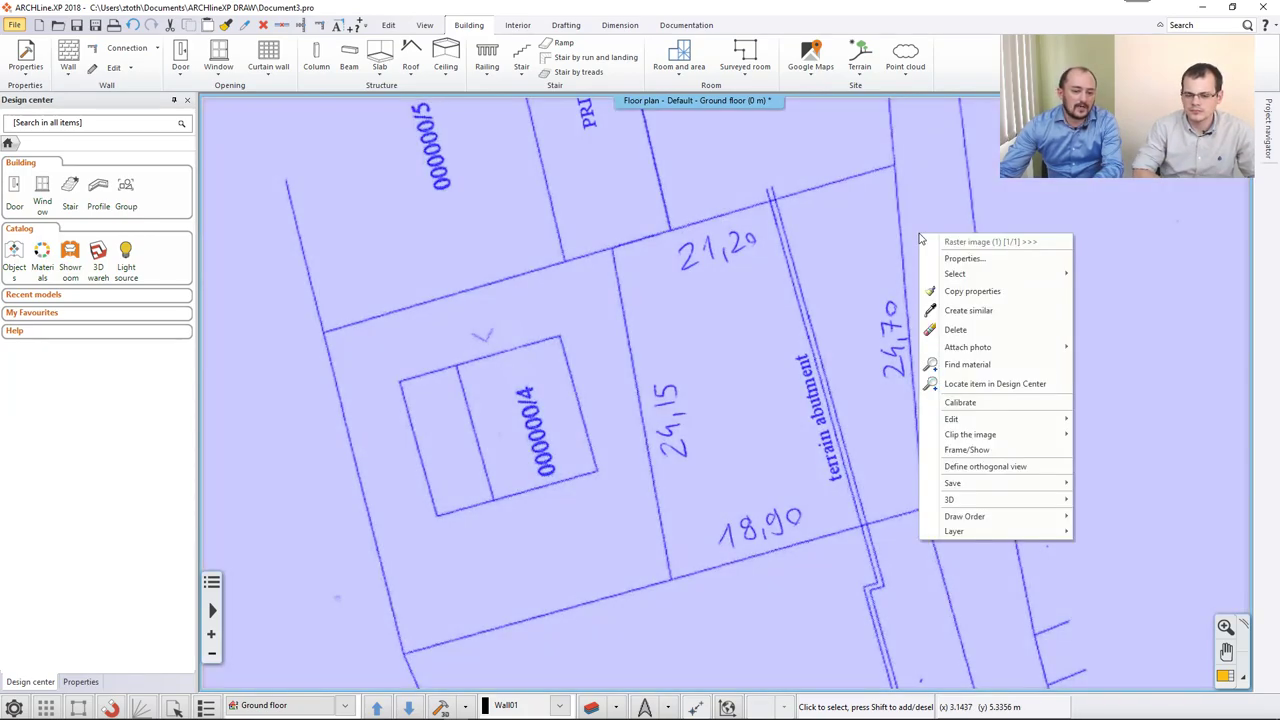
# Calibrate the image using both ends of the 24,70 boundary, setting the real length to 24.7.
pyautogui.click(974, 403)
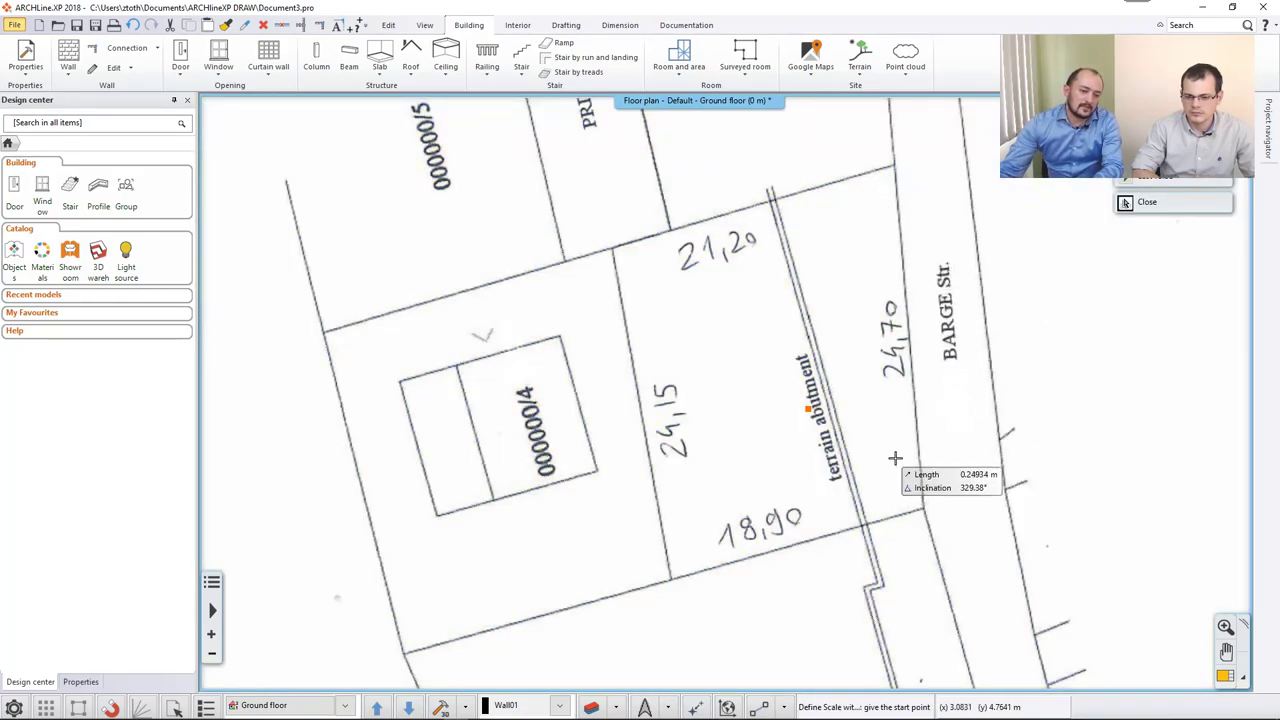
pyautogui.scroll(3, 895, 515)
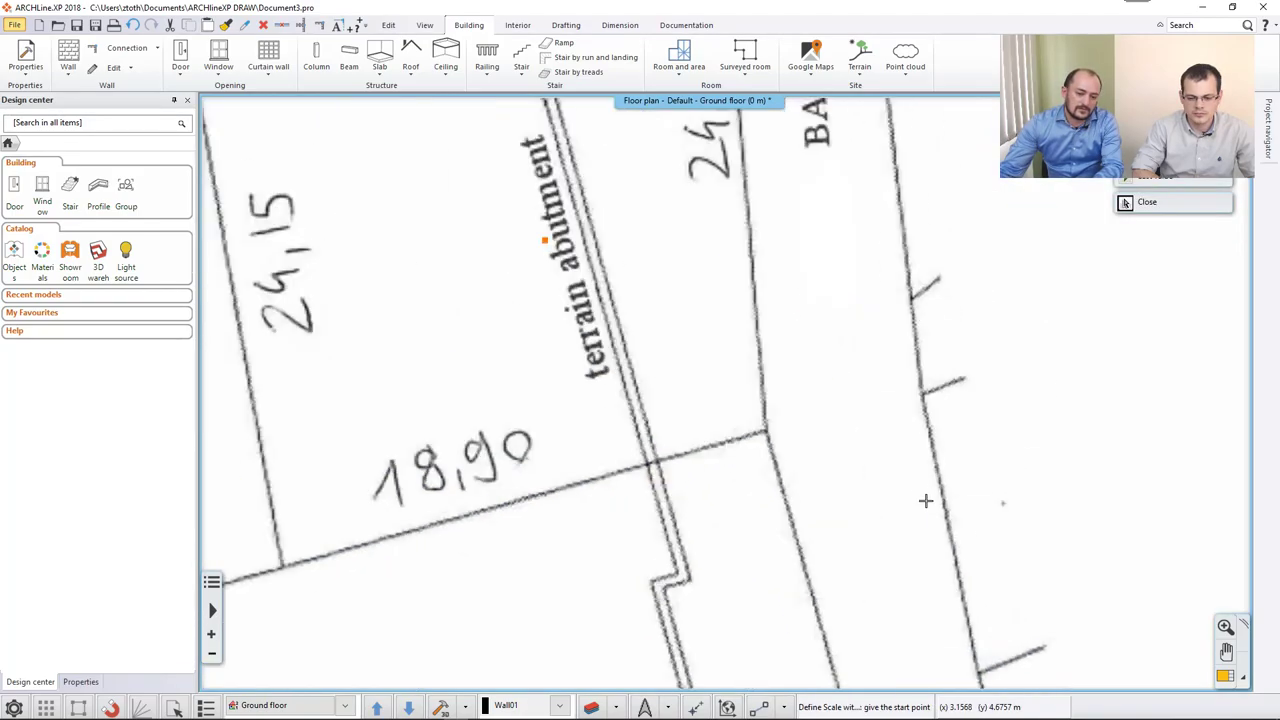
pyautogui.click(764, 432)
pyautogui.scroll(3, 770, 400)
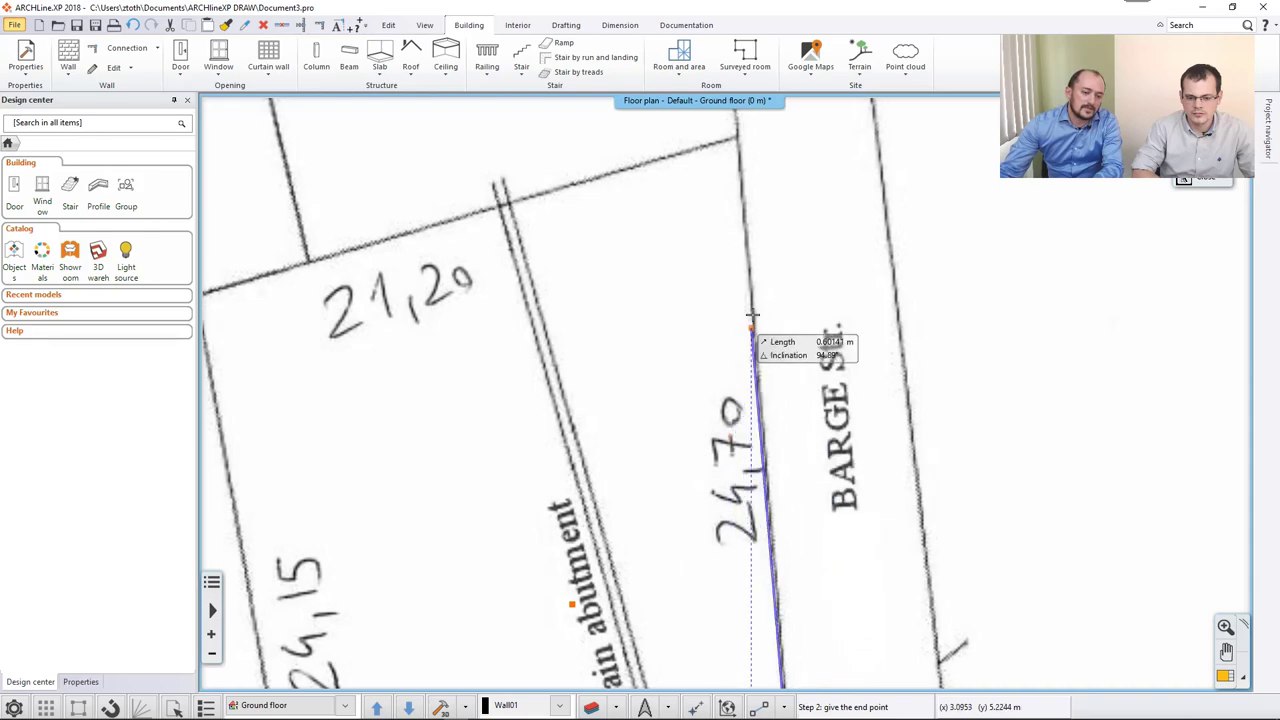
pyautogui.click(736, 140)
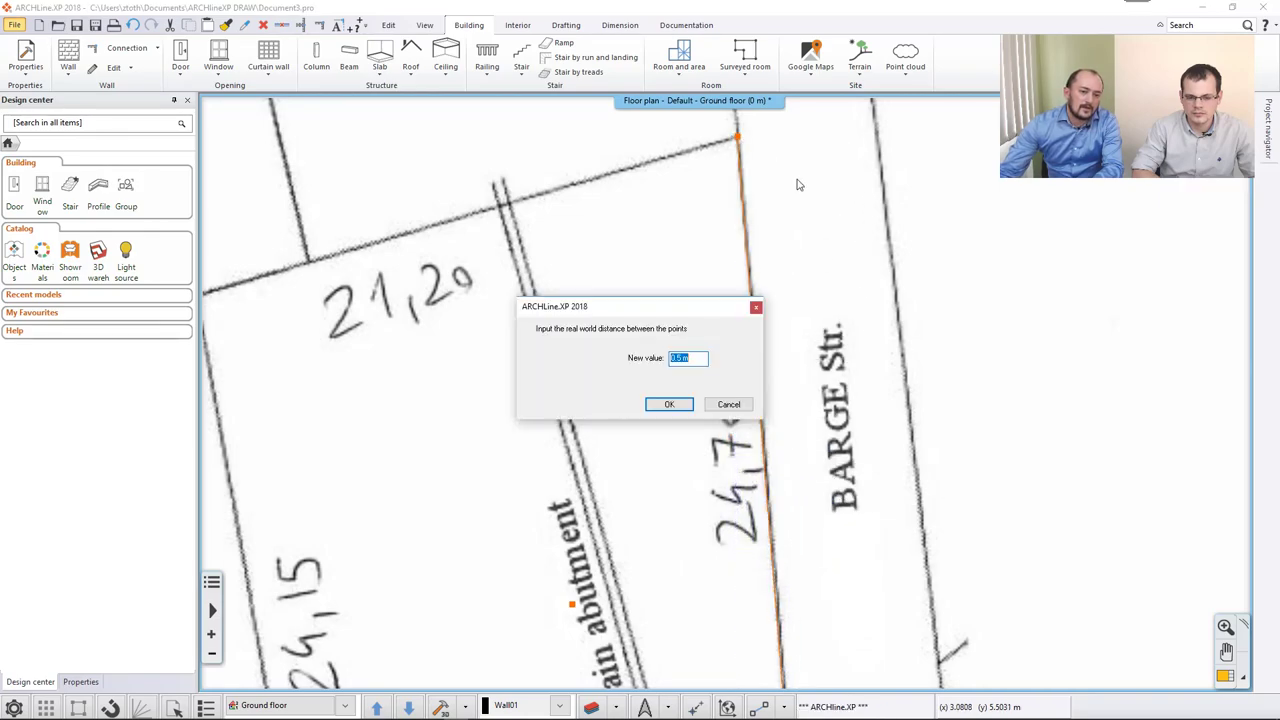
pyautogui.moveTo(688, 310); pyautogui.dragTo(540, 298)
pyautogui.click(606, 283)
pyautogui.write('24.7')
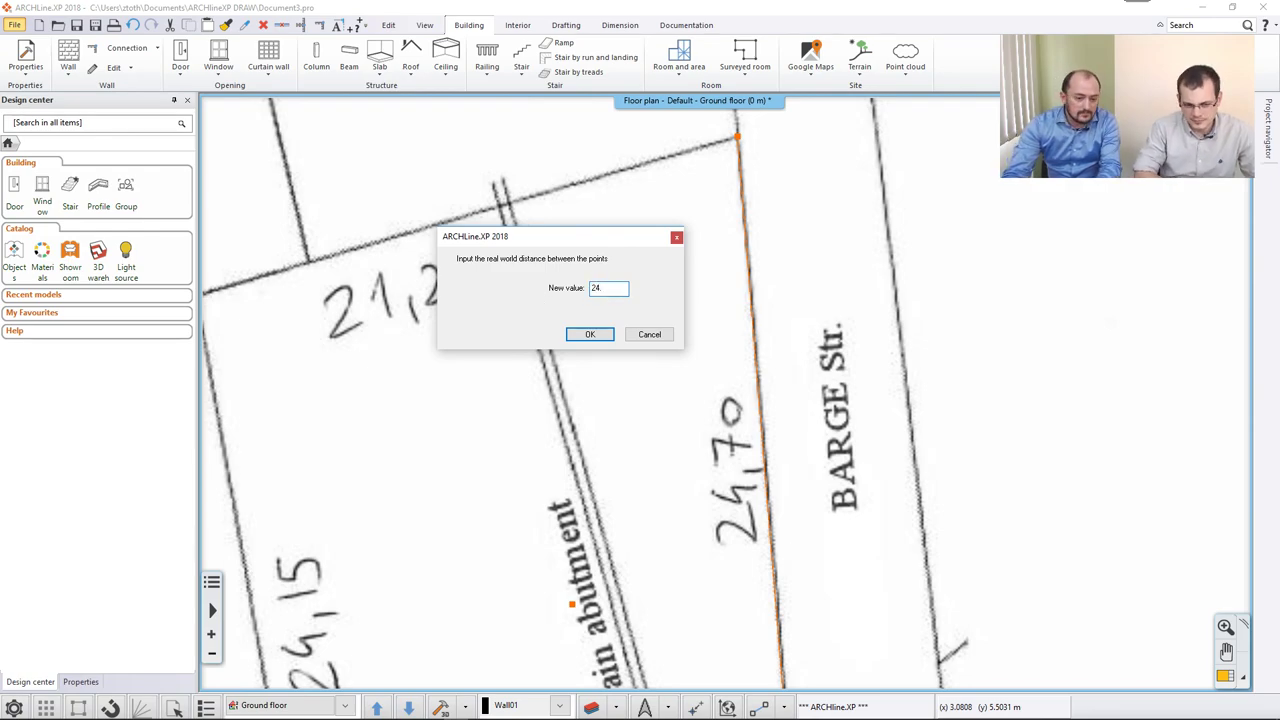
pyautogui.press('Return')
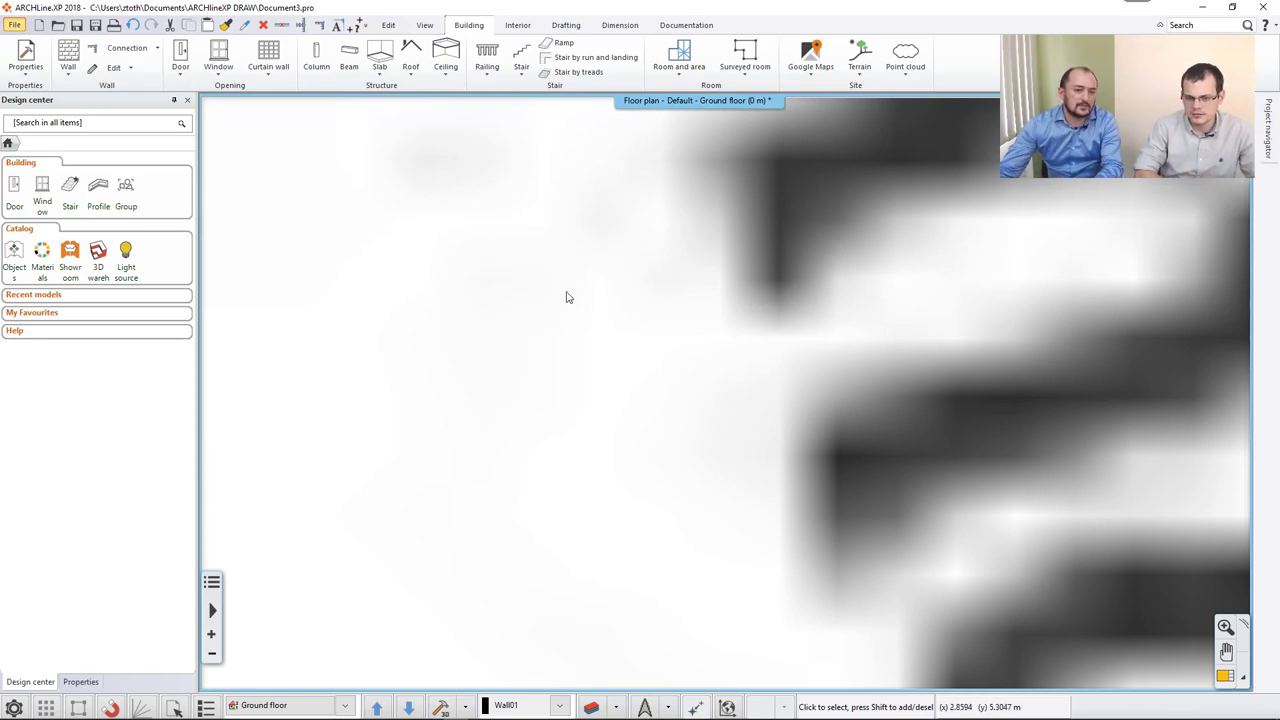
pyautogui.scroll(-10, 566, 294)
pyautogui.scroll(-3, 566, 294)
# Start the Distance measuring tool from the Dimension tab's Measure options.
pyautogui.scroll(3, 609, 314)
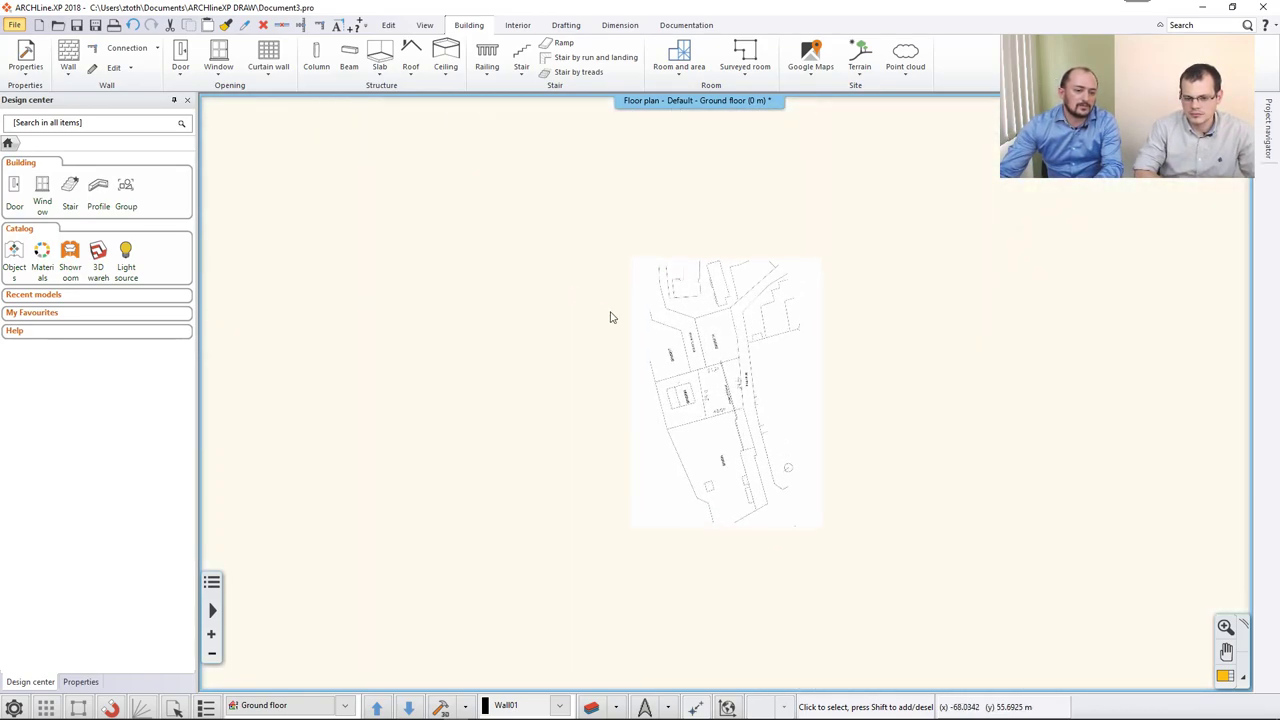
pyautogui.scroll(4, 673, 279)
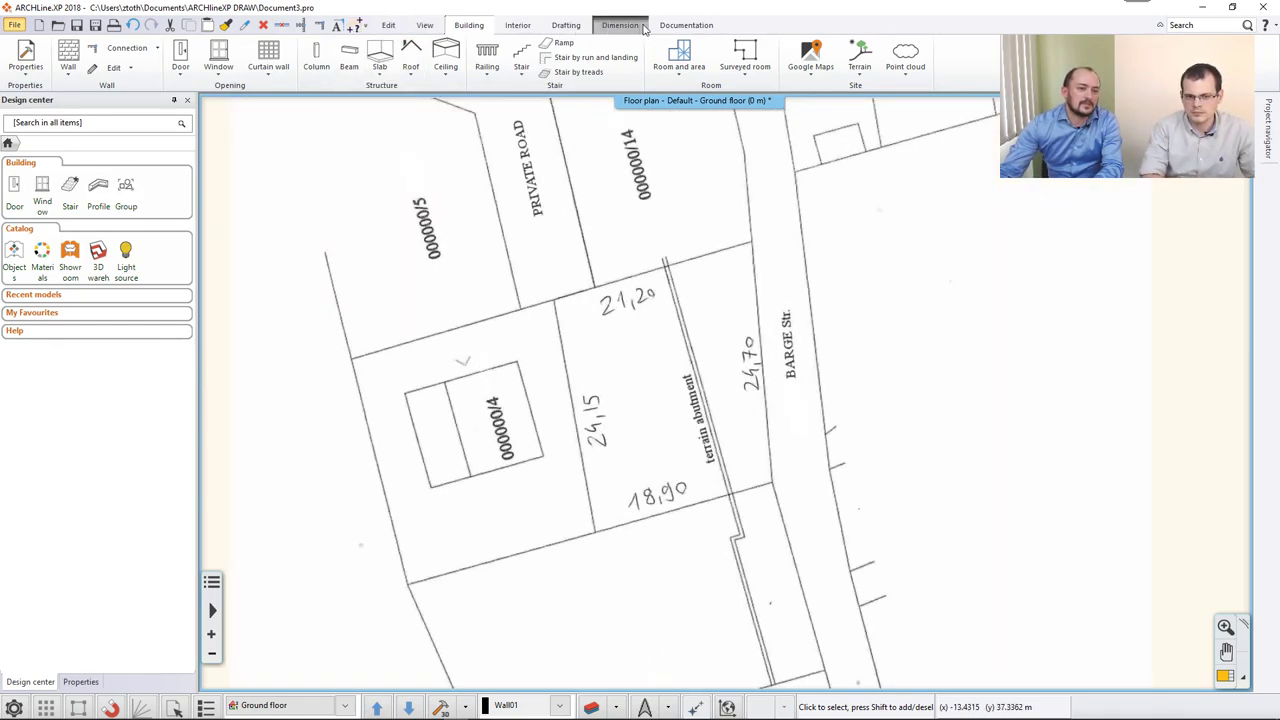
pyautogui.click(675, 27)
pyautogui.click(620, 25)
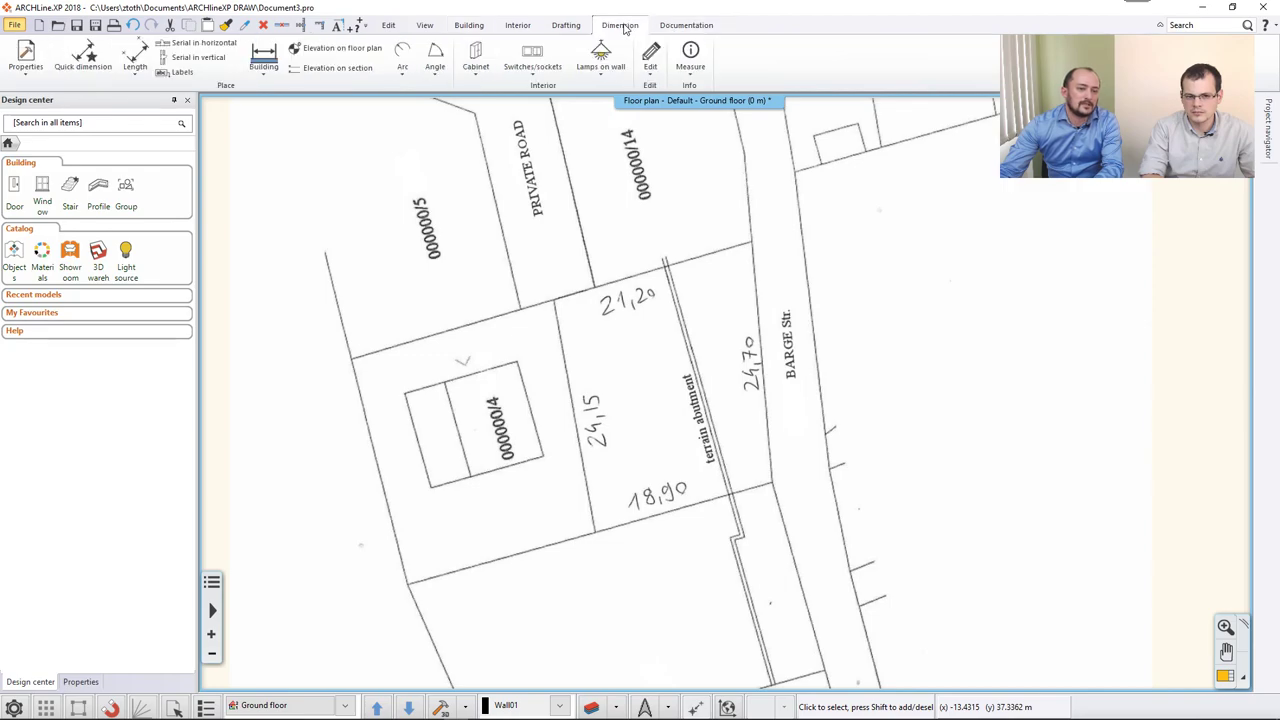
pyautogui.click(690, 55)
pyautogui.click(729, 94)
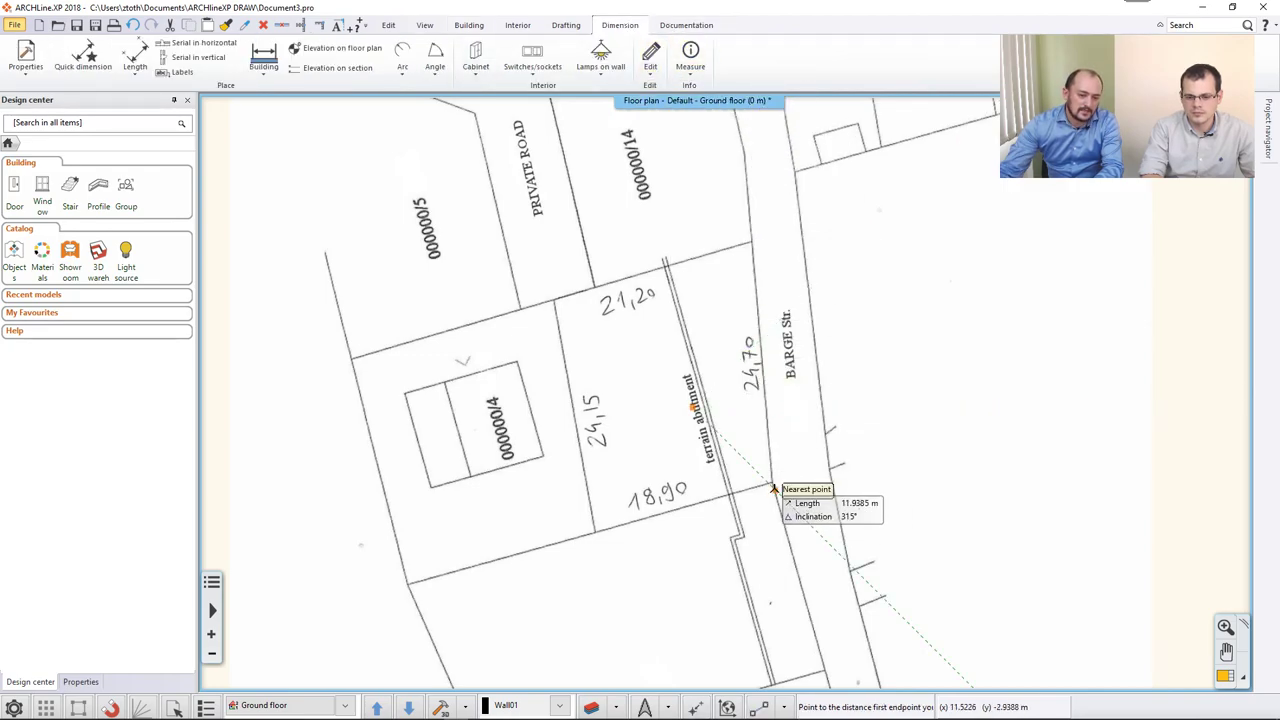
# Measure the 24,70 boundary from the plot corner to its top, reading 24.6952 m.
pyautogui.scroll(3, 768, 483)
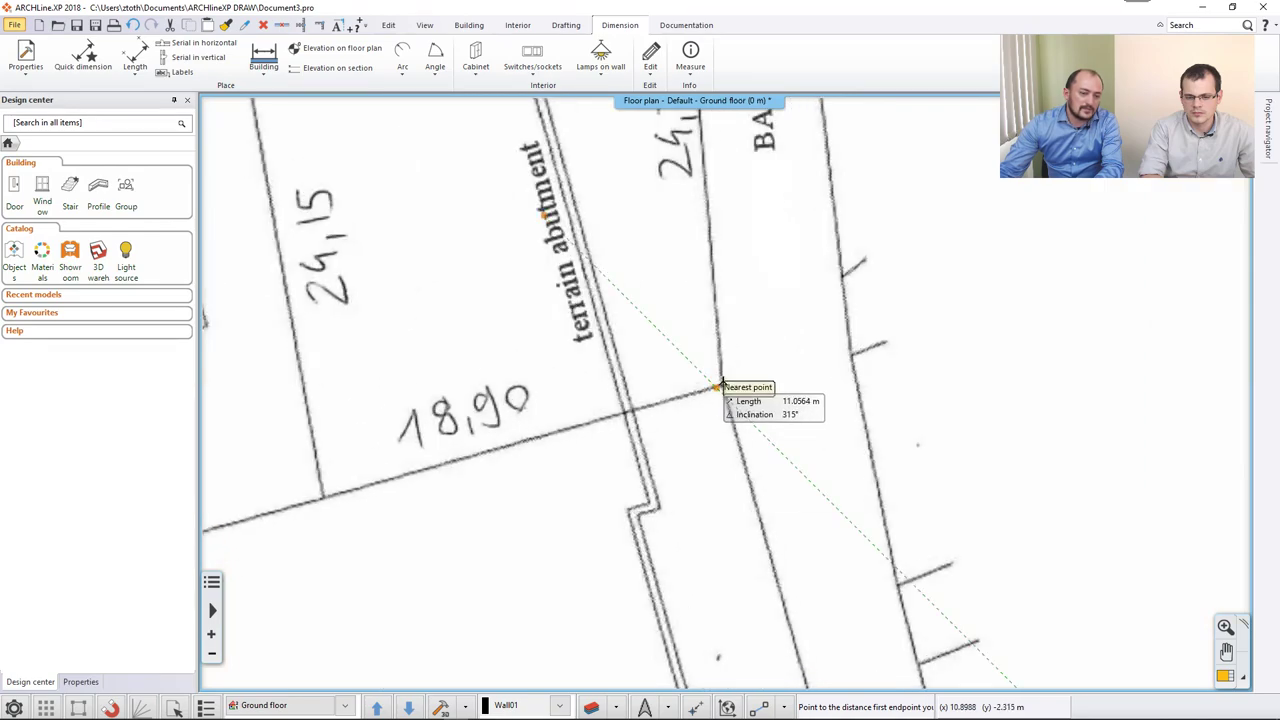
pyautogui.scroll(3, 711, 466)
pyautogui.scroll(2, 722, 388)
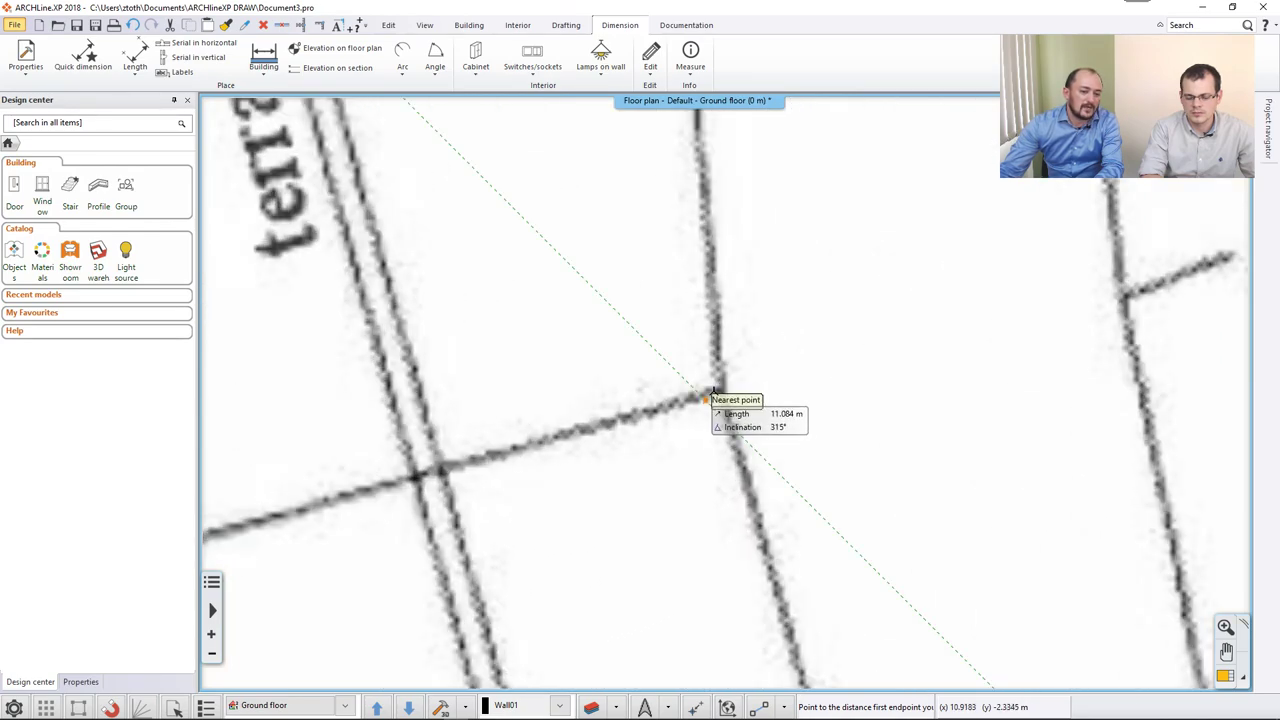
pyautogui.scroll(1, 720, 390)
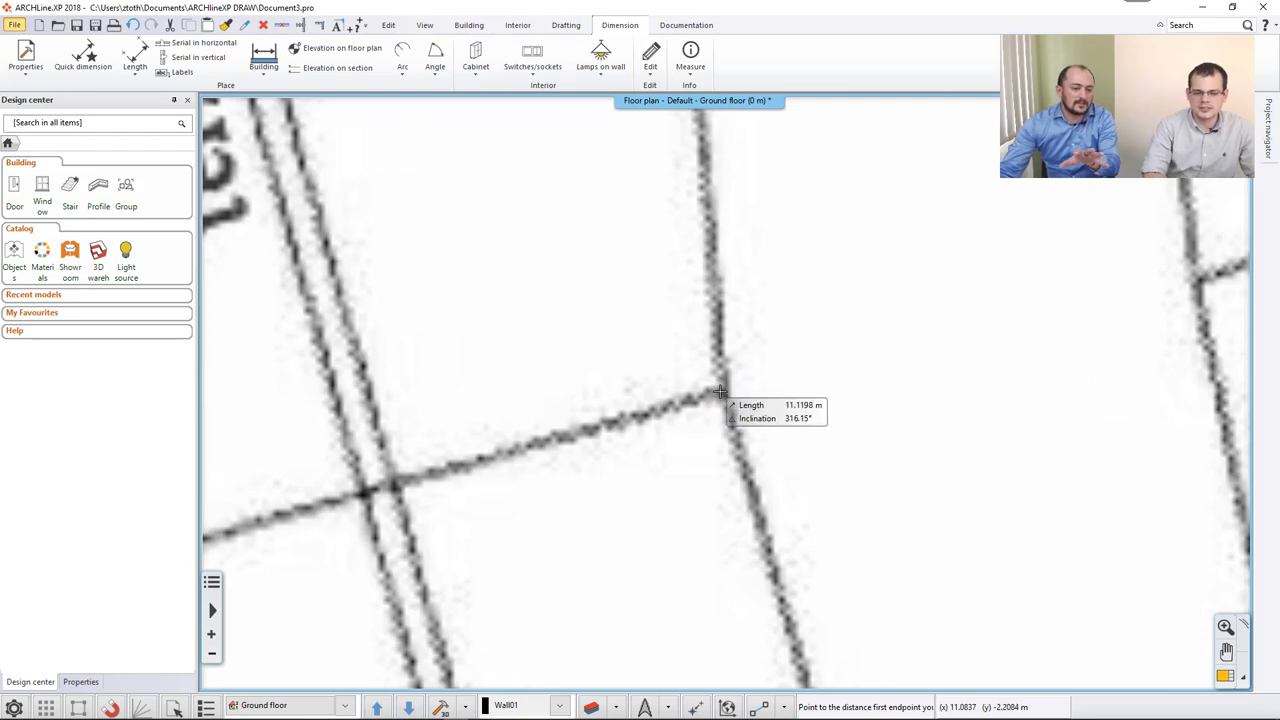
pyautogui.click(722, 392)
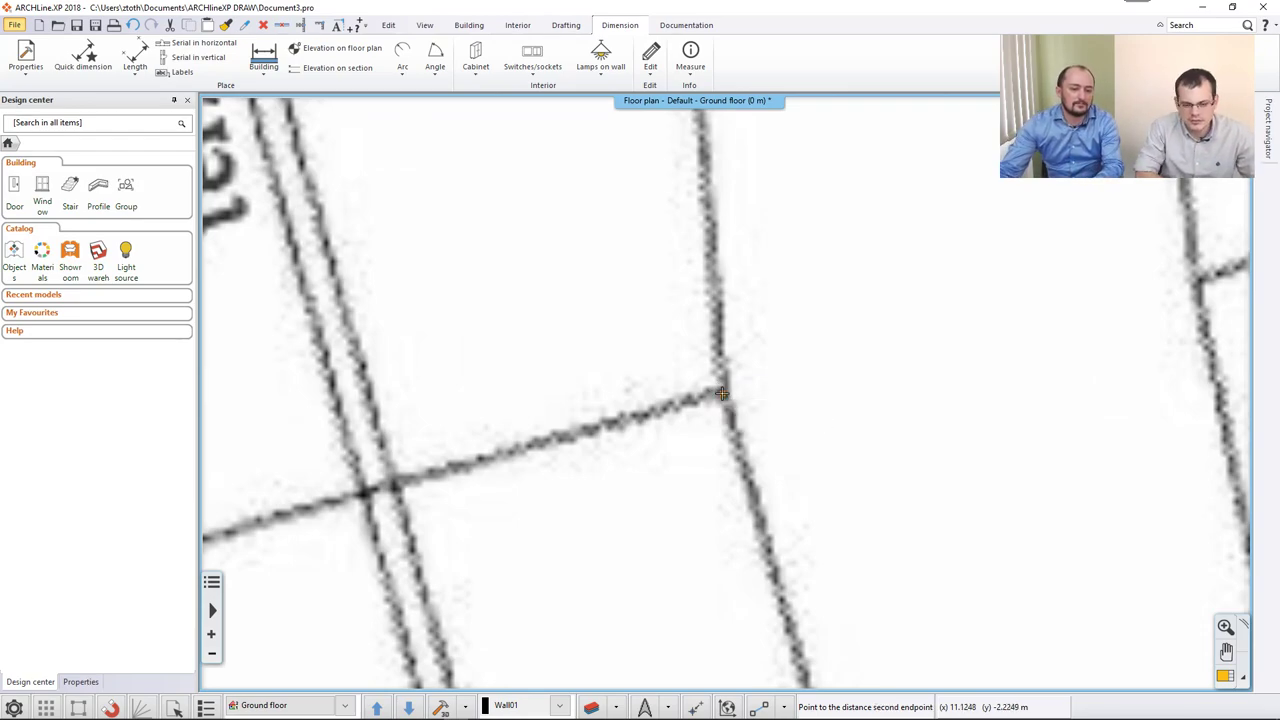
pyautogui.scroll(-1, 722, 392)
pyautogui.scroll(5, 718, 316)
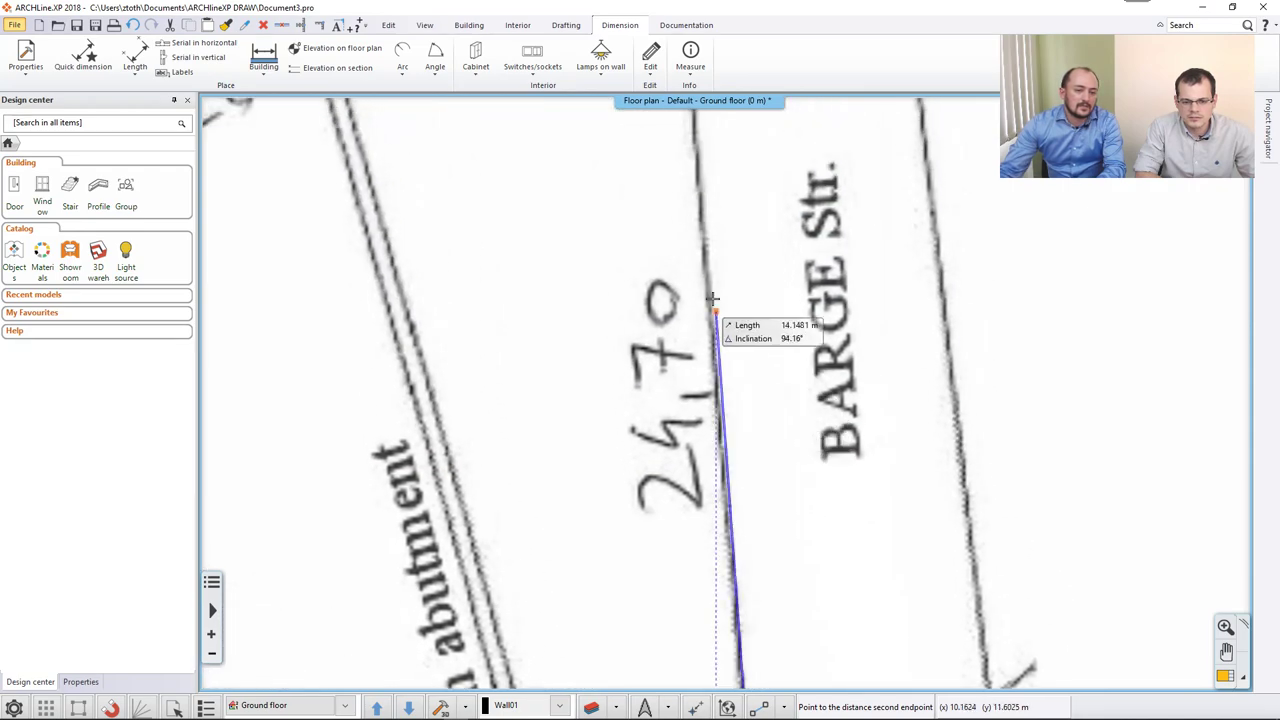
pyautogui.scroll(2, 712, 245)
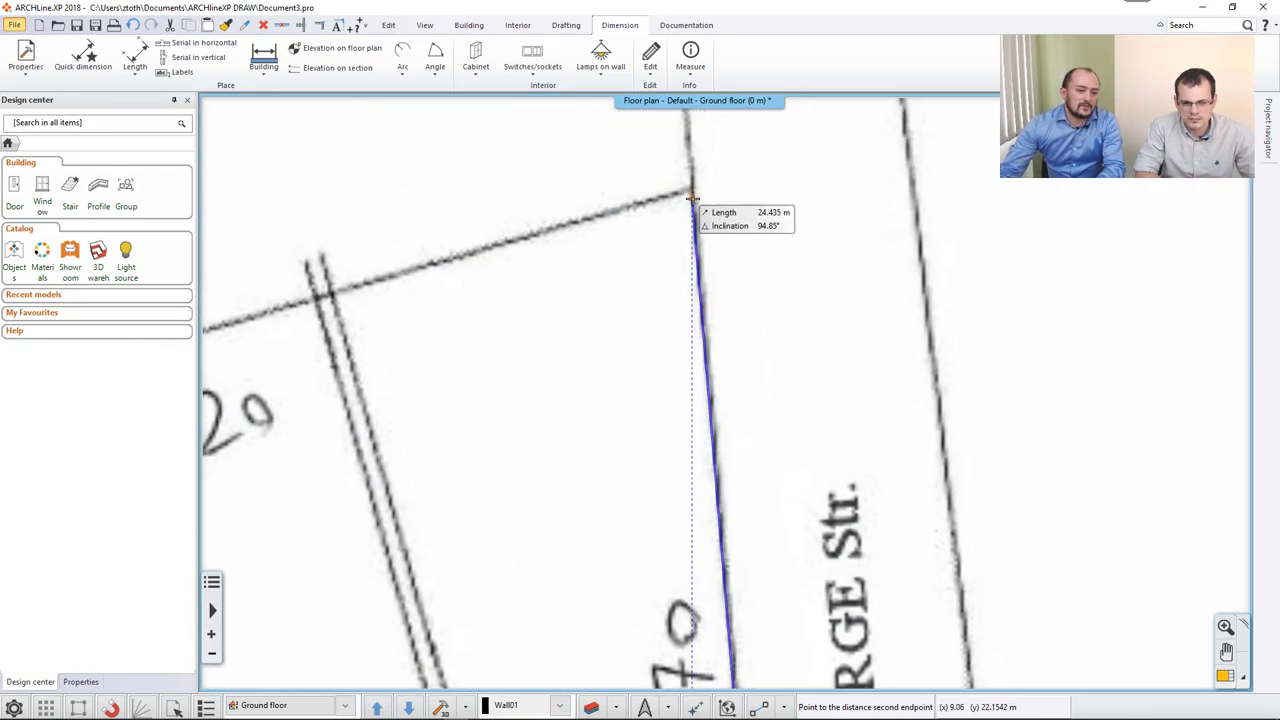
pyautogui.scroll(3, 700, 205)
pyautogui.click(709, 297)
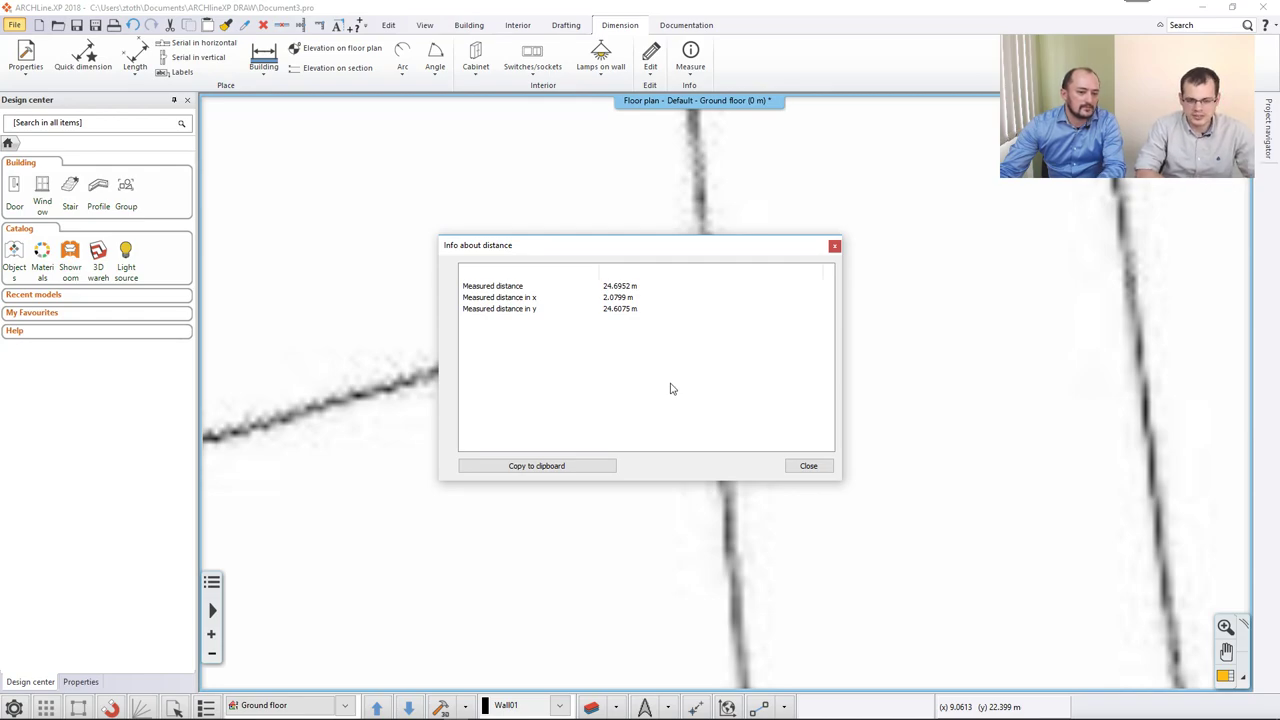
pyautogui.click(807, 465)
pyautogui.scroll(2, 645, 440)
# End measuring, then select and delete the small stray image near the drawing origin.
pyautogui.scroll(-1, 645, 440)
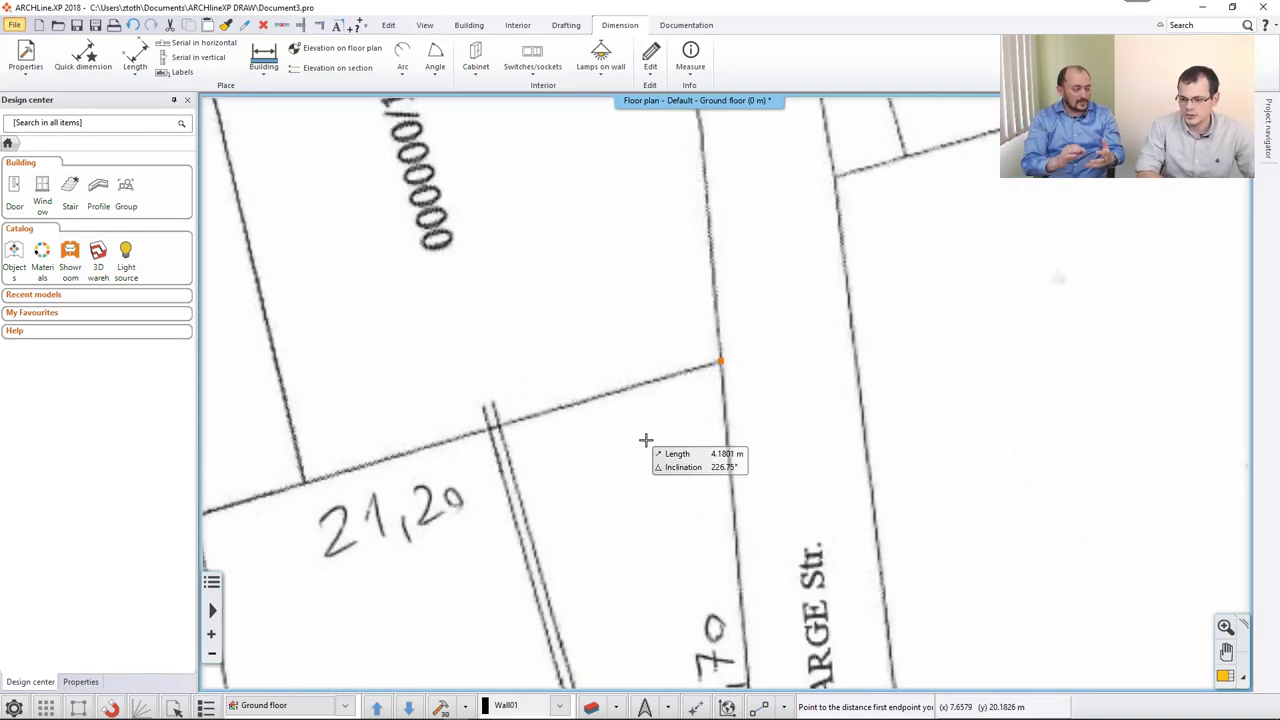
pyautogui.press('Escape')
pyautogui.scroll(-3, 646, 414)
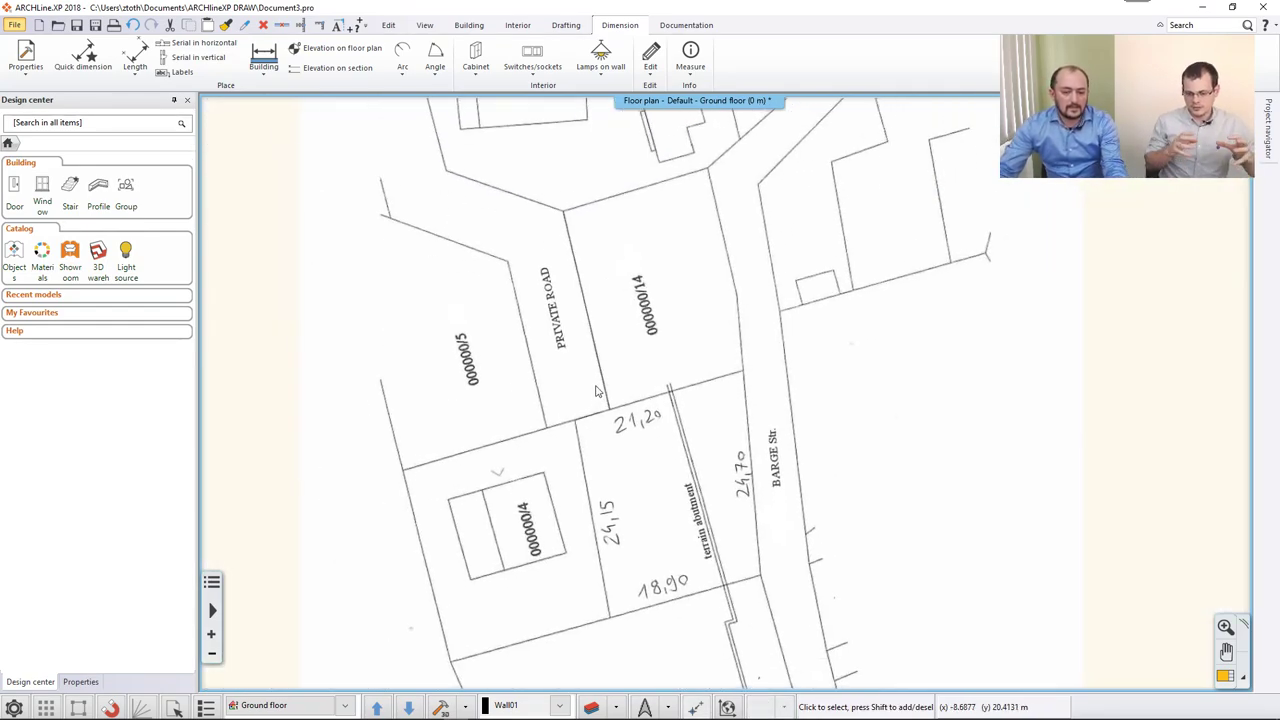
pyautogui.scroll(-5, 596, 390)
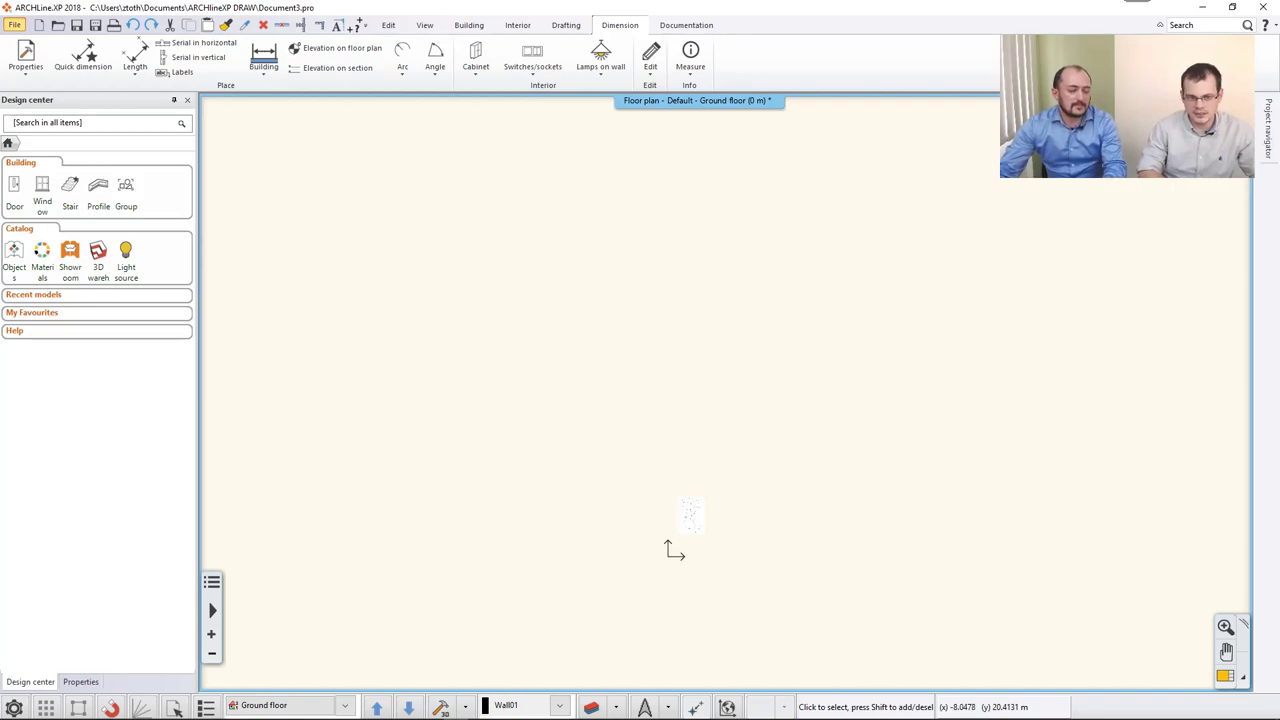
pyautogui.moveTo(614, 423); pyautogui.dragTo(637, 349, button='middle')
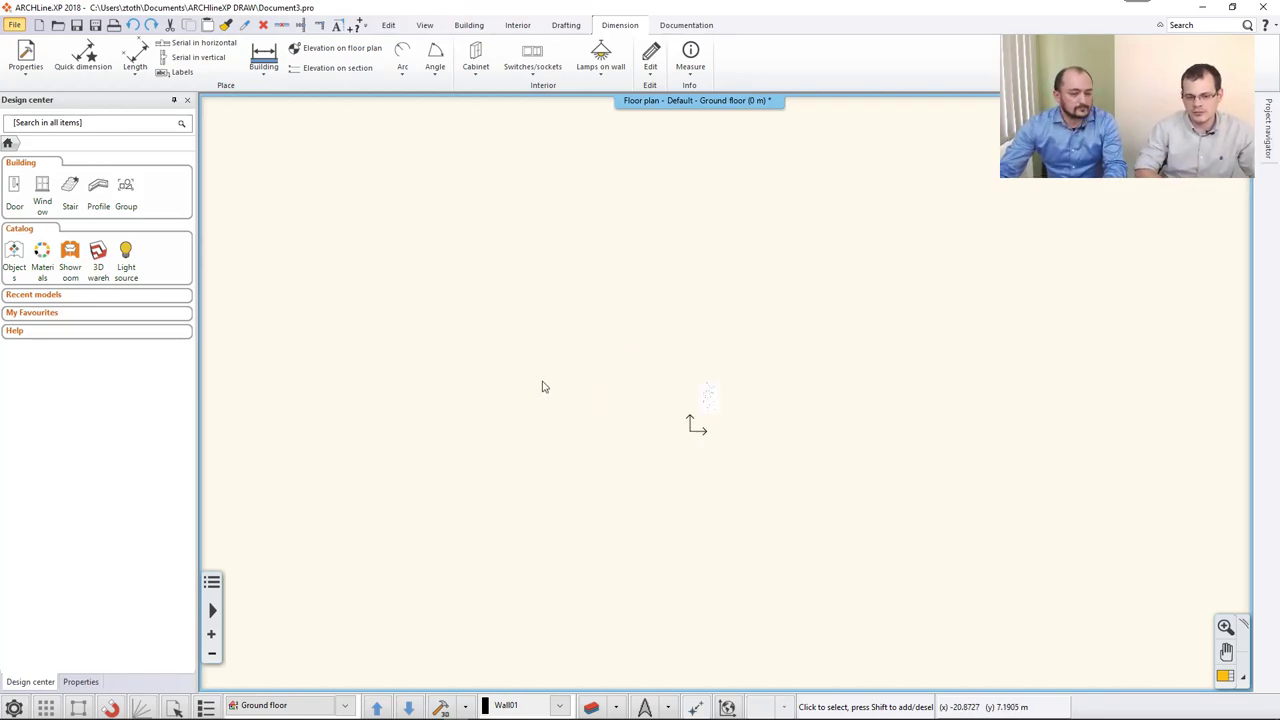
pyautogui.click(711, 412)
pyautogui.press('Delete')
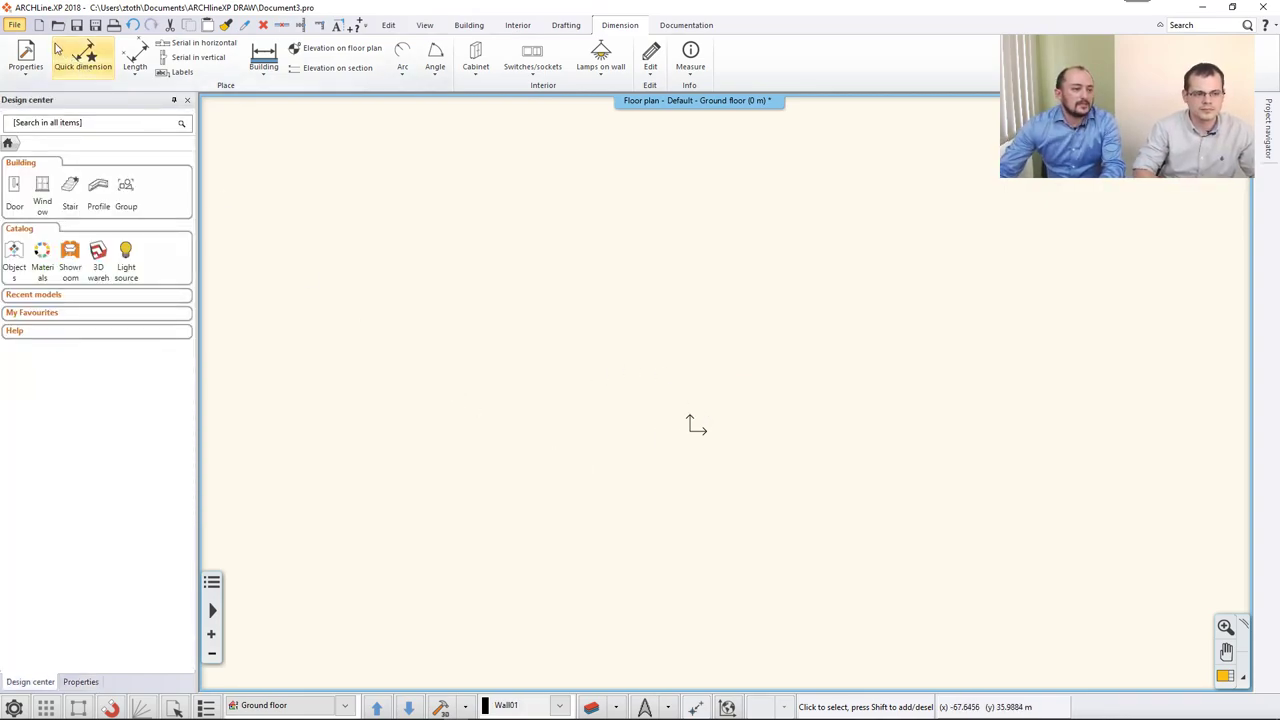
# Begin a PDF geometry import and select the Cedar_Hall_Typical Room file.
pyautogui.click(15, 25)
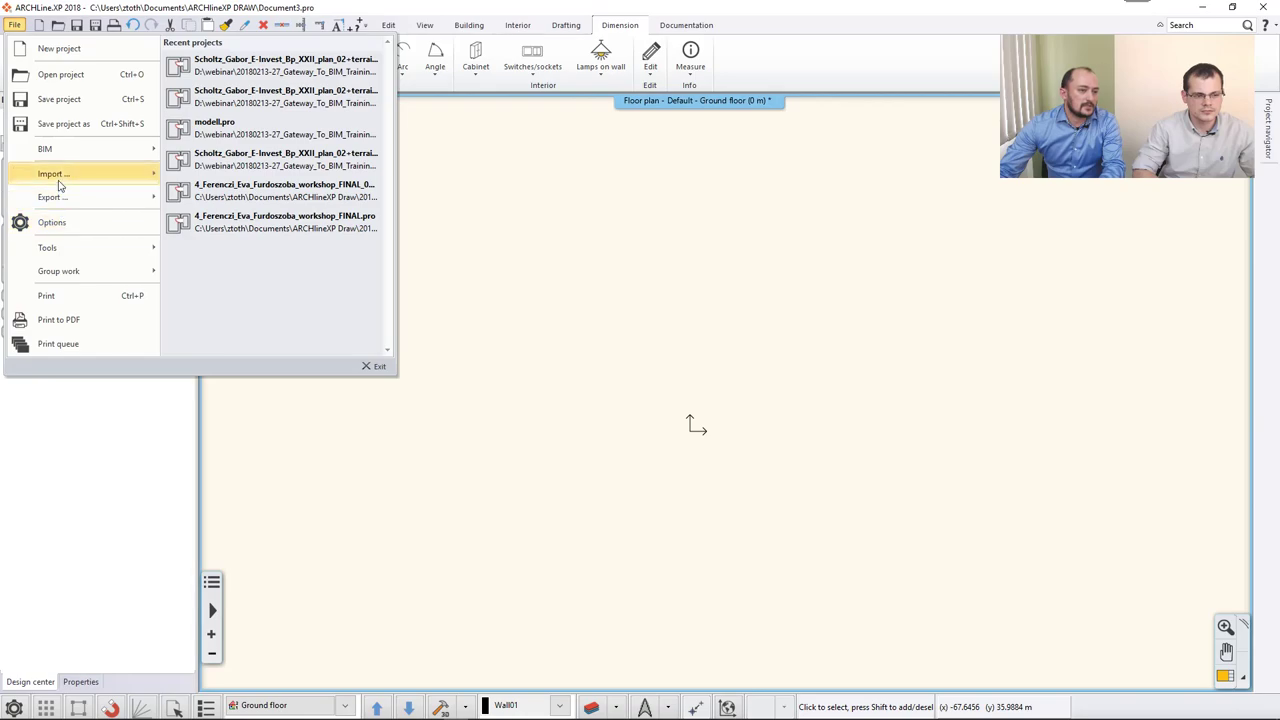
pyautogui.moveTo(89, 177)
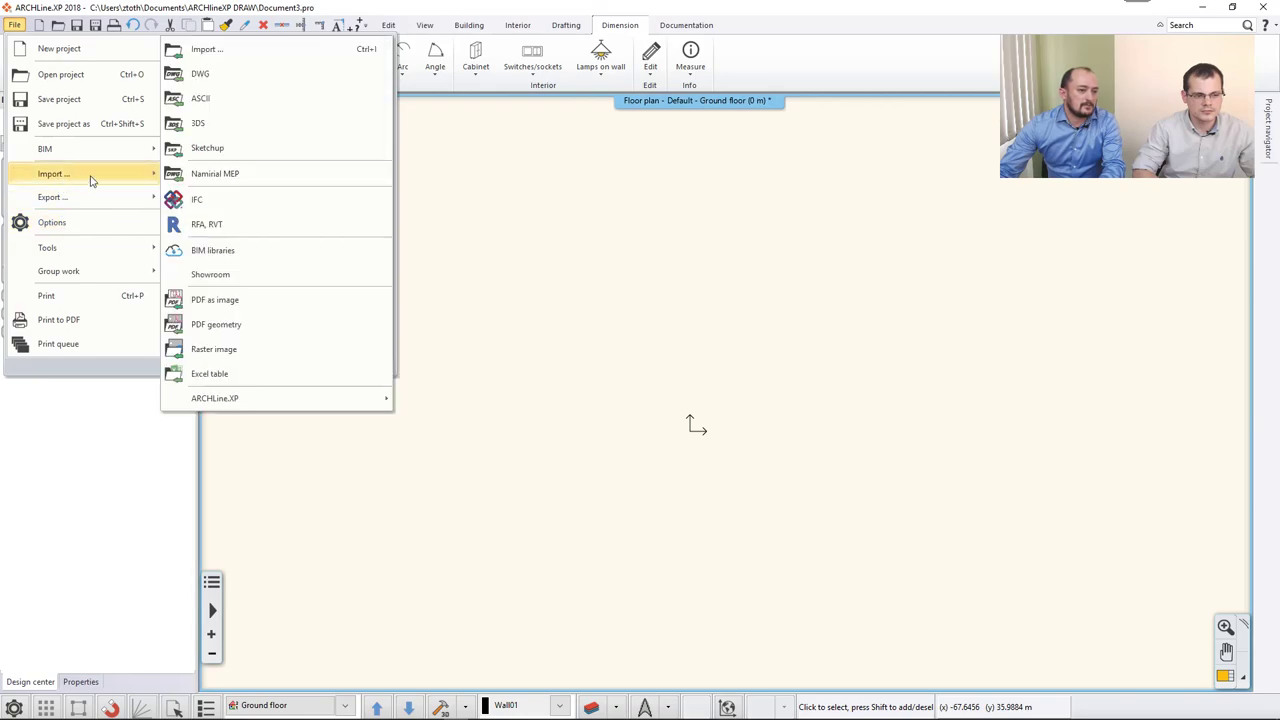
pyautogui.click(264, 330)
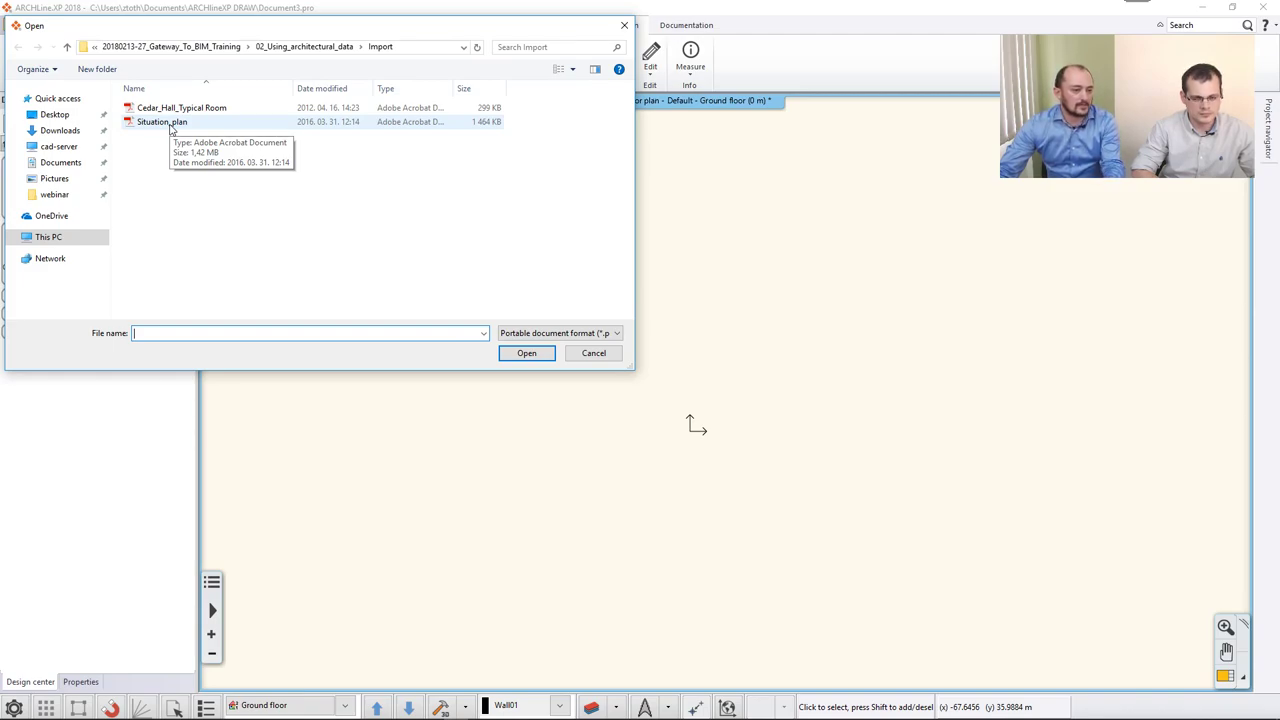
pyautogui.click(166, 112)
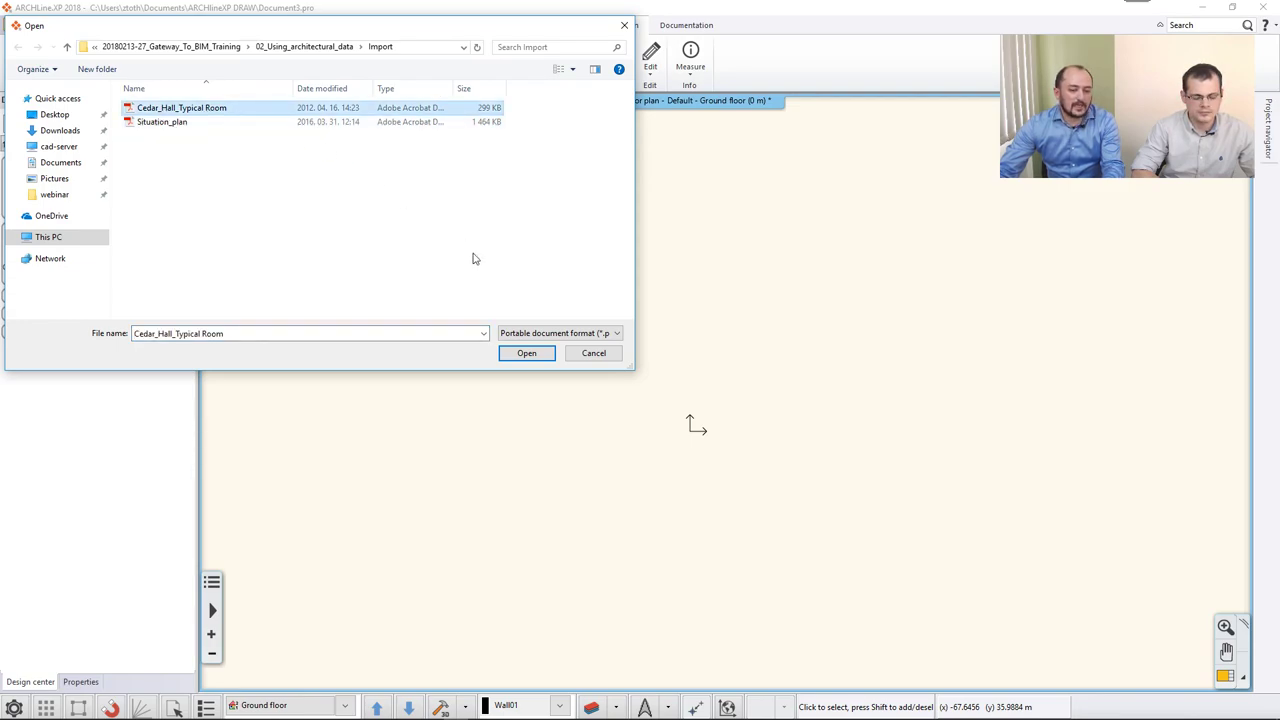
# Bring the Cedar_Hall_Typical Room PDF to the front in Acrobat Reader.
pyautogui.moveTo(767, 716)
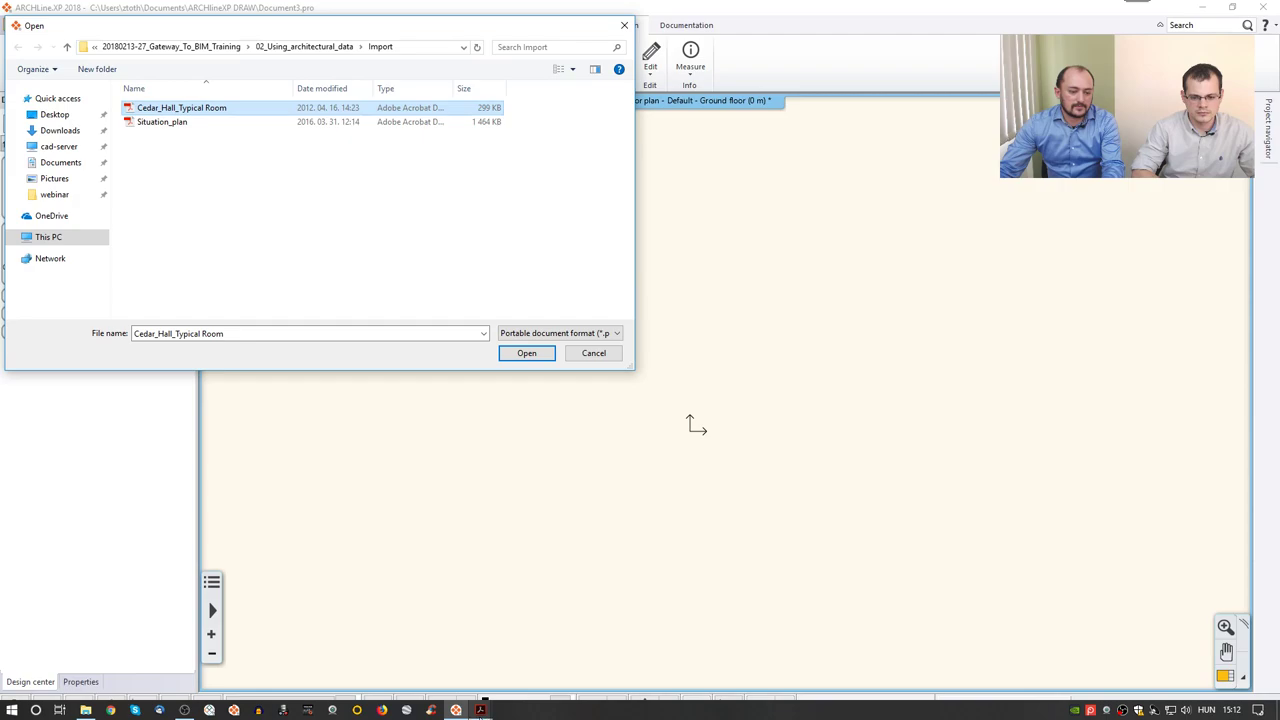
pyautogui.moveTo(482, 712)
pyautogui.click(522, 620)
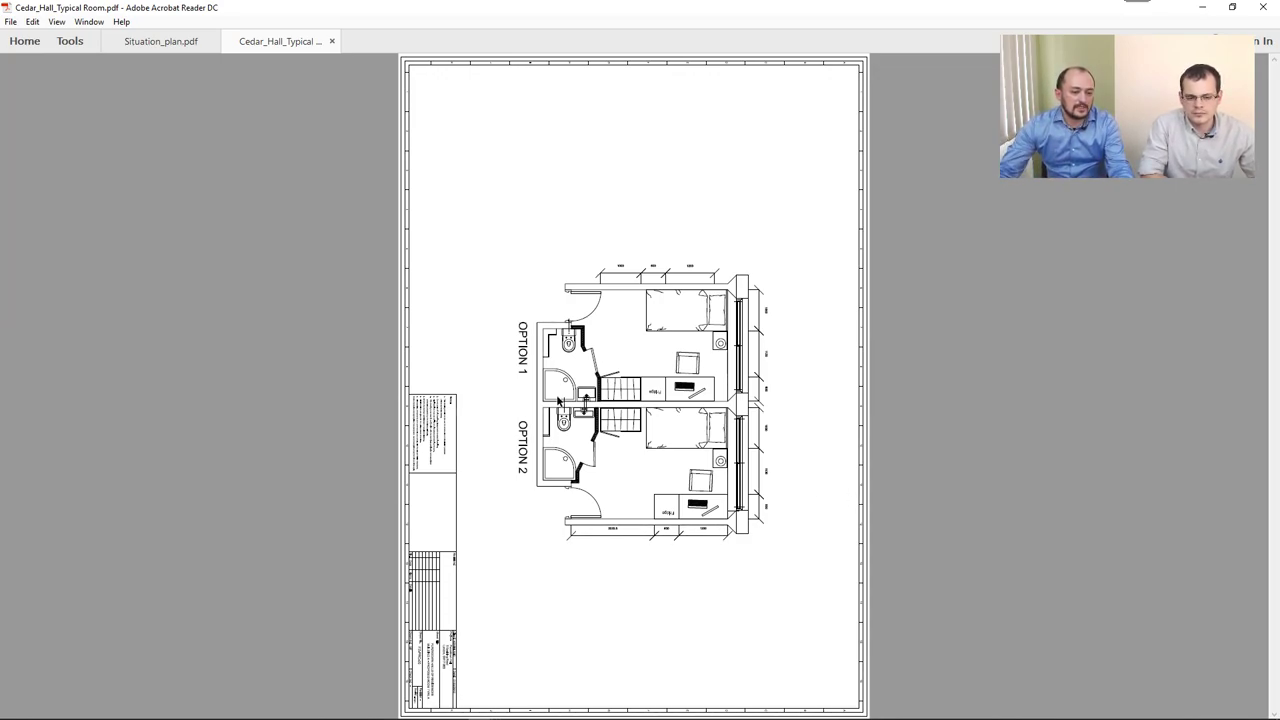
# Zoom in and out on the Fridge area to inspect the plan's vector line detail.
pyautogui.keyDown('ctrl'); pyautogui.scroll(5, 661, 411); pyautogui.keyUp('ctrl')
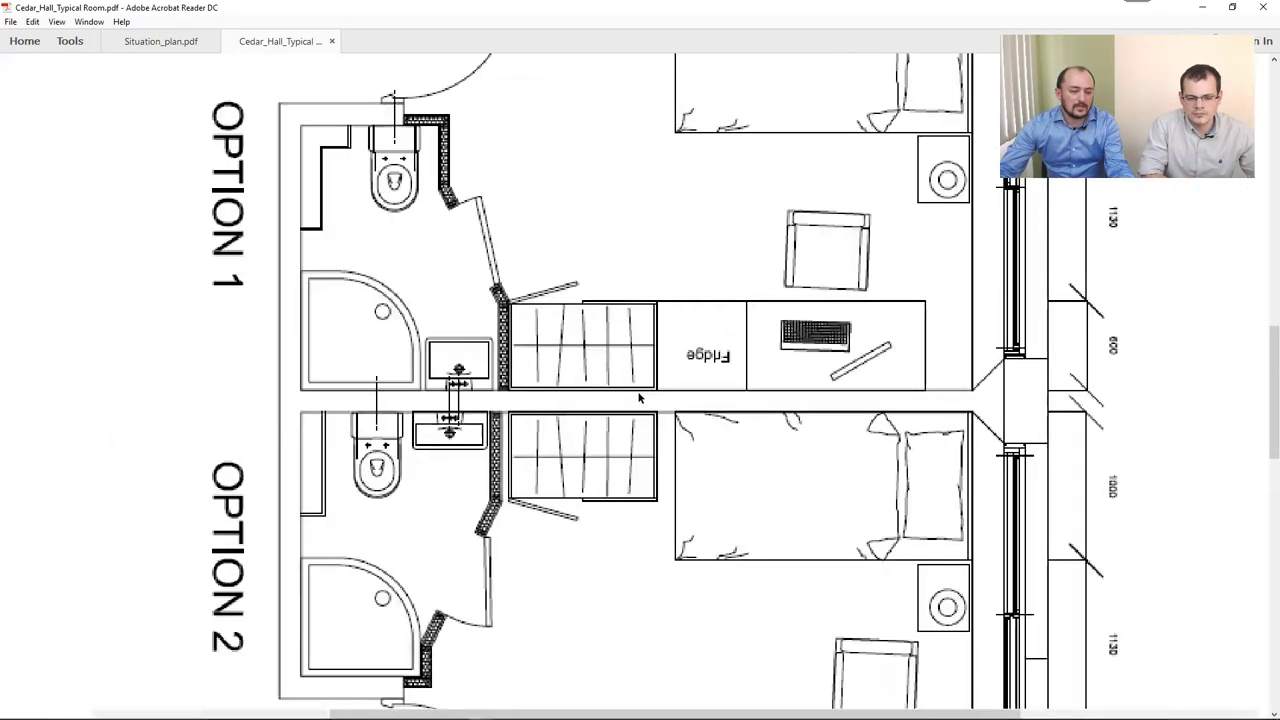
pyautogui.keyDown('ctrl'); pyautogui.scroll(3, 662, 368); pyautogui.keyUp('ctrl')
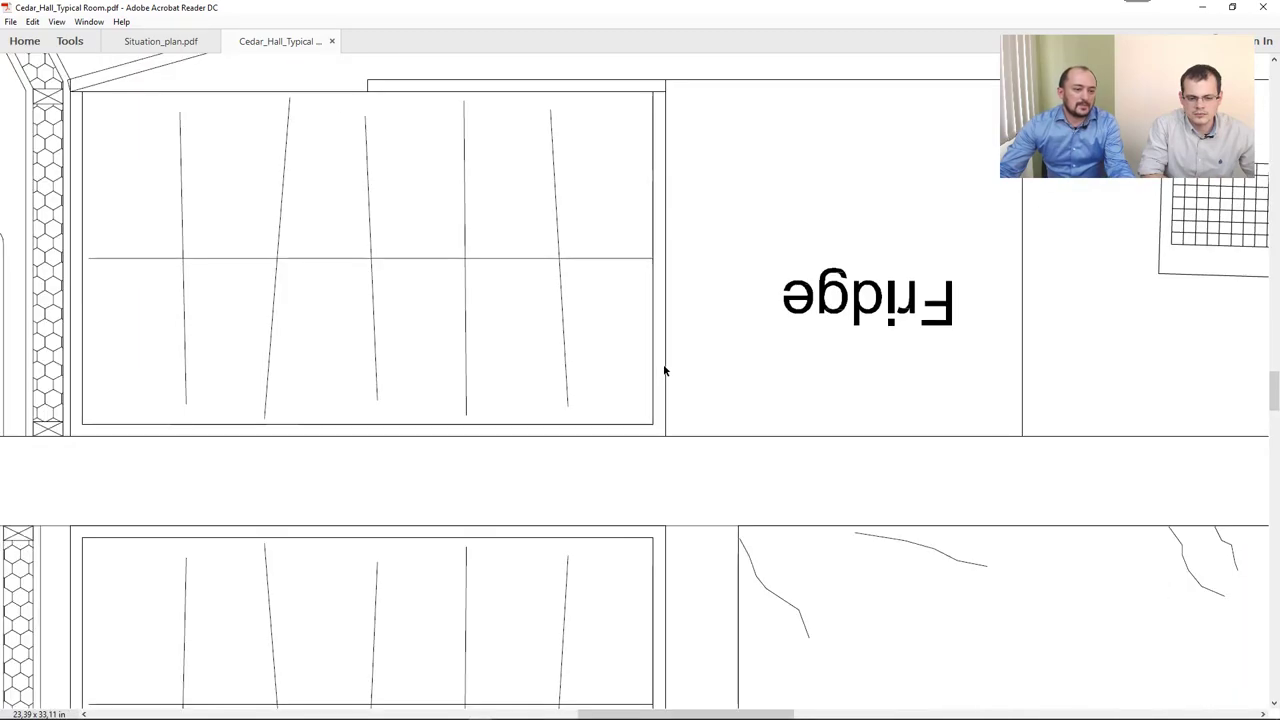
pyautogui.keyDown('ctrl'); pyautogui.scroll(3, 660, 378); pyautogui.keyUp('ctrl')
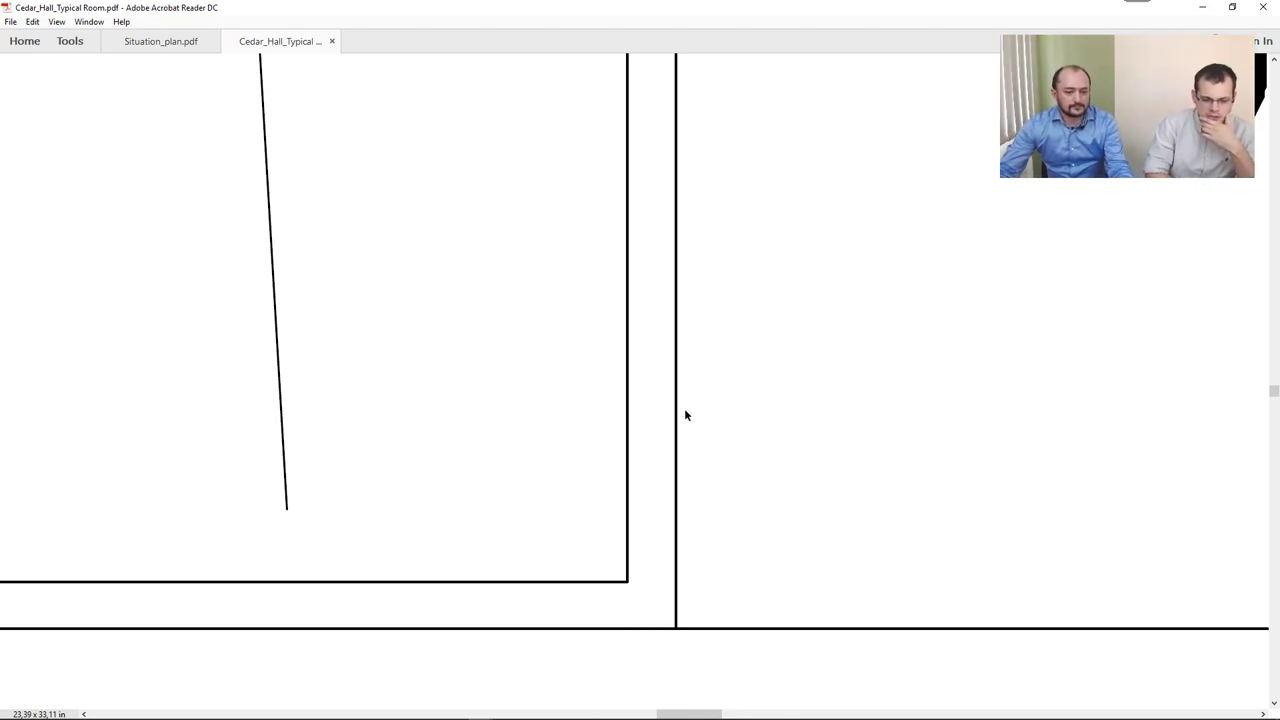
pyautogui.keyDown('ctrl'); pyautogui.scroll(-3, 683, 411); pyautogui.keyUp('ctrl')
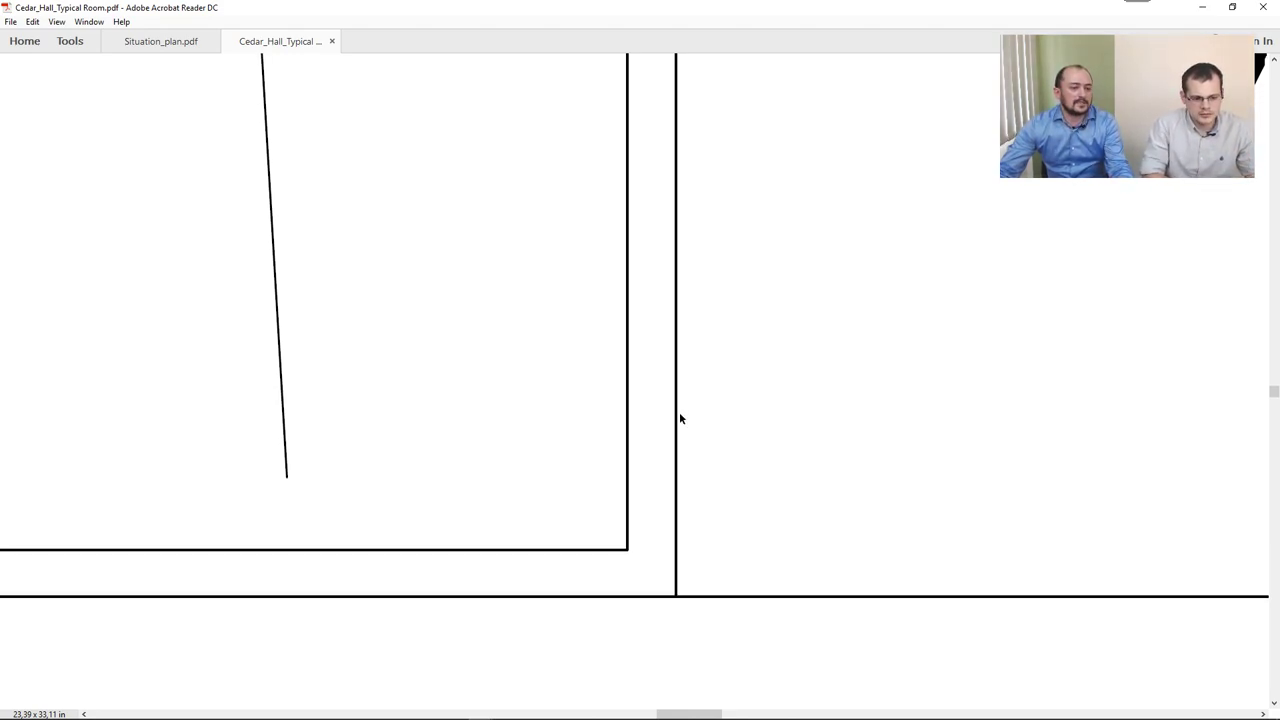
pyautogui.keyDown('ctrl'); pyautogui.scroll(-2, 675, 423); pyautogui.keyUp('ctrl')
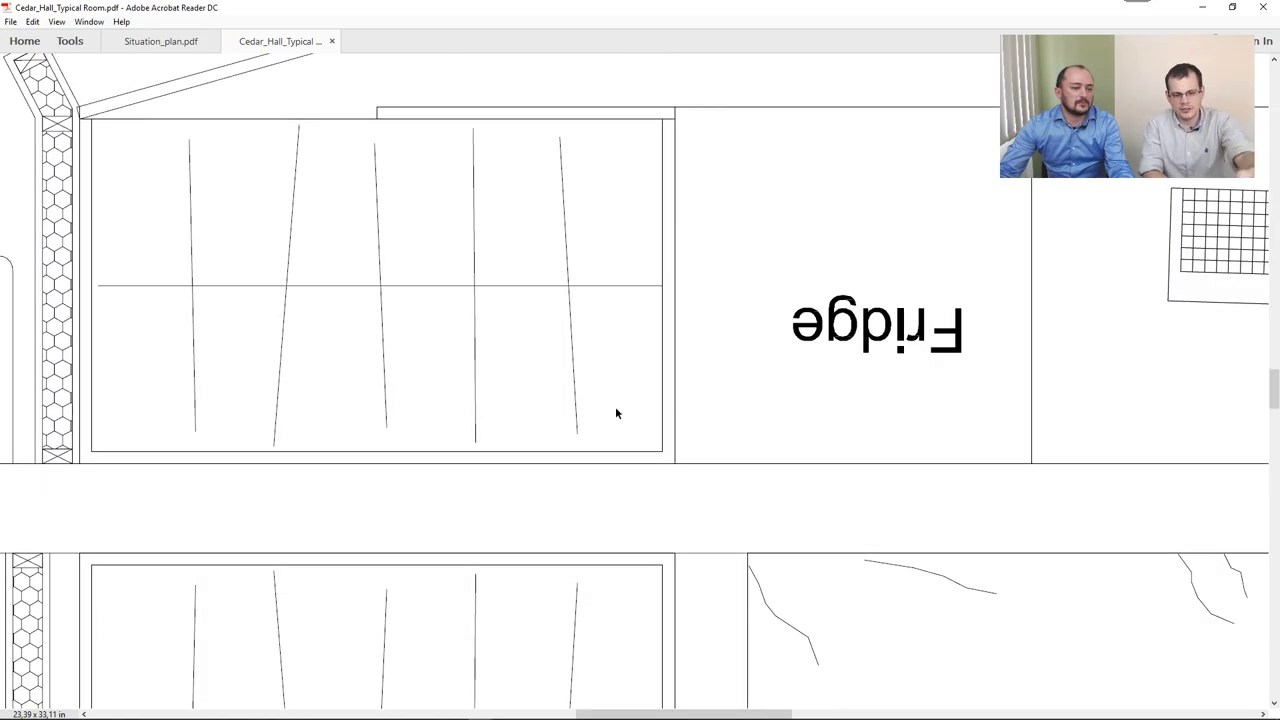
pyautogui.keyDown('ctrl'); pyautogui.scroll(5, 557, 330); pyautogui.keyUp('ctrl')
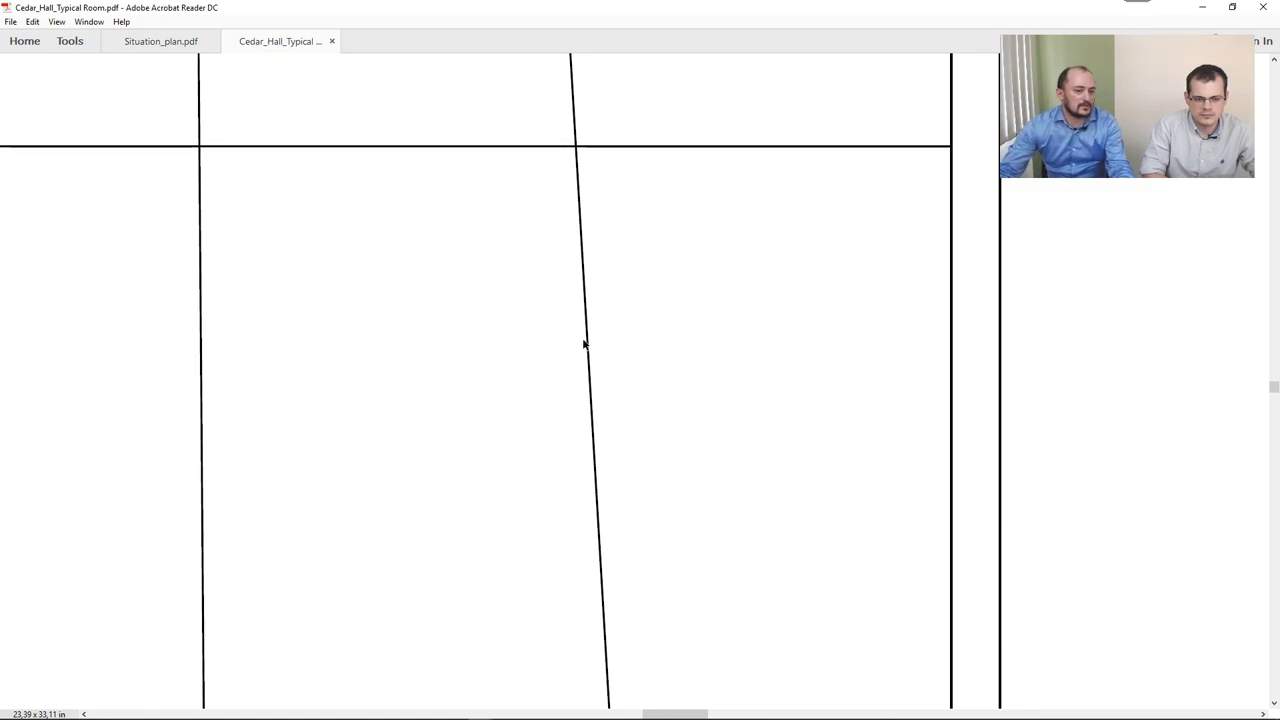
pyautogui.keyDown('ctrl'); pyautogui.scroll(-5, 579, 347); pyautogui.keyUp('ctrl')
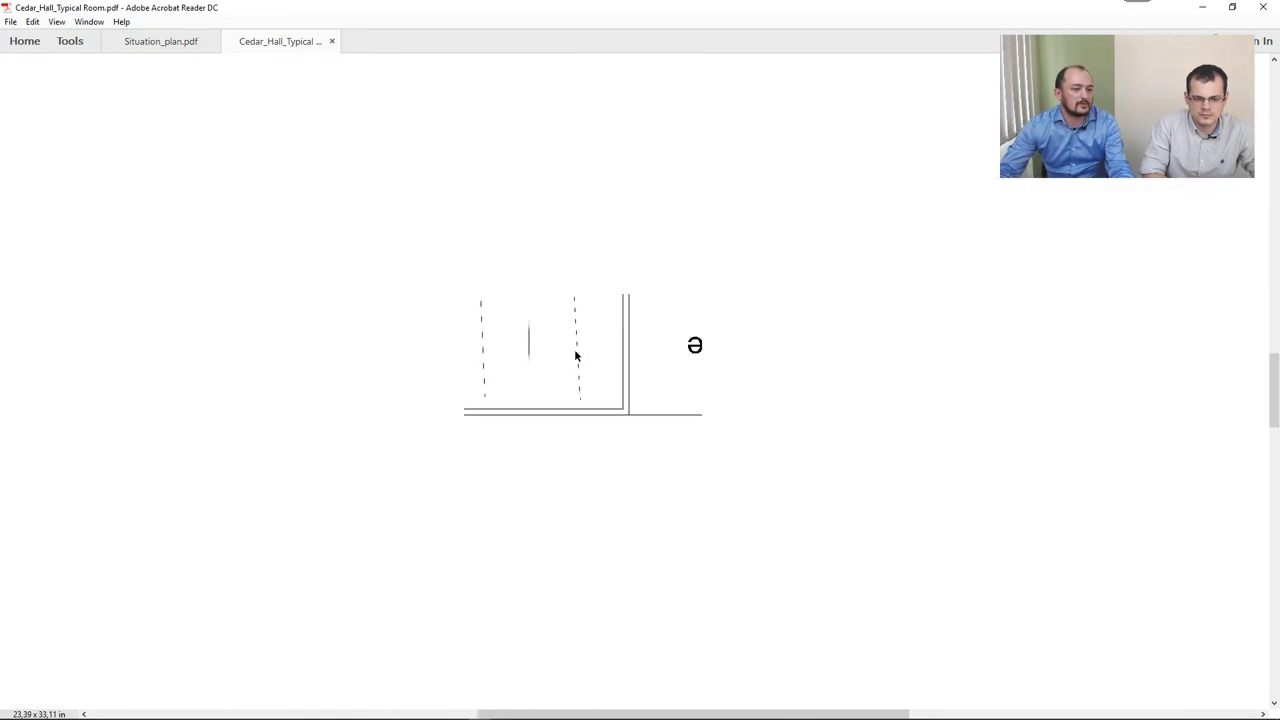
pyautogui.keyDown('ctrl'); pyautogui.scroll(-2, 575, 354); pyautogui.keyUp('ctrl')
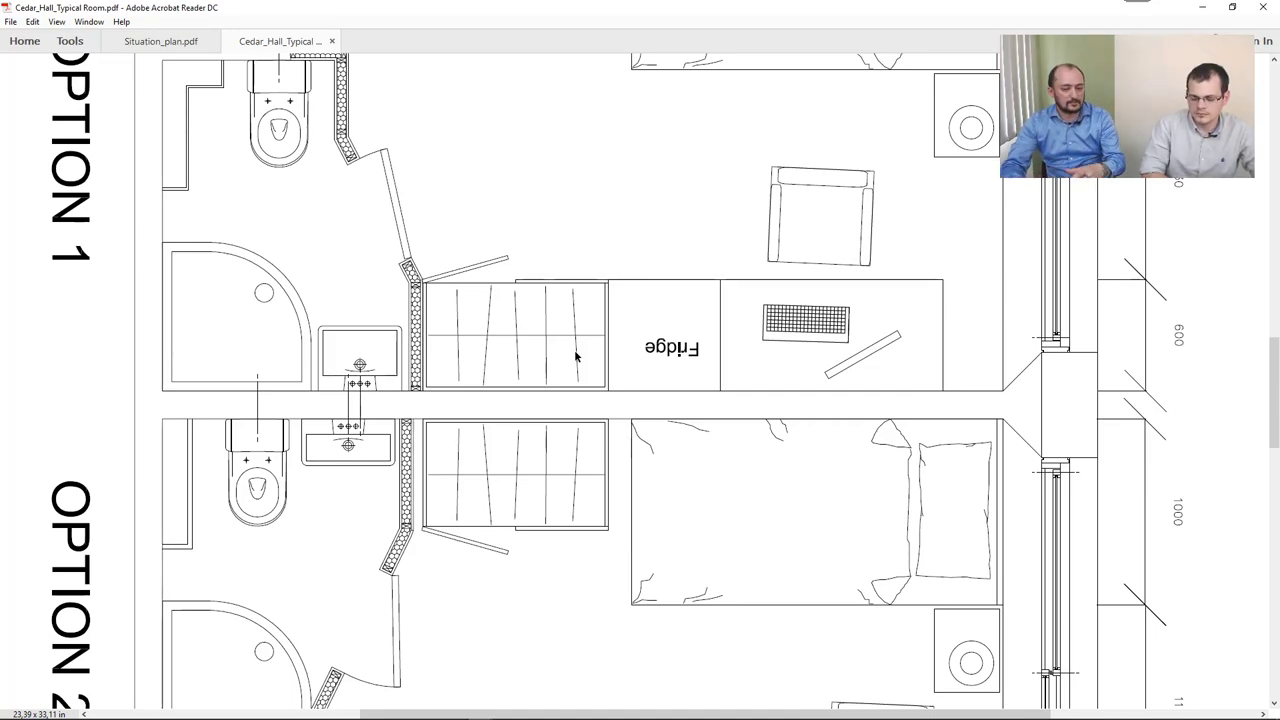
# Minimise Acrobat, open Cedar_Hall_Typical Room.pdf and merge it into the Ground floor plan.
pyautogui.click(1205, 14)
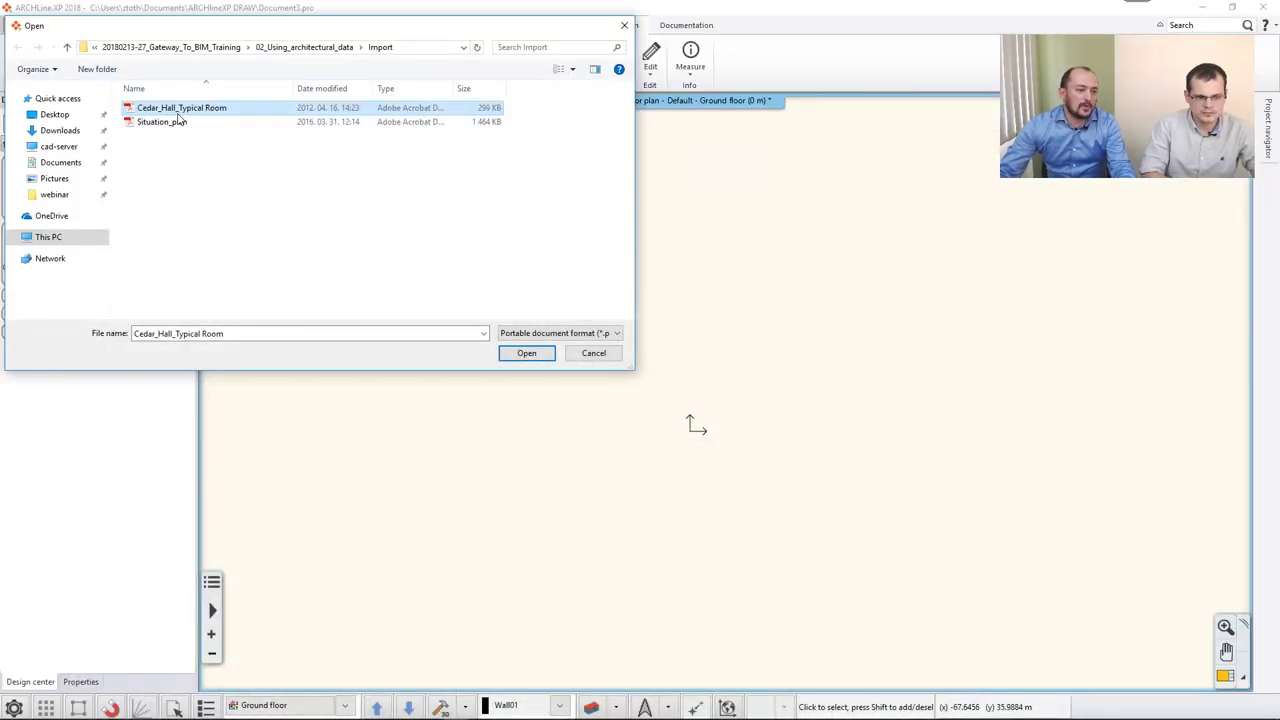
pyautogui.click(515, 358)
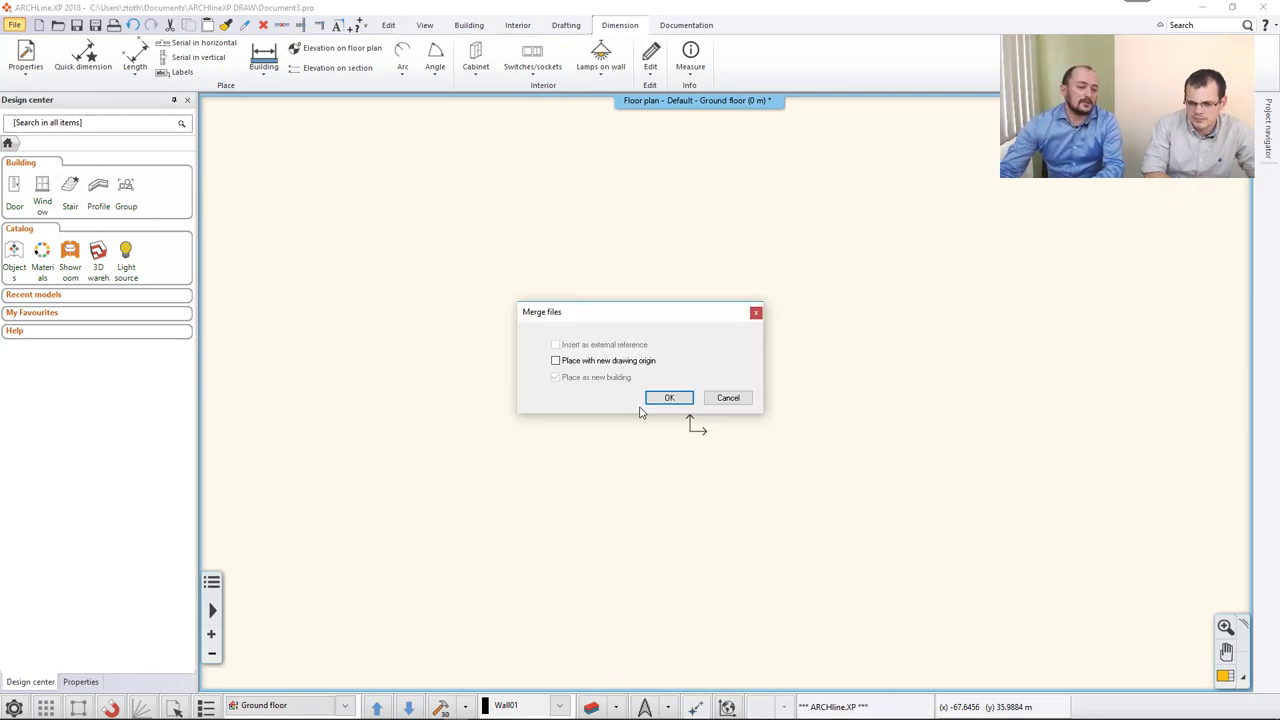
pyautogui.click(667, 398)
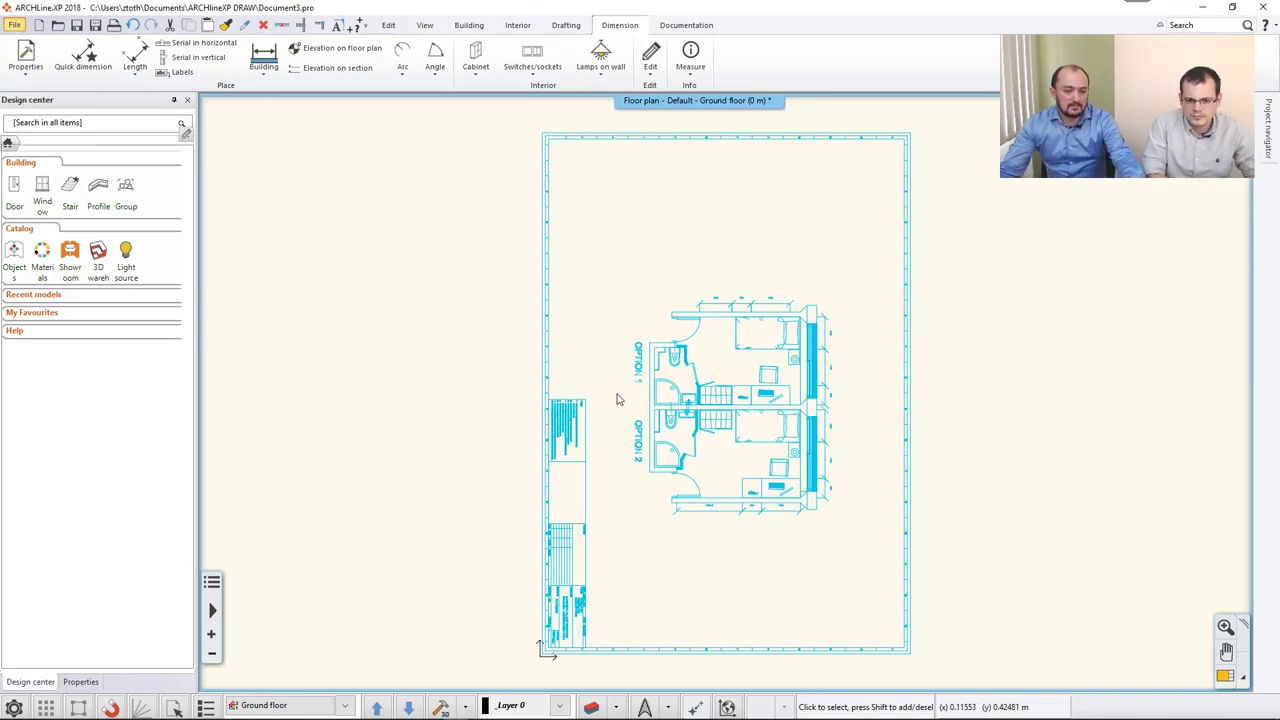
pyautogui.press('Escape')
pyautogui.scroll(1, 713, 397)
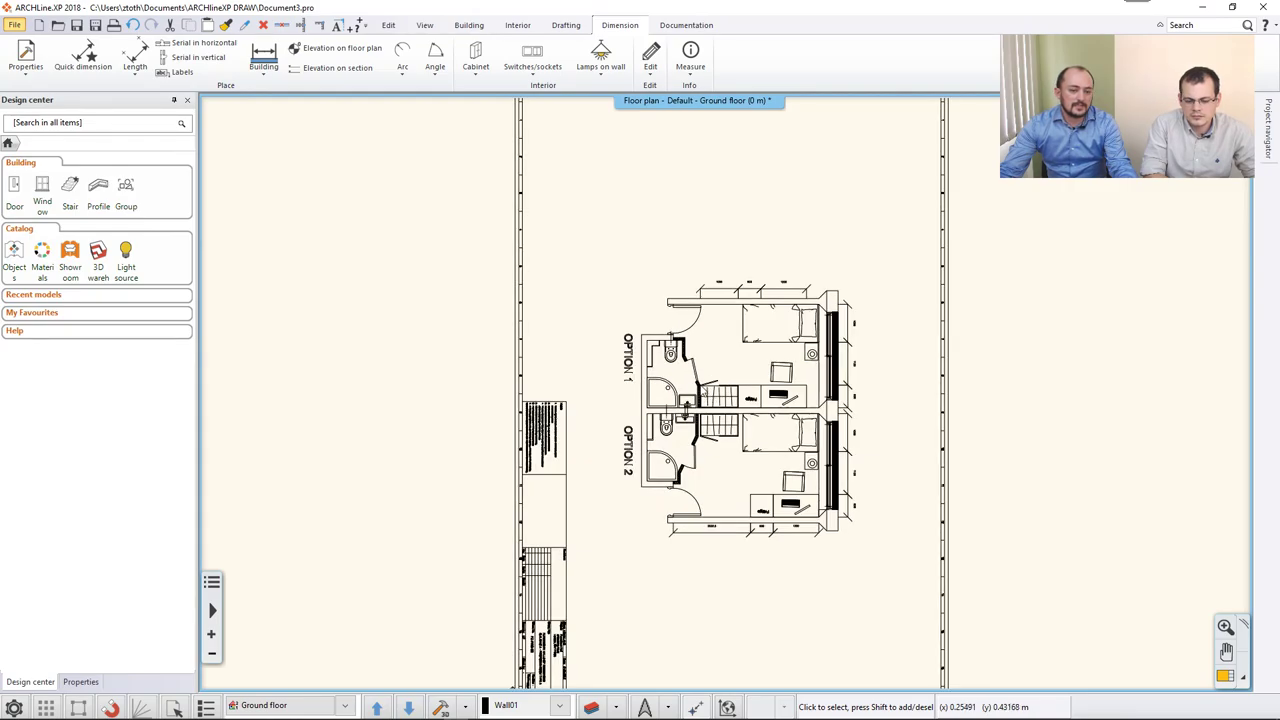
pyautogui.scroll(10, 705, 392)
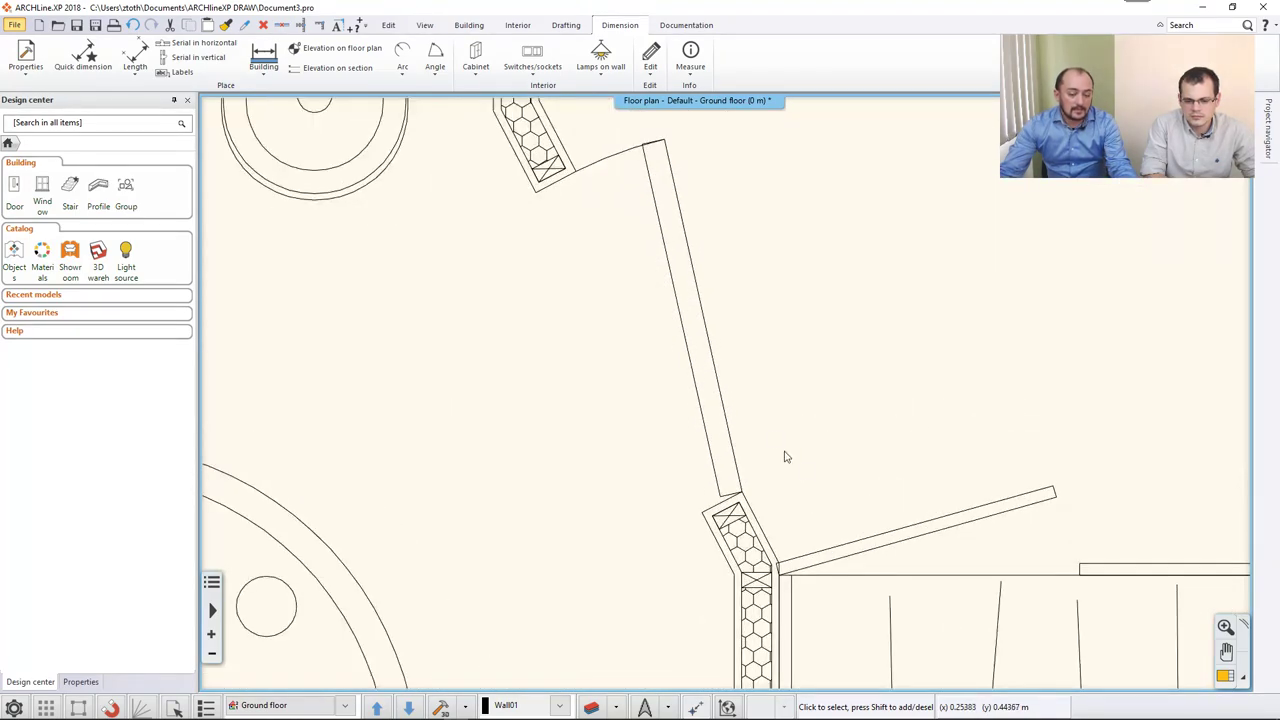
pyautogui.scroll(-8, 1034, 550)
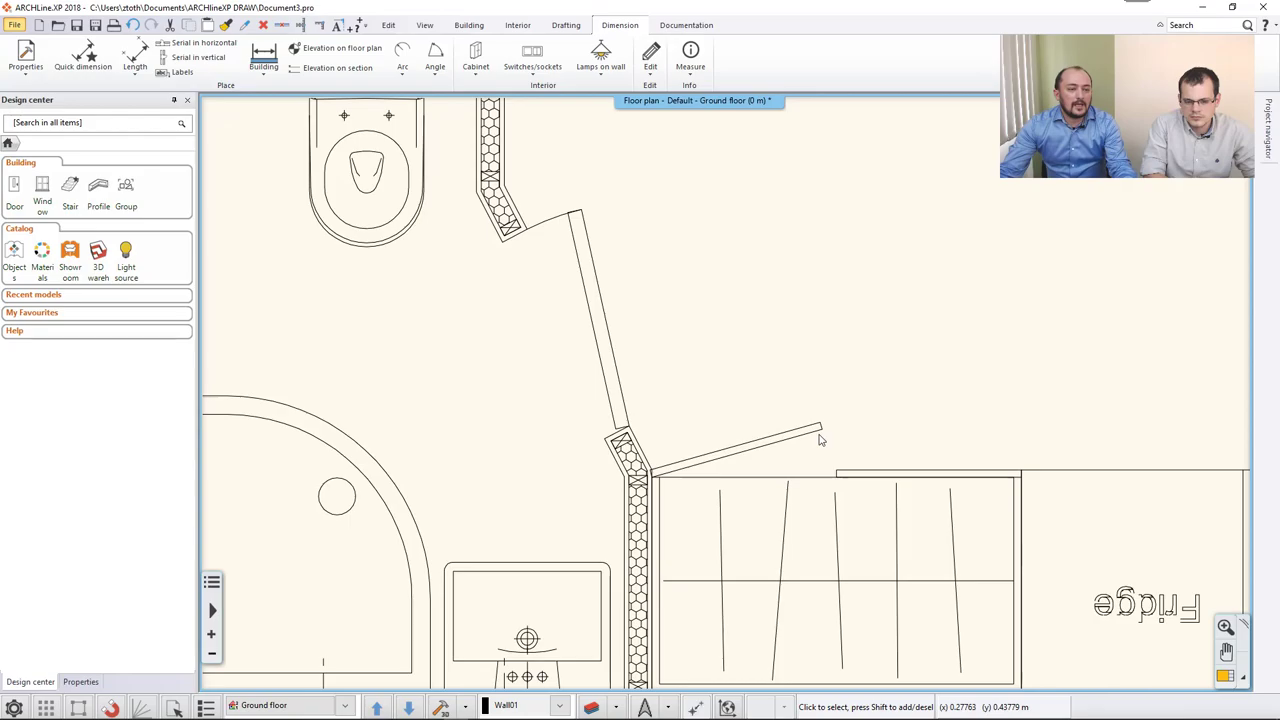
pyautogui.scroll(-6, 818, 437)
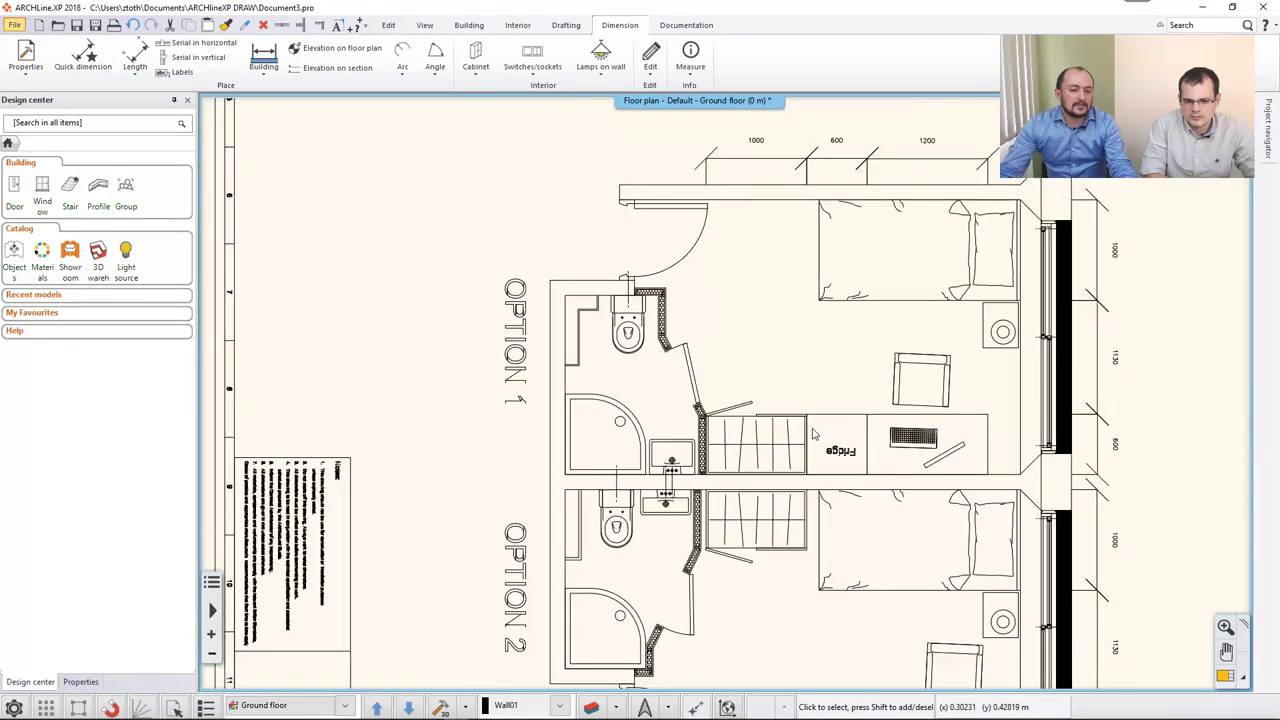
pyautogui.moveTo(790, 368); pyautogui.dragTo(776, 410, button='middle')
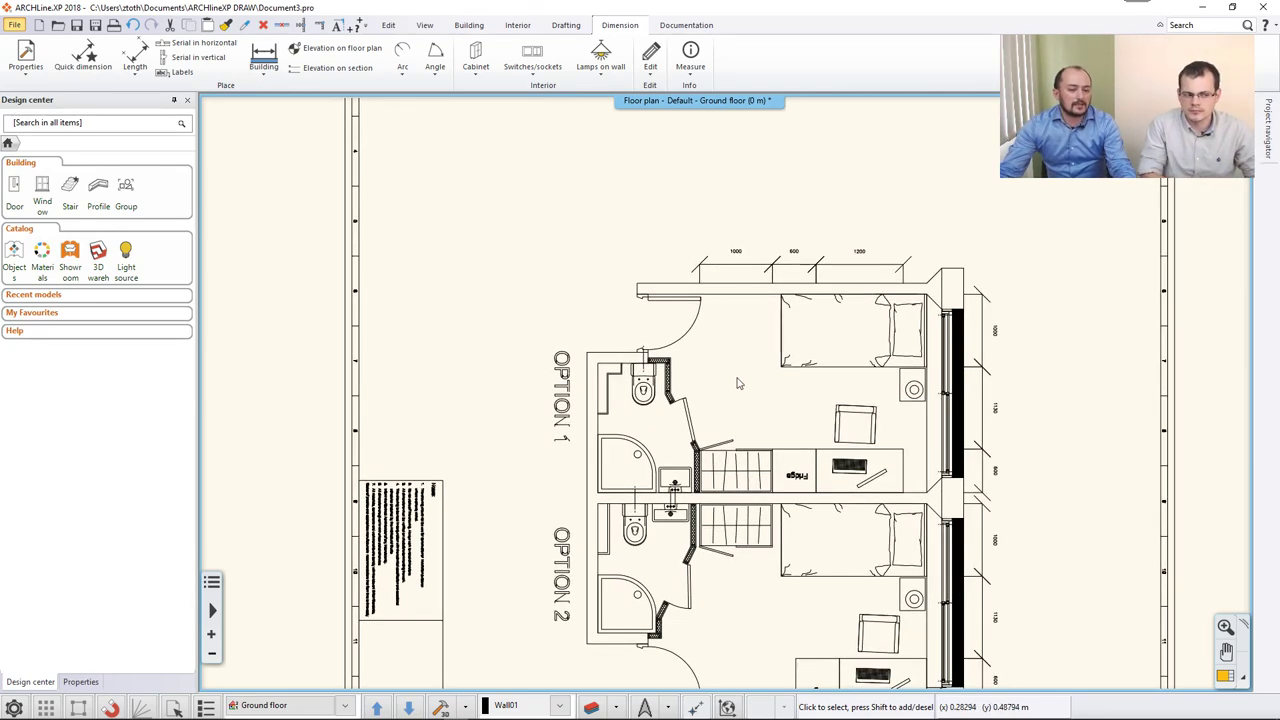
pyautogui.moveTo(673, 485); pyautogui.dragTo(688, 483, button='middle')
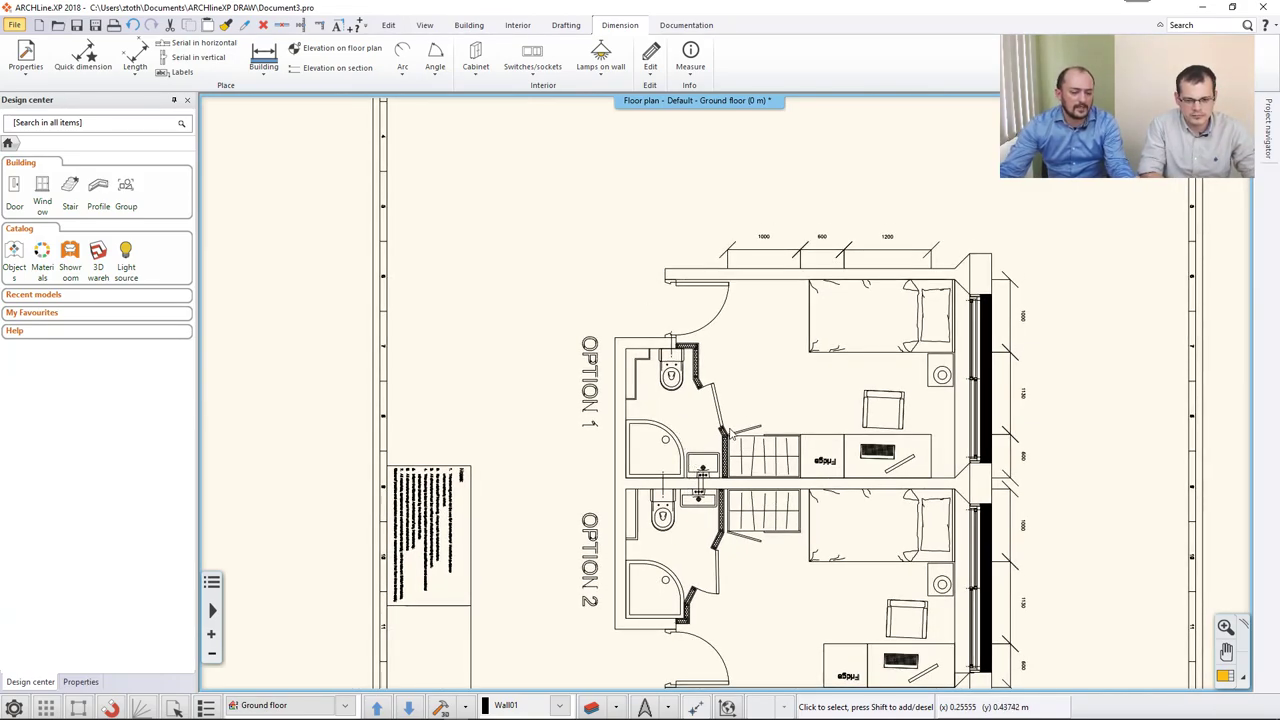
pyautogui.scroll(-2, 738, 415)
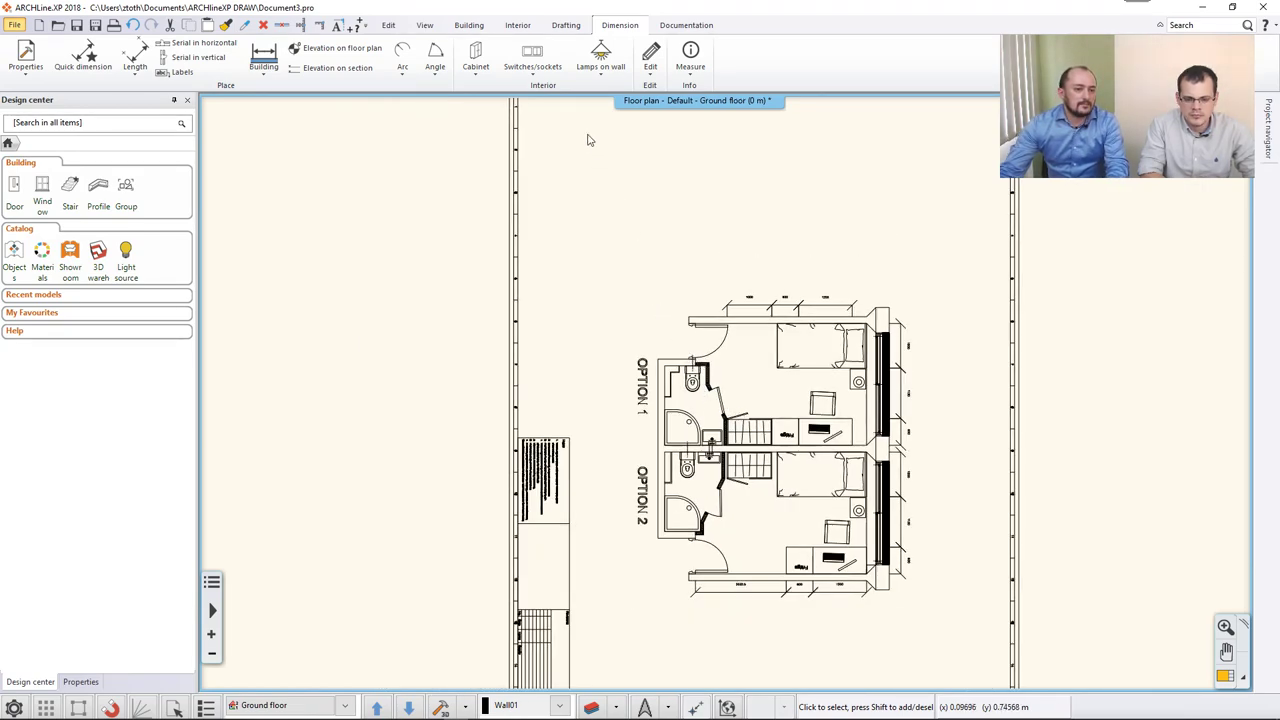
pyautogui.click(691, 70)
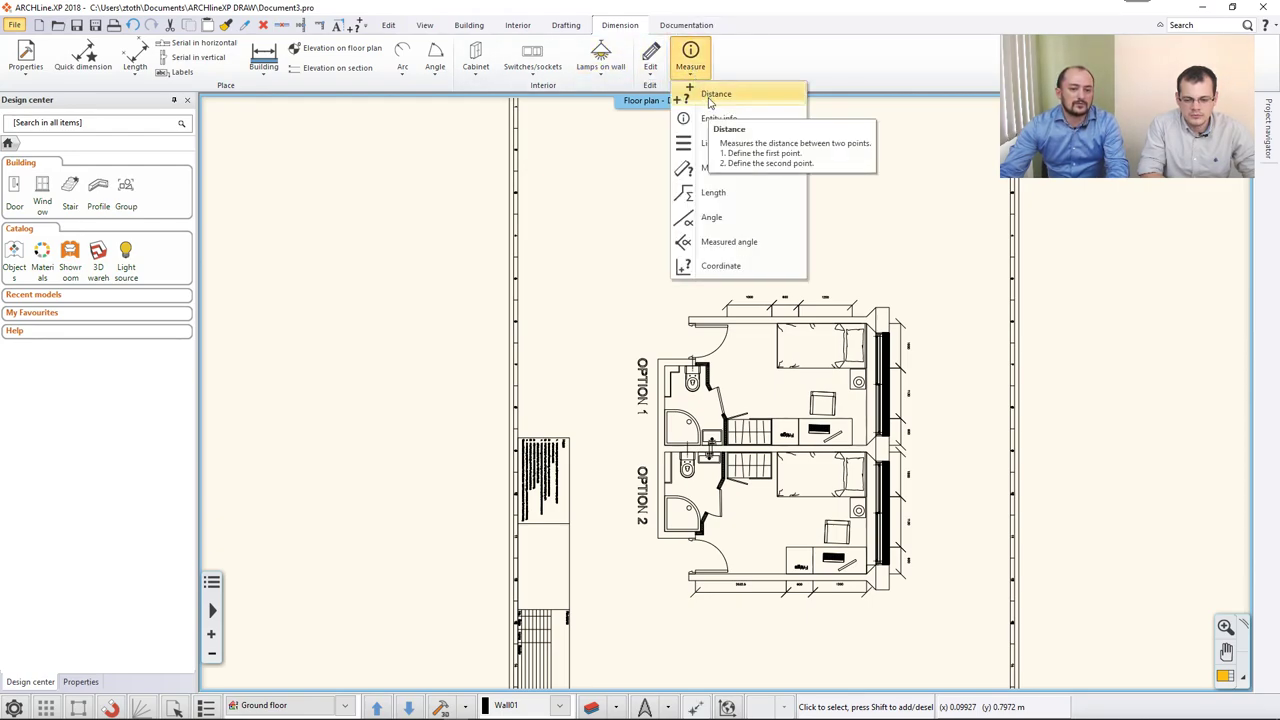
pyautogui.click(712, 96)
pyautogui.scroll(1, 760, 365)
pyautogui.scroll(5, 760, 365)
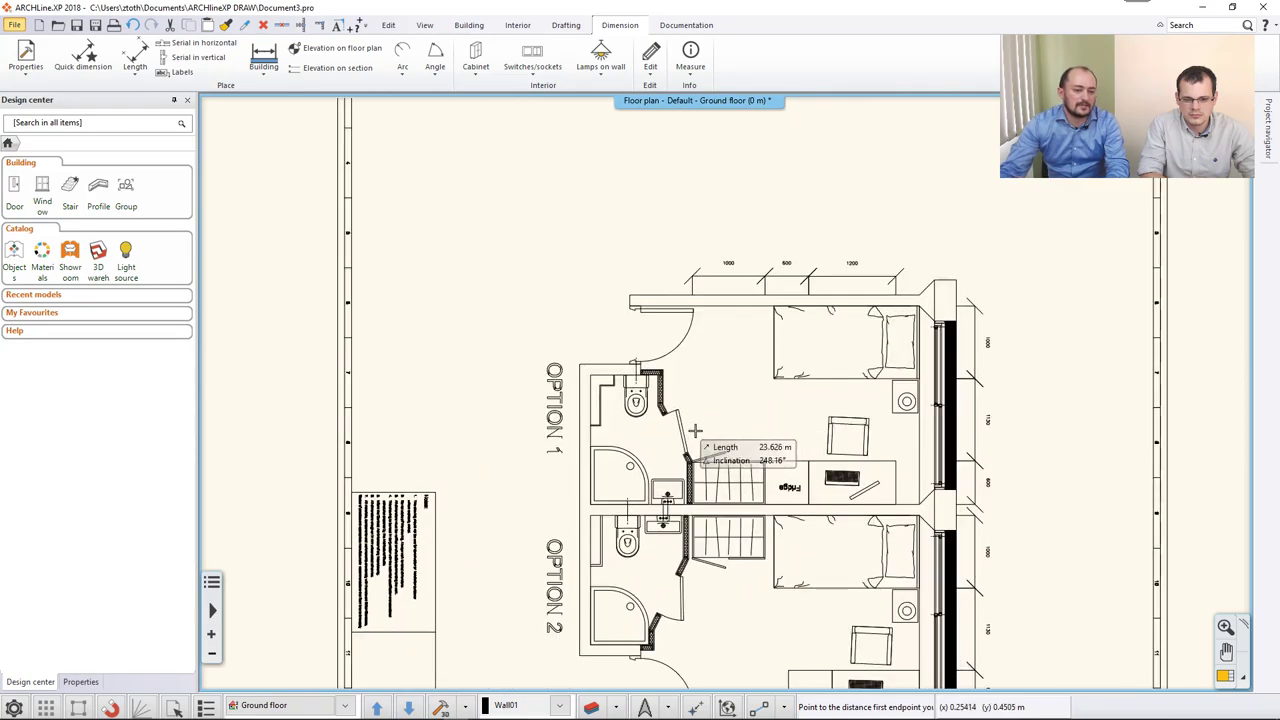
pyautogui.click(669, 410)
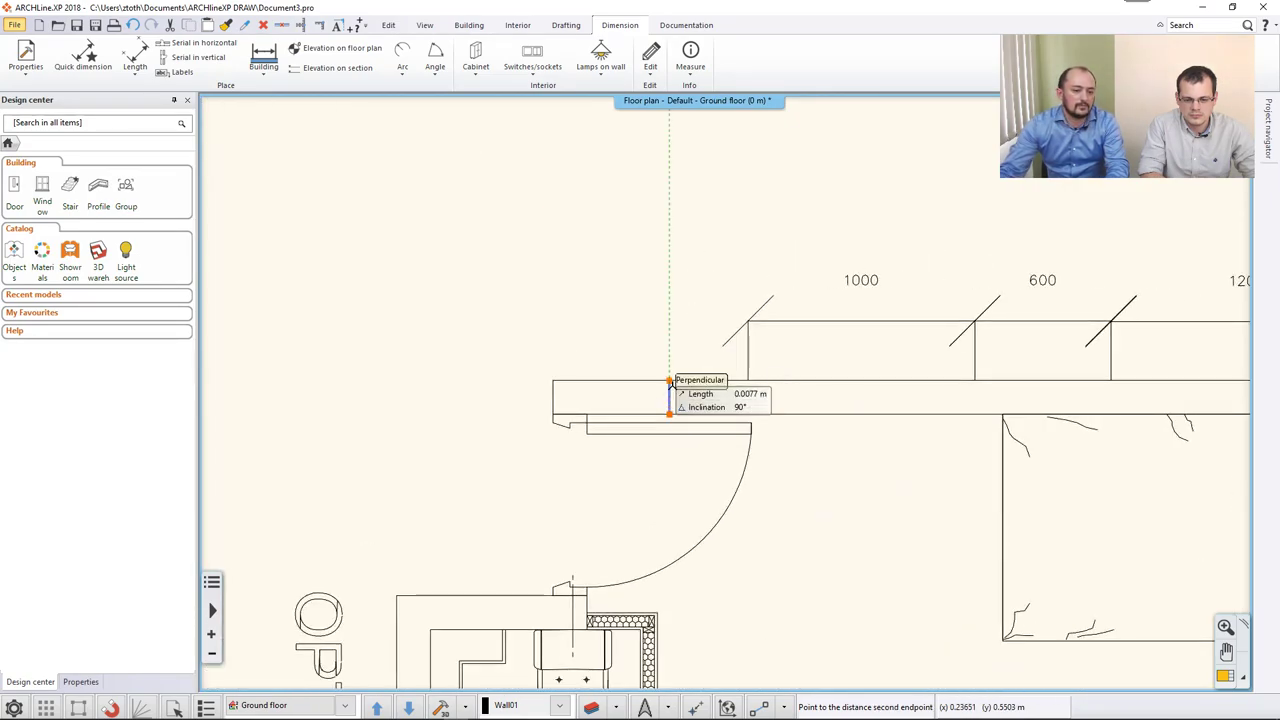
pyautogui.click(670, 409)
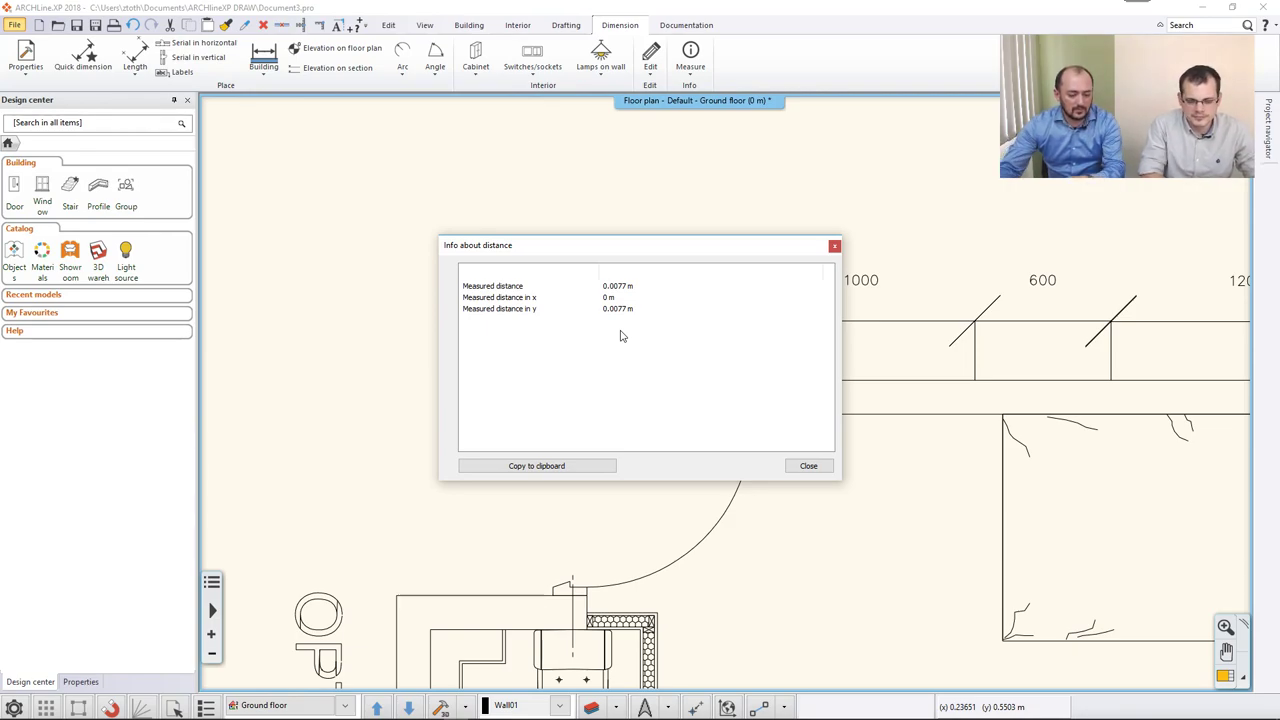
pyautogui.press('Escape')
pyautogui.scroll(-2, 614, 357)
pyautogui.scroll(-4, 614, 357)
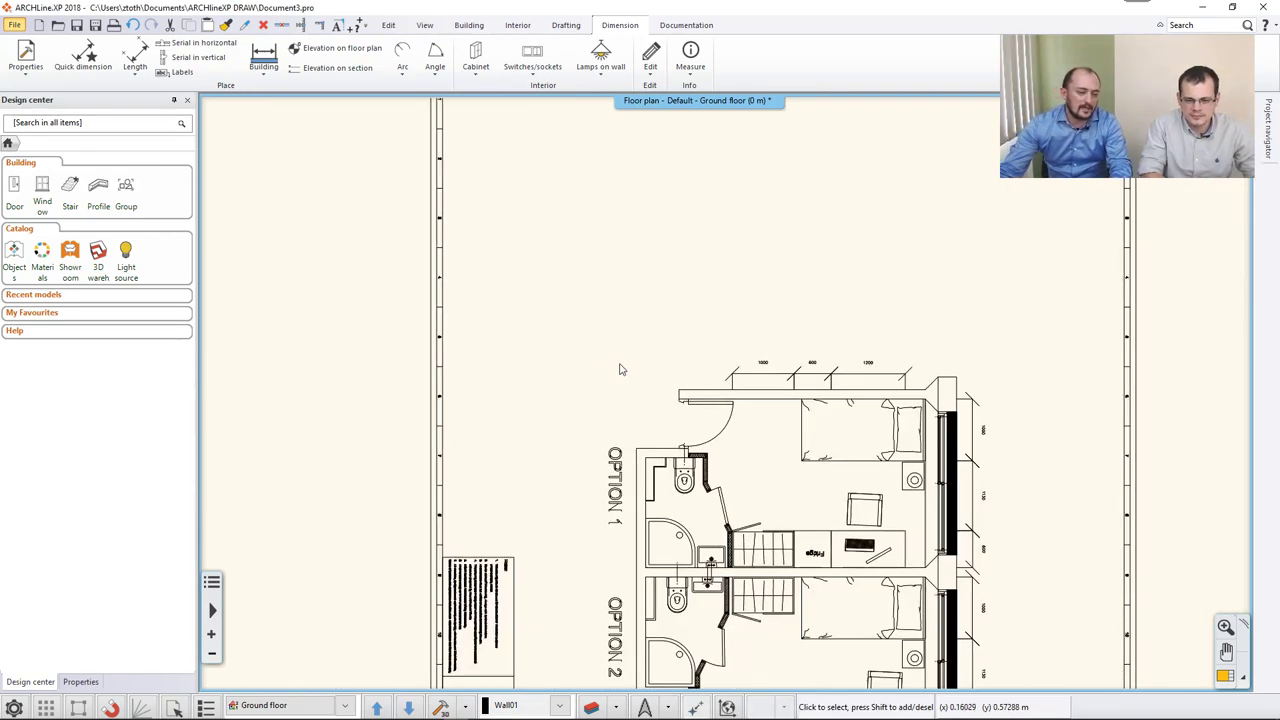
# Select the whole imported Cedar_Hall drawing and scale it by the 1:100 ratio.
pyautogui.moveTo(871, 587); pyautogui.dragTo(580, 242)
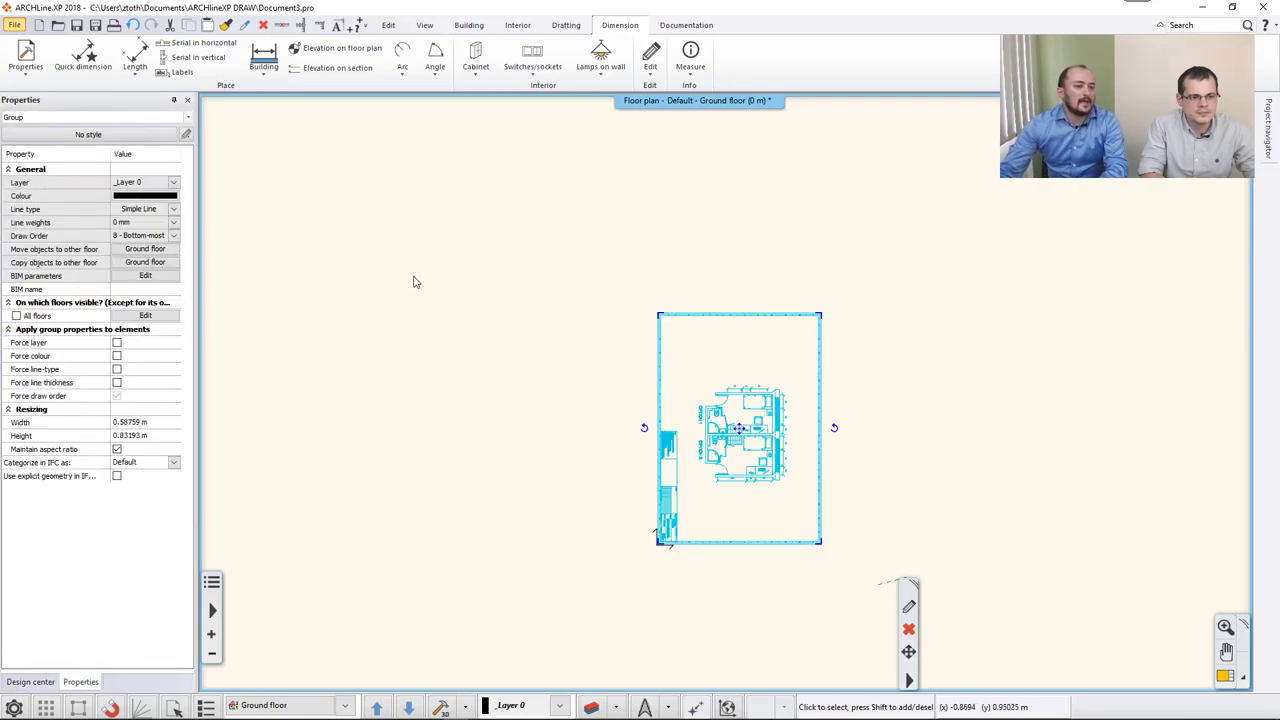
pyautogui.click(390, 27)
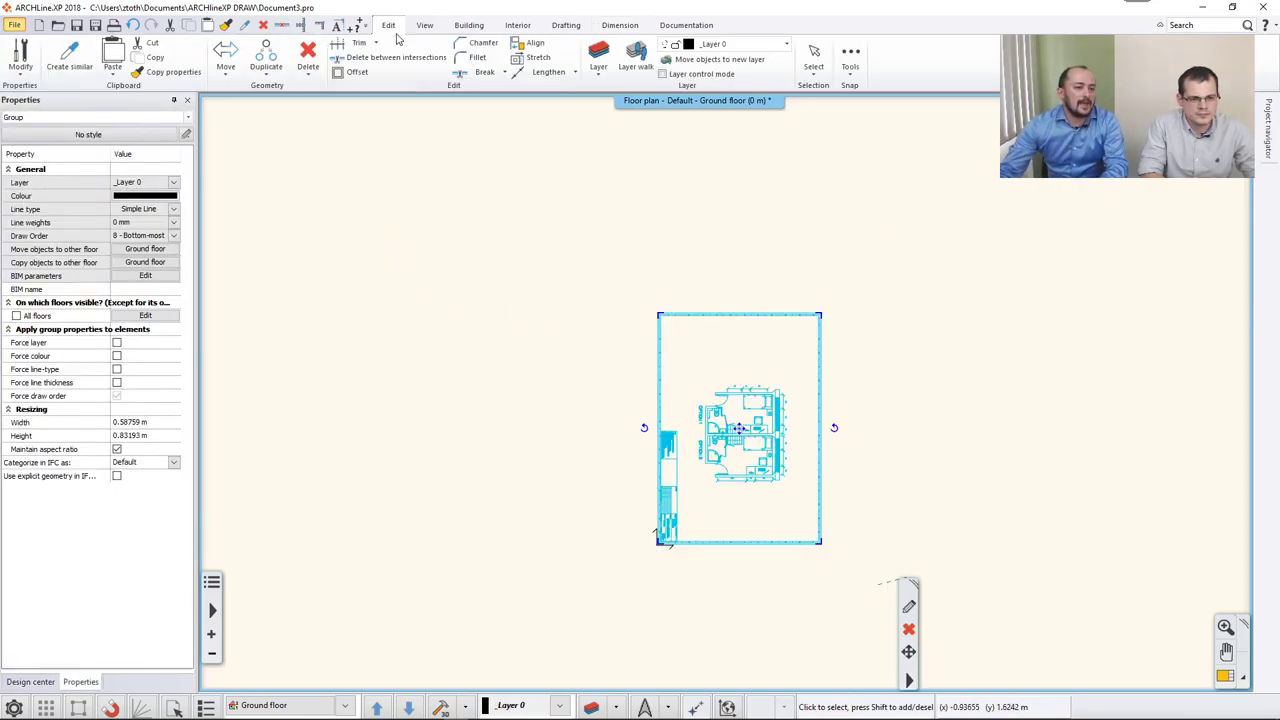
pyautogui.click(229, 72)
pyautogui.moveTo(223, 218)
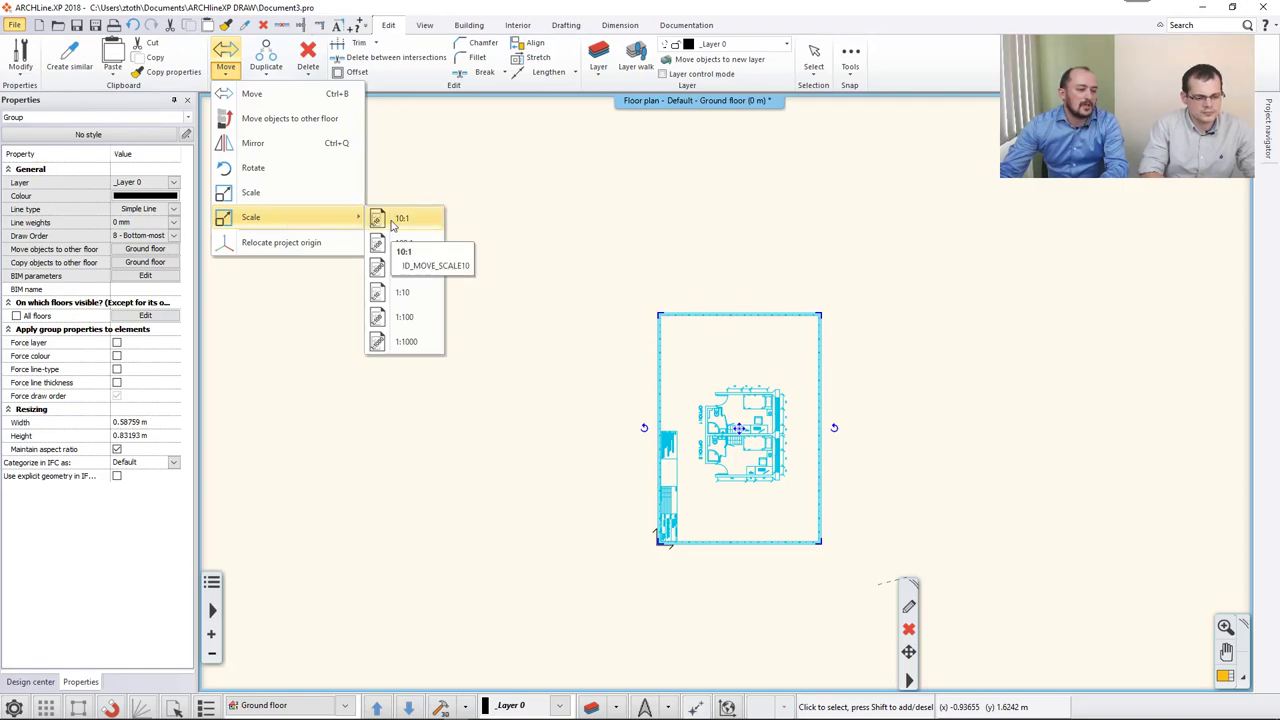
pyautogui.click(402, 320)
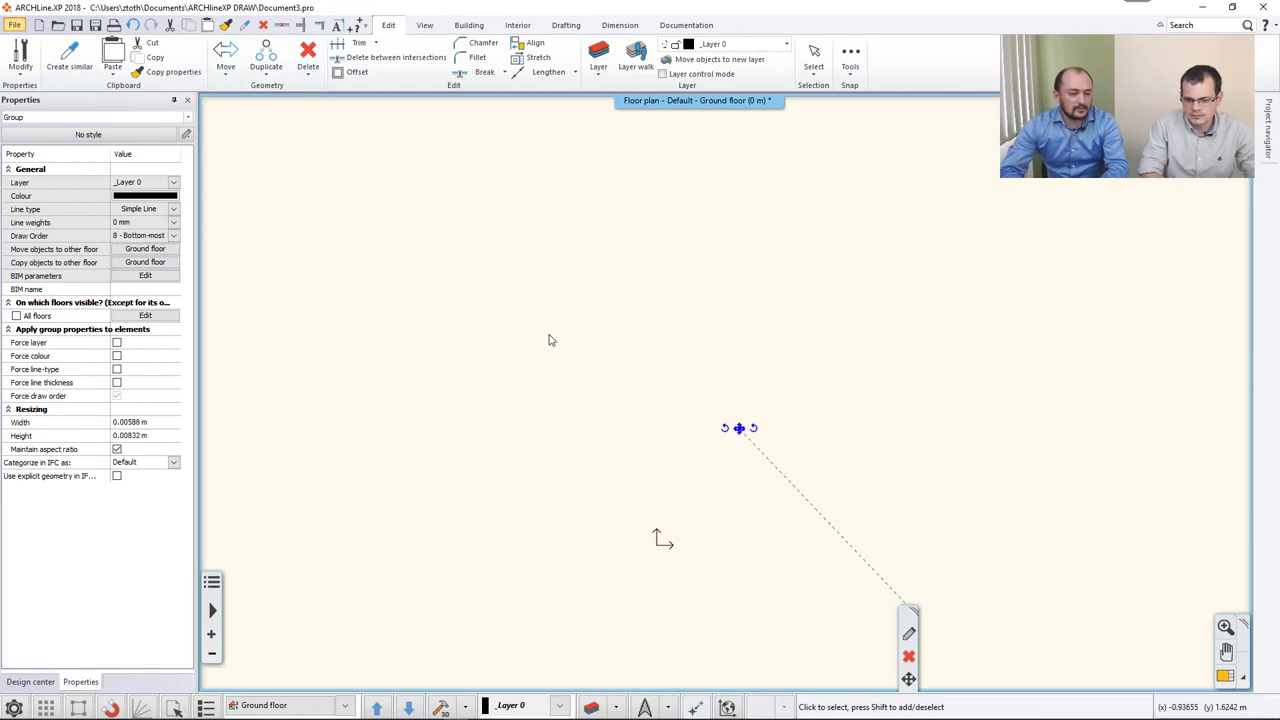
pyautogui.press('Escape')
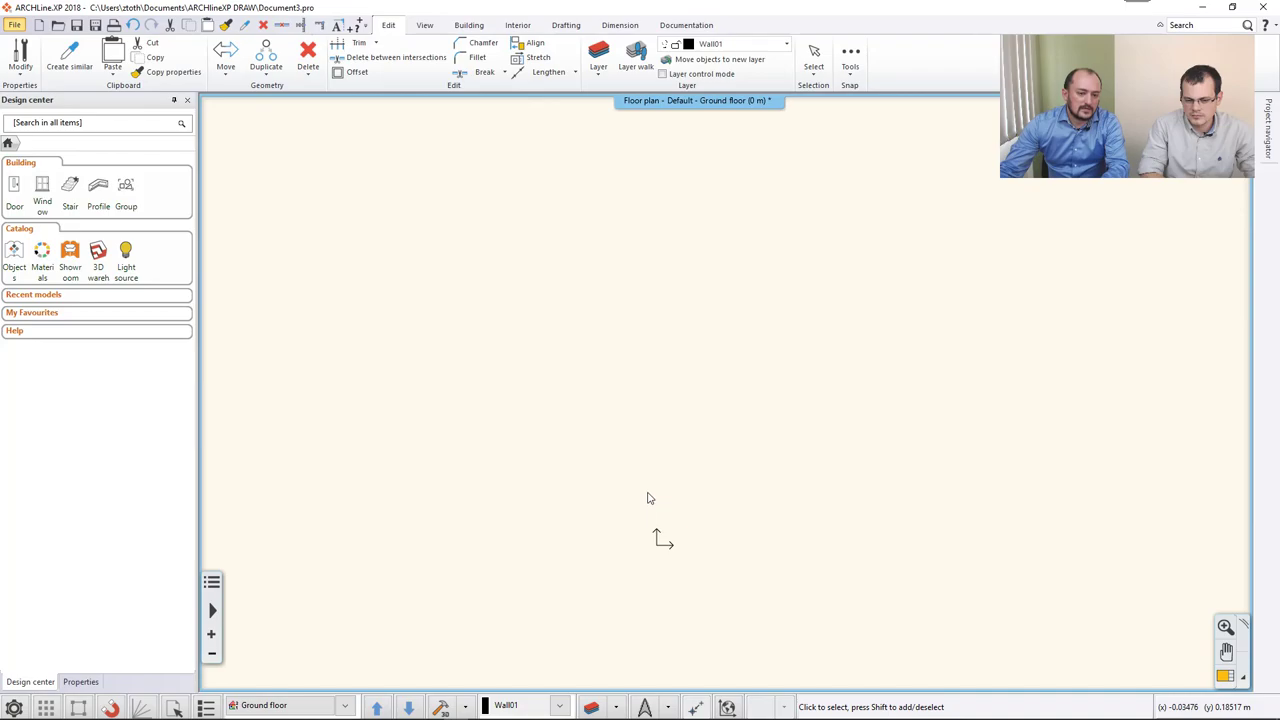
pyautogui.scroll(10, 648, 497)
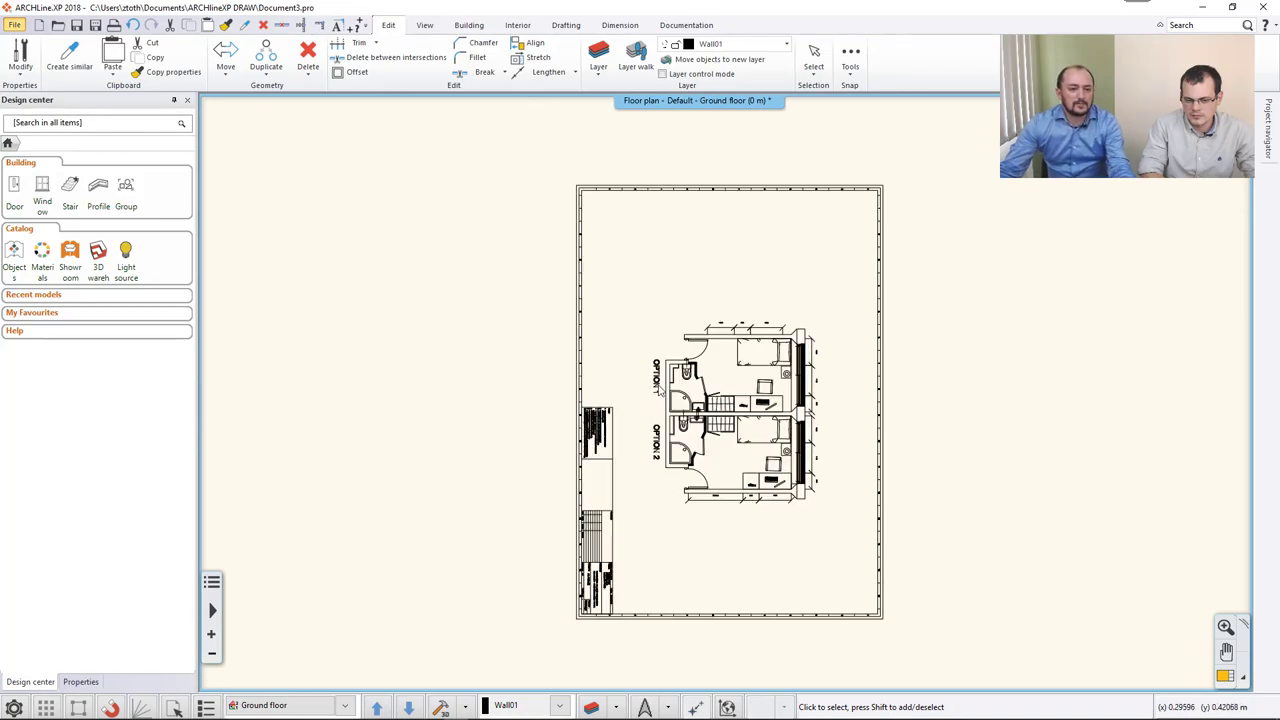
pyautogui.scroll(3, 690, 385)
pyautogui.scroll(4, 690, 385)
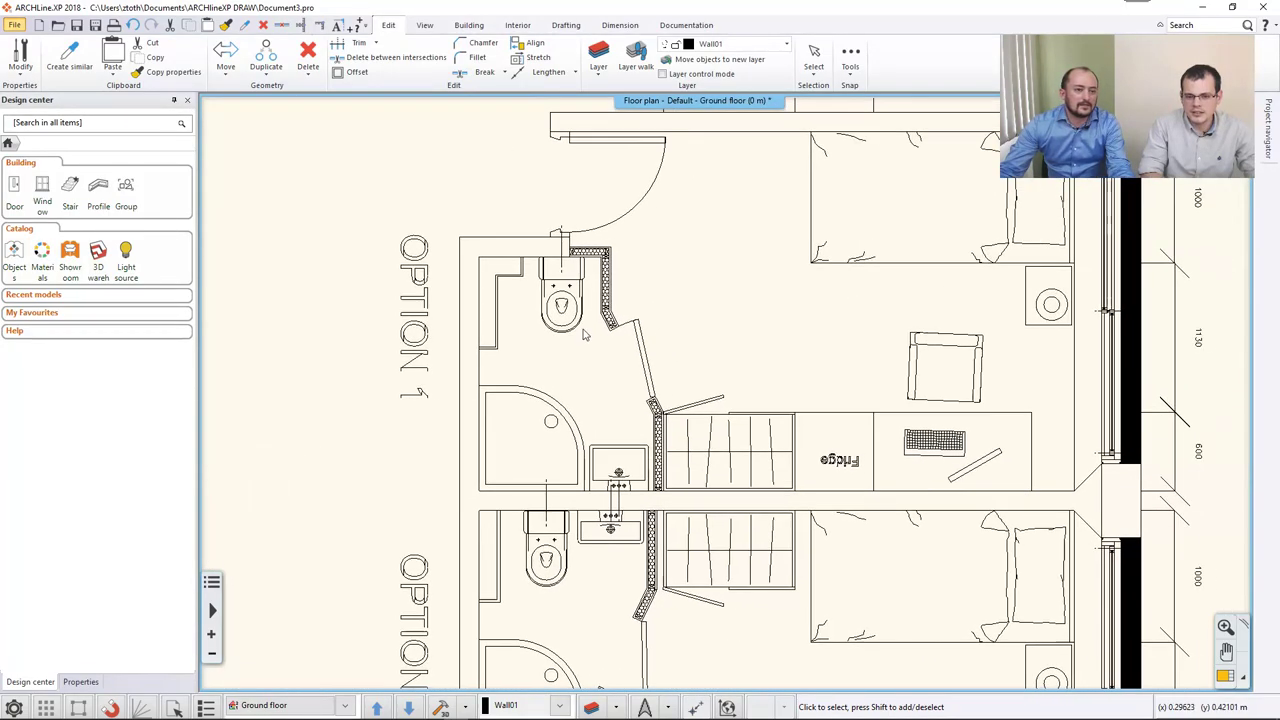
# Measure a wall's thickness with Measure > Distance, which reads only 0.00008 m.
pyautogui.click(226, 68)
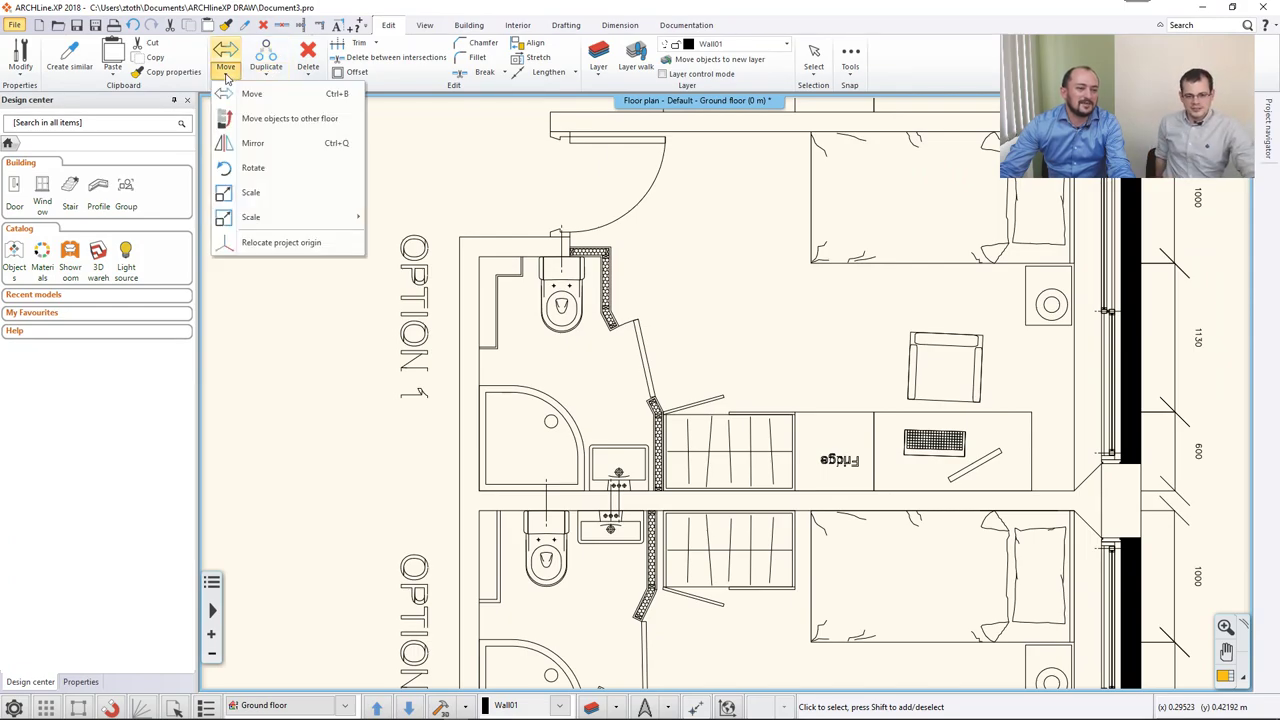
pyautogui.click(686, 25)
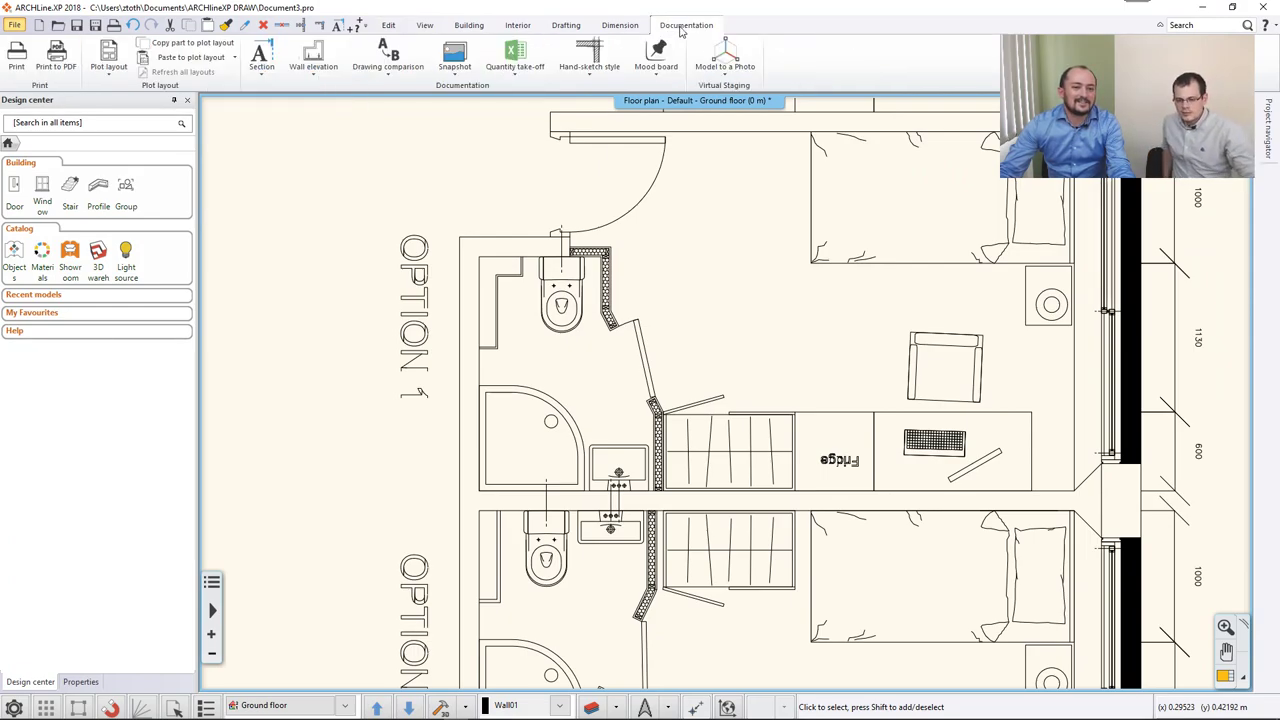
pyautogui.click(620, 25)
pyautogui.click(691, 55)
pyautogui.click(692, 89)
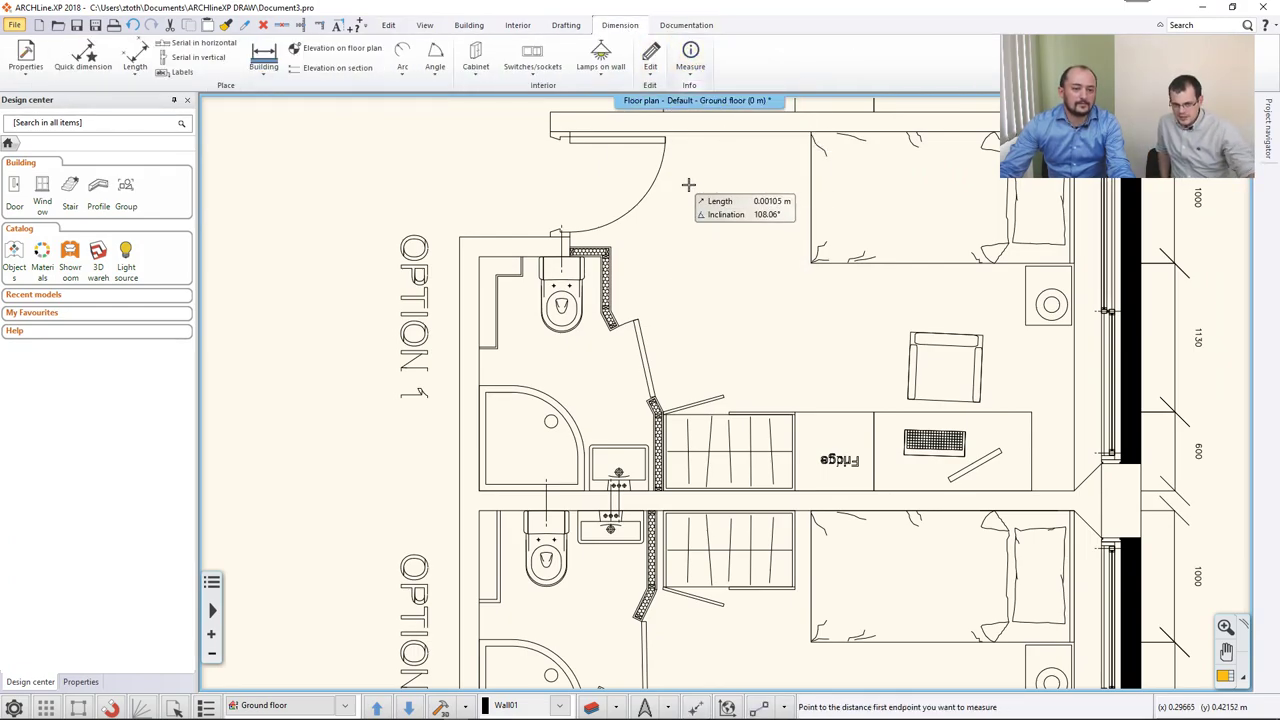
pyautogui.click(715, 177)
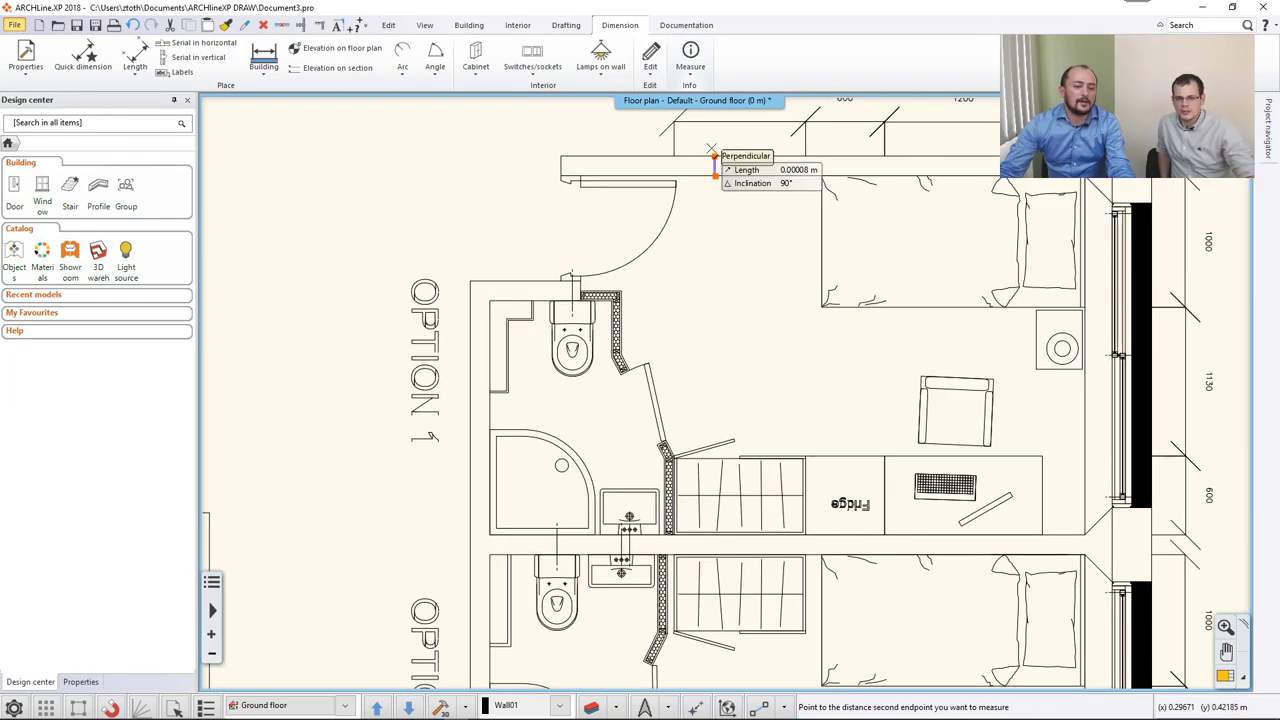
pyautogui.click(710, 148)
pyautogui.click(834, 246)
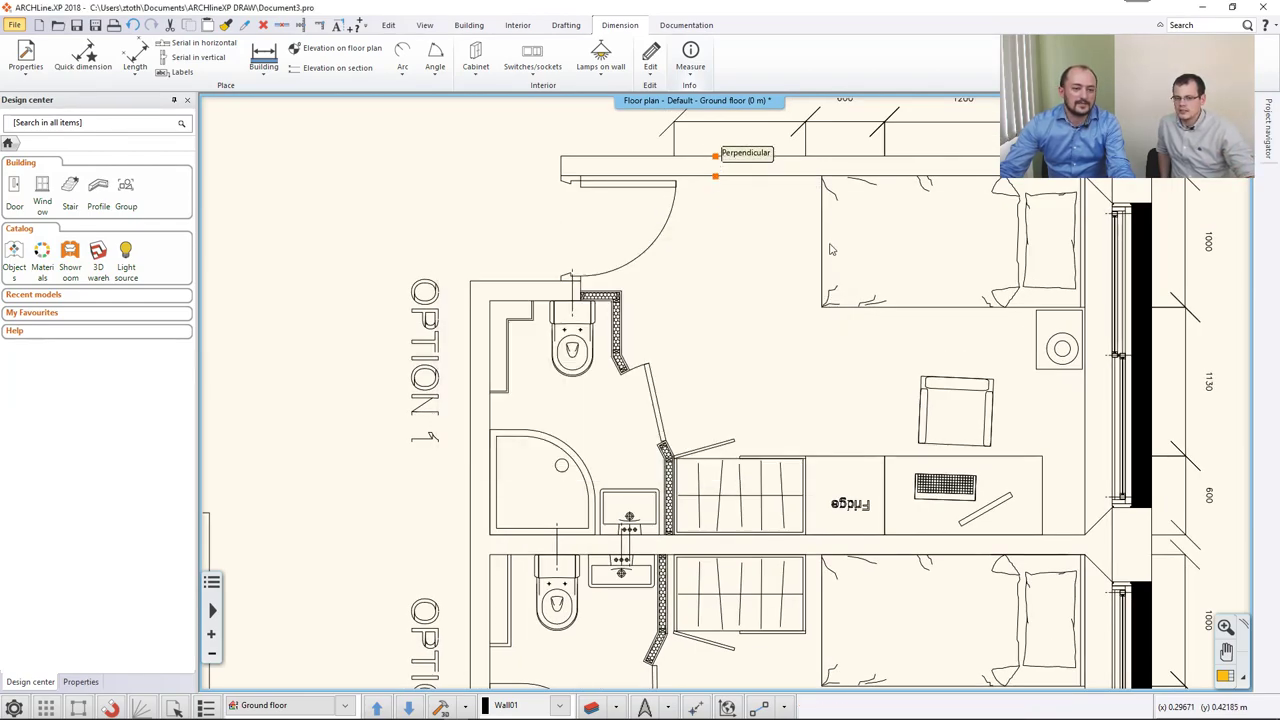
pyautogui.scroll(-5, 673, 263)
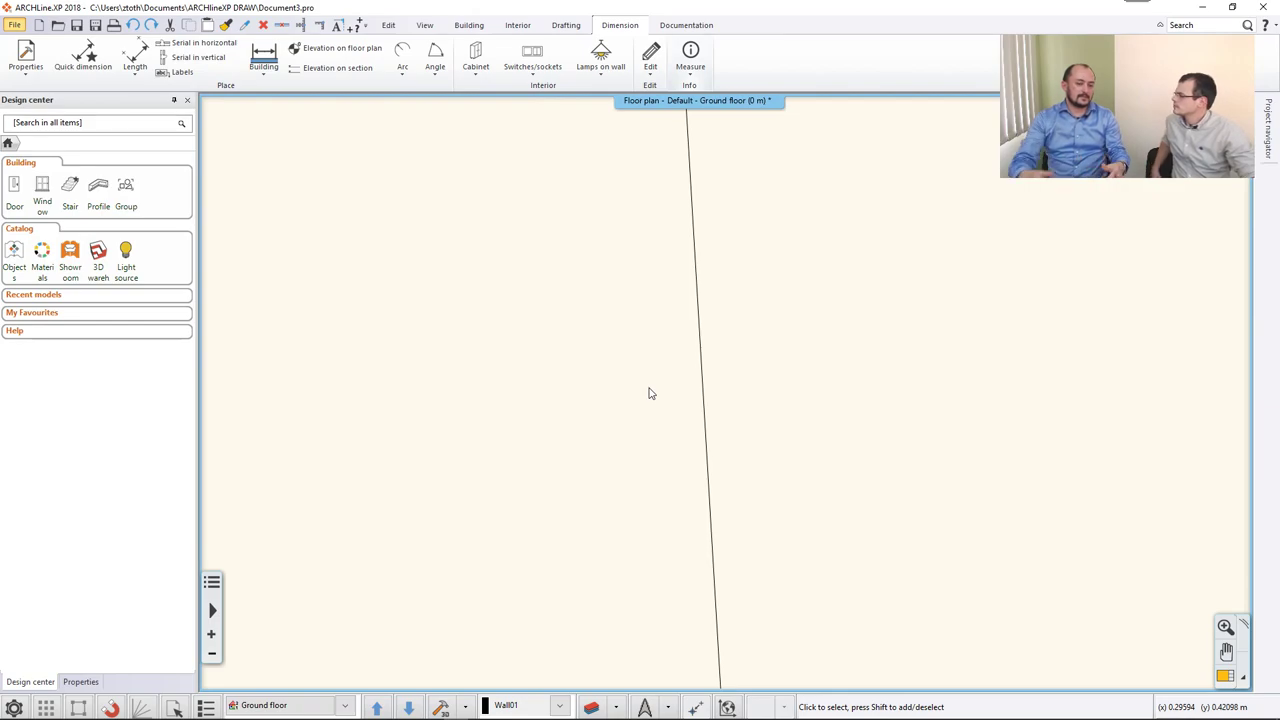
pyautogui.scroll(-5, 648, 393)
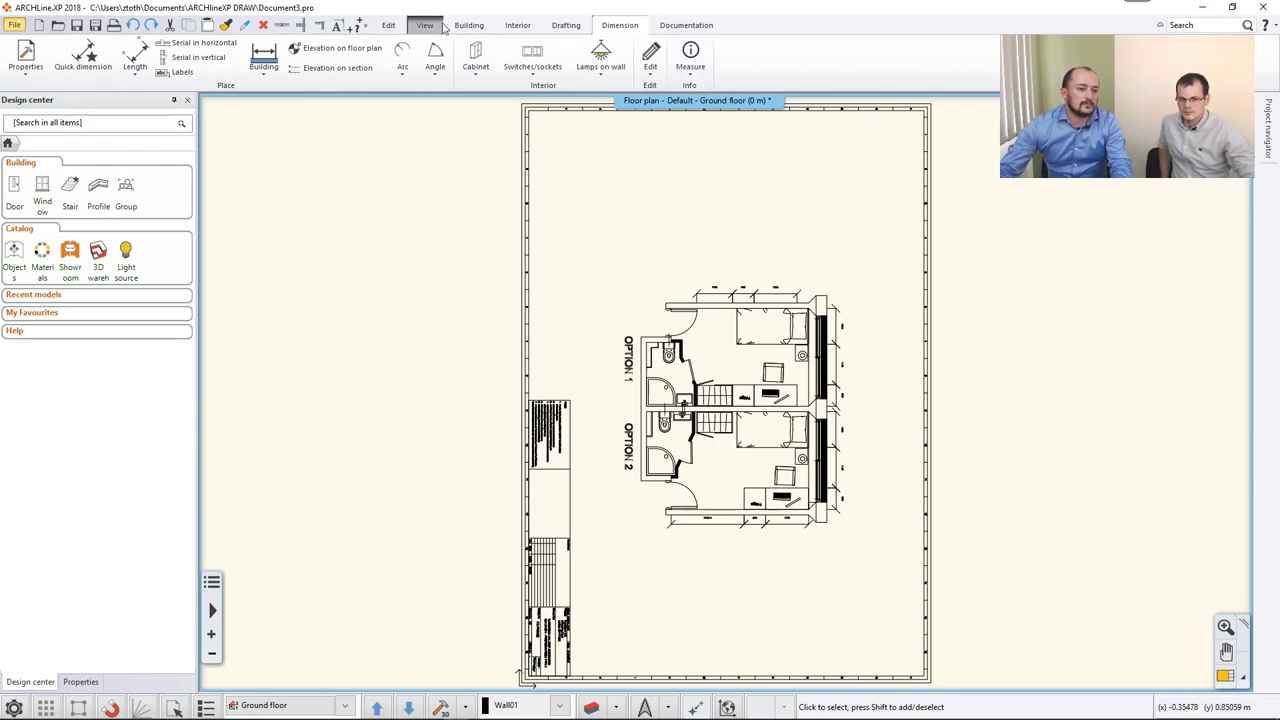
# Review the Scale ratios under Edit > Move, closing the menu without choosing one.
pyautogui.click(388, 25)
pyautogui.click(225, 62)
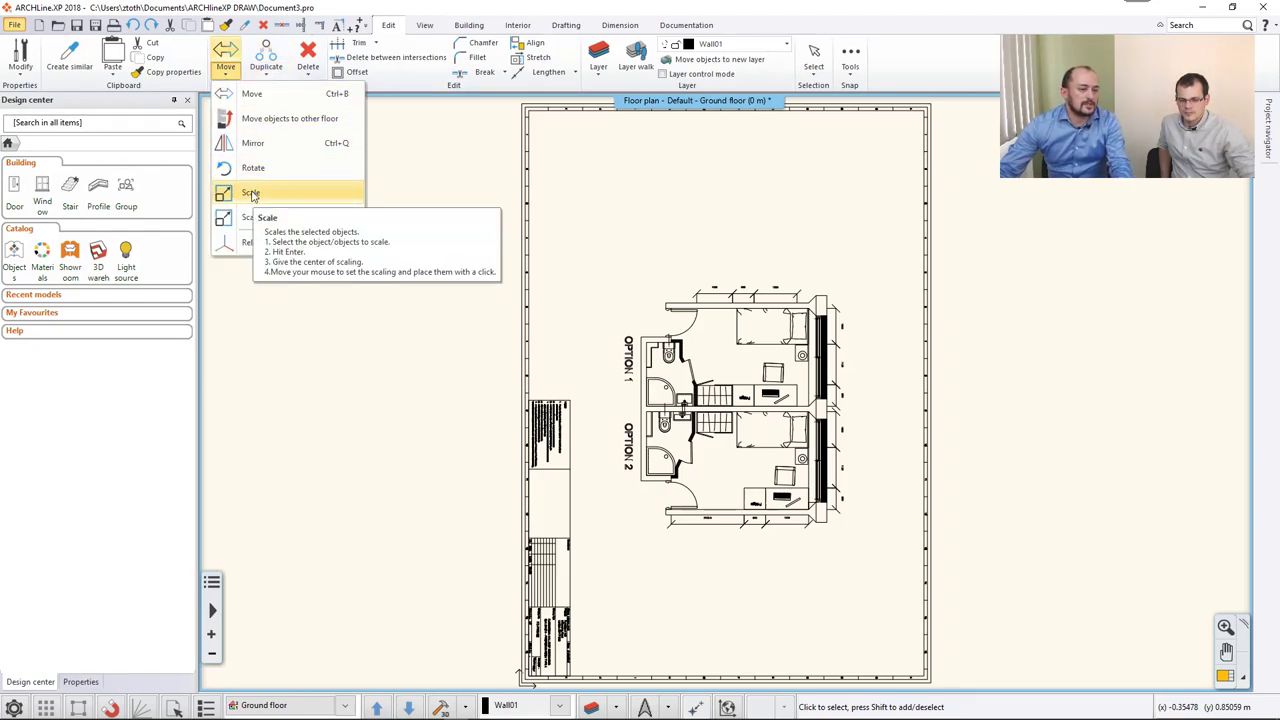
pyautogui.moveTo(252, 218)
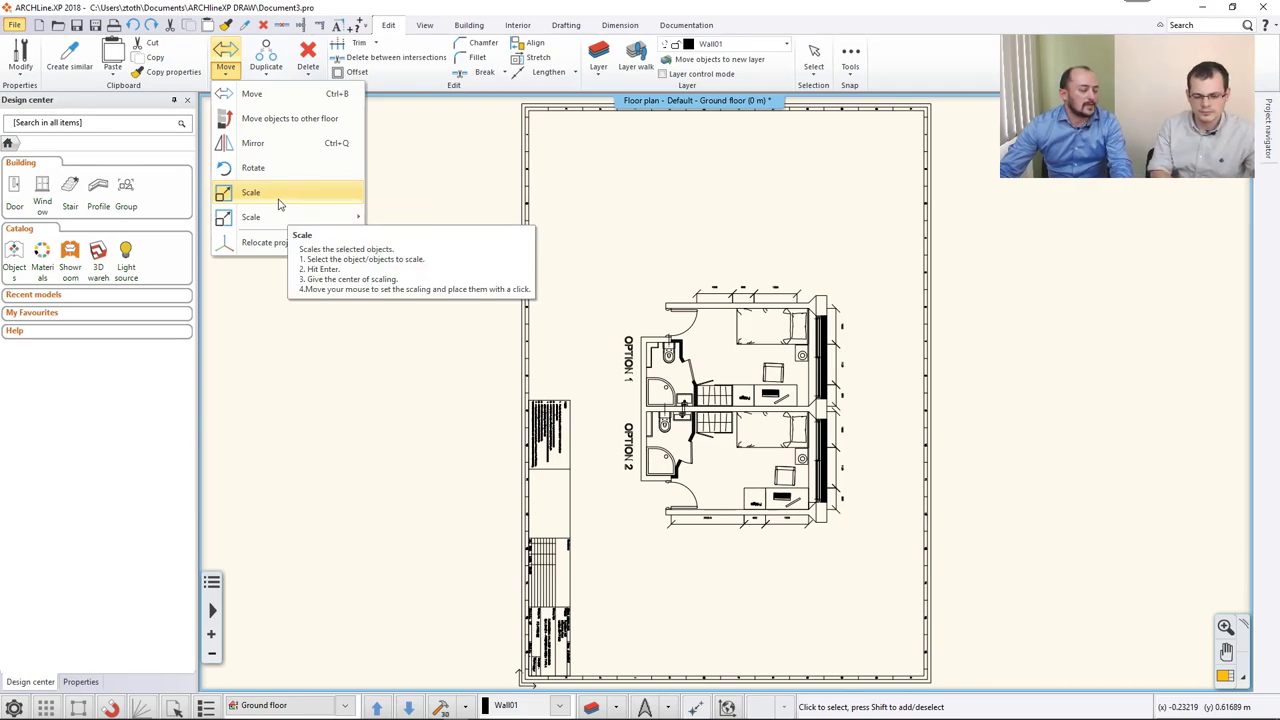
pyautogui.click(280, 199)
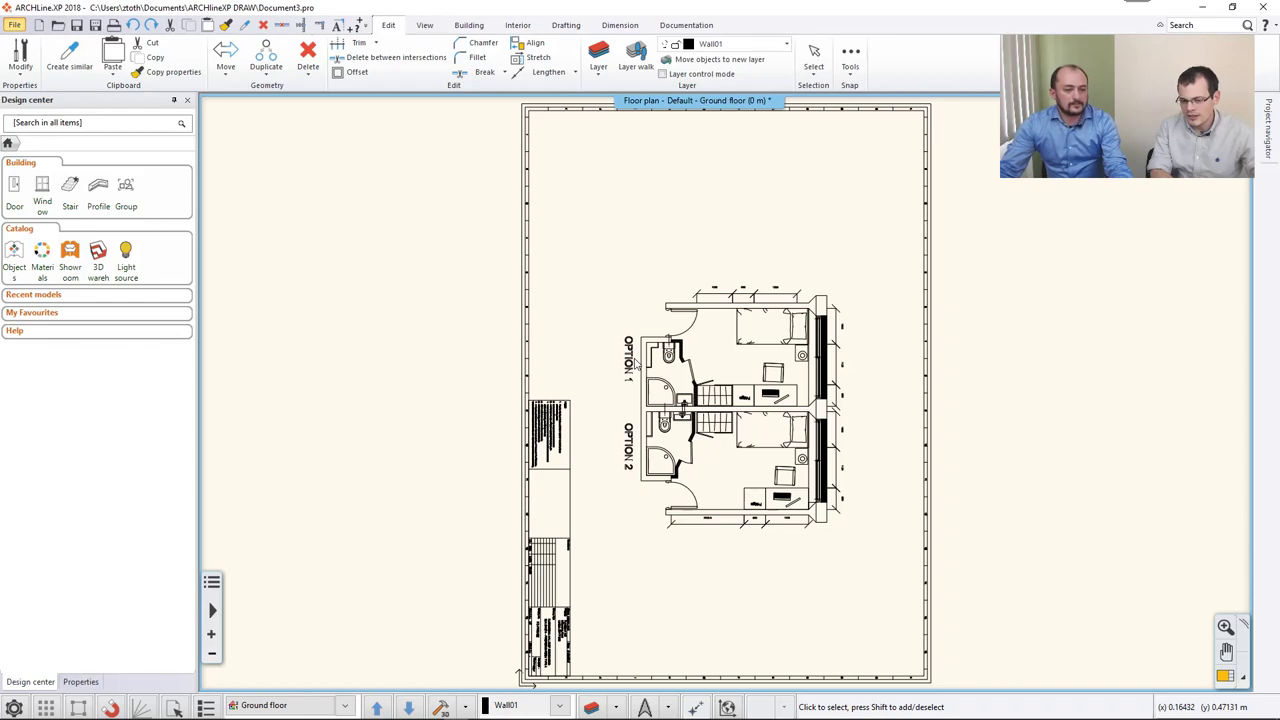
# Zoom out and begin a selection window around the whole drawing sheet.
pyautogui.scroll(-2, 633, 365)
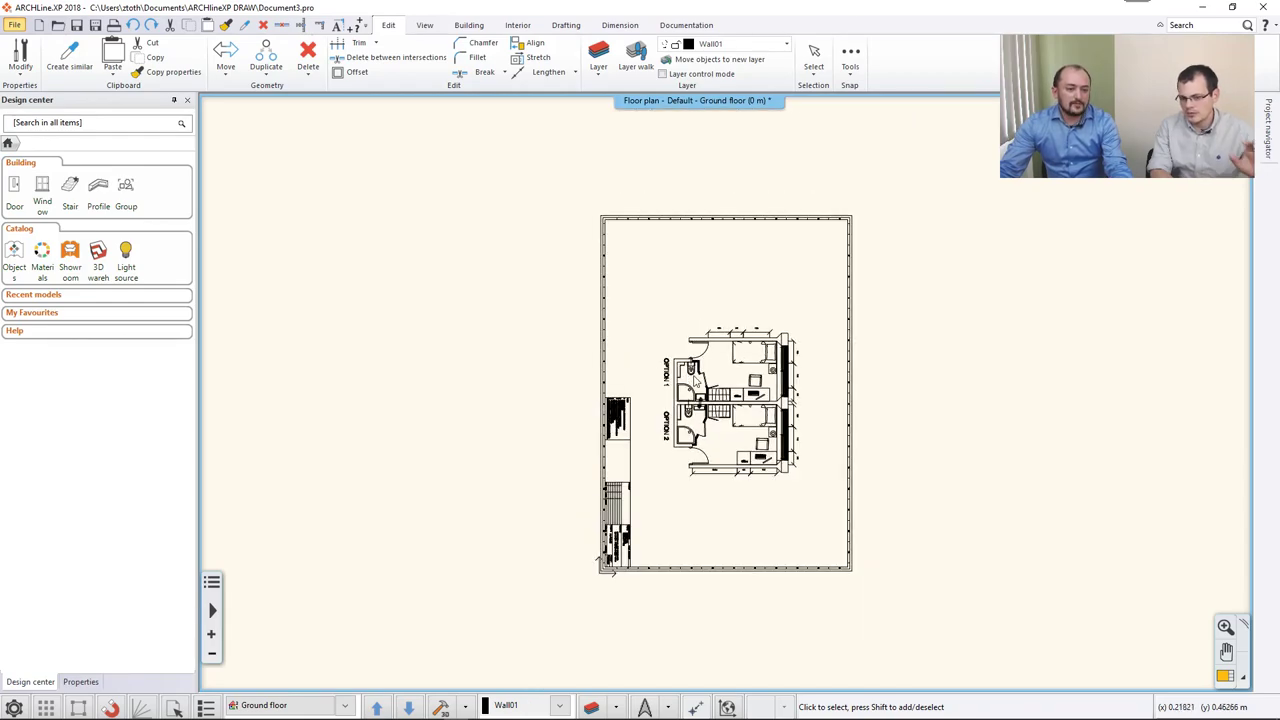
pyautogui.scroll(3, 700, 375)
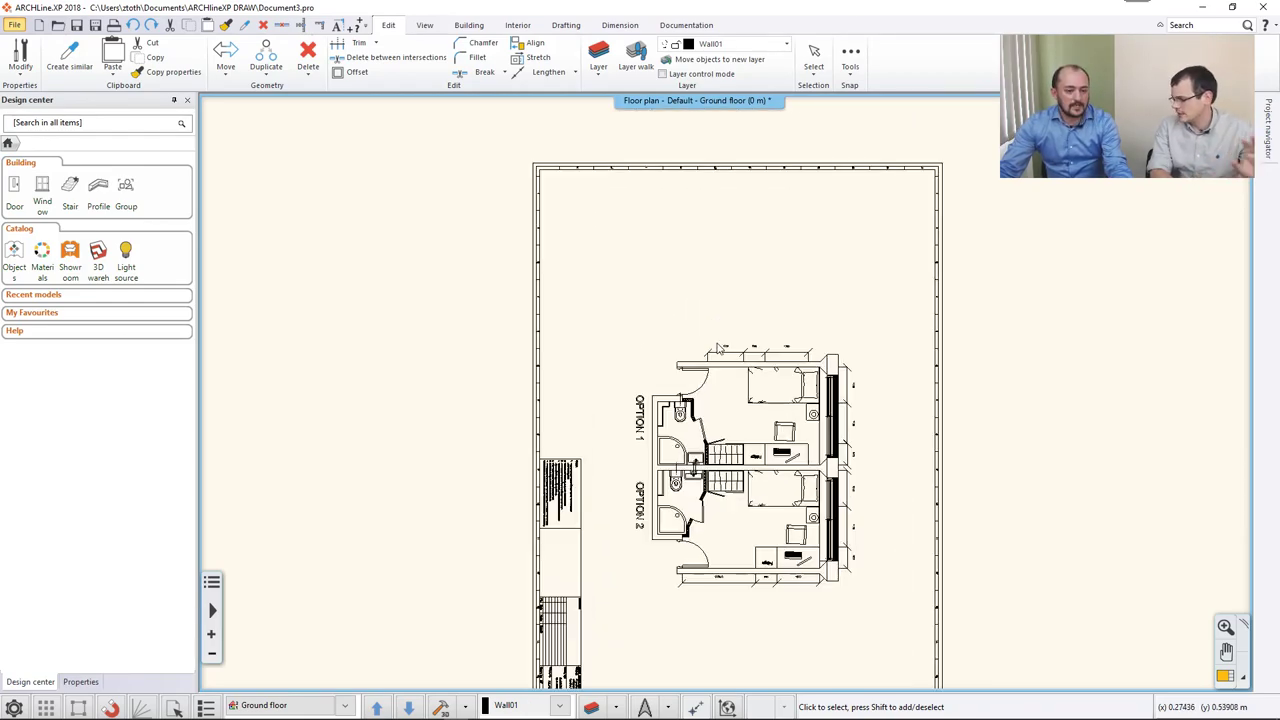
pyautogui.scroll(2, 715, 393)
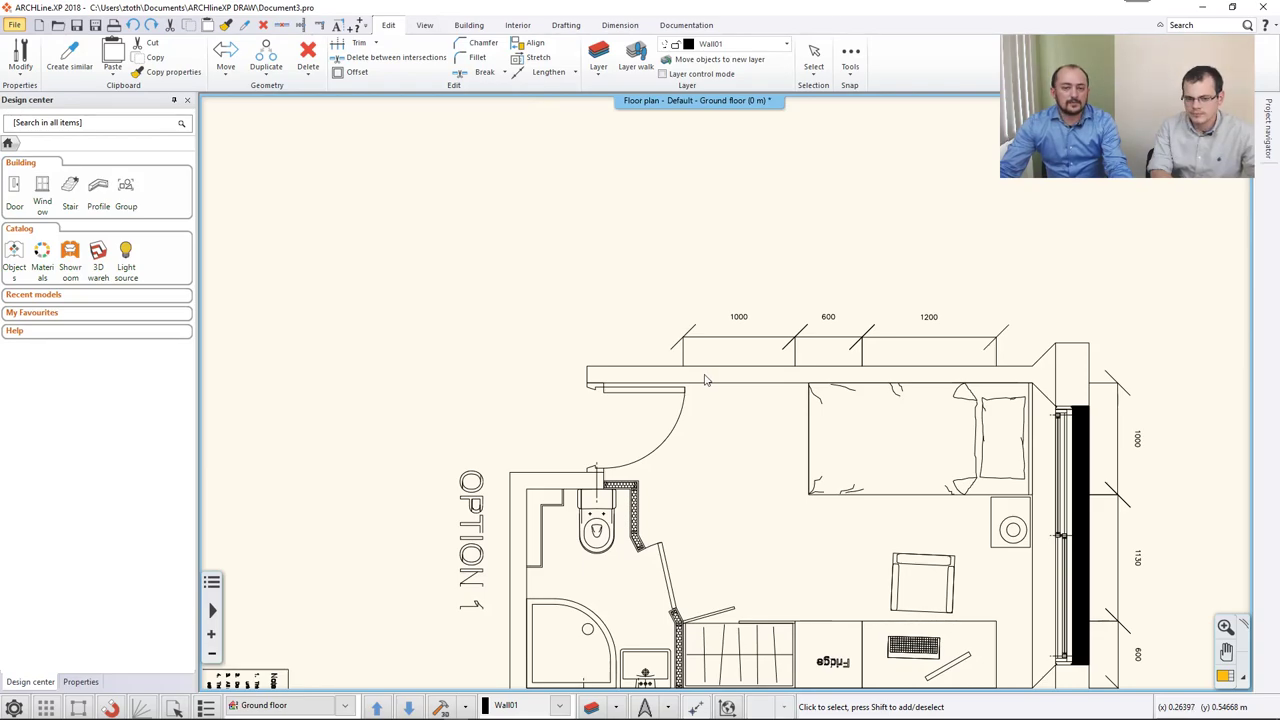
pyautogui.scroll(-2, 704, 380)
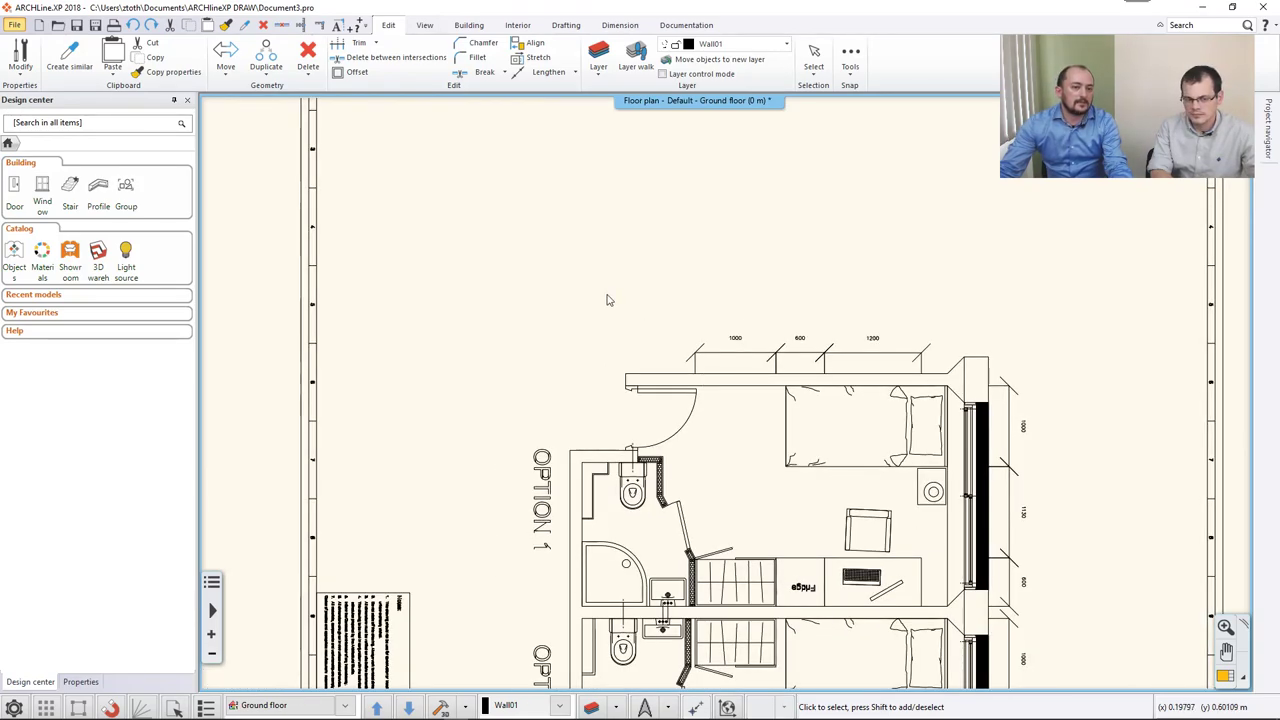
pyautogui.scroll(-3, 614, 309)
pyautogui.click(531, 194)
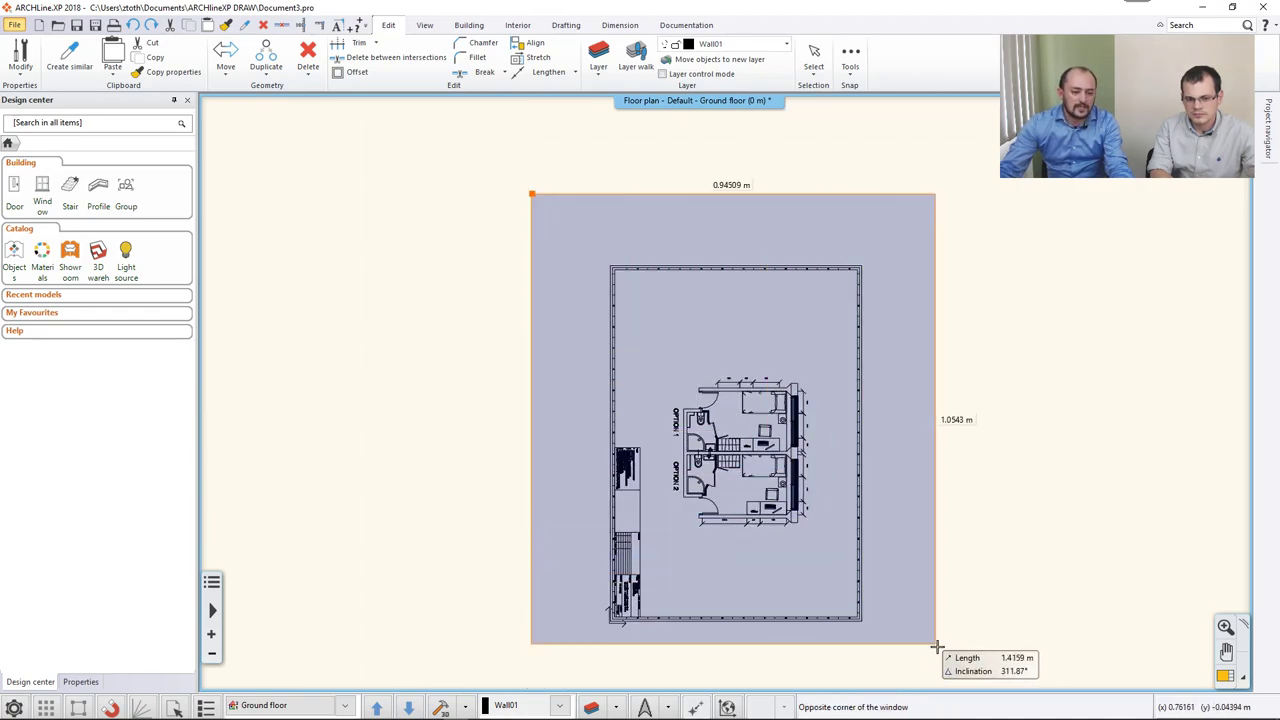
# Enclose the whole Cedar_Hall sheet and scale it 100:1, to 58.759 × 83.1935 m.
pyautogui.click(945, 664)
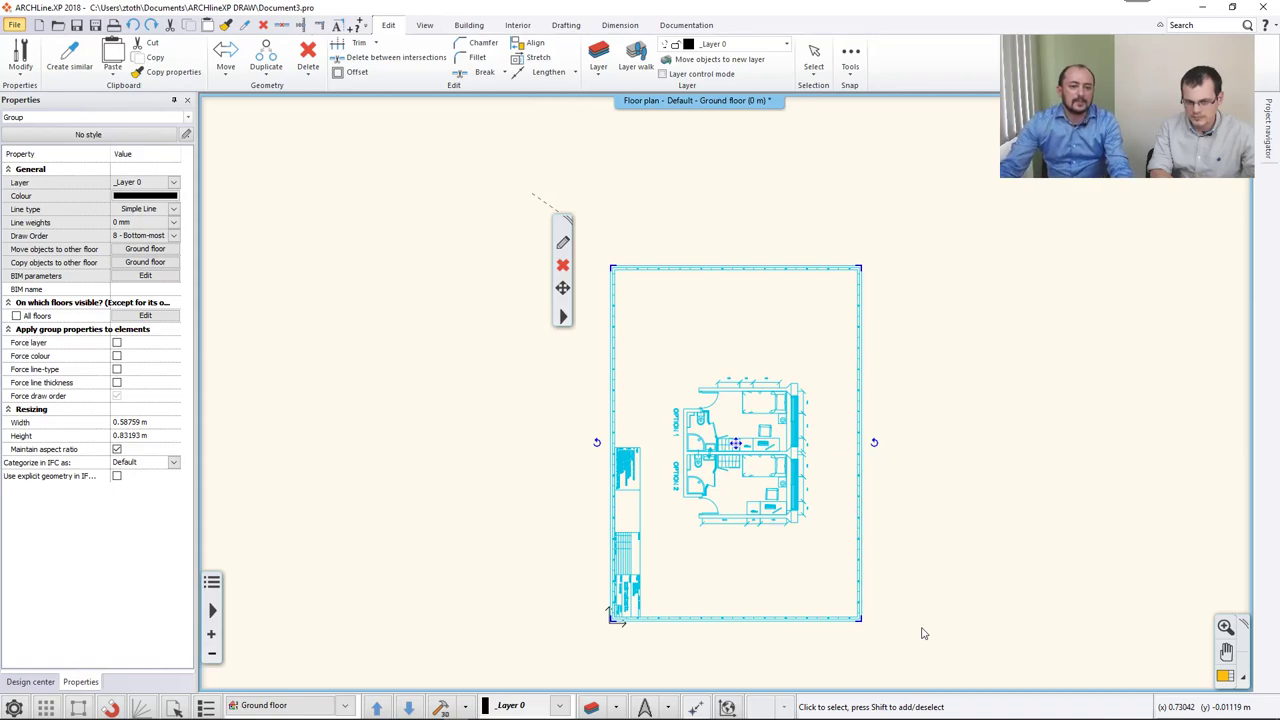
pyautogui.click(226, 70)
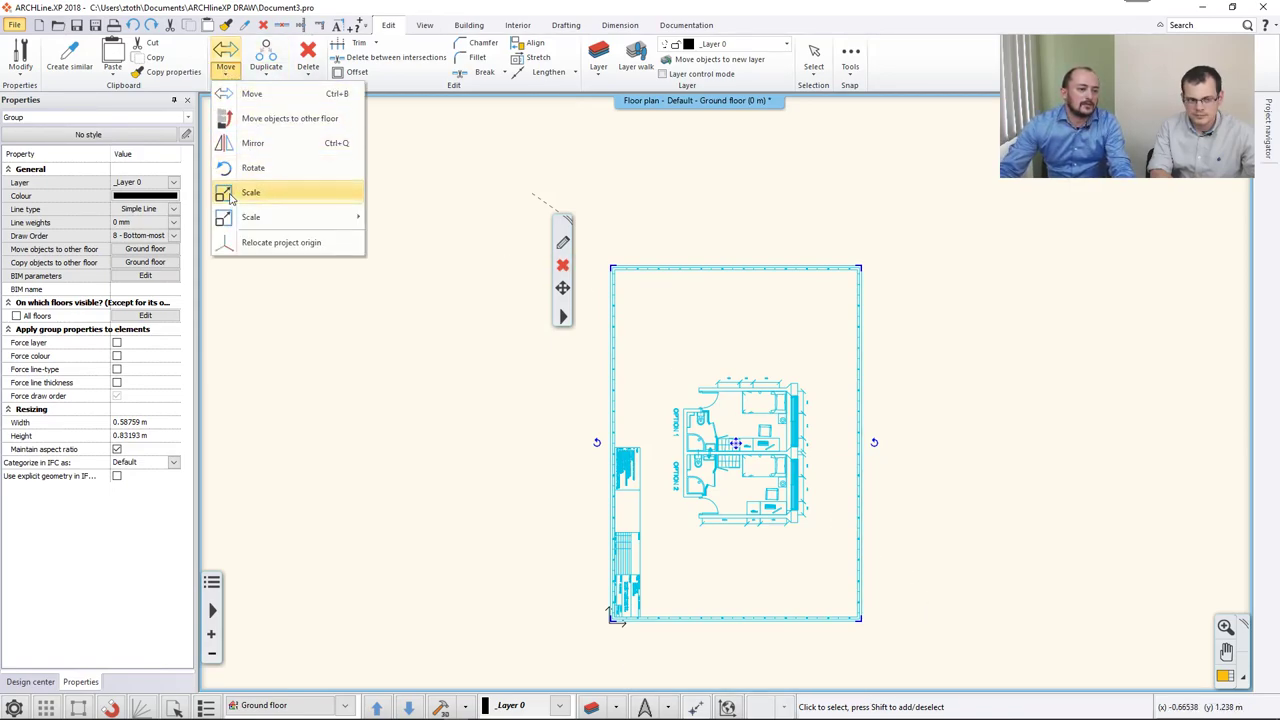
pyautogui.moveTo(330, 217)
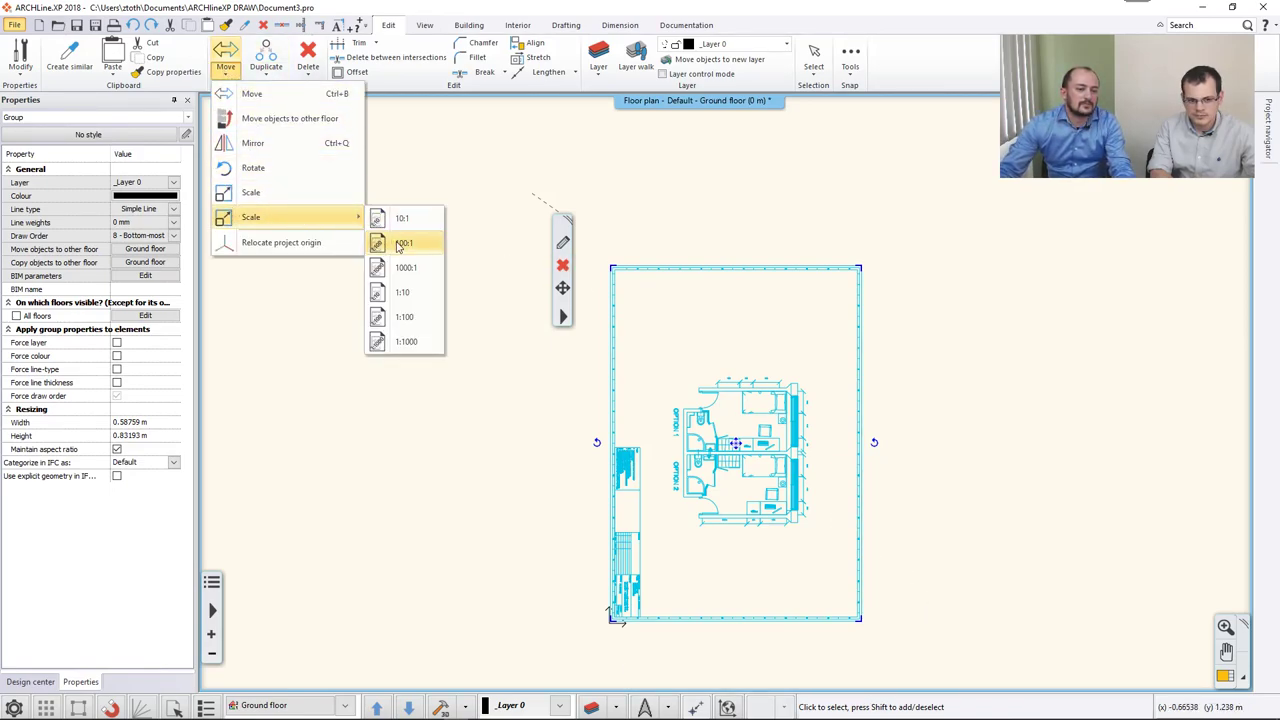
pyautogui.click(402, 243)
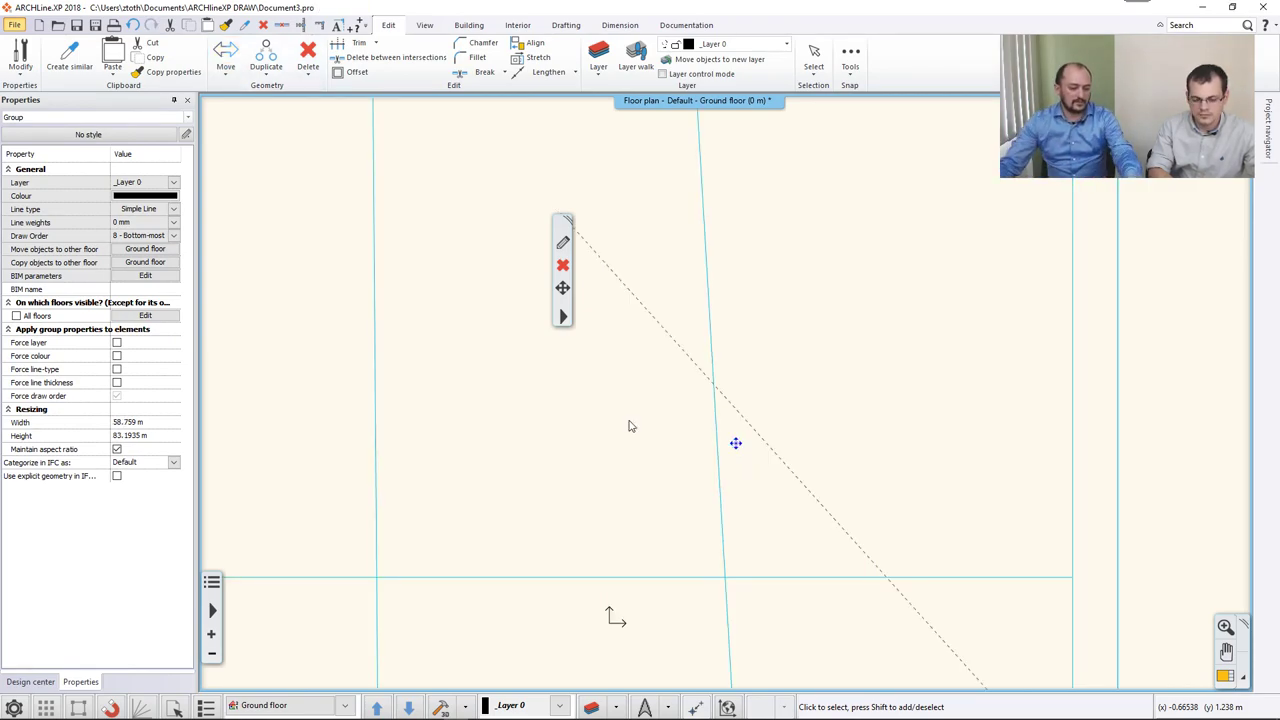
pyautogui.hotkey('ctrl', 'z')
pyautogui.scroll(-5, 630, 435)
pyautogui.scroll(5, 783, 311)
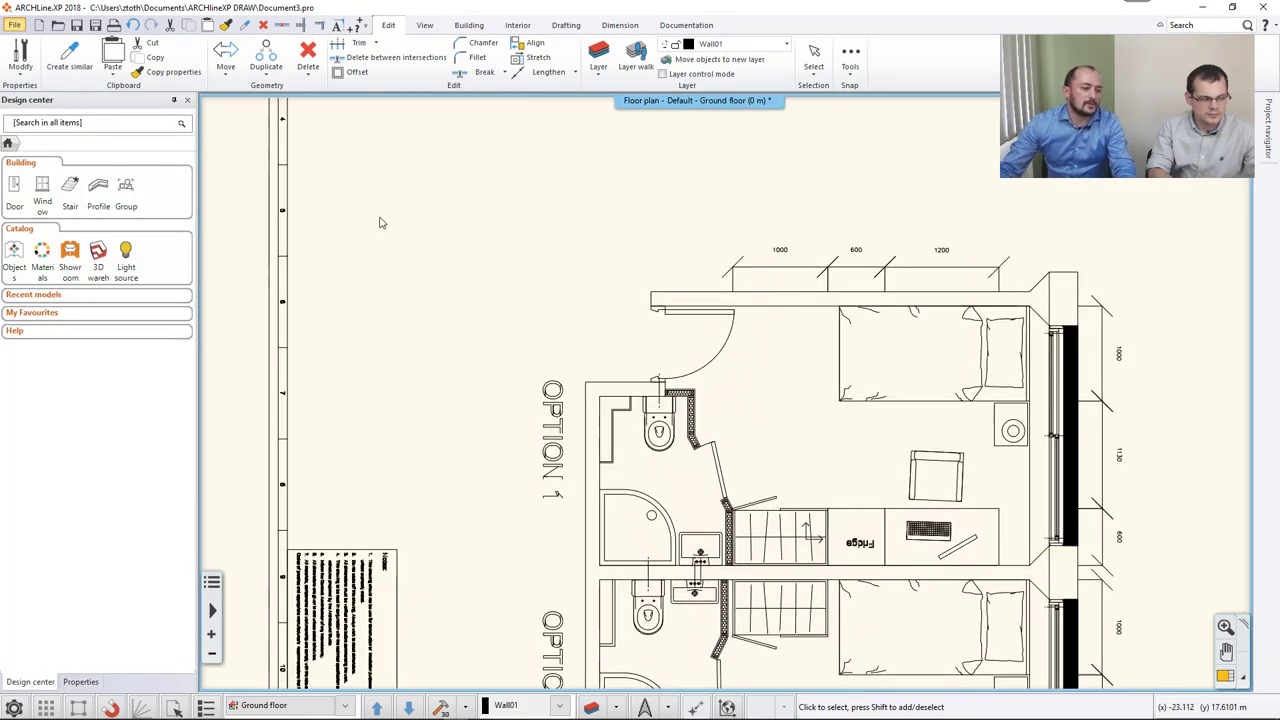
# Create a wall with Walls on DWG drawing from the top wall line and its parallel line.
pyautogui.click(469, 25)
pyautogui.click(68, 74)
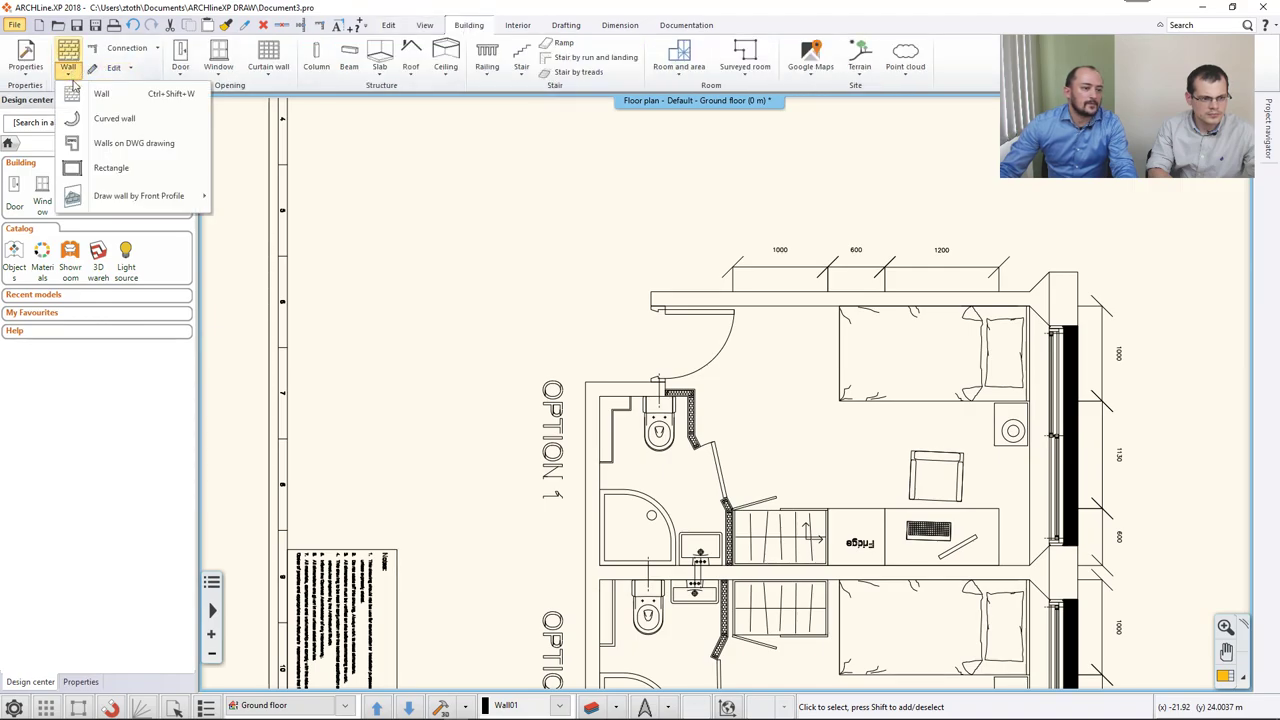
pyautogui.click(112, 143)
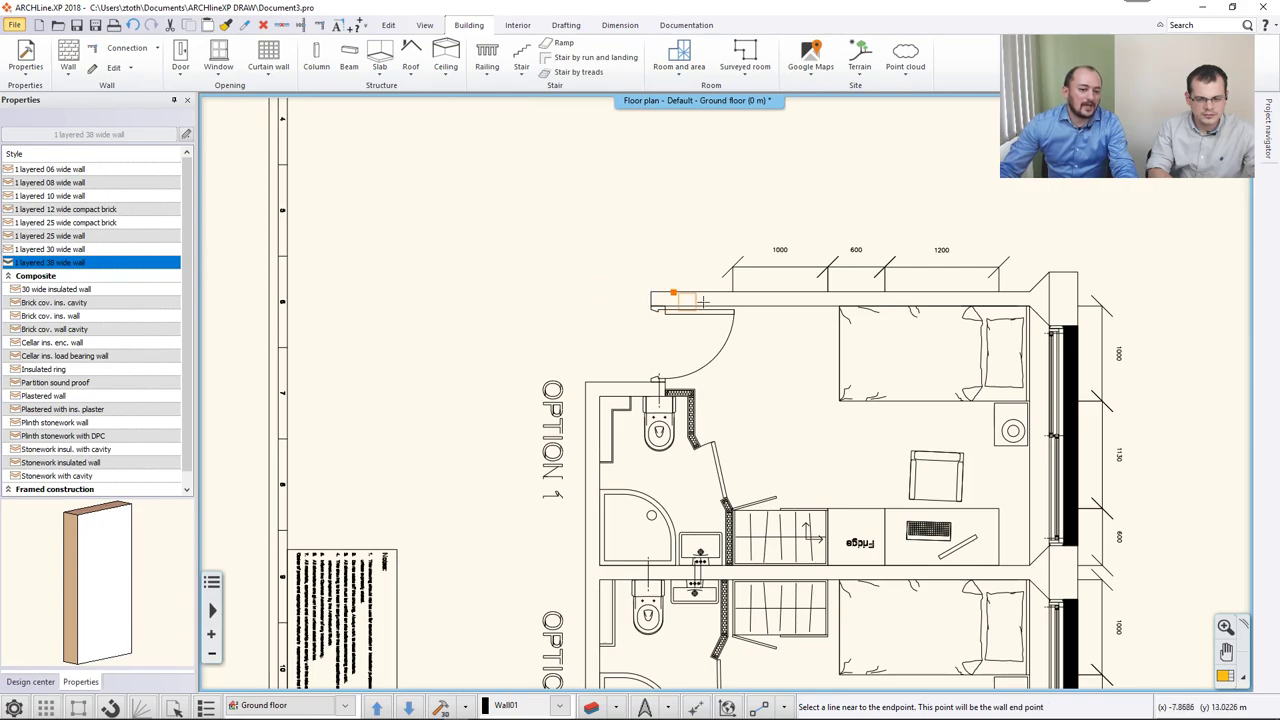
pyautogui.click(1012, 292)
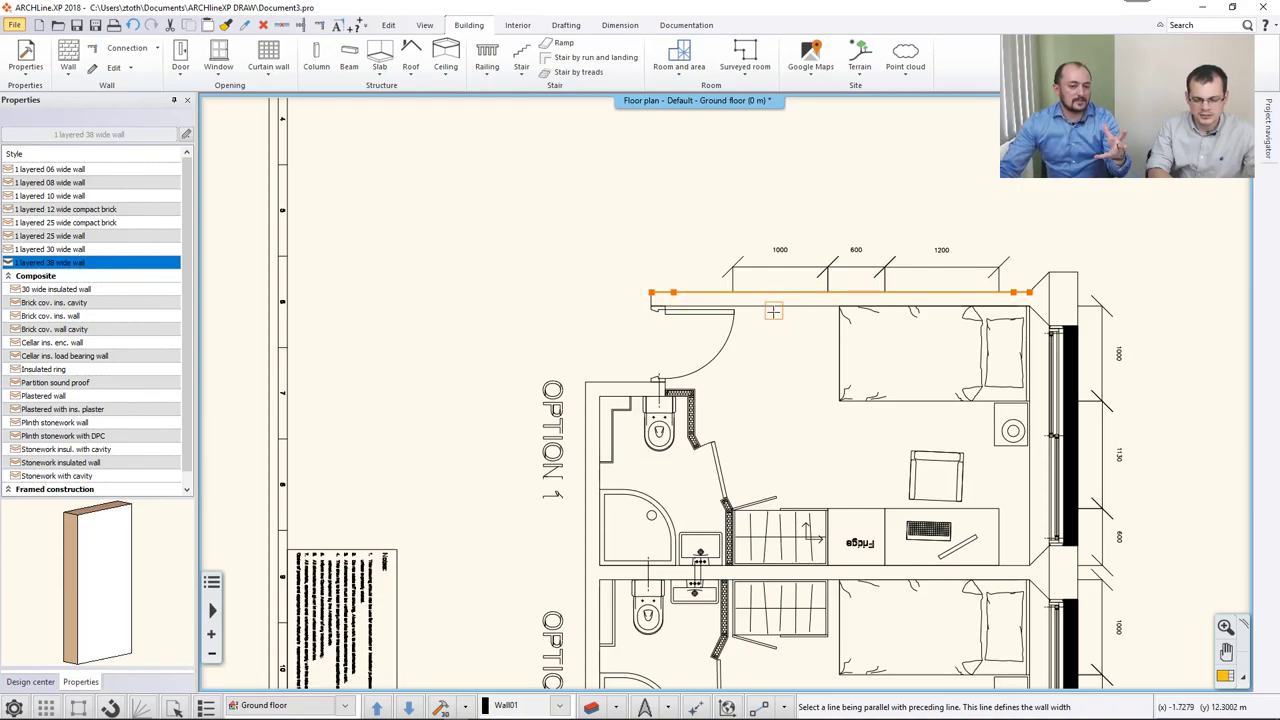
pyautogui.click(773, 311)
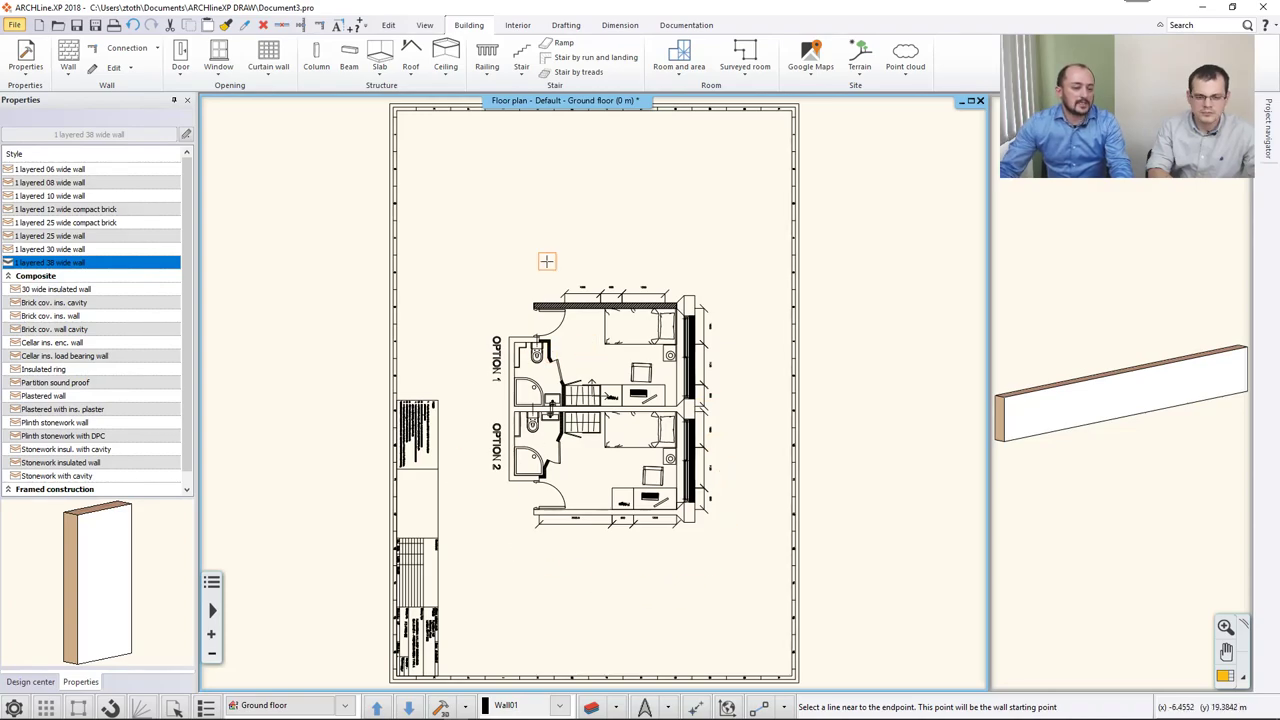
pyautogui.press('Escape')
# Browse the Door and Window placement options without placing anything.
pyautogui.click(180, 67)
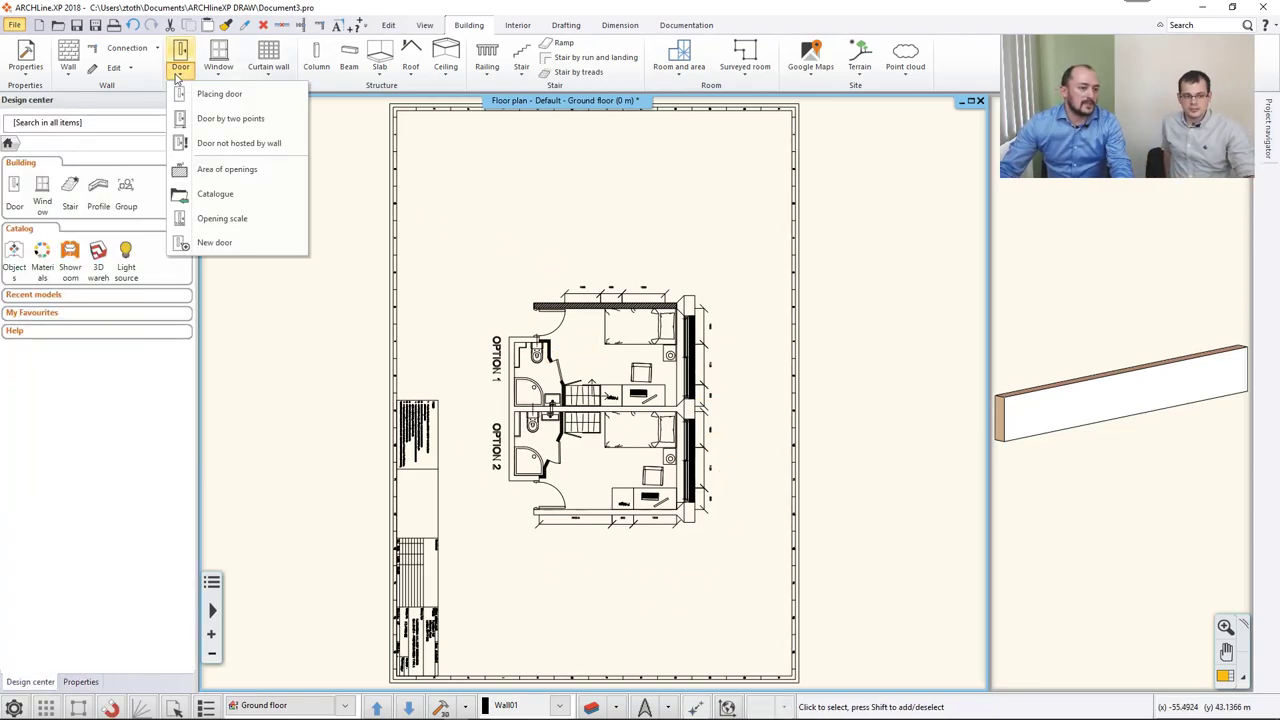
pyautogui.click(218, 62)
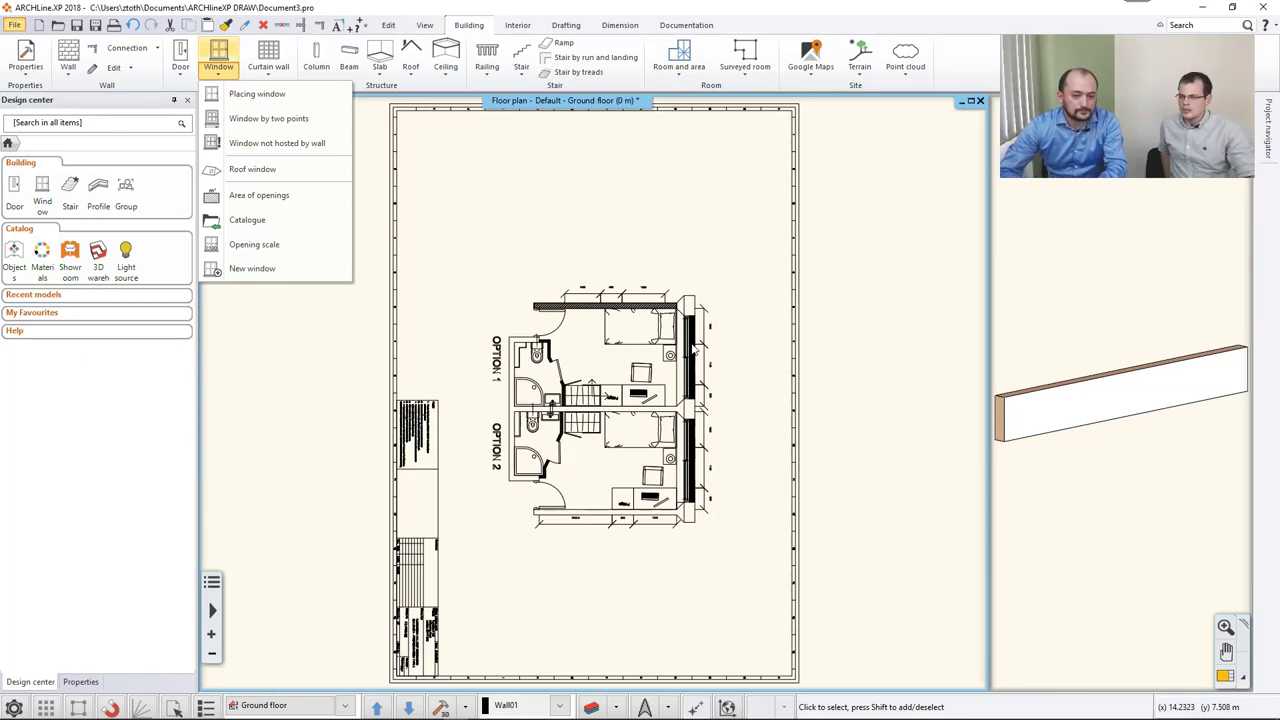
pyautogui.click(693, 347)
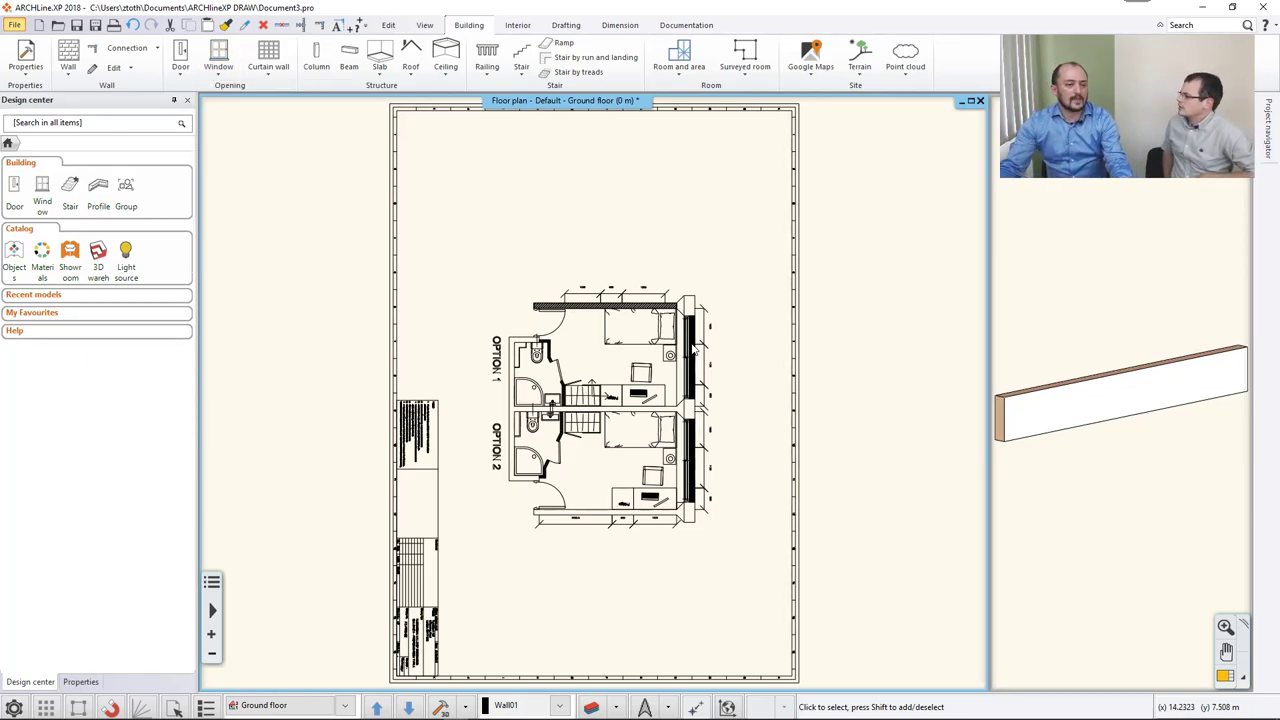
# Start a new empty project, discarding the current one without saving.
pyautogui.click(15, 28)
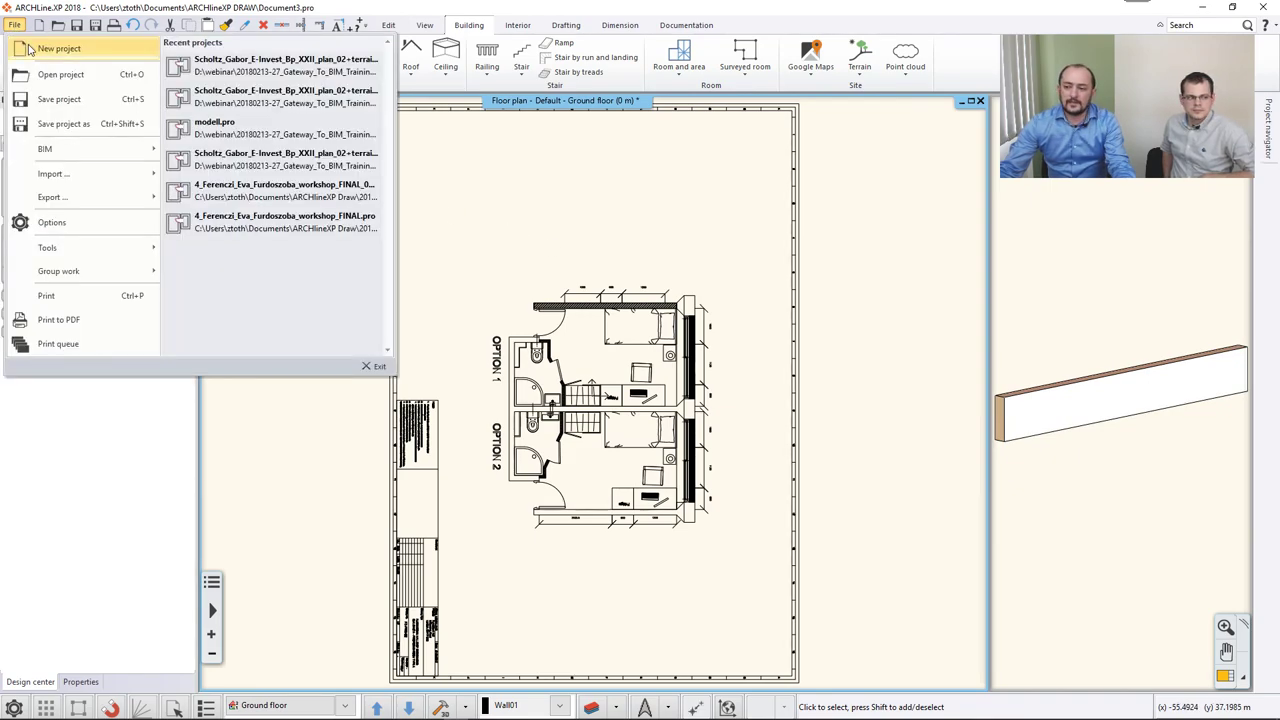
pyautogui.click(40, 49)
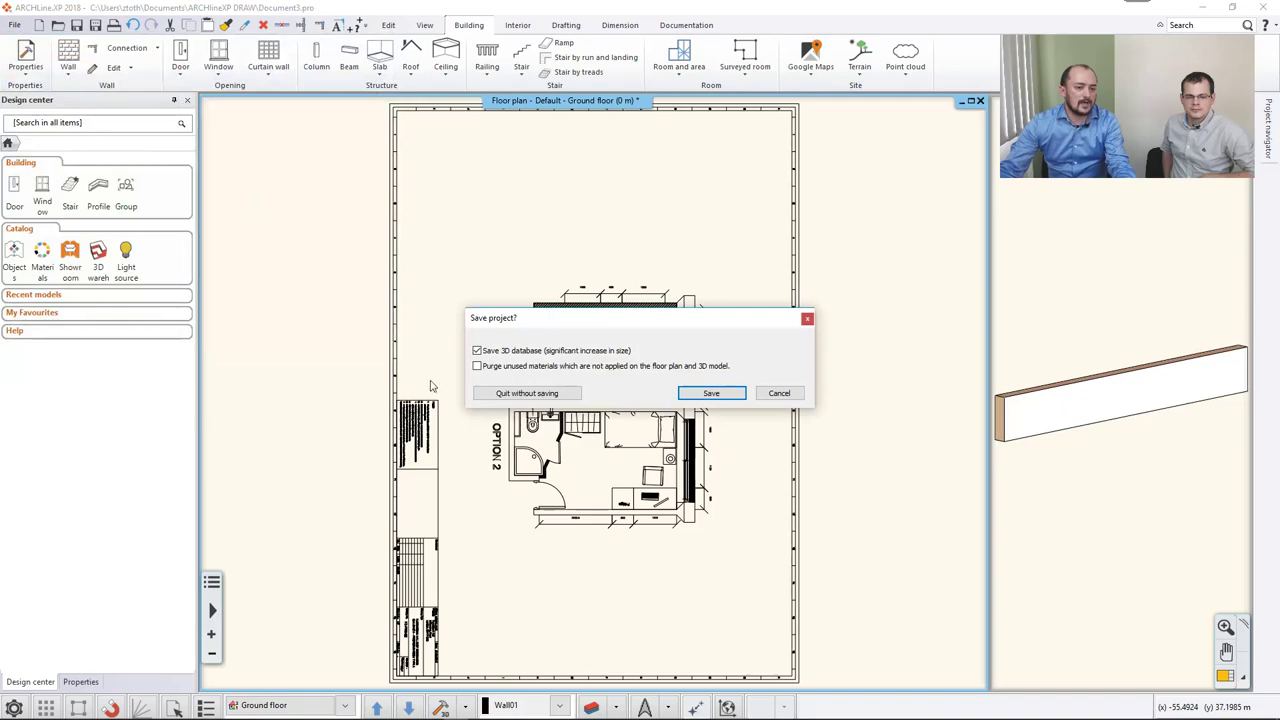
pyautogui.click(530, 396)
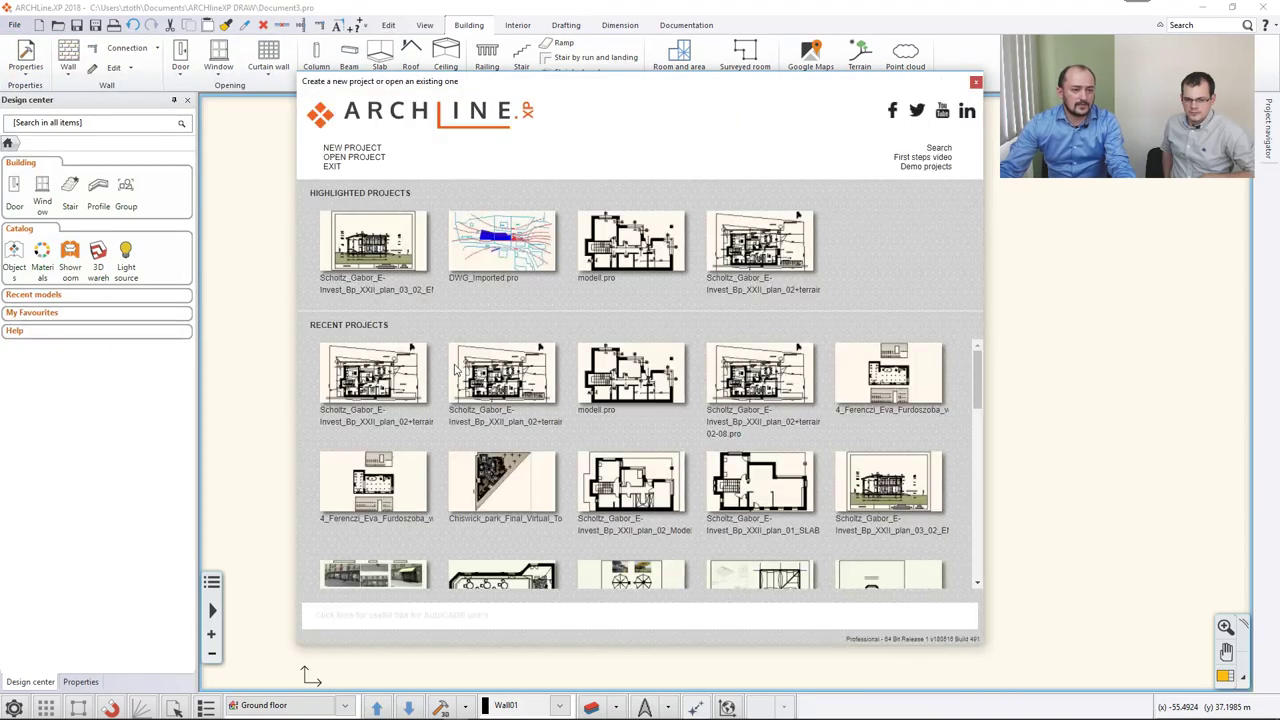
pyautogui.click(352, 148)
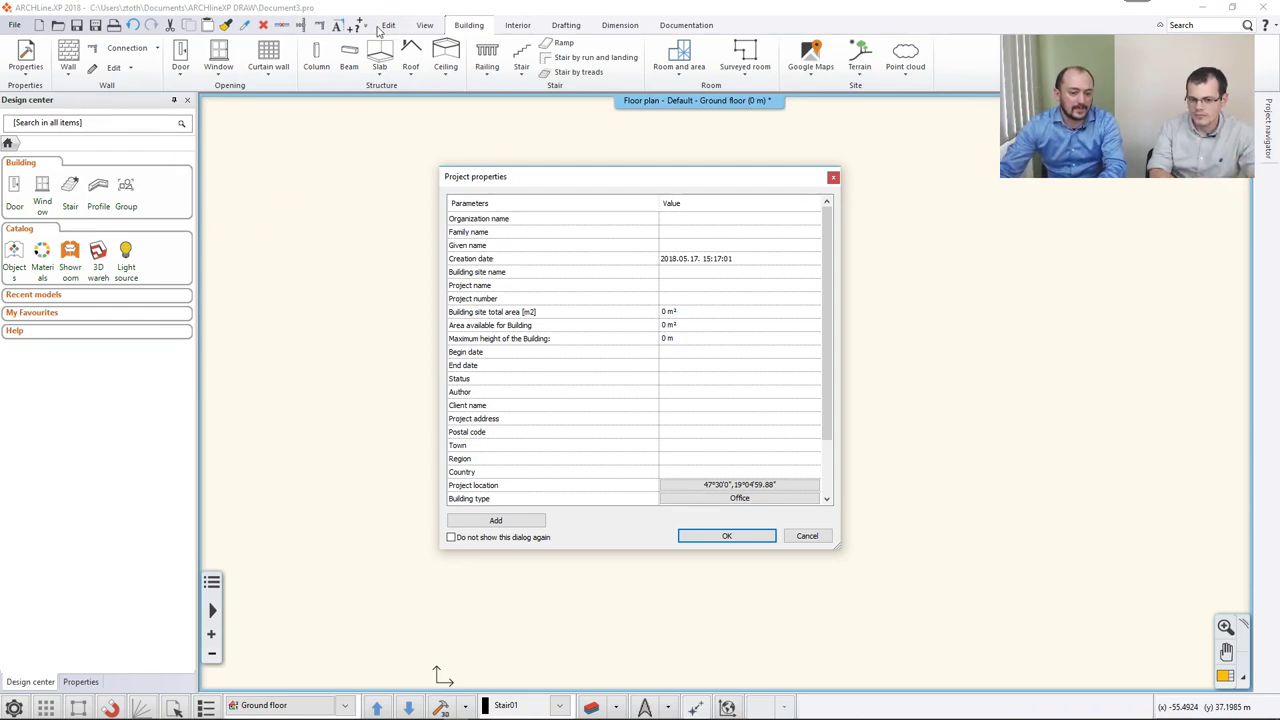
# Accept the default project properties and glance at the File > Import options.
pyautogui.click(731, 536)
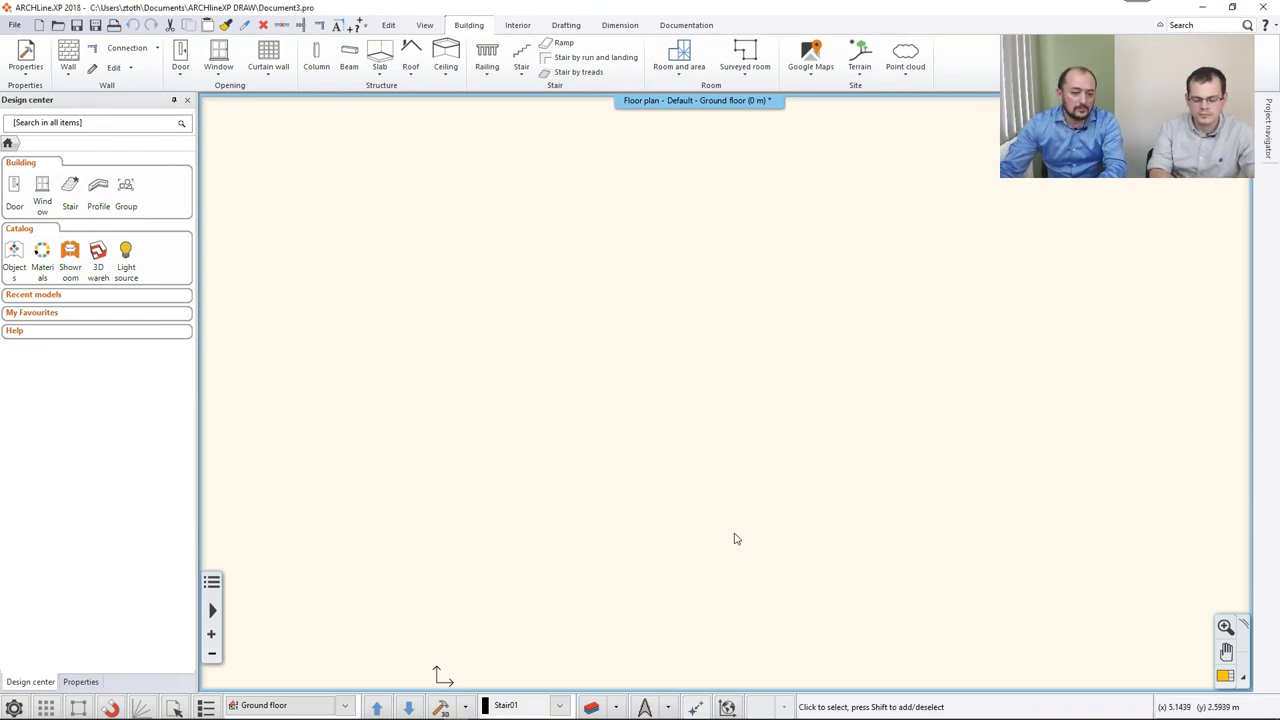
pyautogui.click(15, 27)
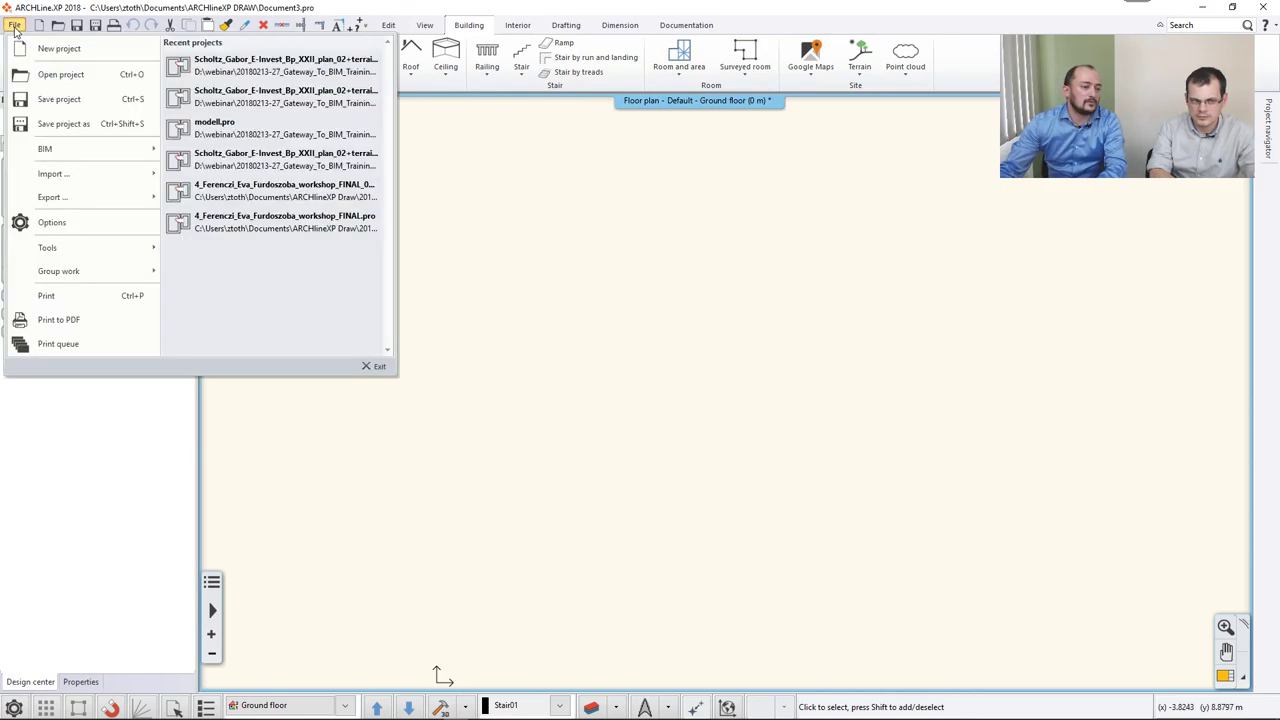
pyautogui.moveTo(73, 174)
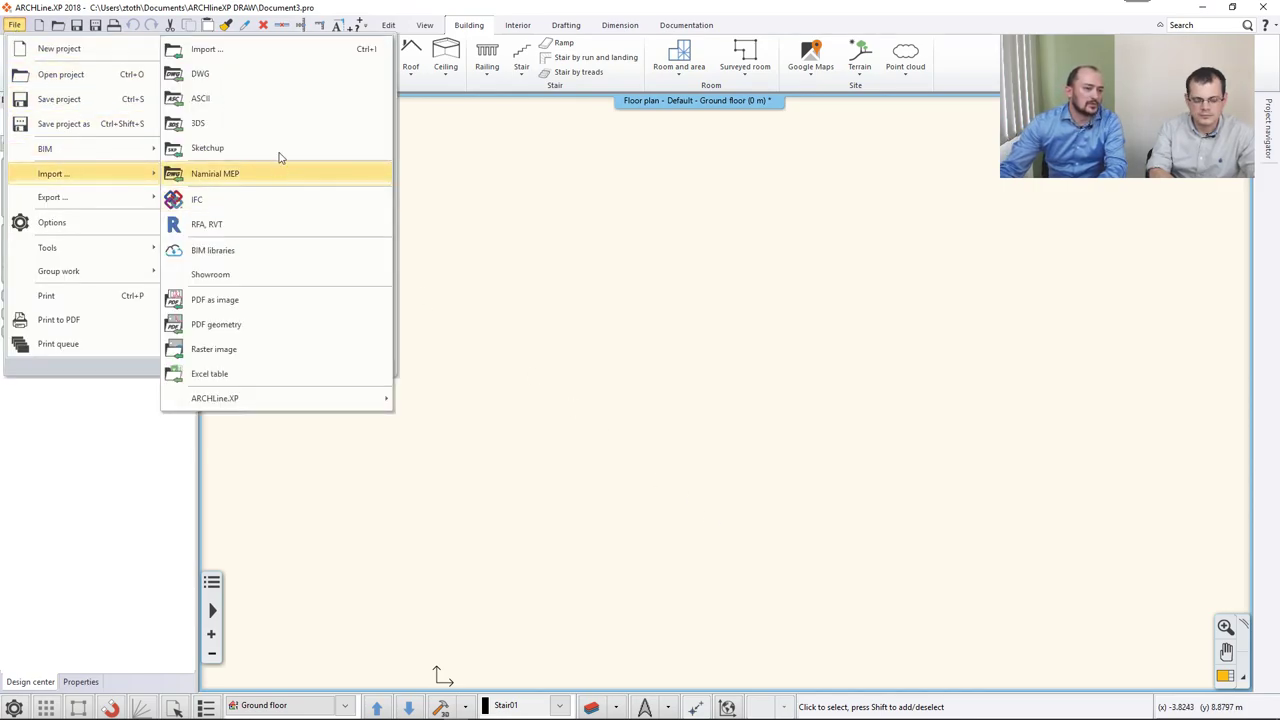
pyautogui.click(697, 230)
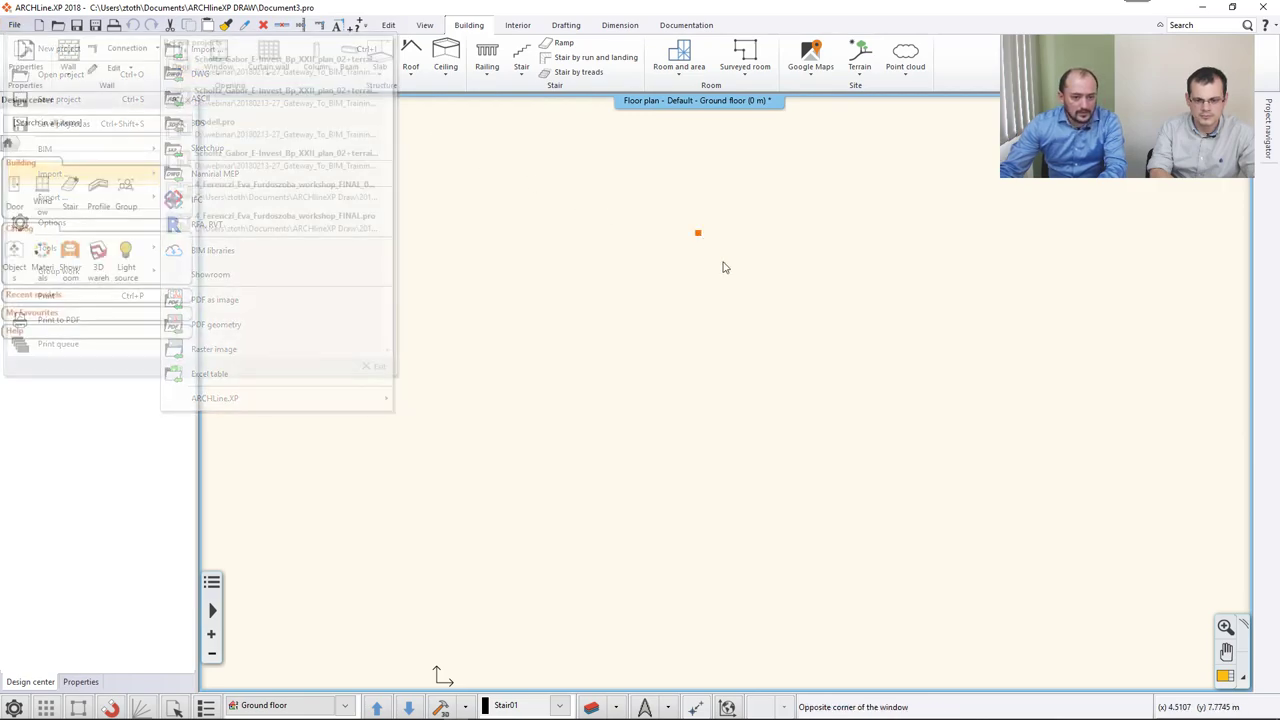
# Drag Situation_plan.dwg from the Import folder onto the floor plan canvas.
pyautogui.click(772, 382)
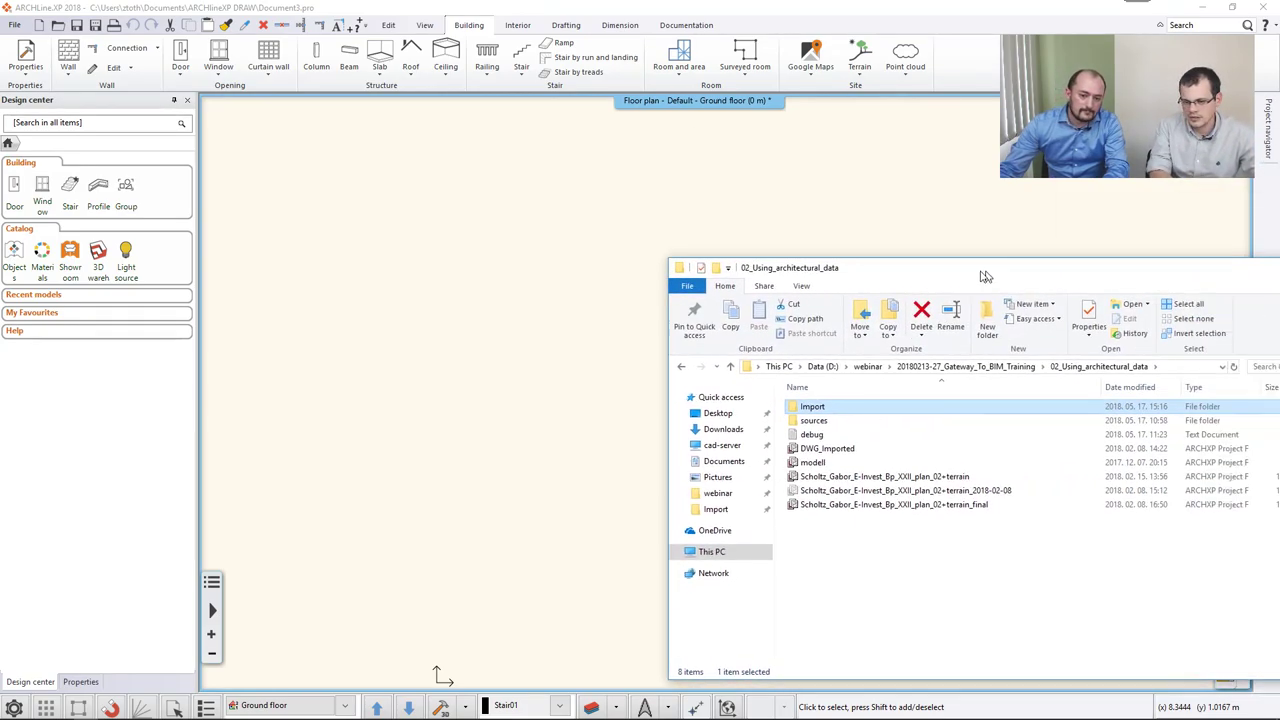
pyautogui.doubleClick(773, 403)
pyautogui.moveTo(772, 436); pyautogui.dragTo(490, 424)
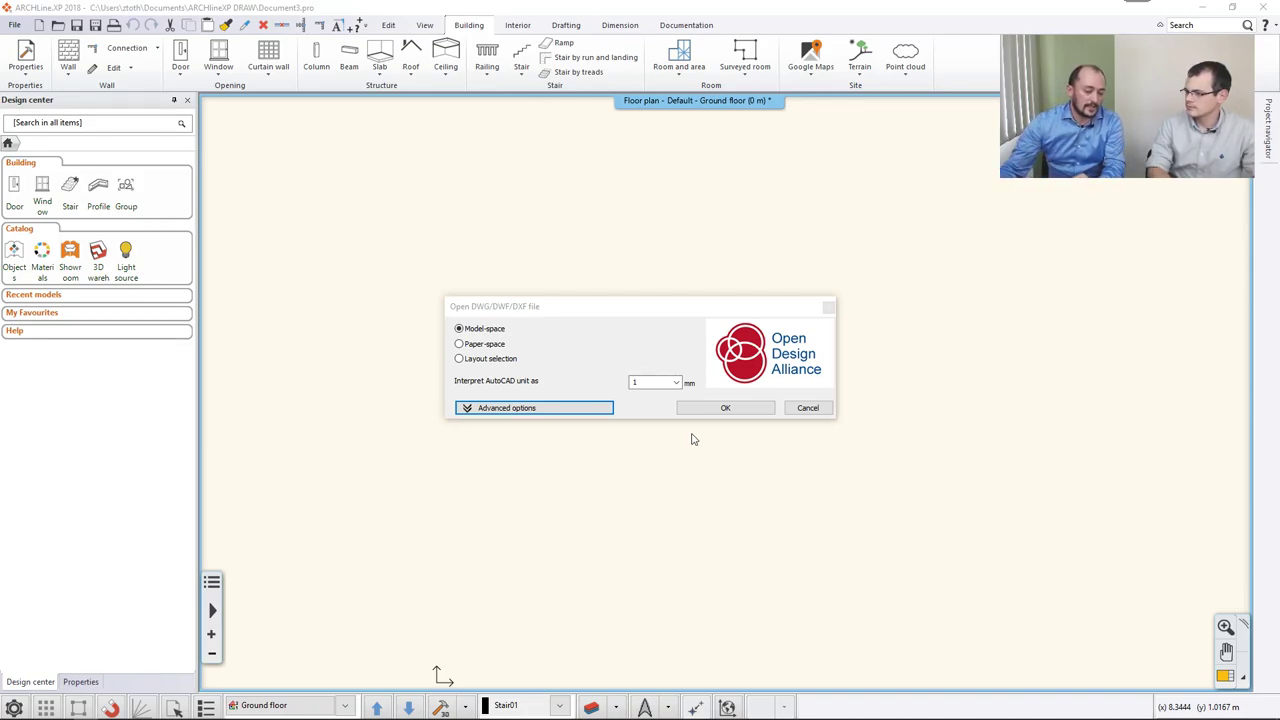
# Accept the DWG import settings and merge Situation_plan.dwg into the Ground floor plan.
pyautogui.click(726, 405)
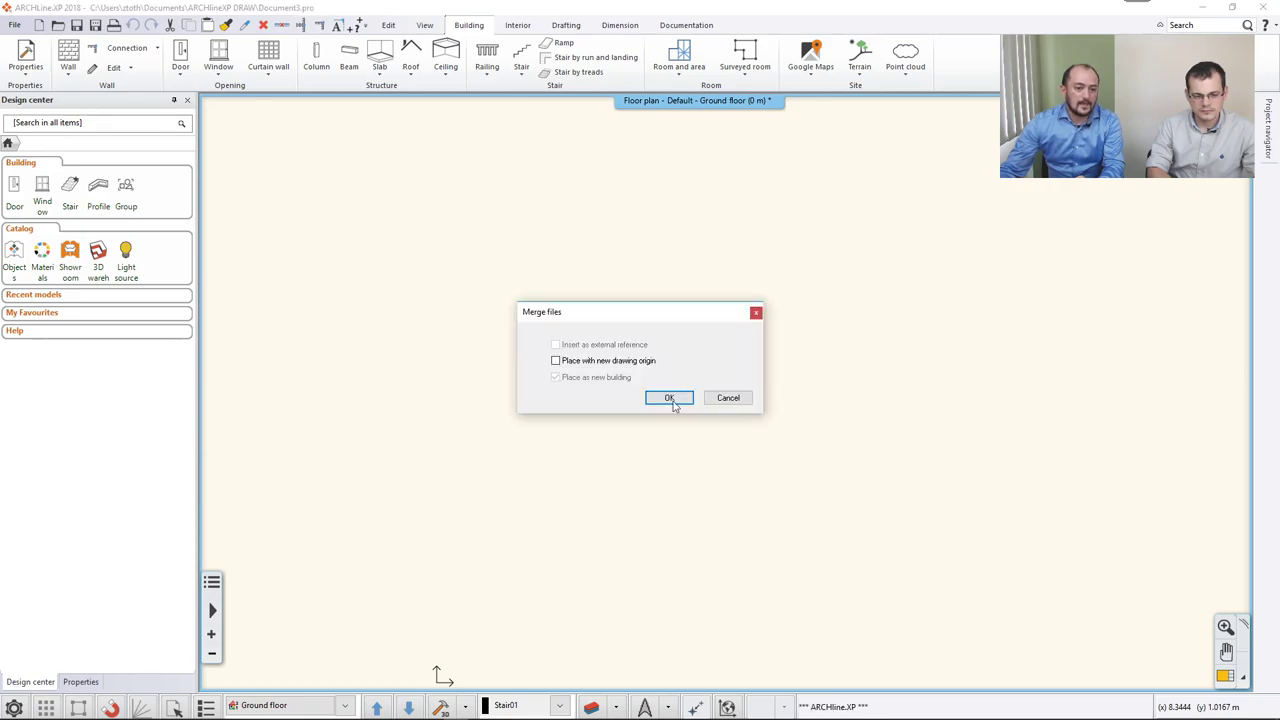
pyautogui.click(669, 398)
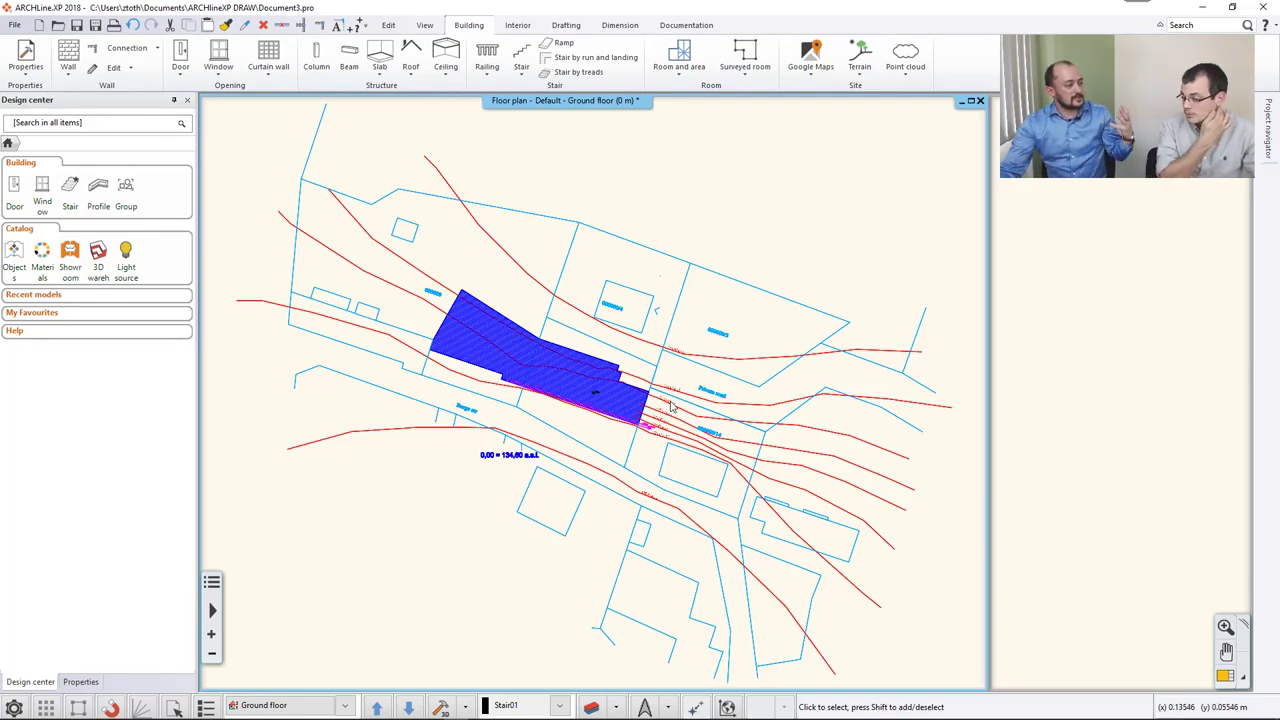
pyautogui.scroll(3, 613, 358)
# Check an imported line's length, then crossing-select the entire site plan.
pyautogui.click(588, 350)
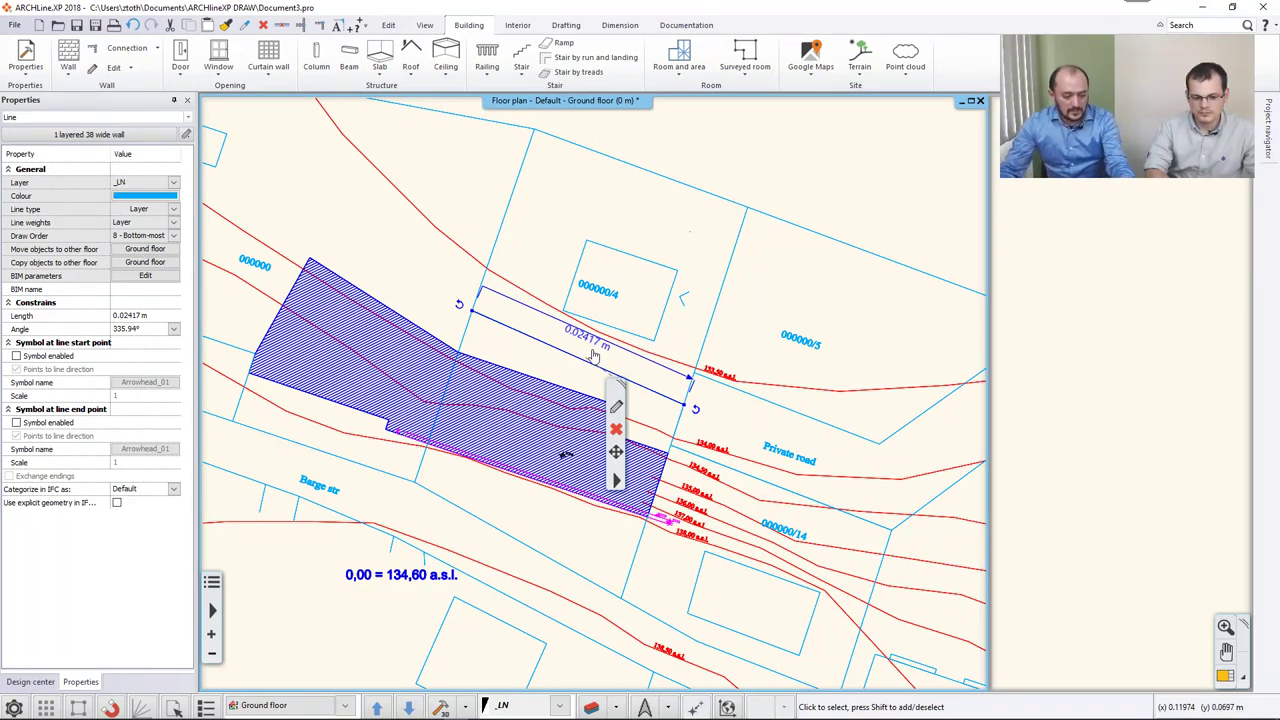
pyautogui.press('Escape')
pyautogui.scroll(-5, 593, 355)
pyautogui.click(810, 546)
pyautogui.click(489, 292)
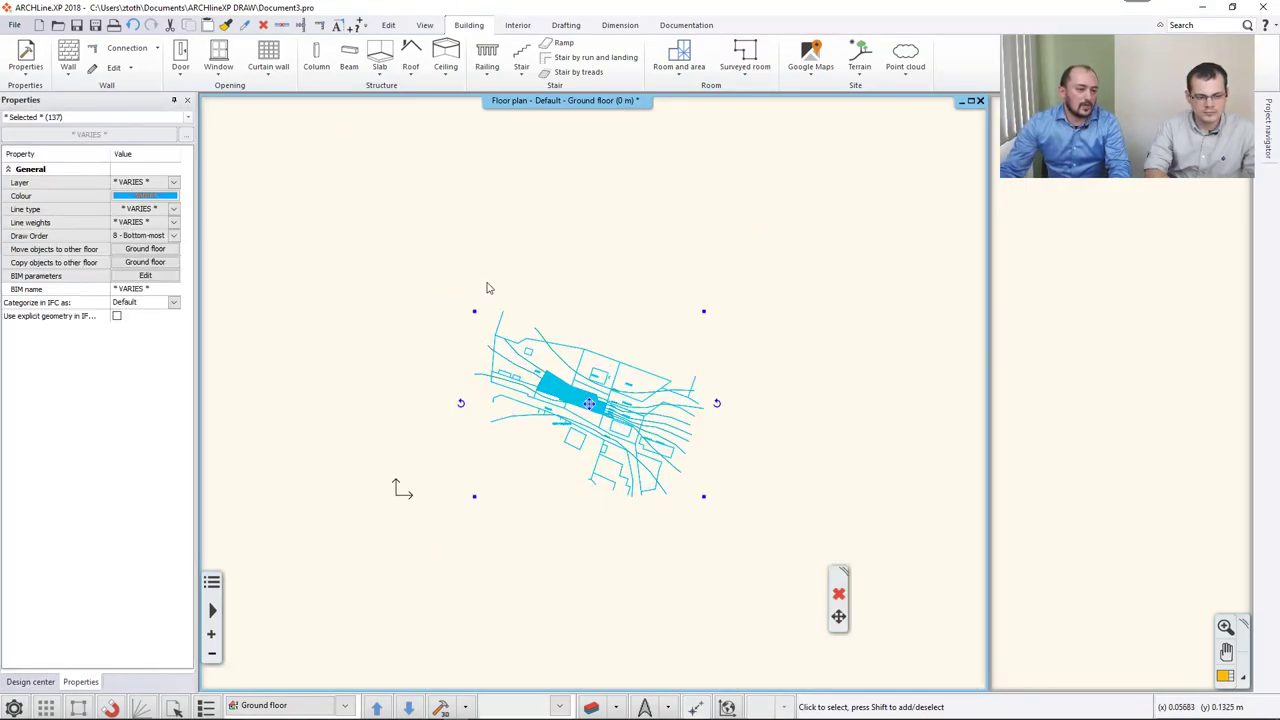
# Scale the imported site plan 1000:1 and check that a plot line now reads 24.1682 m.
pyautogui.click(390, 27)
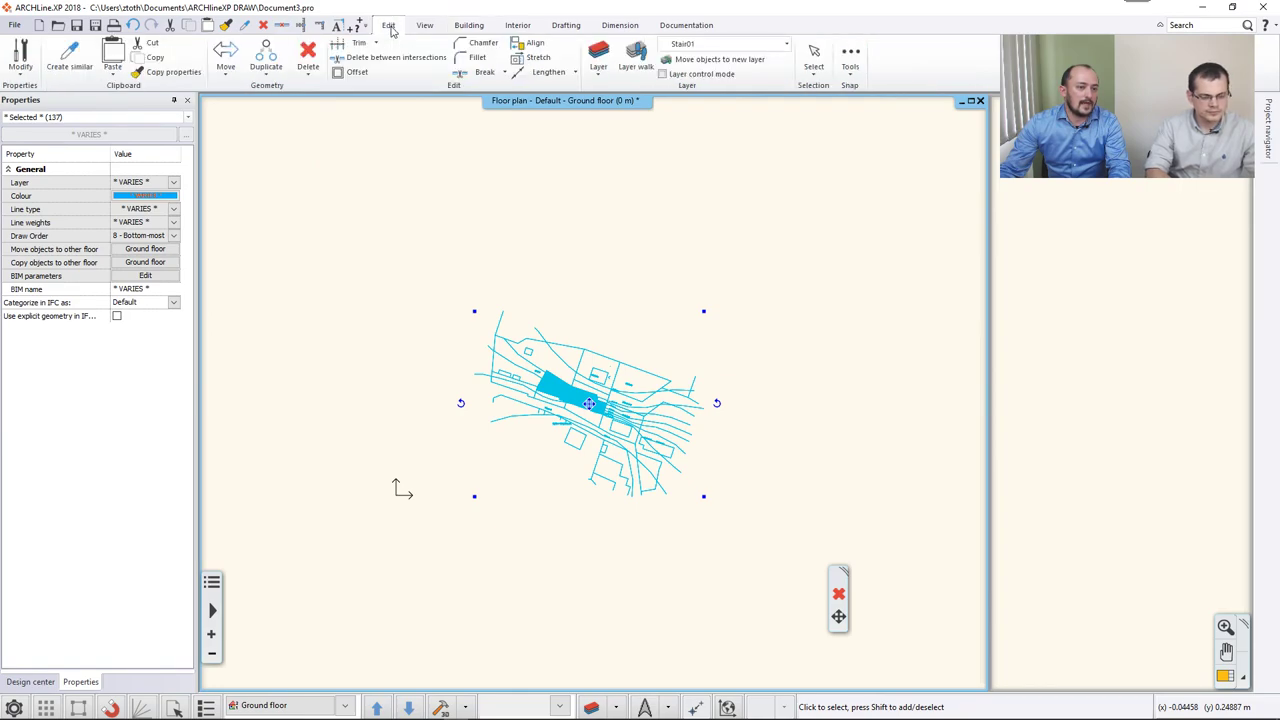
pyautogui.click(228, 76)
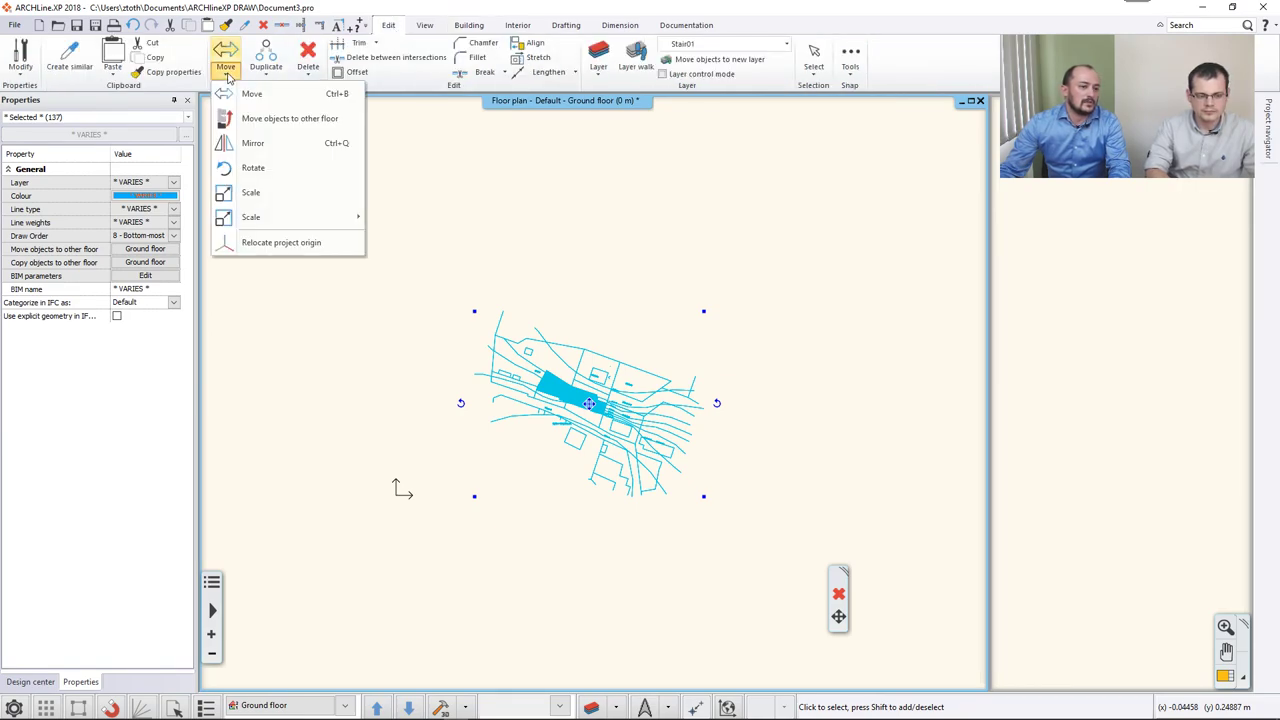
pyautogui.moveTo(354, 218)
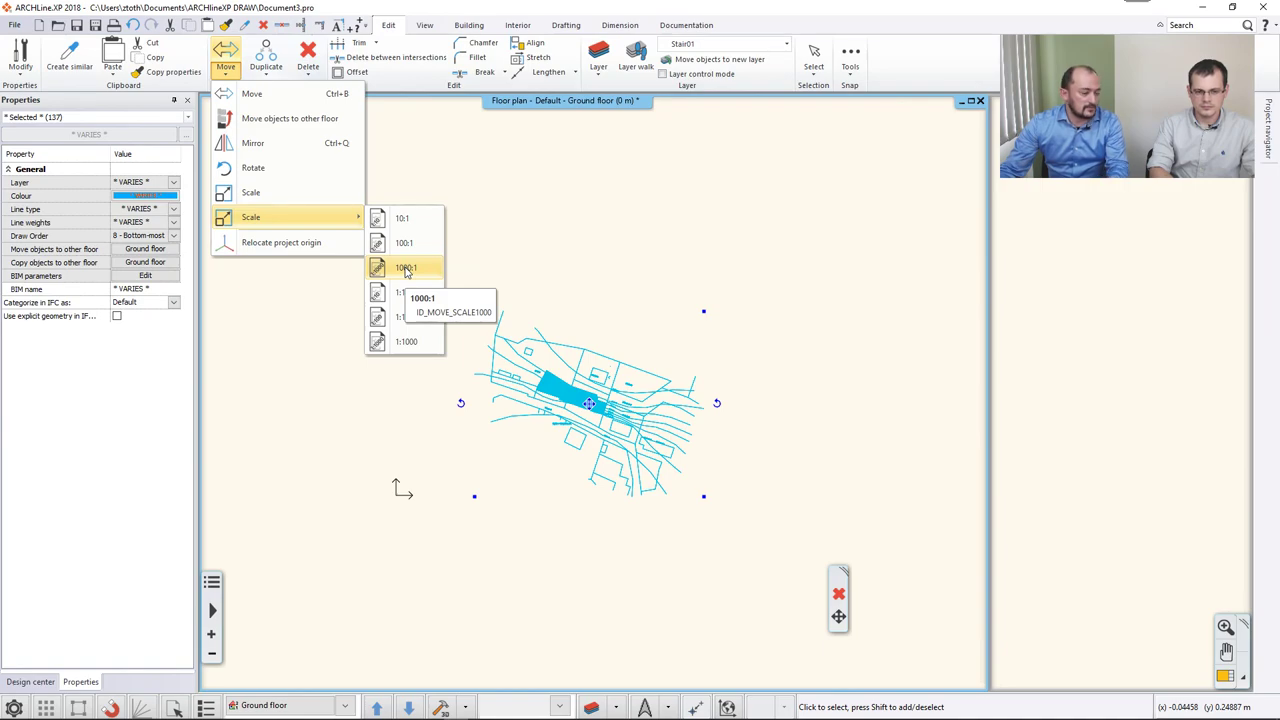
pyautogui.click(405, 268)
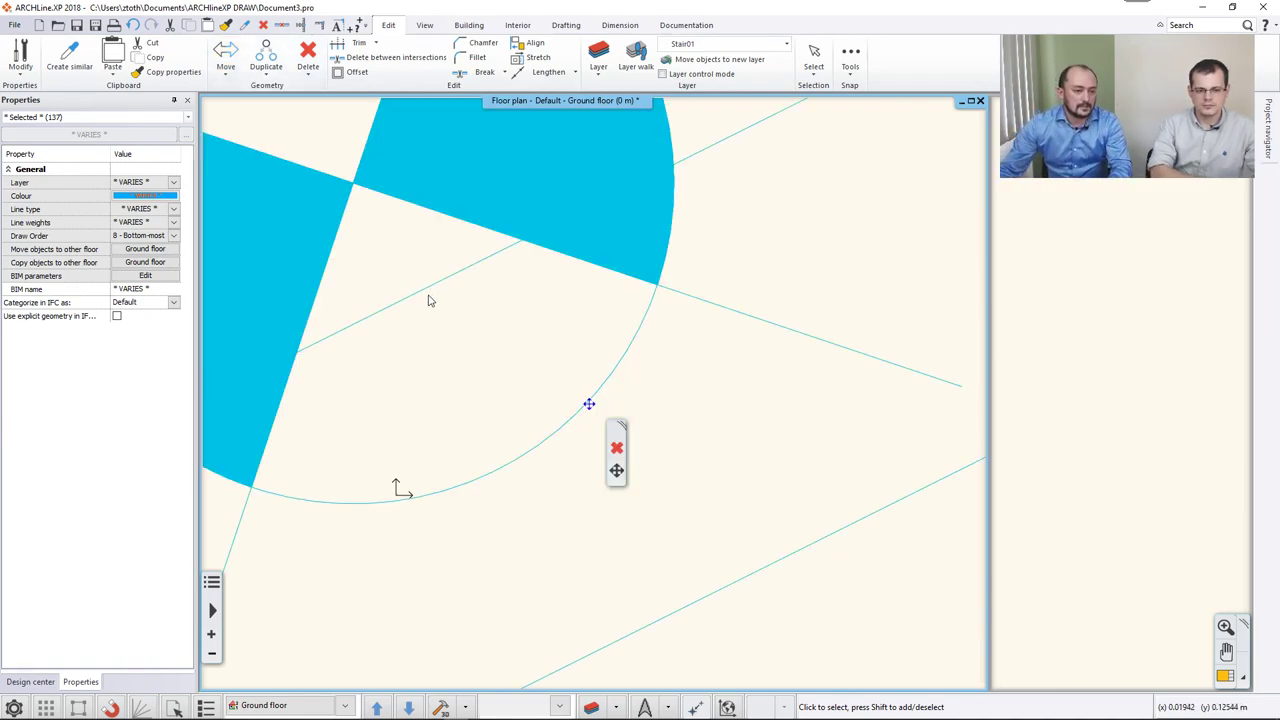
pyautogui.scroll(-8, 428, 300)
pyautogui.scroll(-6, 509, 349)
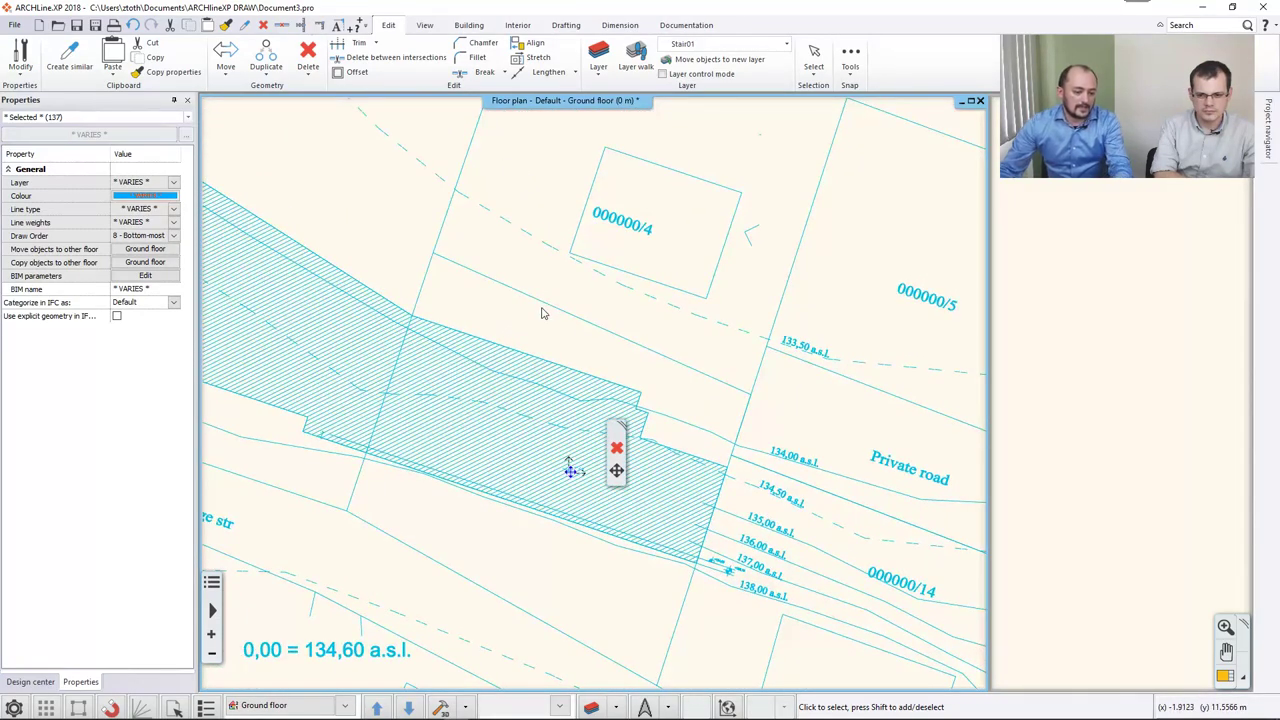
pyautogui.click(541, 313)
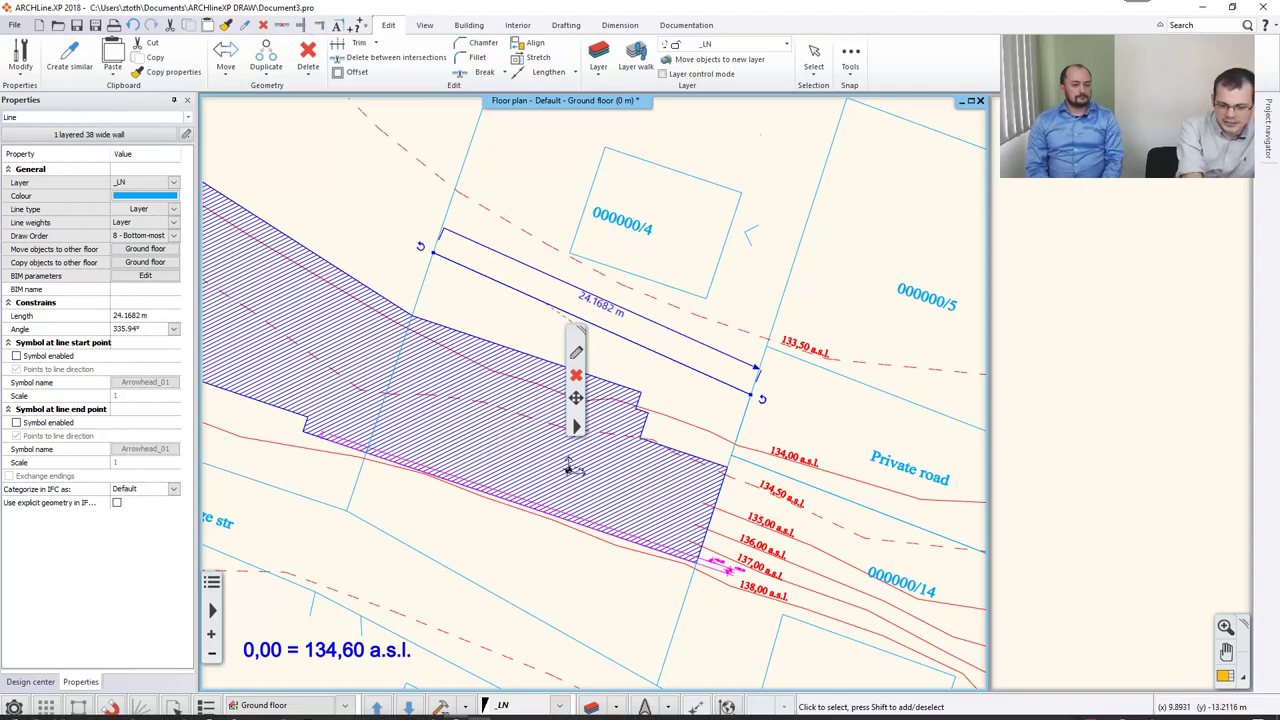
# Open Layer Properties Management from the layer icon in the bottom toolbar.
pyautogui.click(592, 707)
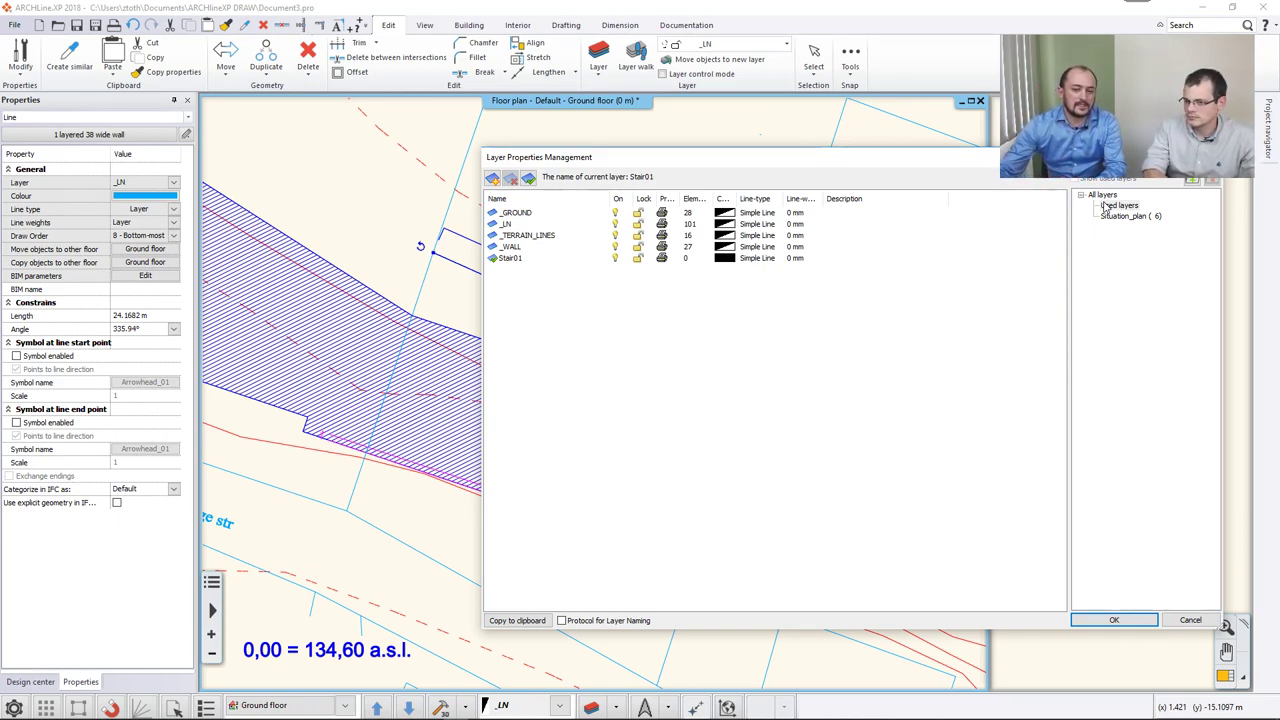
# Compare the All layers, Used layers and Situation_plan (6) lists, then close the layer manager with OK.
pyautogui.click(1104, 195)
pyautogui.click(1120, 206)
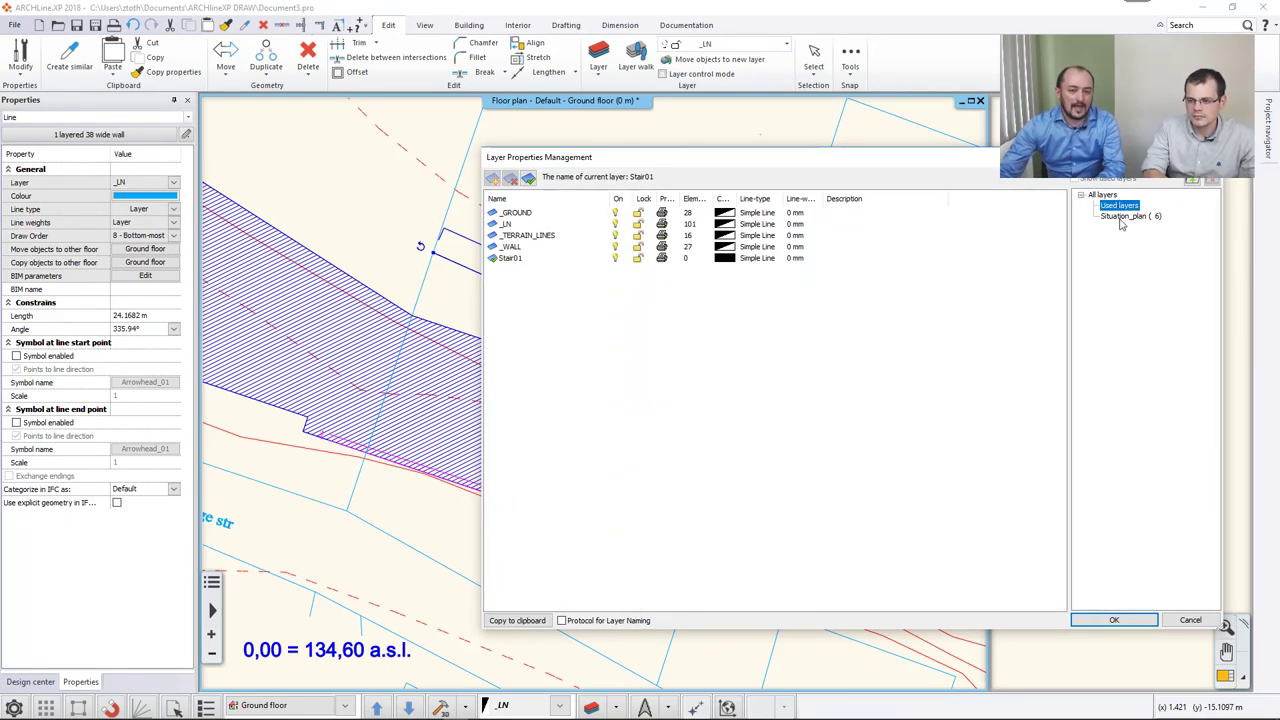
pyautogui.click(1121, 217)
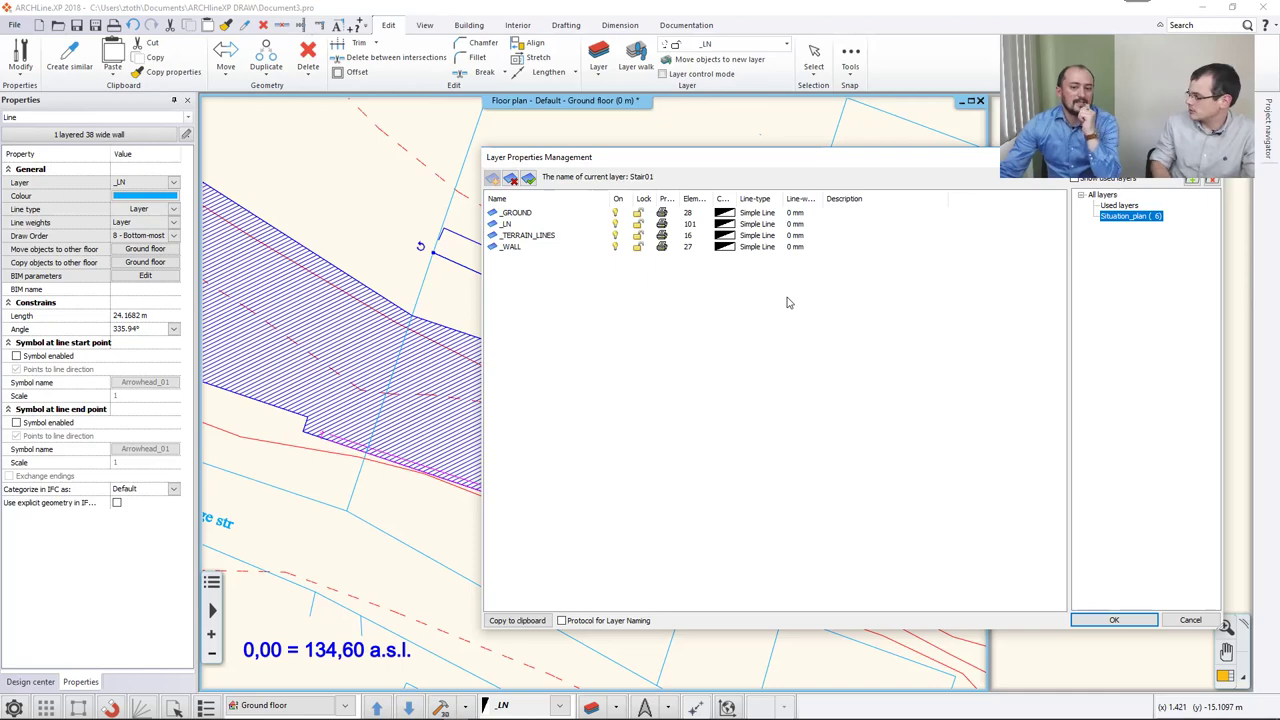
pyautogui.click(1103, 194)
pyautogui.click(1116, 205)
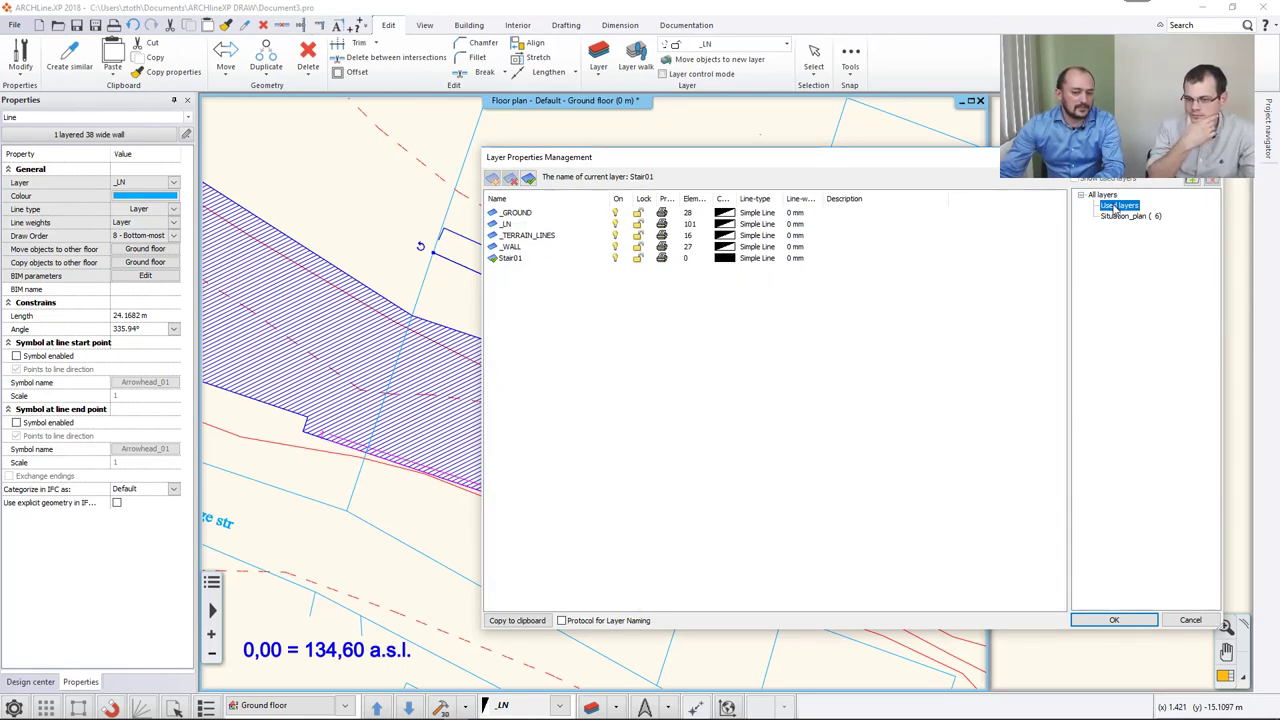
pyautogui.click(1103, 194)
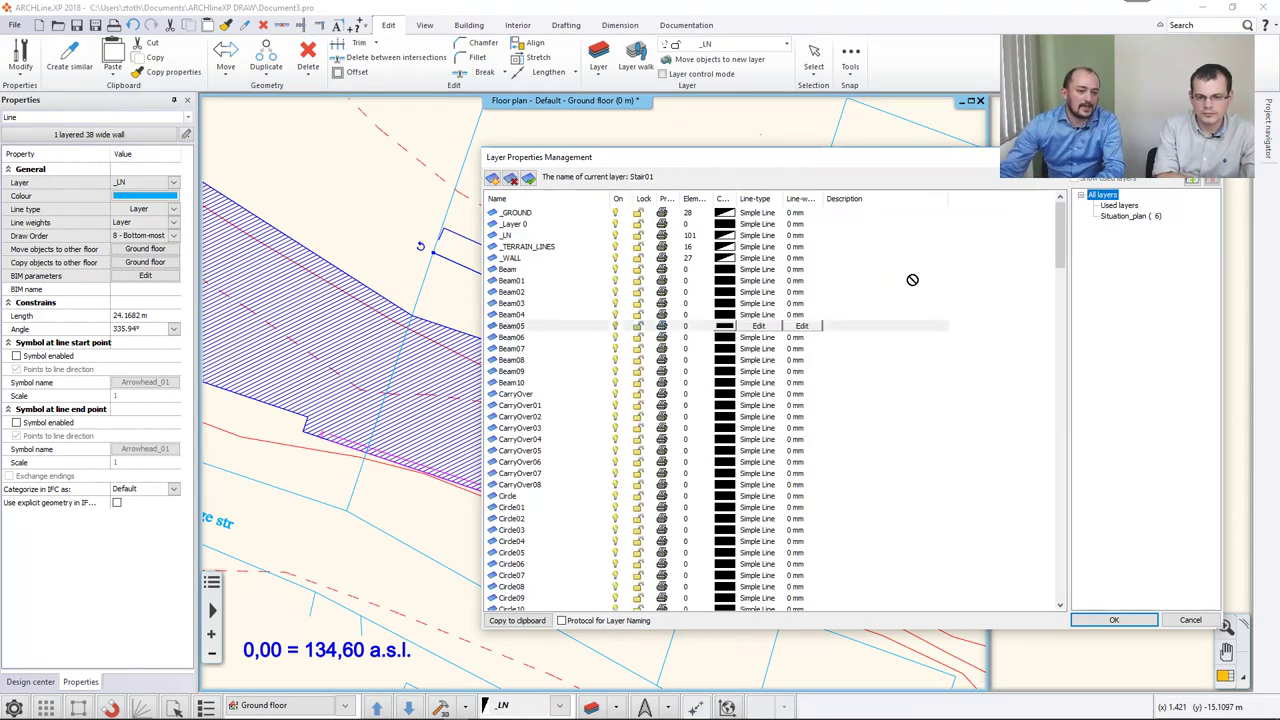
pyautogui.click(1116, 220)
pyautogui.press('Home')
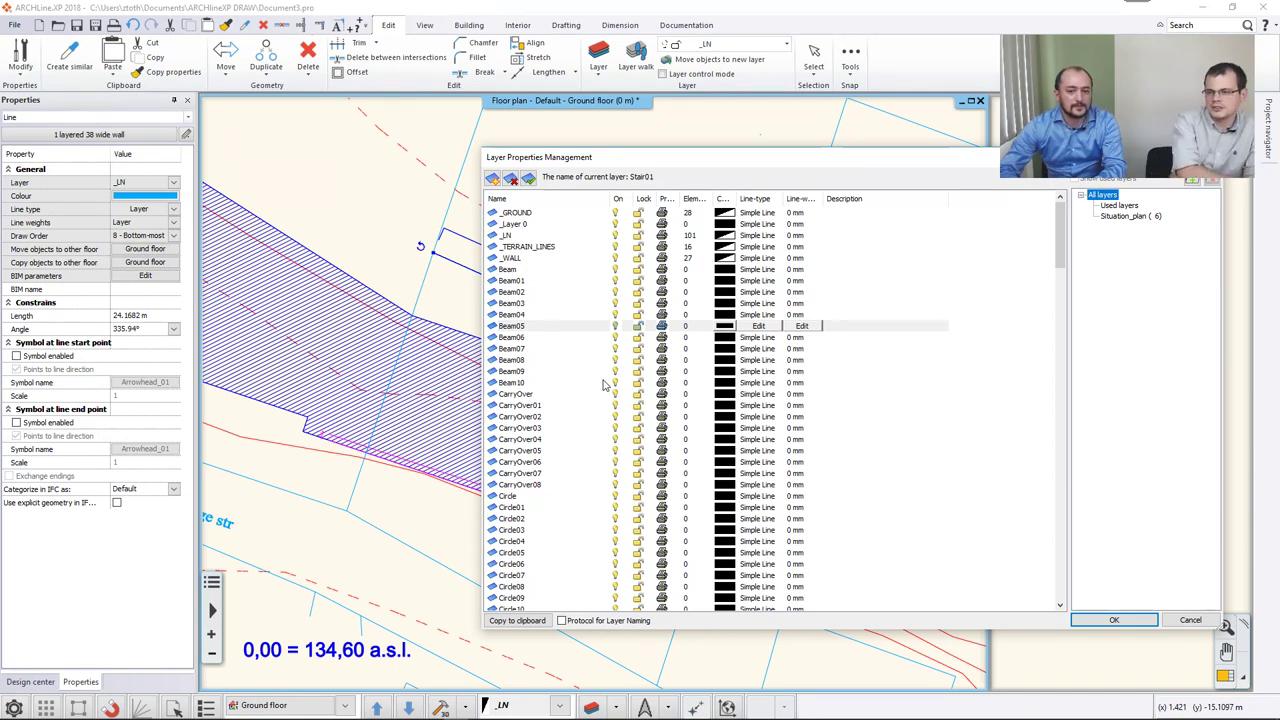
pyautogui.press('End')
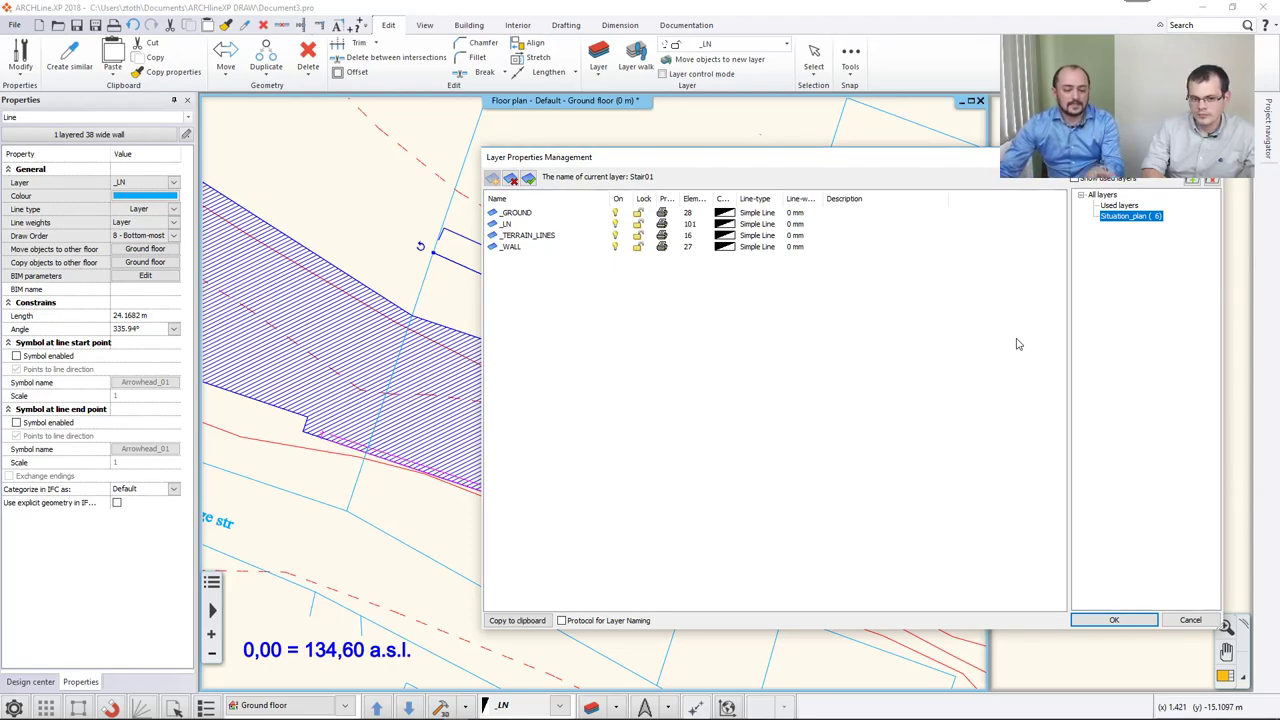
pyautogui.click(1110, 621)
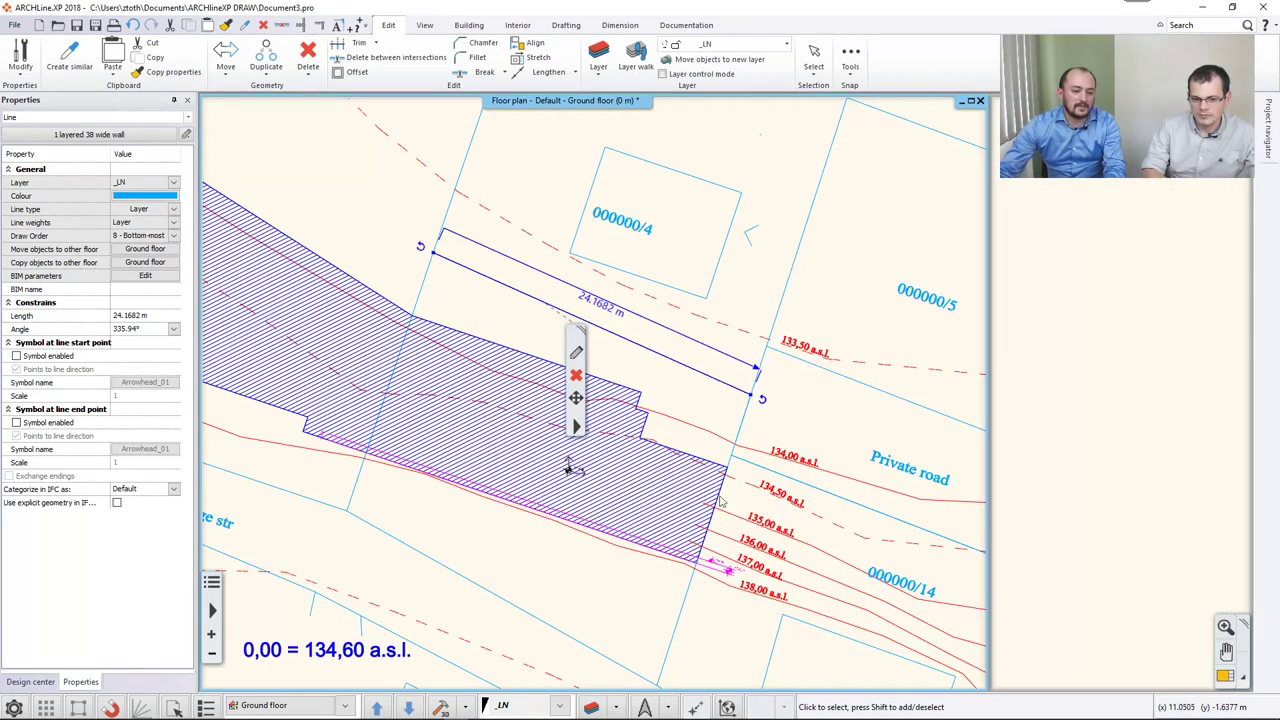
pyautogui.click(366, 206)
pyautogui.scroll(-5, 414, 286)
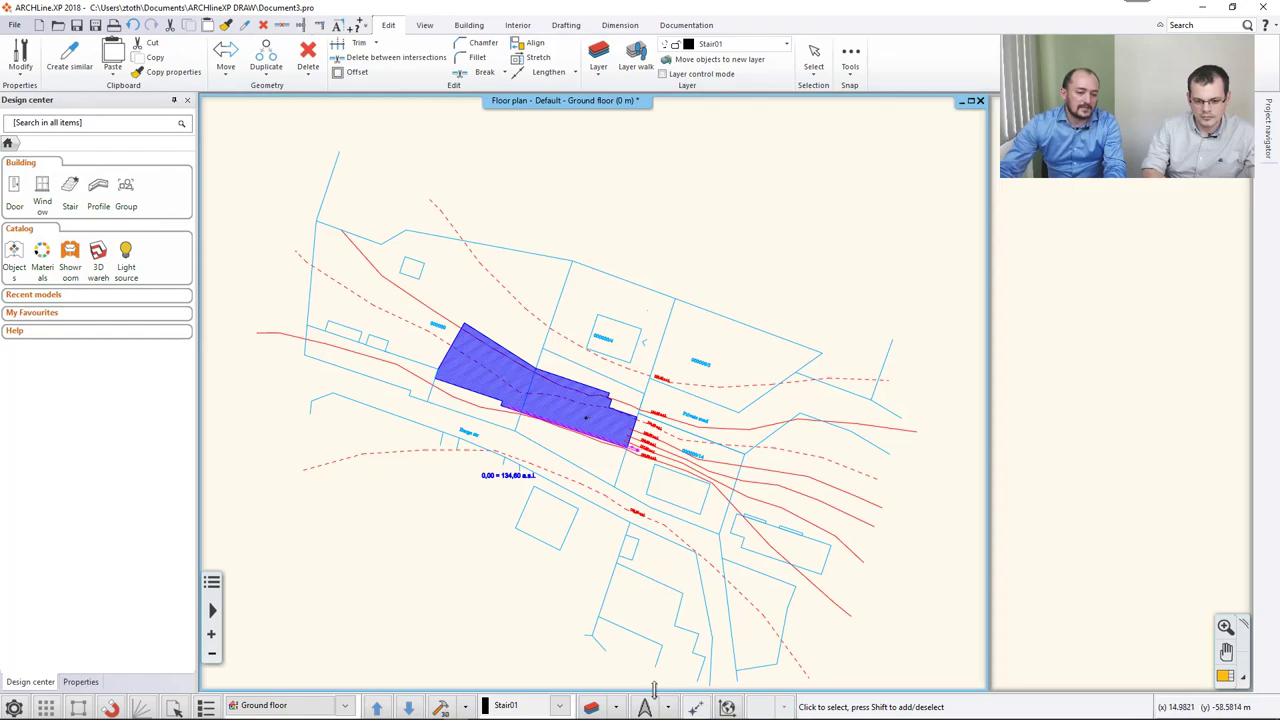
pyautogui.click(617, 708)
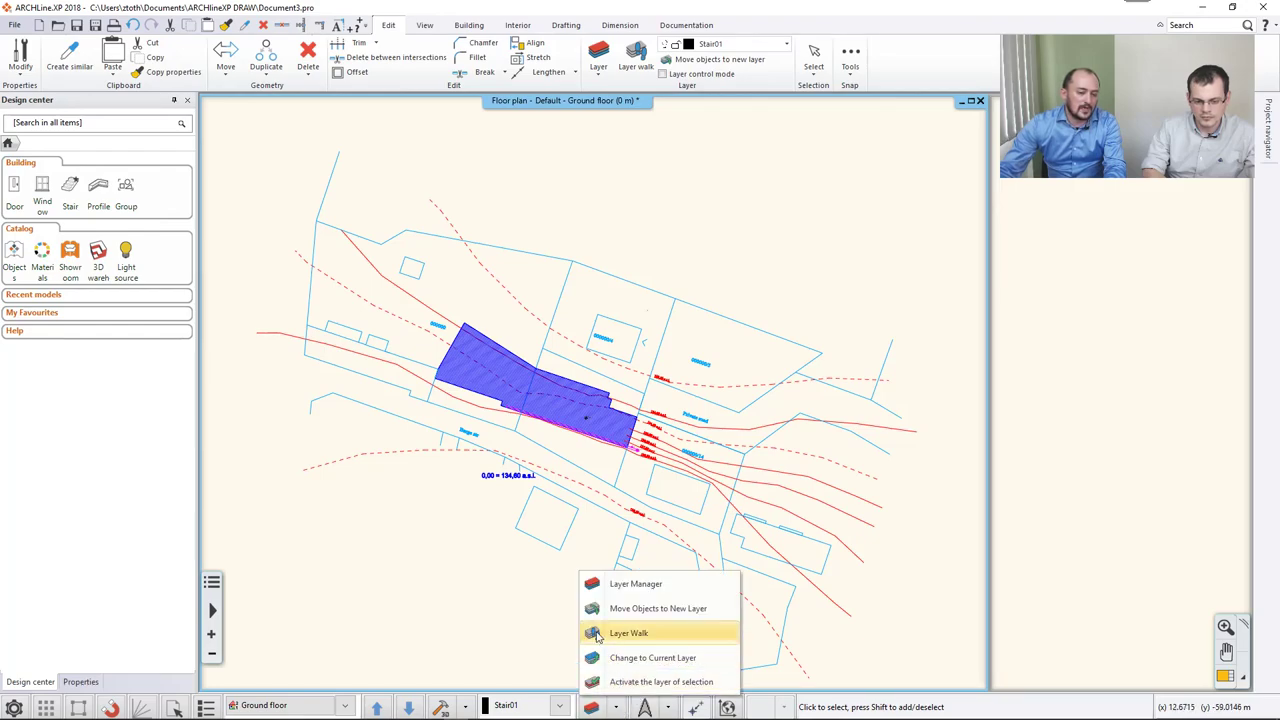
pyautogui.click(651, 634)
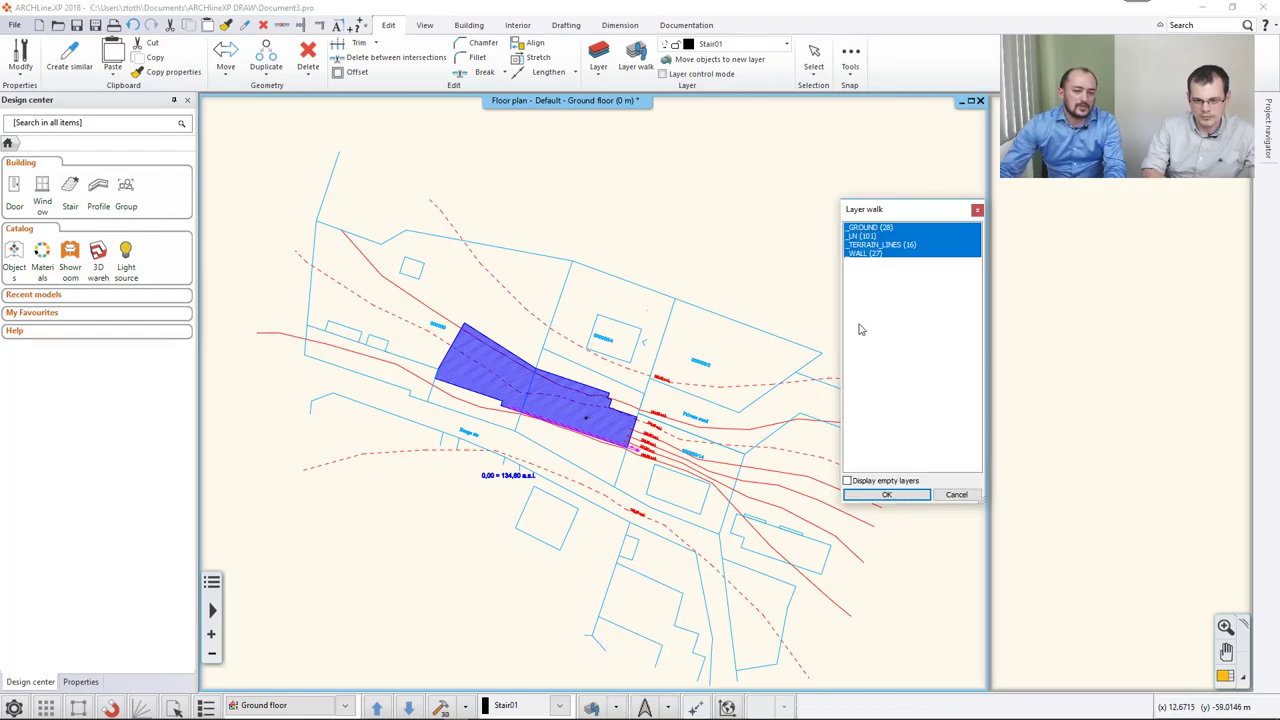
pyautogui.click(869, 233)
pyautogui.click(866, 236)
pyautogui.click(866, 245)
pyautogui.click(864, 253)
pyautogui.click(866, 245)
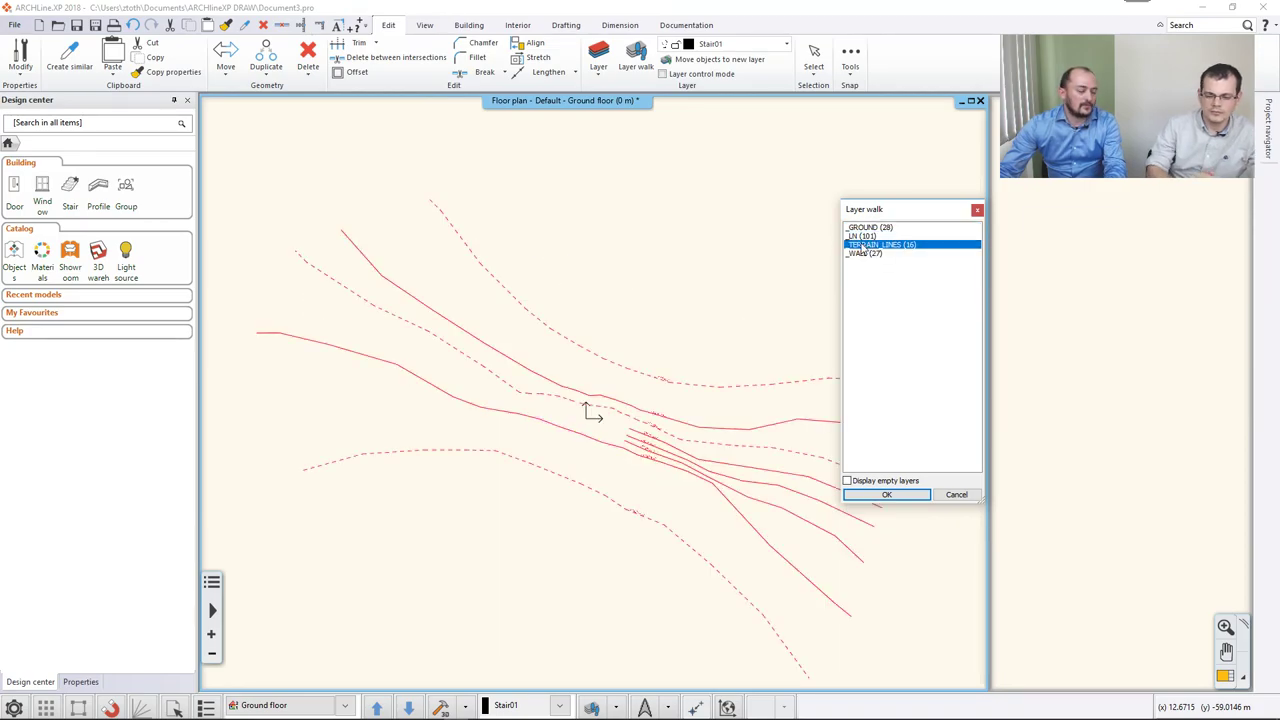
pyautogui.click(956, 494)
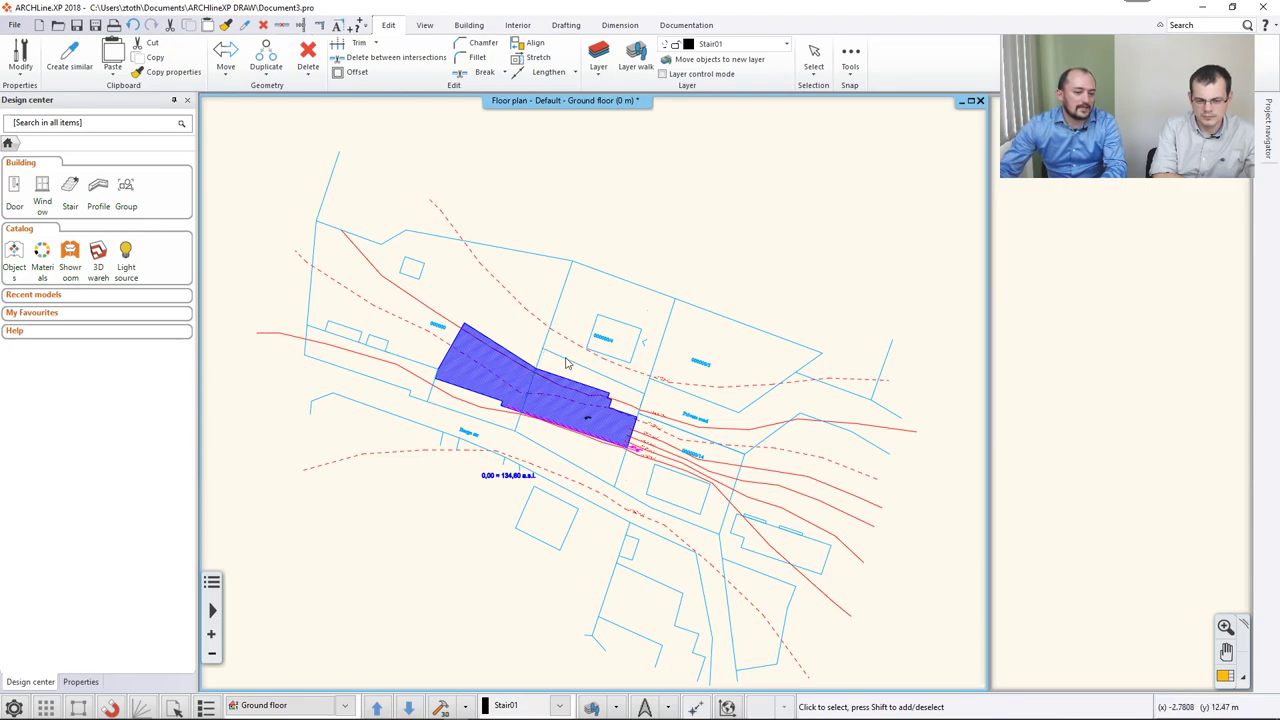
pyautogui.scroll(3, 545, 445)
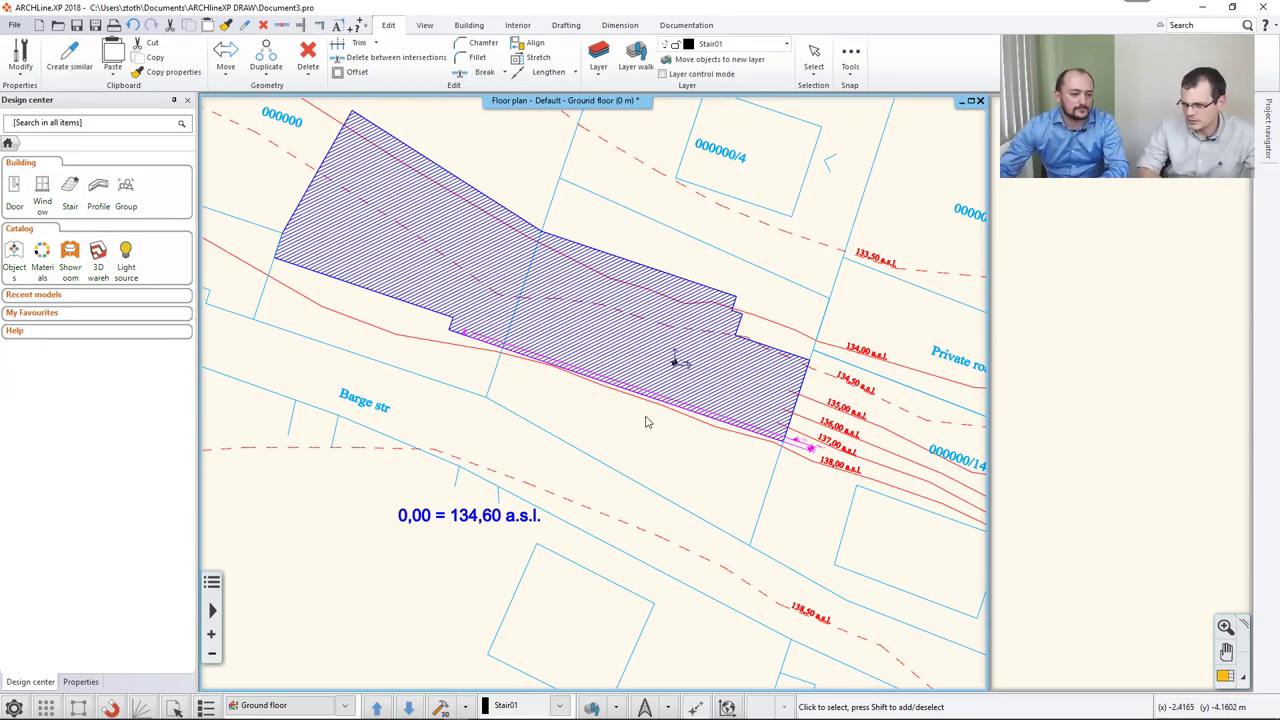
pyautogui.scroll(-4, 645, 421)
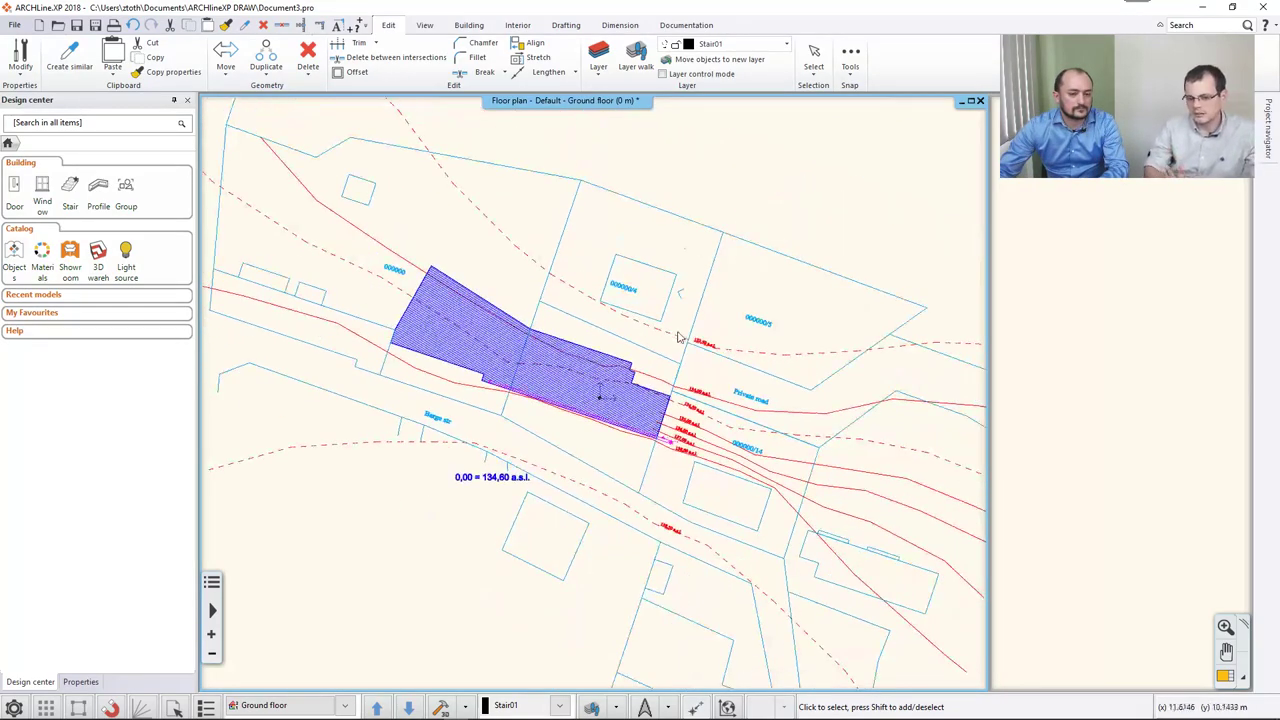
pyautogui.scroll(-2, 651, 389)
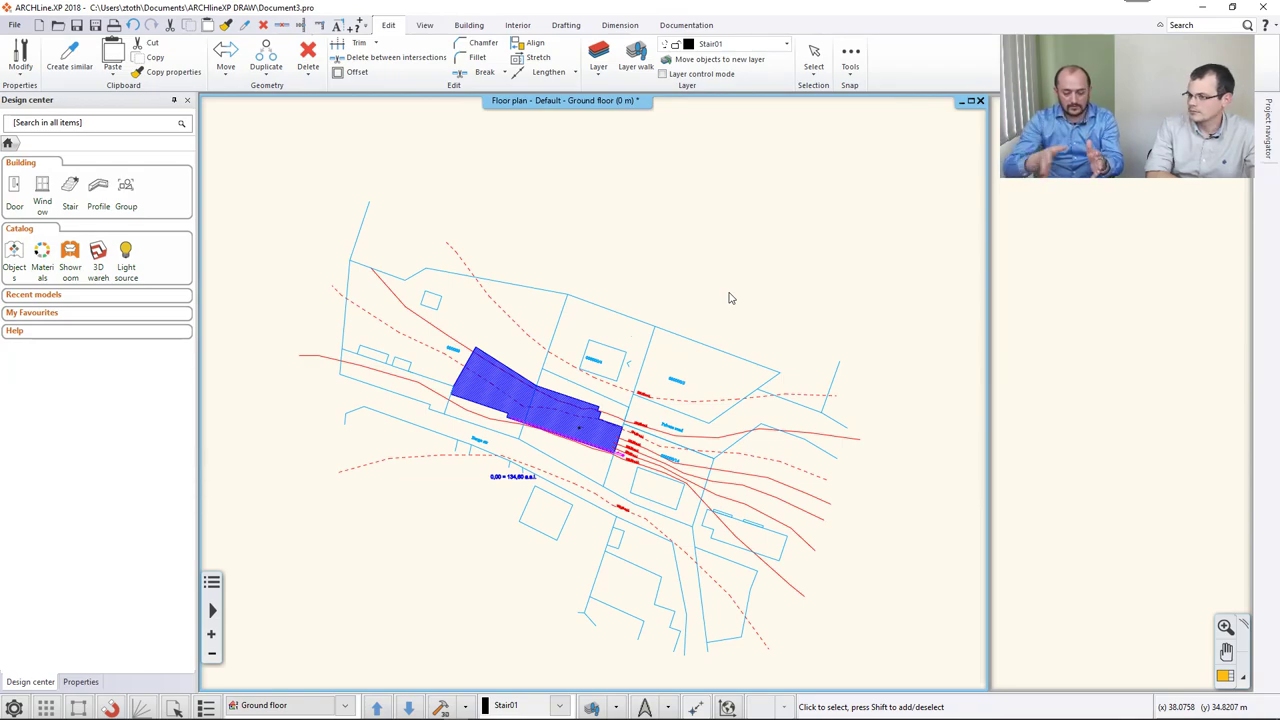
pyautogui.scroll(-1, 620, 300)
pyautogui.click(303, 194)
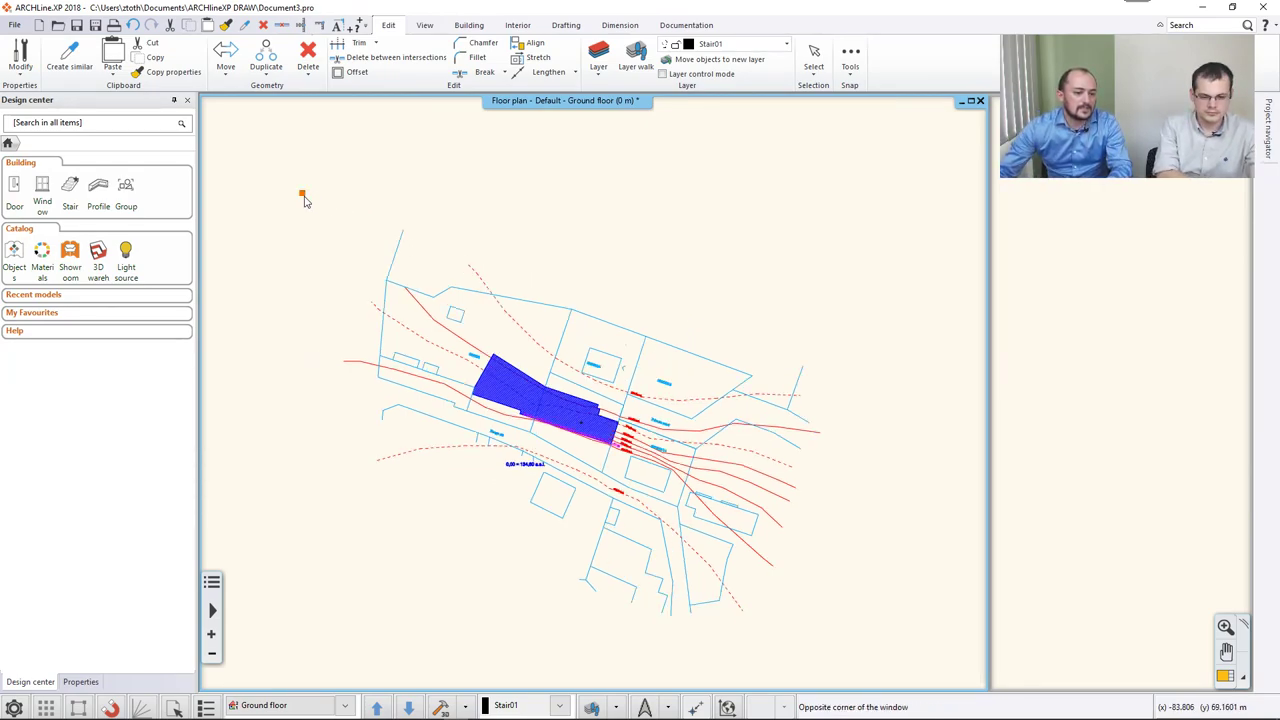
pyautogui.click(866, 640)
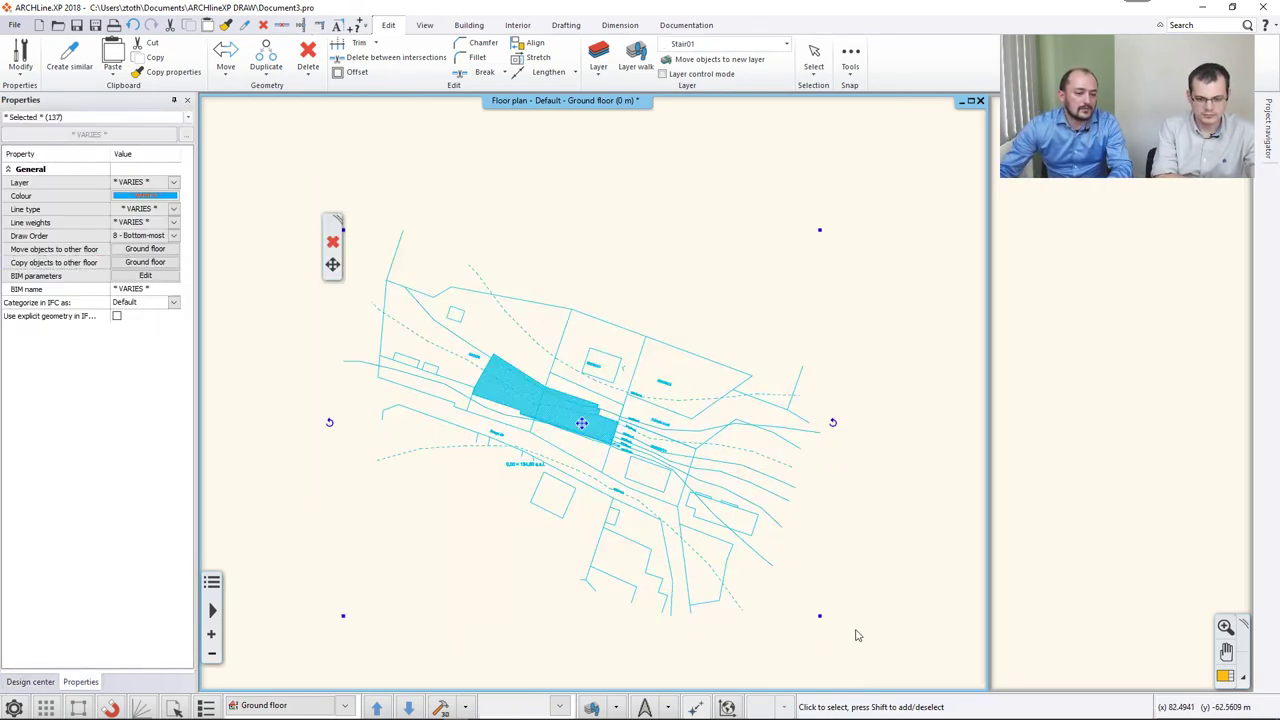
pyautogui.press('Escape')
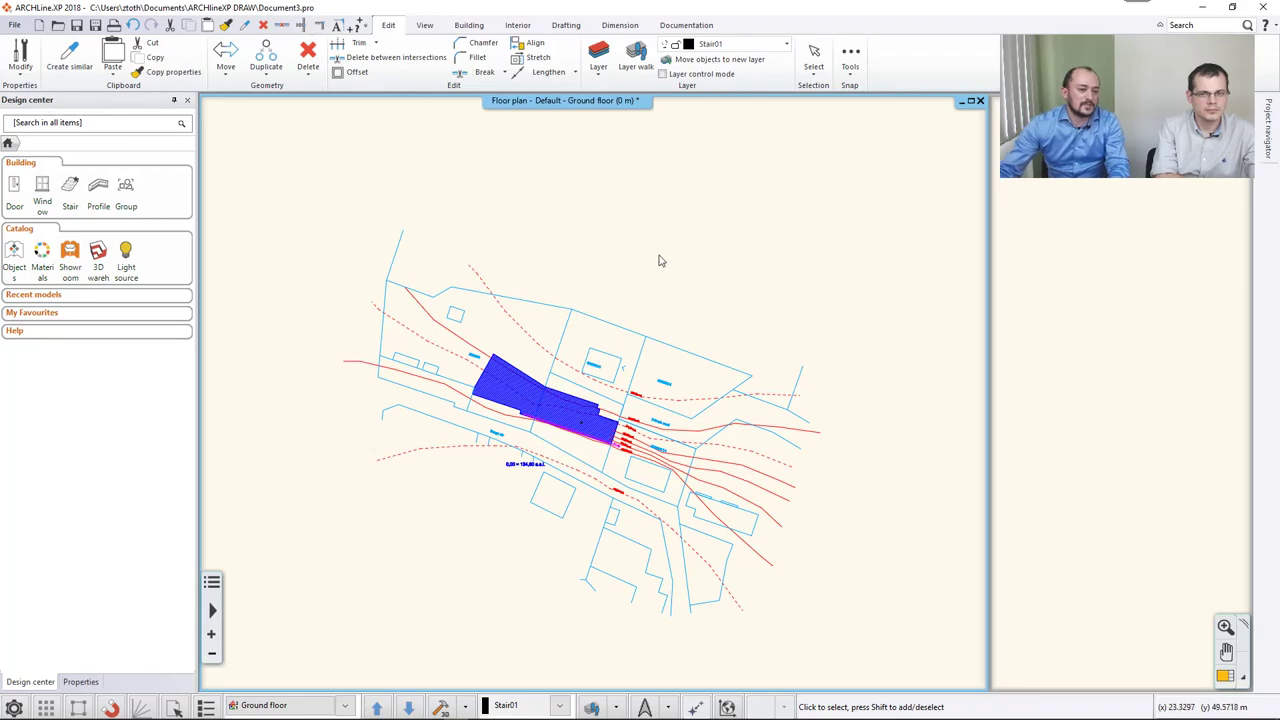
# Draw a vertical 'Simple line + arrowhead' line, about 4.5 m long, above plot 000000/5.
pyautogui.click(566, 25)
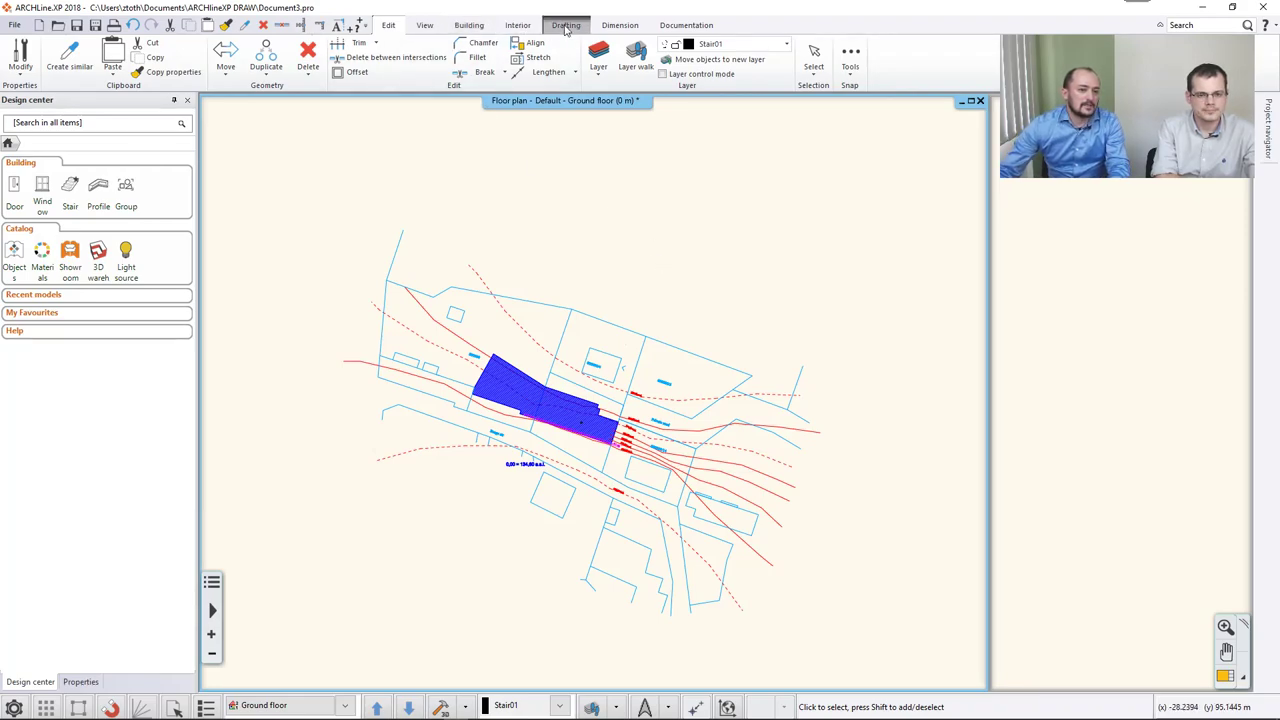
pyautogui.click(68, 73)
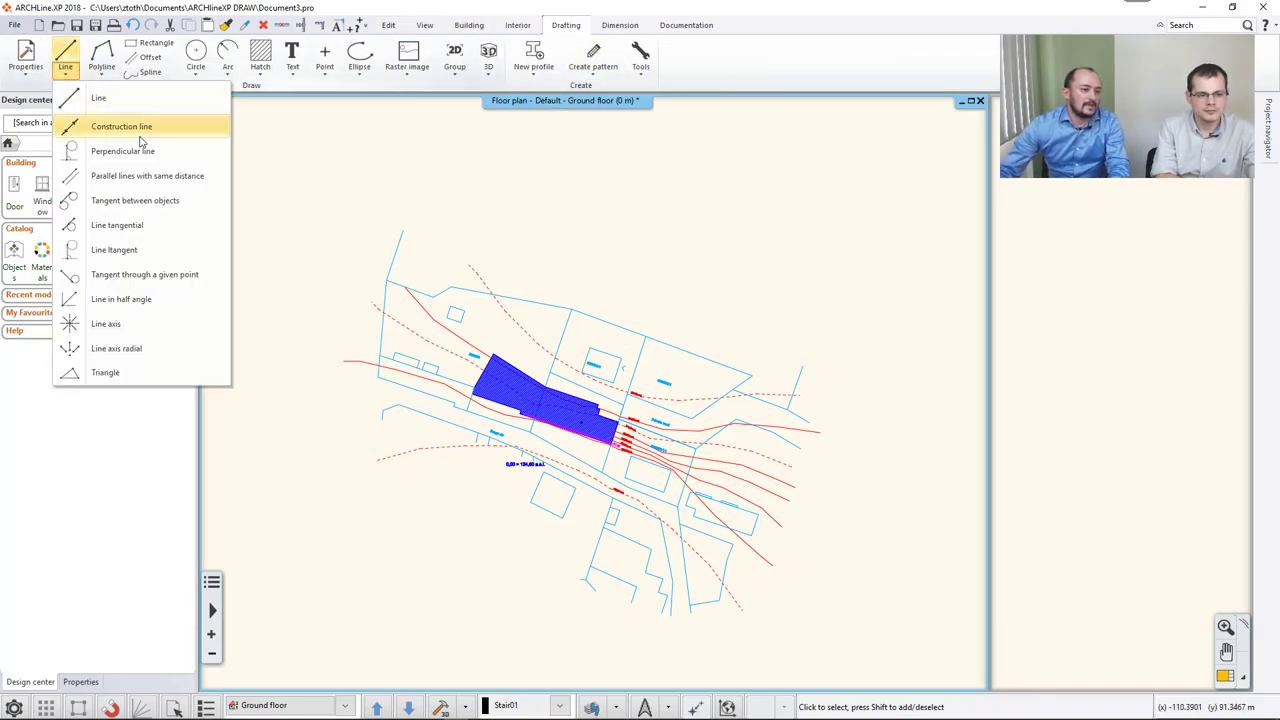
pyautogui.click(100, 95)
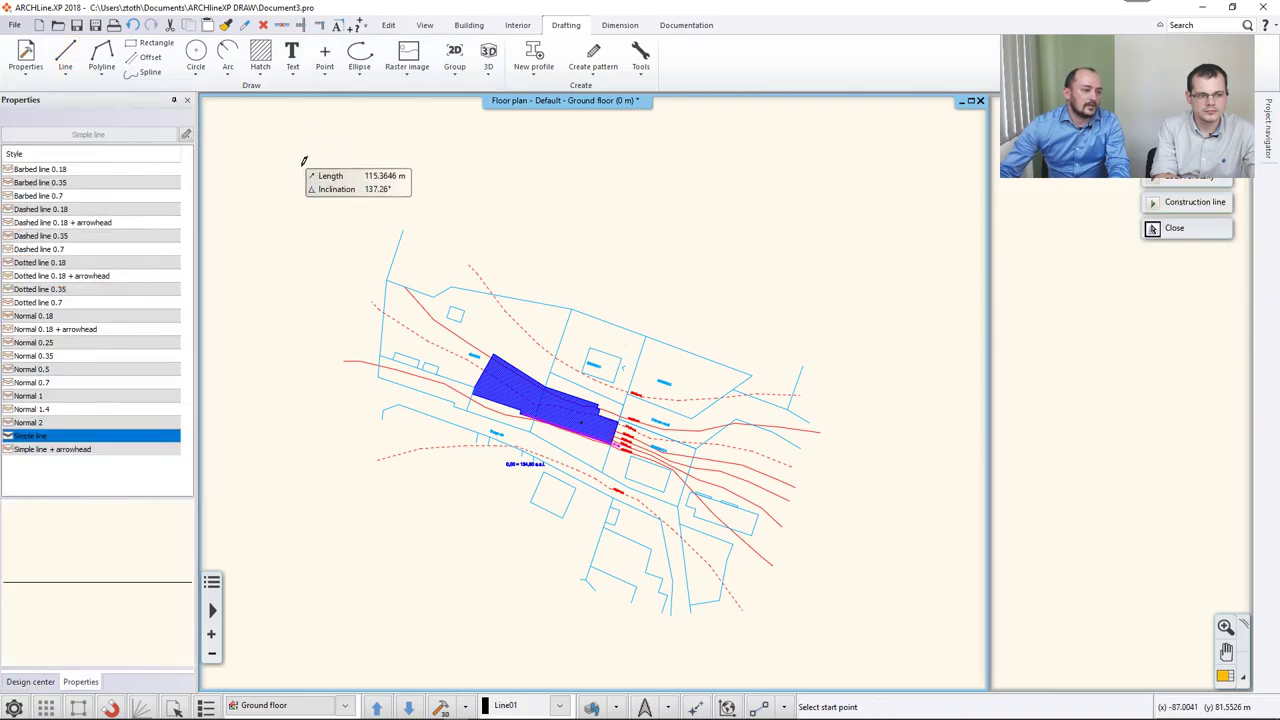
pyautogui.click(55, 450)
pyautogui.scroll(4, 626, 345)
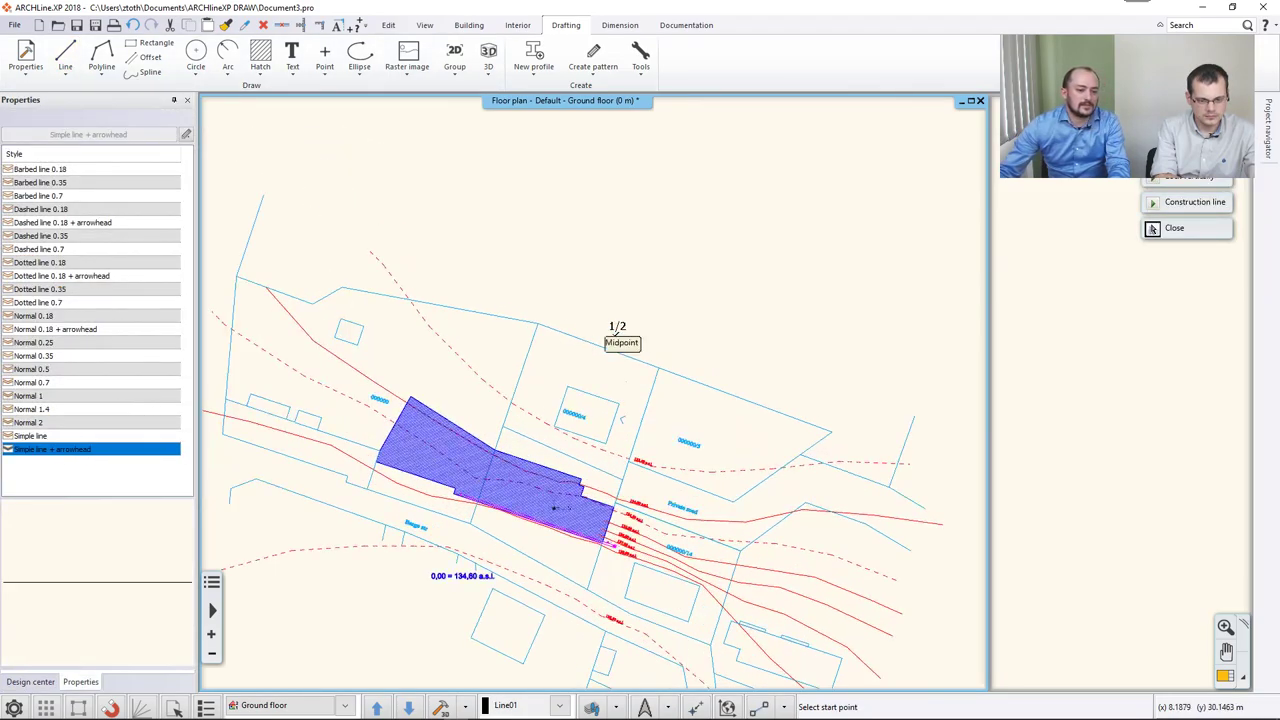
pyautogui.scroll(2, 629, 370)
pyautogui.click(645, 330)
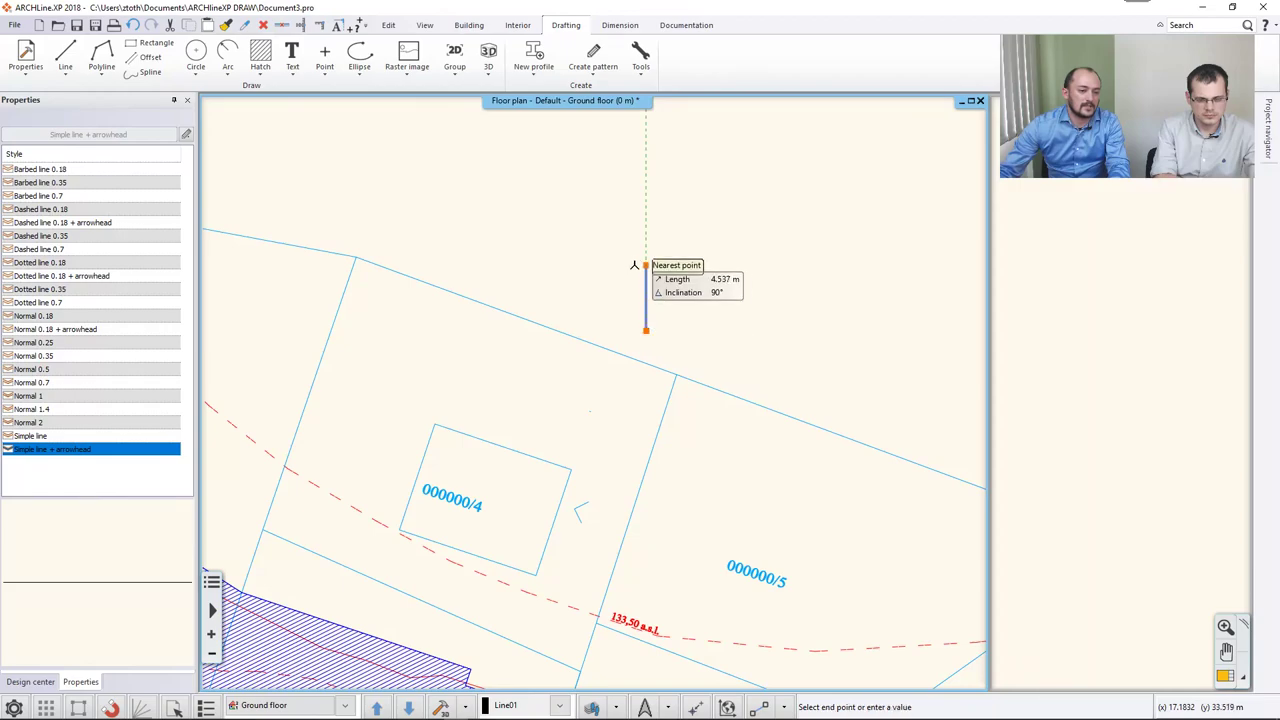
pyautogui.click(645, 279)
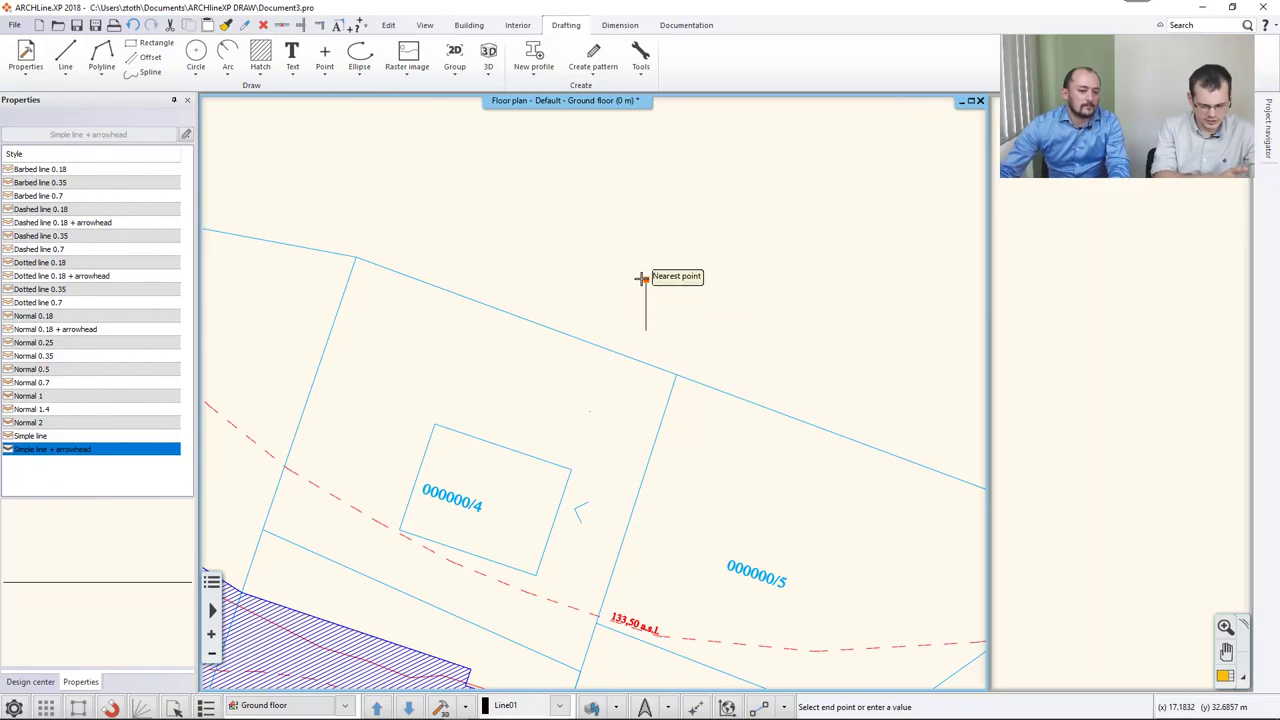
pyautogui.press('Escape')
# Window-select the entire site plan, 138 objects in total.
pyautogui.scroll(3, 643, 303)
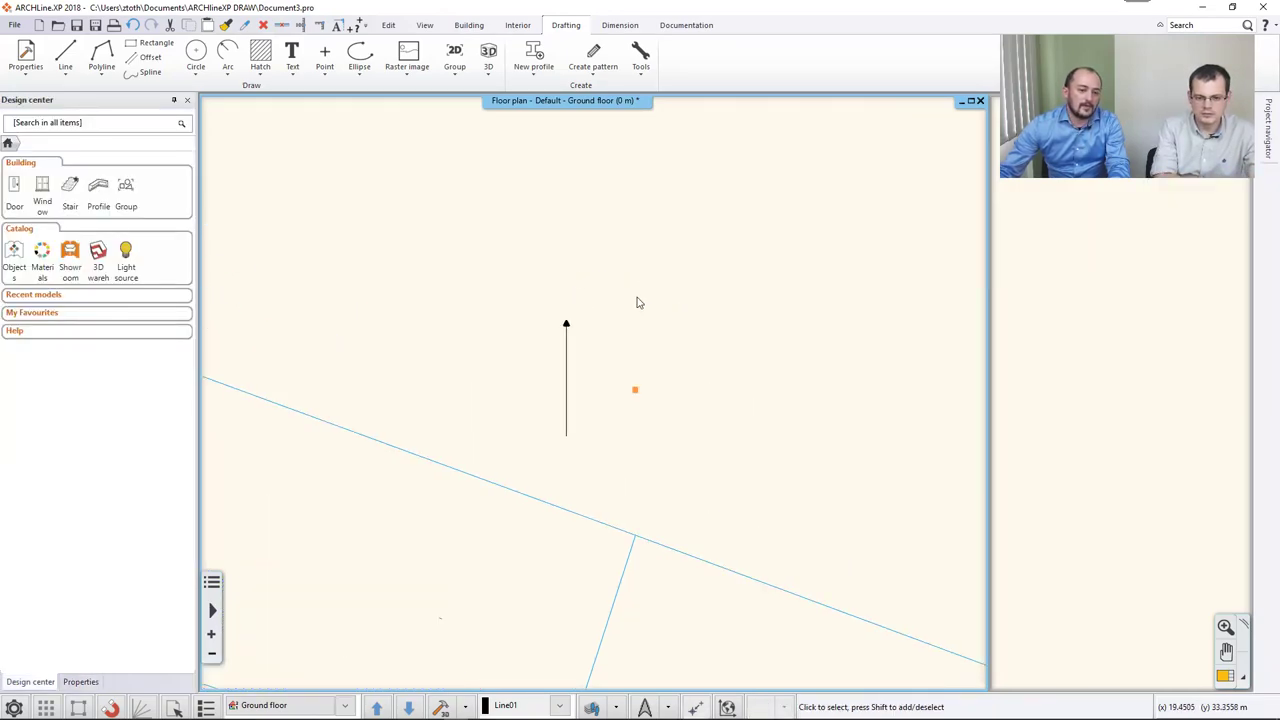
pyautogui.scroll(-2, 590, 360)
pyautogui.scroll(-6, 608, 359)
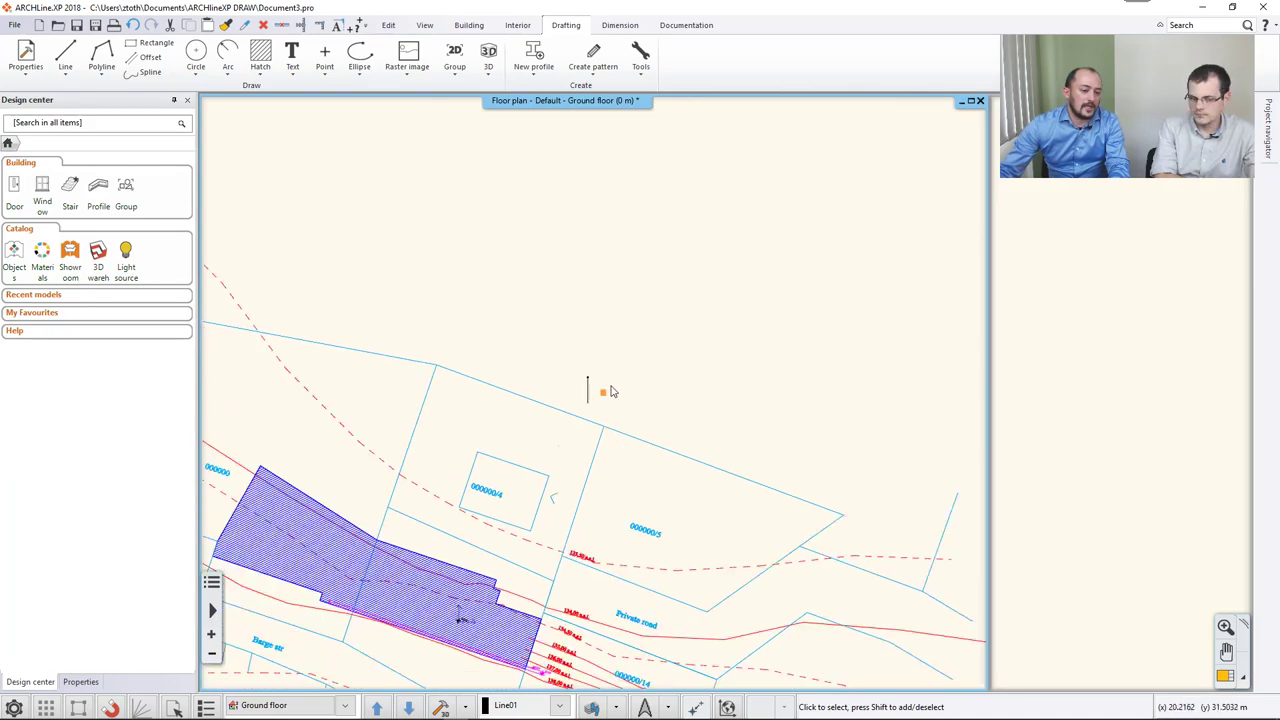
pyautogui.moveTo(343, 212); pyautogui.dragTo(874, 608)
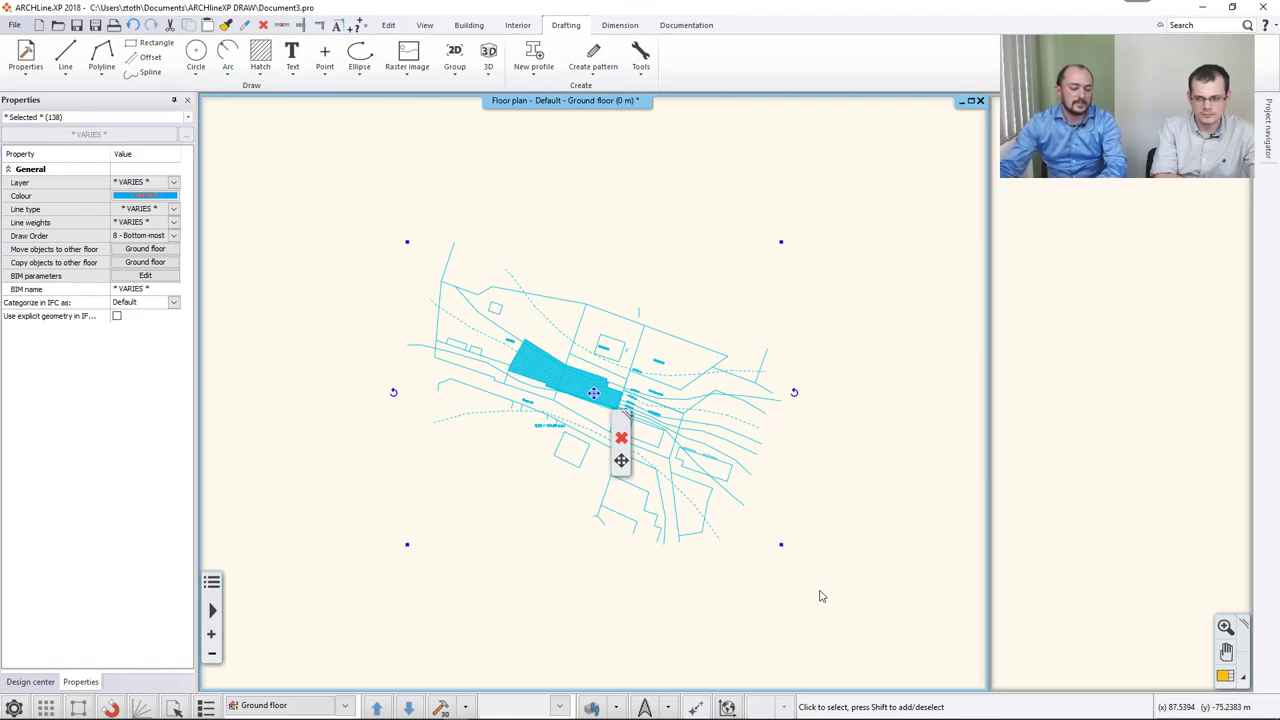
# Rotate the site plan with 'Rotate from ...' about the plateau edge so that edge lies horizontal.
pyautogui.moveTo(796, 396)
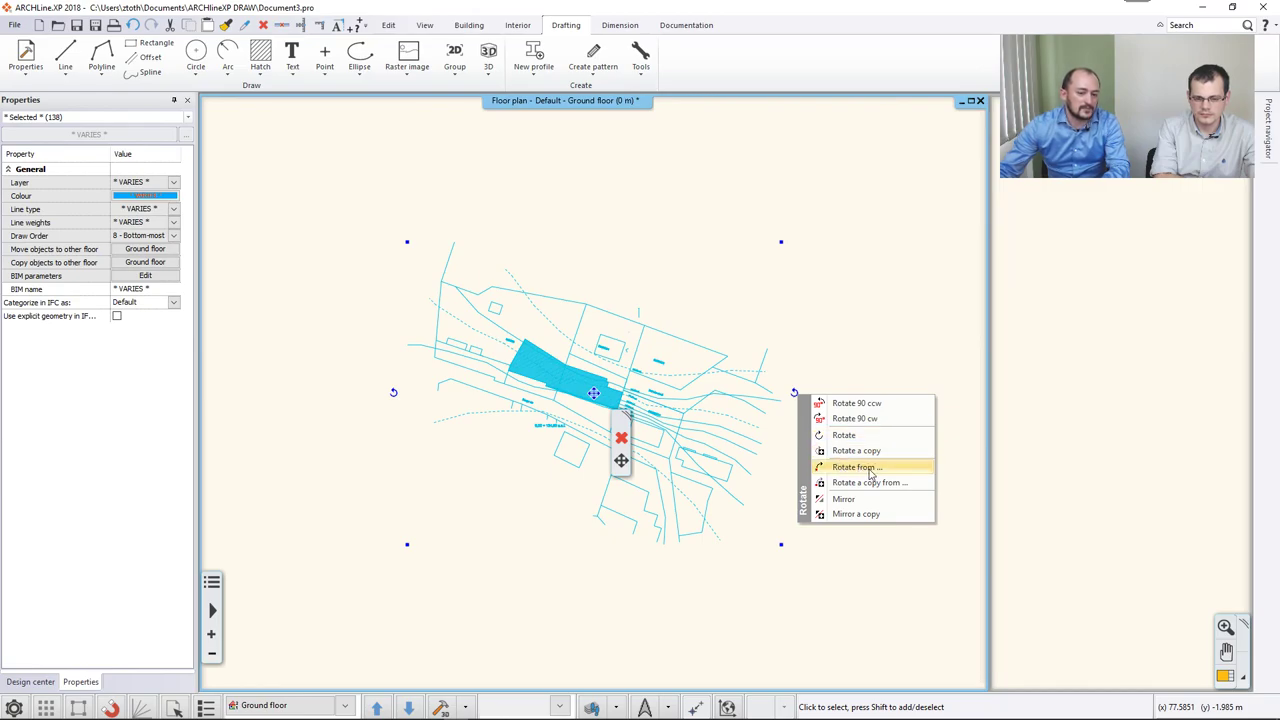
pyautogui.click(856, 467)
pyautogui.scroll(6, 880, 460)
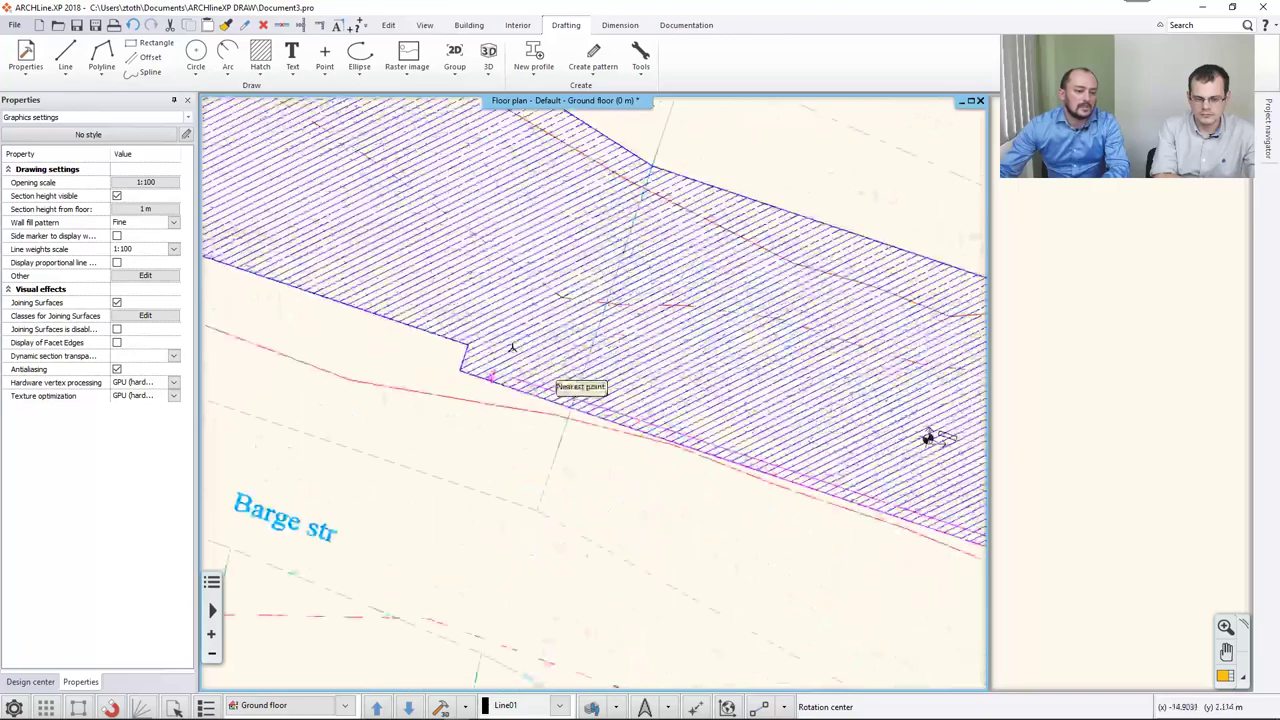
pyautogui.click(567, 402)
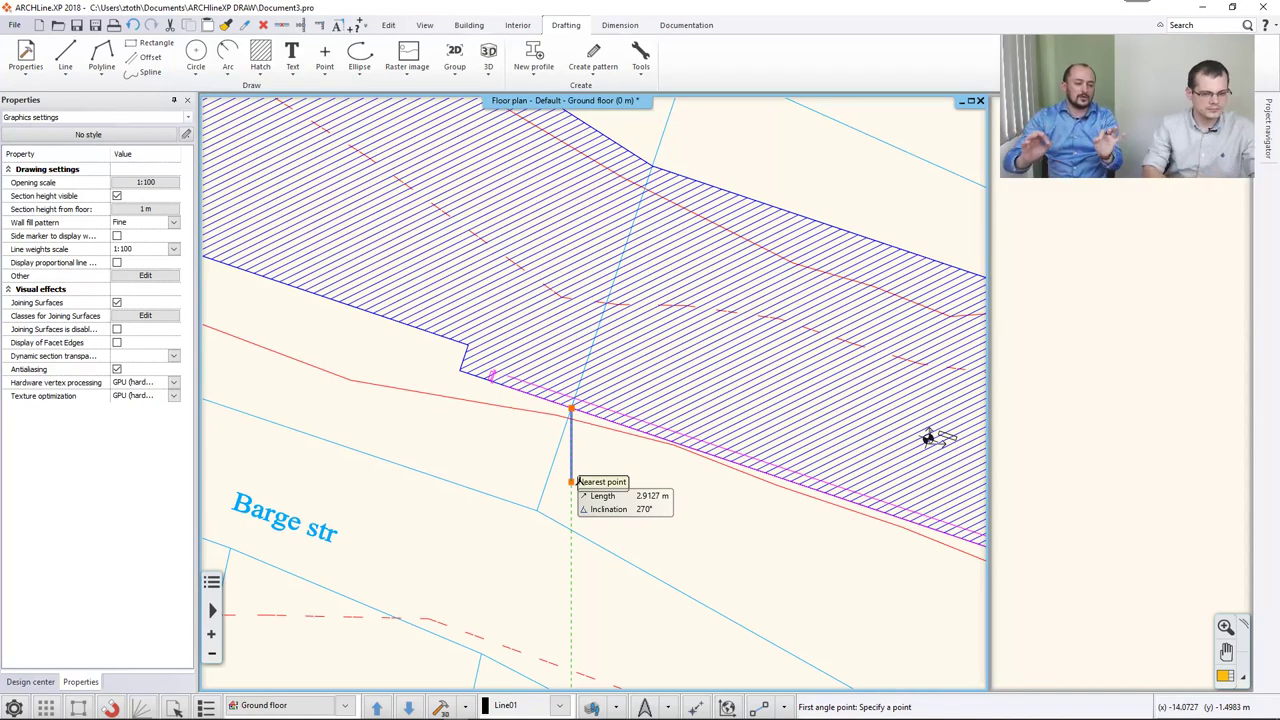
pyautogui.moveTo(955, 535); pyautogui.dragTo(665, 483, button='middle')
pyautogui.scroll(-1, 665, 483)
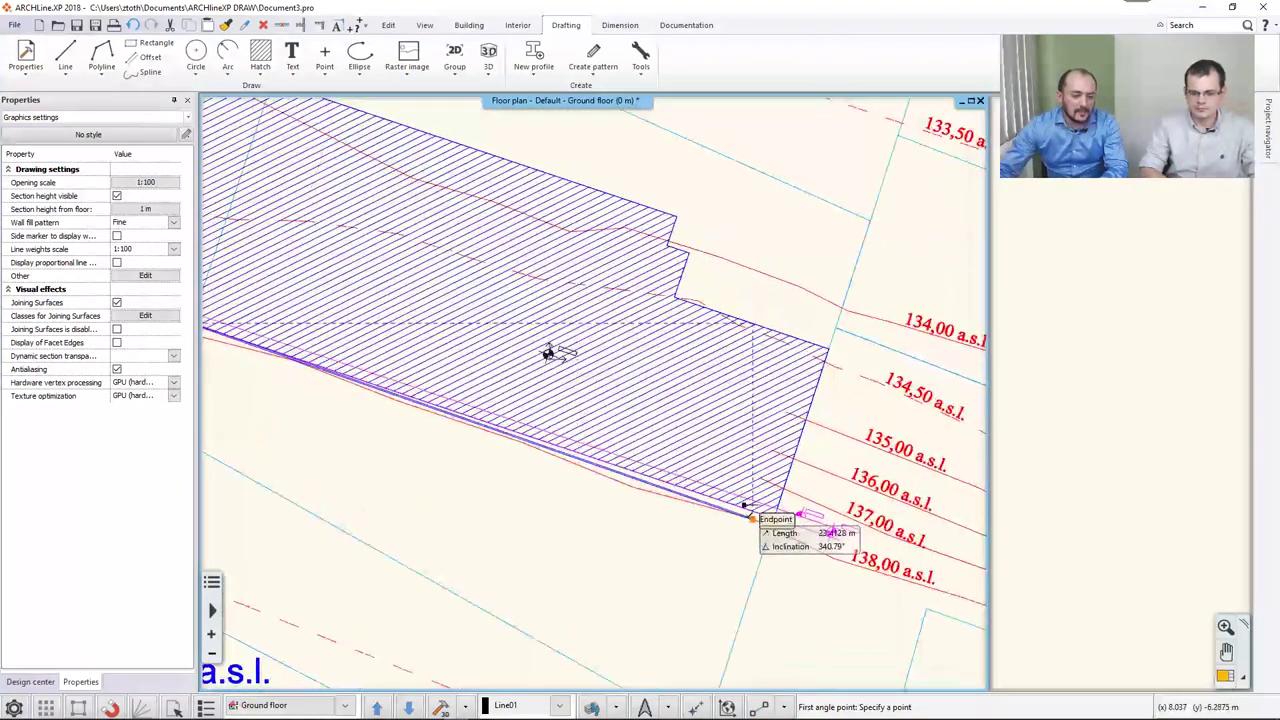
pyautogui.click(774, 516)
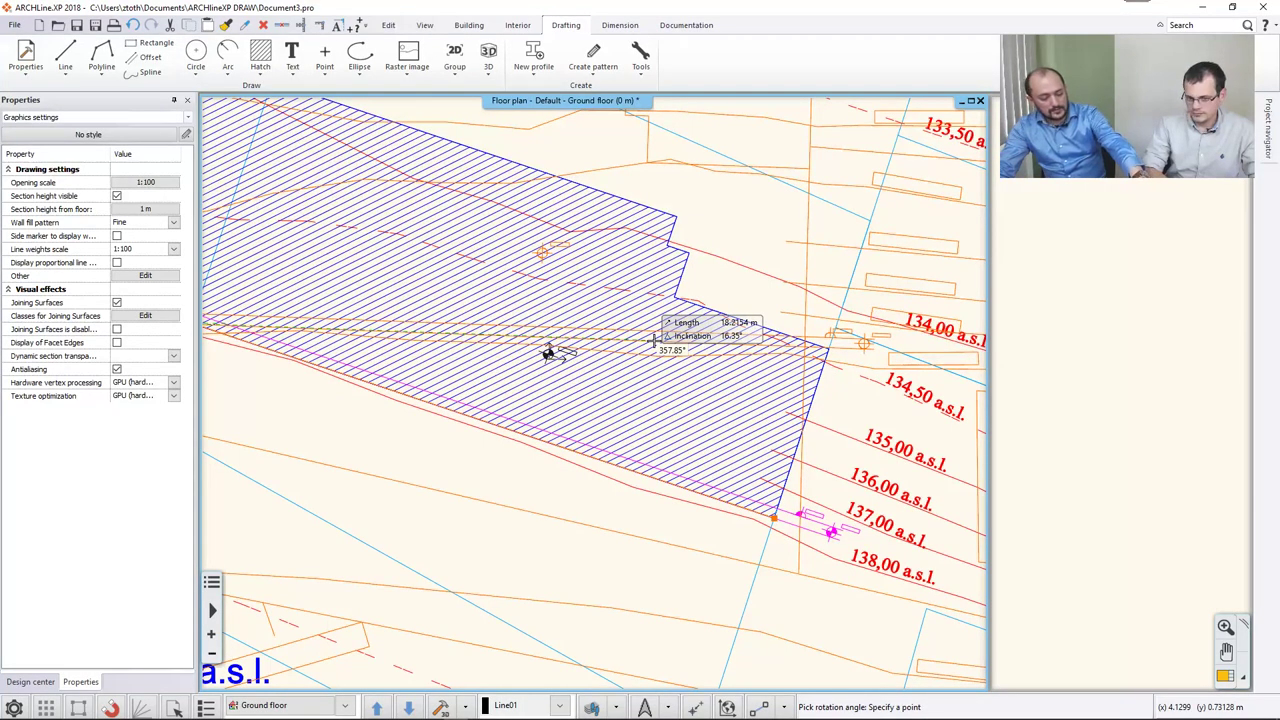
pyautogui.click(655, 340)
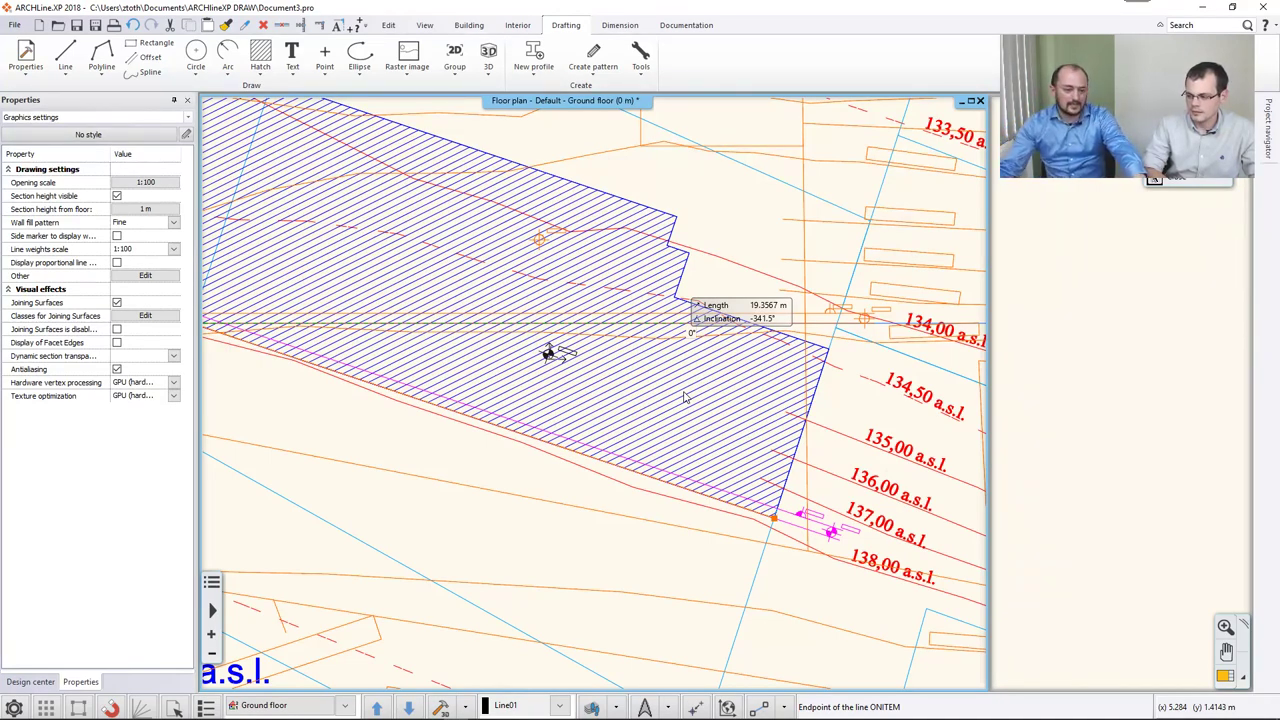
pyautogui.press('Escape')
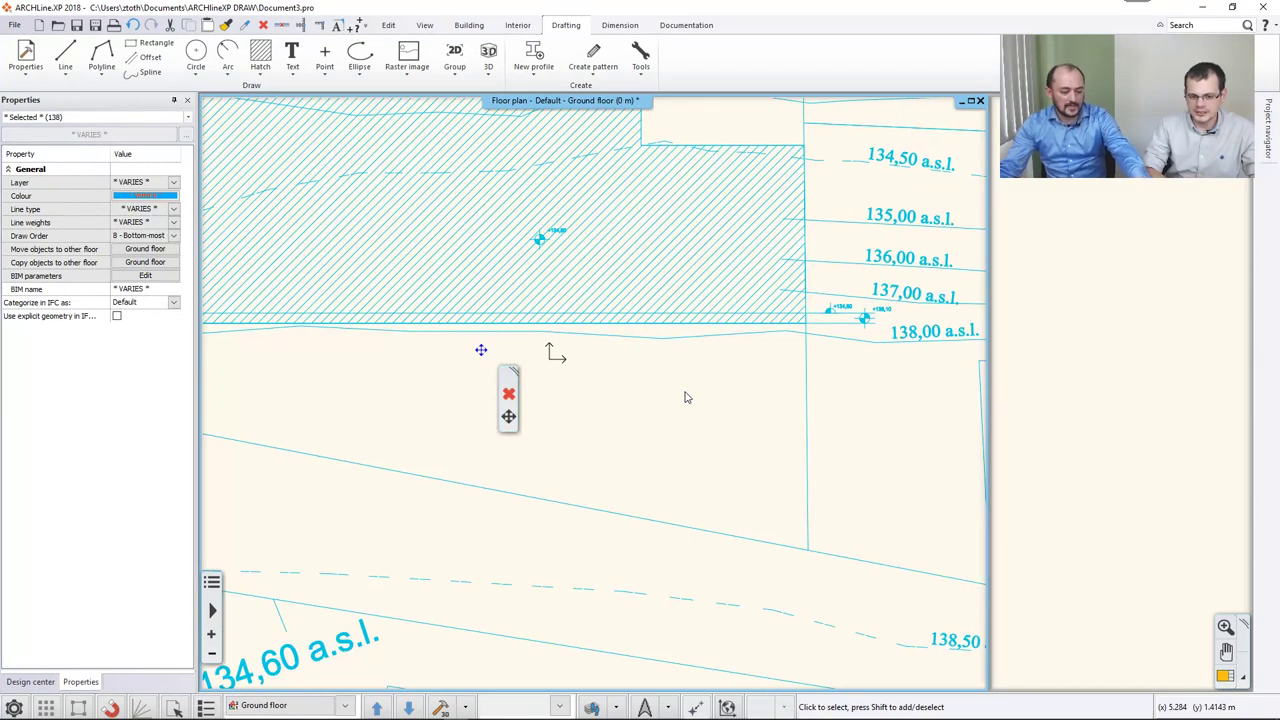
pyautogui.press('Escape')
pyautogui.scroll(-5, 646, 408)
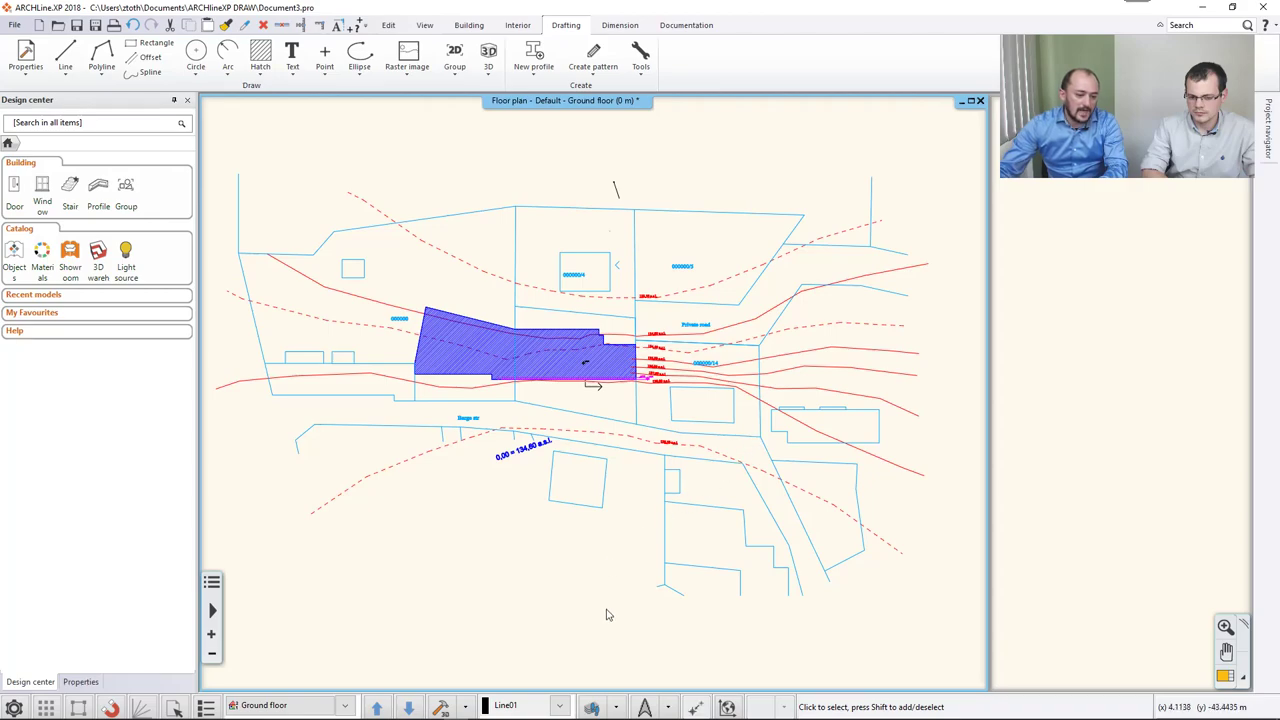
# Use Layer Walk to isolate _TERRAIN_LINES, leaving only the red contours from 133,50 to 138,00.
pyautogui.click(616, 706)
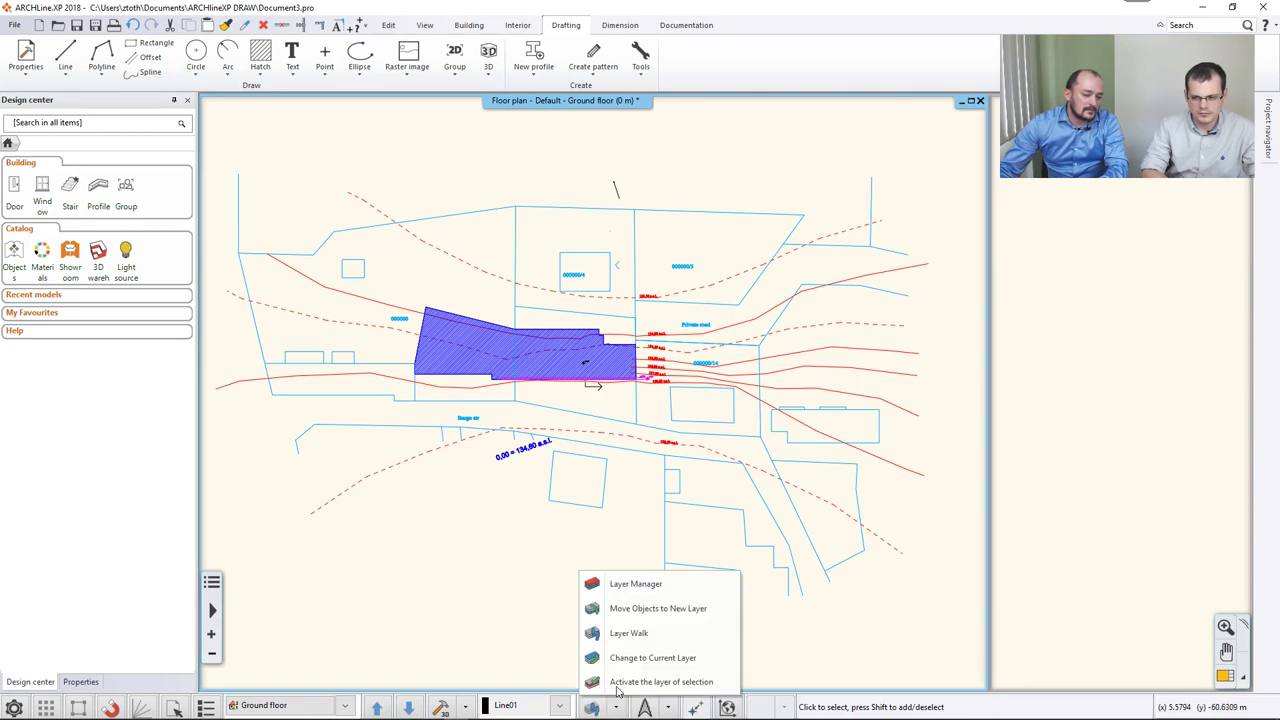
pyautogui.click(617, 708)
pyautogui.click(617, 708)
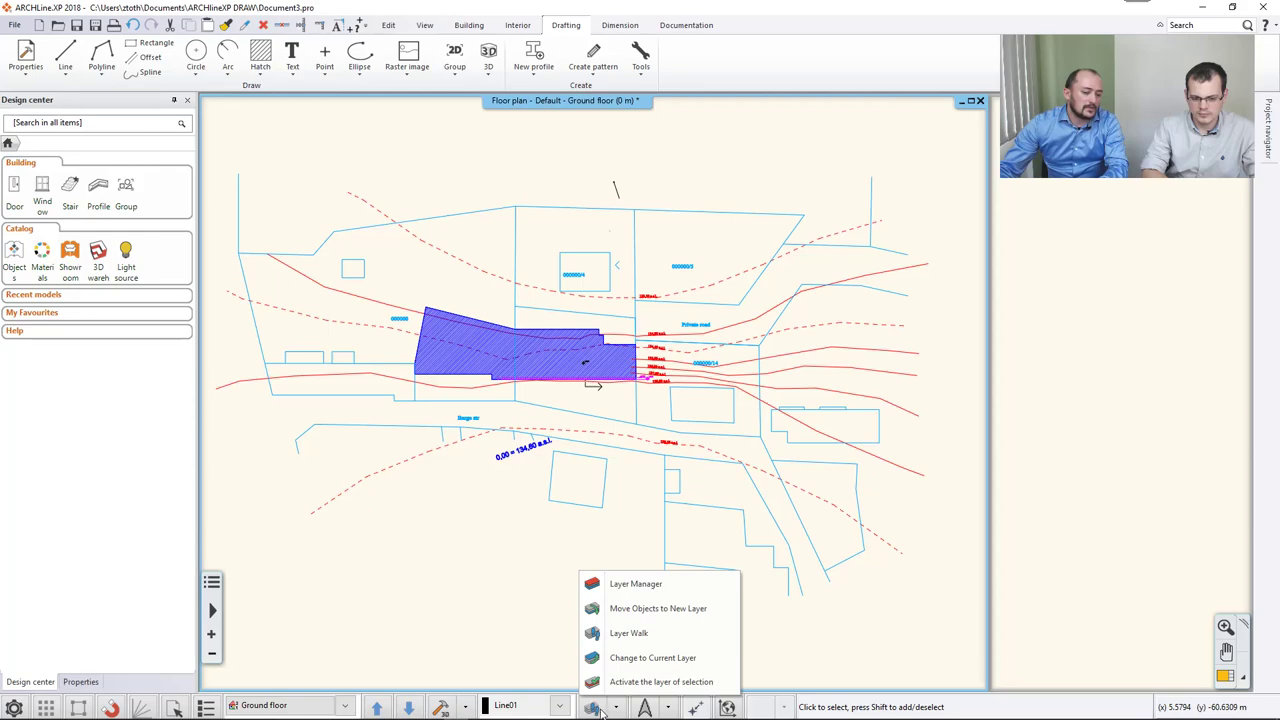
pyautogui.click(624, 634)
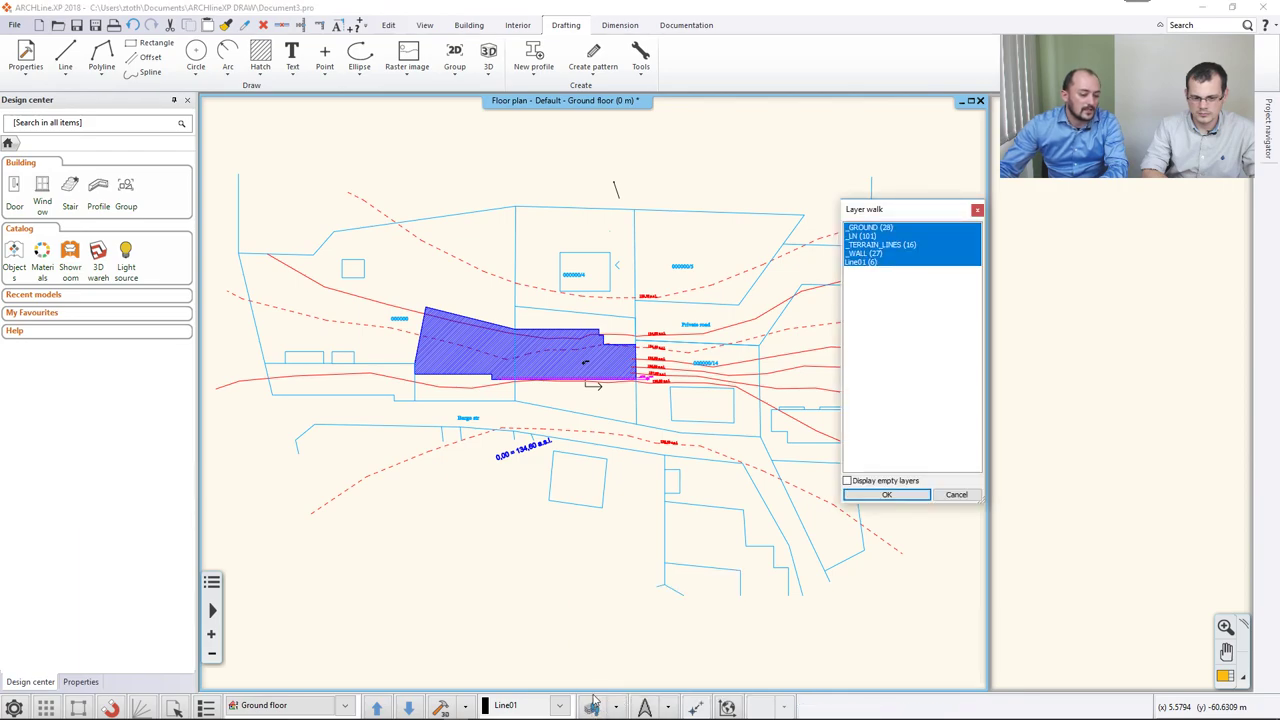
pyautogui.click(879, 245)
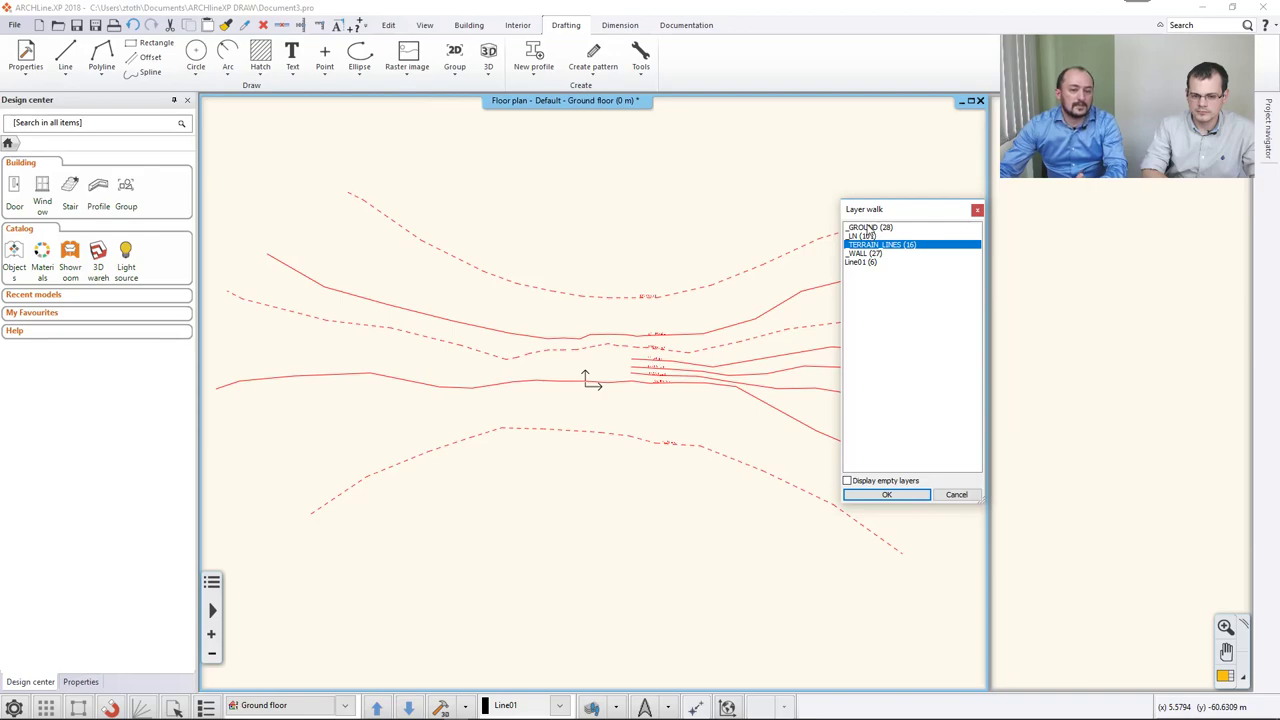
pyautogui.click(868, 236)
pyautogui.click(868, 253)
pyautogui.click(868, 262)
pyautogui.click(850, 246)
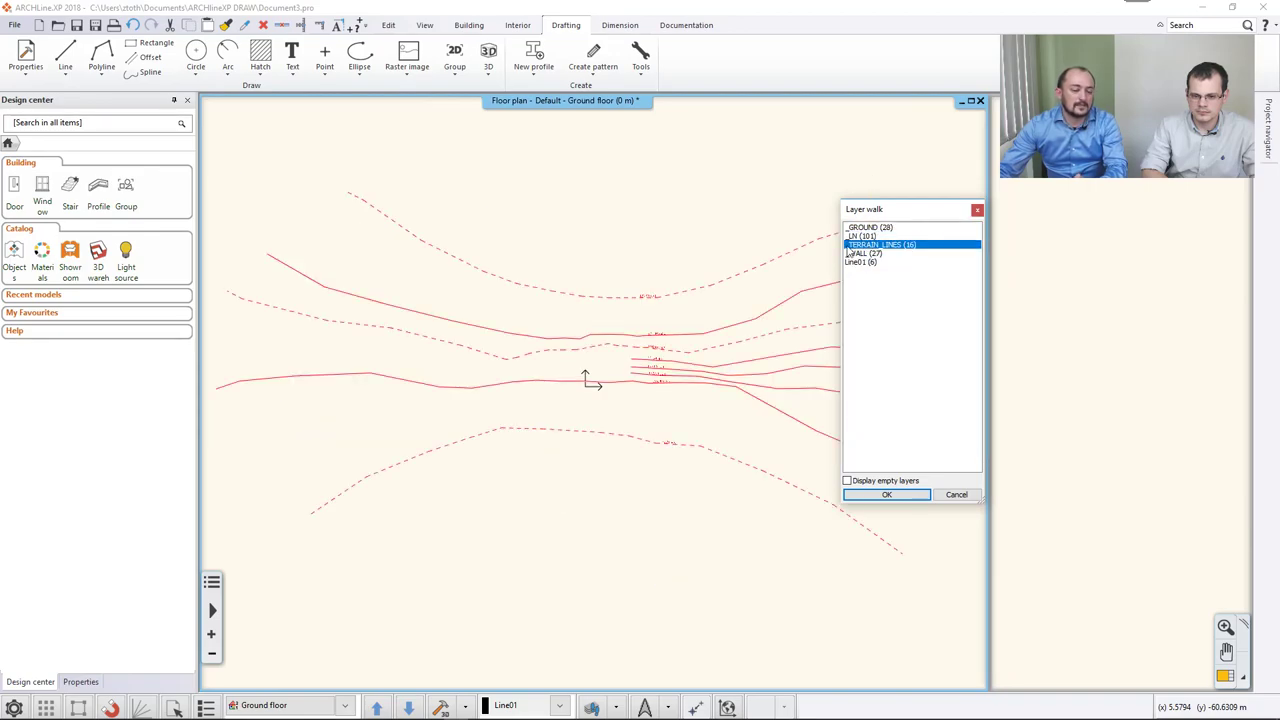
pyautogui.click(876, 494)
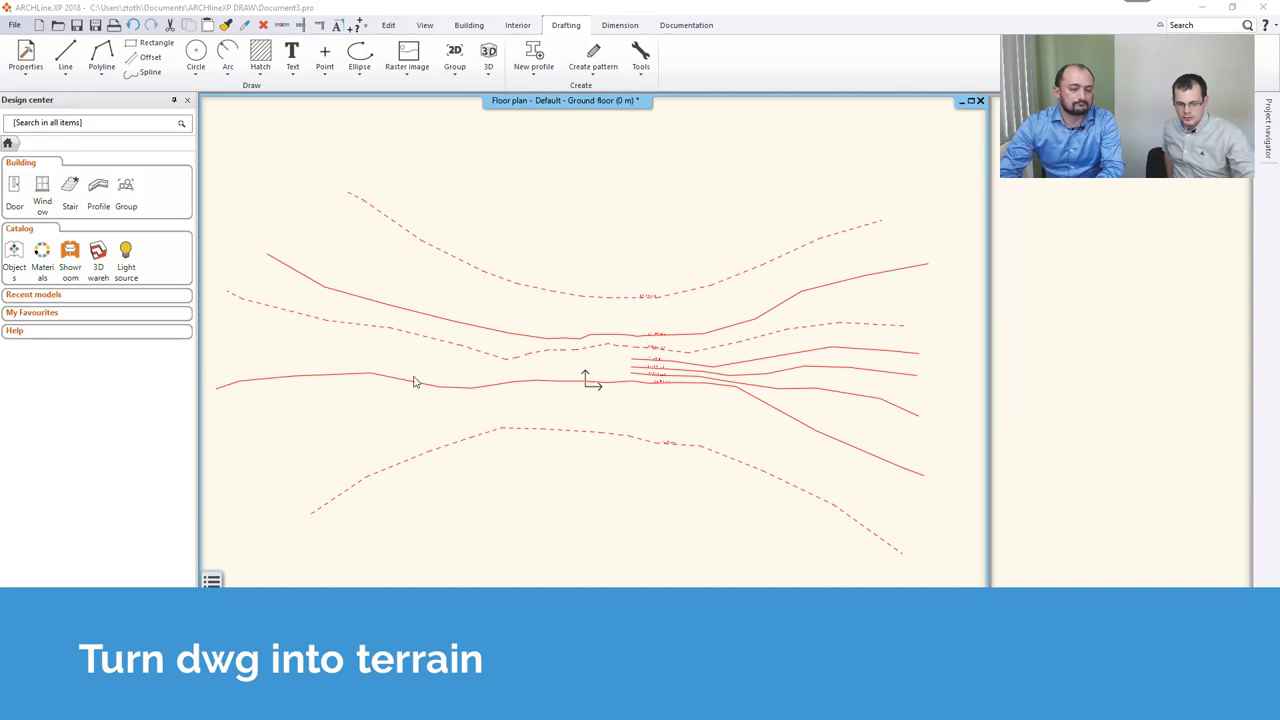
pyautogui.scroll(4, 680, 355)
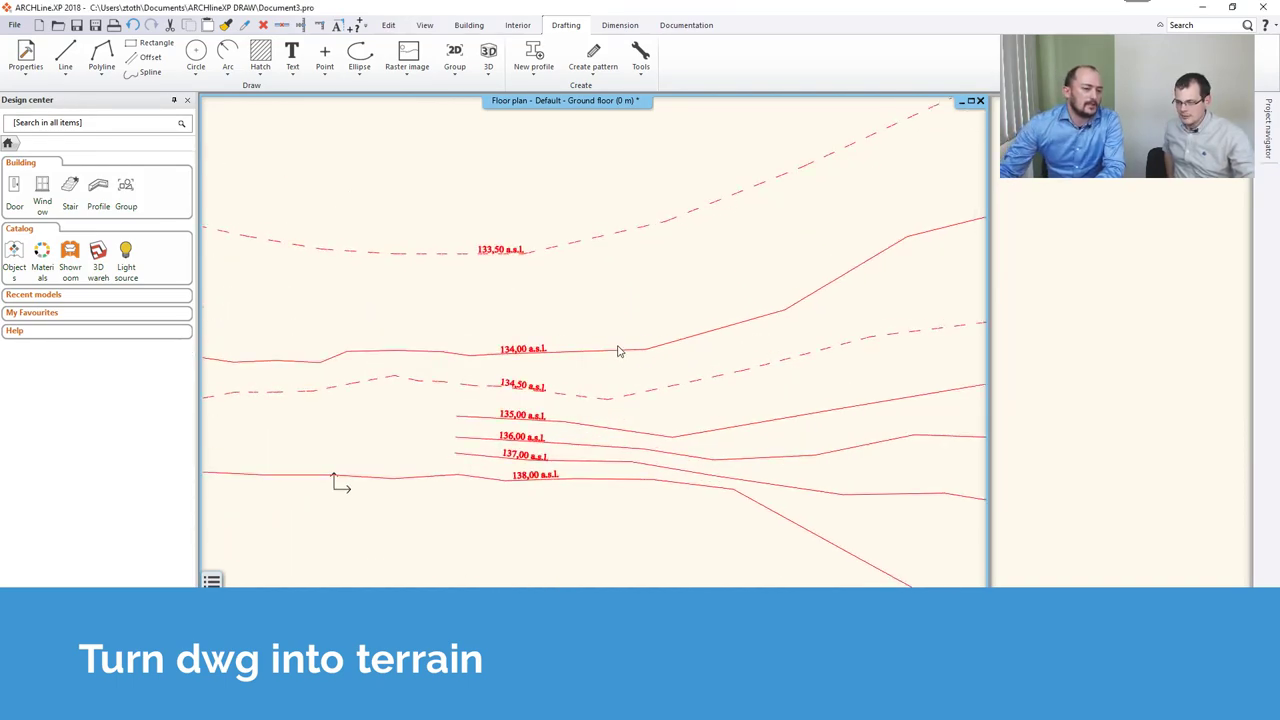
# Start a Normal terrain on layer Terrain01 using Terrain > Create > Create by points.
pyautogui.scroll(2, 548, 284)
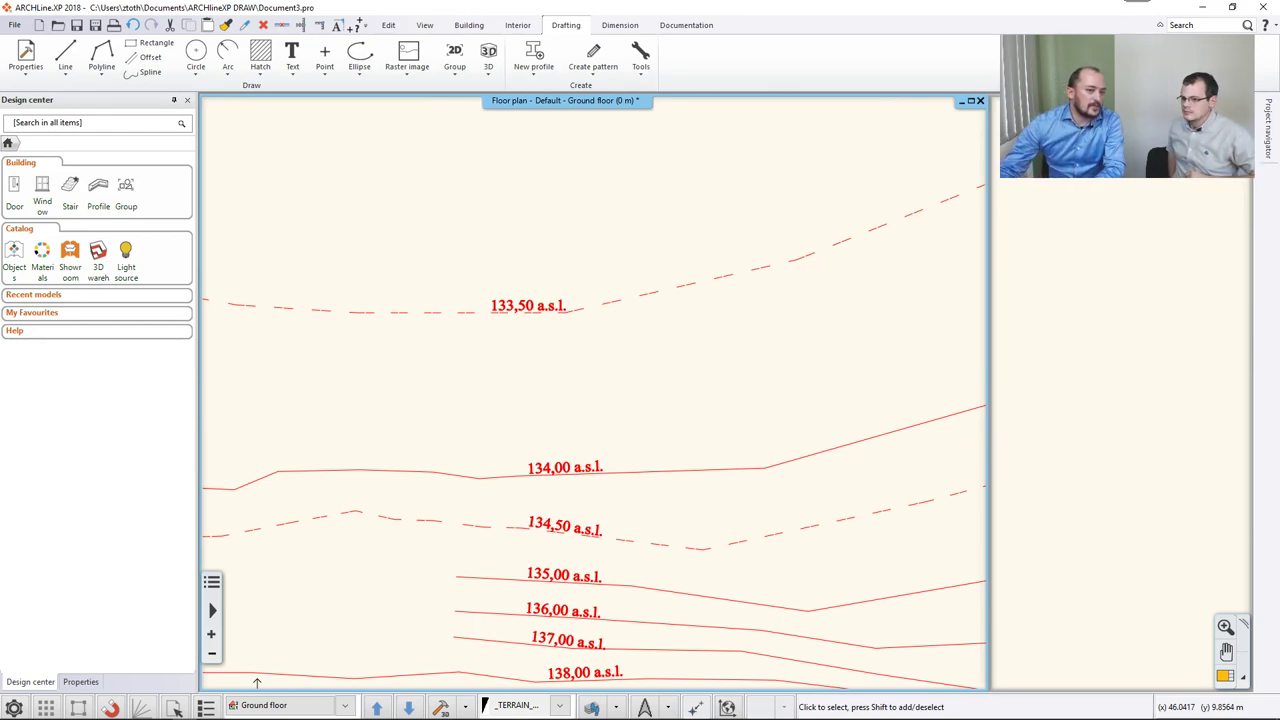
pyautogui.click(472, 27)
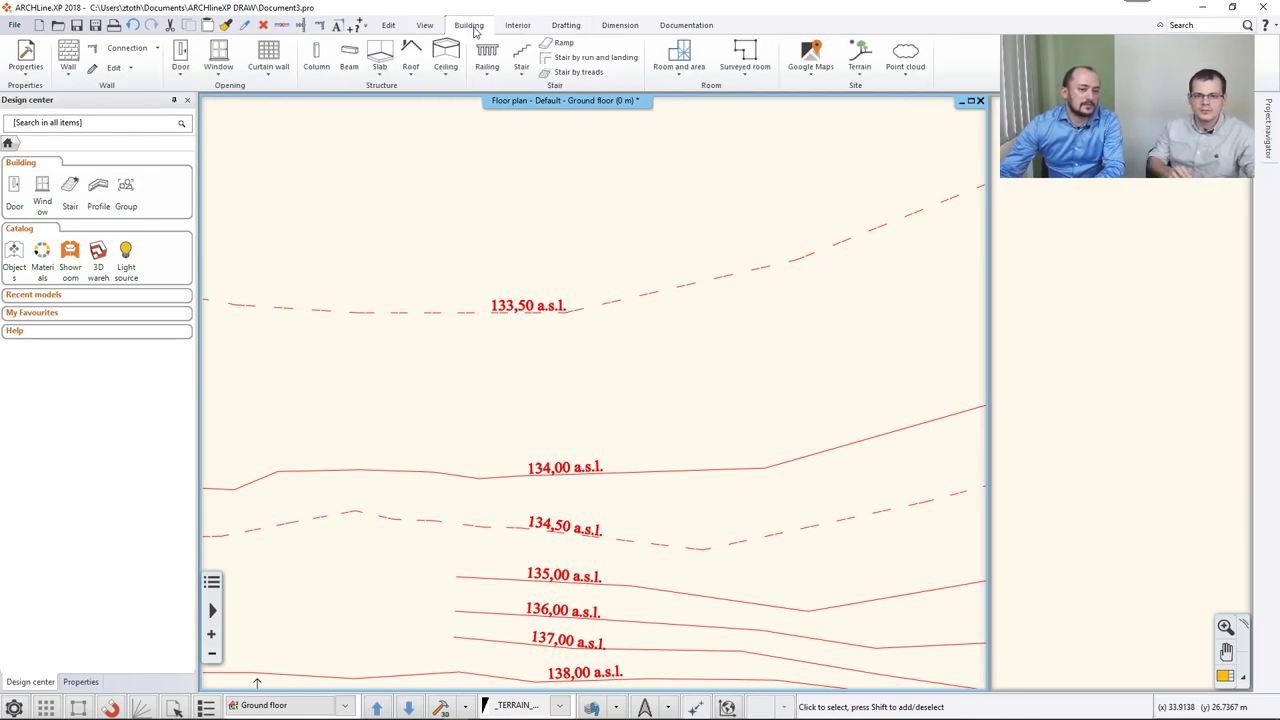
pyautogui.click(858, 78)
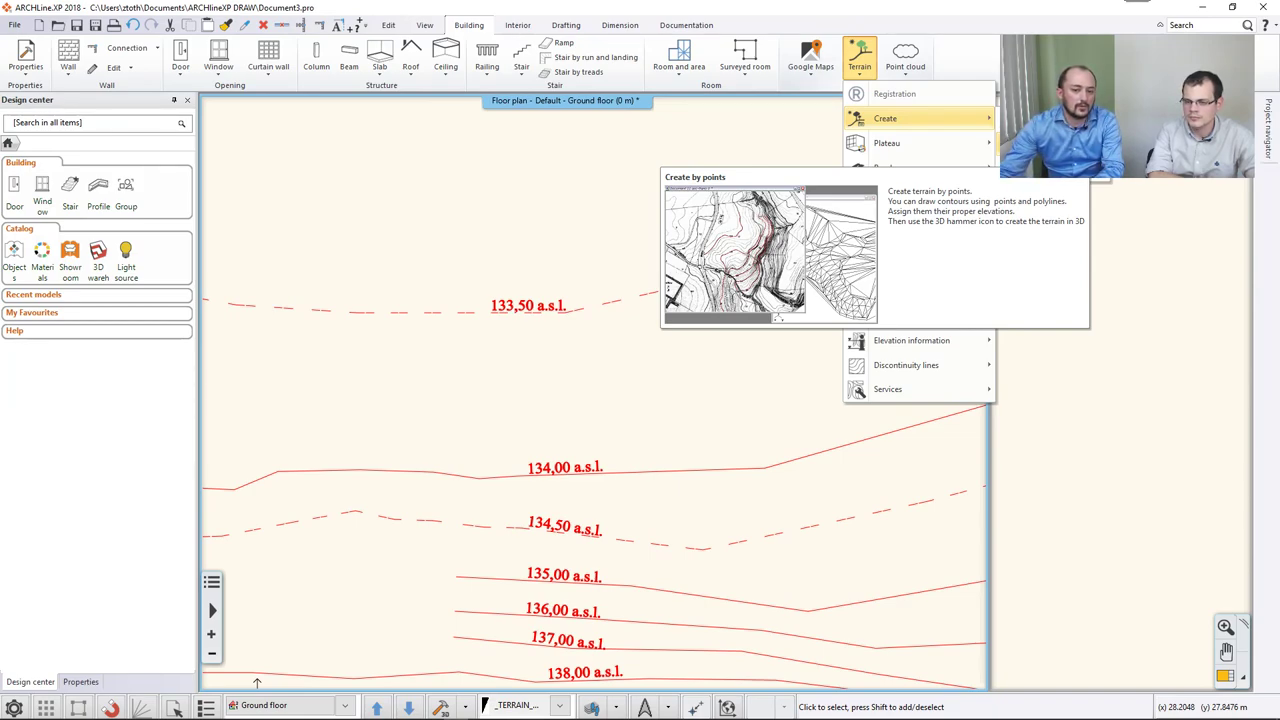
pyautogui.click(885, 118)
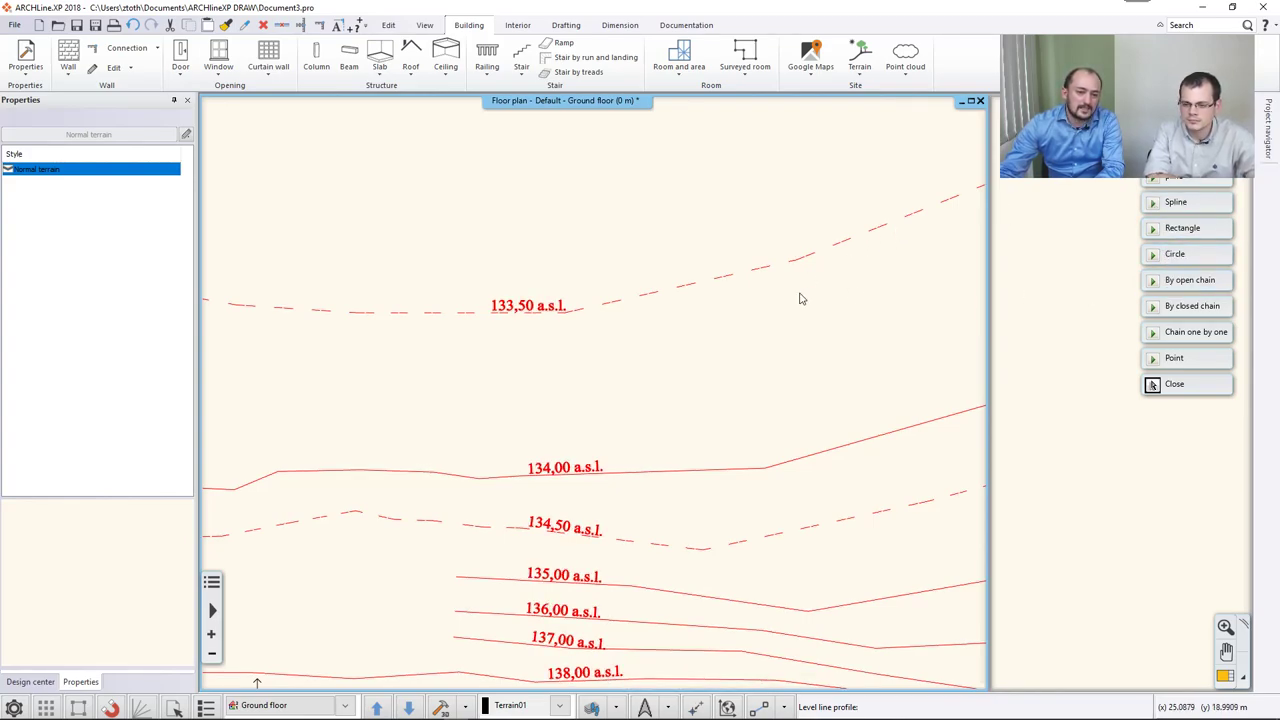
# Choose By open chain and set the first two contours as level lines at 133.5 and 134 m.
pyautogui.scroll(-5, 800, 296)
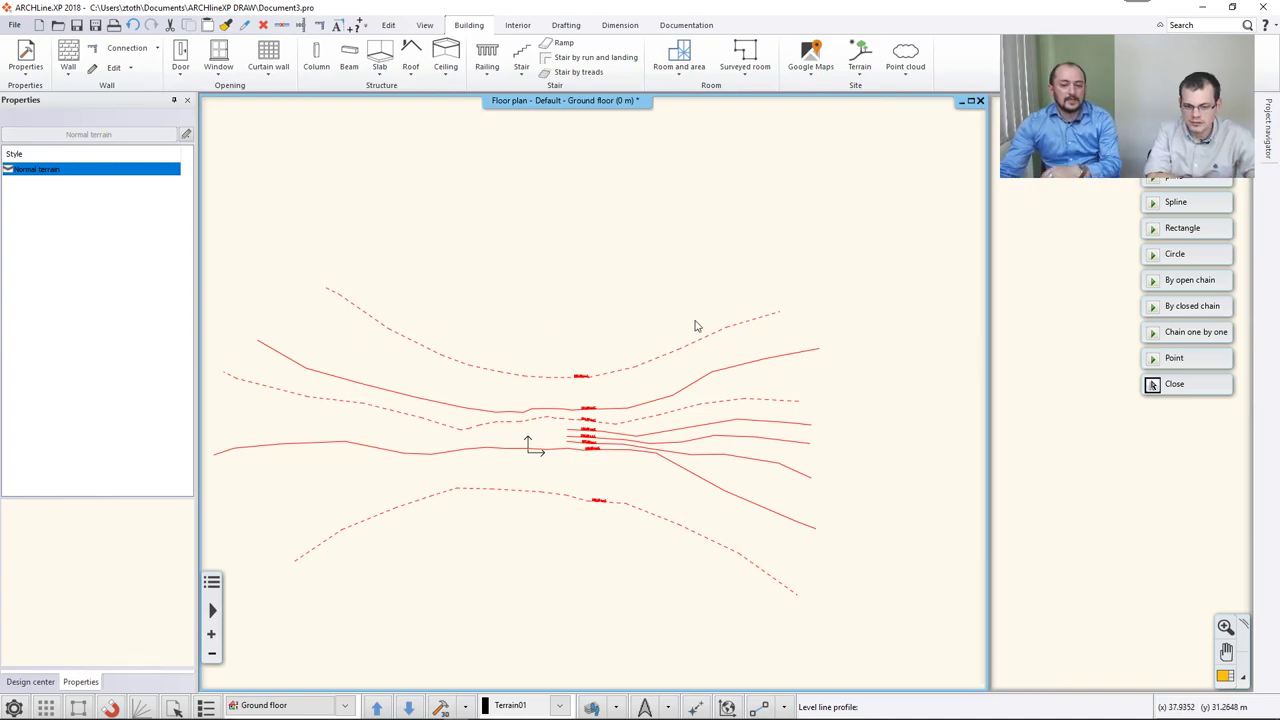
pyautogui.click(1182, 284)
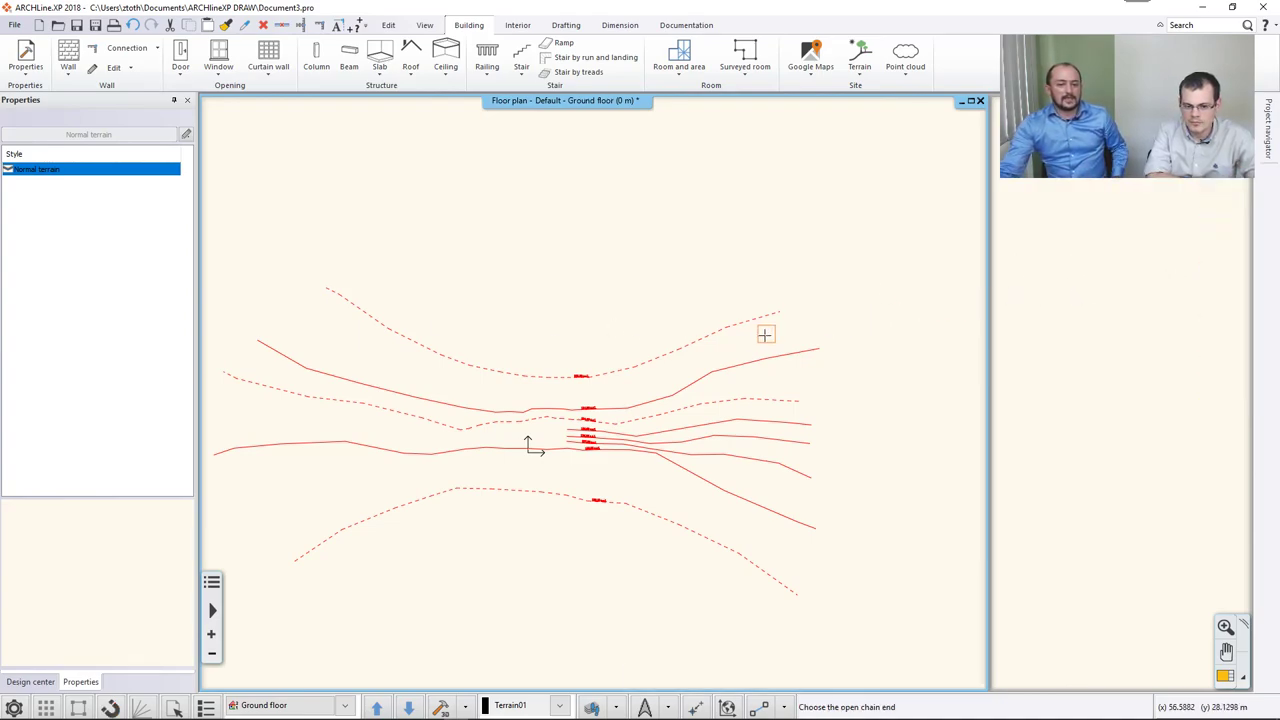
pyautogui.scroll(4, 645, 360)
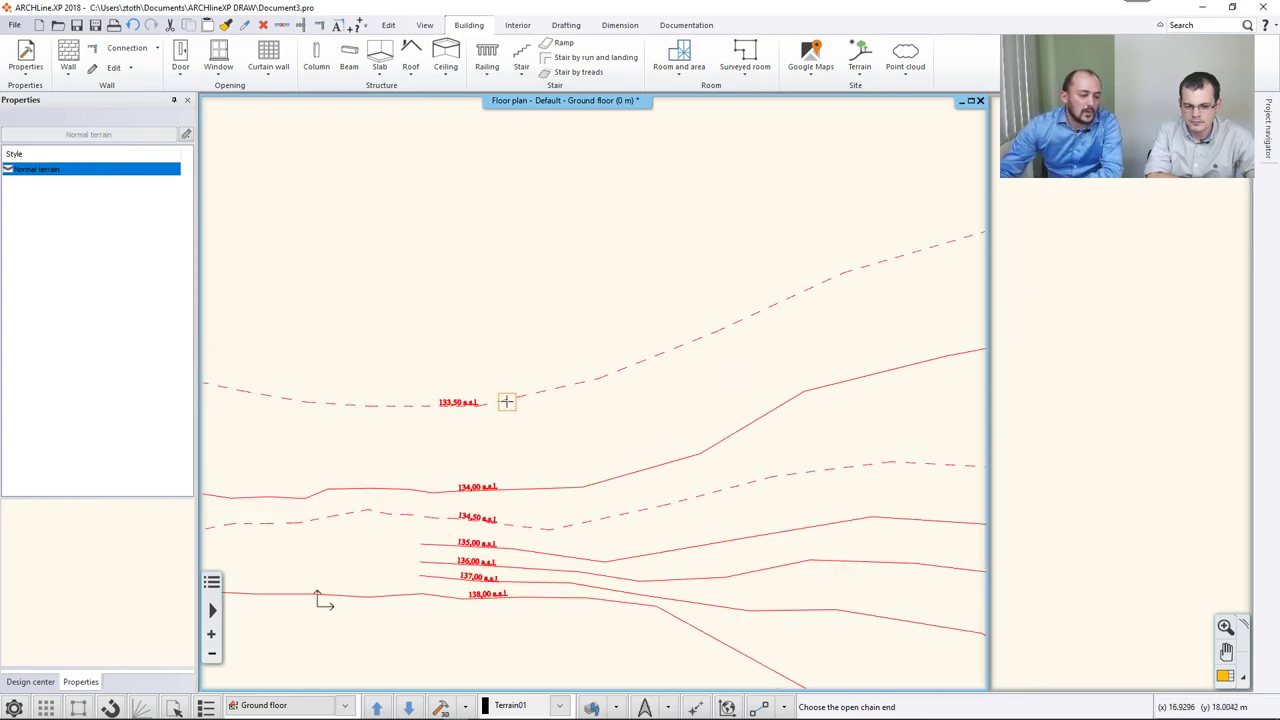
pyautogui.moveTo(506, 403); pyautogui.dragTo(597, 363, button='middle')
pyautogui.click(575, 378)
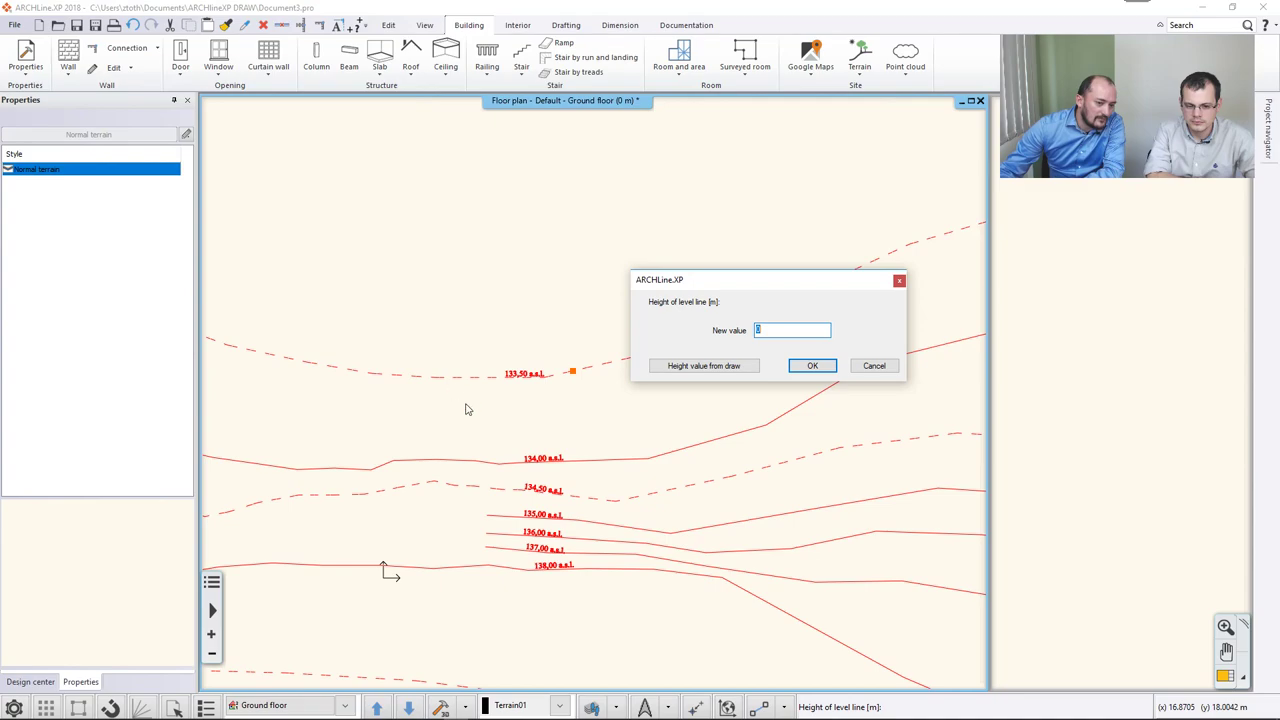
pyautogui.moveTo(806, 327); pyautogui.dragTo(700, 329)
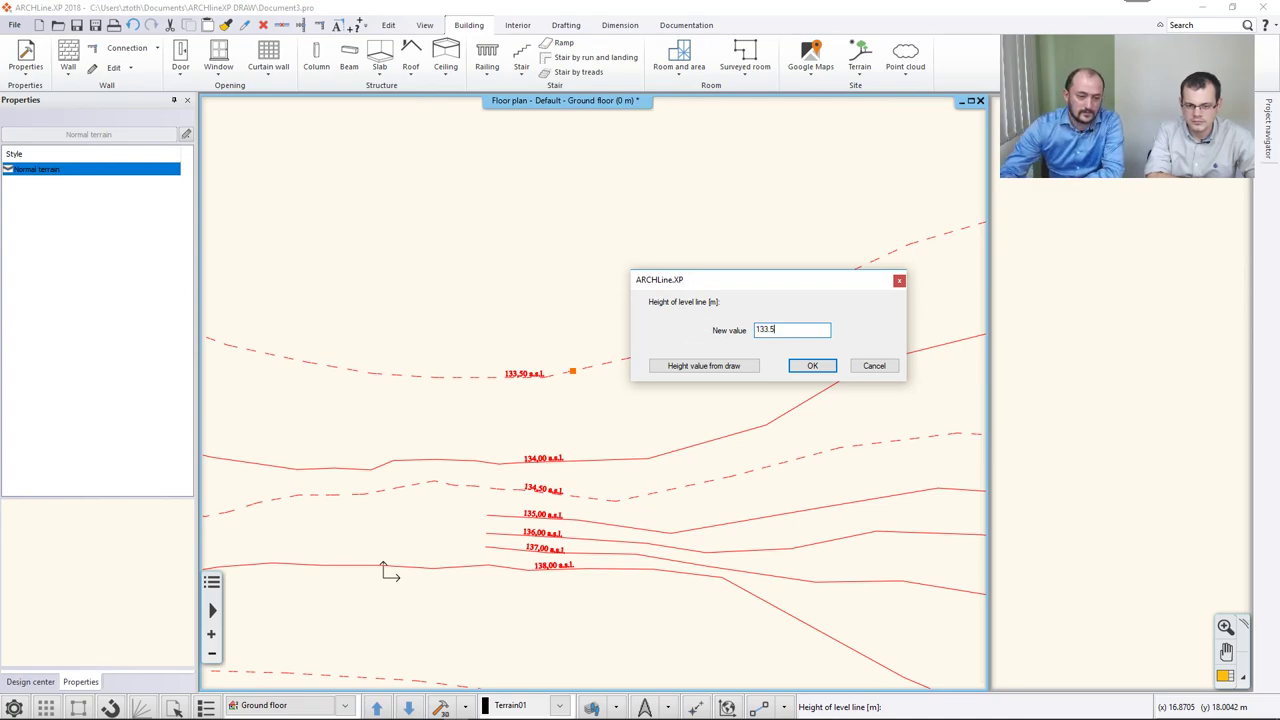
pyautogui.press('Return')
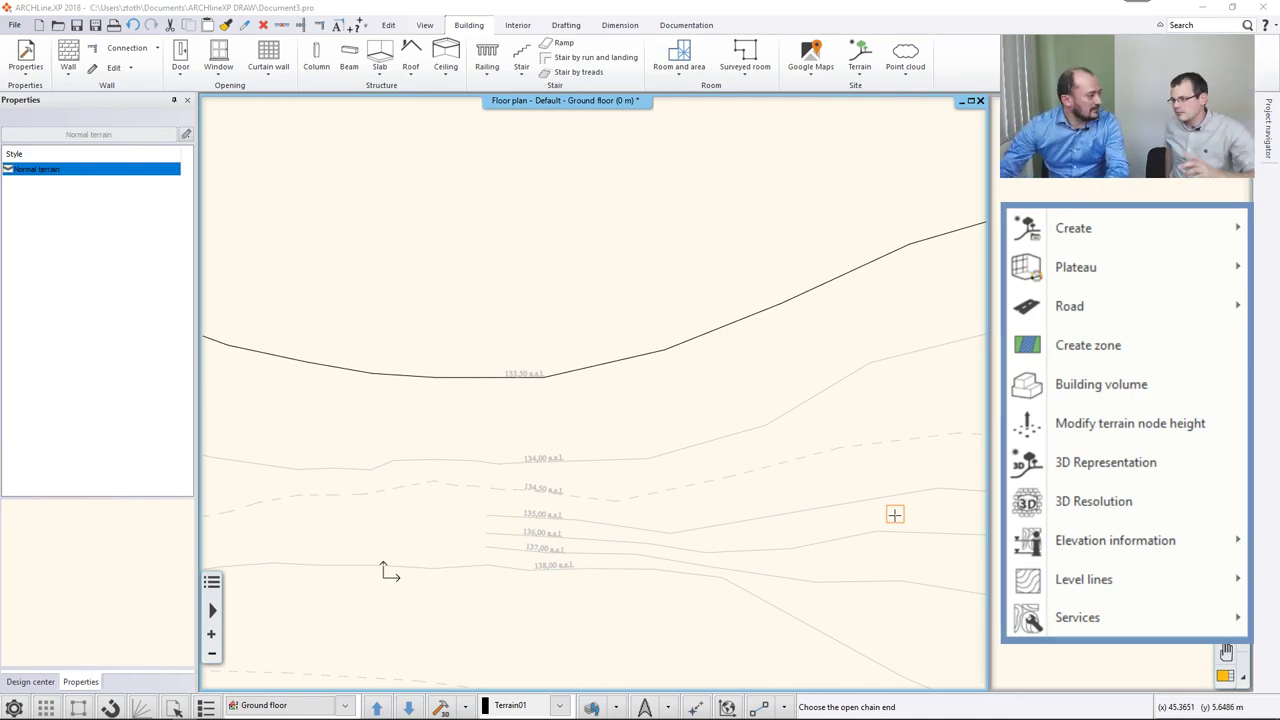
pyautogui.scroll(3, 680, 480)
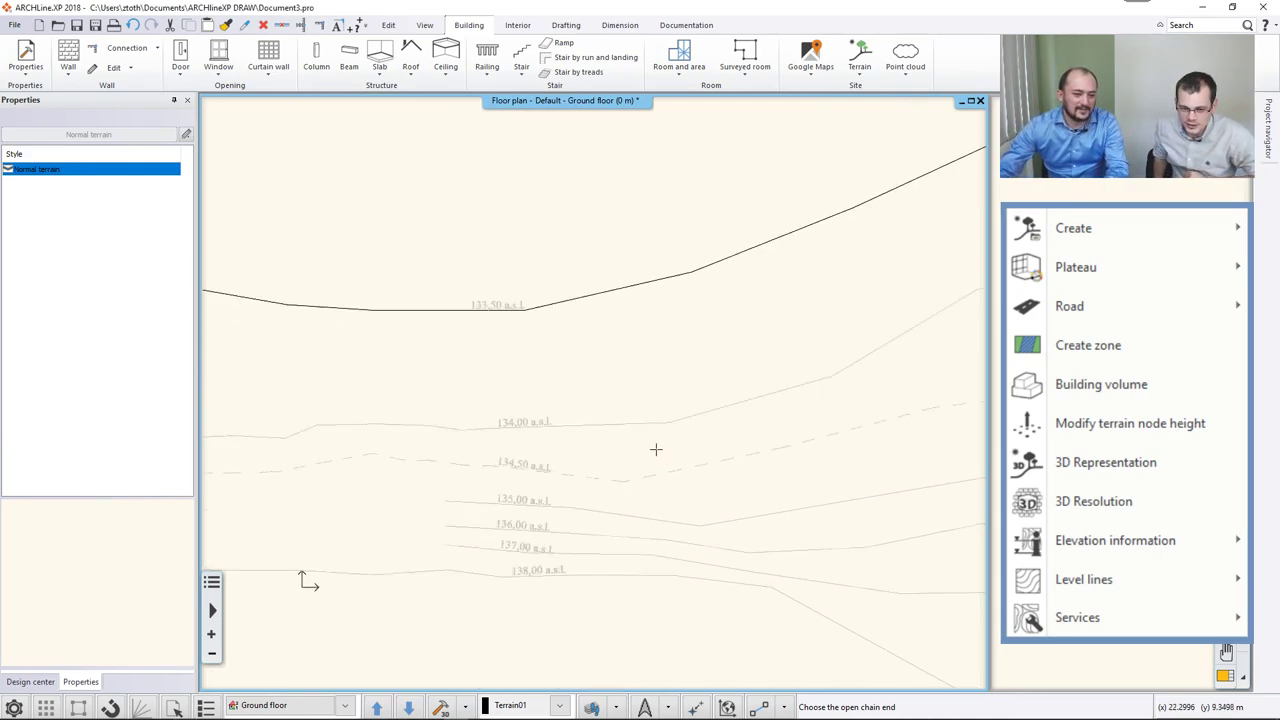
pyautogui.click(577, 416)
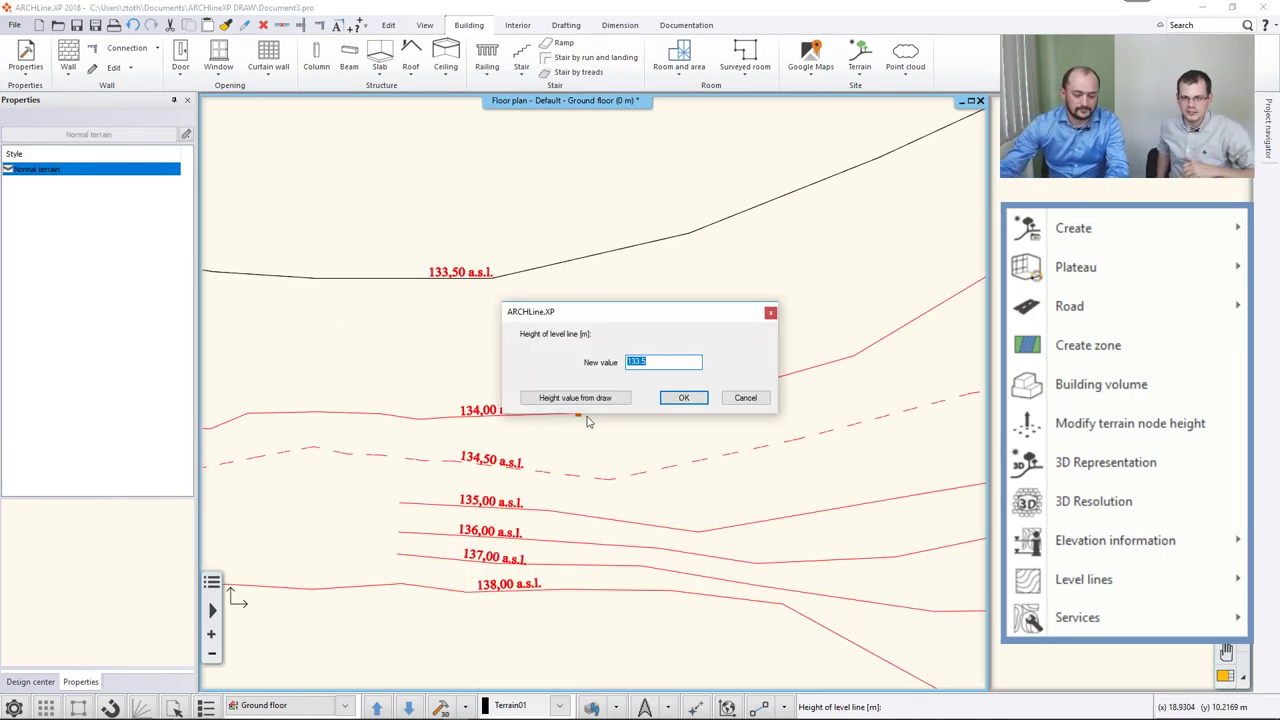
pyautogui.write('134')
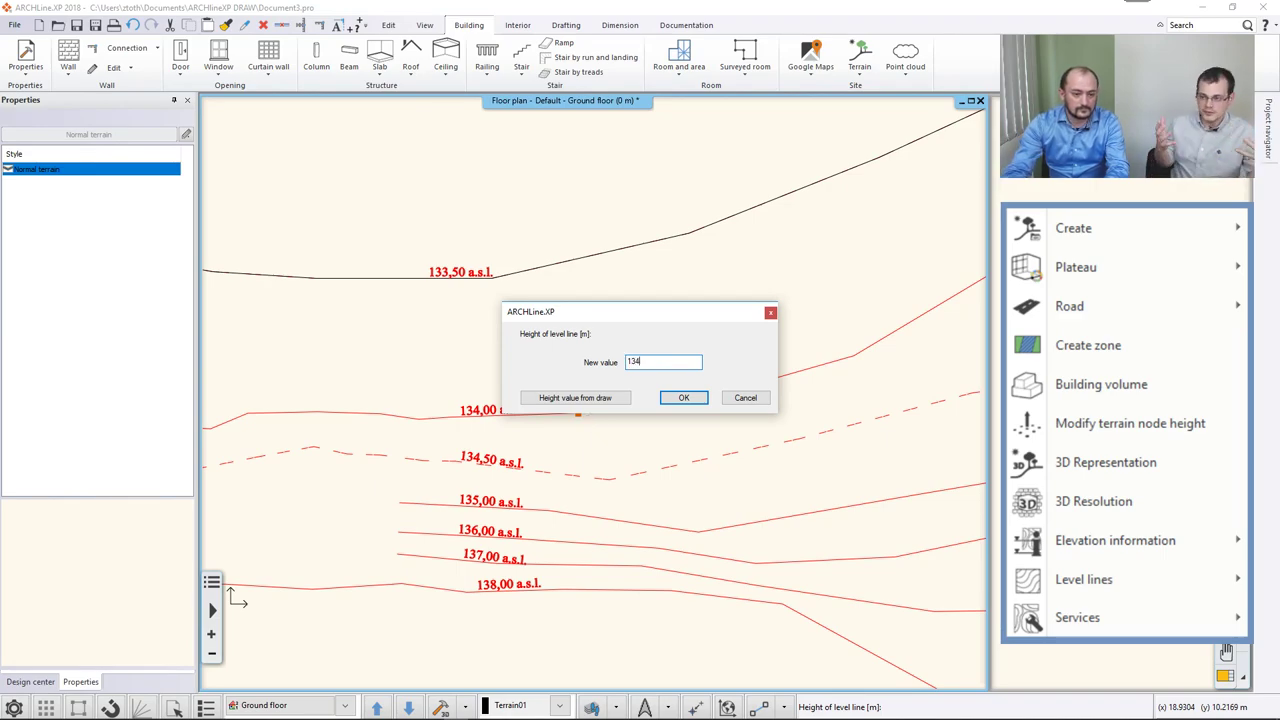
pyautogui.press('Return')
# Assign the 134.5, 135 and 136 m contours as terrain level lines.
pyautogui.click(575, 477)
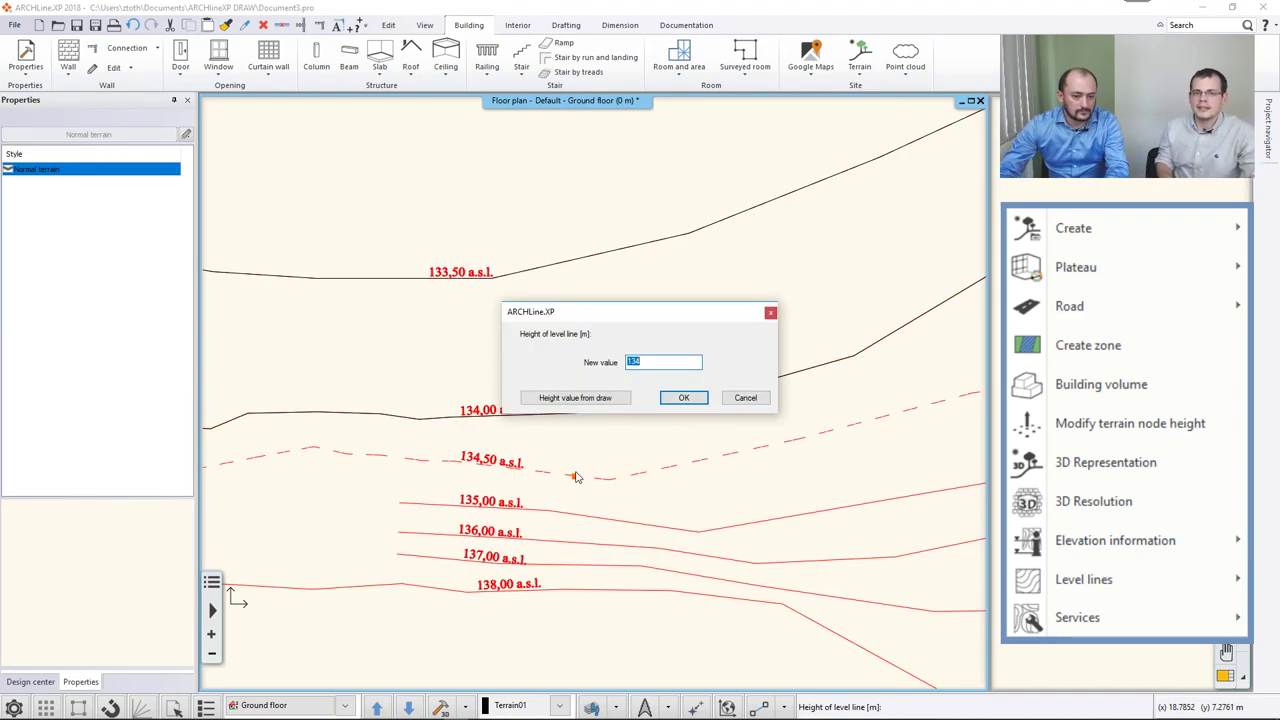
pyautogui.write('134,5')
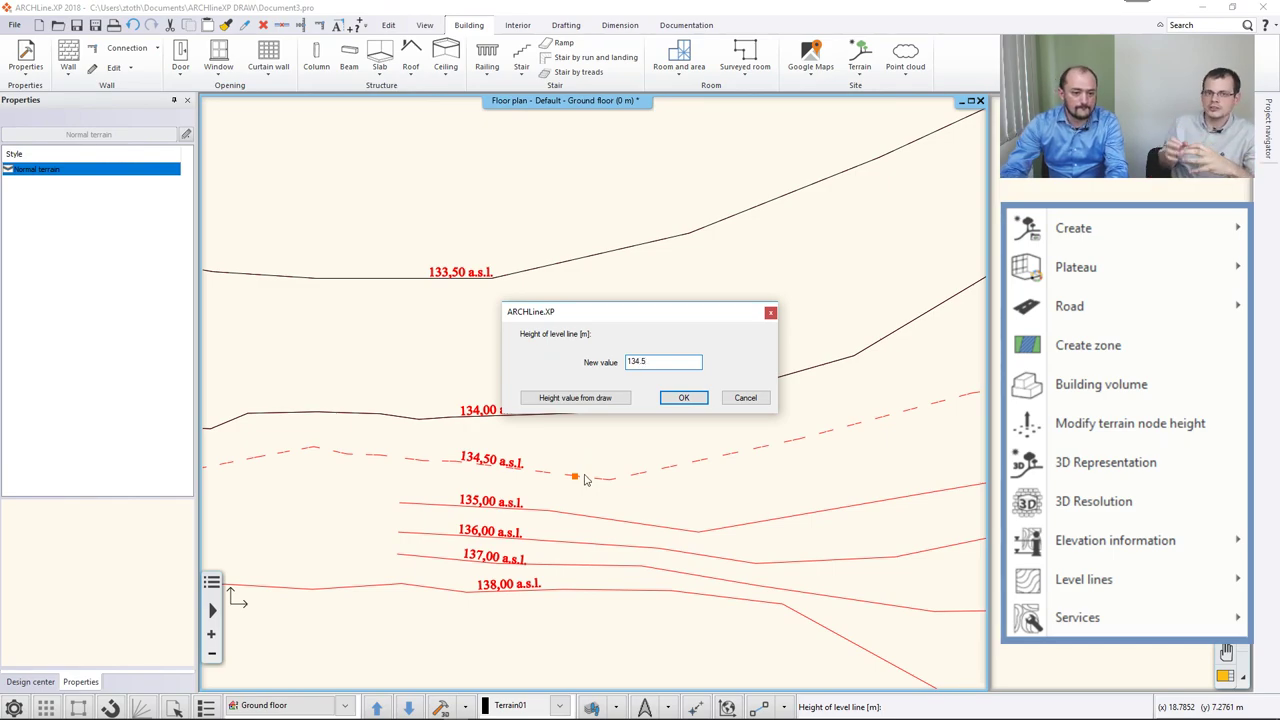
pyautogui.press('Return')
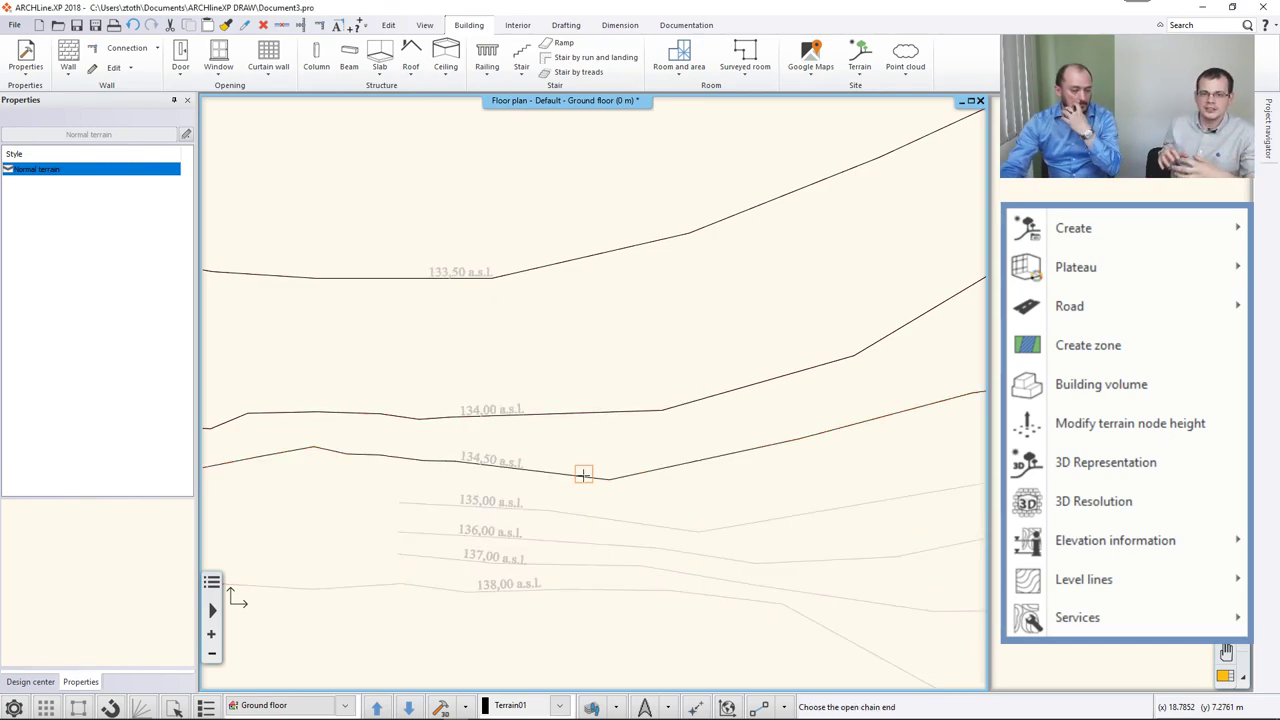
pyautogui.click(577, 516)
pyautogui.write('135')
pyautogui.press('Return')
pyautogui.click(577, 546)
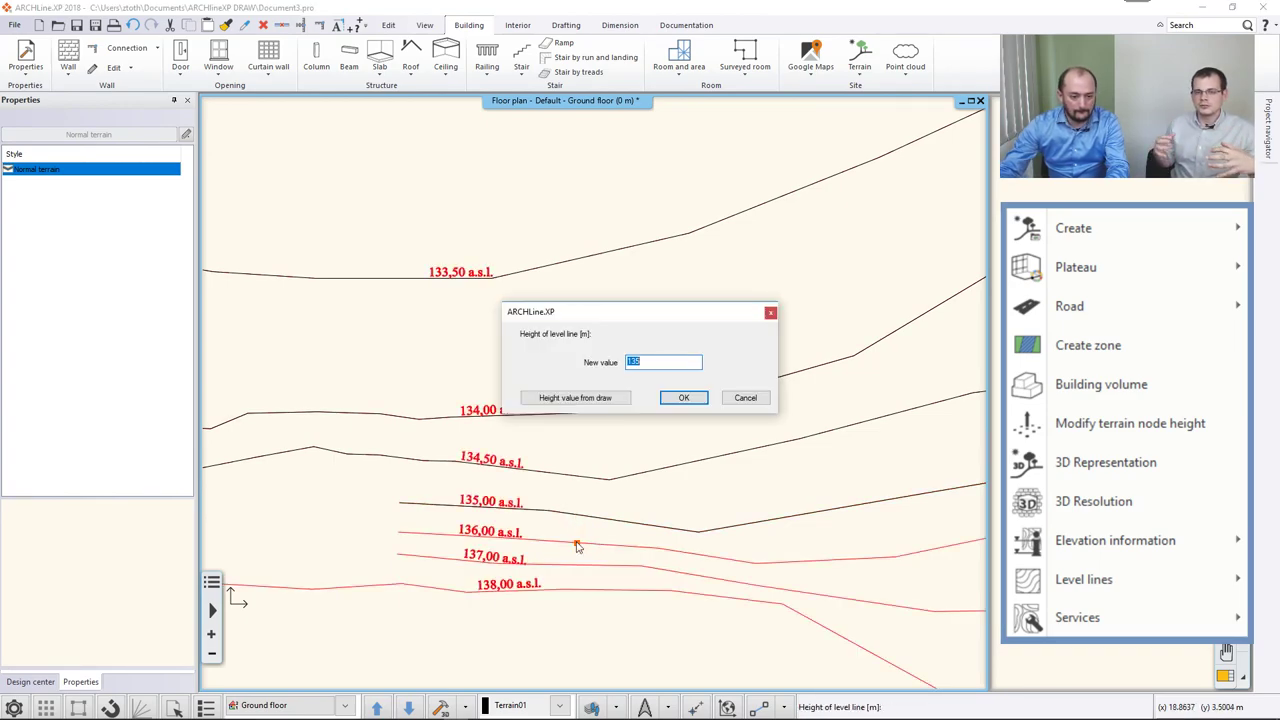
pyautogui.write('136')
pyautogui.press('Return')
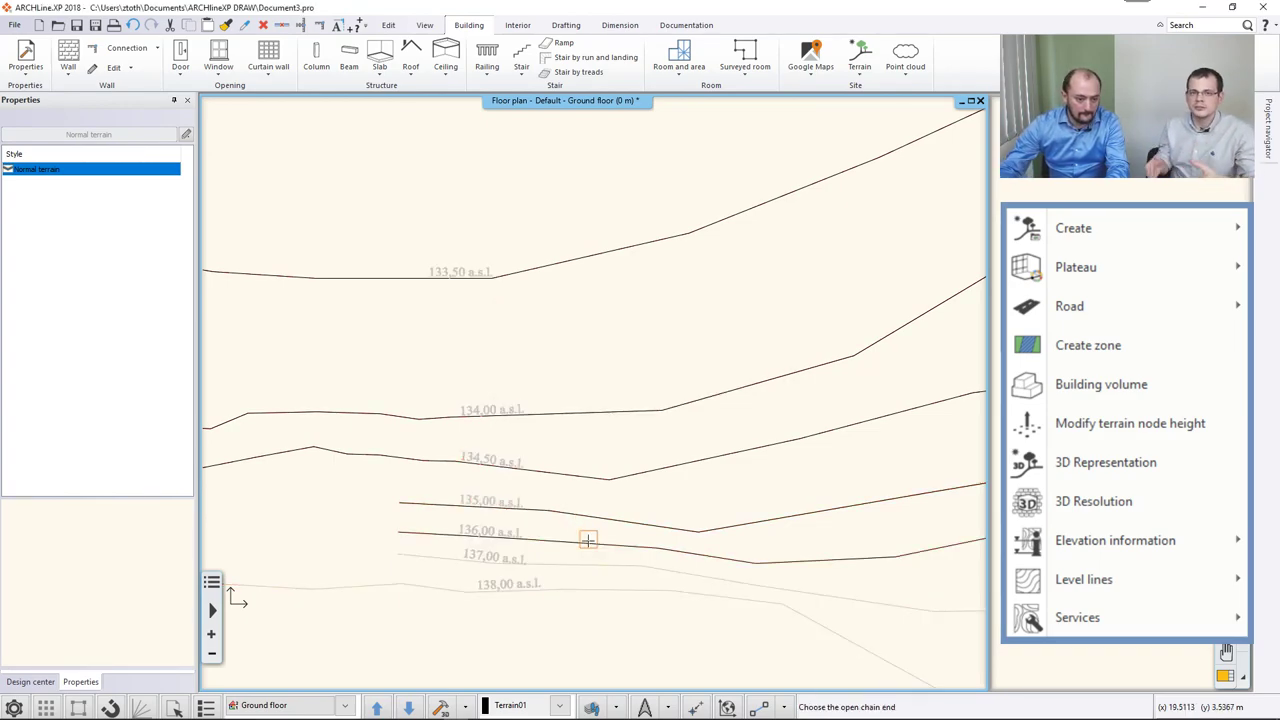
# Assign the 137, 138 and 138.5 m contours as terrain level lines.
pyautogui.click(581, 566)
pyautogui.write('137')
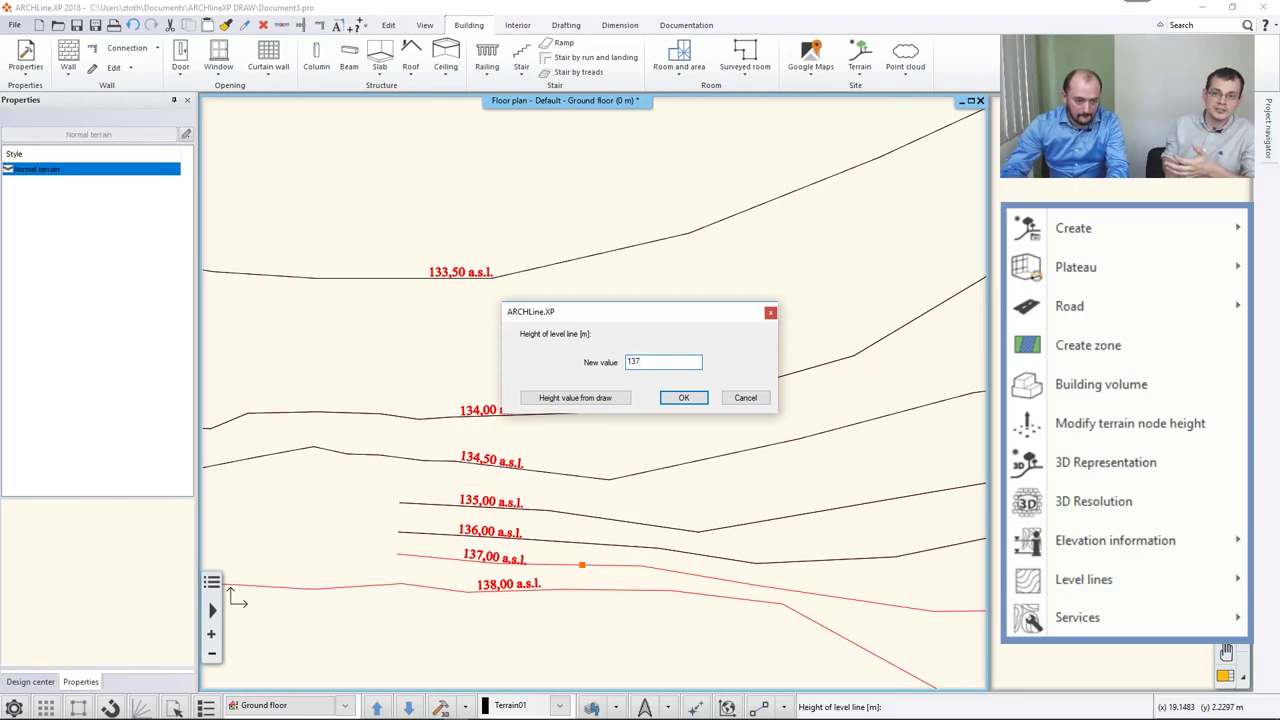
pyautogui.press('Return')
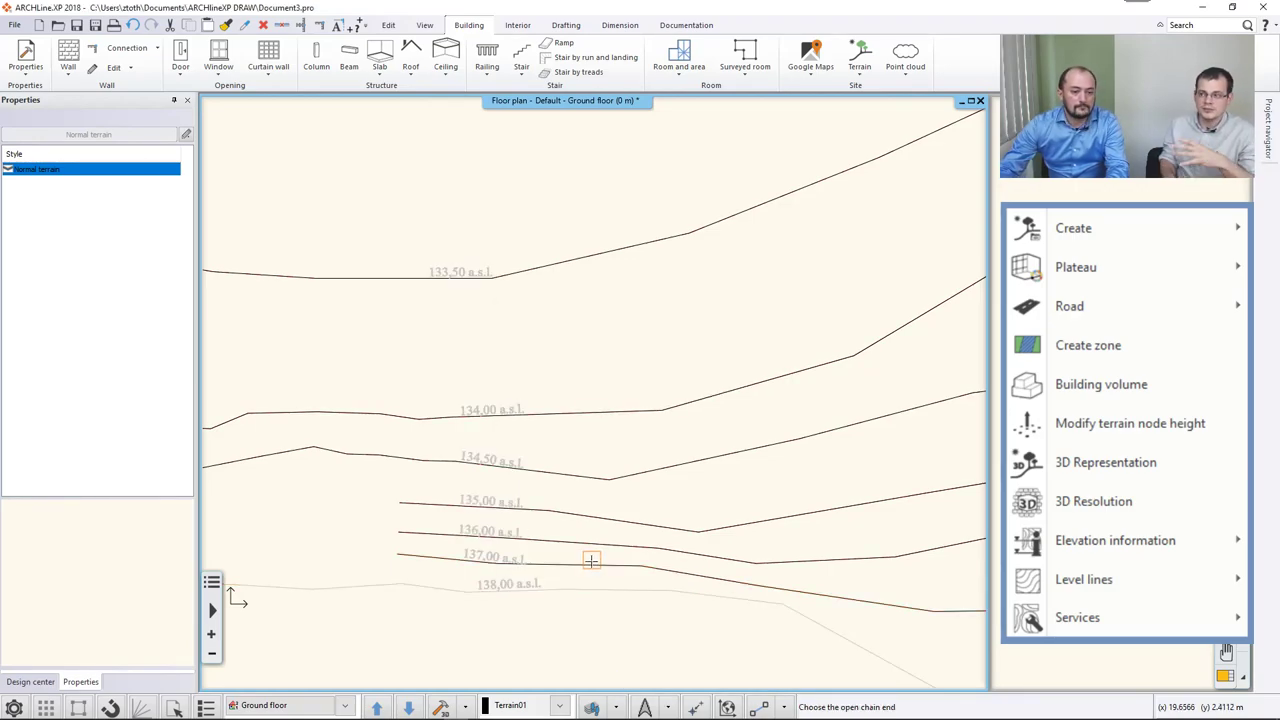
pyautogui.click(585, 591)
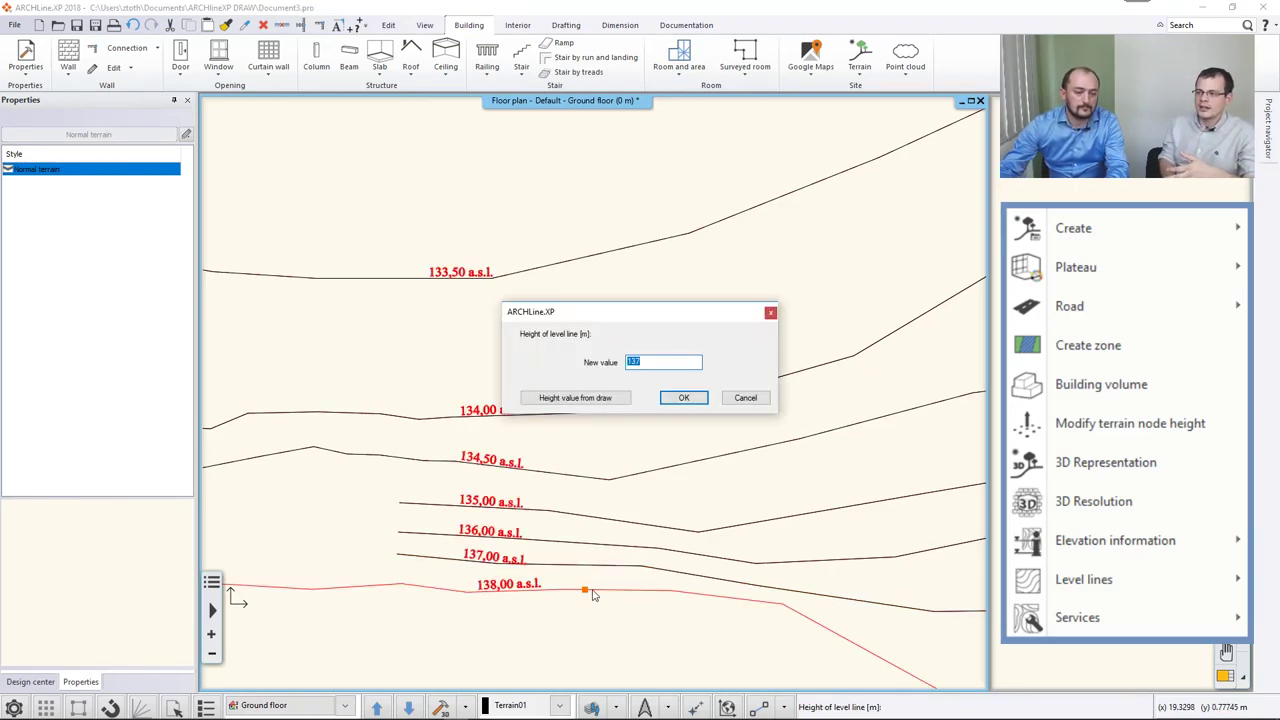
pyautogui.write('138')
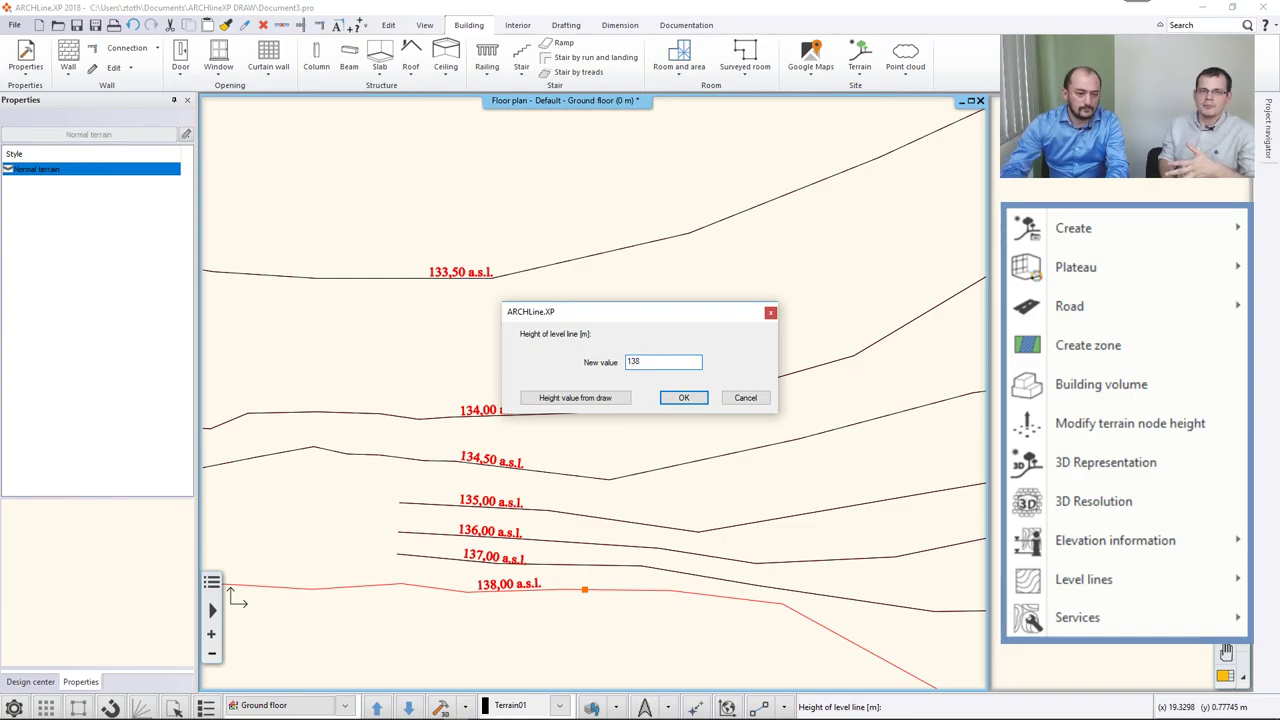
pyautogui.press('Return')
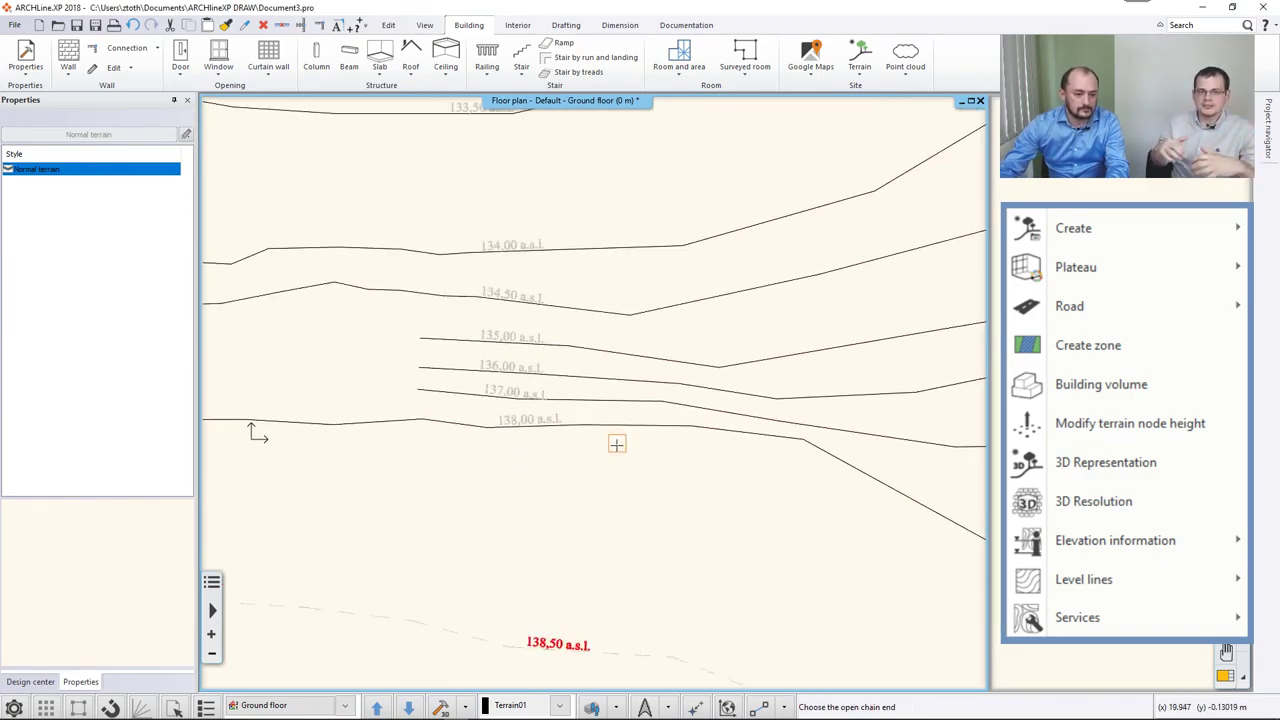
pyautogui.click(622, 620)
pyautogui.write('138.5')
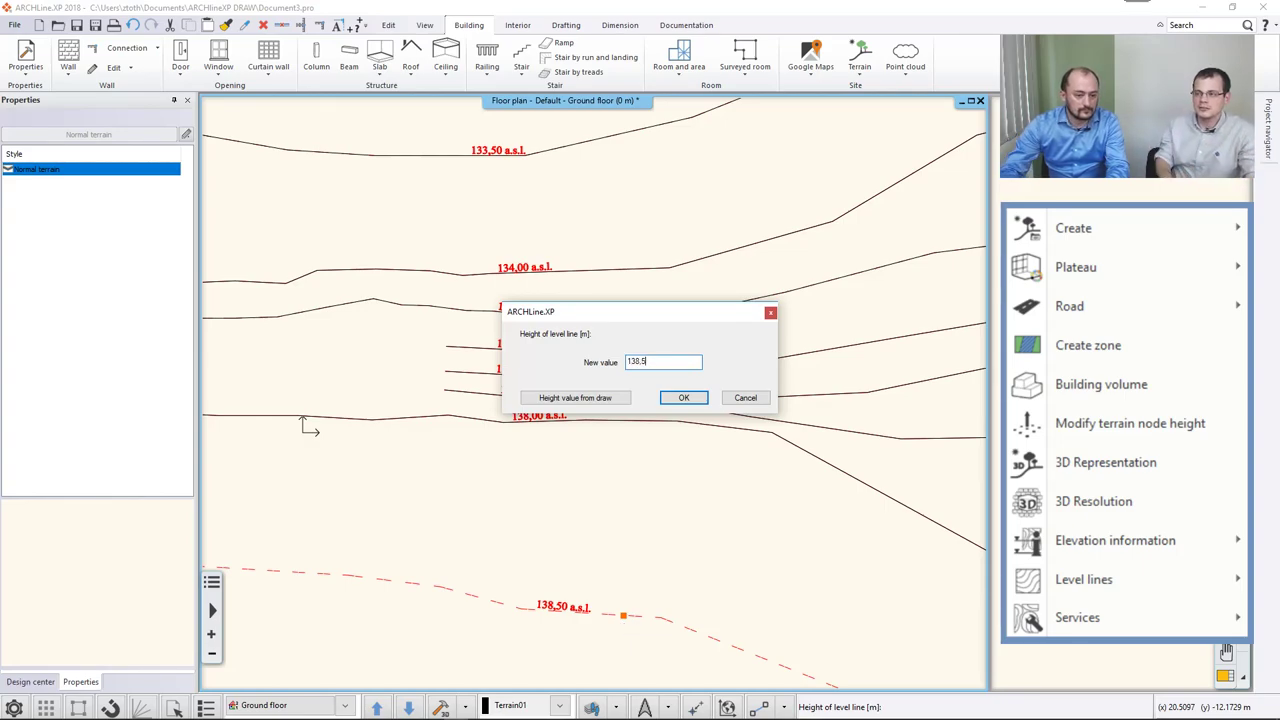
pyautogui.press('Return')
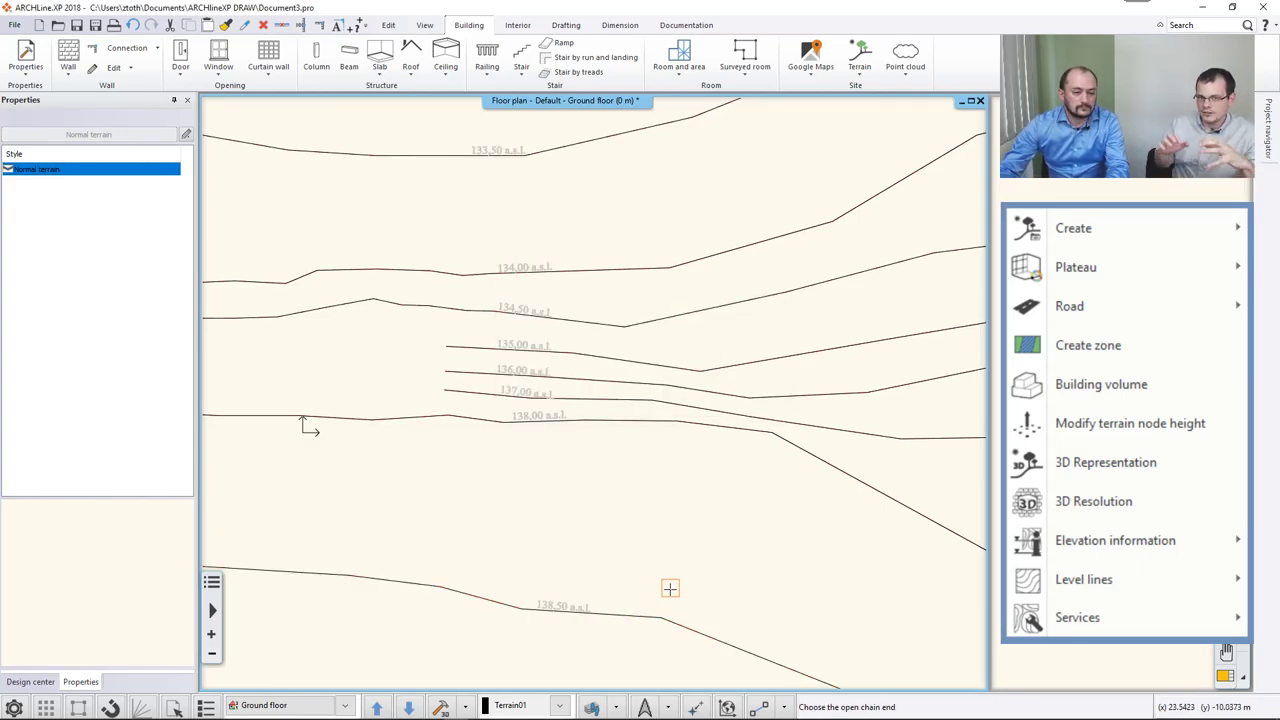
pyautogui.scroll(-5, 303, 421)
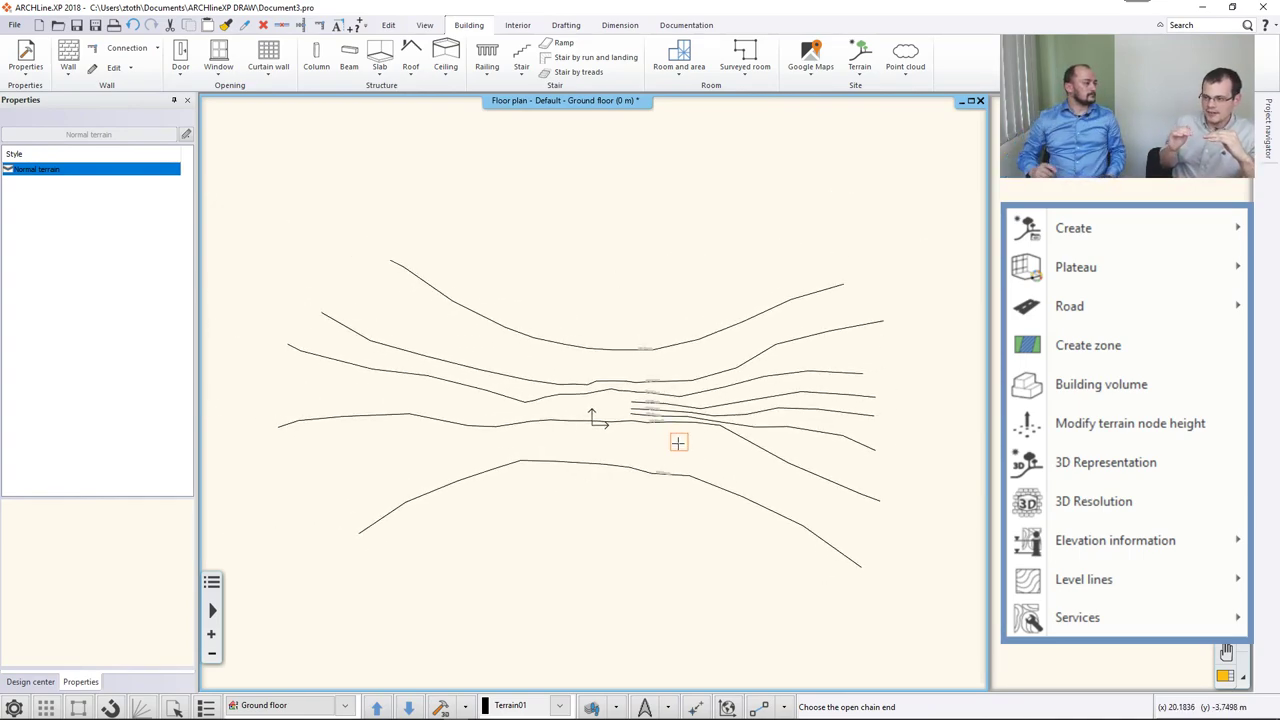
# Finish defining the terrain level lines.
pyautogui.scroll(-1, 678, 443)
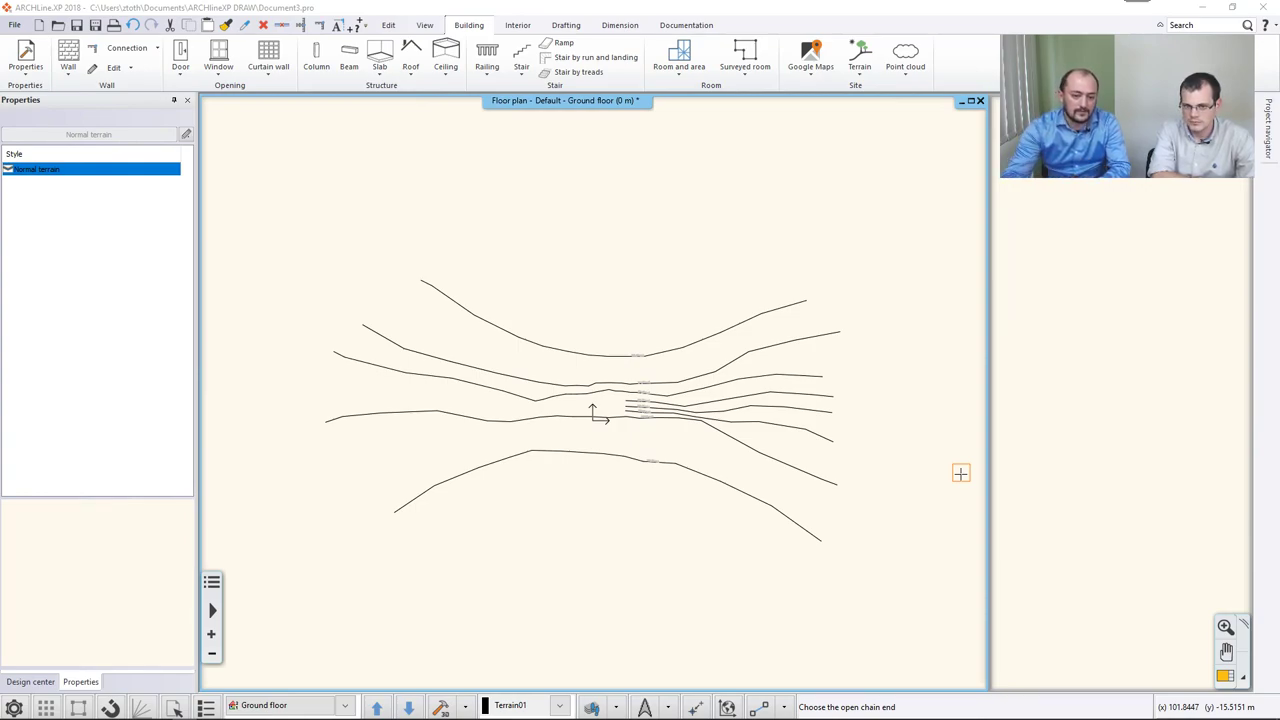
pyautogui.rightClick(951, 400)
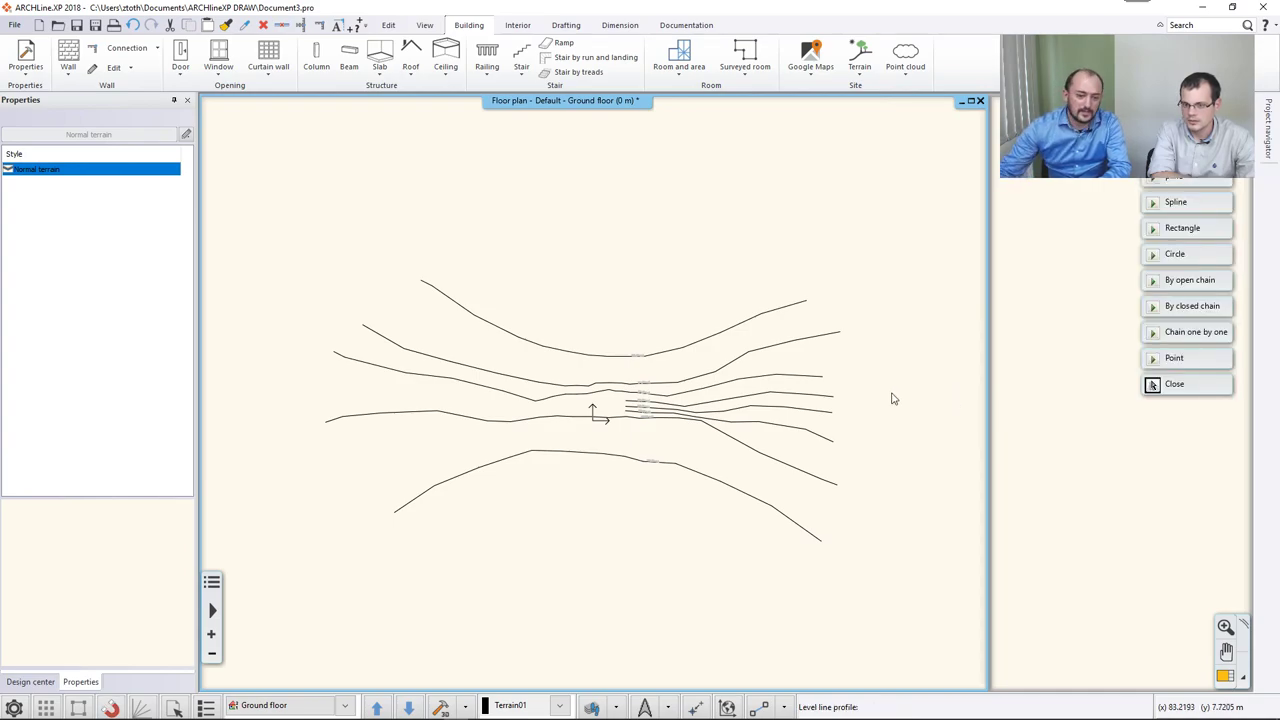
pyautogui.press('Escape')
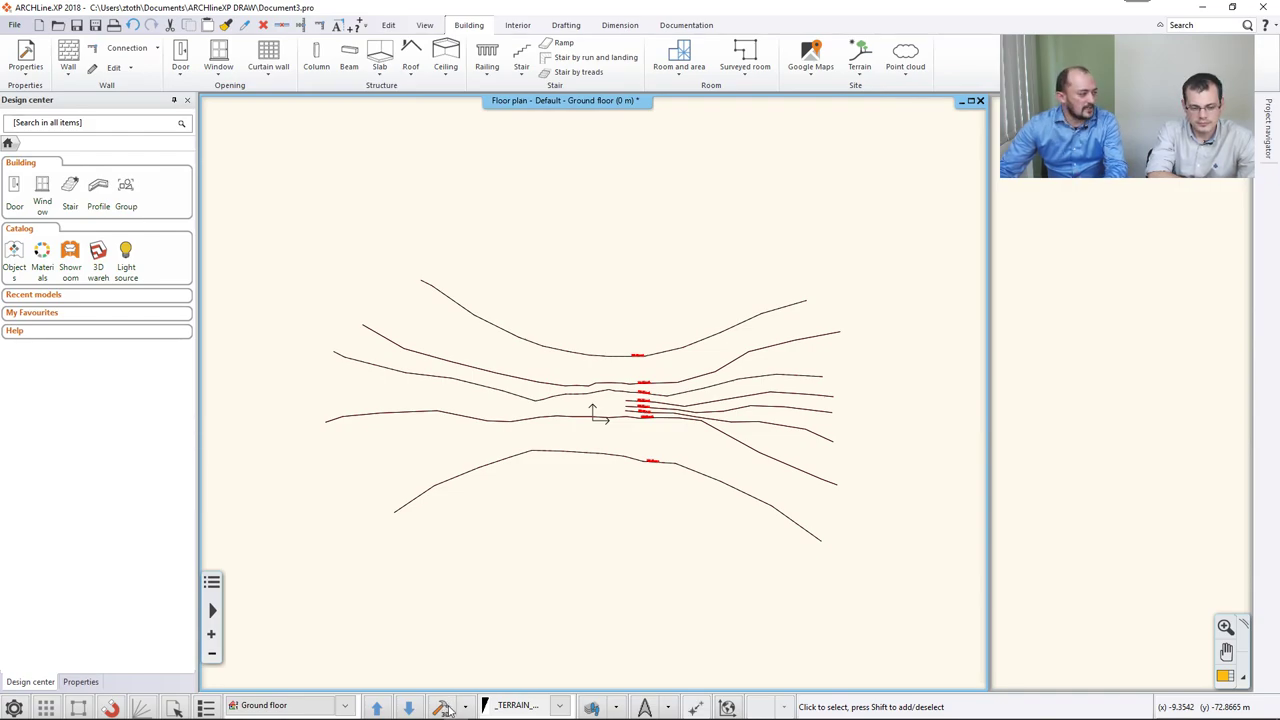
# In Layer walk, pick Terrain01, then show all layers with Terrain01 kept current.
pyautogui.click(597, 708)
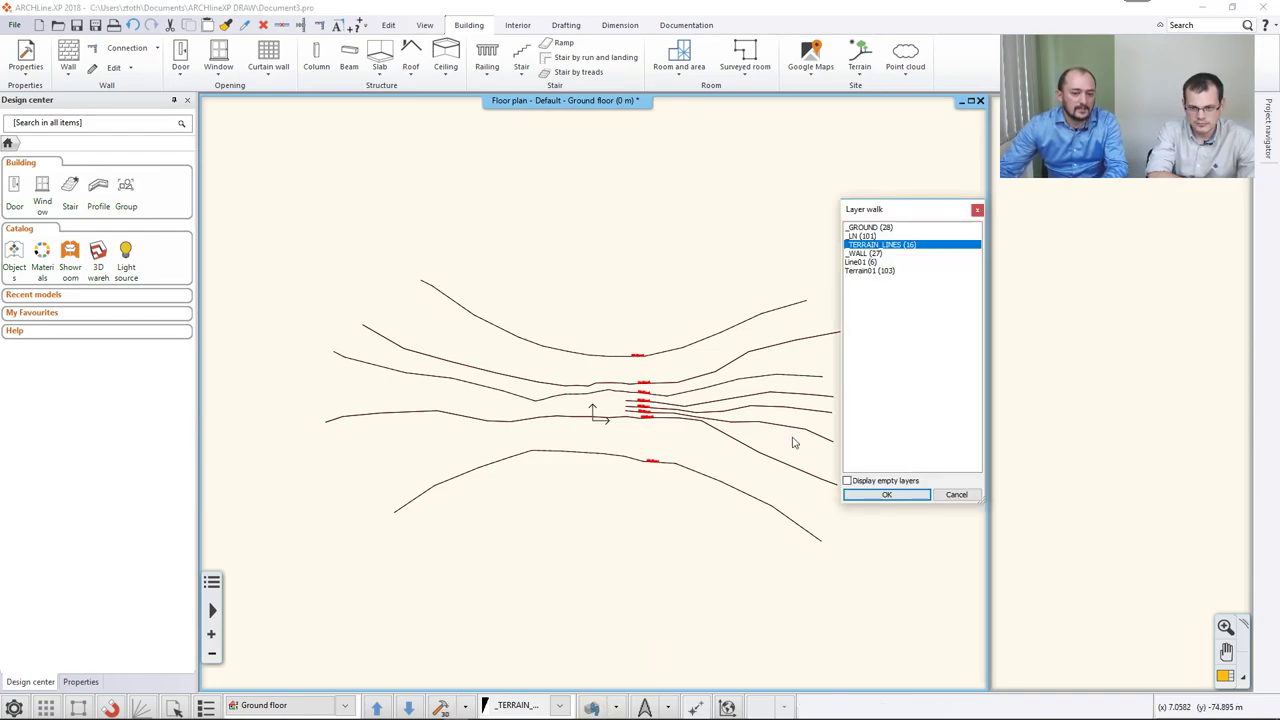
pyautogui.click(863, 272)
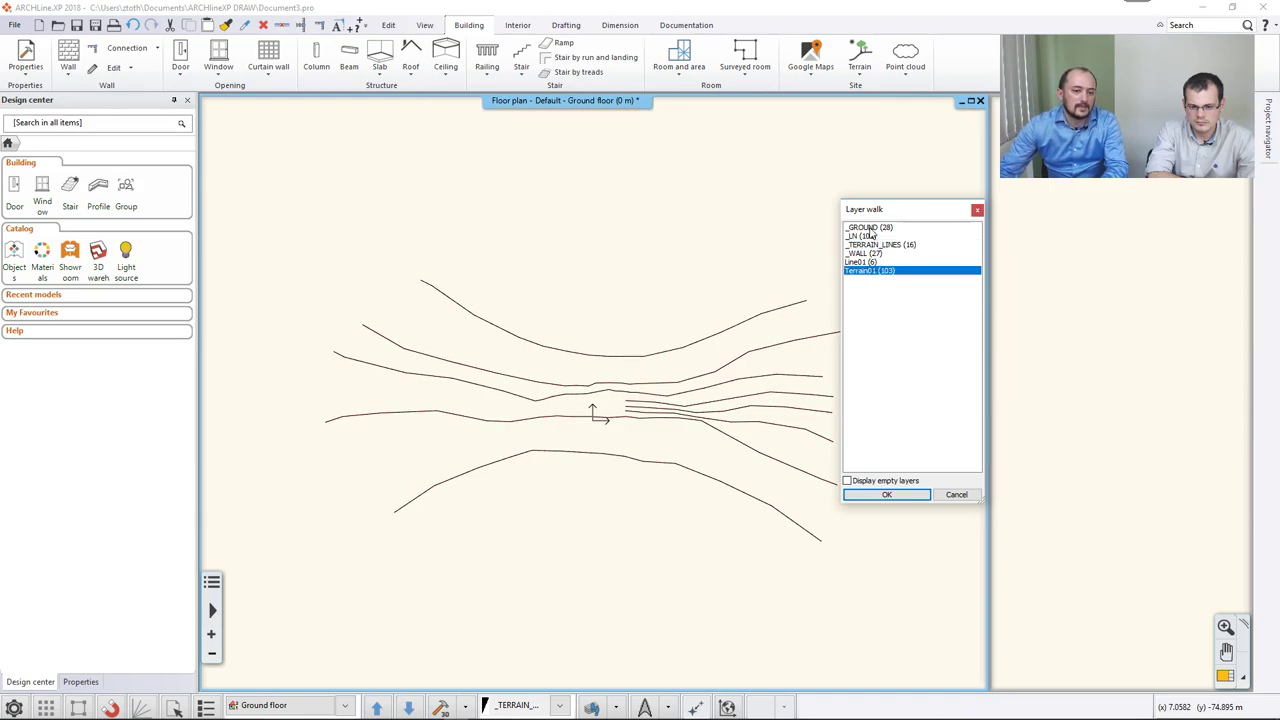
pyautogui.keyDown('shift'); pyautogui.click(872, 229); pyautogui.keyUp('shift')
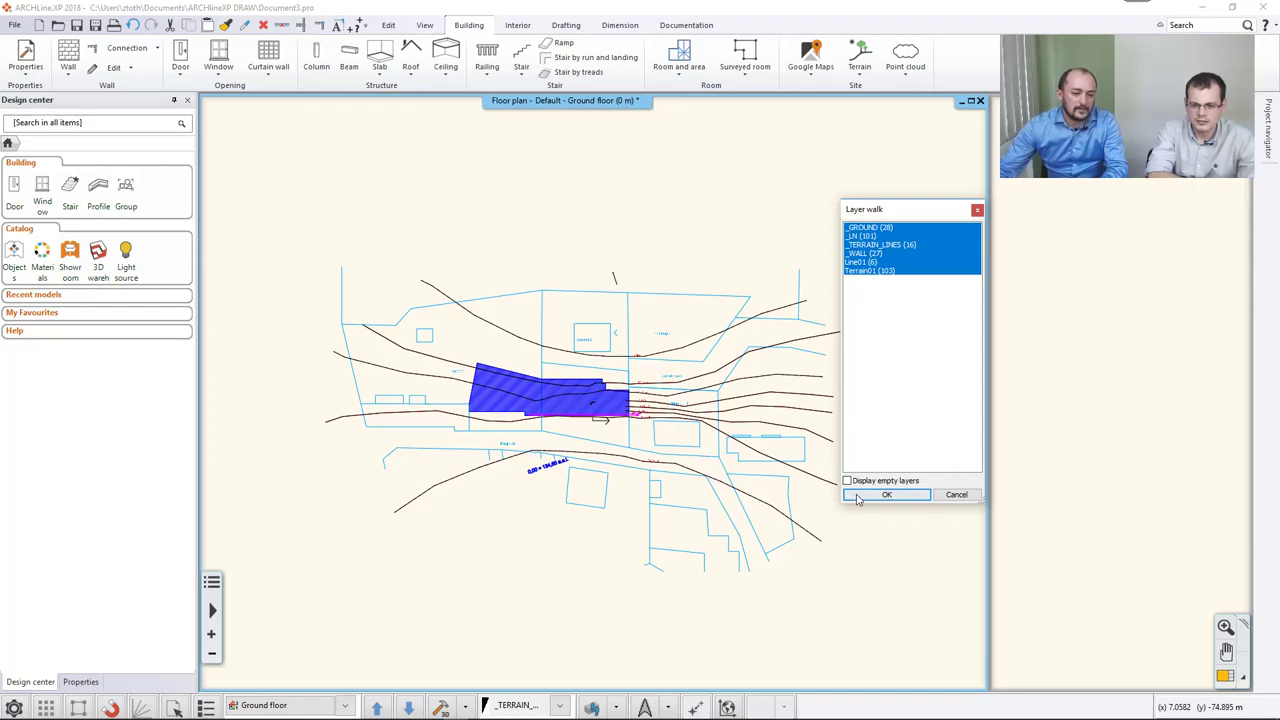
pyautogui.click(886, 494)
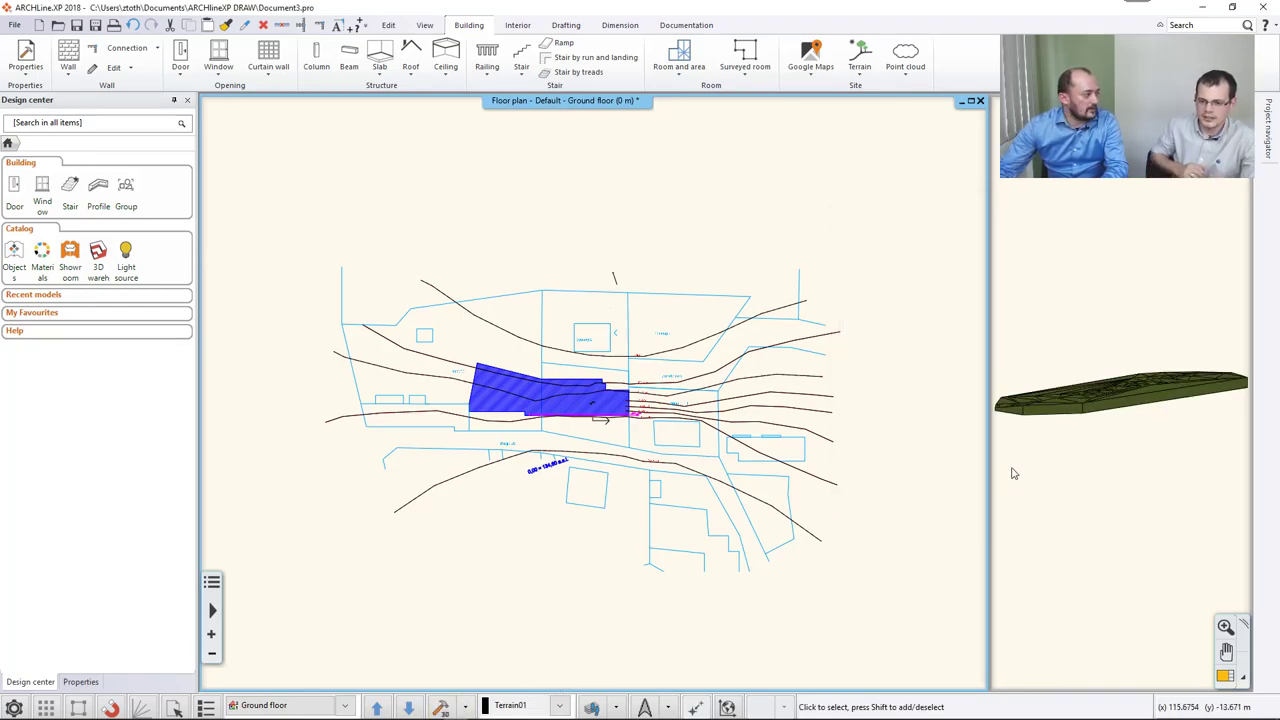
# Set the terrain's 3D Representation to Contour-line in the enlarged 3D view, then restore the floor plan.
pyautogui.moveTo(1120, 407); pyautogui.dragTo(1134, 448, button='middle')
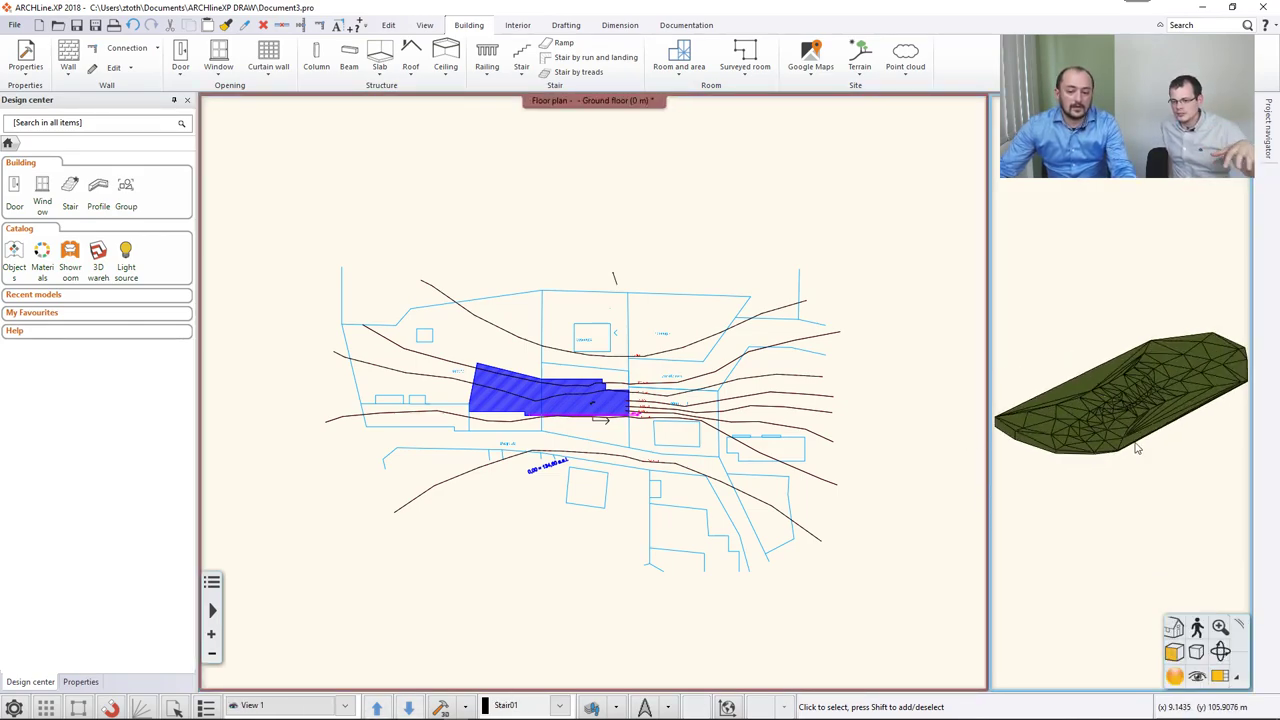
pyautogui.click(1220, 677)
pyautogui.moveTo(740, 430); pyautogui.dragTo(744, 446, button='middle')
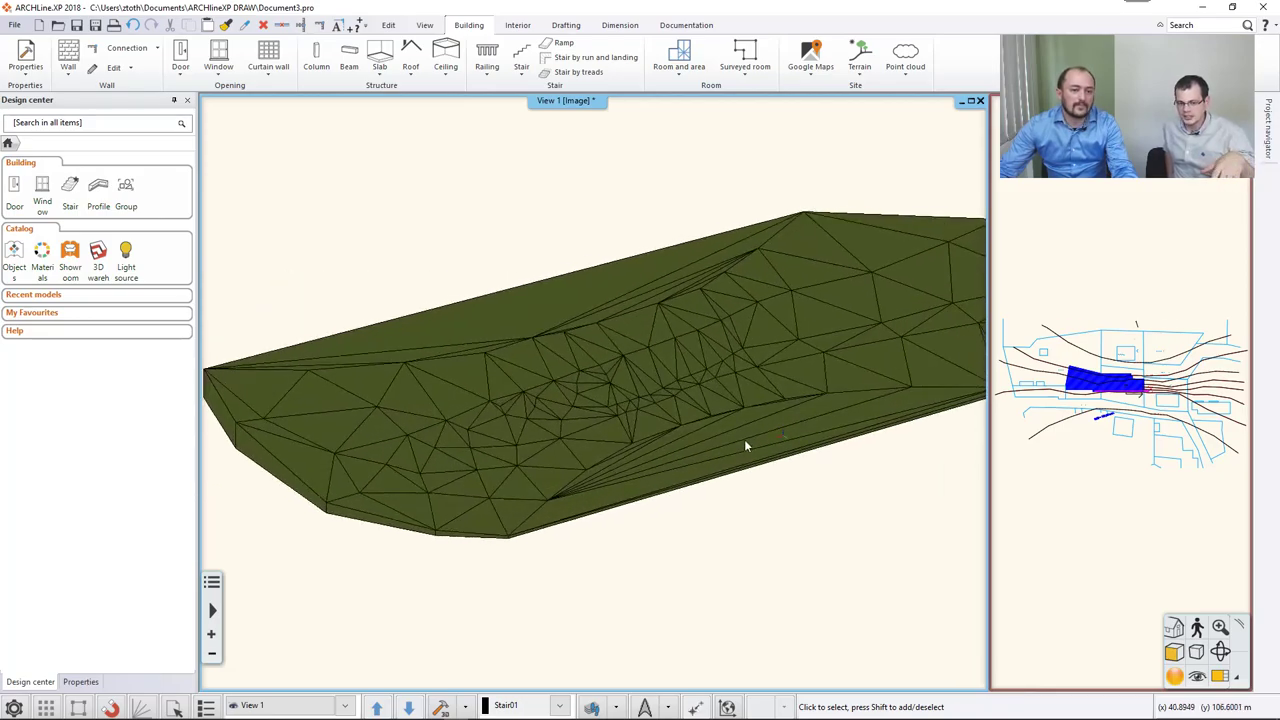
pyautogui.click(859, 55)
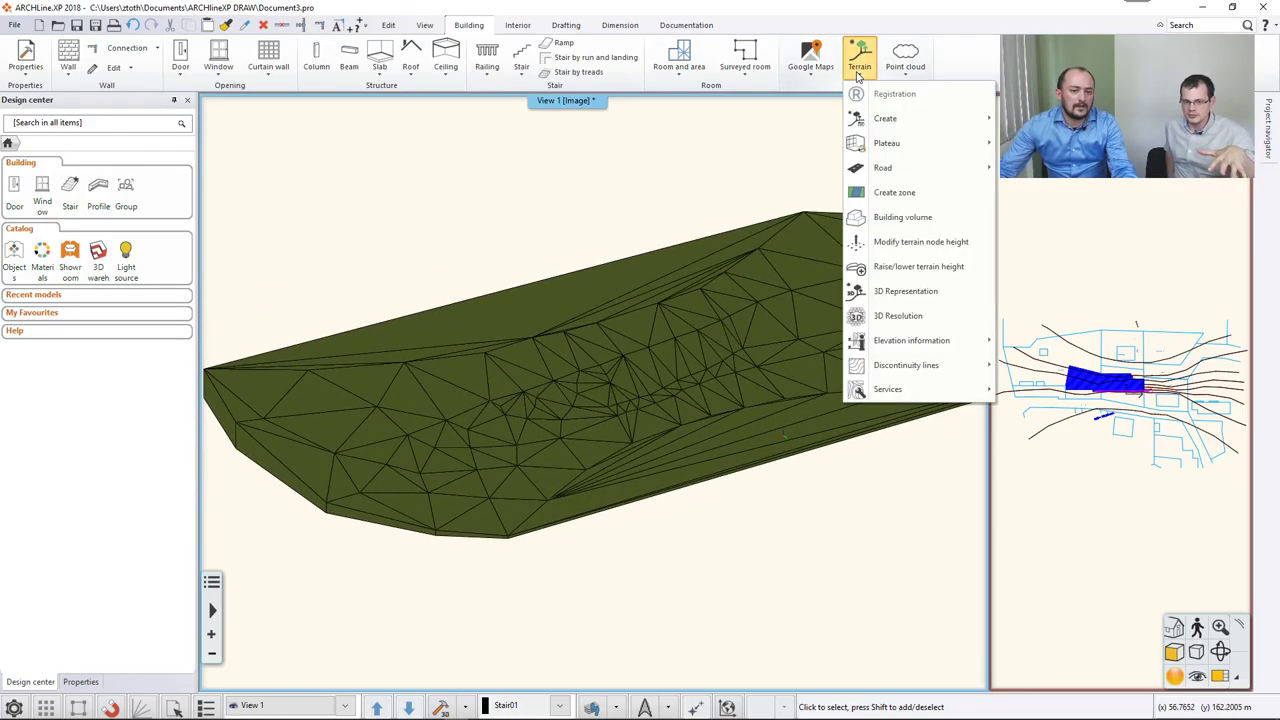
pyautogui.click(900, 291)
pyautogui.click(619, 332)
pyautogui.moveTo(672, 460); pyautogui.dragTo(628, 431, button='middle')
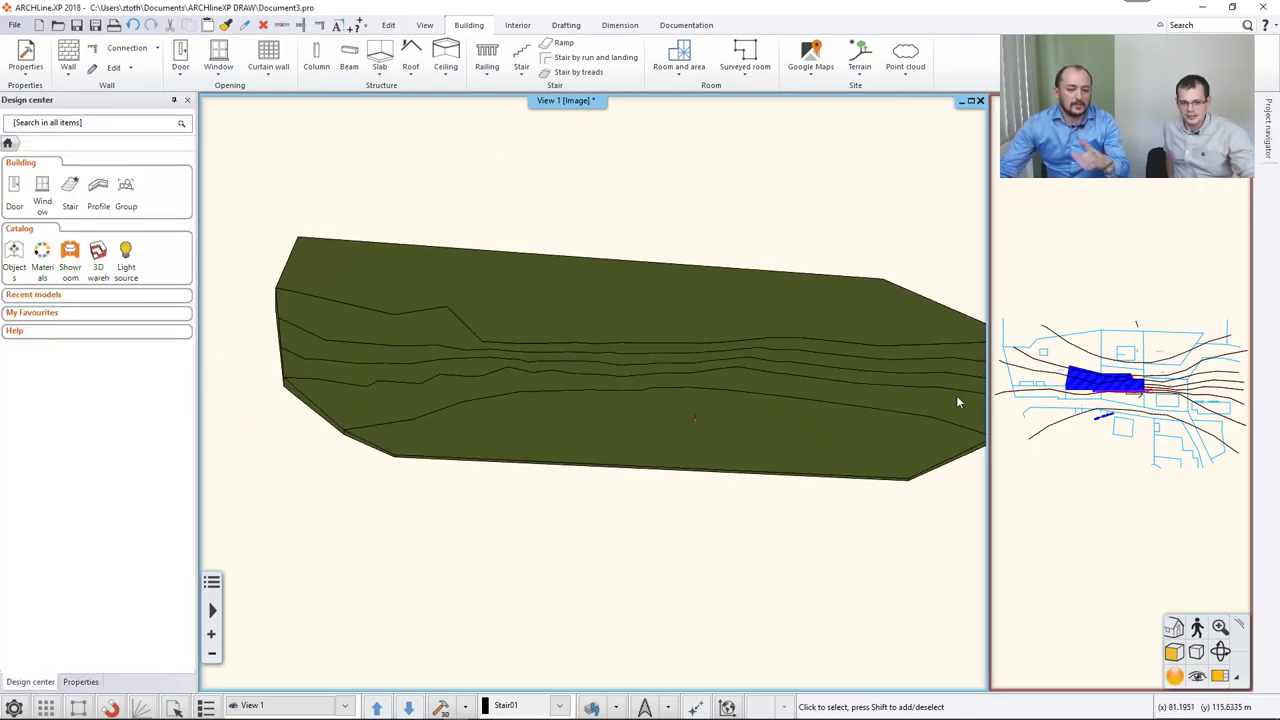
pyautogui.click(1020, 385)
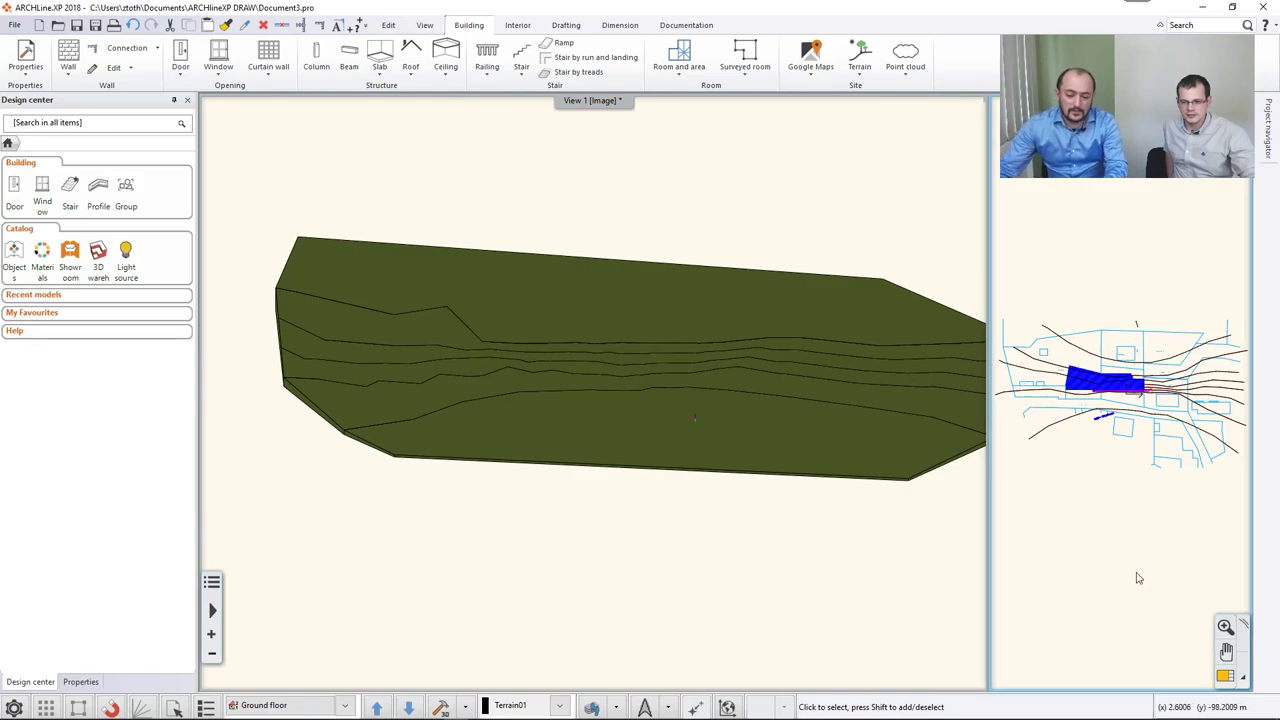
pyautogui.click(1224, 677)
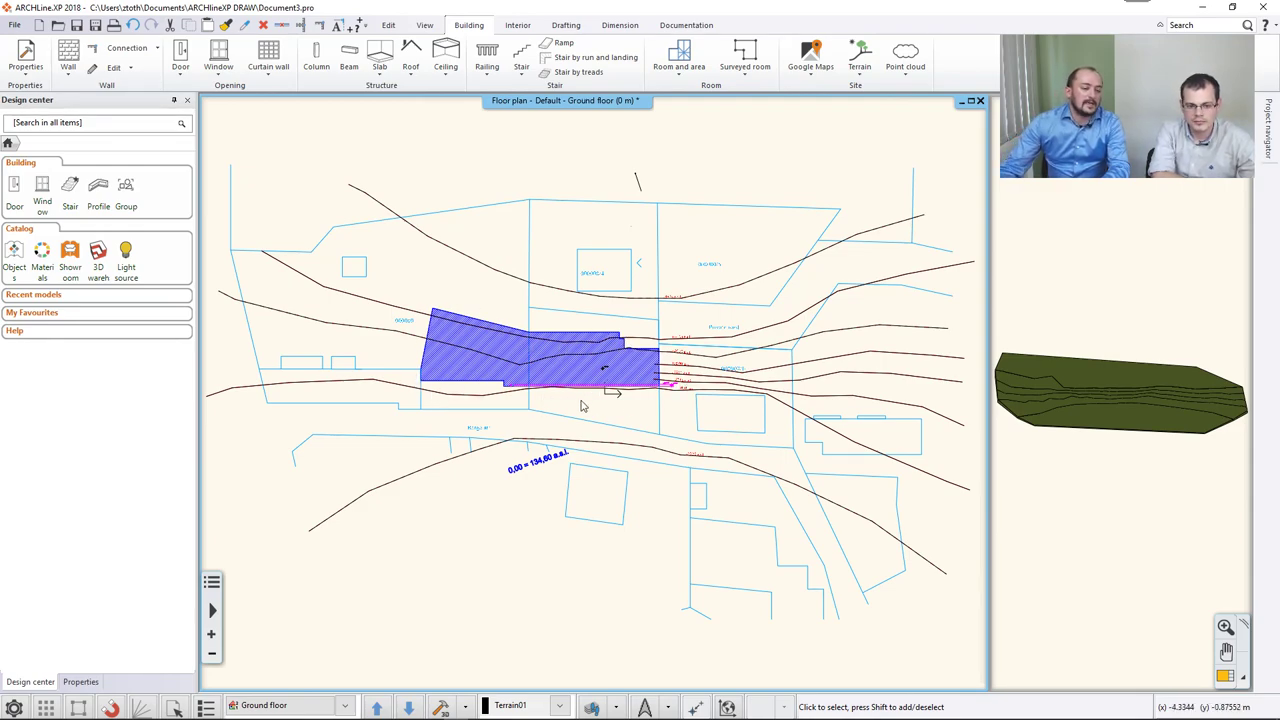
# Start adding a plateau with Terrain > Plateau > Add and pick the terrain to receive it.
pyautogui.click(858, 73)
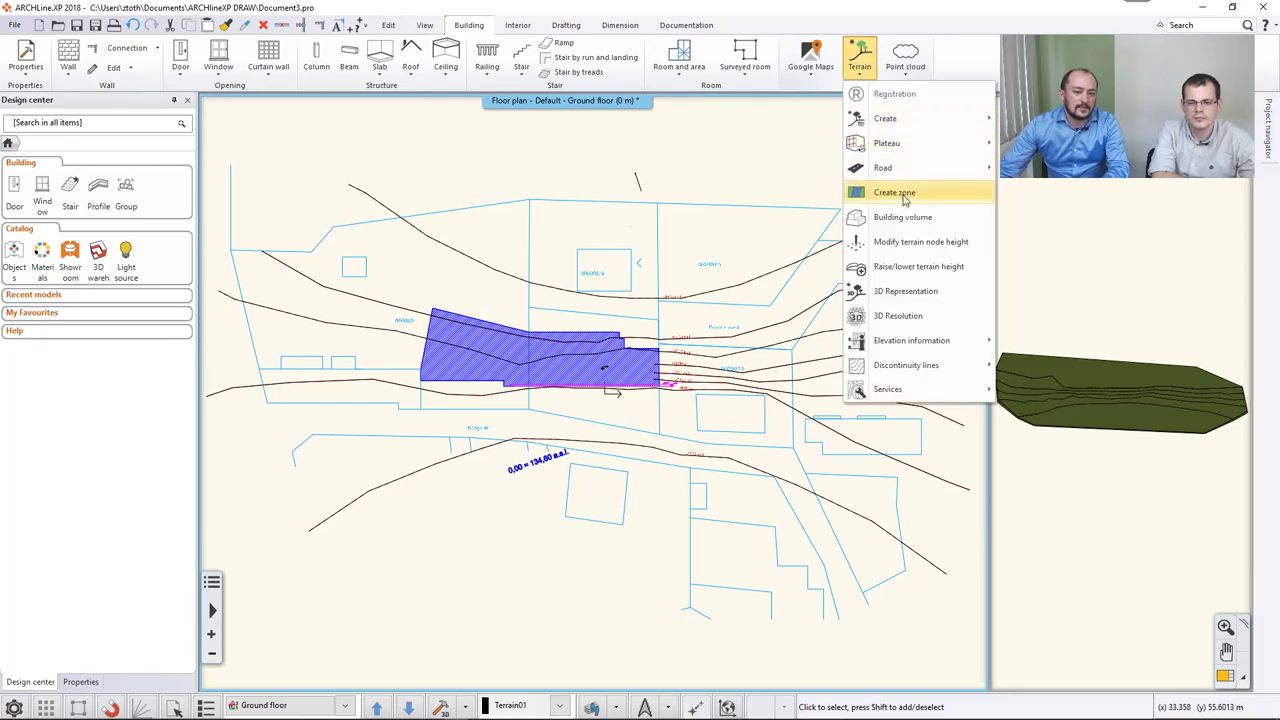
pyautogui.moveTo(906, 149)
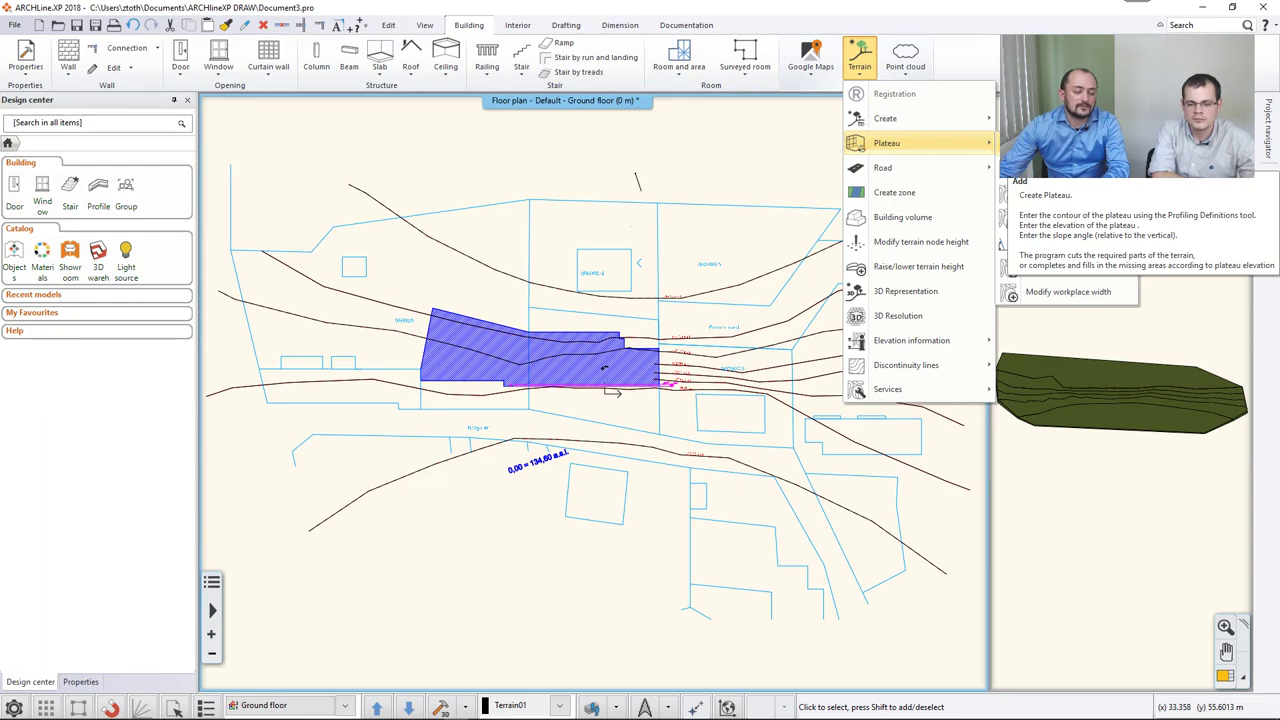
pyautogui.click(1020, 182)
pyautogui.moveTo(620, 263); pyautogui.dragTo(686, 256, button='middle')
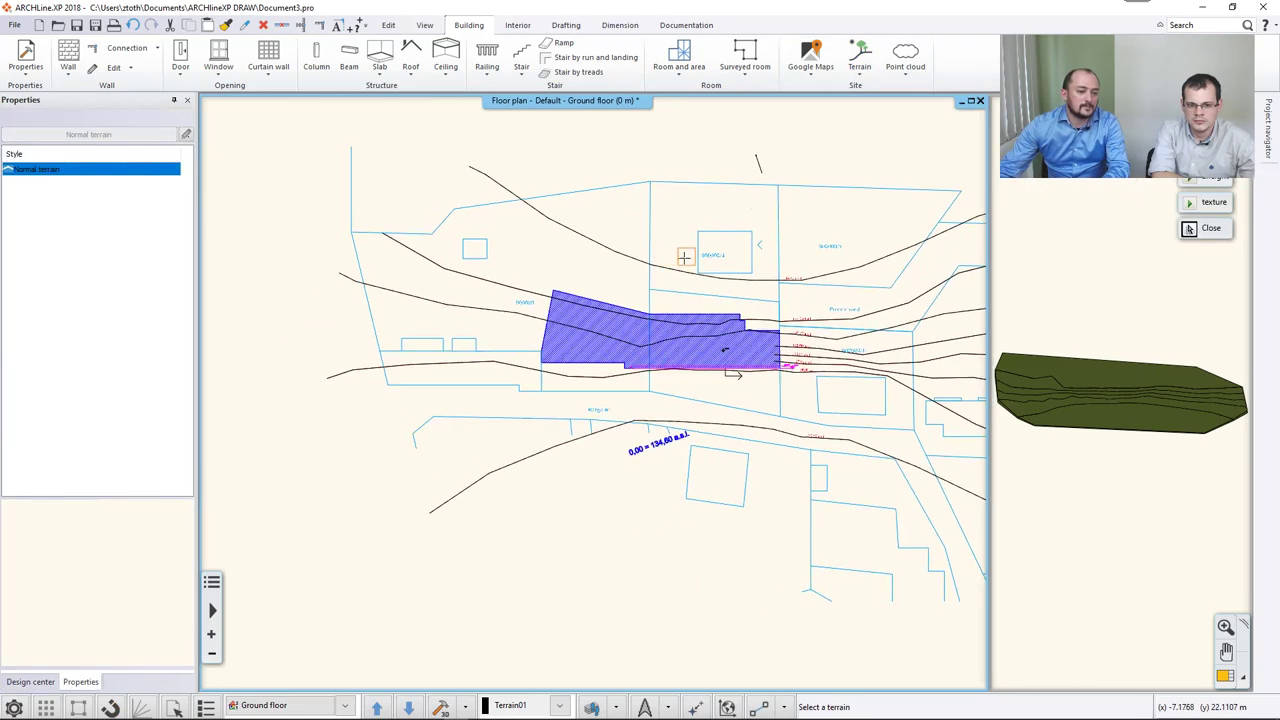
pyautogui.click(553, 220)
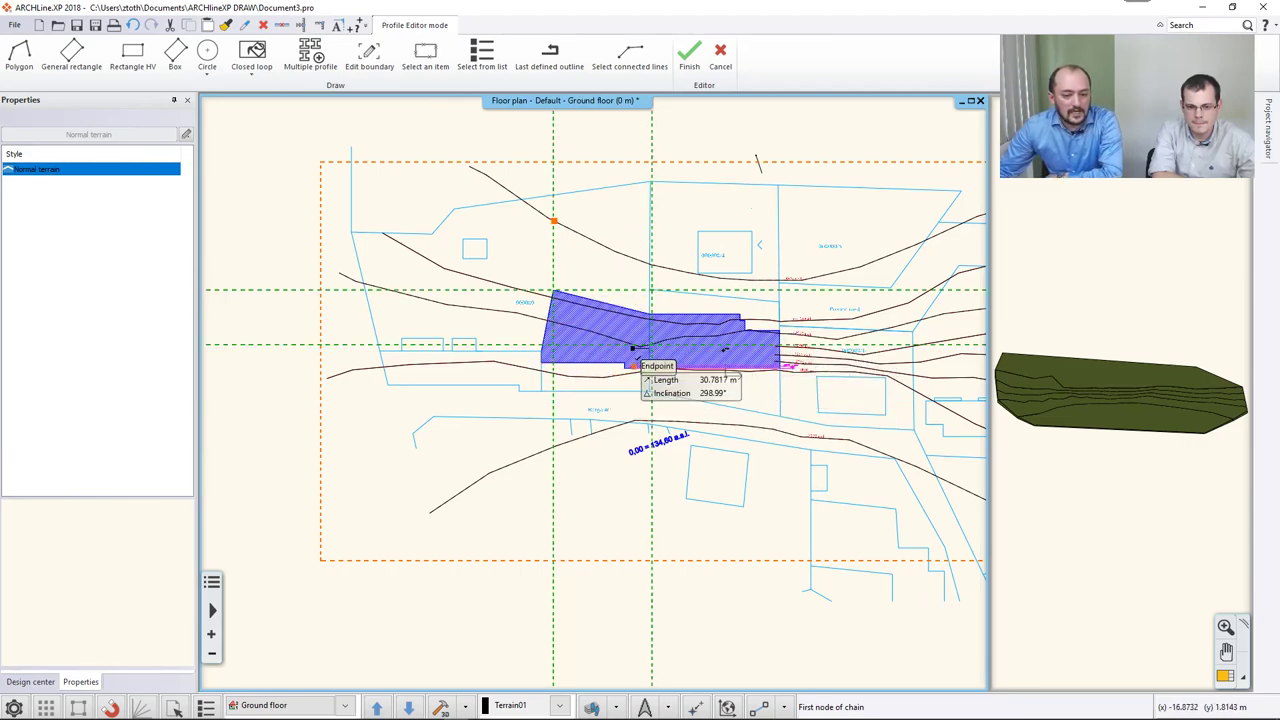
# Take the plateau boundary from the hatched building area.
pyautogui.scroll(2, 623, 331)
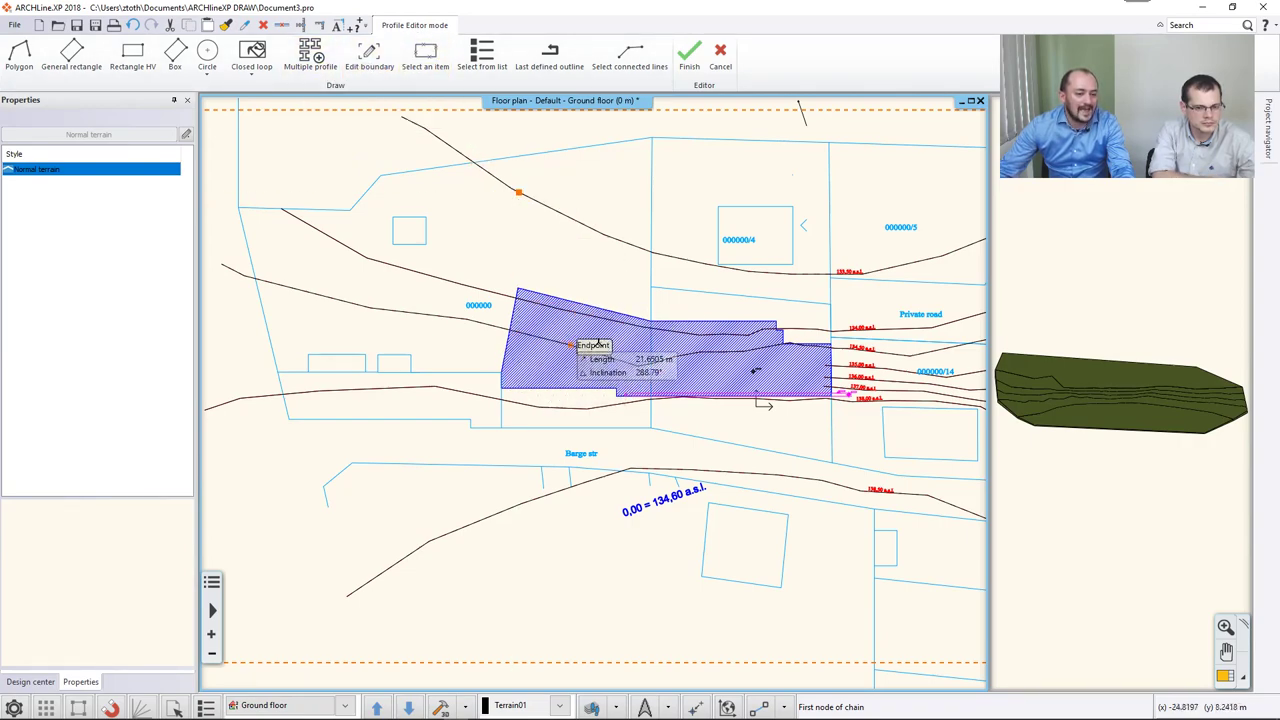
pyautogui.scroll(1, 757, 367)
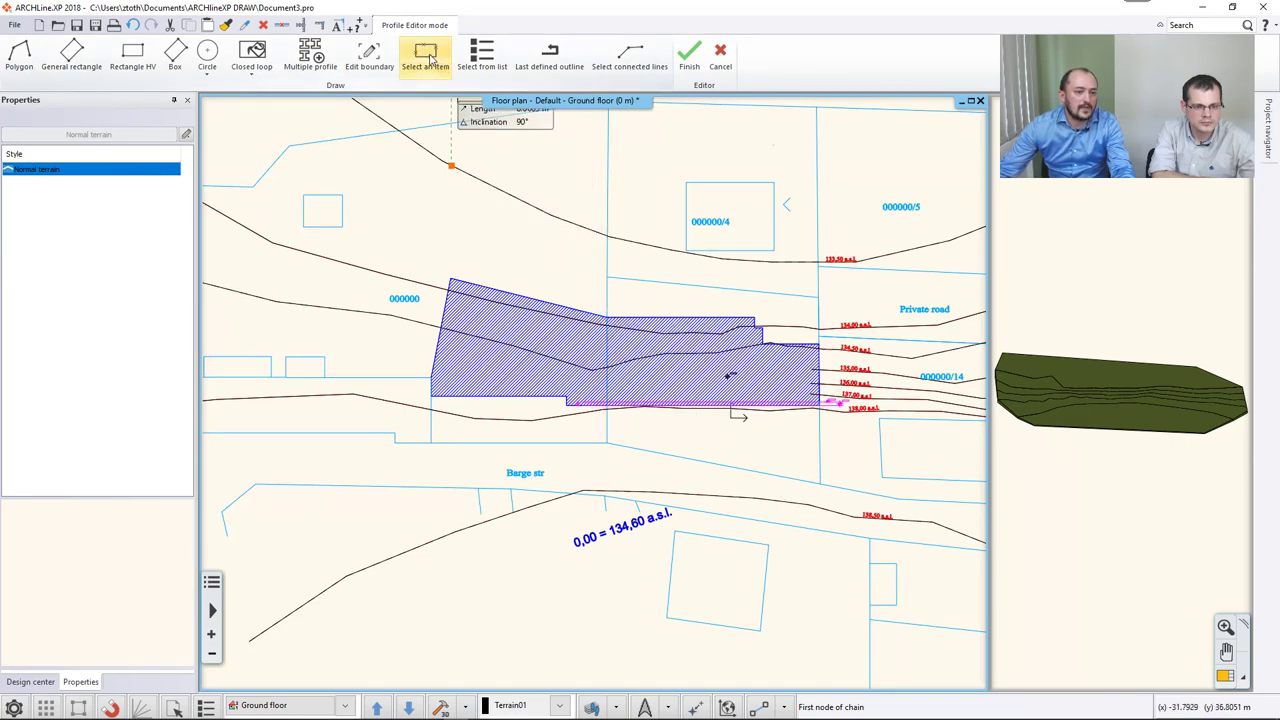
pyautogui.click(430, 60)
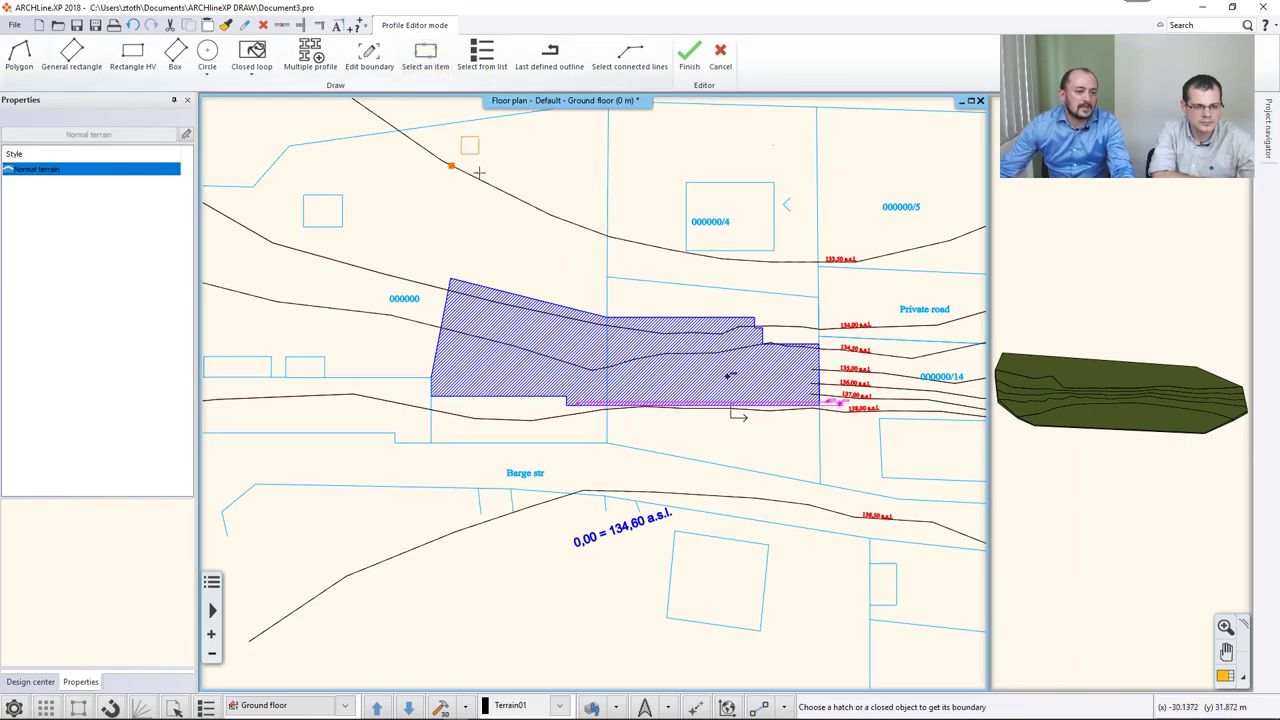
pyautogui.click(466, 363)
pyautogui.moveTo(610, 311); pyautogui.dragTo(576, 478)
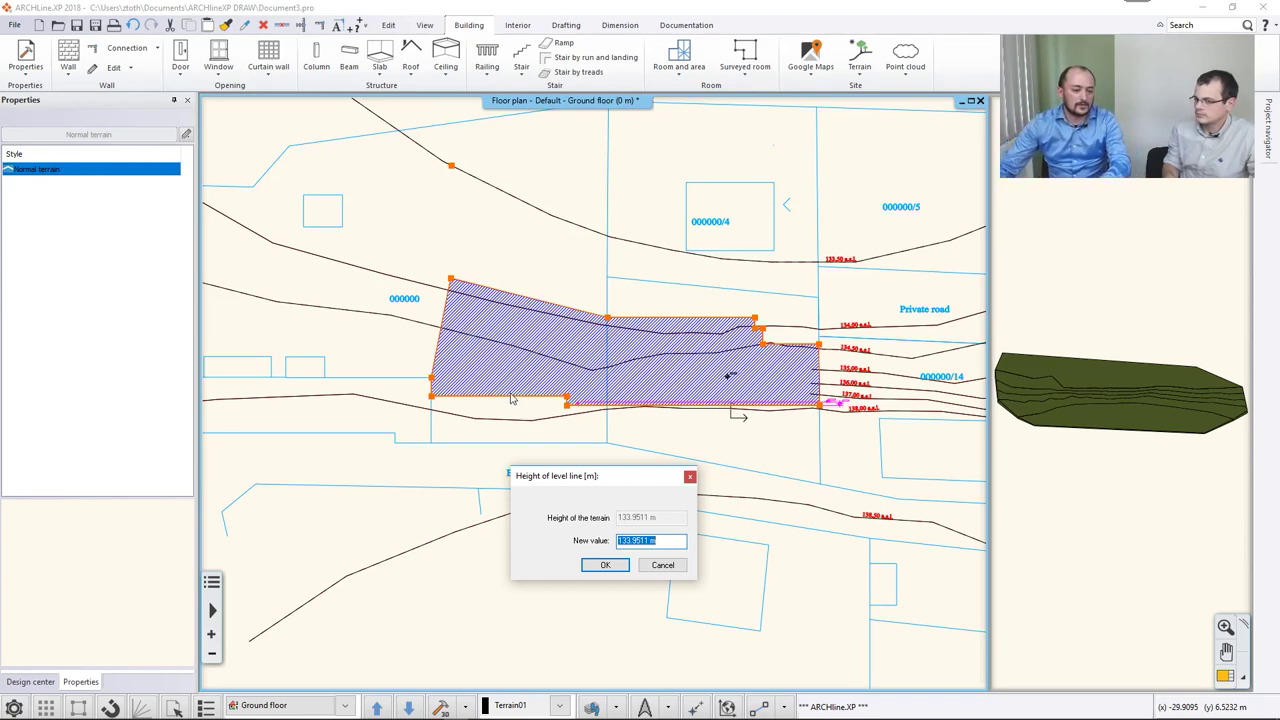
# Create the plateau at a 134.6 m level height with sides inclined at 45°.
pyautogui.moveTo(603, 485); pyautogui.dragTo(908, 389)
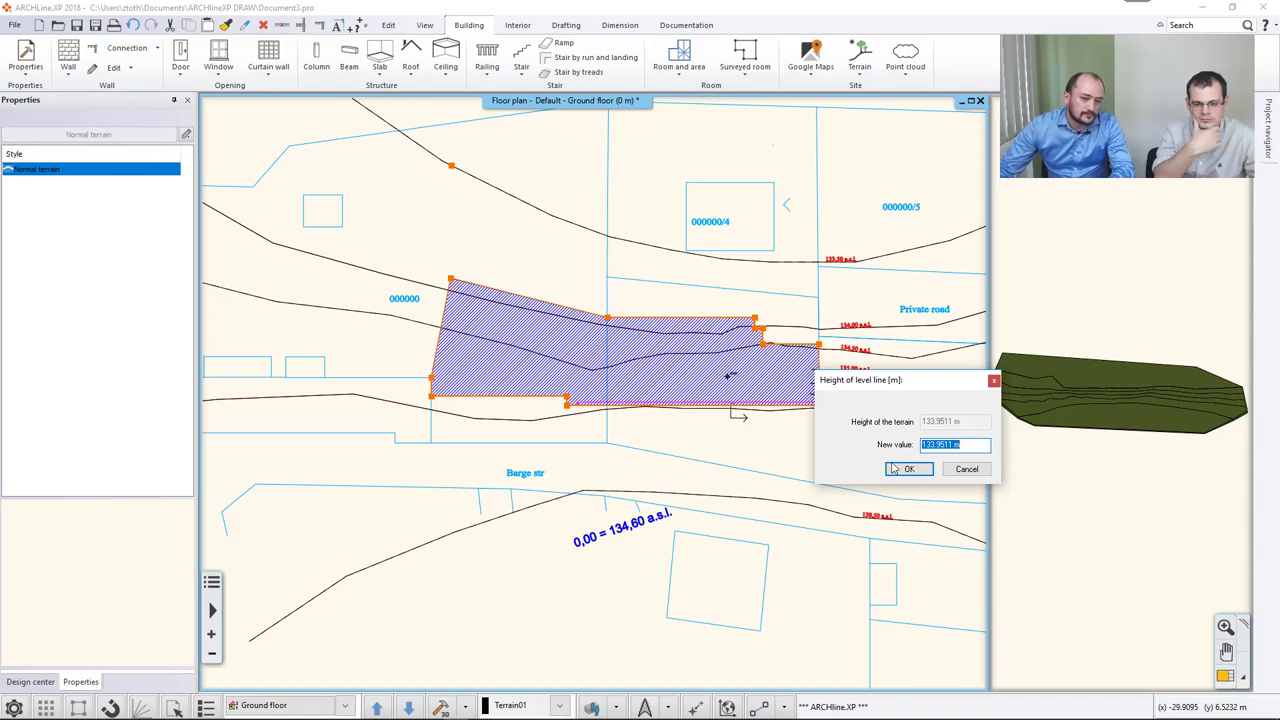
pyautogui.moveTo(906, 391); pyautogui.dragTo(803, 397)
pyautogui.click(855, 452)
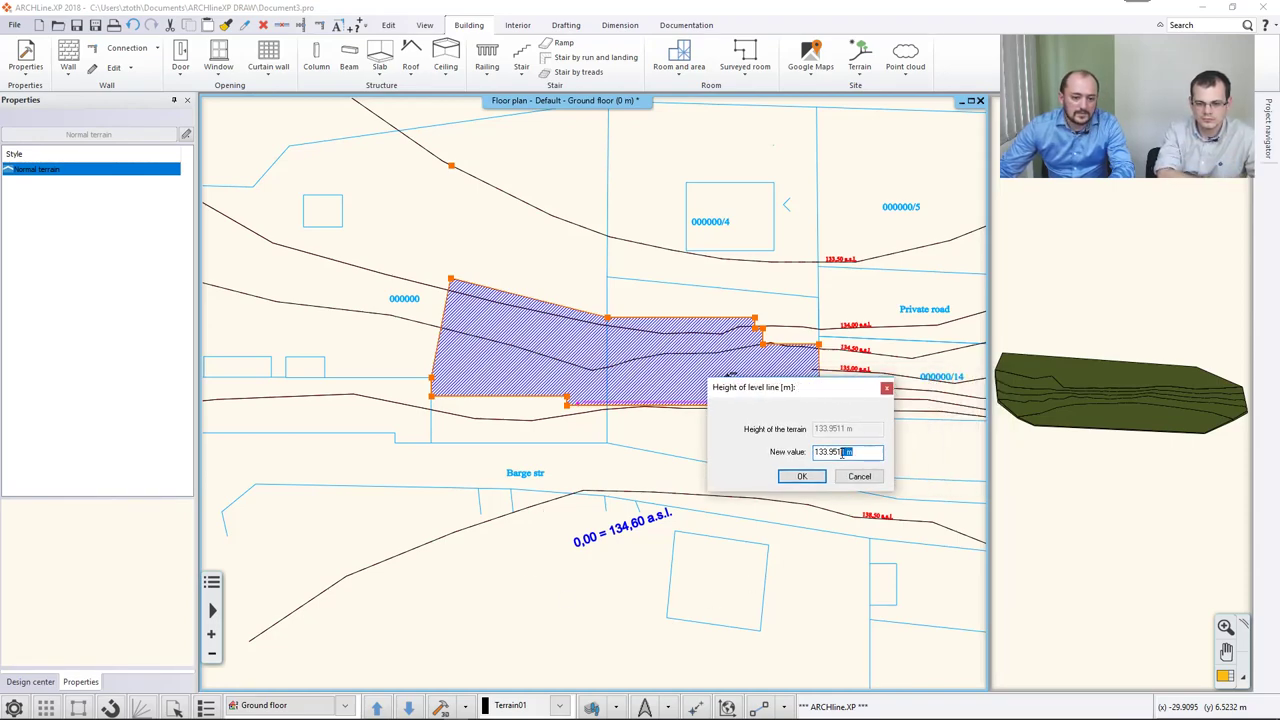
pyautogui.moveTo(822, 452); pyautogui.dragTo(888, 451)
pyautogui.write('4')
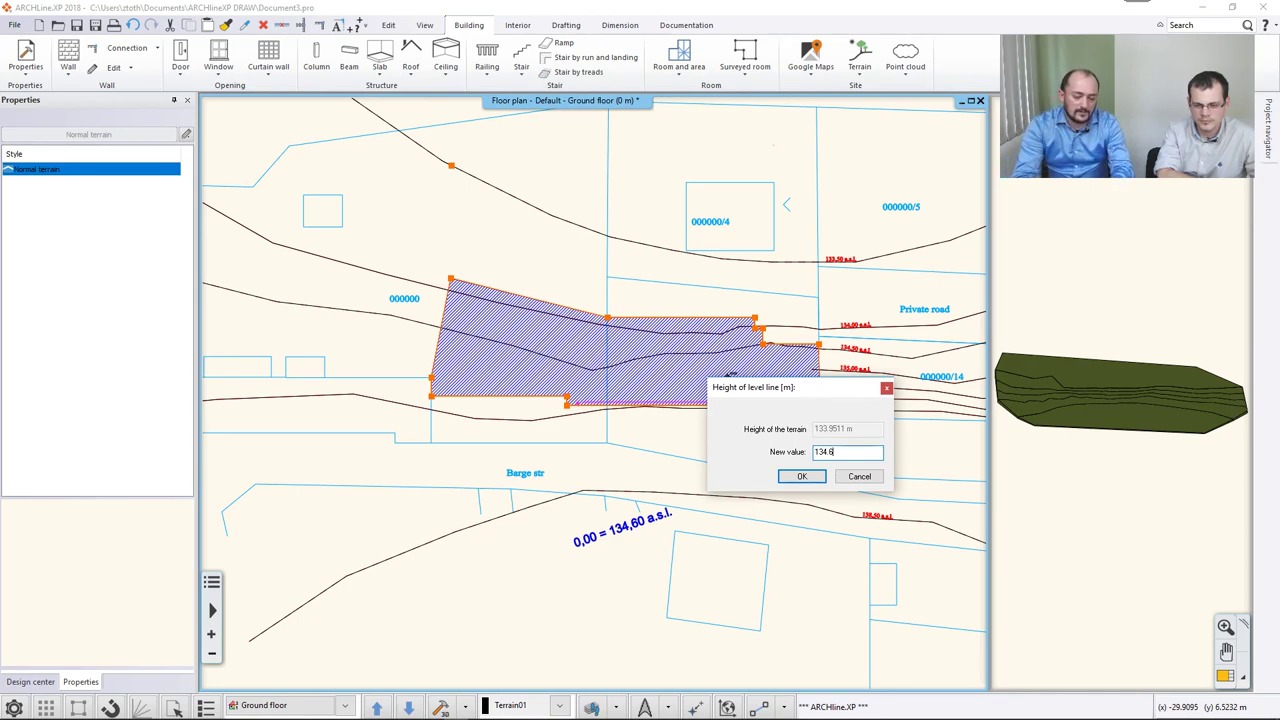
pyautogui.write('.6')
pyautogui.press('Return')
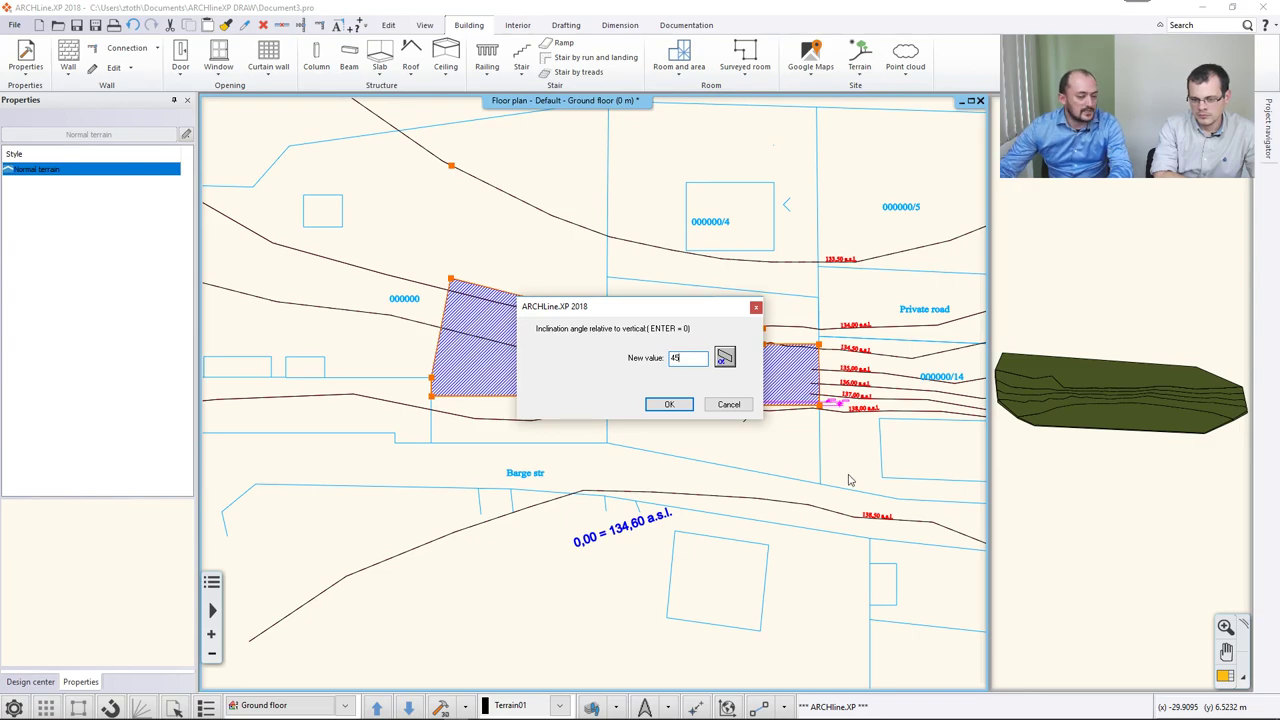
pyautogui.click(683, 406)
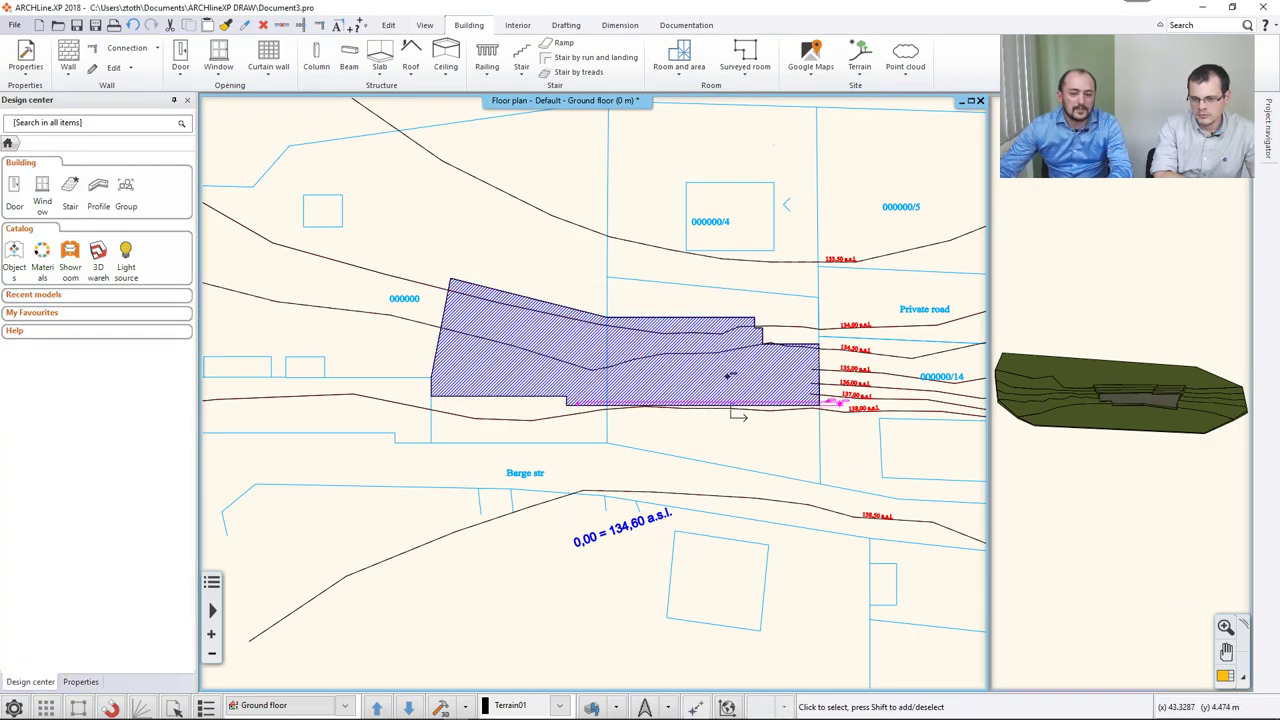
pyautogui.click(1220, 676)
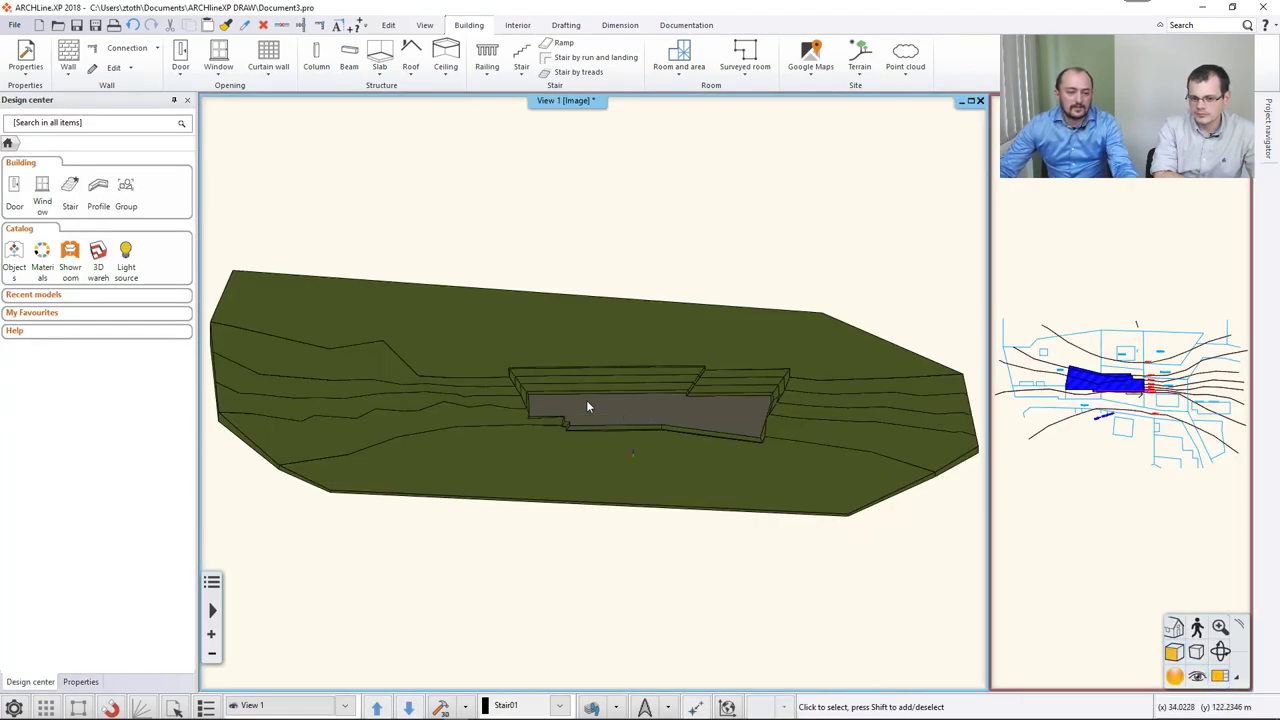
# Orbit and zoom the 3D terrain to inspect the sunken 134.6 m plateau from several angles.
pyautogui.moveTo(698, 418); pyautogui.dragTo(791, 431, button='middle')
pyautogui.scroll(5, 729, 420)
pyautogui.moveTo(596, 420); pyautogui.dragTo(504, 436, button='middle')
pyautogui.moveTo(716, 333); pyautogui.dragTo(730, 440, button='middle')
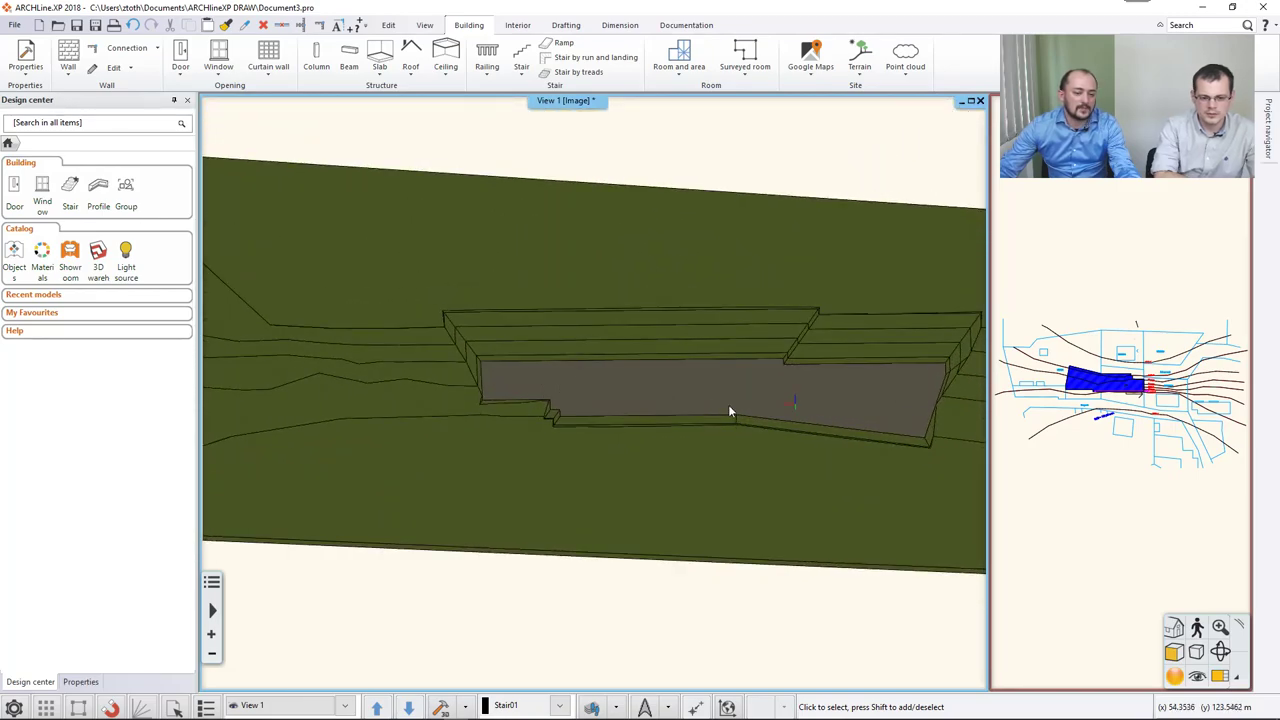
pyautogui.moveTo(620, 449); pyautogui.dragTo(632, 466, button='middle')
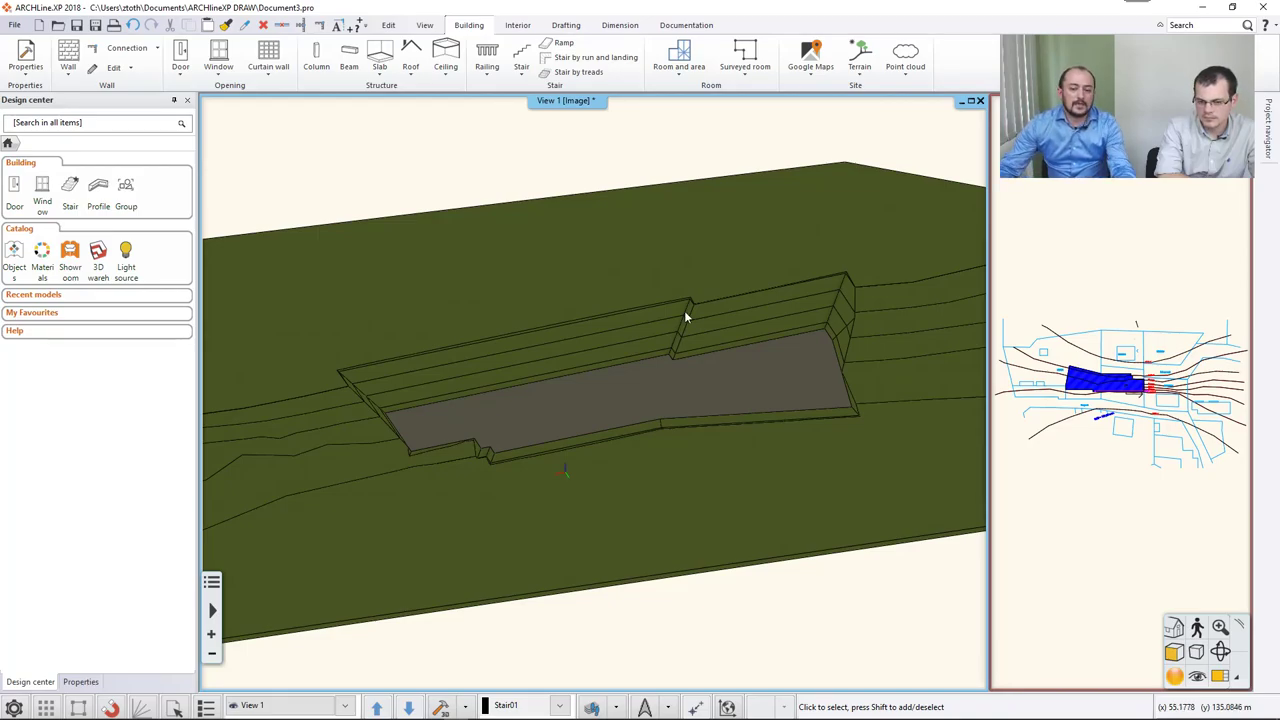
# Return to the floor plan and open the plateau's own options, dismissing the no-intersection warning.
pyautogui.click(727, 706)
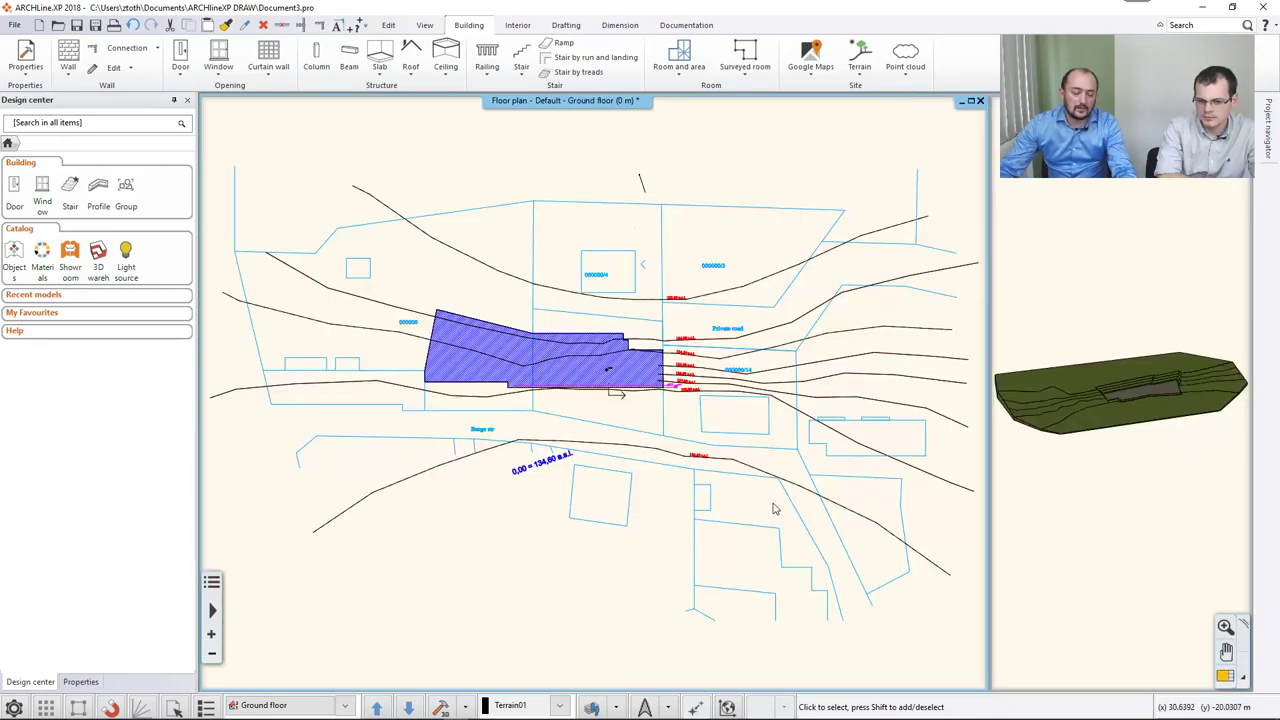
pyautogui.scroll(3, 530, 400)
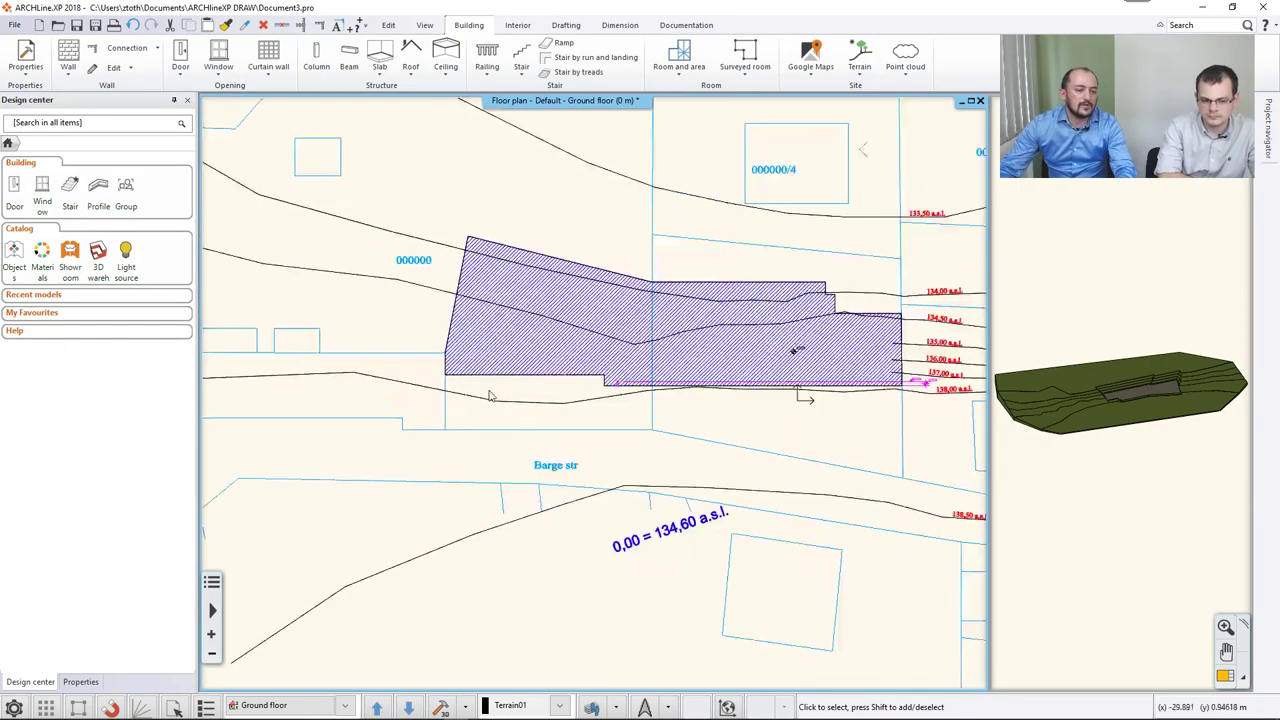
pyautogui.scroll(2, 489, 397)
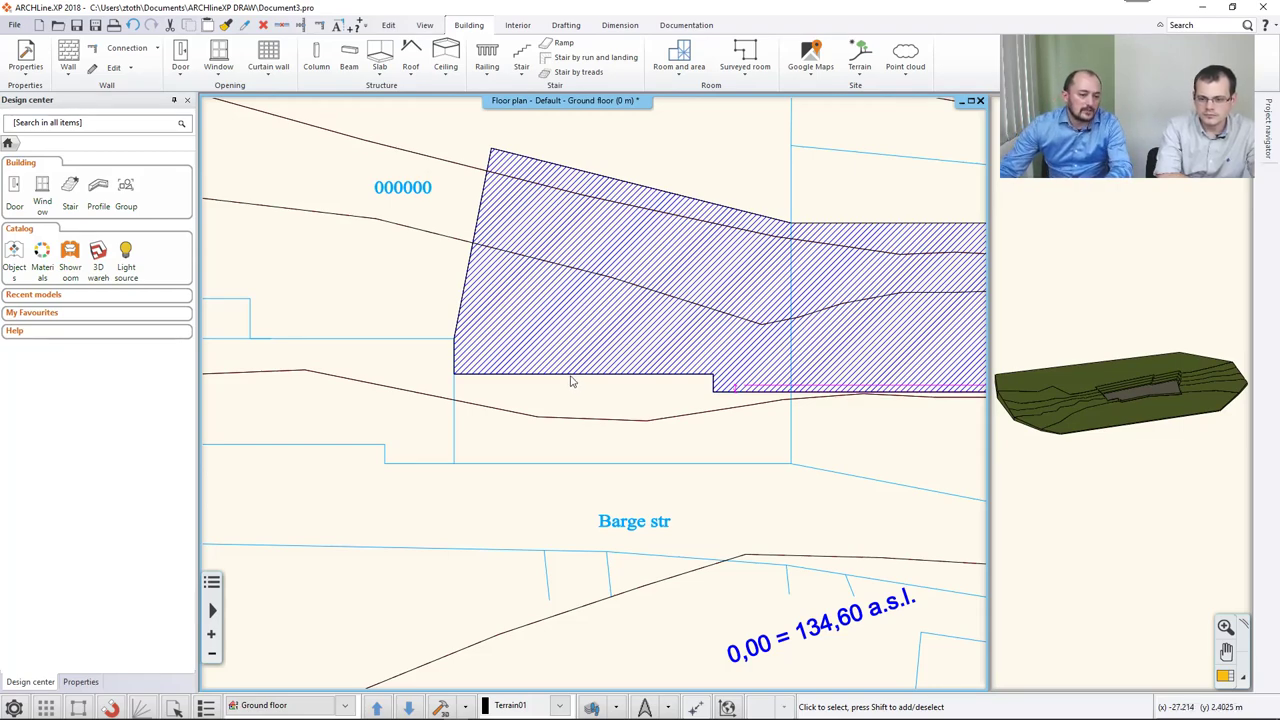
pyautogui.rightClick(571, 381)
pyautogui.click(626, 386)
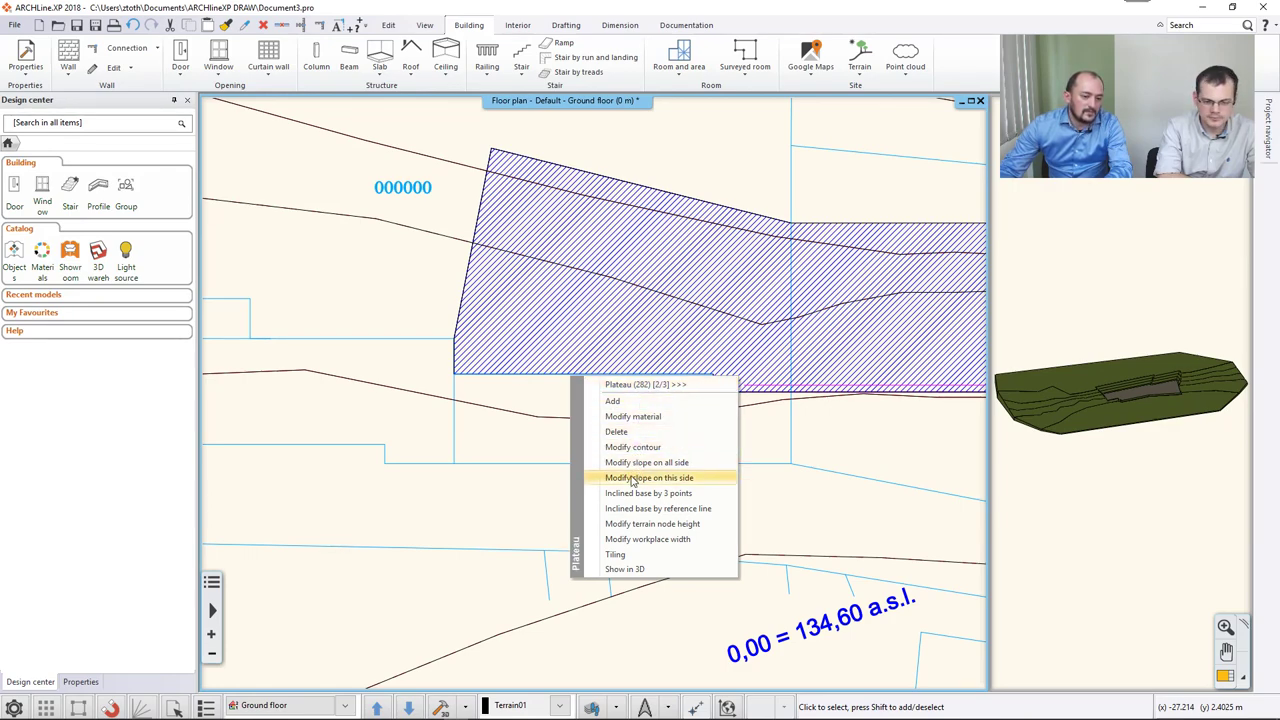
pyautogui.click(694, 478)
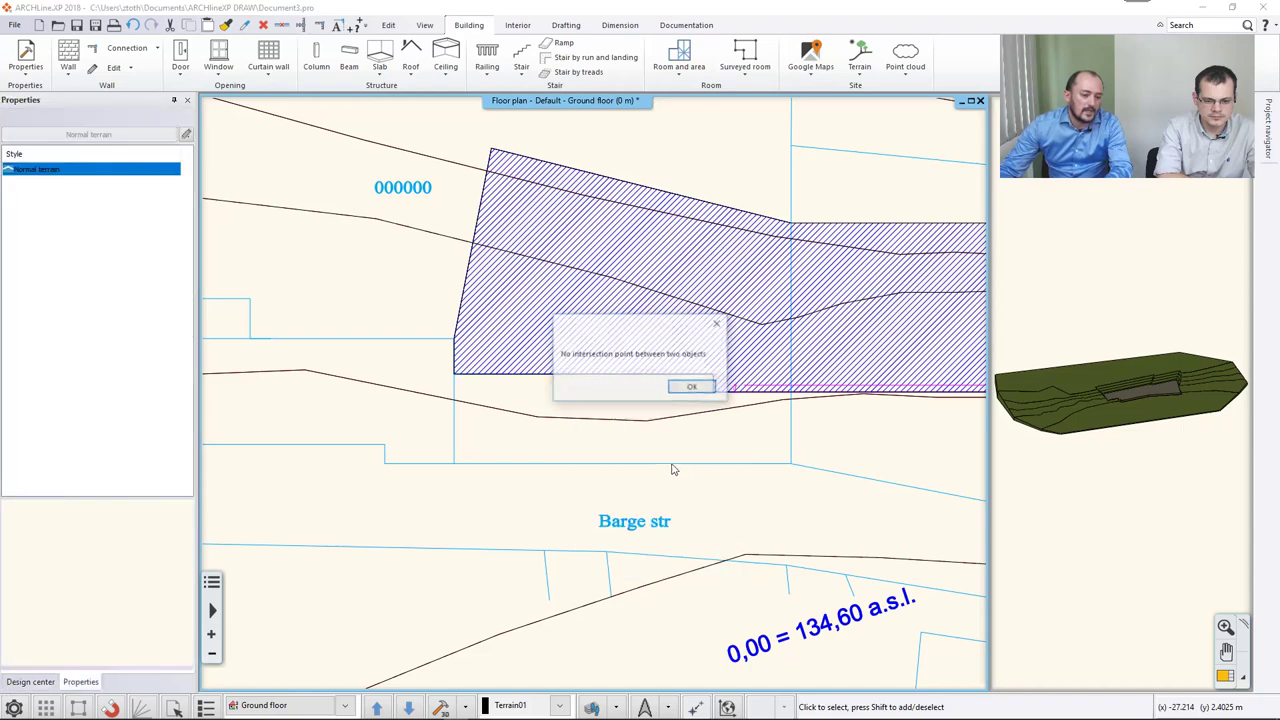
# Set the inclination angle of all four plateau sides to 0°.
pyautogui.click(686, 386)
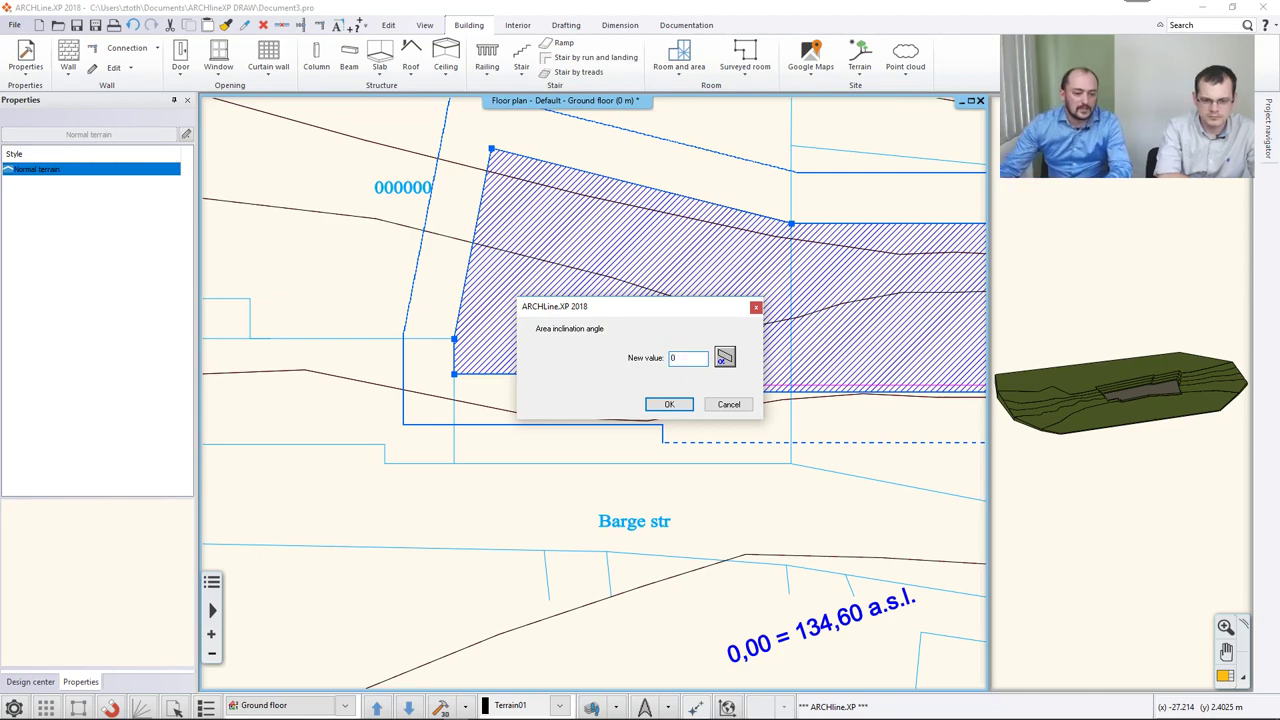
pyautogui.click(665, 404)
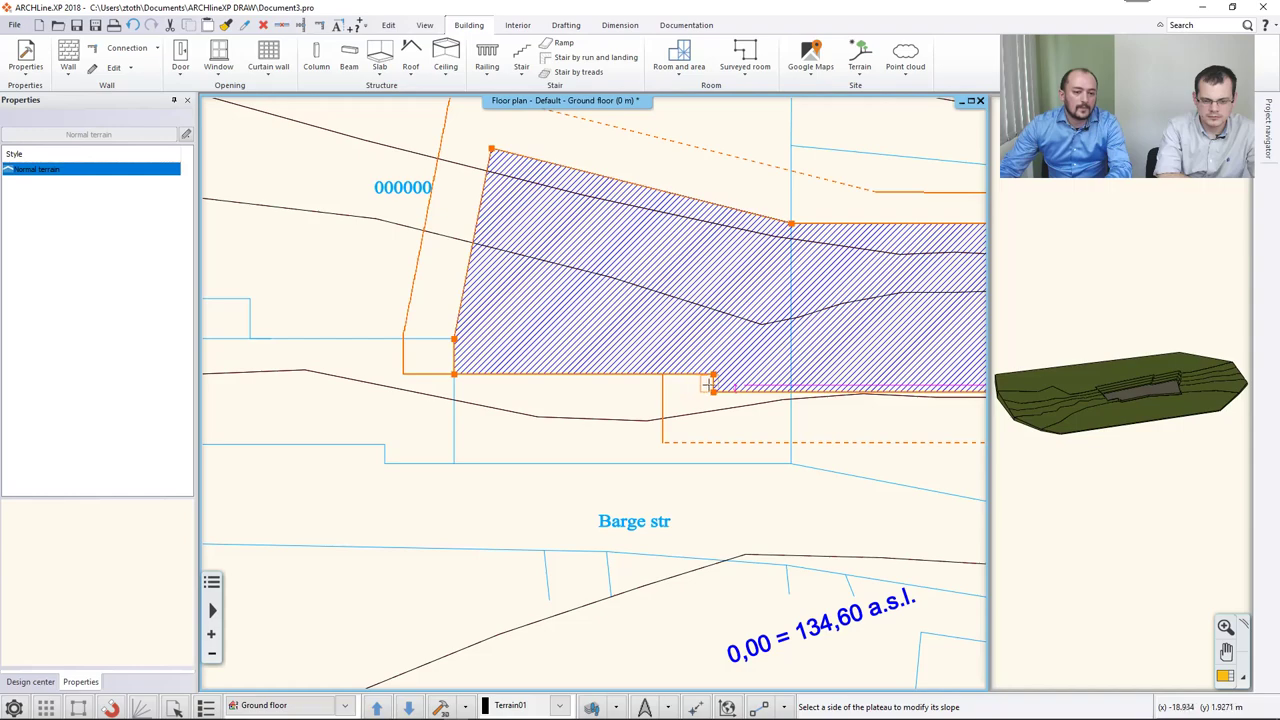
pyautogui.click(708, 384)
pyautogui.write('0')
pyautogui.click(664, 404)
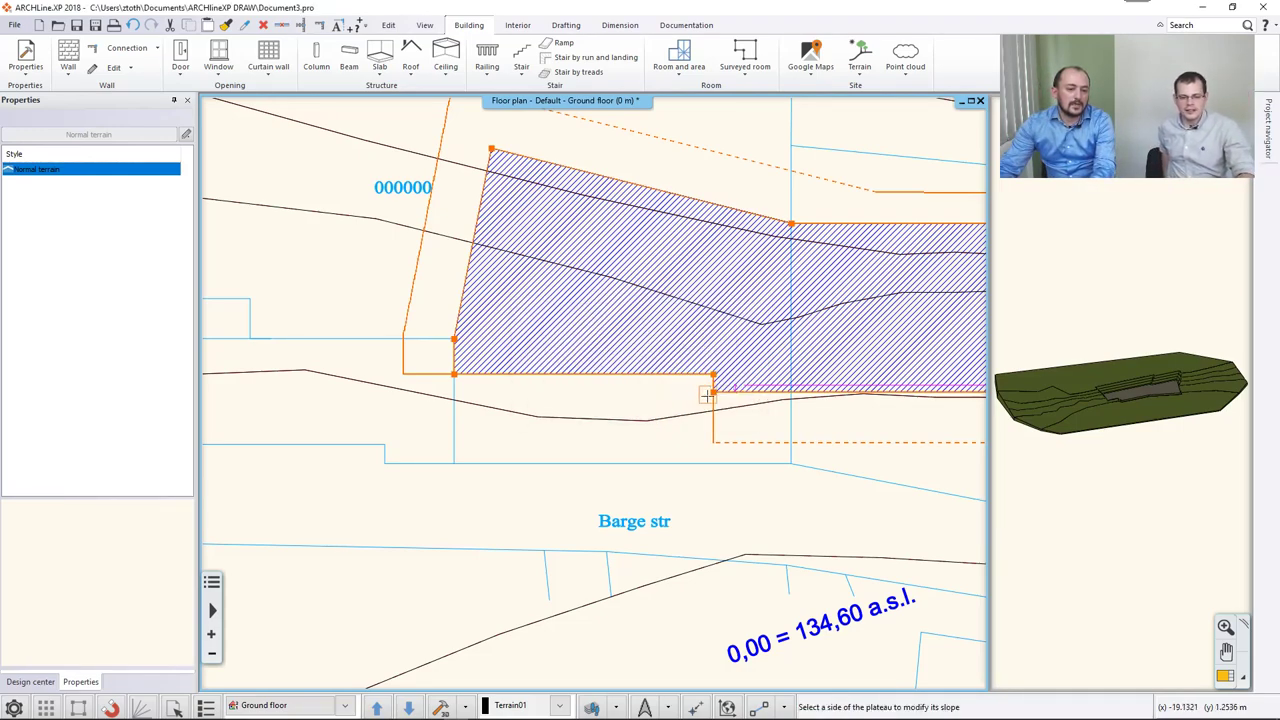
pyautogui.click(718, 388)
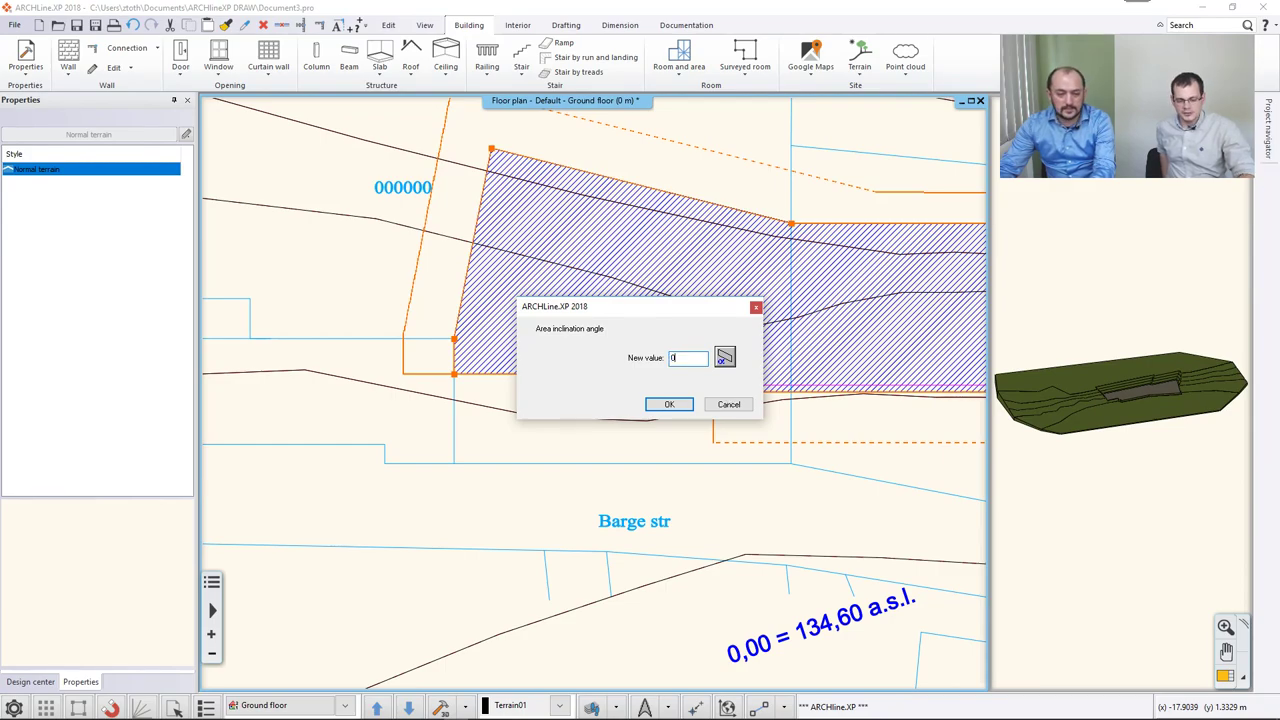
pyautogui.click(669, 404)
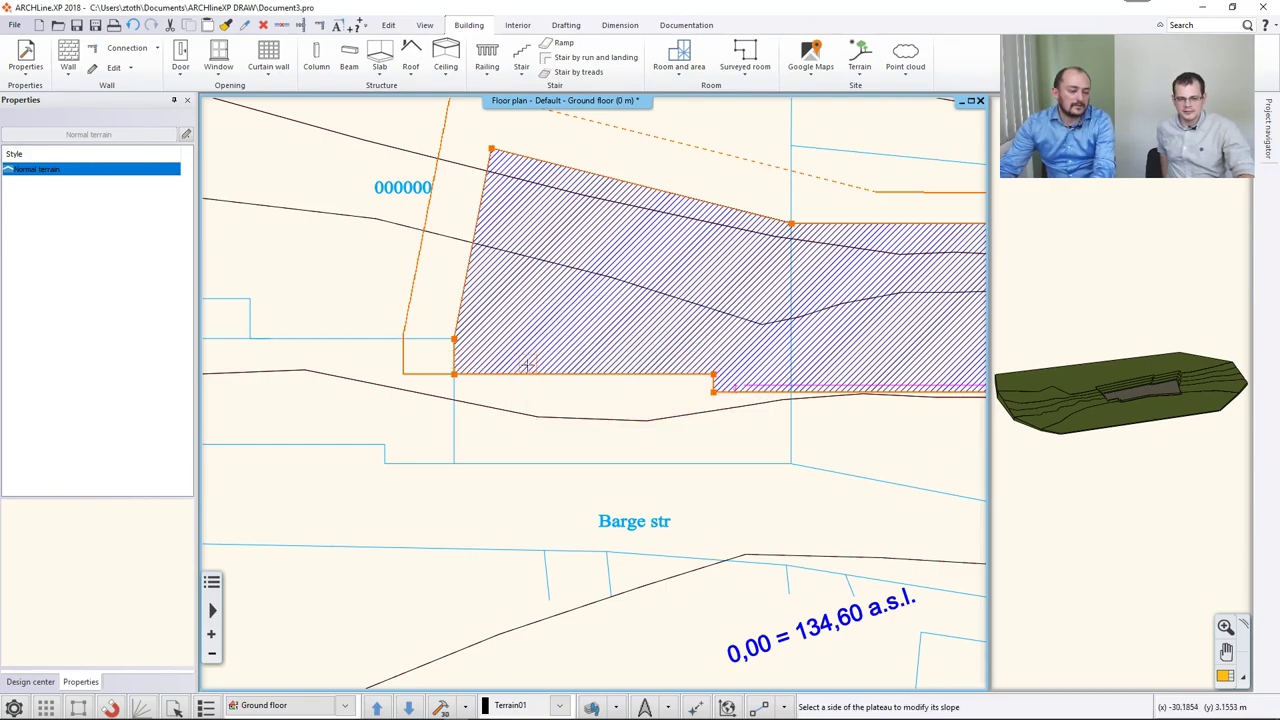
pyautogui.press('Right')
pyautogui.press('Right')
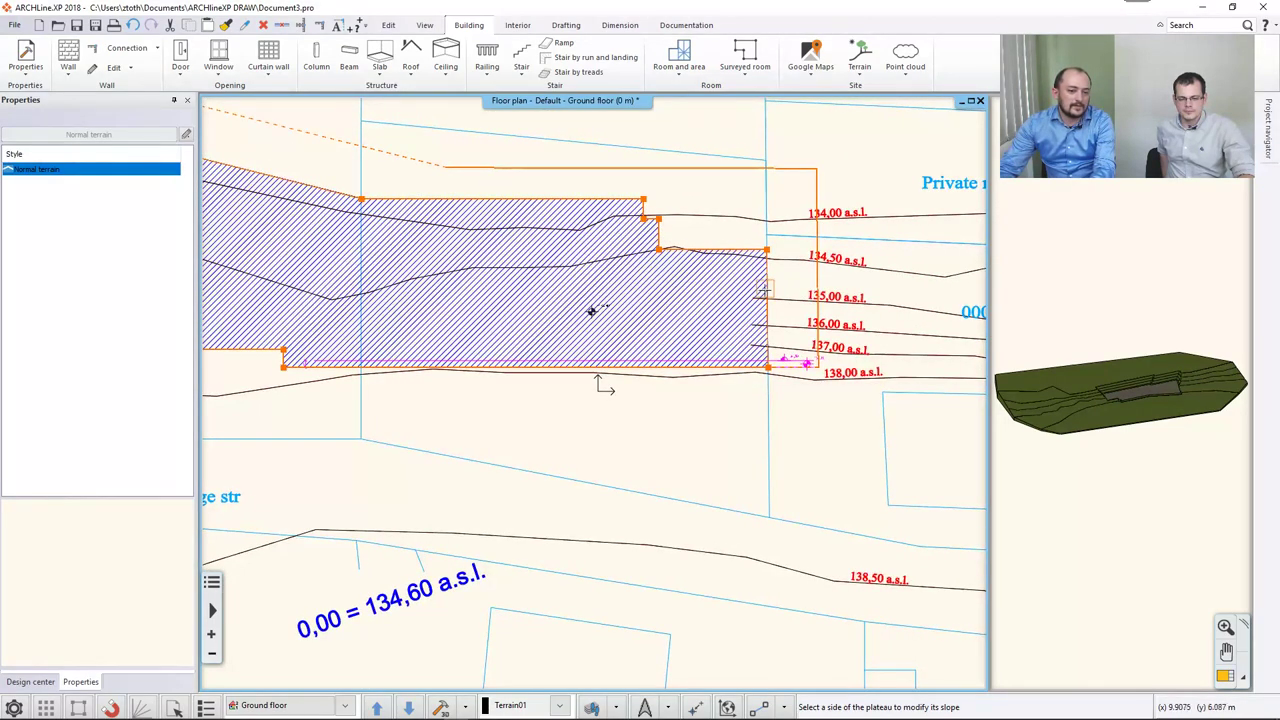
pyautogui.click(769, 290)
pyautogui.write('0')
pyautogui.click(669, 404)
pyautogui.moveTo(591, 311); pyautogui.dragTo(769, 338, button='middle')
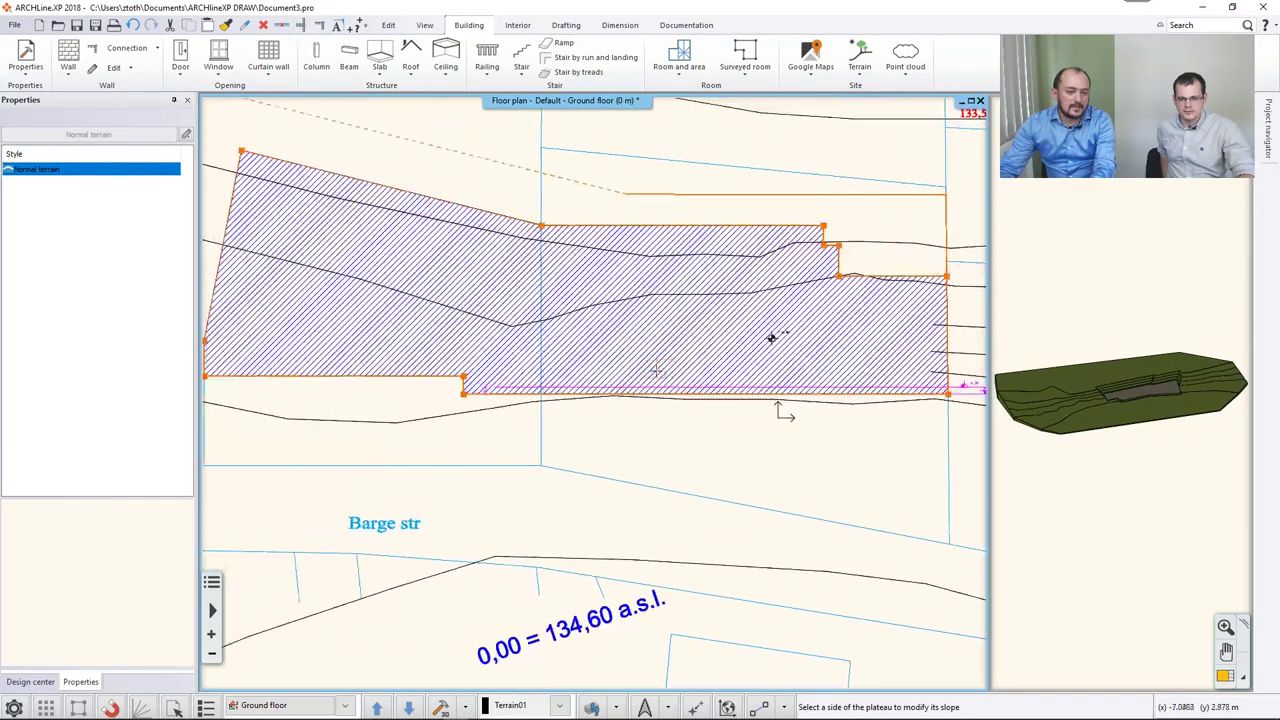
pyautogui.press('Escape')
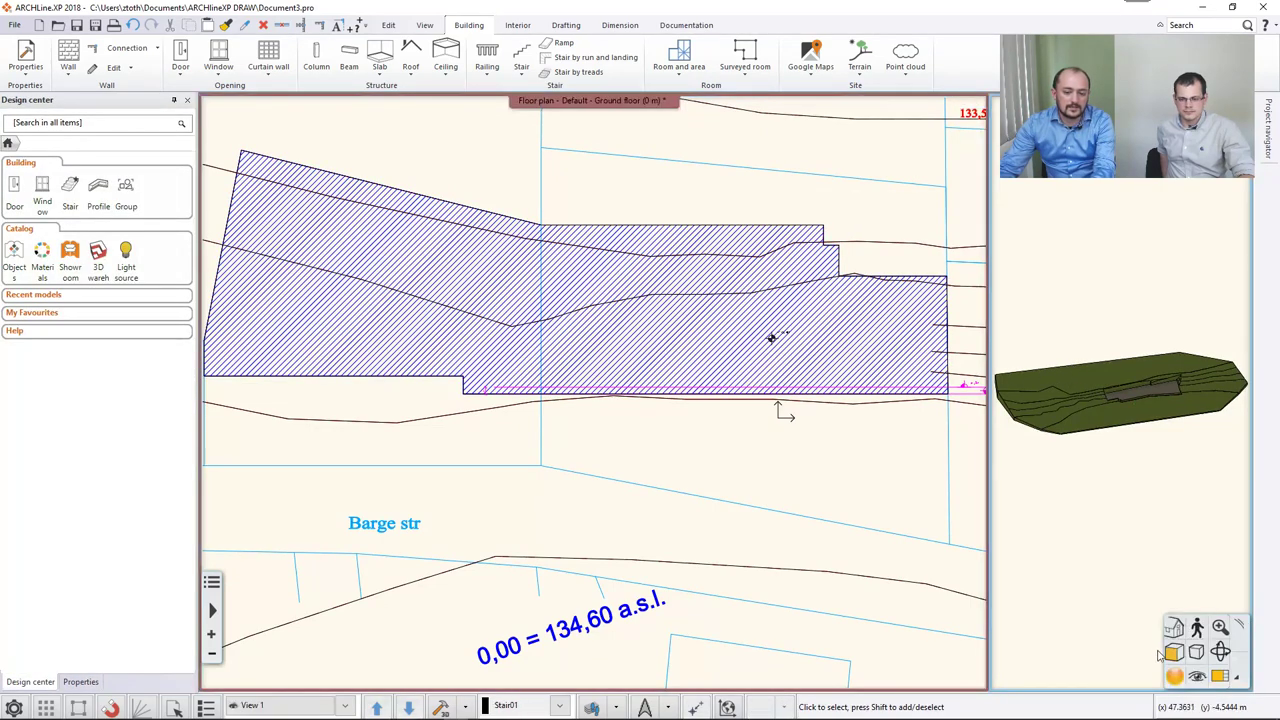
# Check the sharply cut plateau in the 3D view, then go back to the ground floor plan.
pyautogui.press('F3')
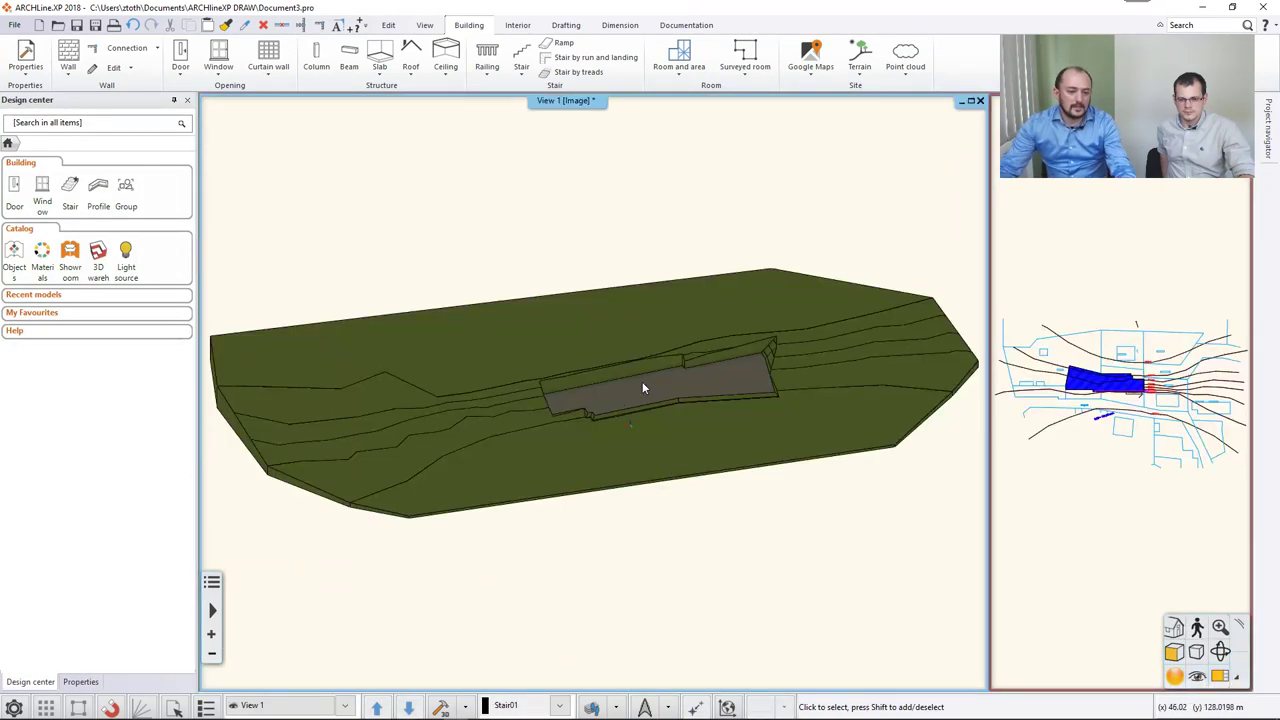
pyautogui.moveTo(642, 381); pyautogui.dragTo(690, 370, button='middle')
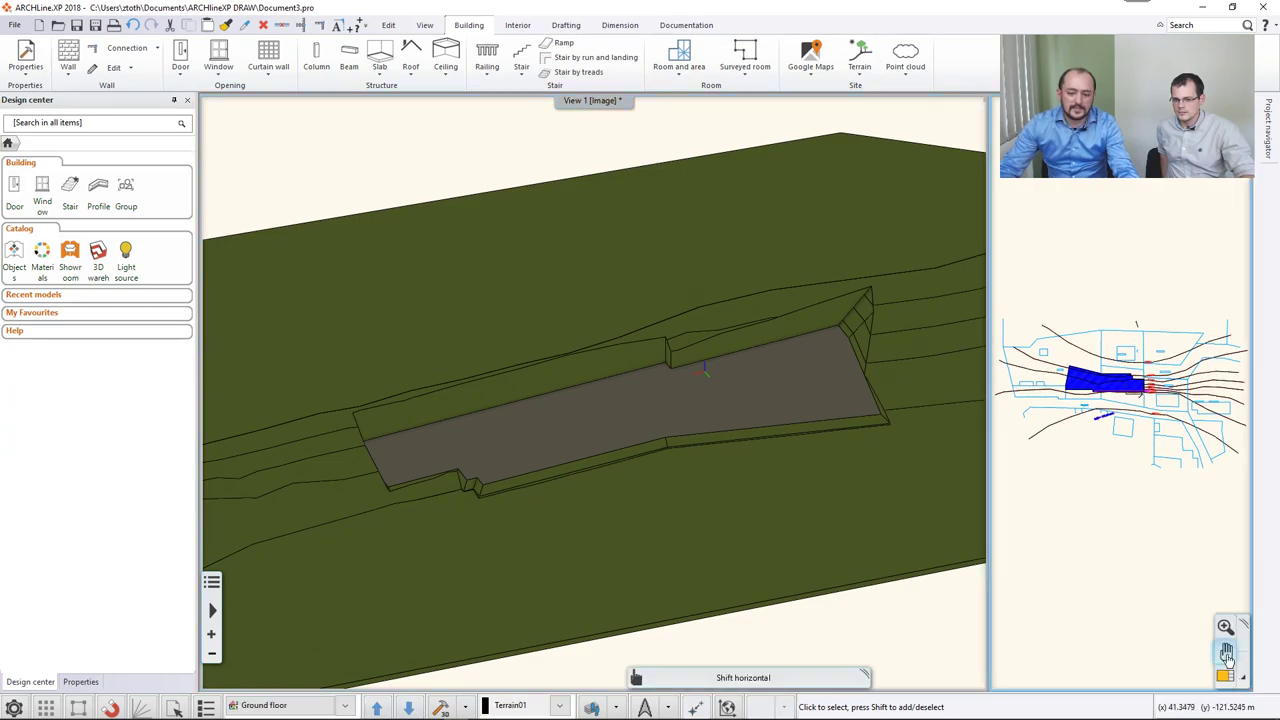
pyautogui.click(1120, 400)
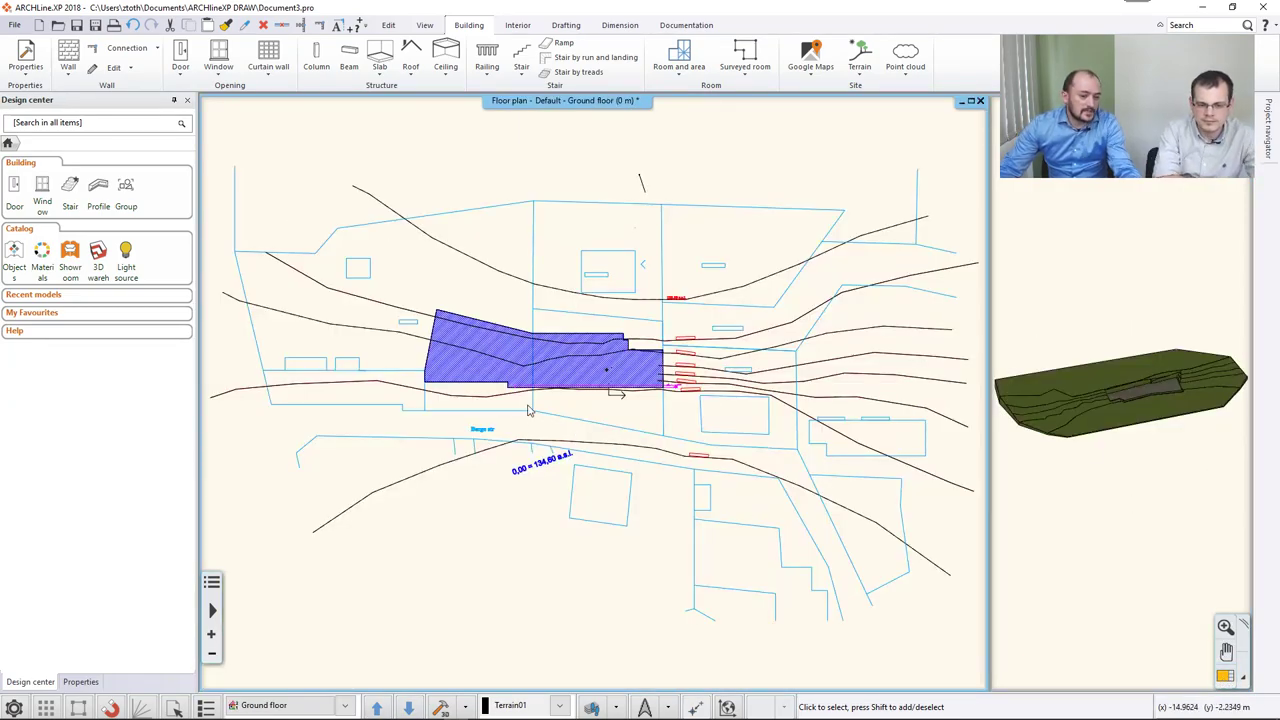
pyautogui.scroll(2, 373, 373)
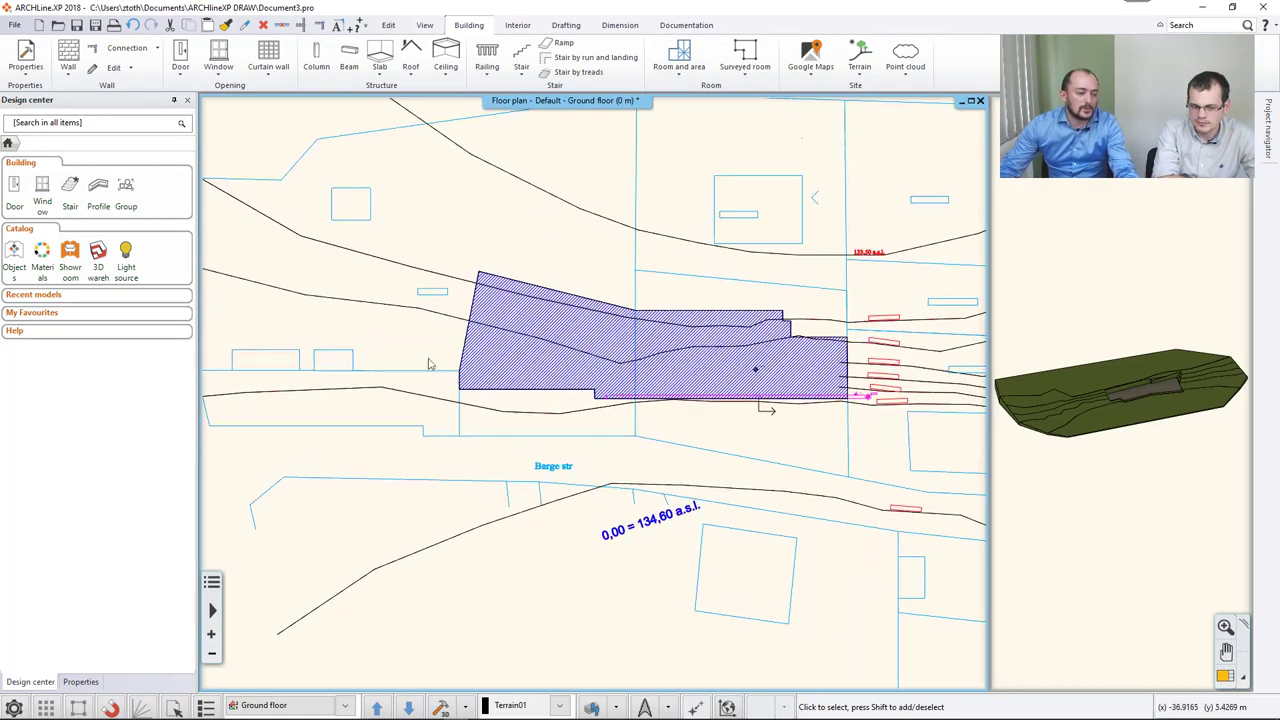
# Draw a wall along the plateau's lower edge from its left corner to its right corner.
pyautogui.click(68, 55)
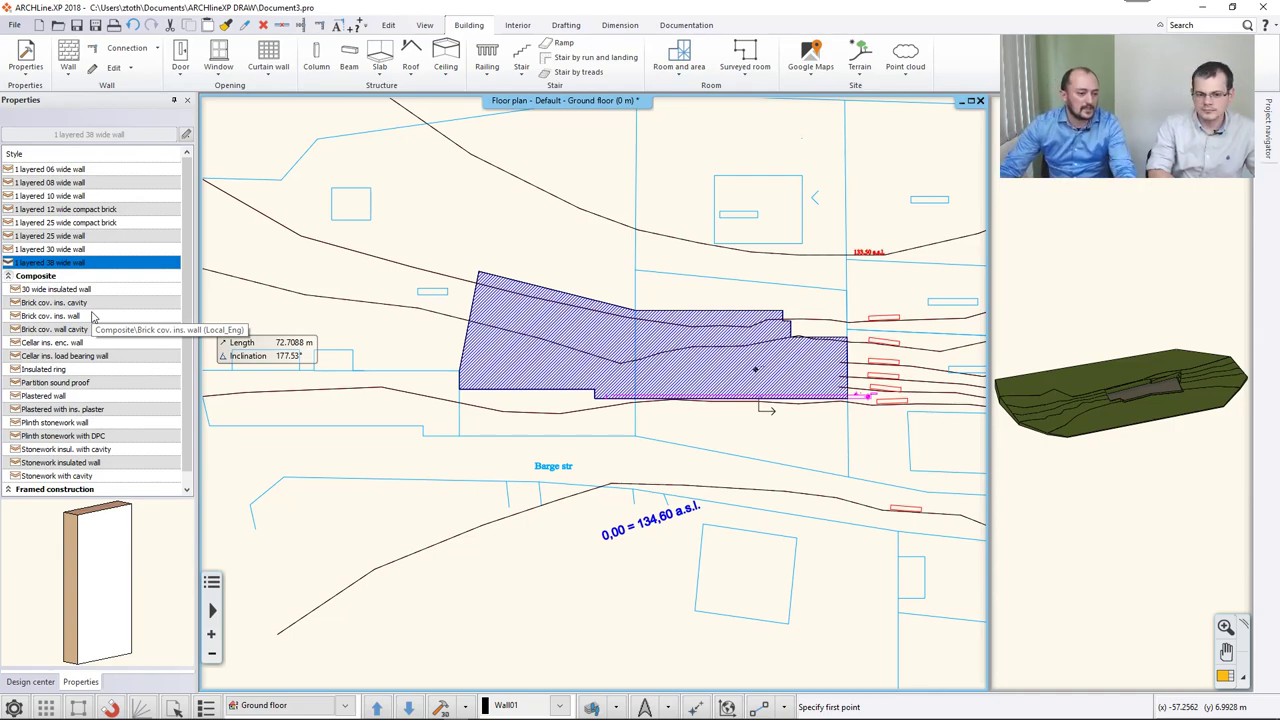
pyautogui.scroll(1, 445, 455)
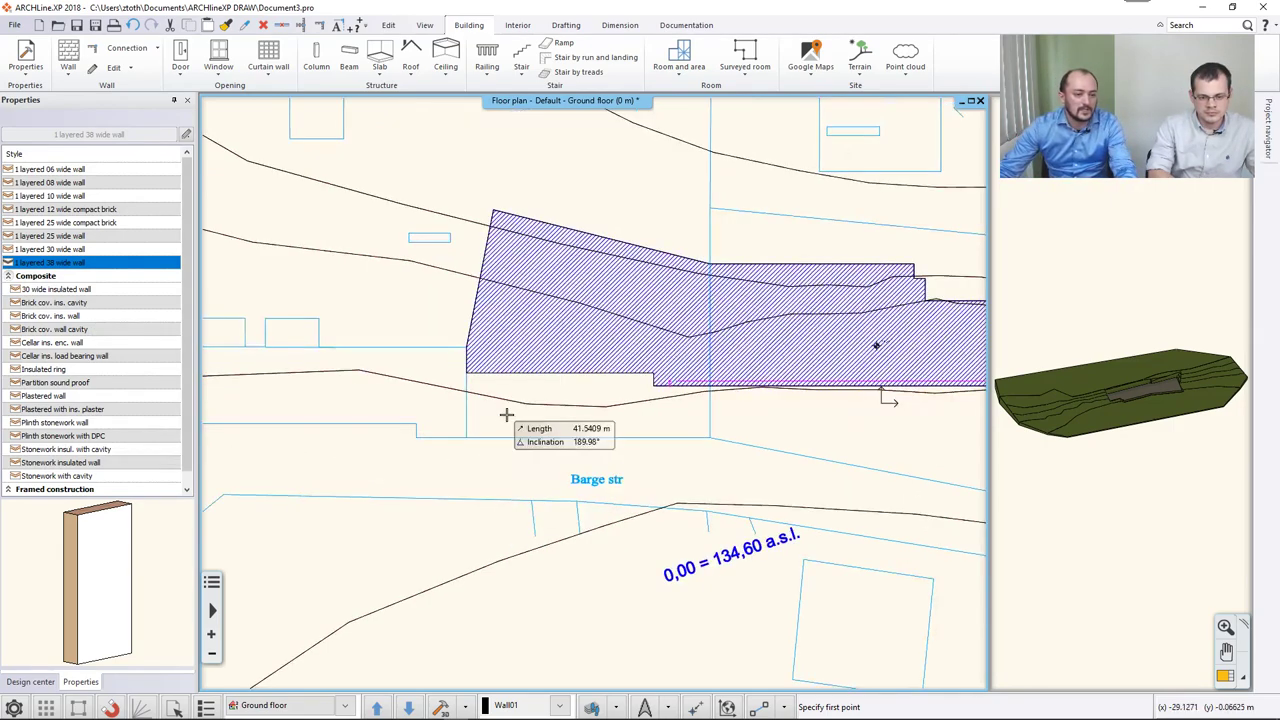
pyautogui.click(467, 373)
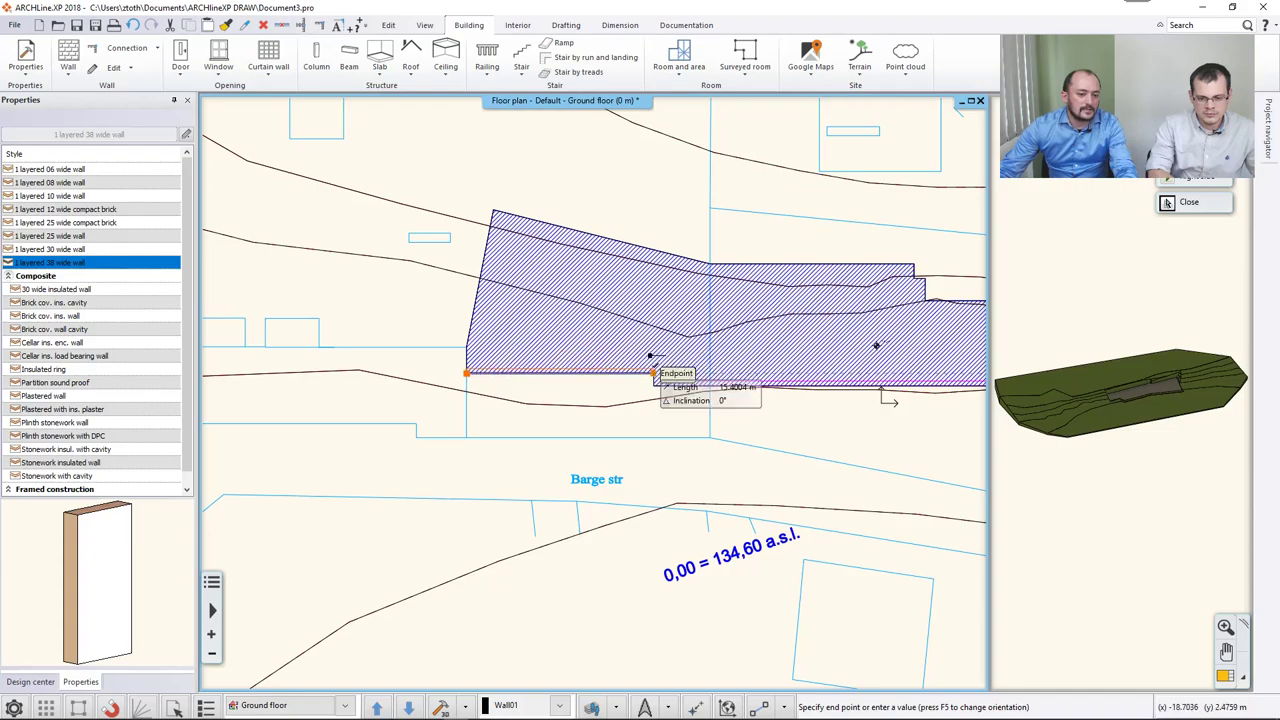
pyautogui.click(655, 378)
pyautogui.moveTo(885, 398); pyautogui.dragTo(705, 393, button='middle')
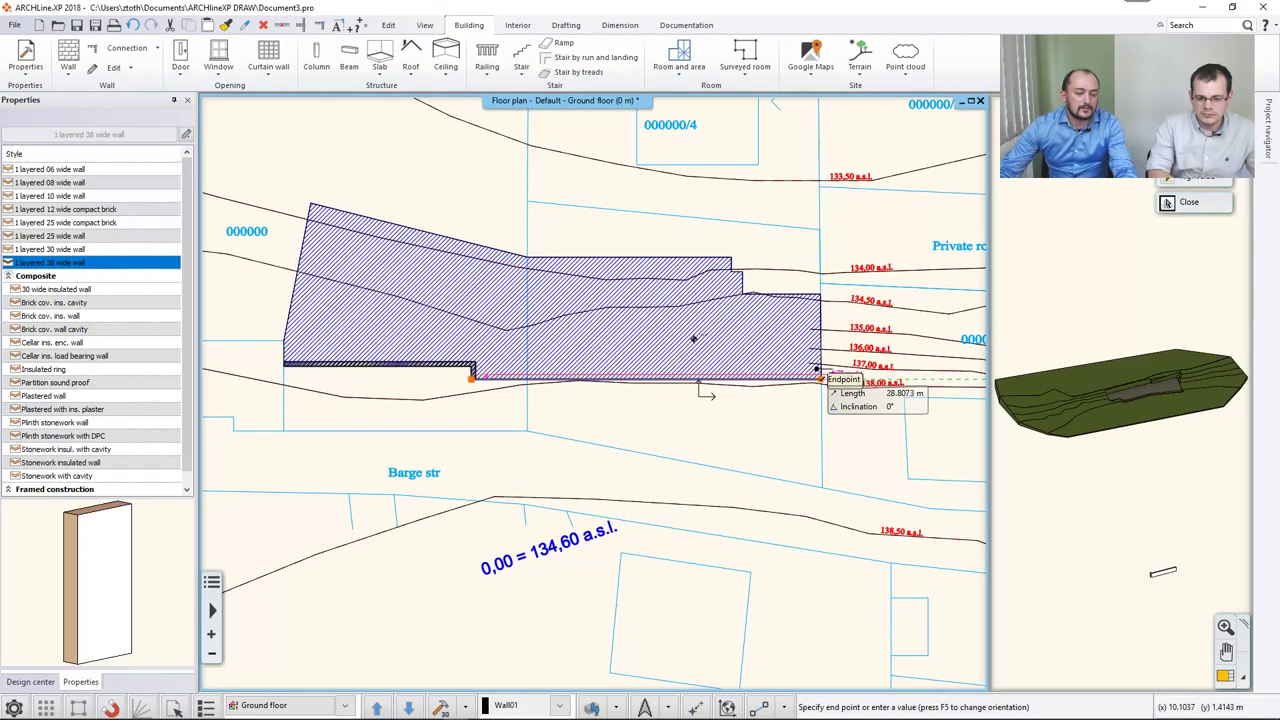
pyautogui.click(818, 378)
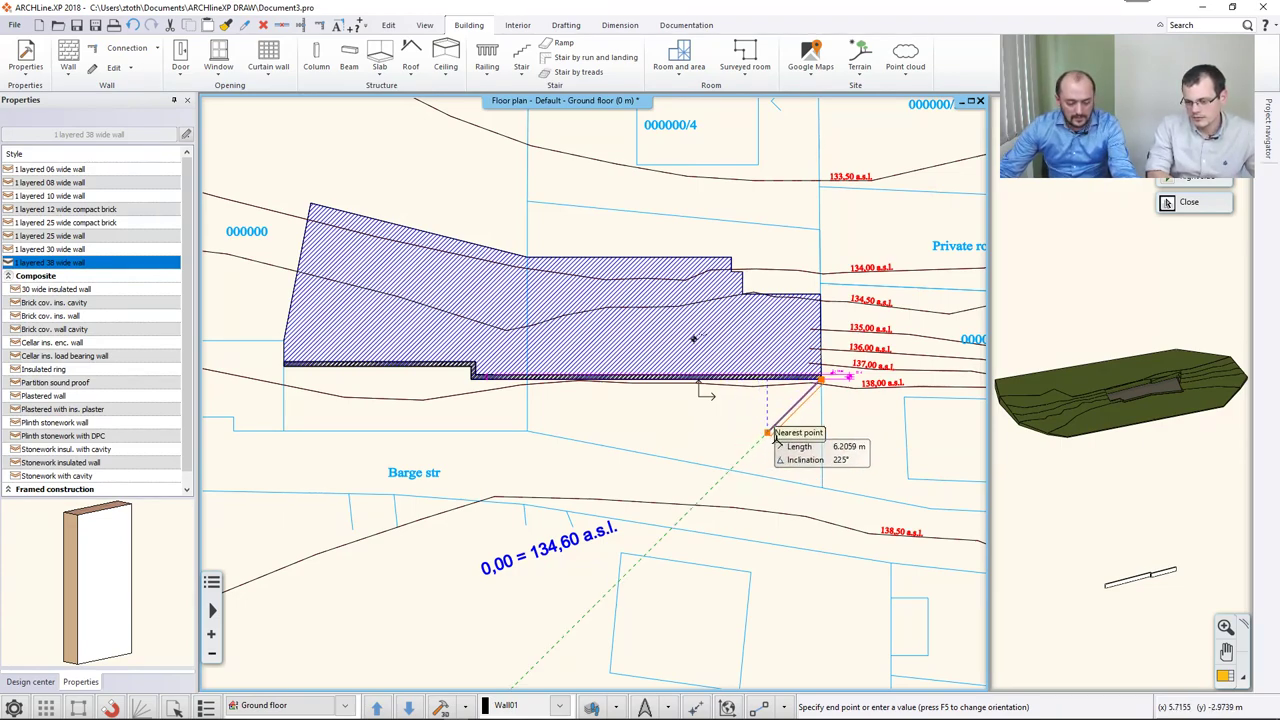
pyautogui.press('Escape')
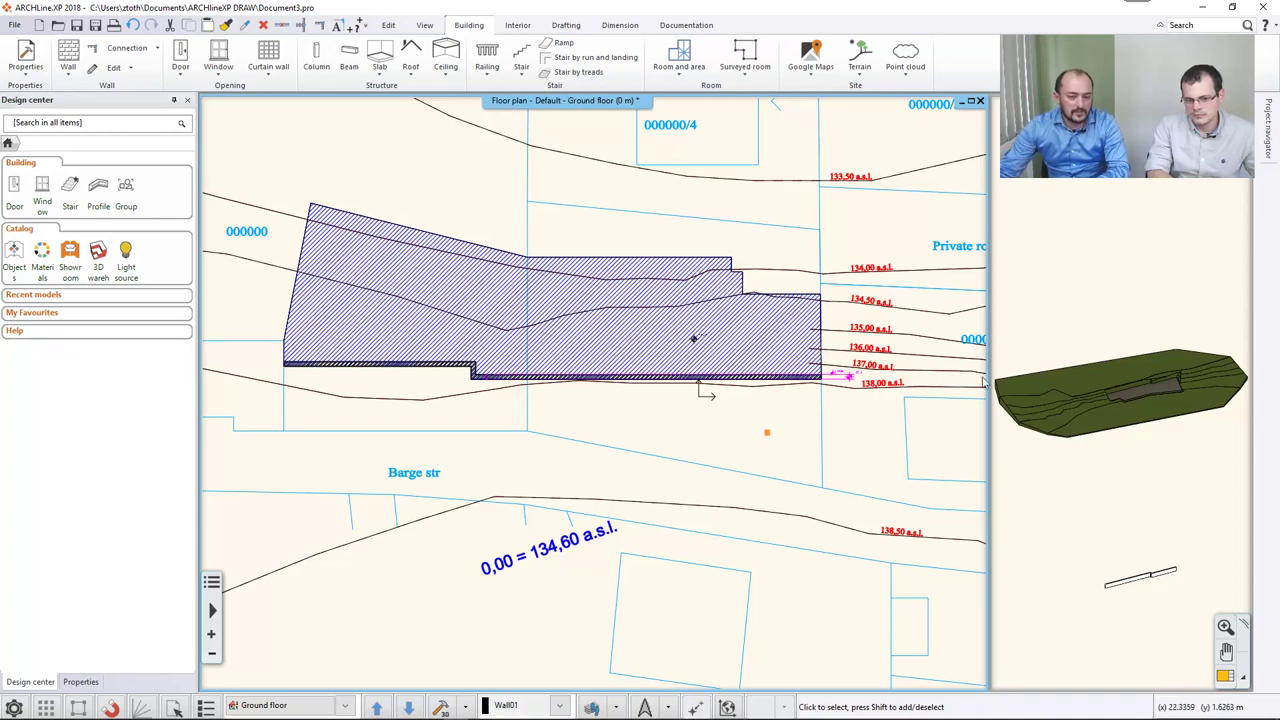
# Check the new wall in the enlarged 3D view, then make the floor plan the main view again.
pyautogui.click(1225, 677)
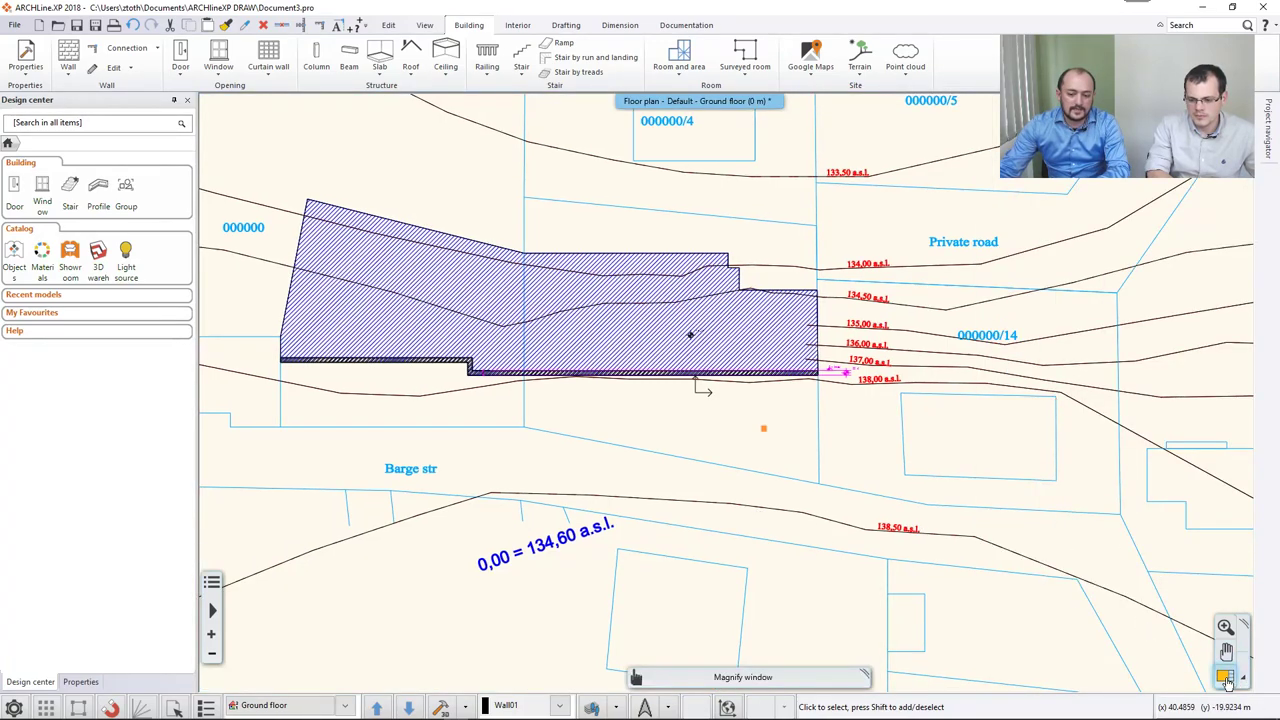
pyautogui.click(1226, 678)
pyautogui.click(1220, 677)
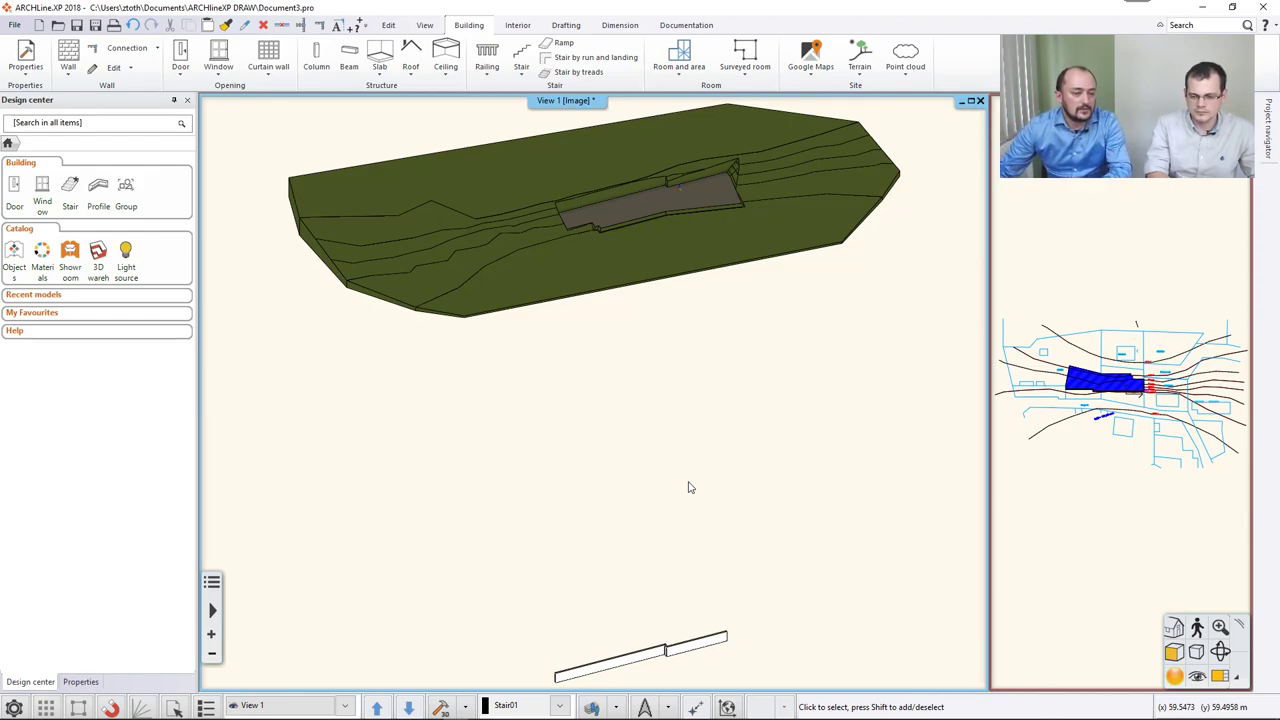
pyautogui.click(1111, 249)
pyautogui.click(1221, 664)
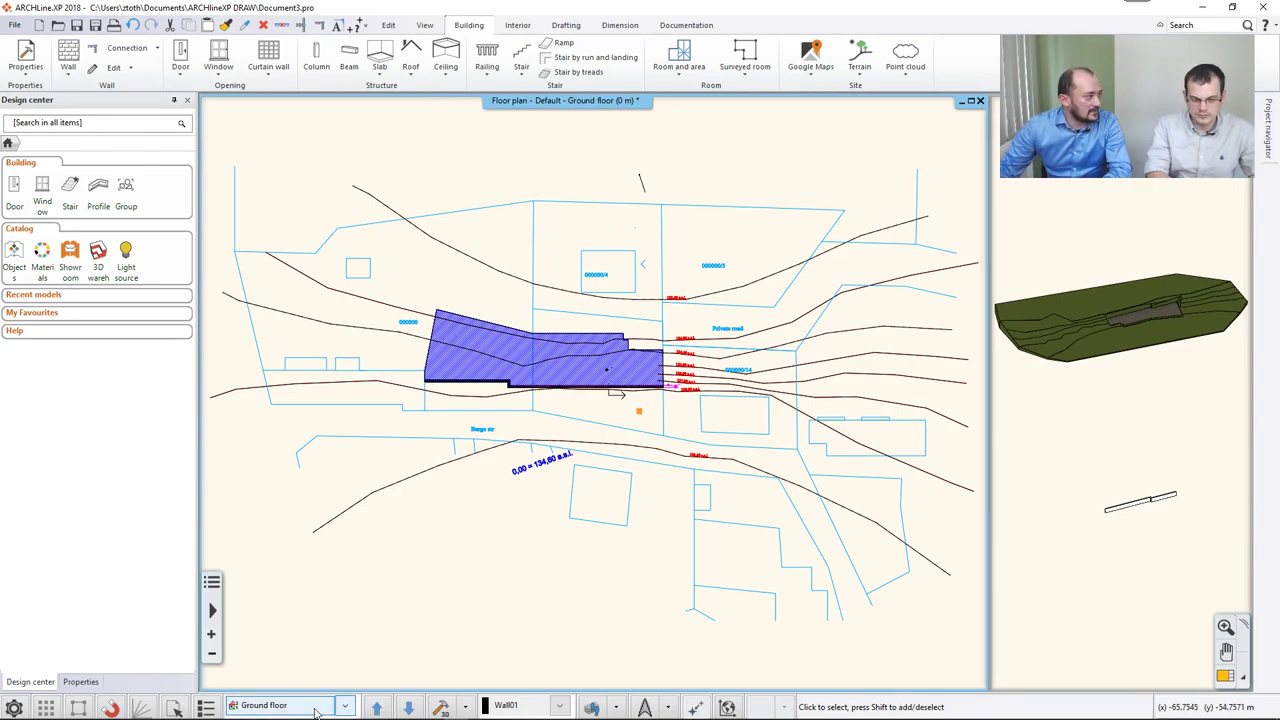
# Set the building elevation above sea level to 134.6 m and show the ground floor at absolute elevation.
pyautogui.click(300, 708)
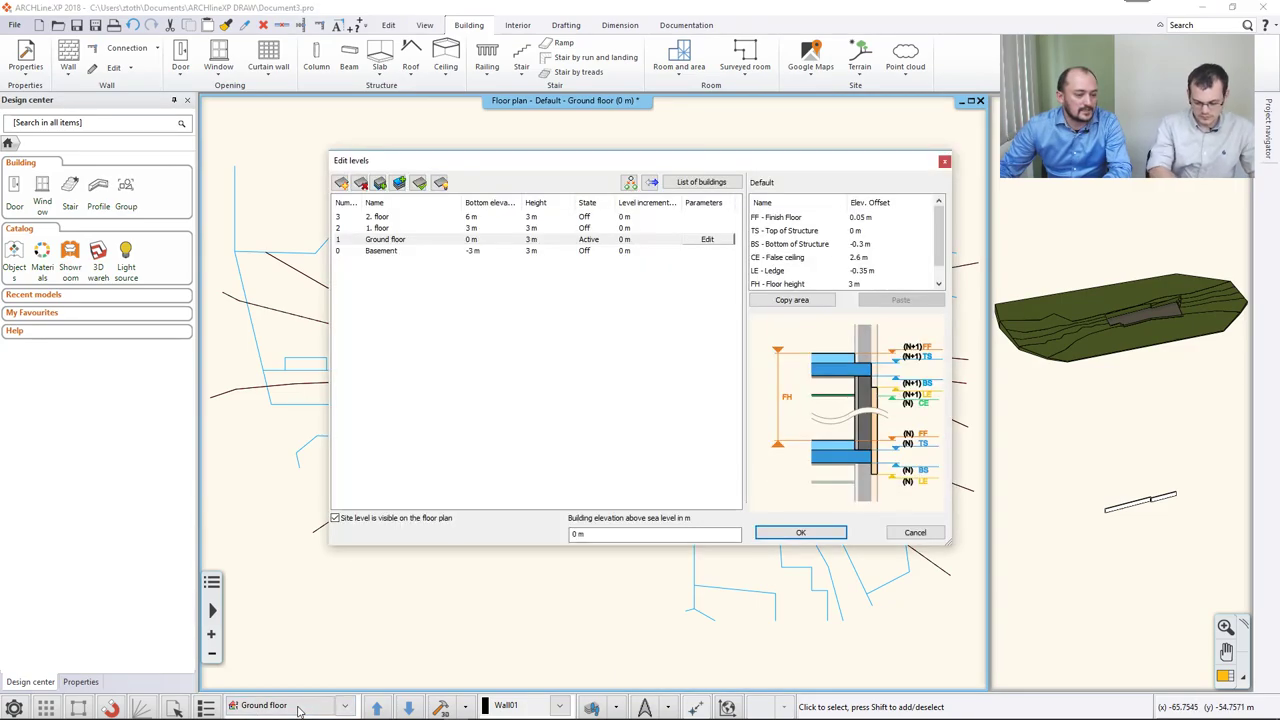
pyautogui.moveTo(607, 535); pyautogui.dragTo(540, 540)
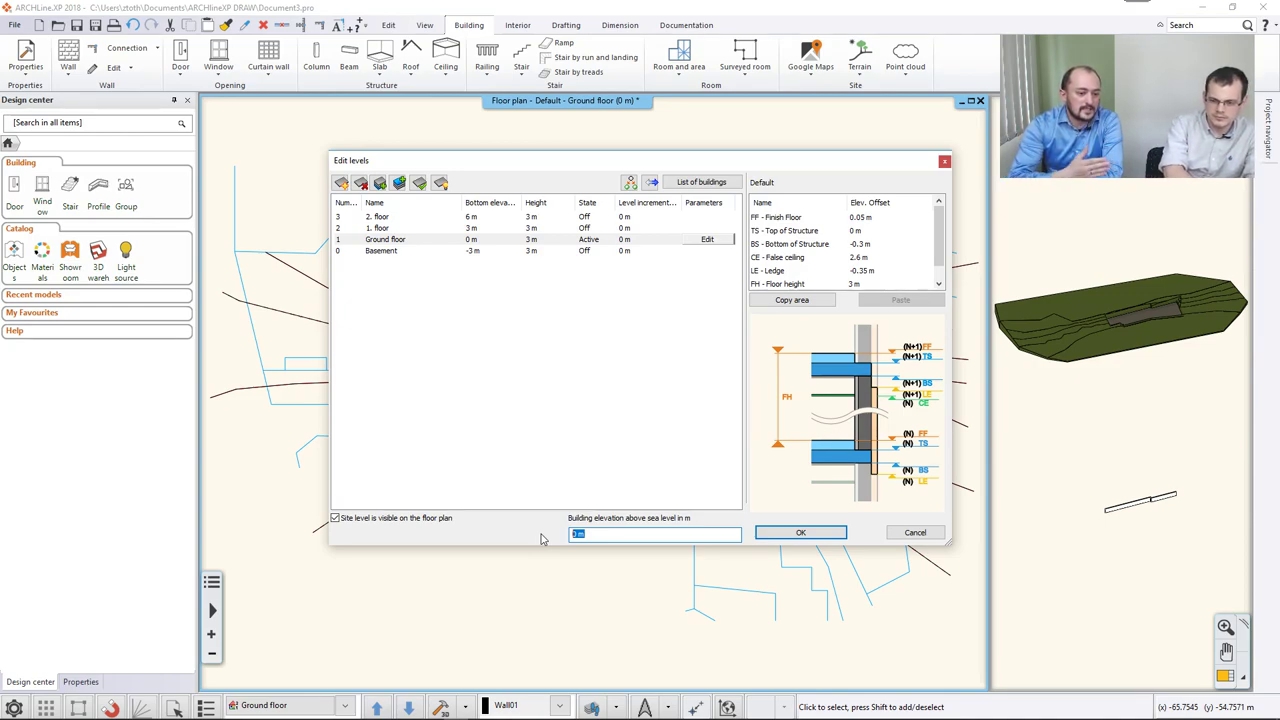
pyautogui.write('1,34.')
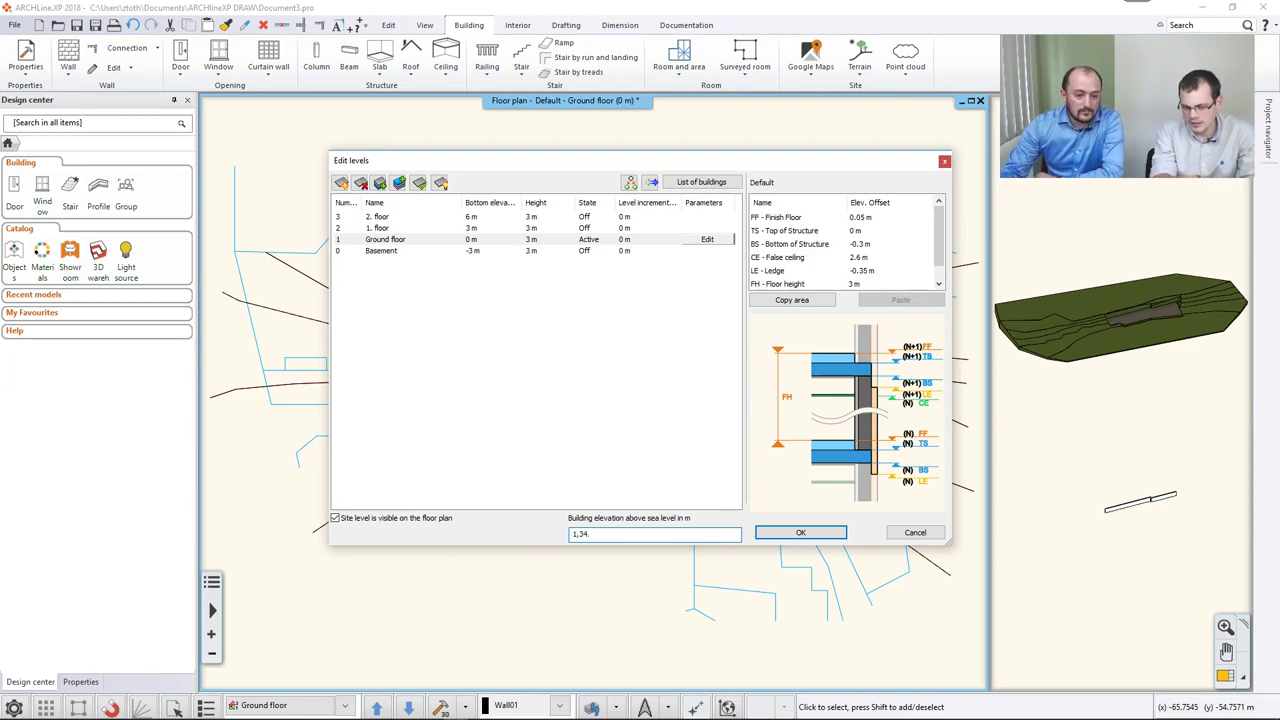
pyautogui.press('BackSpace')
pyautogui.press('BackSpace')
pyautogui.press('BackSpace')
pyautogui.press('BackSpace')
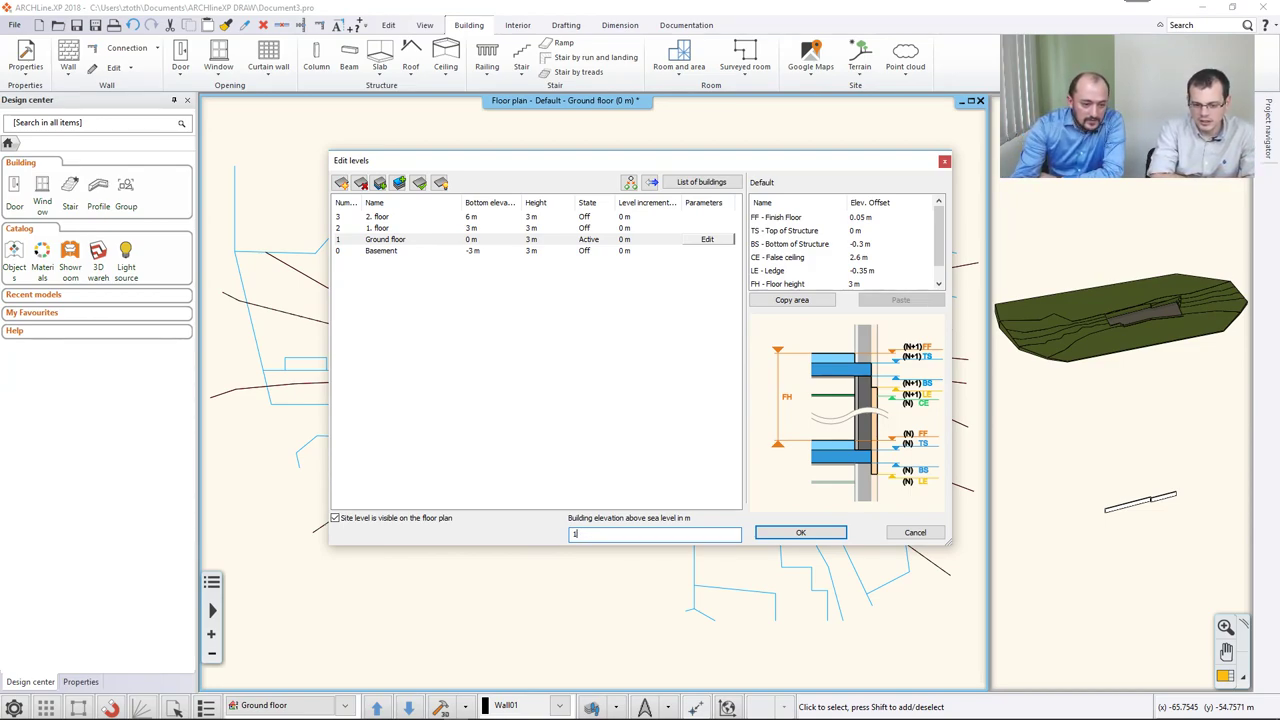
pyautogui.write('34.6')
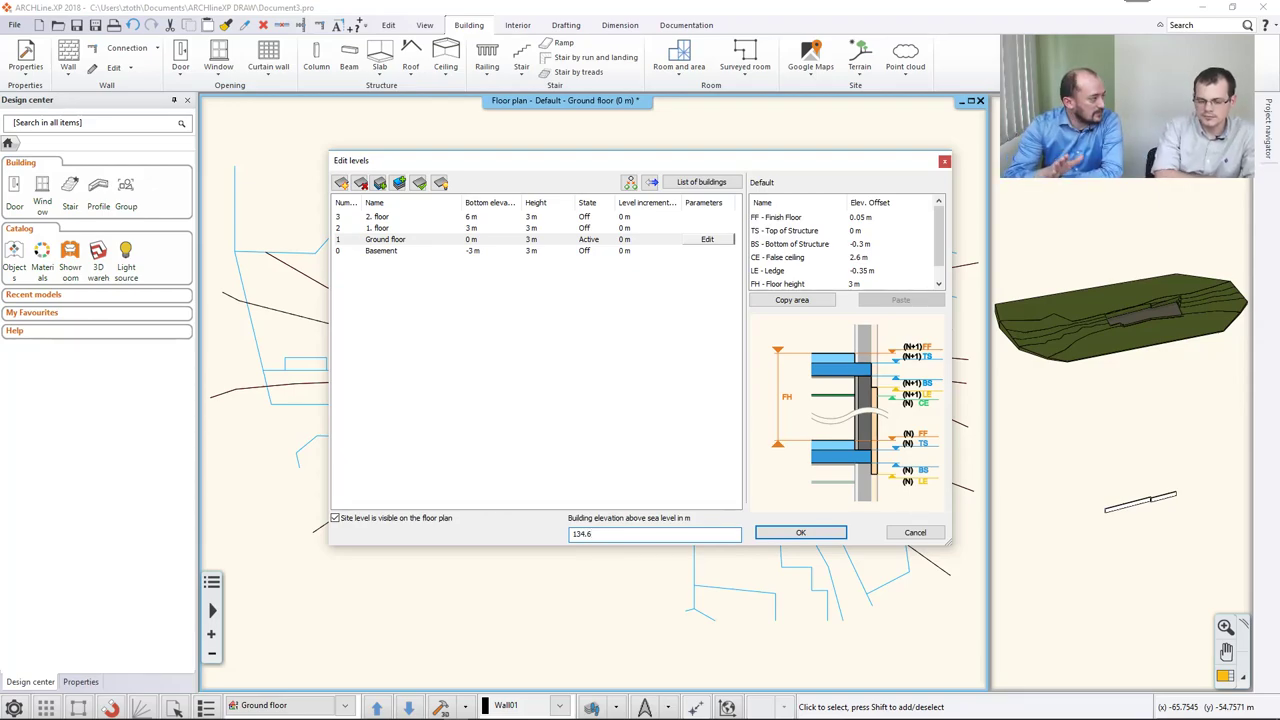
pyautogui.click(796, 532)
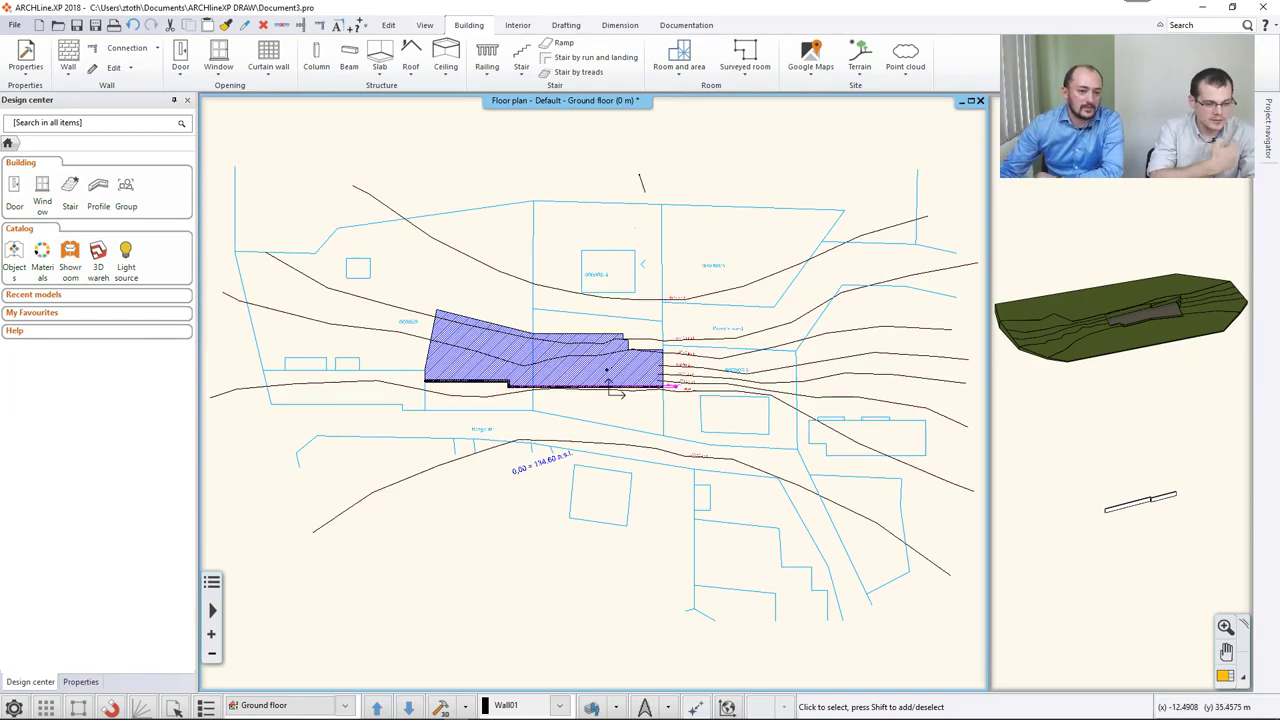
pyautogui.click(443, 706)
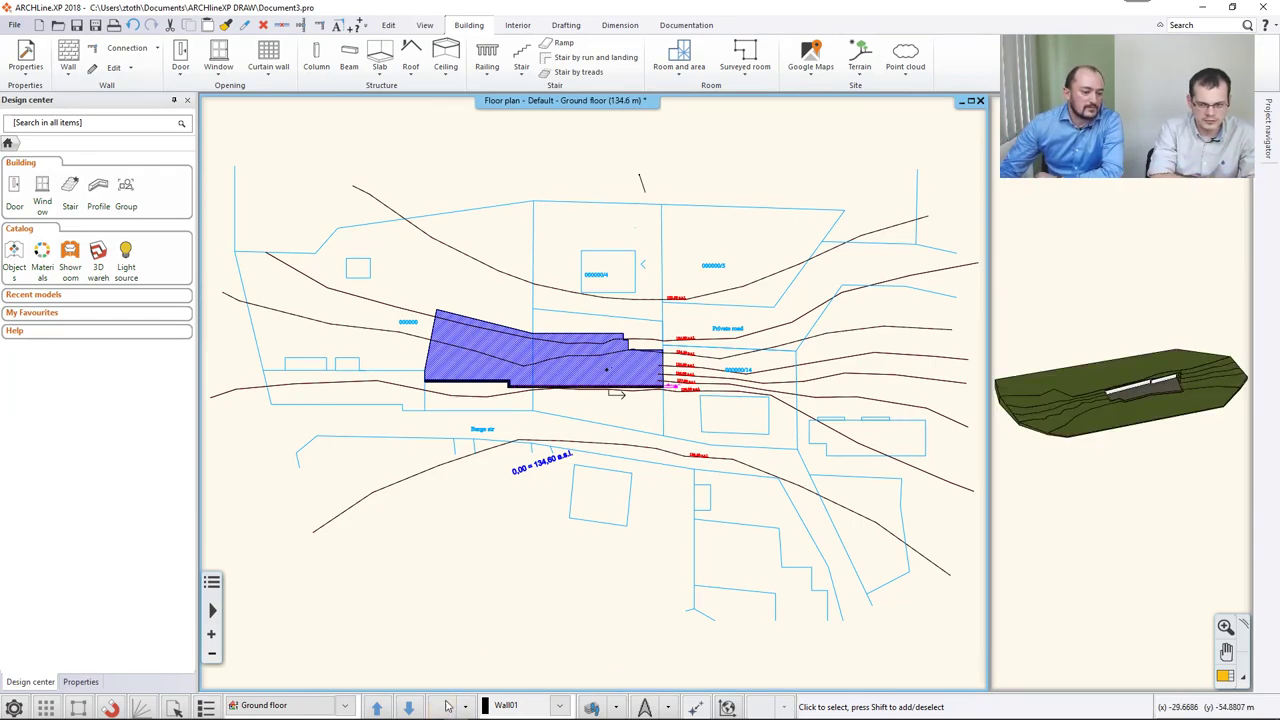
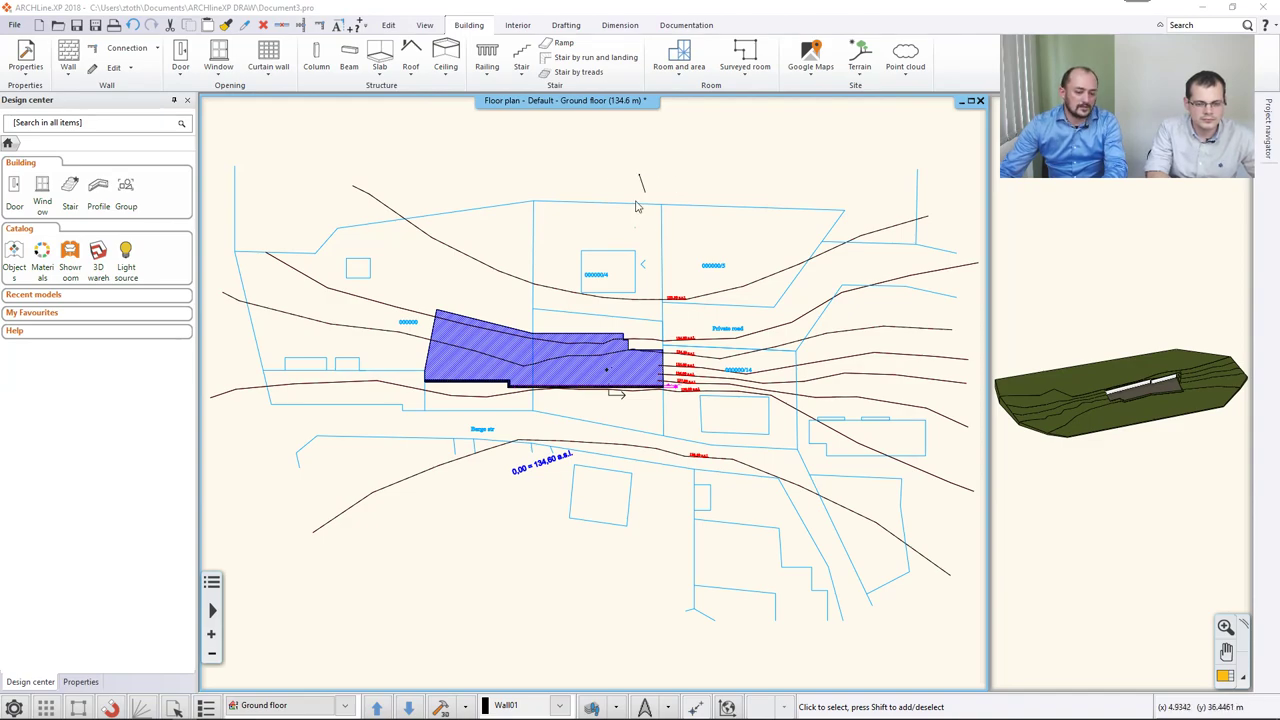
# Set the project's north direction angle to 110° in Set North Direction.
pyautogui.click(646, 708)
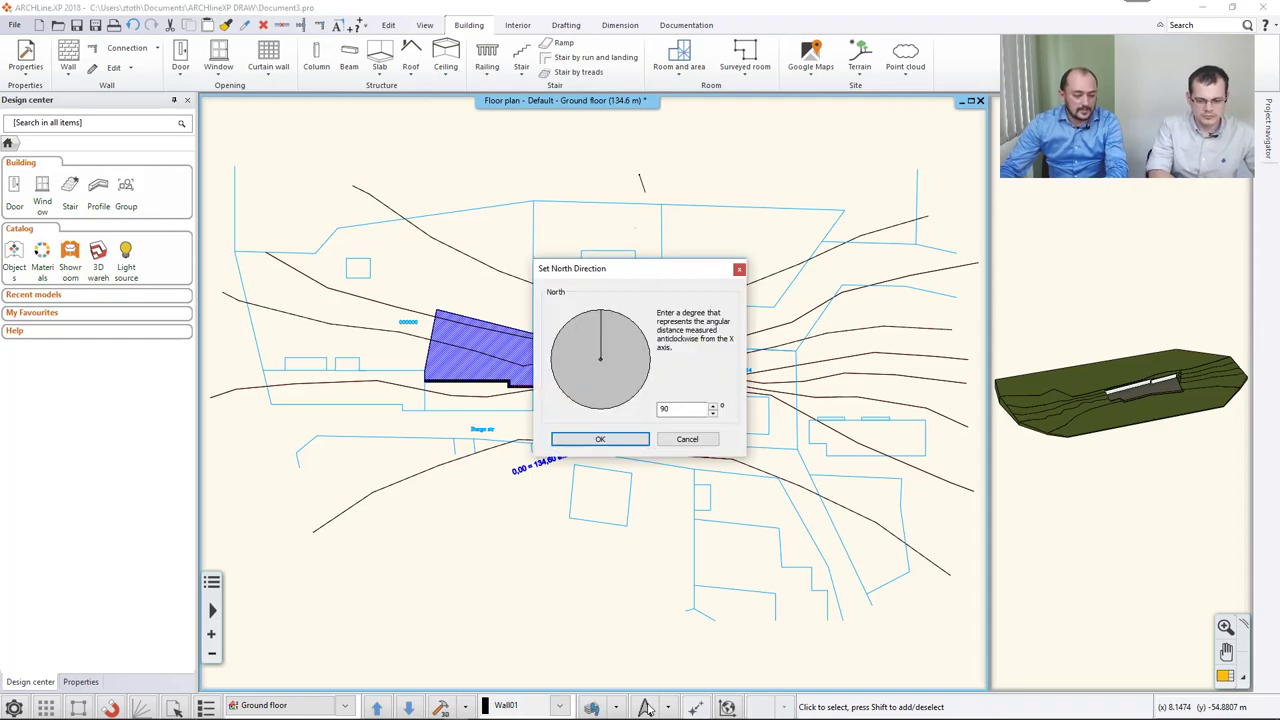
pyautogui.moveTo(602, 355); pyautogui.dragTo(588, 331)
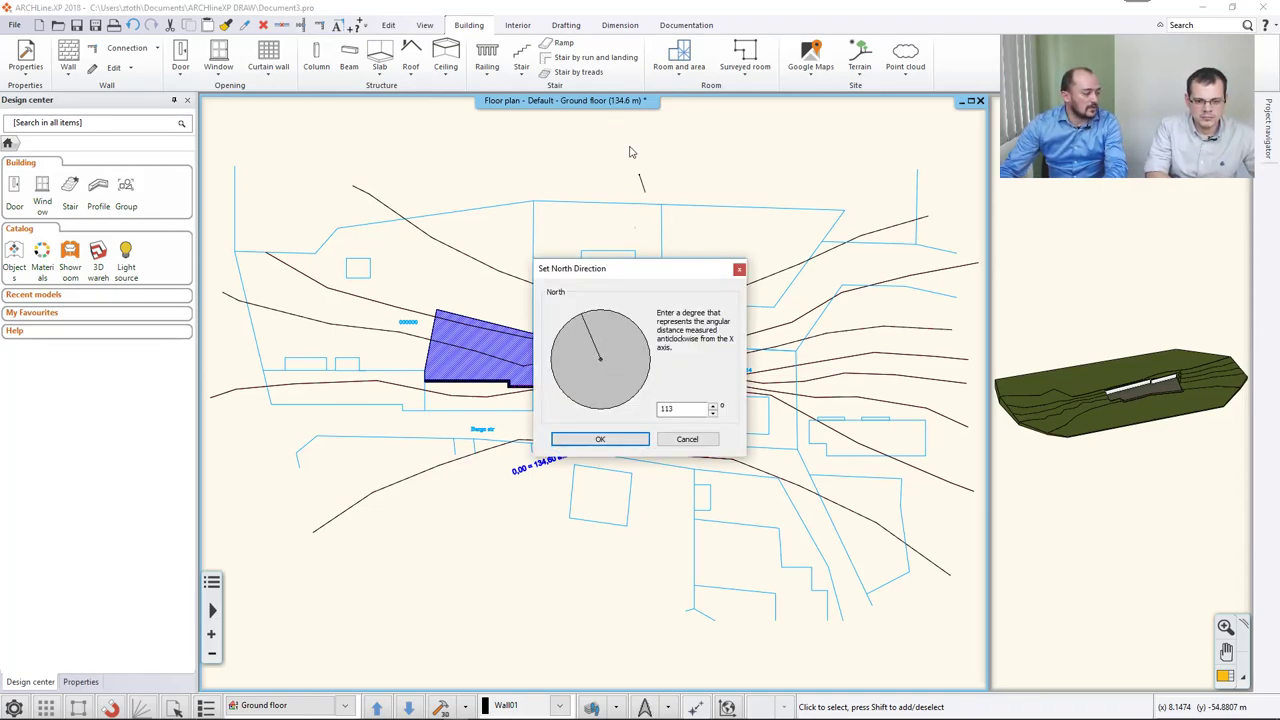
pyautogui.click(686, 408)
pyautogui.press('BackSpace')
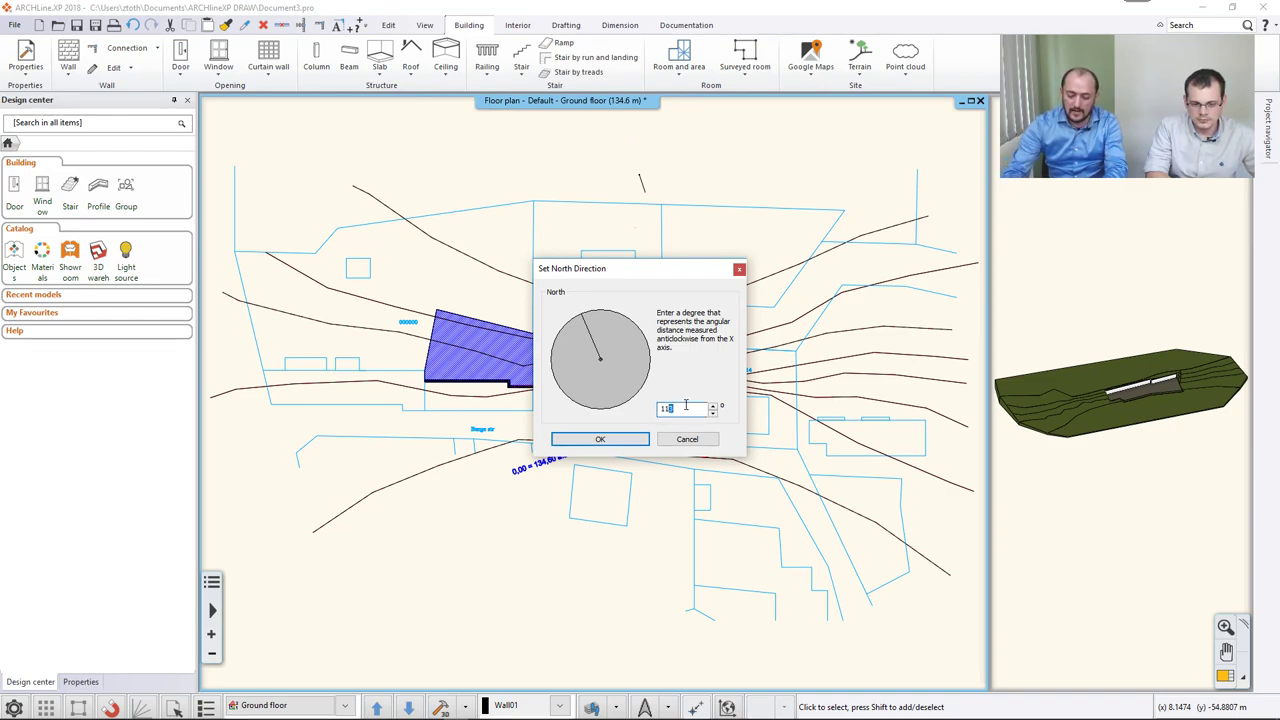
pyautogui.write('0')
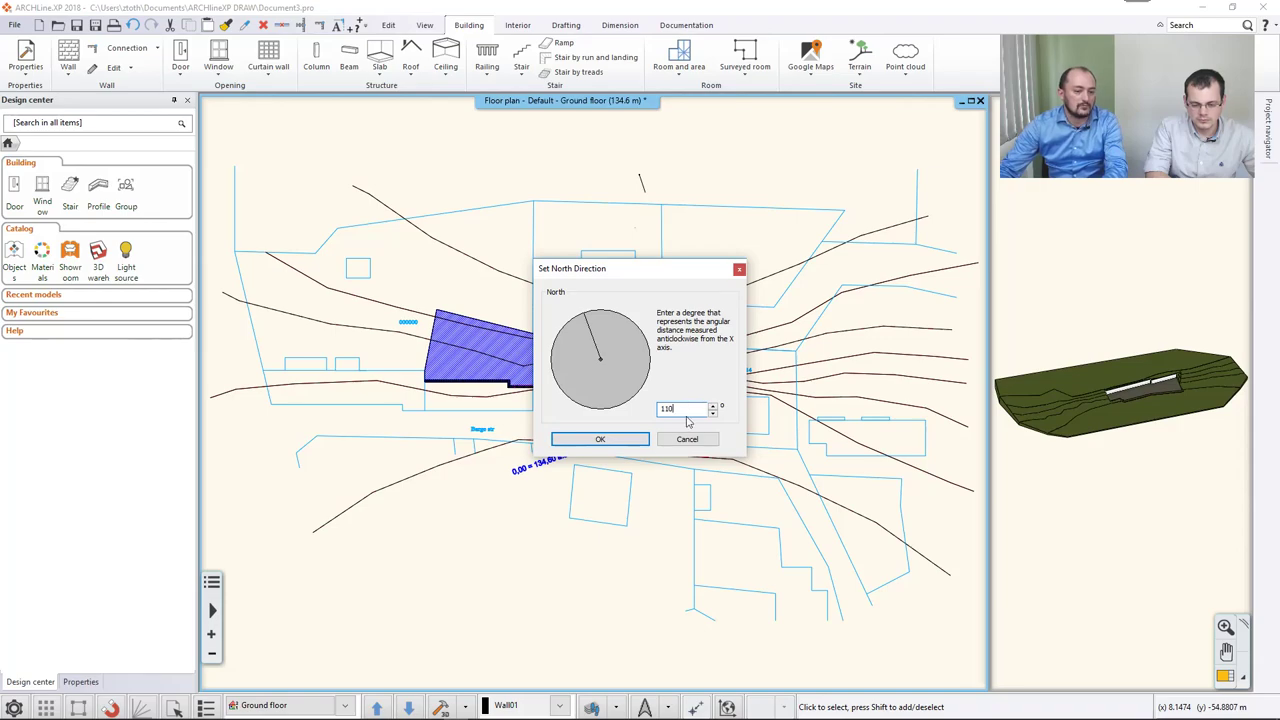
pyautogui.click(633, 442)
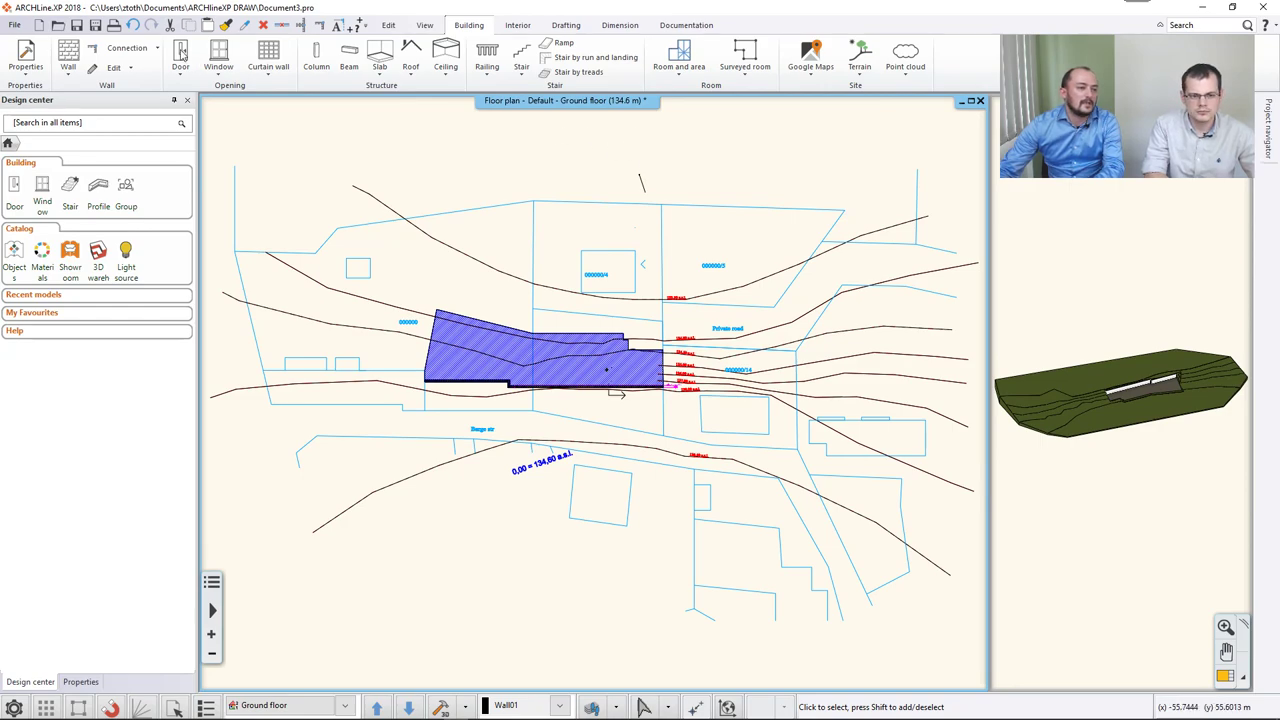
# Open Project Parameters from File > BIM and pick the Project location row.
pyautogui.click(12, 26)
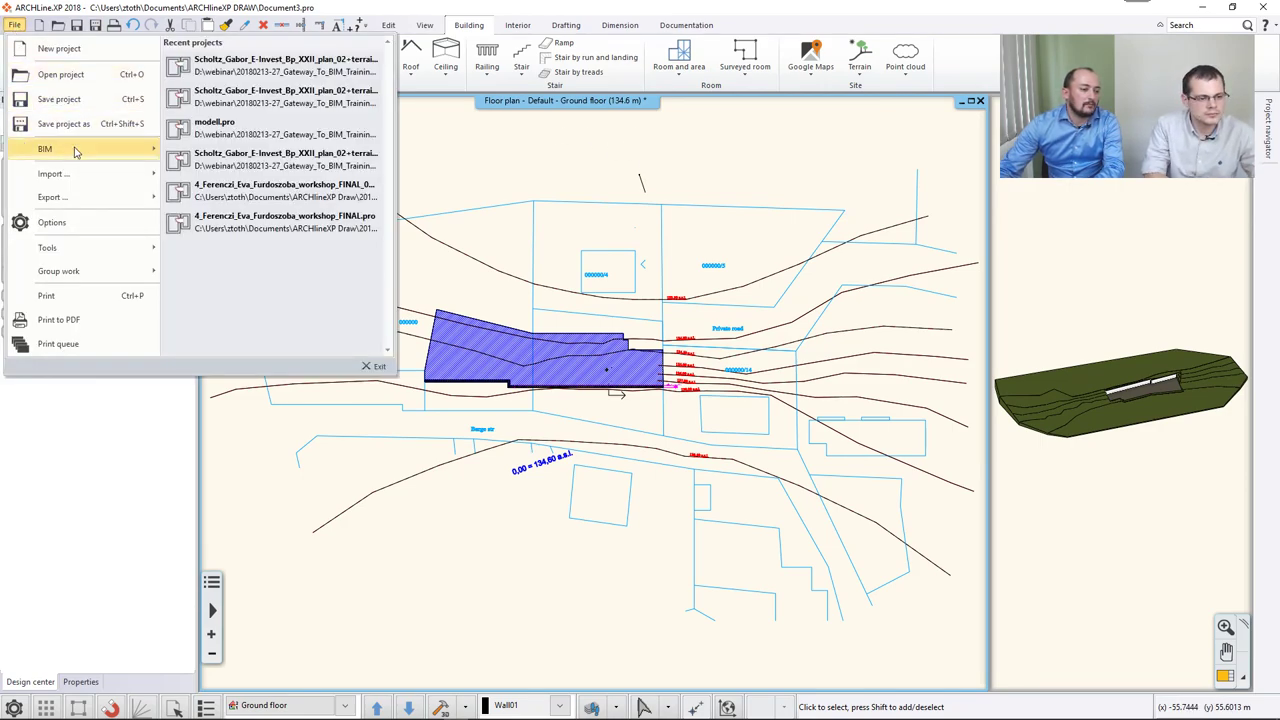
pyautogui.moveTo(77, 150)
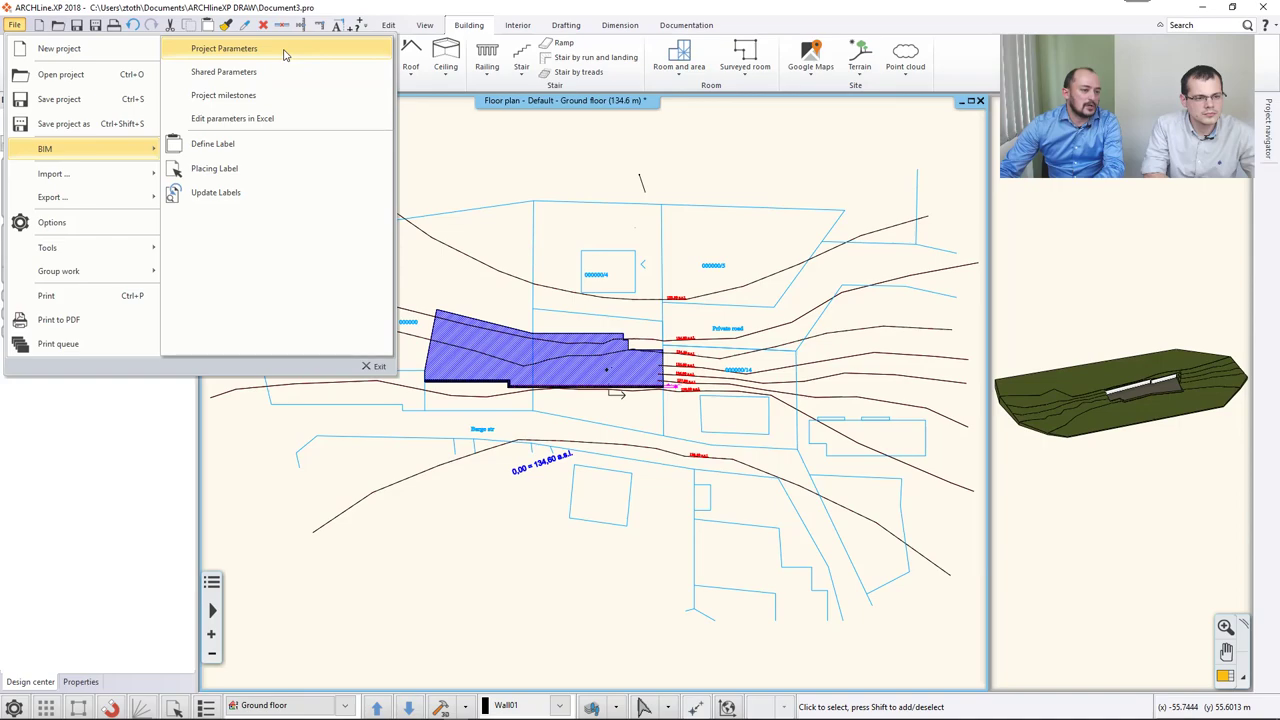
pyautogui.click(286, 50)
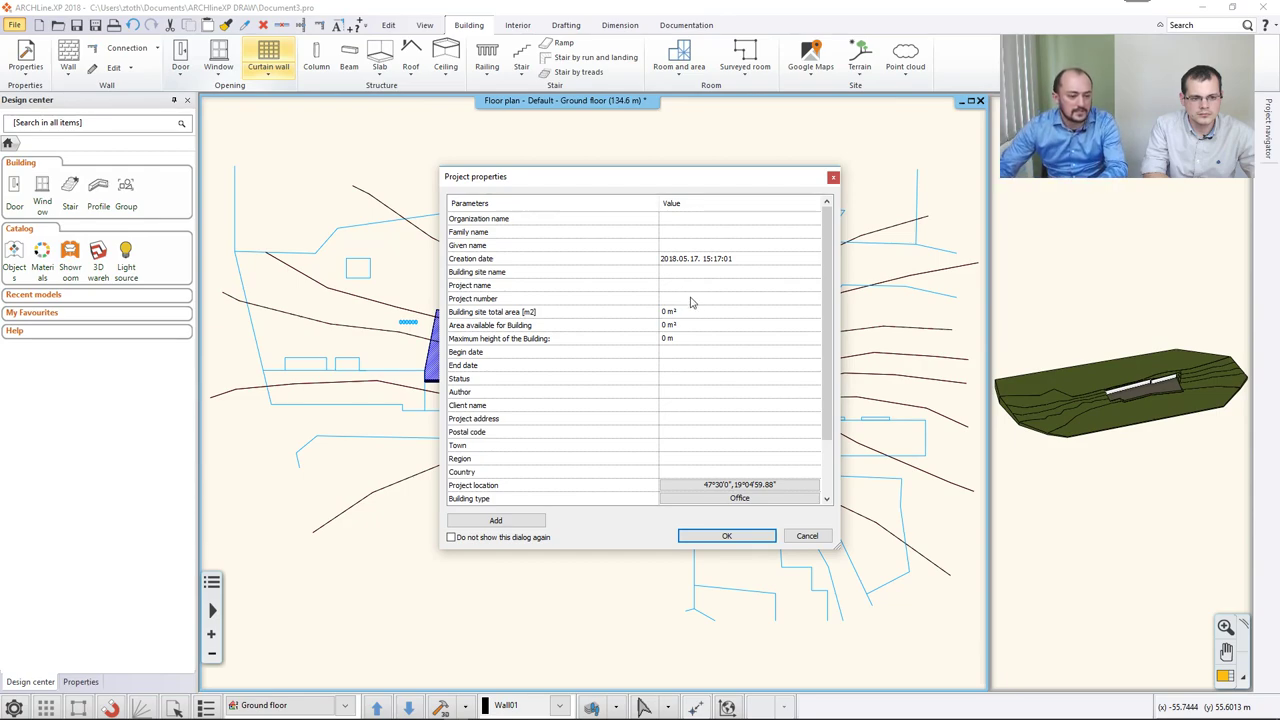
pyautogui.click(681, 486)
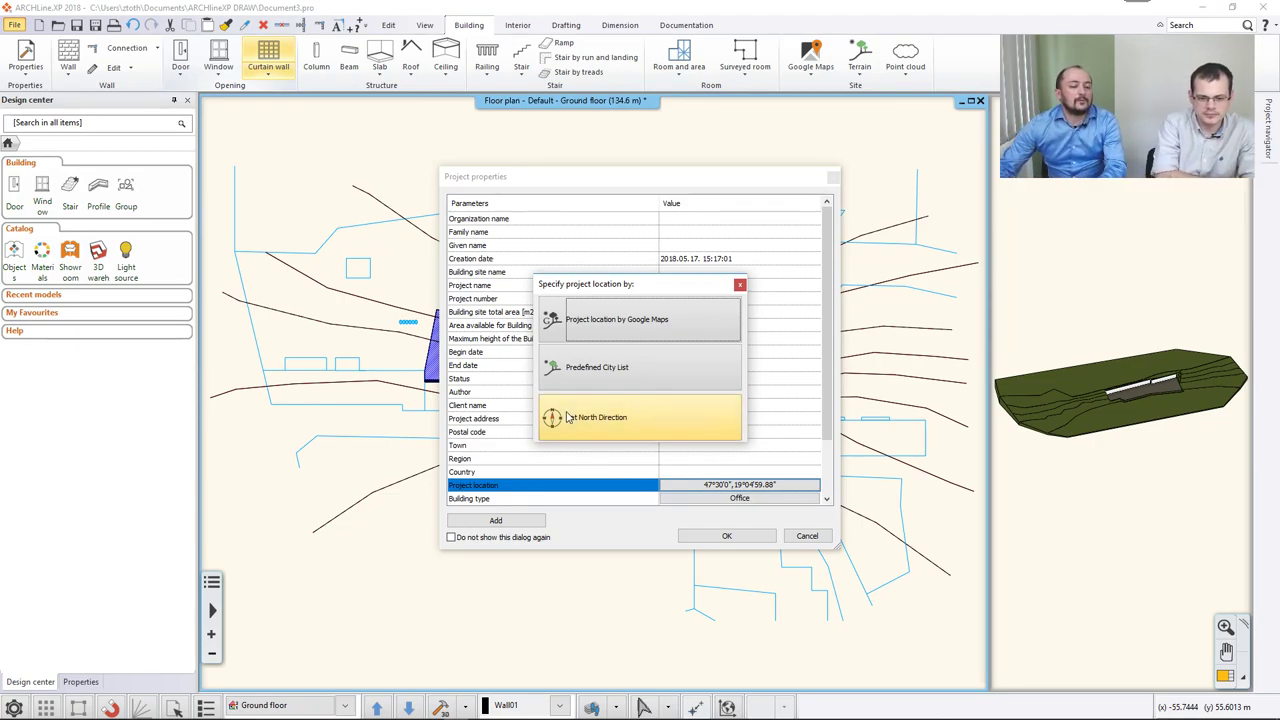
# Keep Undefined point from the predefined city list, giving location 48°10'48", 16°19'48".
pyautogui.click(605, 375)
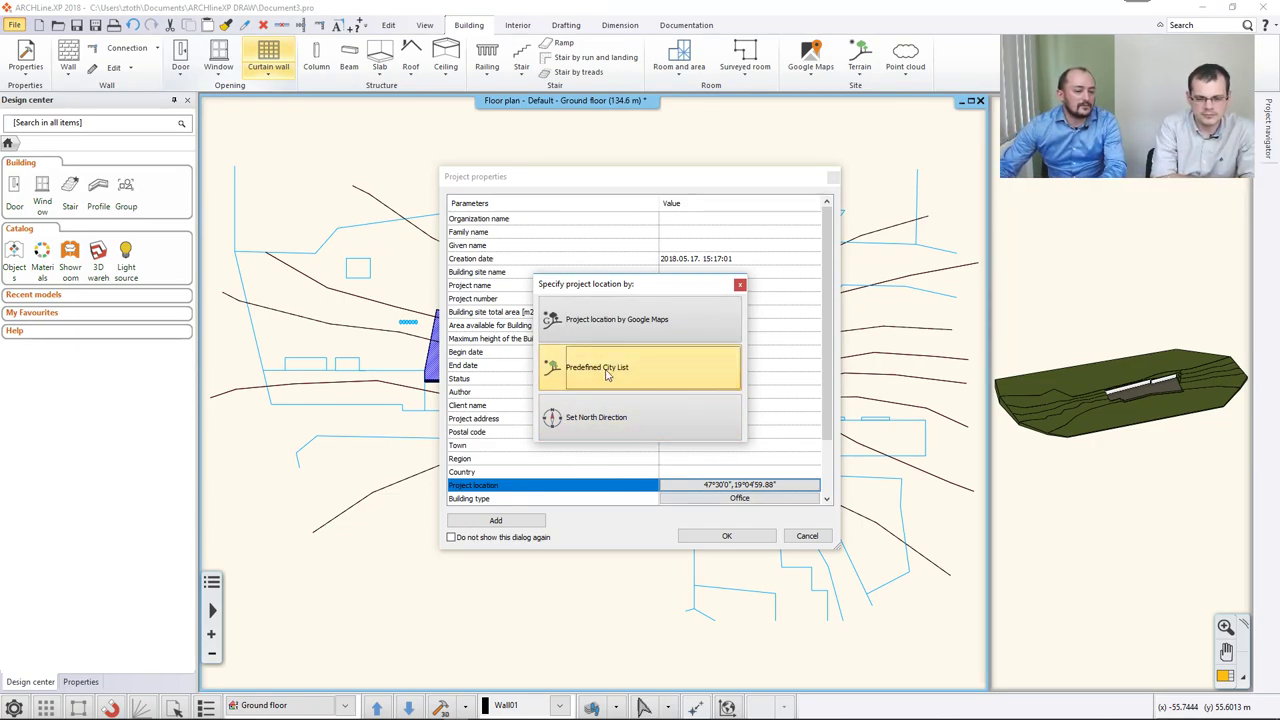
pyautogui.click(543, 287)
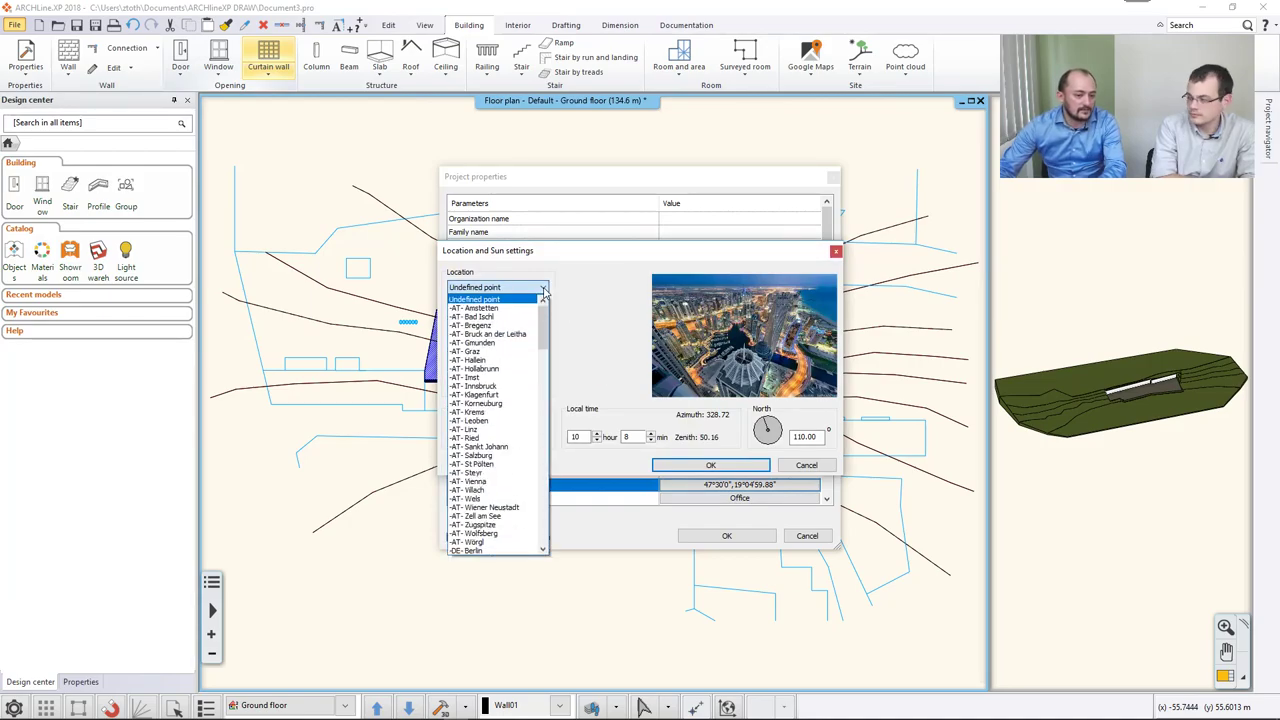
pyautogui.click(603, 337)
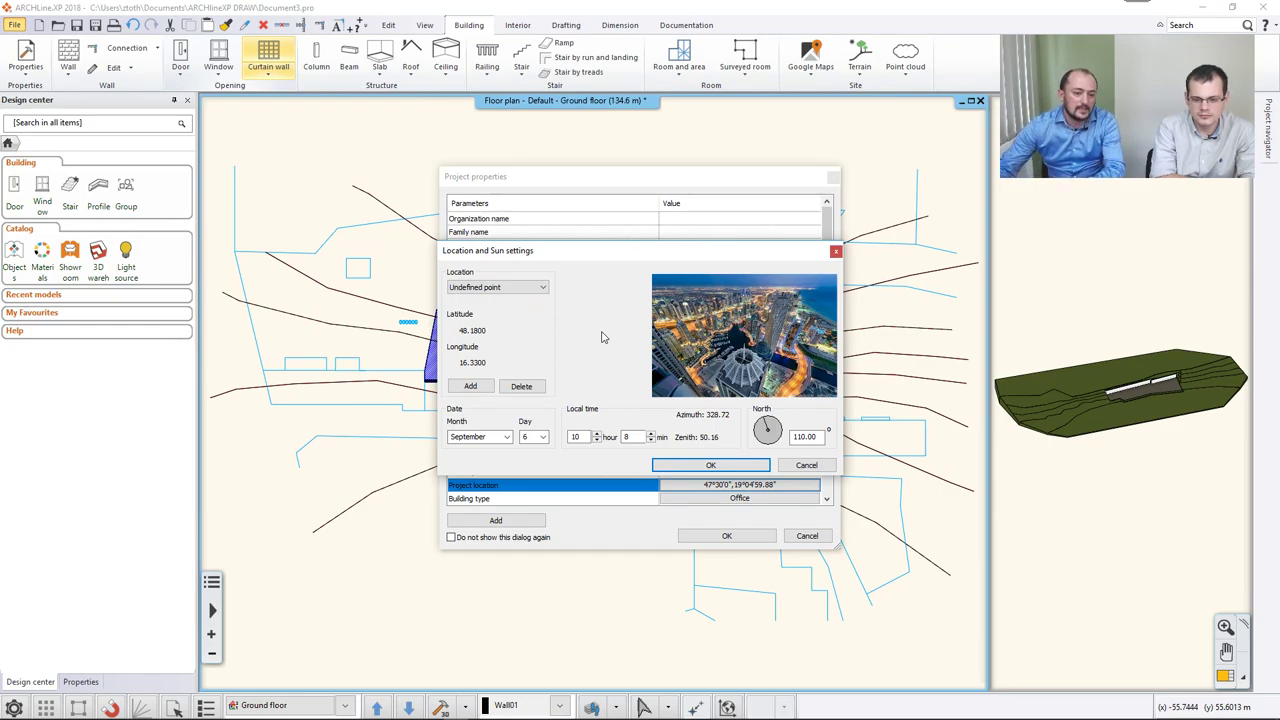
pyautogui.click(690, 465)
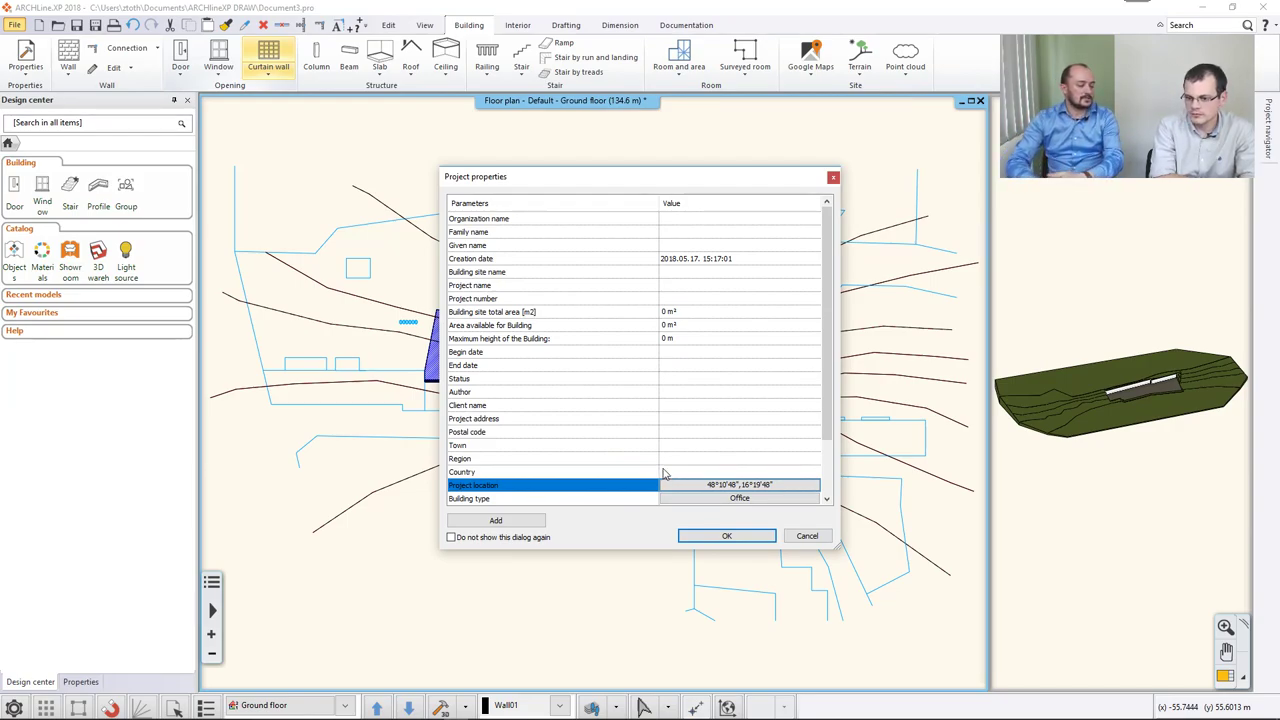
pyautogui.click(670, 484)
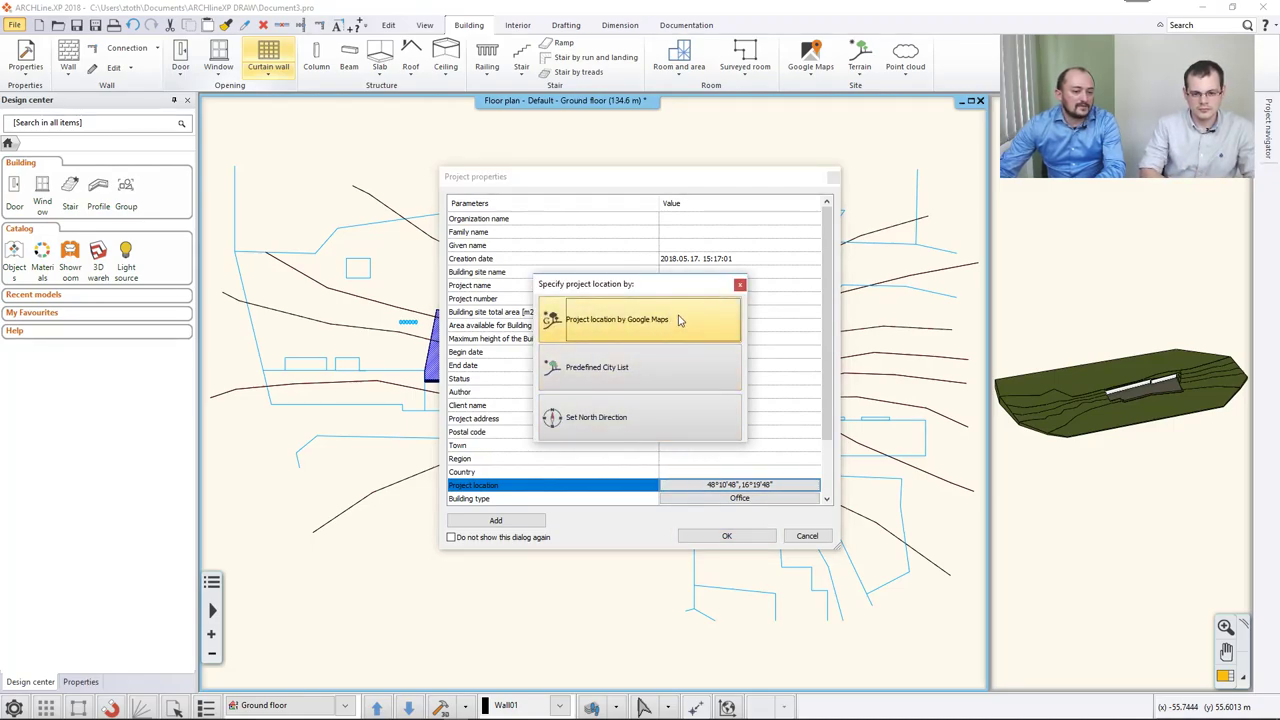
pyautogui.click(656, 325)
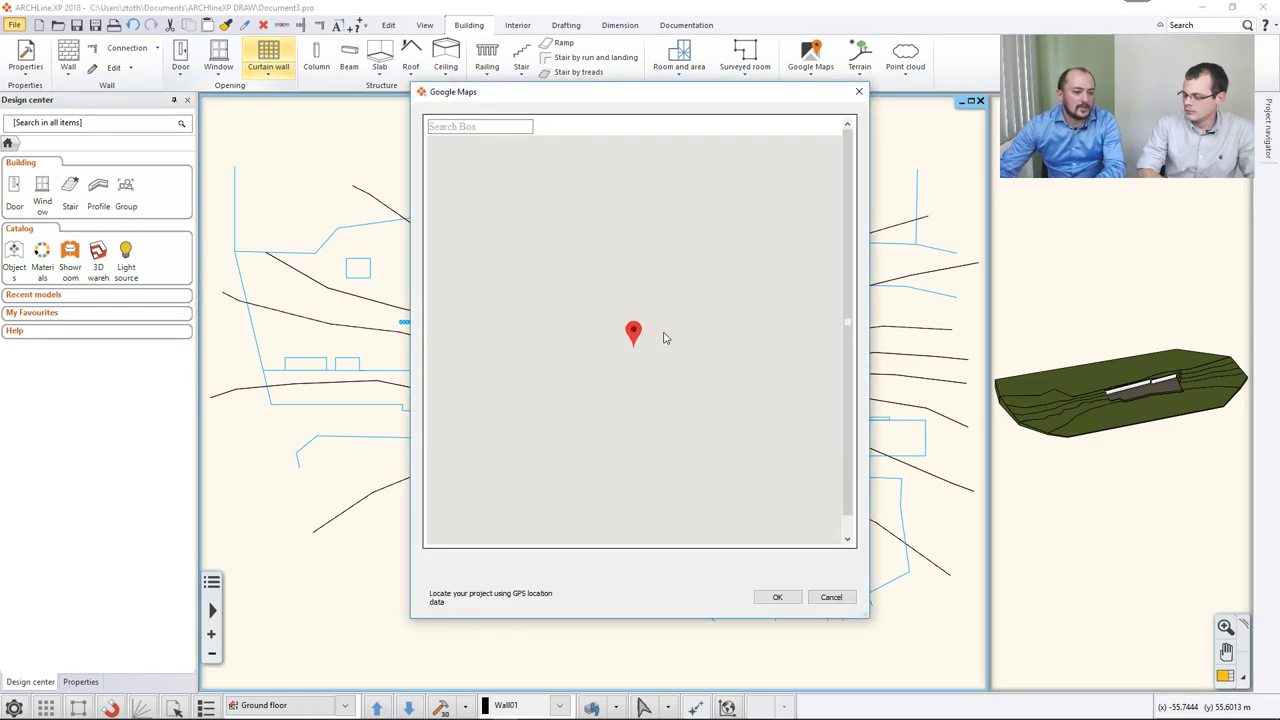
pyautogui.moveTo(640, 318)
pyautogui.mouseDown()
pyautogui.moveTo(677, 296)
pyautogui.moveTo(631, 308)
pyautogui.mouseUp()
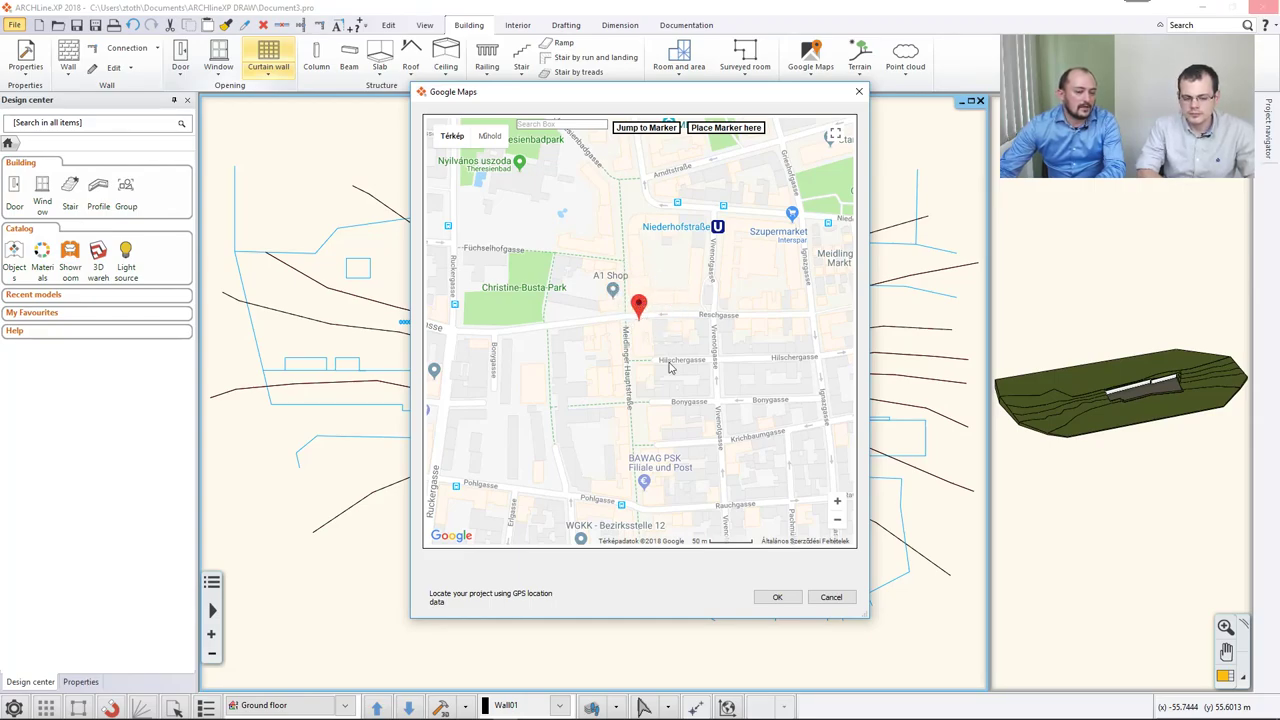
pyautogui.click(543, 124)
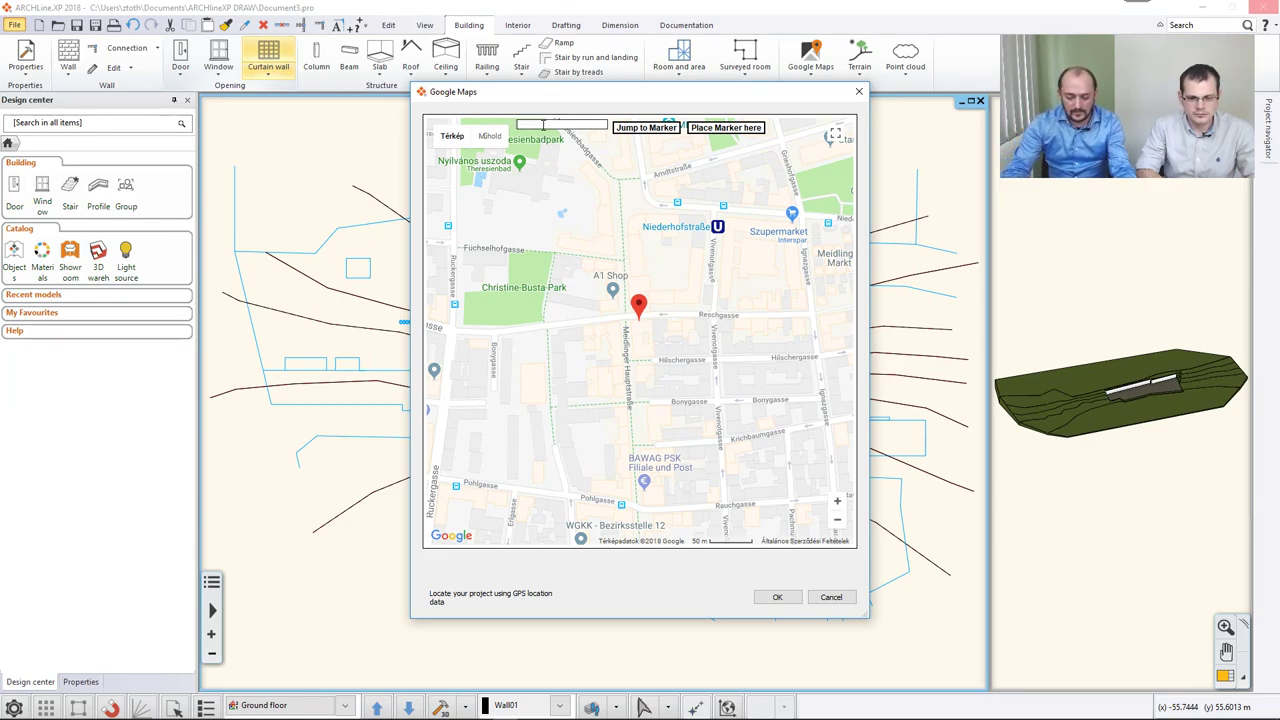
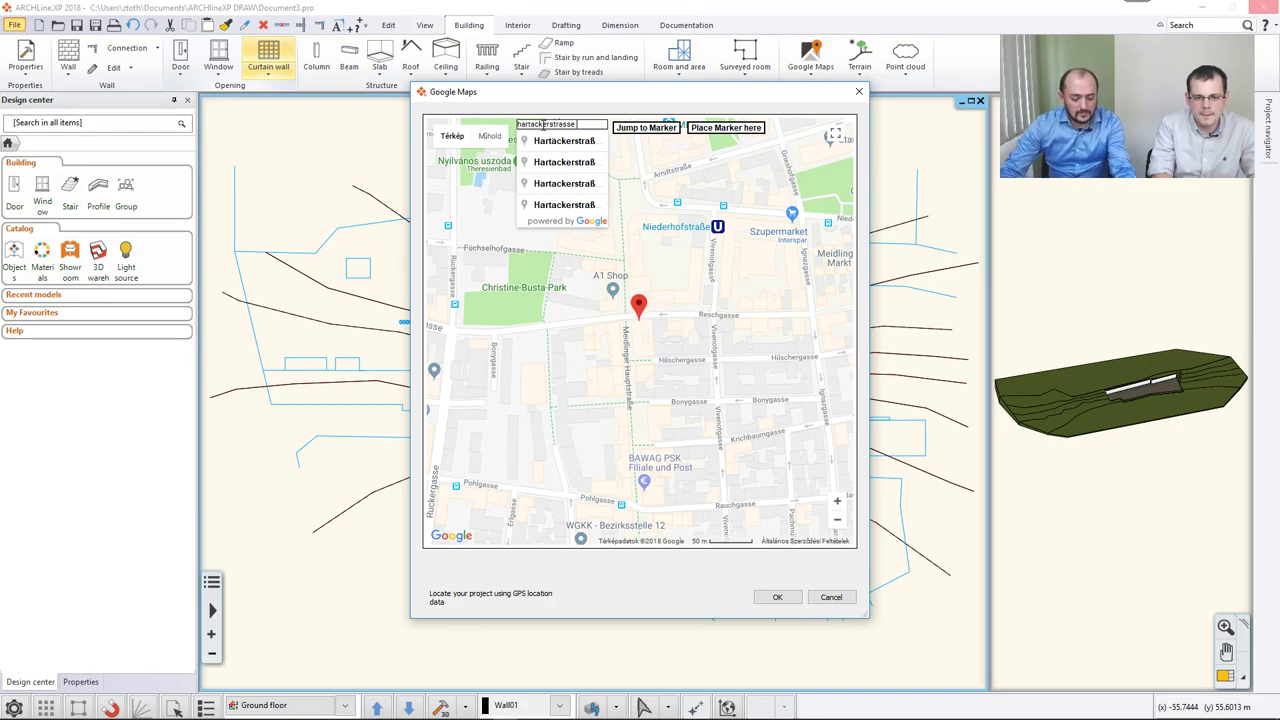
pyautogui.press('Return')
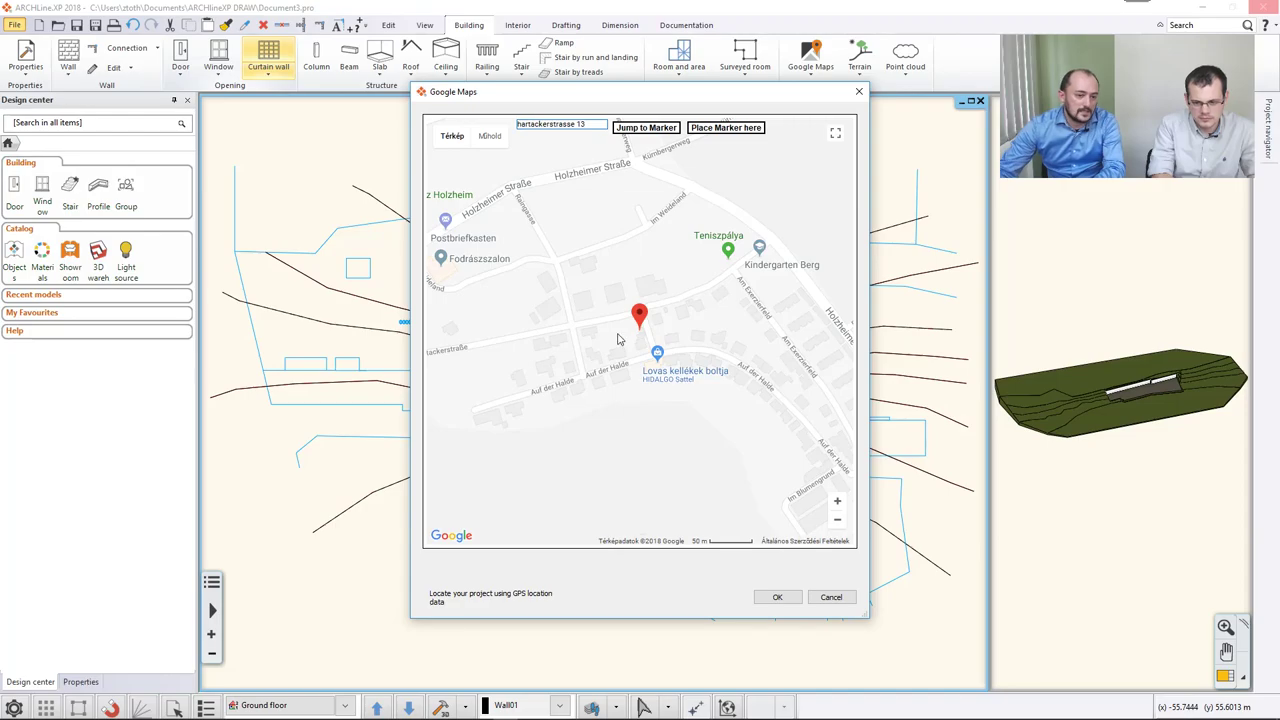
# Zoom in on satellite view and place the marker on the empty lawn plot.
pyautogui.moveTo(604, 341); pyautogui.dragTo(646, 337)
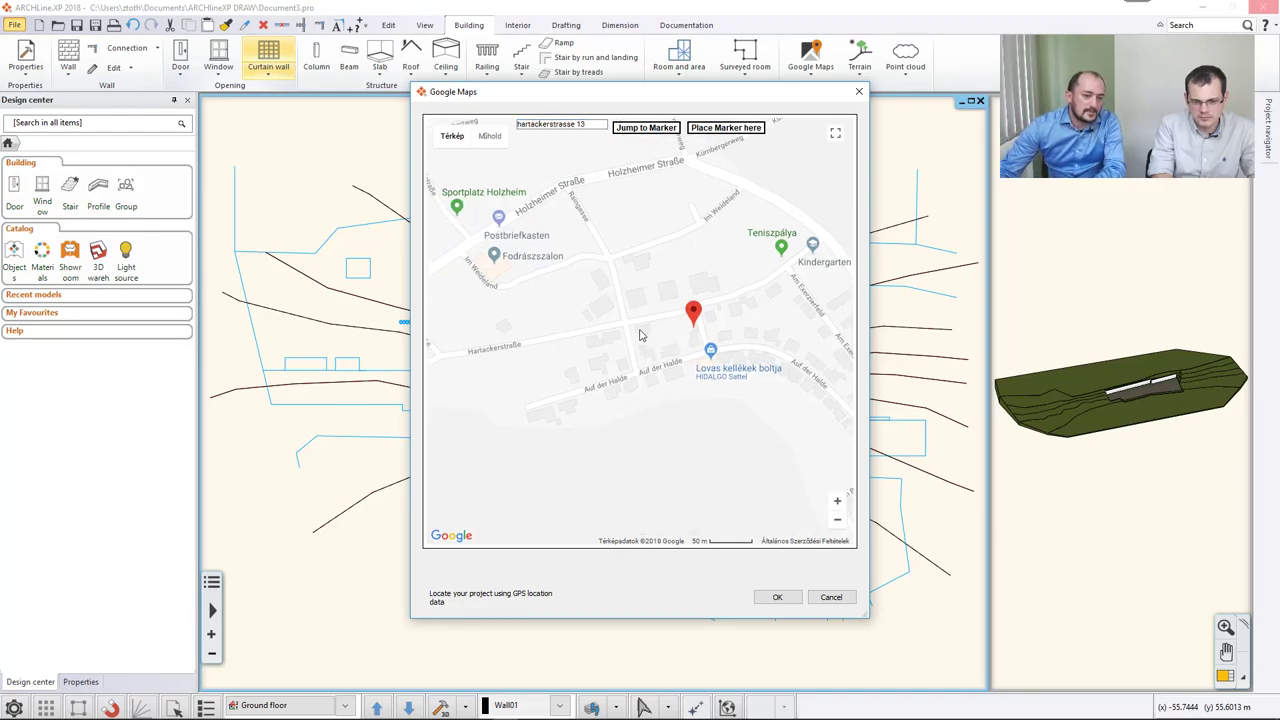
pyautogui.scroll(1, 648, 335)
pyautogui.scroll(1, 650, 332)
pyautogui.moveTo(651, 331); pyautogui.dragTo(634, 371)
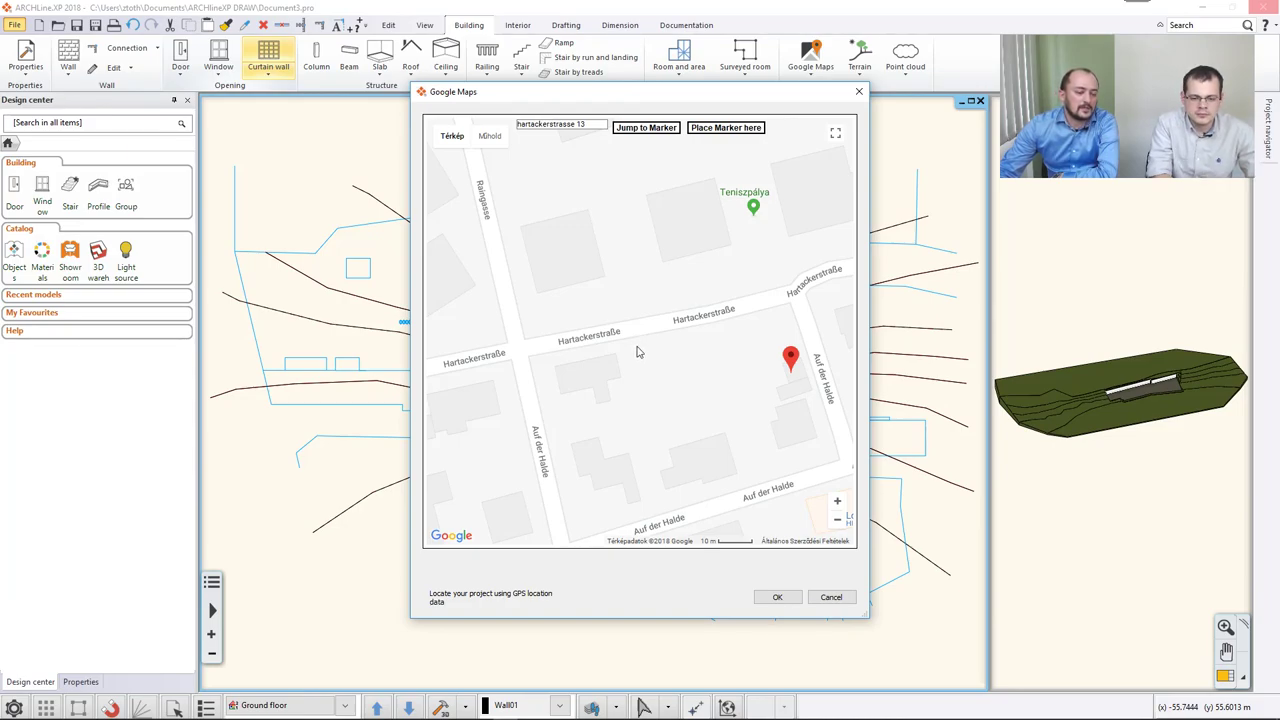
pyautogui.click(489, 138)
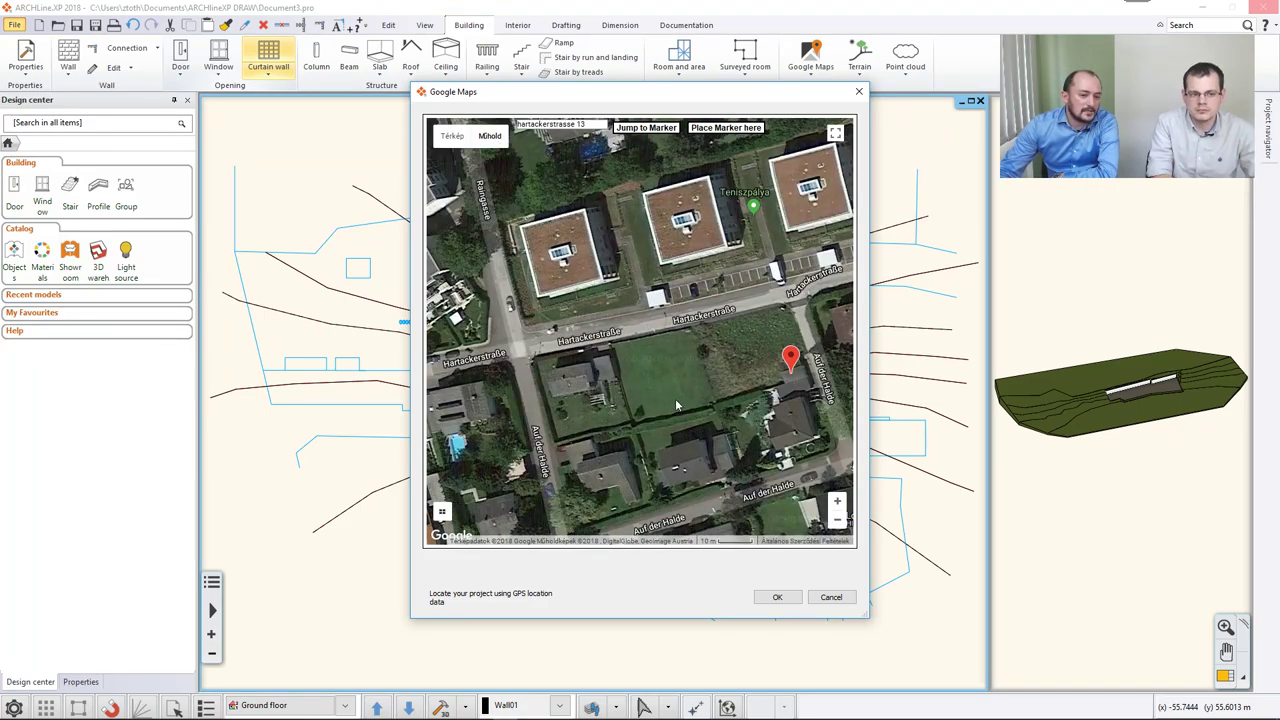
pyautogui.moveTo(790, 360)
pyautogui.mouseDown()
pyautogui.moveTo(677, 346)
pyautogui.moveTo(680, 322)
pyautogui.mouseUp()
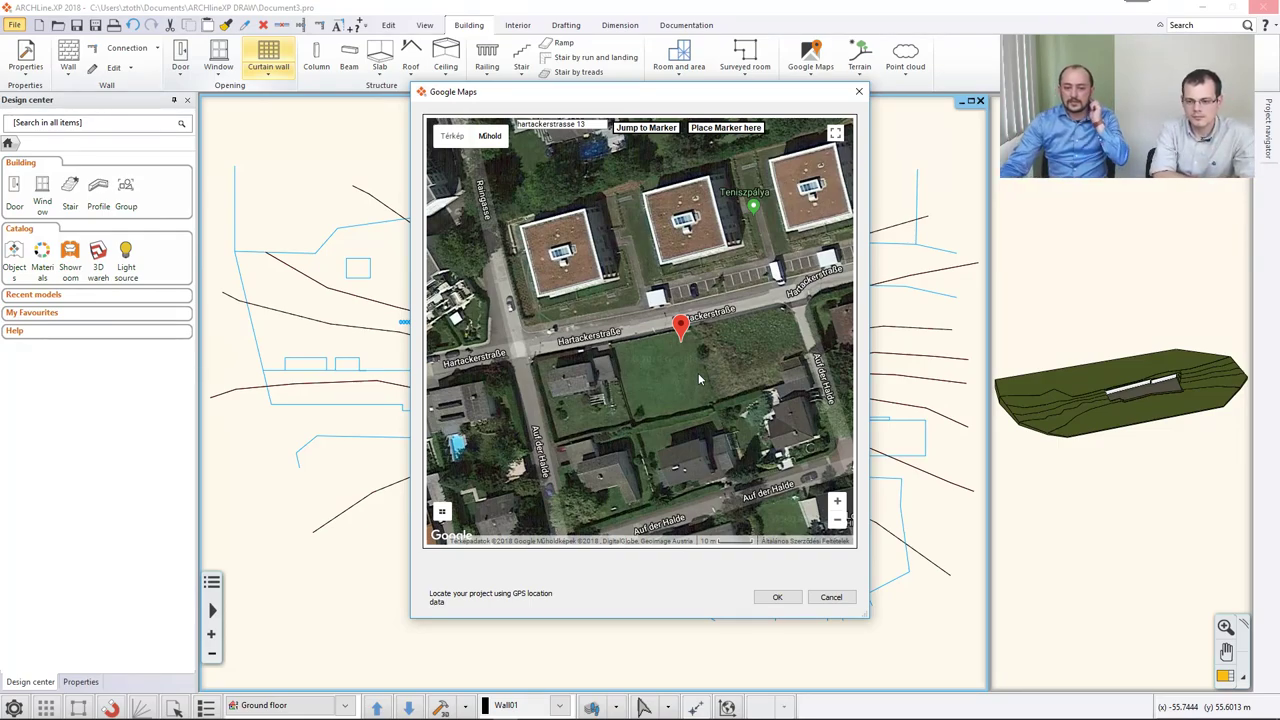
pyautogui.click(774, 597)
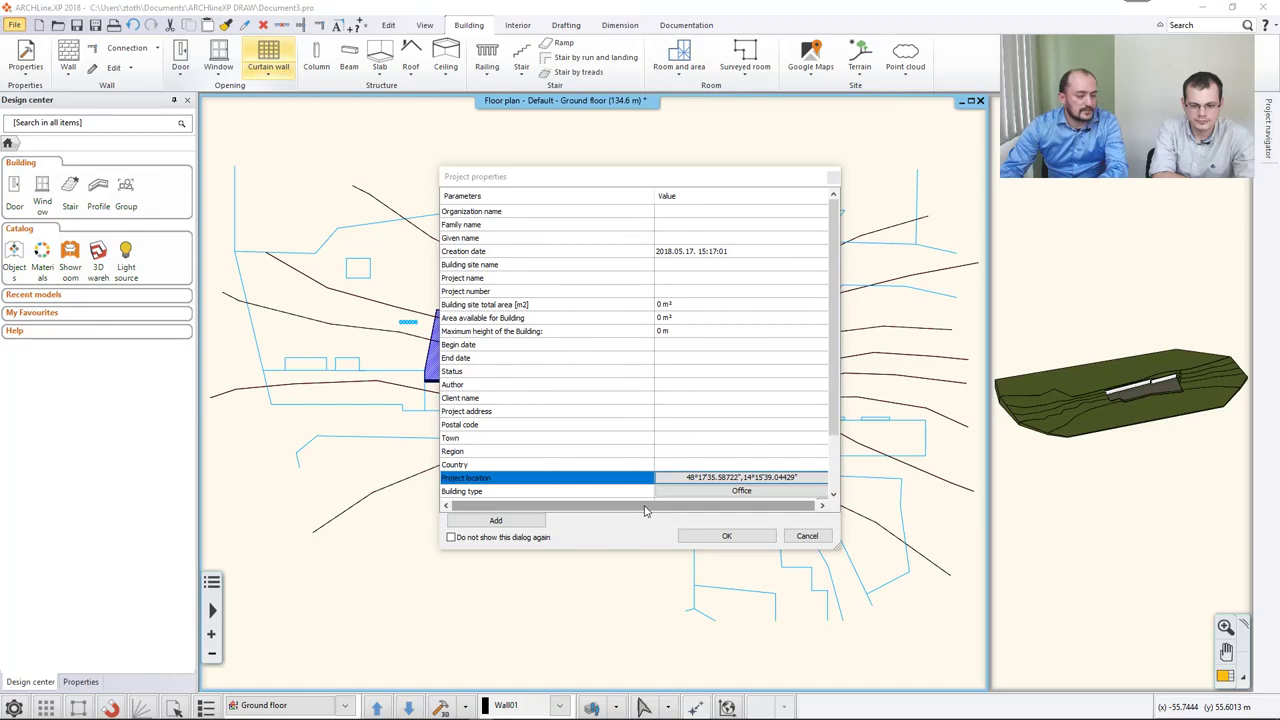
# Confirm the Project properties with the new Hartackerstraße location.
pyautogui.click(728, 538)
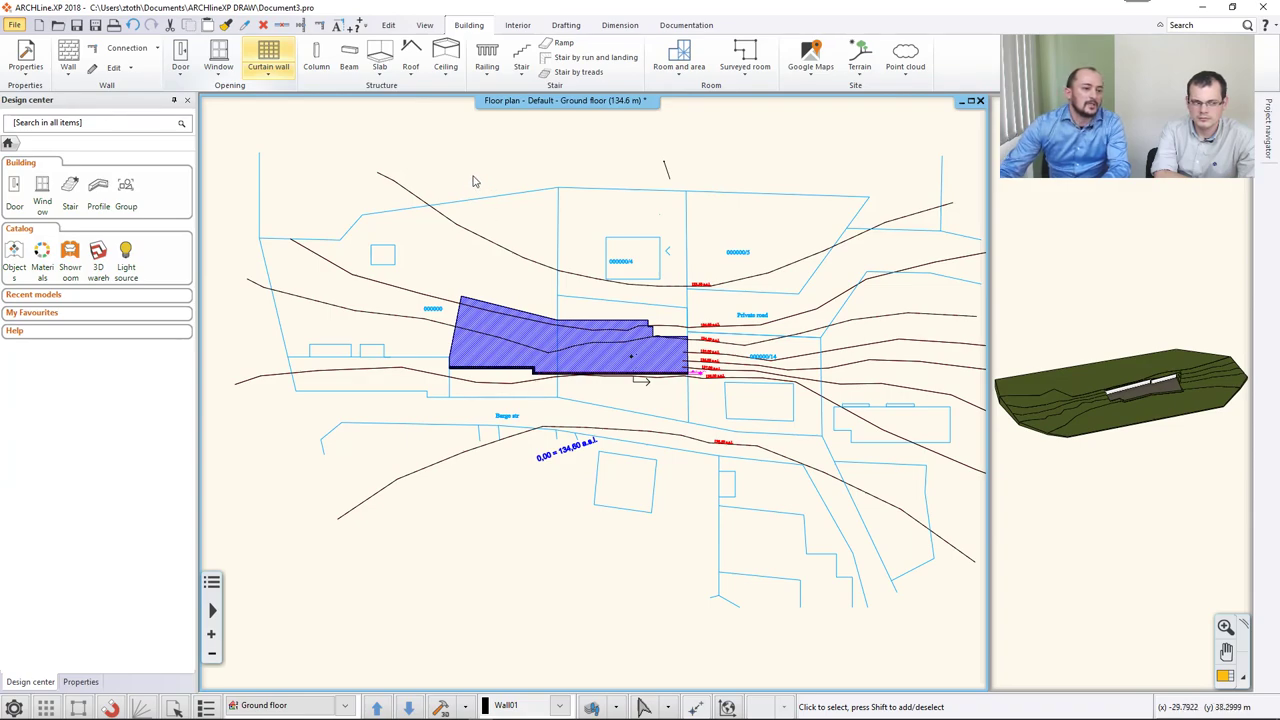
# Draw a closed rectangular building volume outline of 77.59 m² over parcel 000000/4.
pyautogui.click(859, 75)
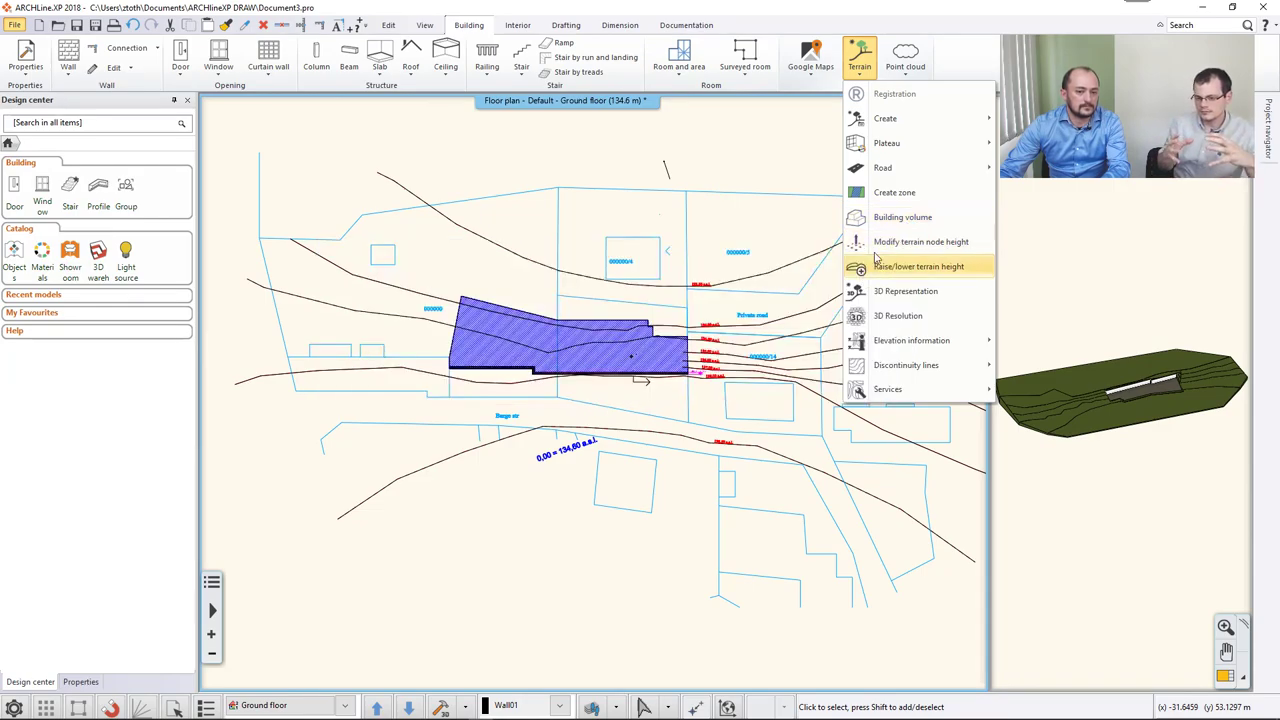
pyautogui.click(896, 218)
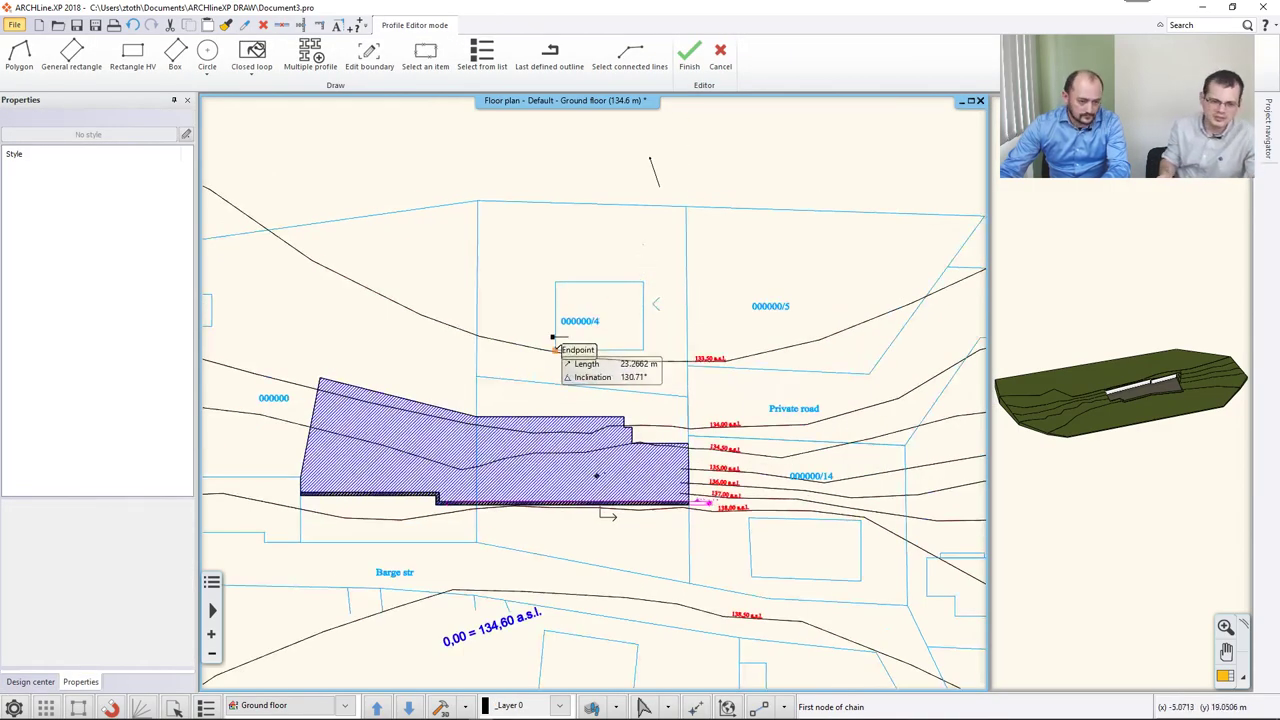
pyautogui.click(555, 350)
pyautogui.click(555, 282)
pyautogui.click(643, 282)
pyautogui.click(643, 350)
pyautogui.click(555, 350)
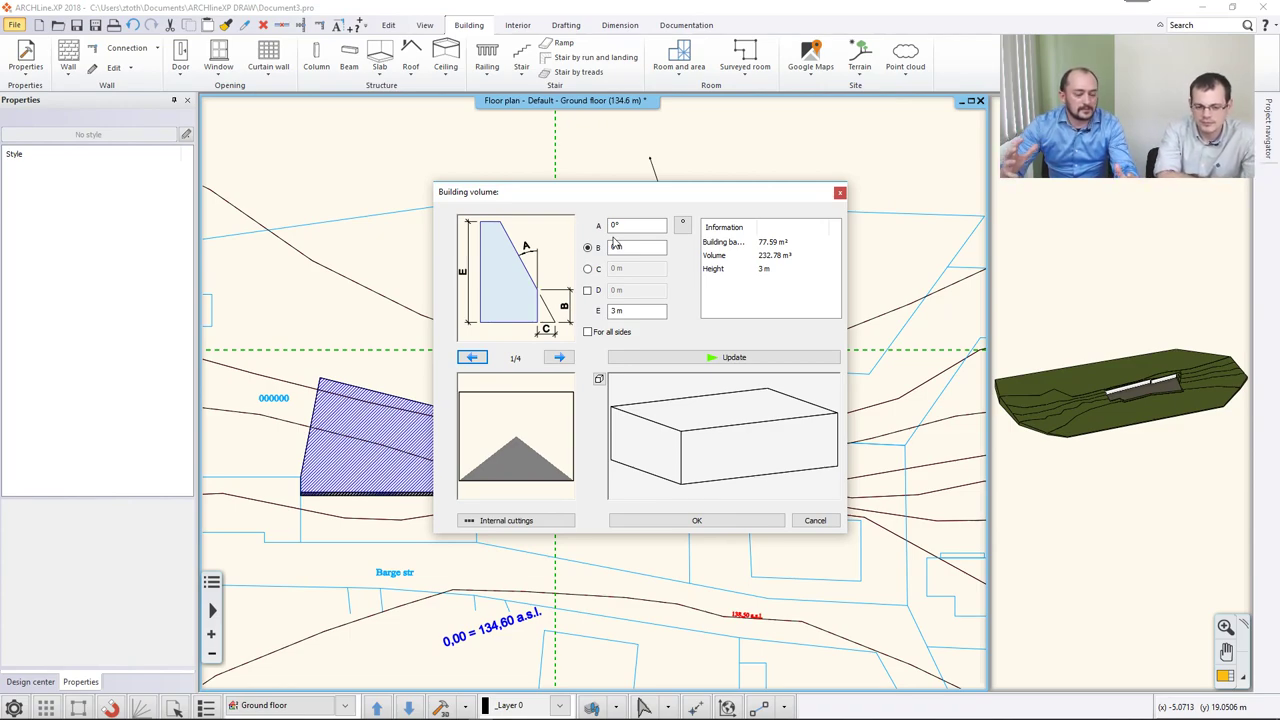
# Set the roof slope A to 45° and the height E to 9 m.
pyautogui.click(615, 227)
pyautogui.write('45')
pyautogui.click(633, 248)
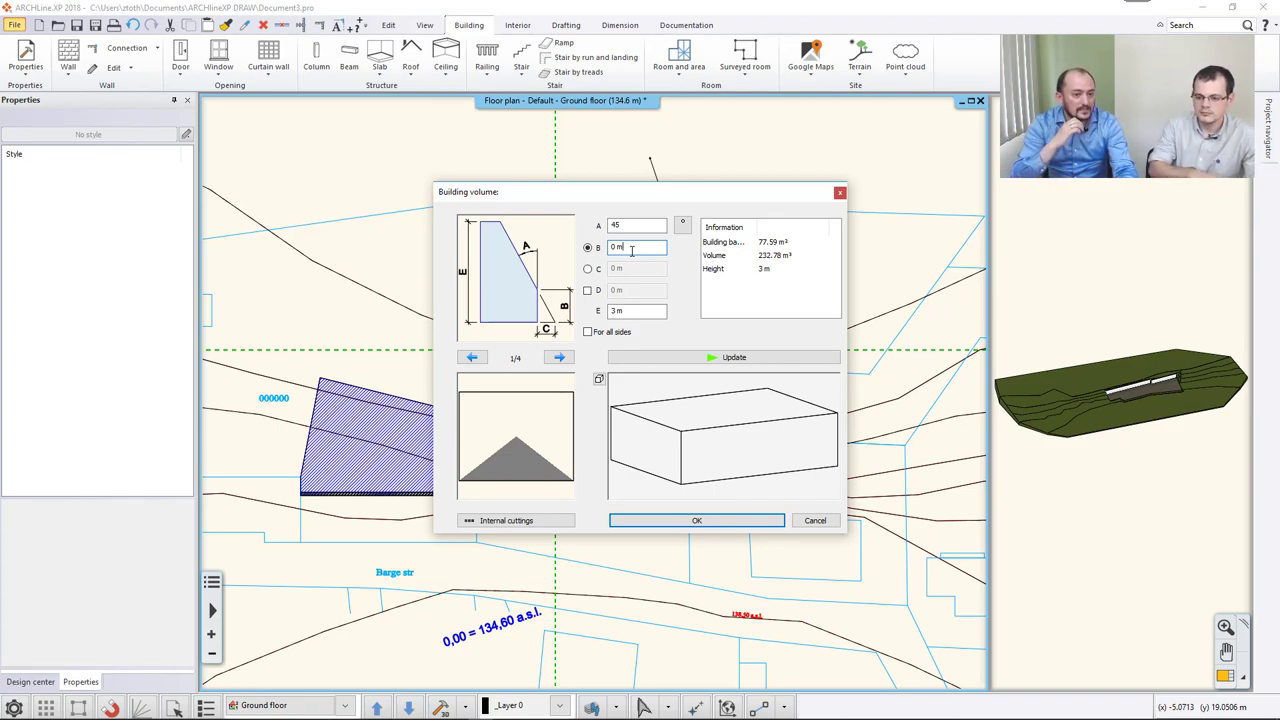
pyautogui.doubleClick(631, 251)
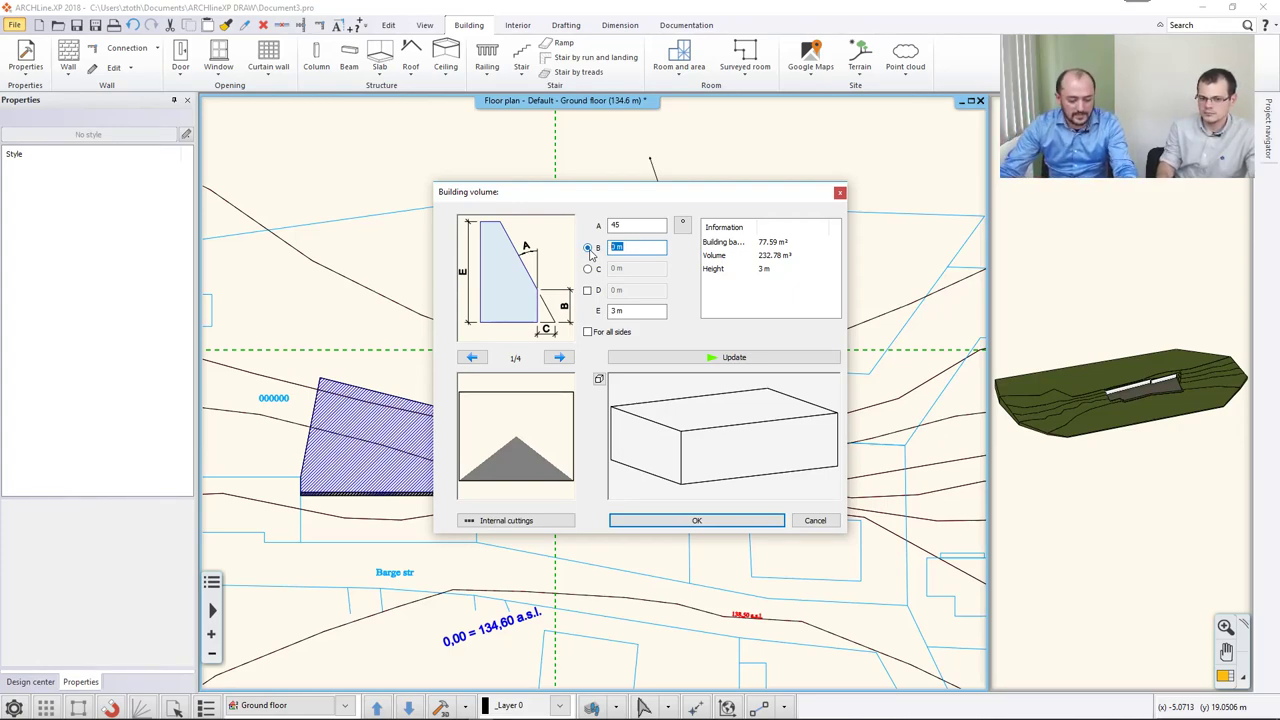
pyautogui.click(631, 311)
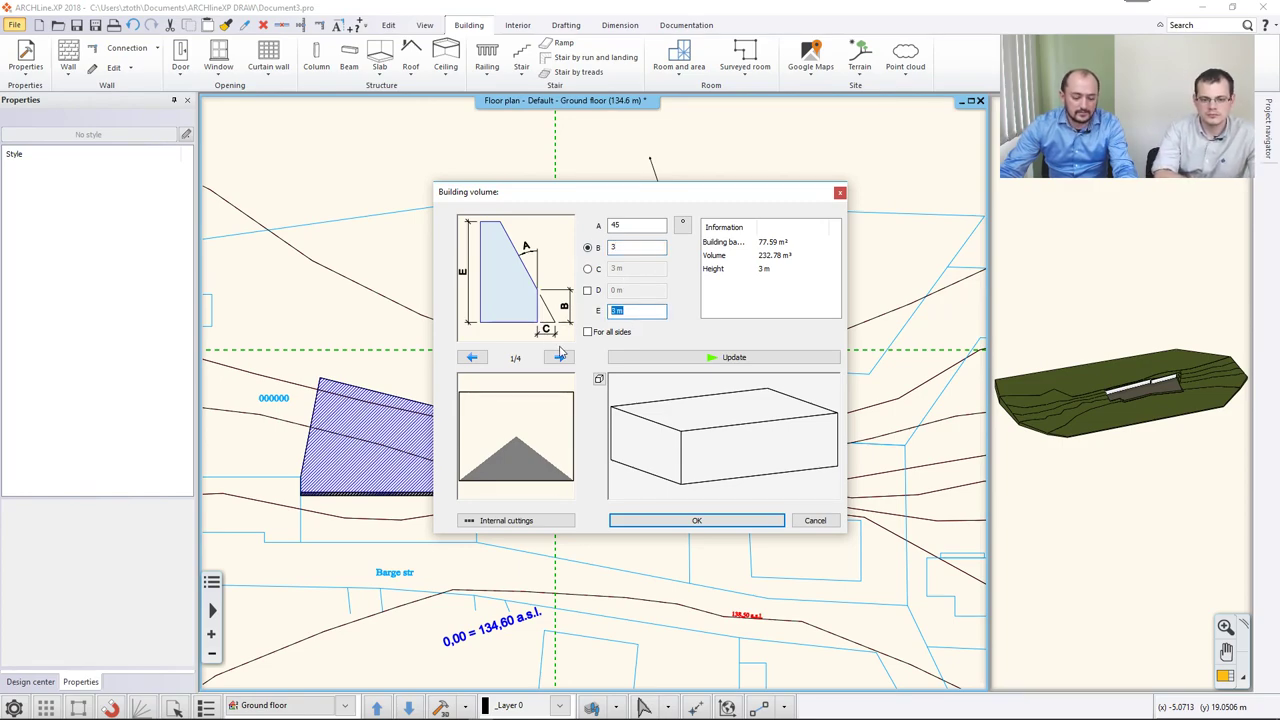
pyautogui.write('9')
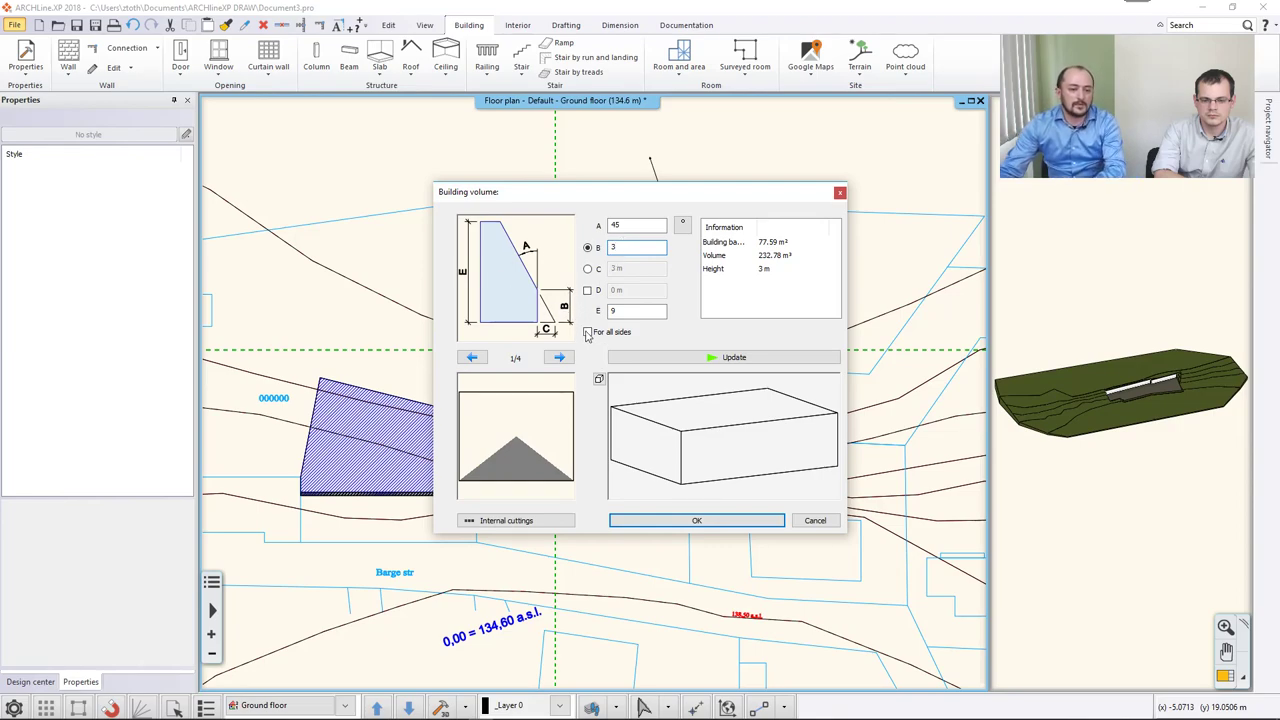
pyautogui.click(588, 333)
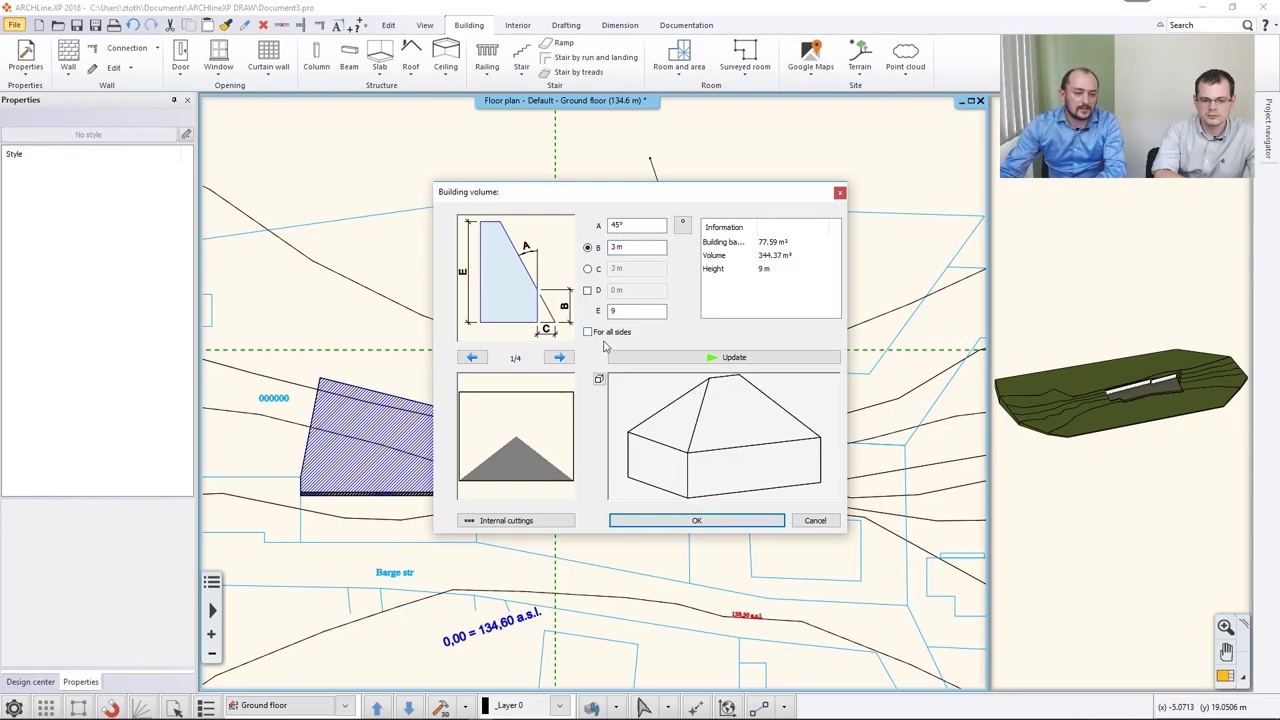
# Give sides 2 and 4 a 0° slope to form a gable roof and create the volume.
pyautogui.click(557, 434)
pyautogui.doubleClick(636, 225)
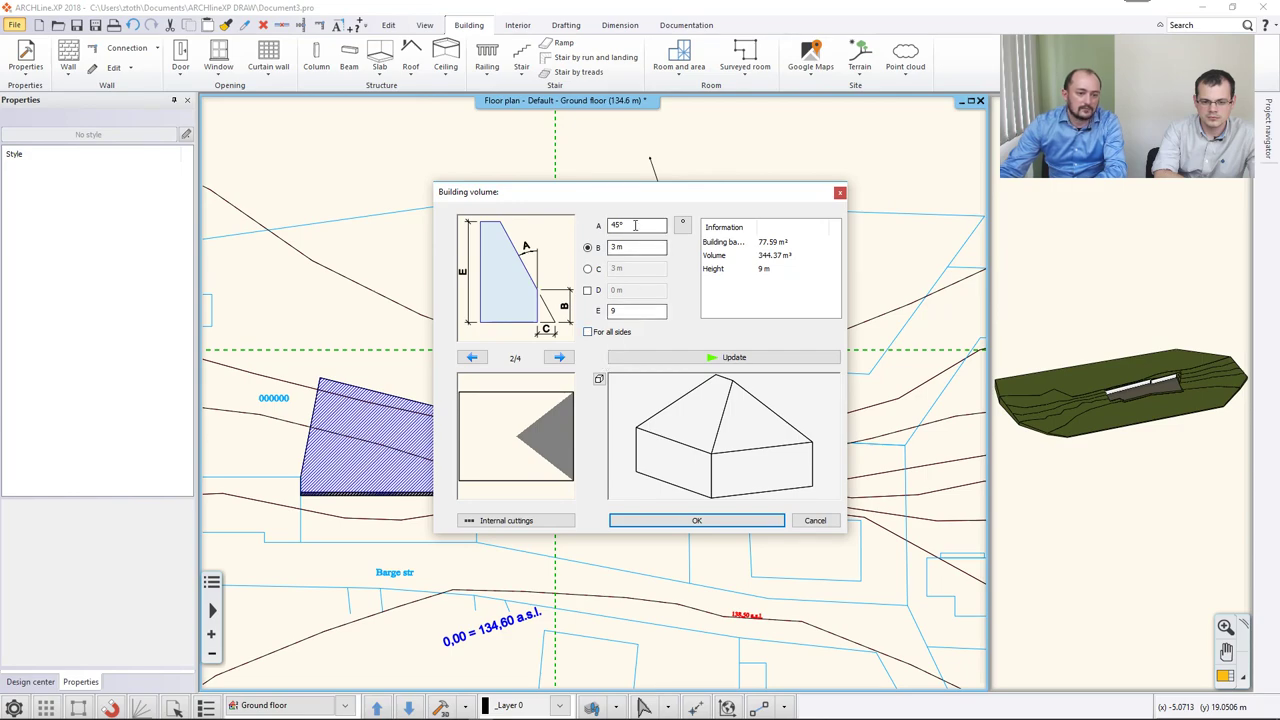
pyautogui.write('0')
pyautogui.click(652, 362)
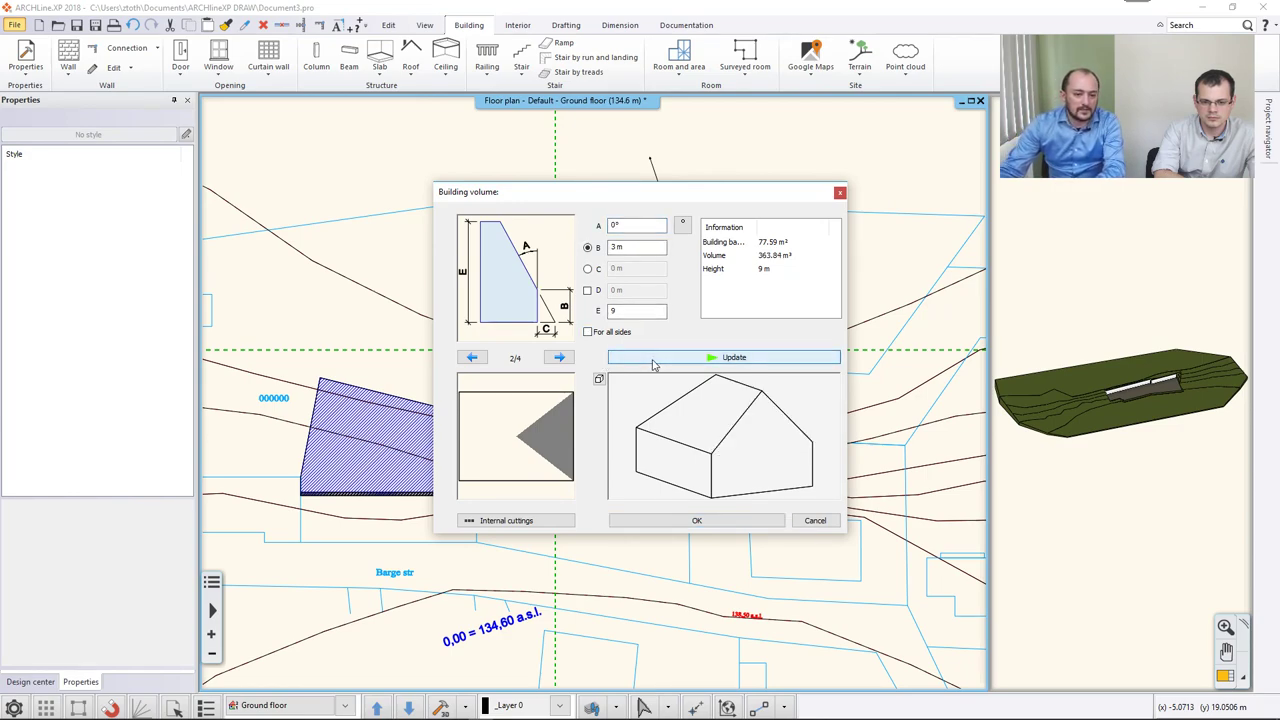
pyautogui.doubleClick(557, 357)
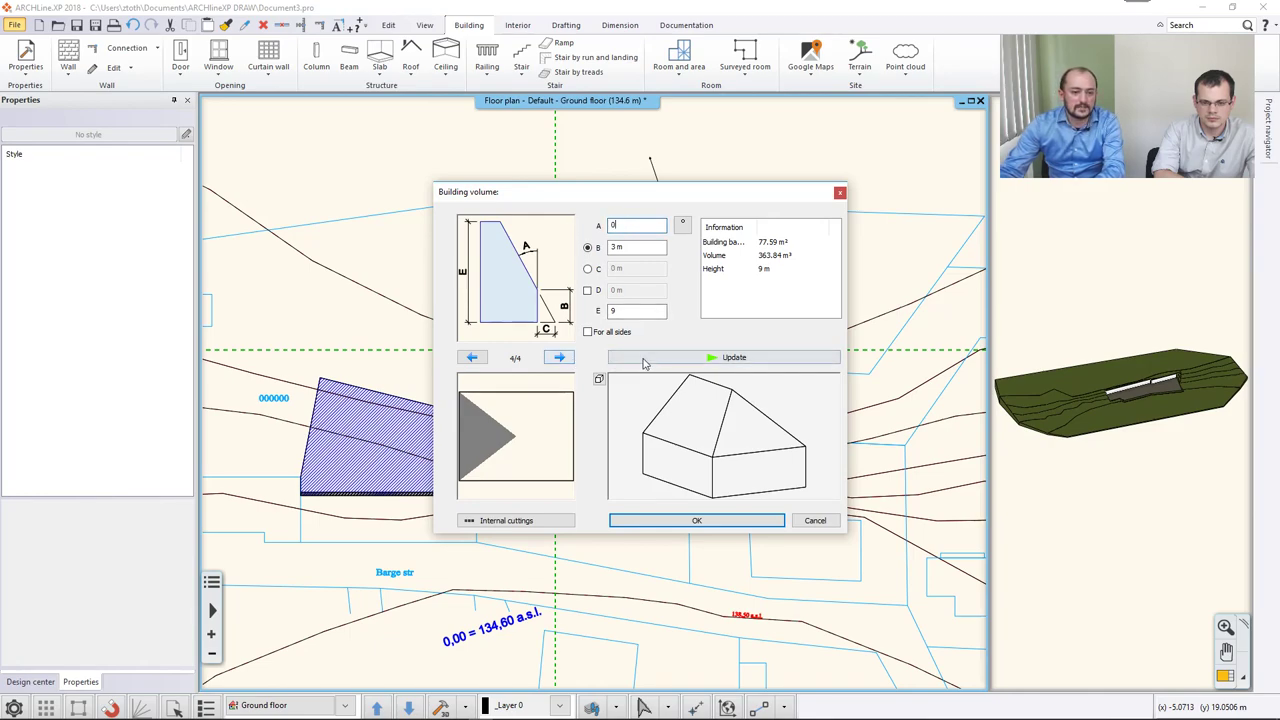
pyautogui.click(636, 358)
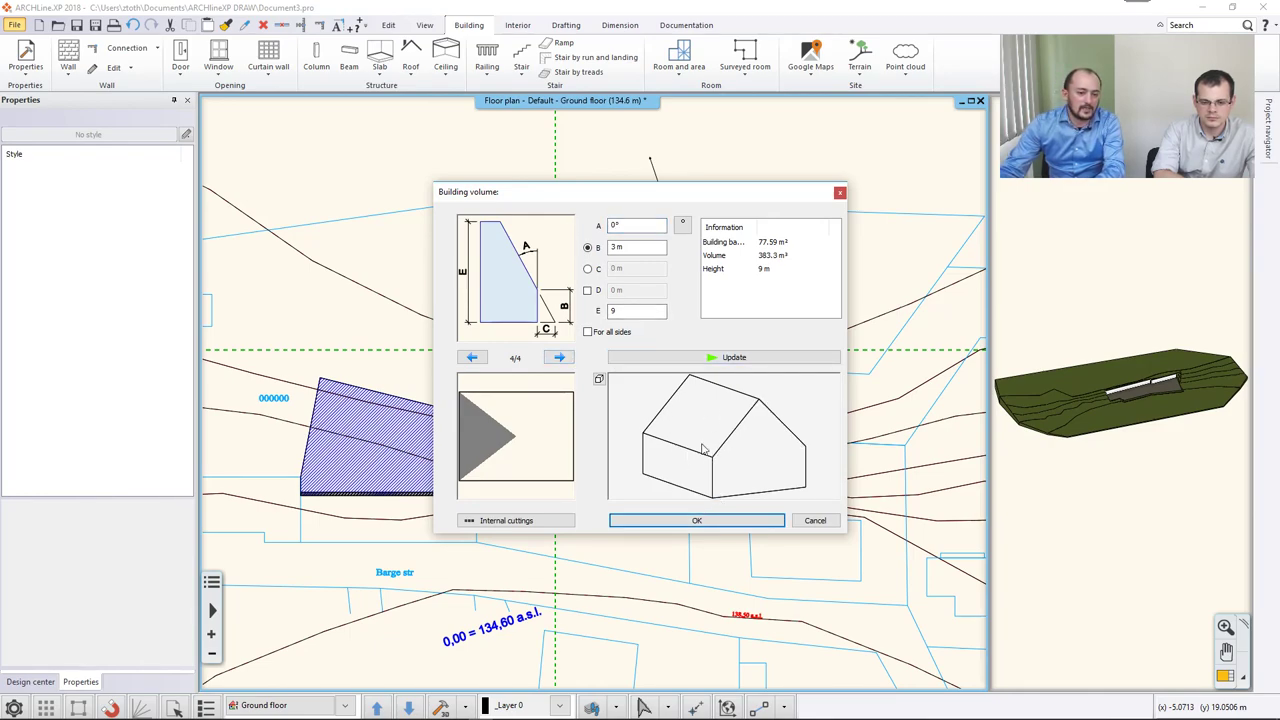
pyautogui.click(684, 521)
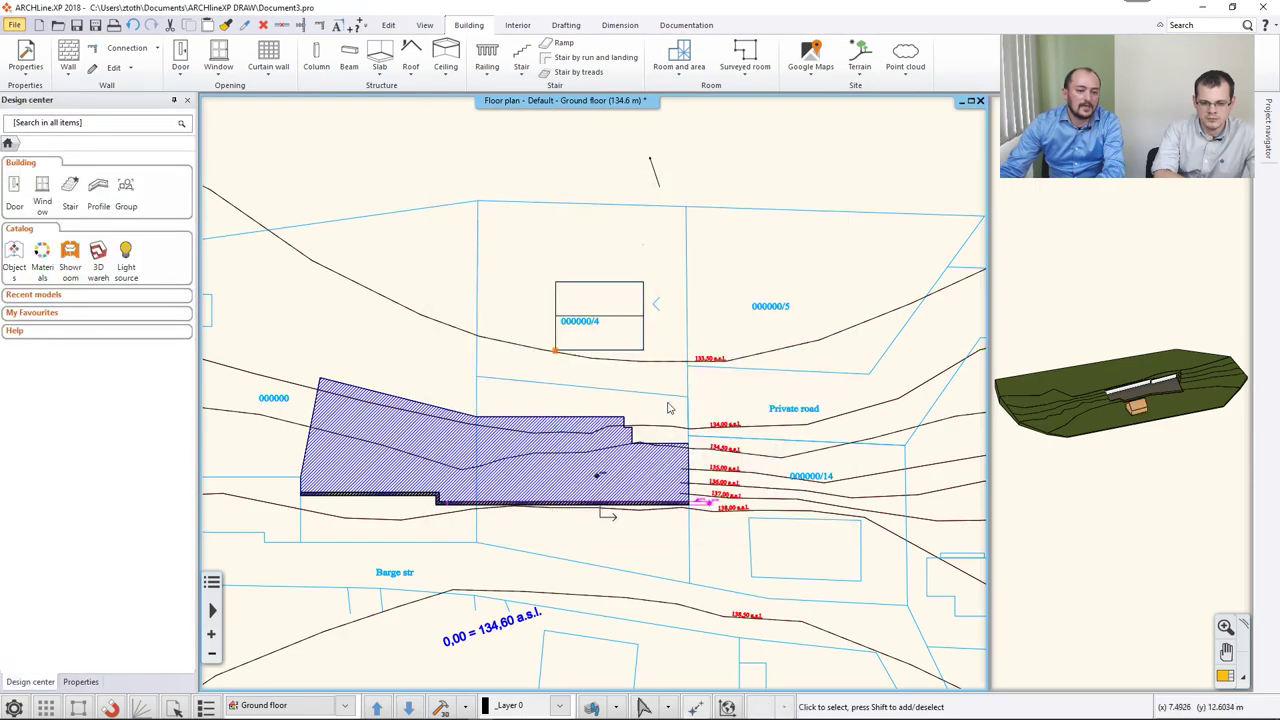
pyautogui.scroll(-5, 620, 480)
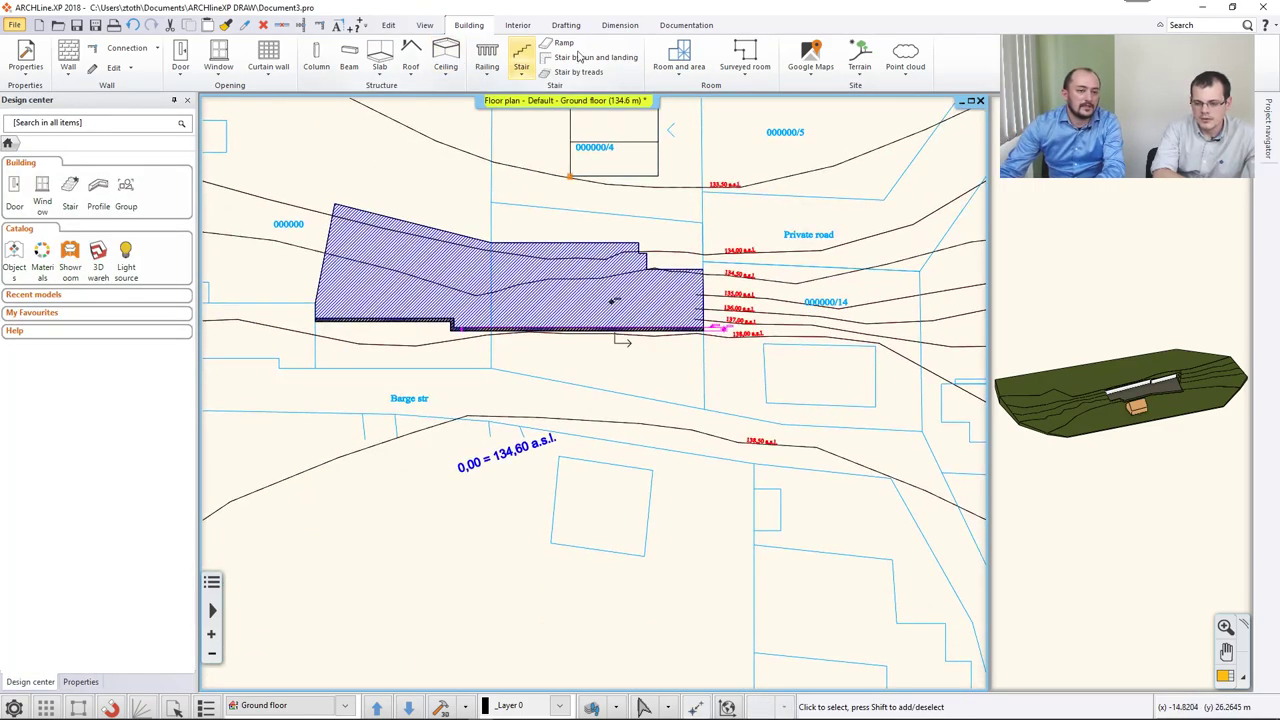
pyautogui.click(852, 62)
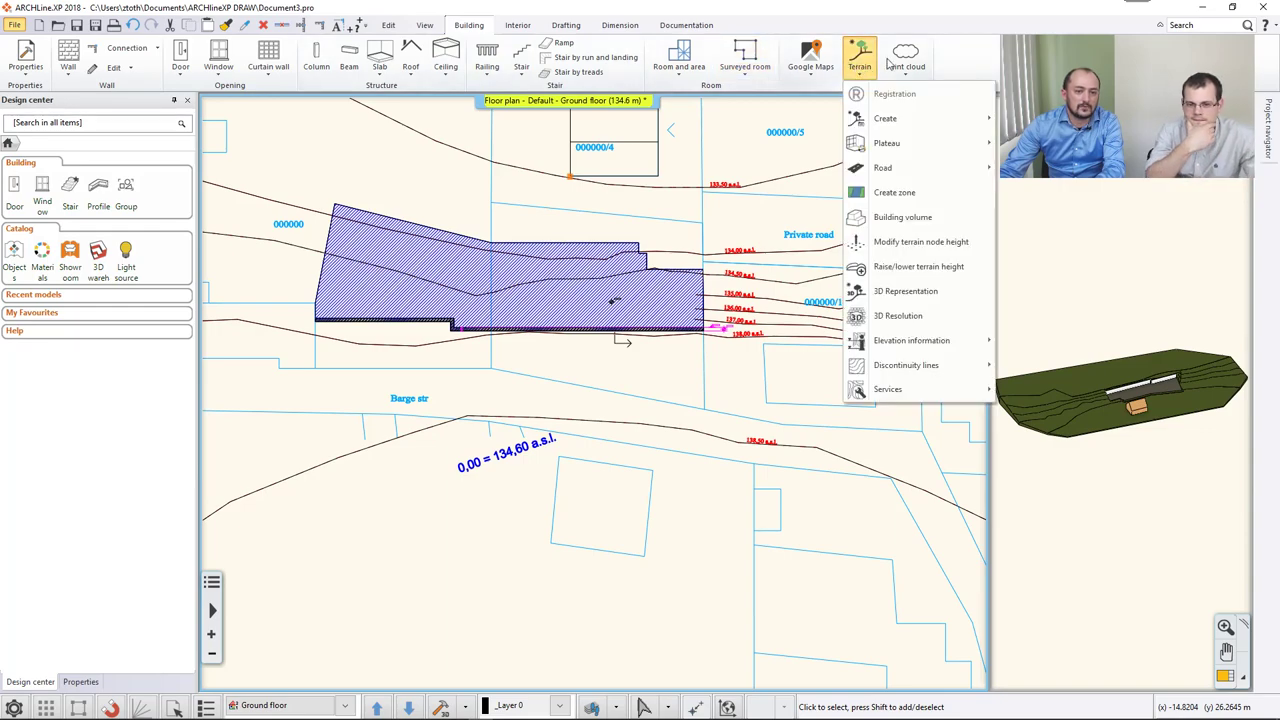
# Place a copy of the house volume on the lower plot by Barge str.
pyautogui.click(902, 222)
pyautogui.click(558, 457)
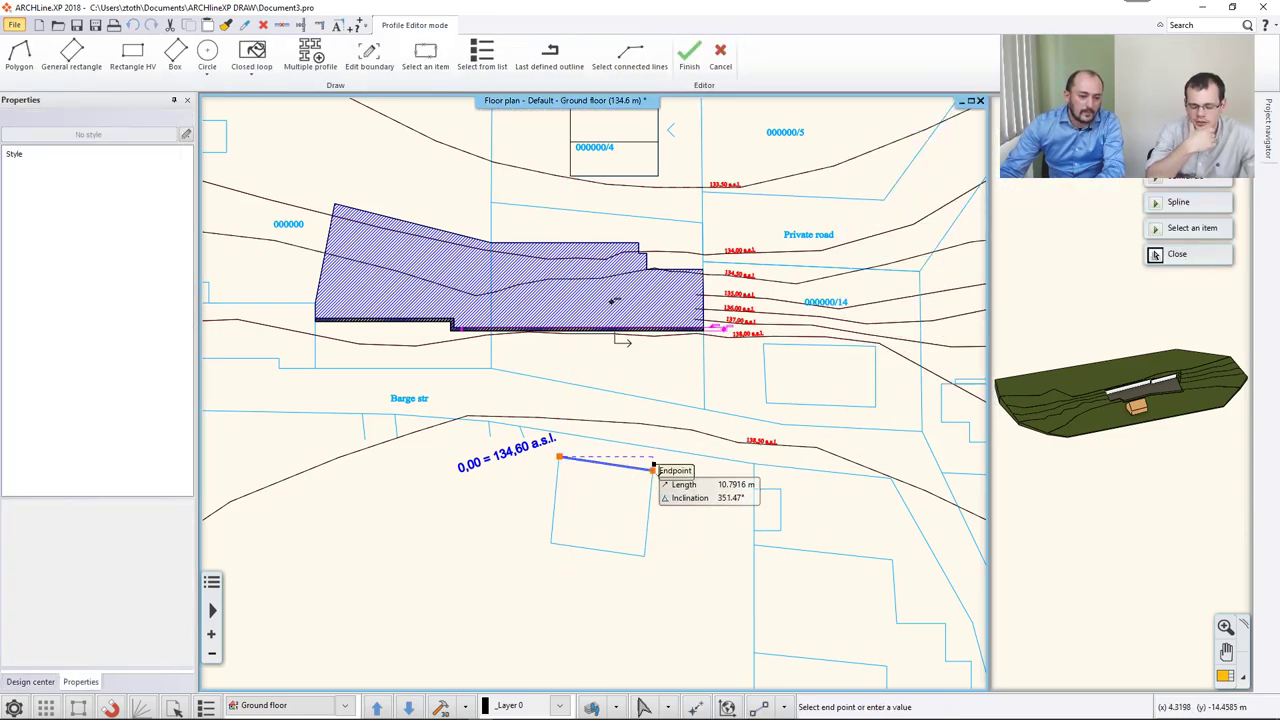
pyautogui.click(652, 469)
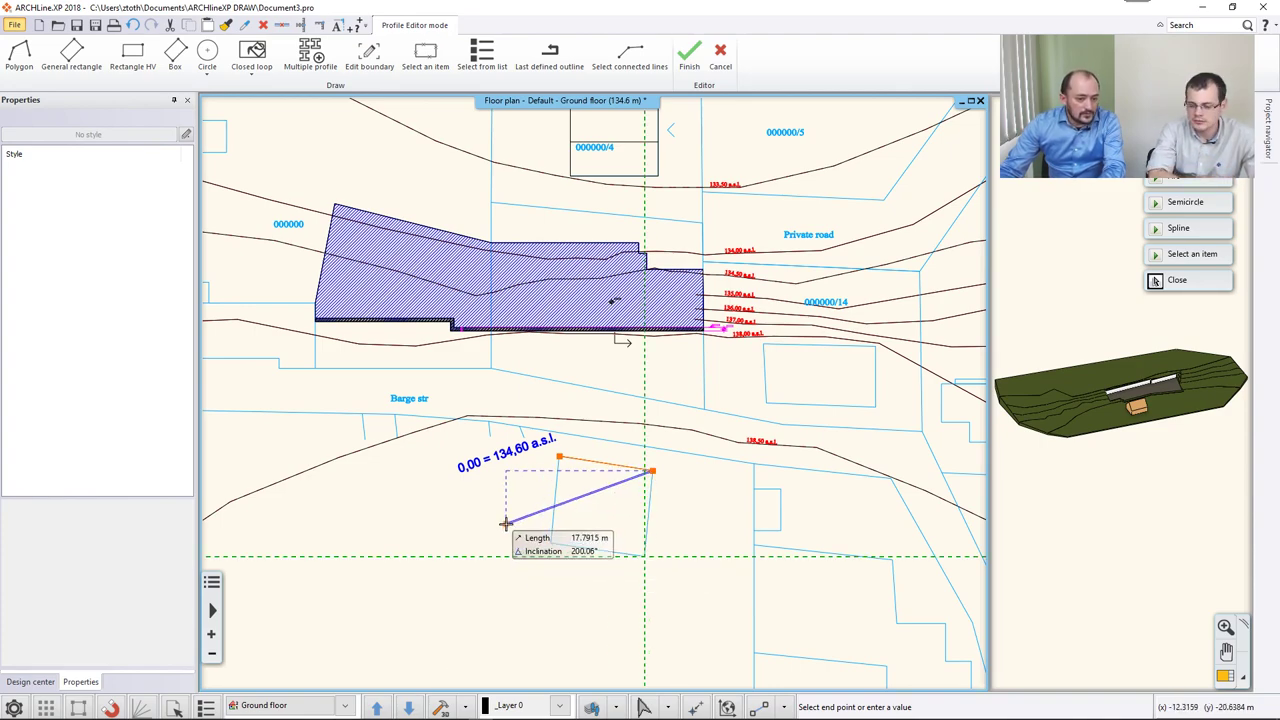
pyautogui.press('Escape')
pyautogui.click(624, 149)
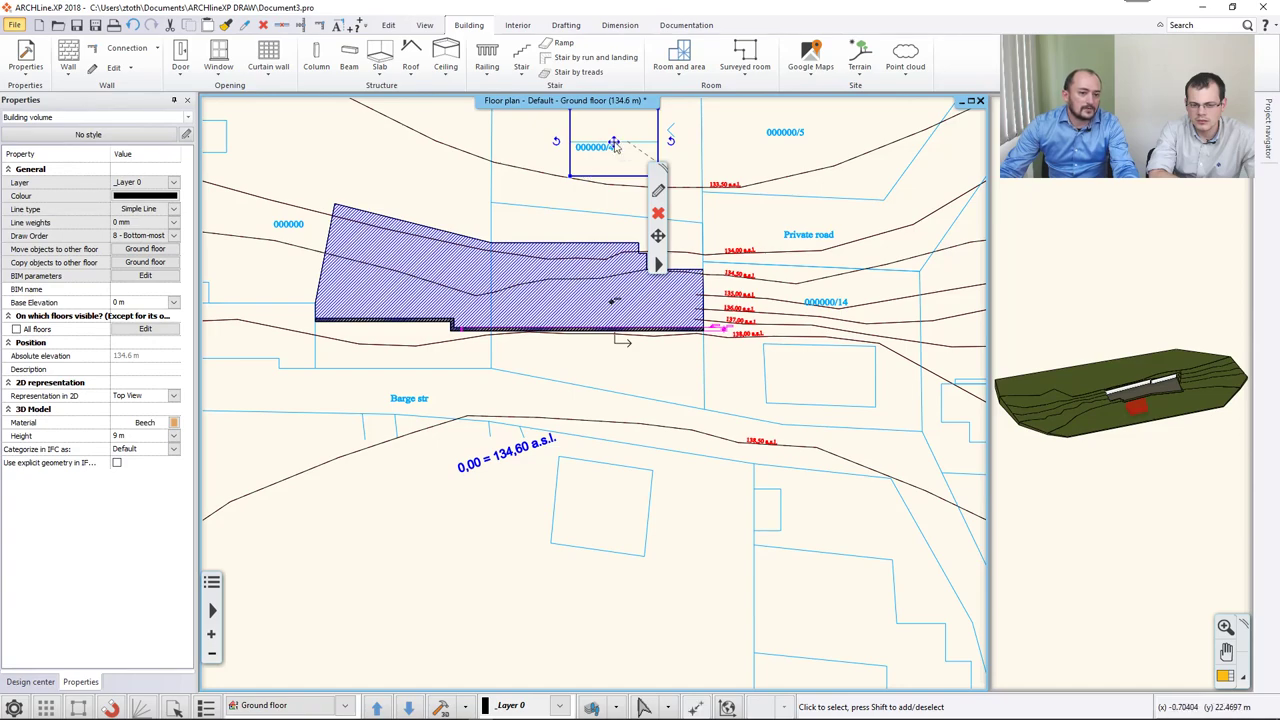
pyautogui.click(614, 144)
pyautogui.click(663, 168)
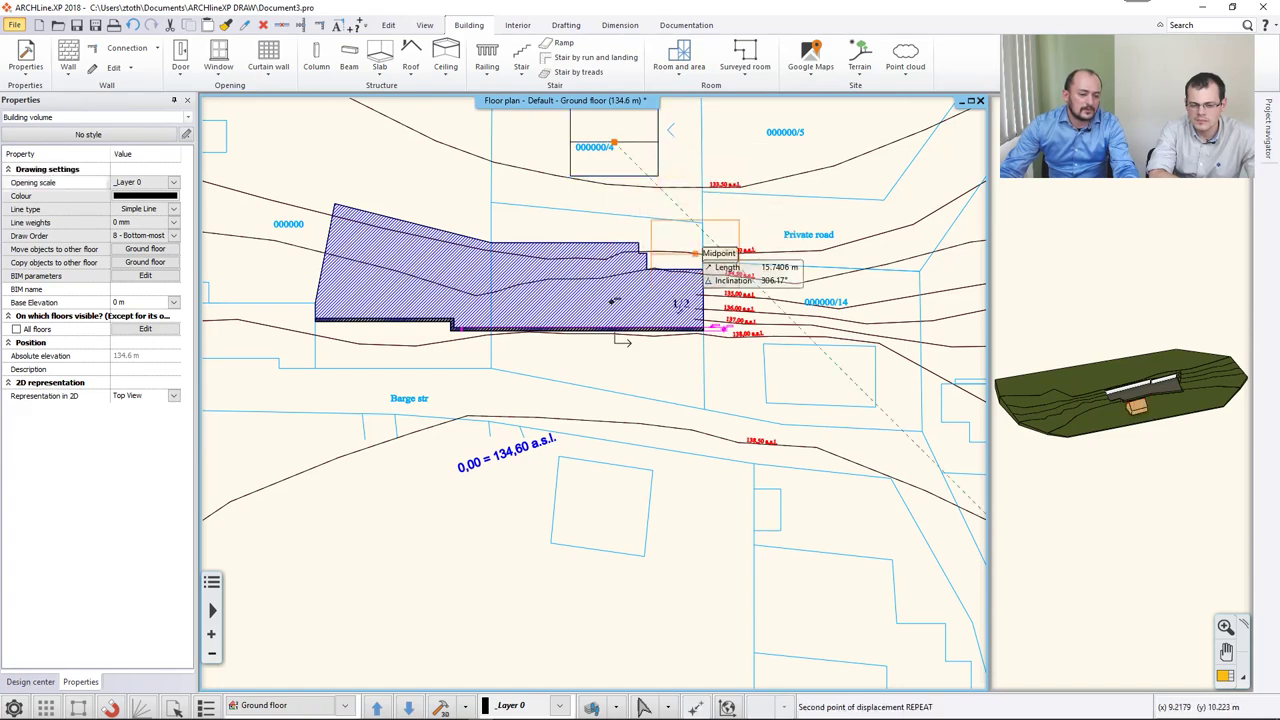
pyautogui.click(614, 510)
# Snap the copy's four corners onto the lower plot's corners.
pyautogui.click(572, 484)
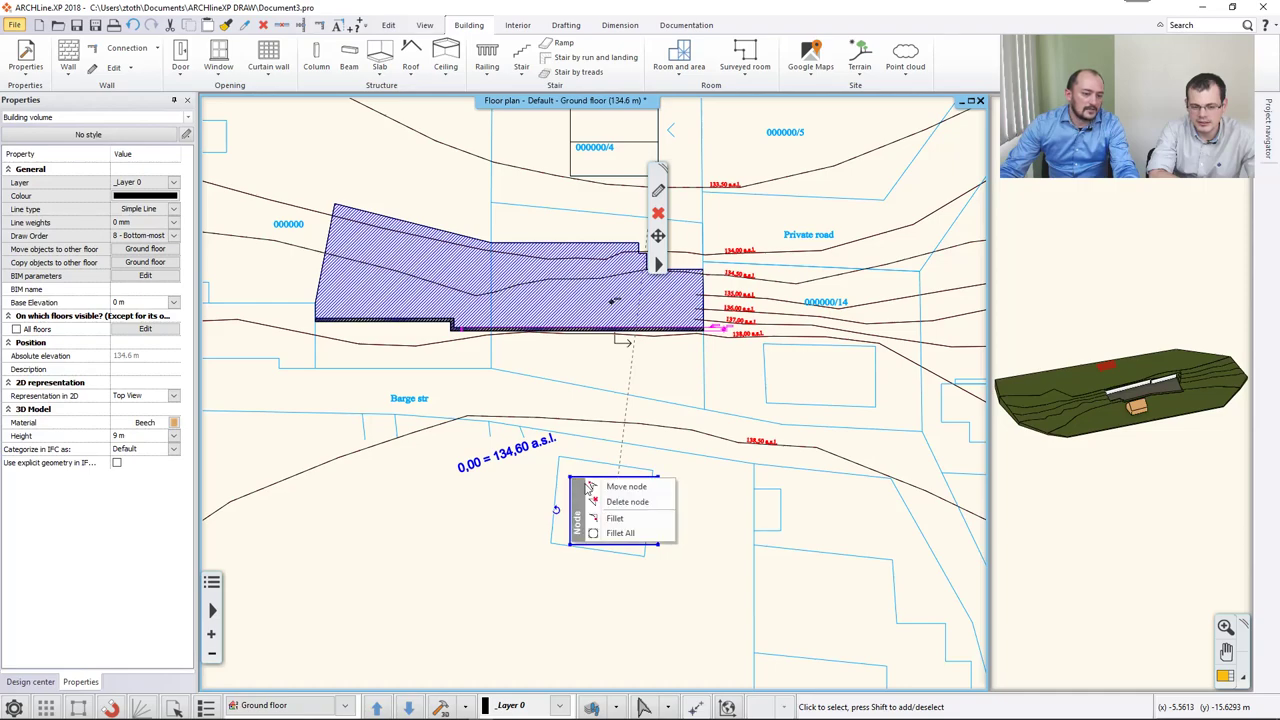
pyautogui.click(600, 494)
pyautogui.click(560, 457)
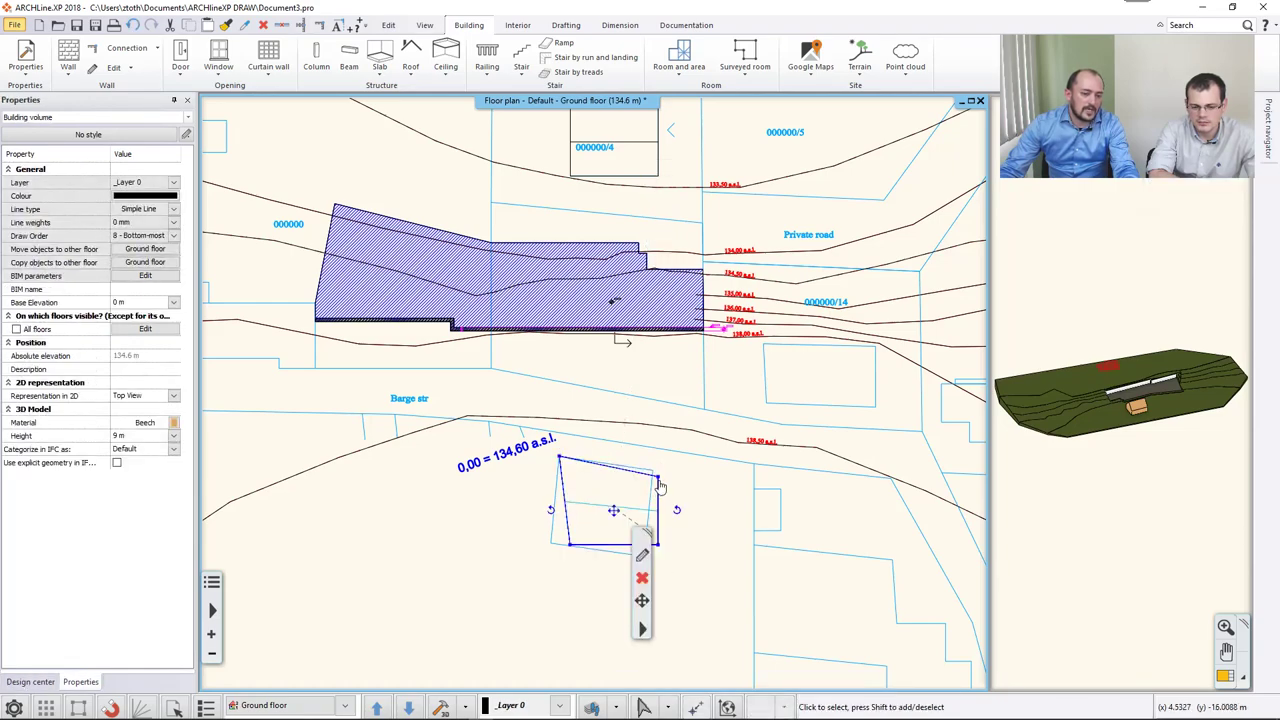
pyautogui.click(656, 480)
pyautogui.click(705, 490)
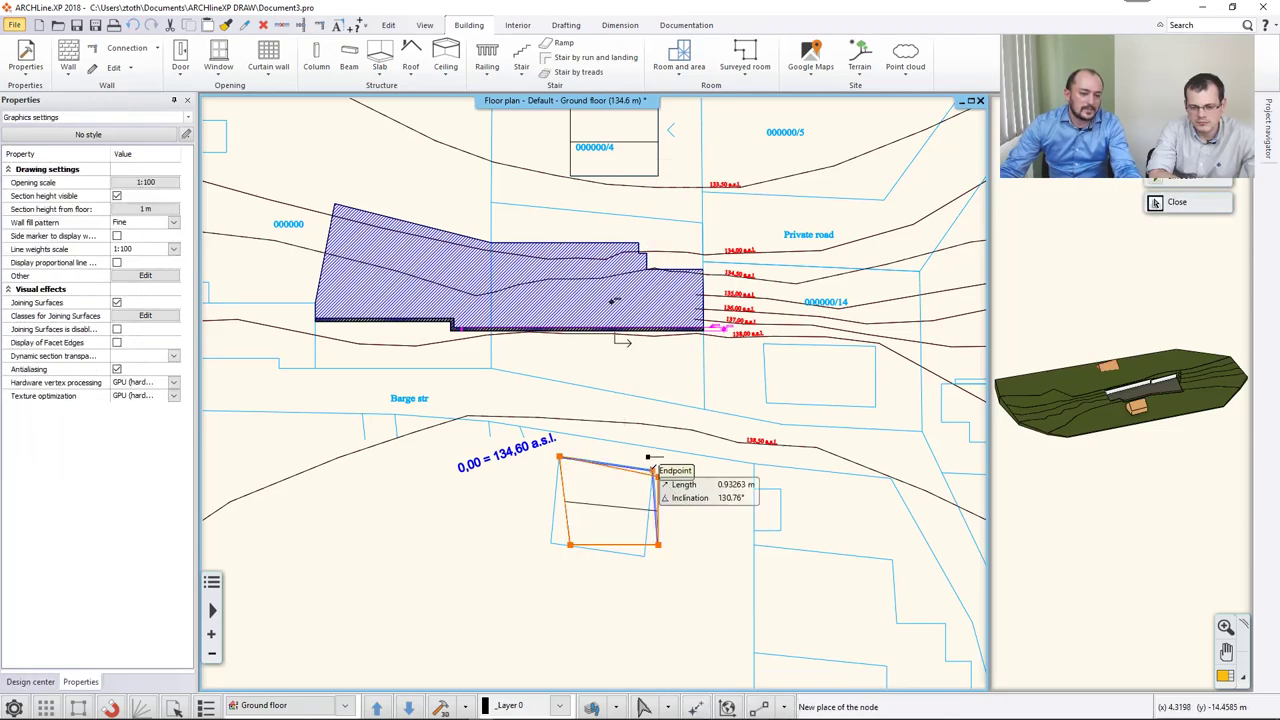
pyautogui.click(654, 470)
pyautogui.click(659, 548)
pyautogui.click(703, 557)
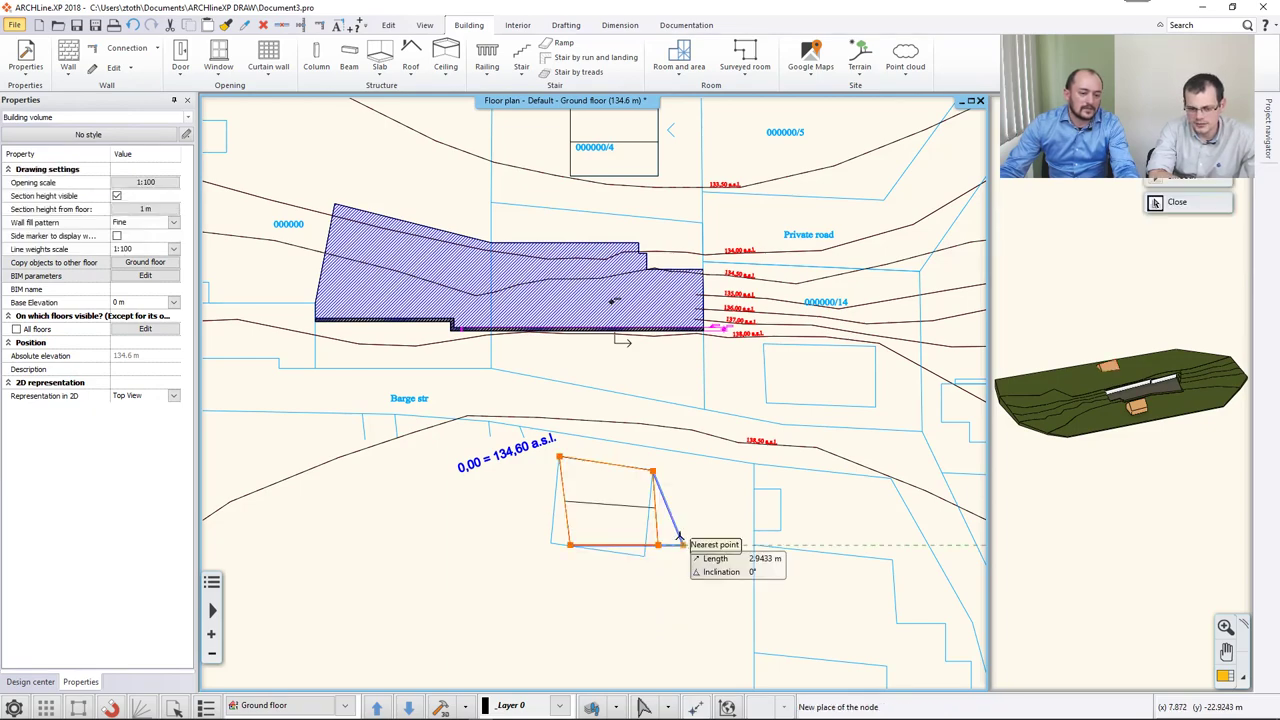
pyautogui.click(624, 554)
pyautogui.click(569, 545)
pyautogui.click(613, 554)
pyautogui.click(548, 542)
pyautogui.press('Escape')
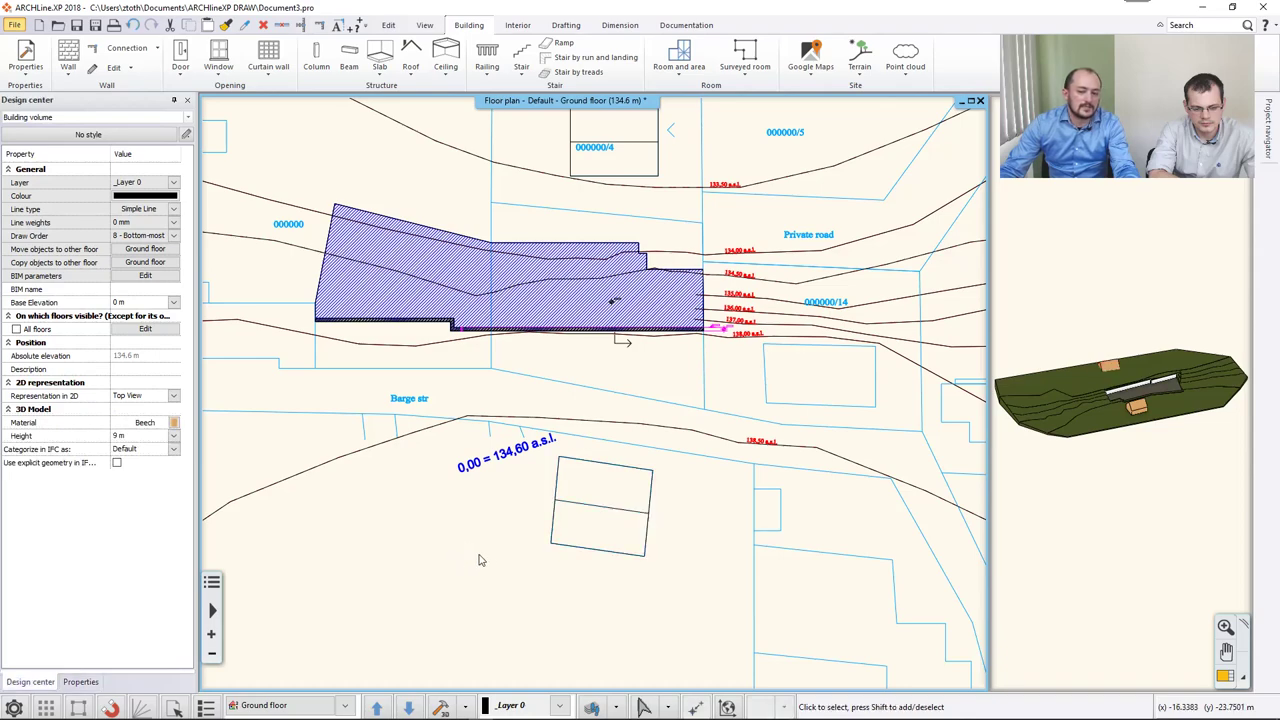
# Enlarge the 3D terrain view into the main window and tilt it to a lower angle.
pyautogui.click(1044, 412)
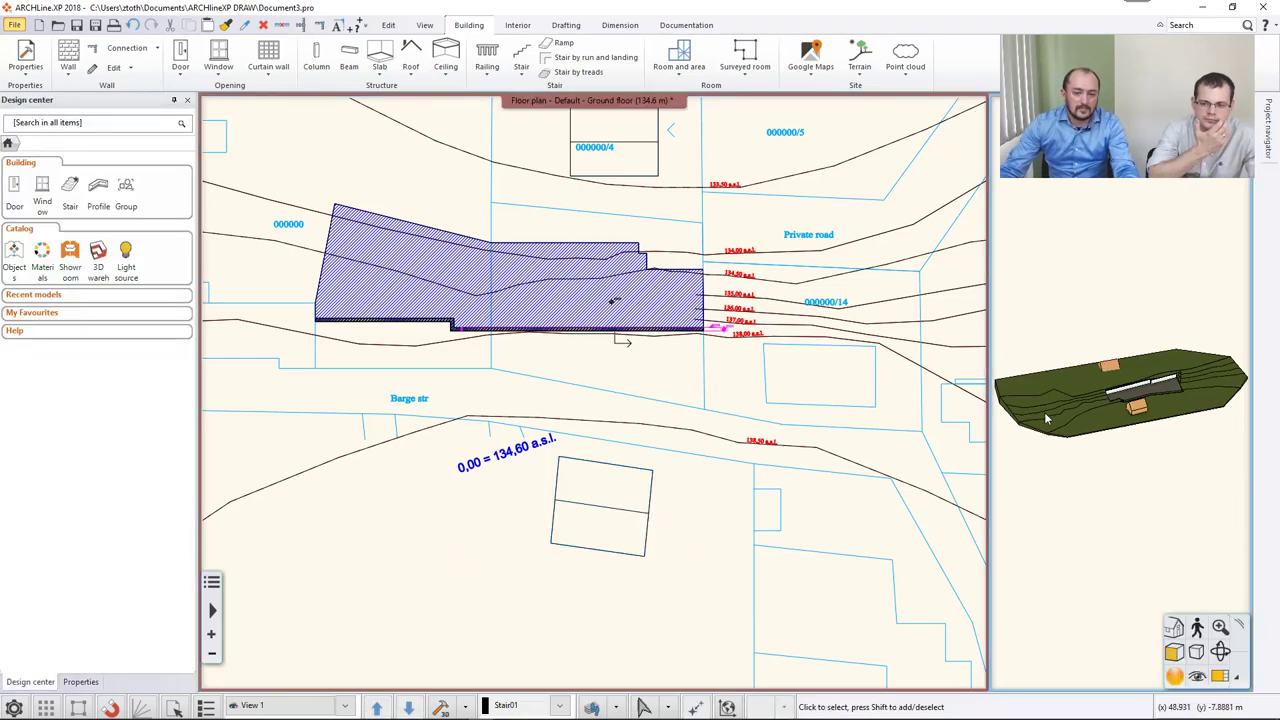
pyautogui.click(1221, 678)
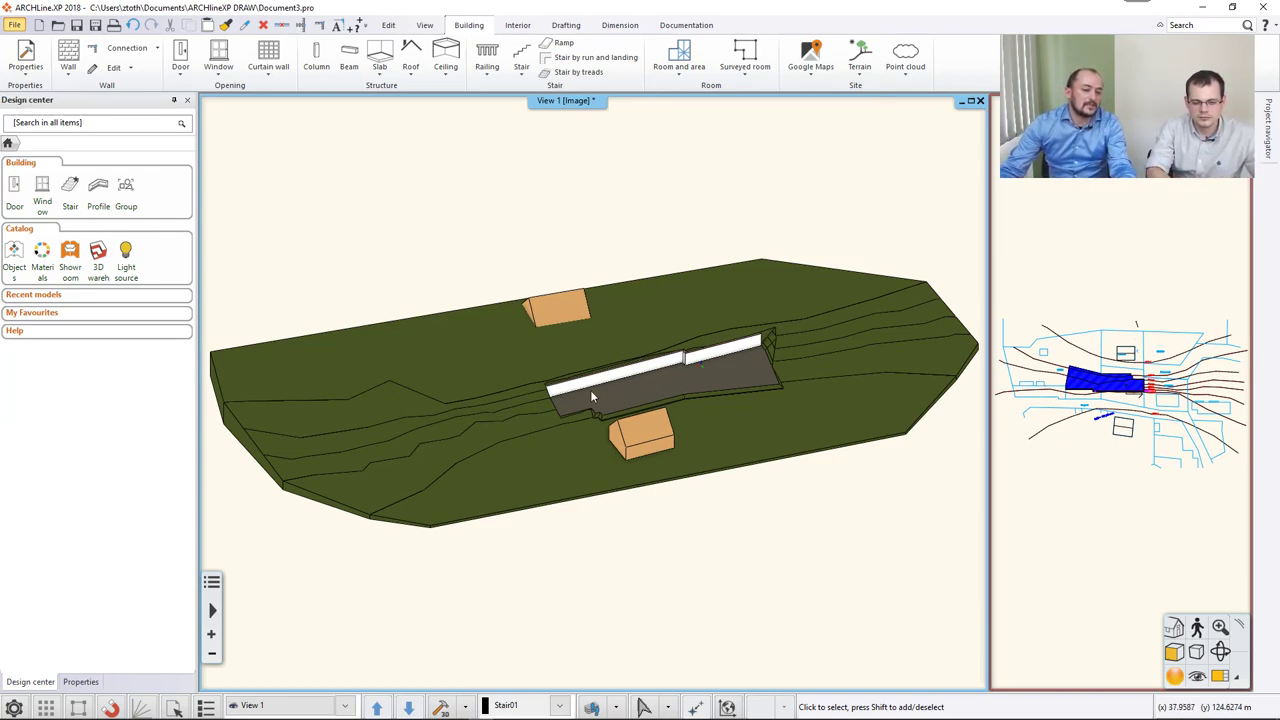
pyautogui.moveTo(724, 405); pyautogui.dragTo(709, 414, button='middle')
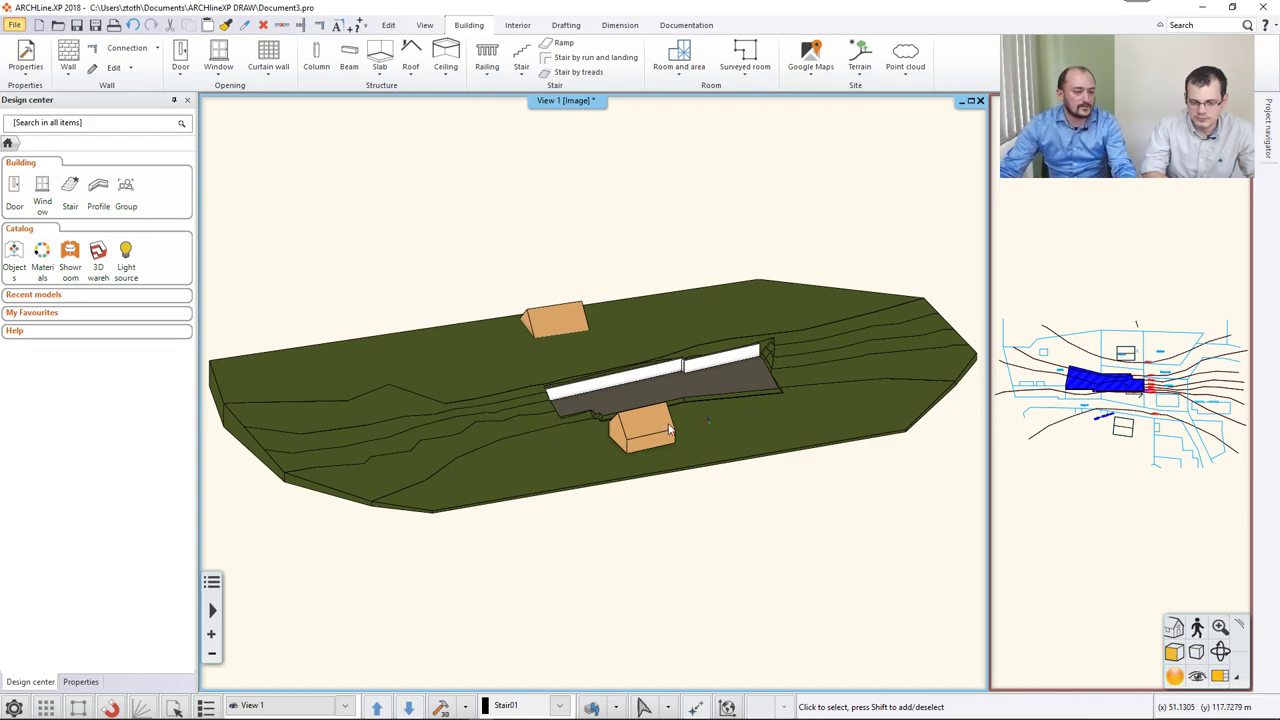
# Move the second house volume onto the terrain, at about 3.89 m base elevation.
pyautogui.scroll(2, 625, 440)
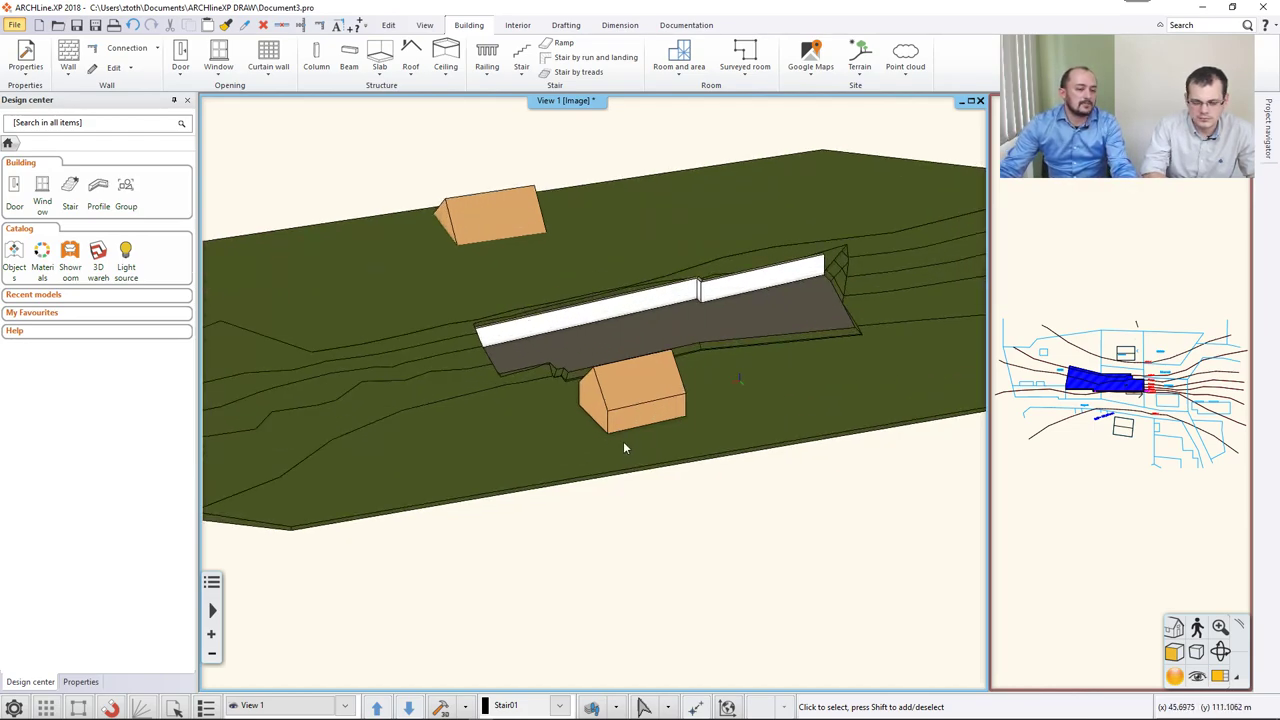
pyautogui.click(624, 397)
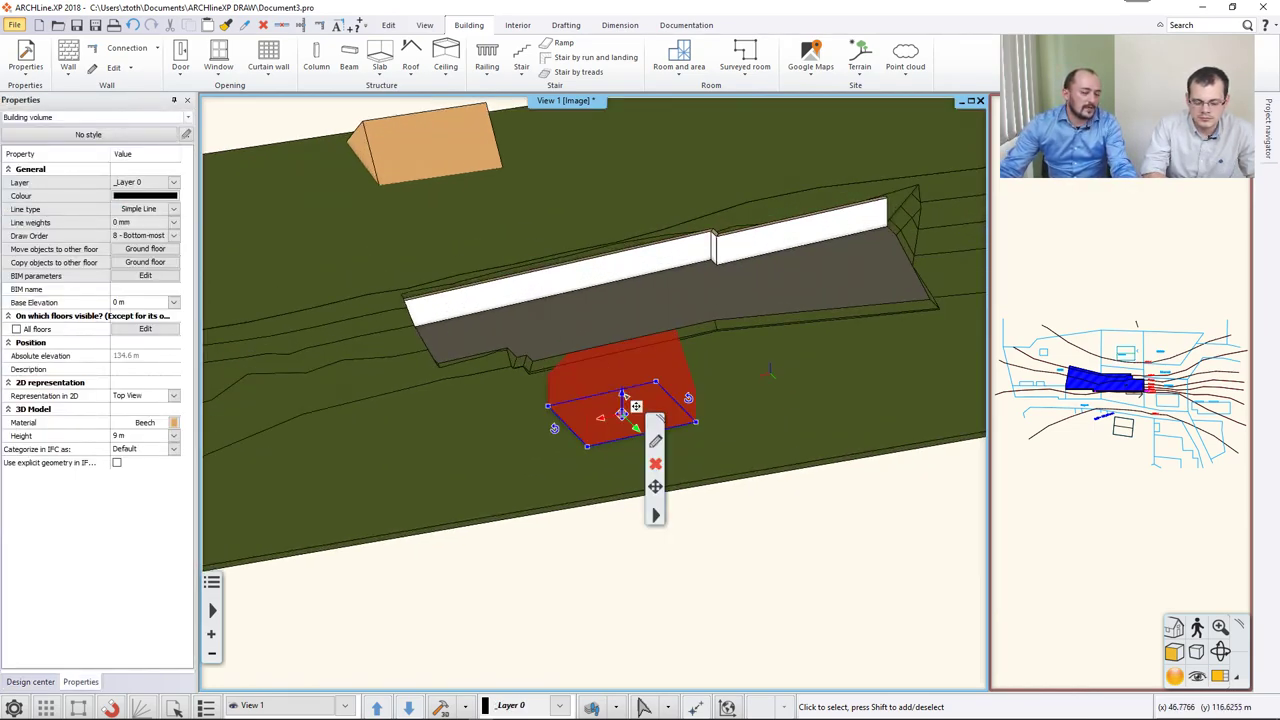
pyautogui.click(634, 405)
pyautogui.click(664, 403)
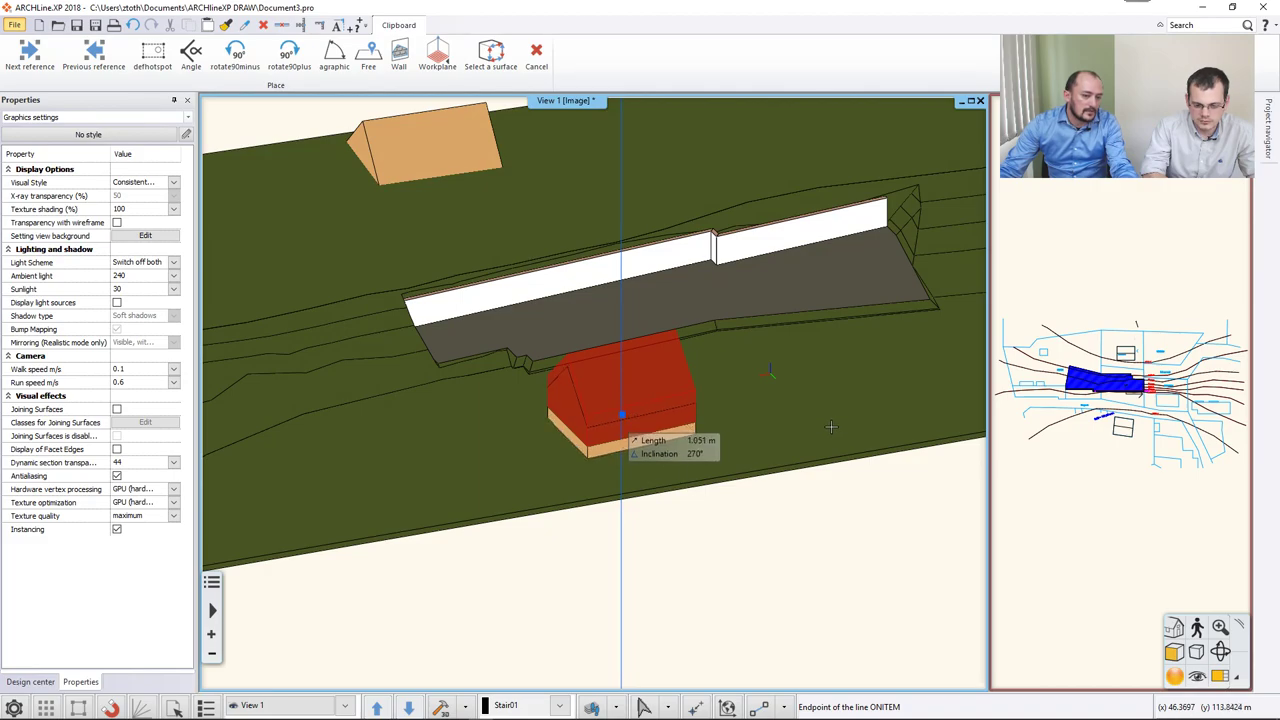
pyautogui.click(830, 432)
pyautogui.moveTo(562, 298); pyautogui.dragTo(577, 236, button='middle')
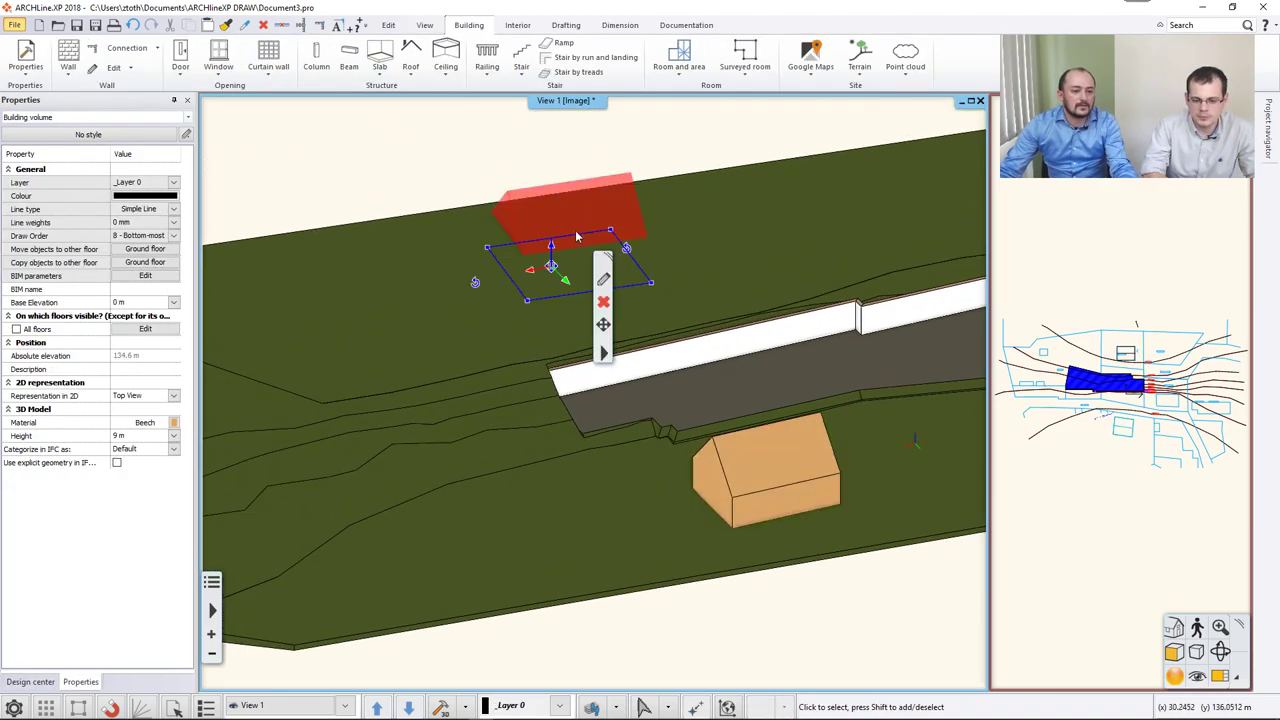
pyautogui.click(551, 250)
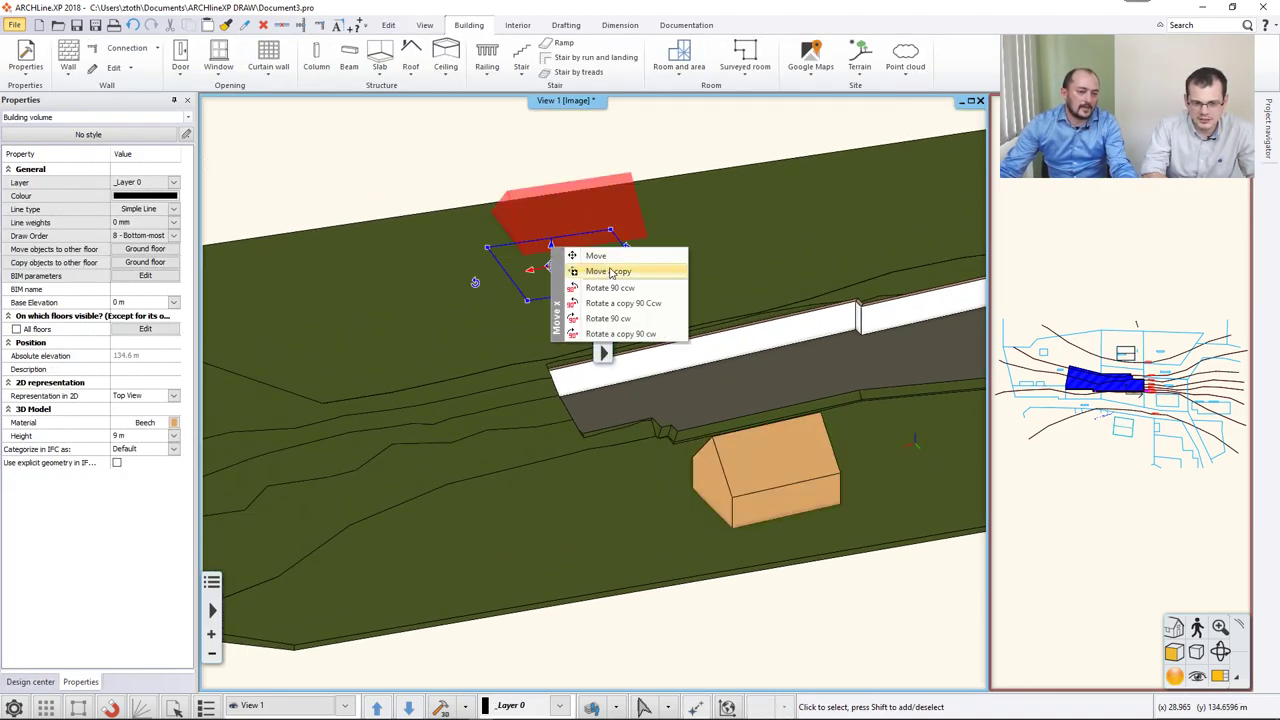
pyautogui.click(616, 259)
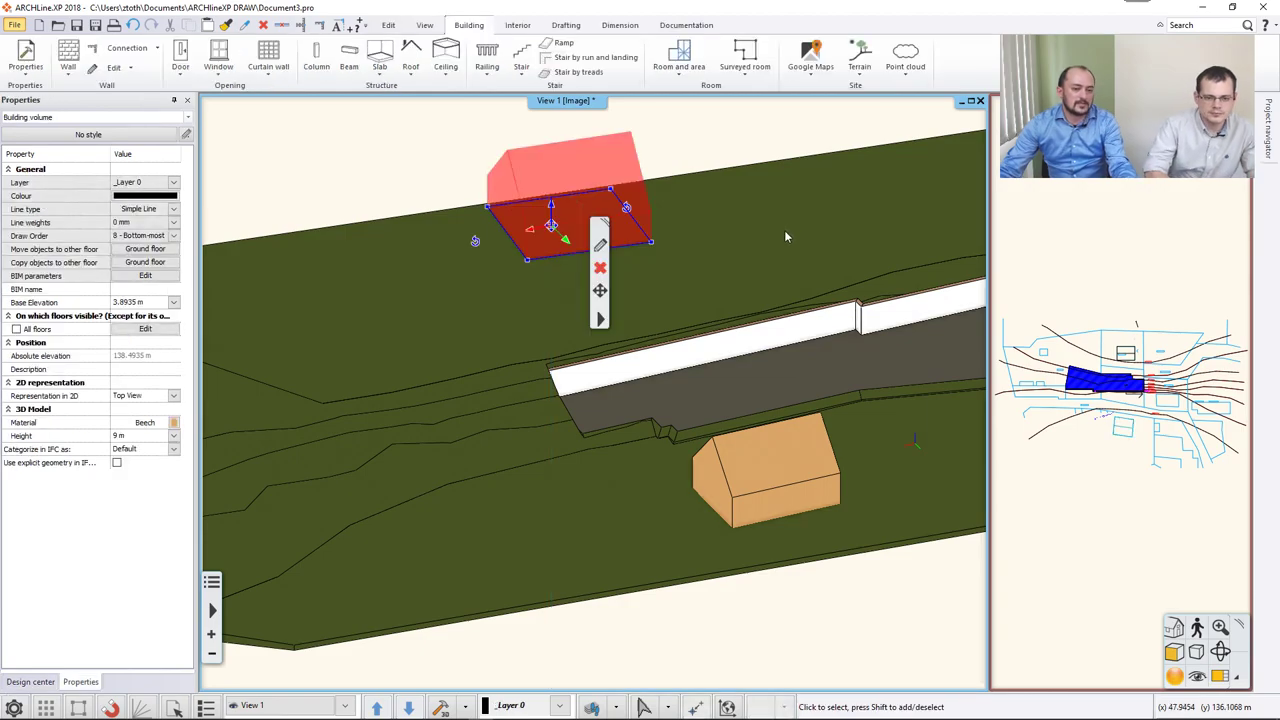
pyautogui.press('Escape')
pyautogui.moveTo(762, 234); pyautogui.dragTo(712, 367, button='middle')
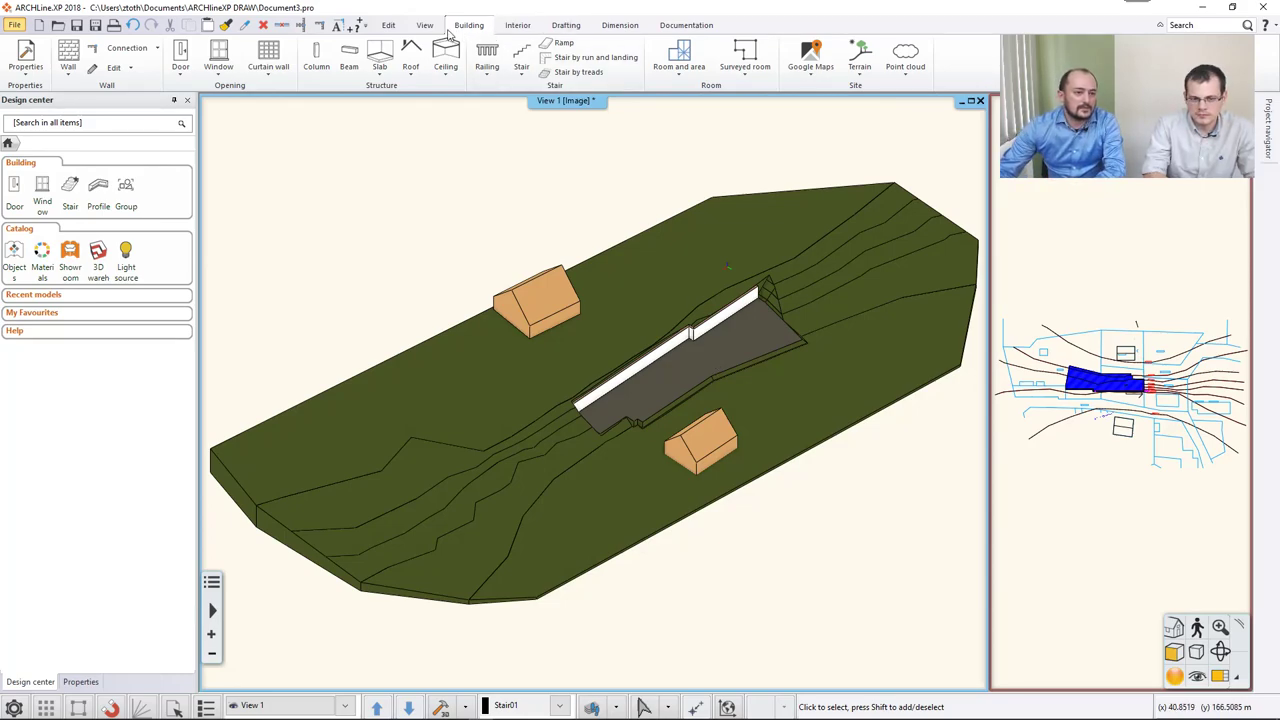
pyautogui.click(425, 27)
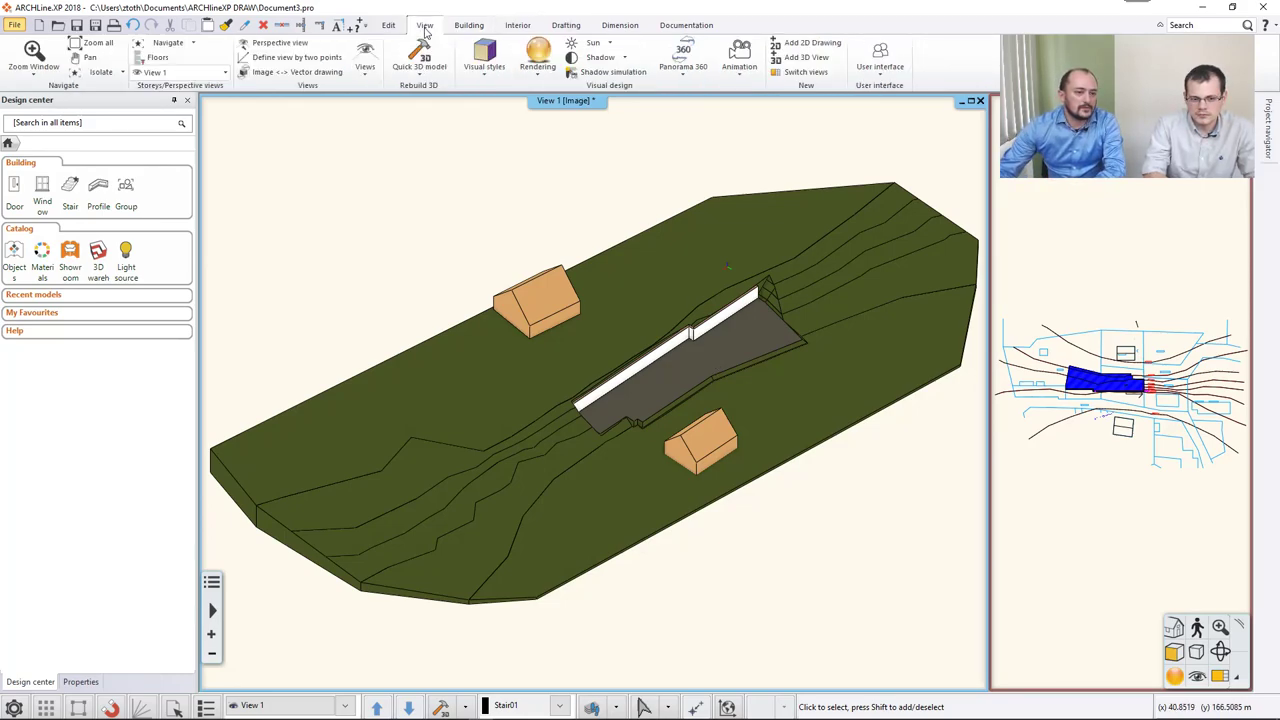
pyautogui.click(610, 60)
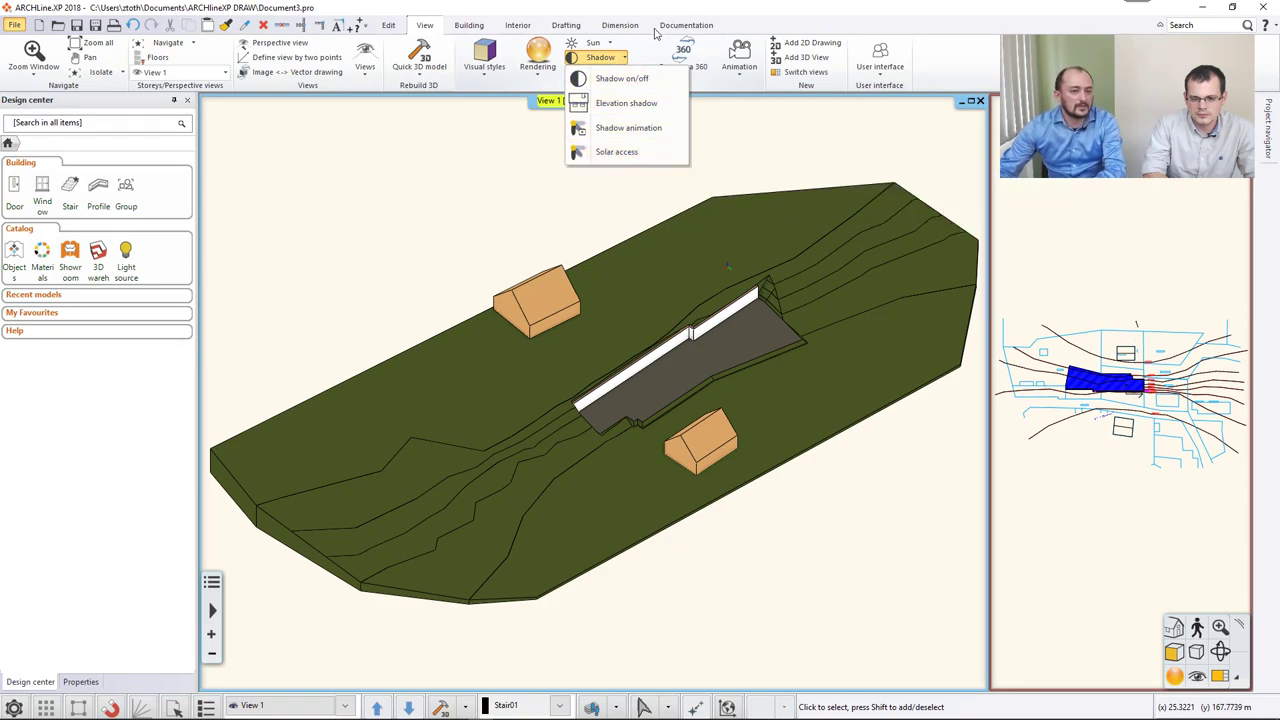
pyautogui.click(675, 8)
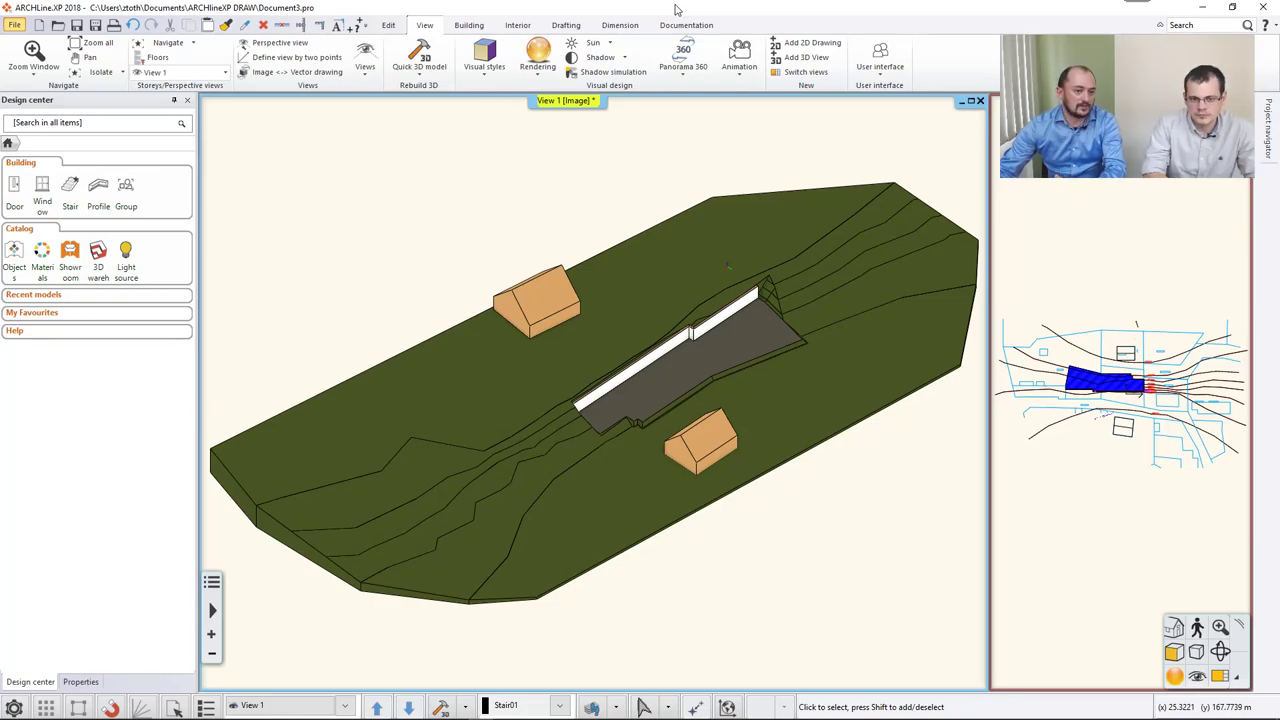
pyautogui.click(608, 80)
pyautogui.moveTo(629, 385); pyautogui.dragTo(956, 78)
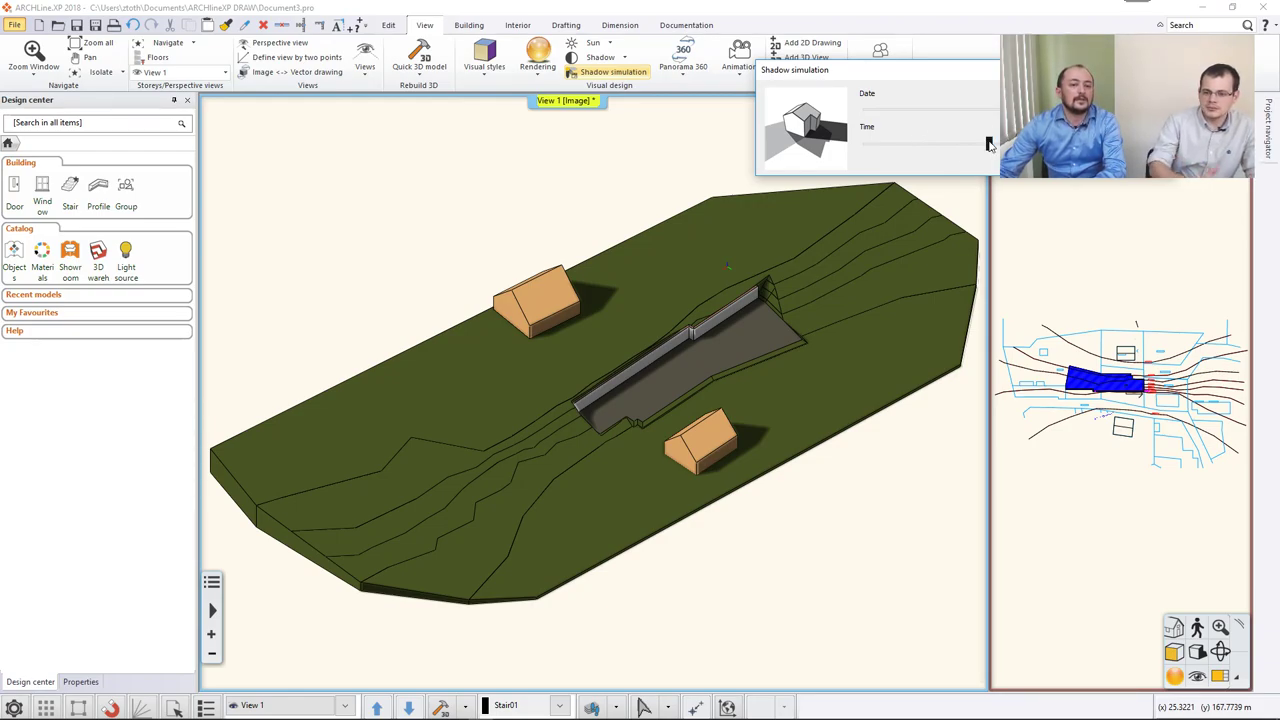
pyautogui.moveTo(989, 143); pyautogui.dragTo(980, 145)
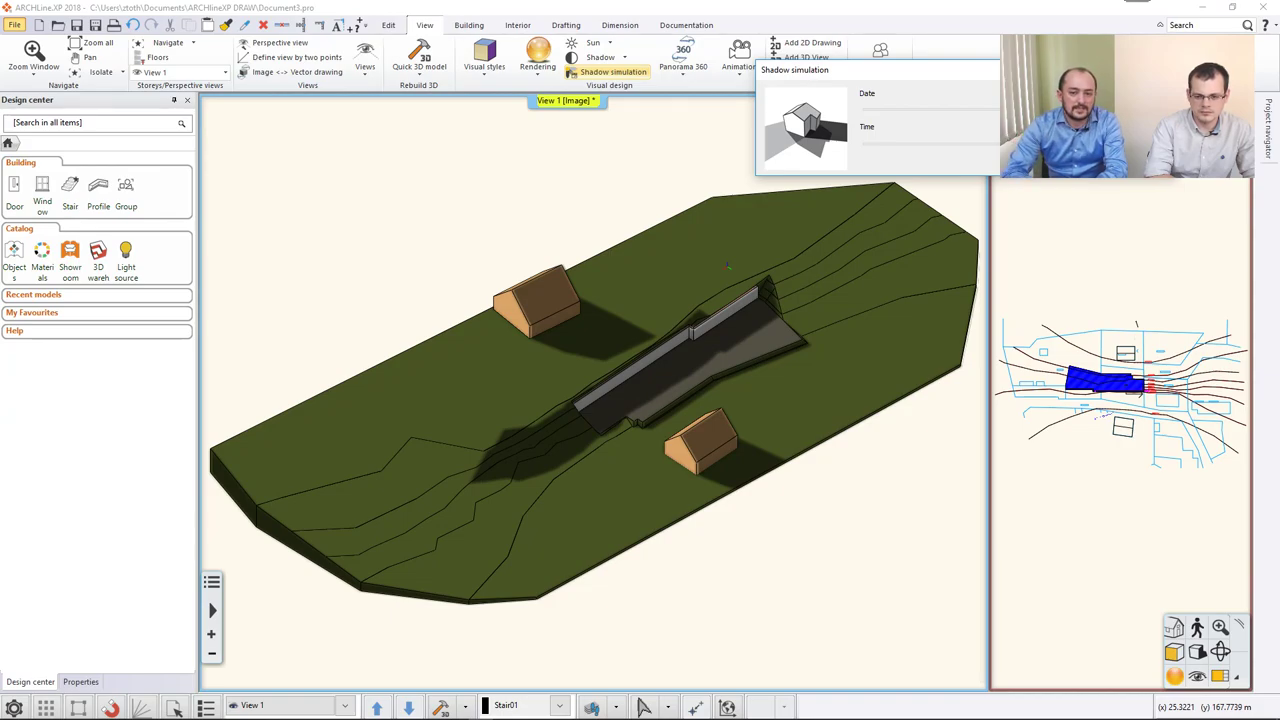
# Close the shadow simulation and start View > Shadow > Solar access, dismissing the not-allowed message.
pyautogui.press('Escape')
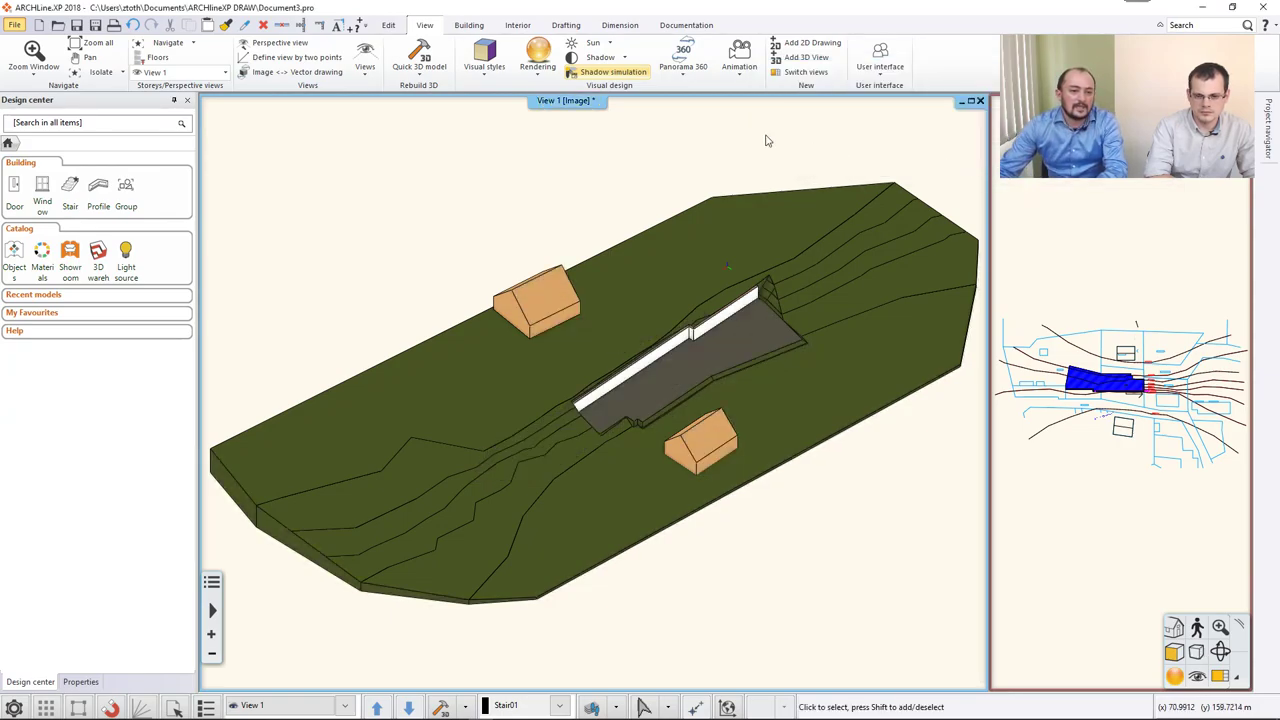
pyautogui.click(602, 57)
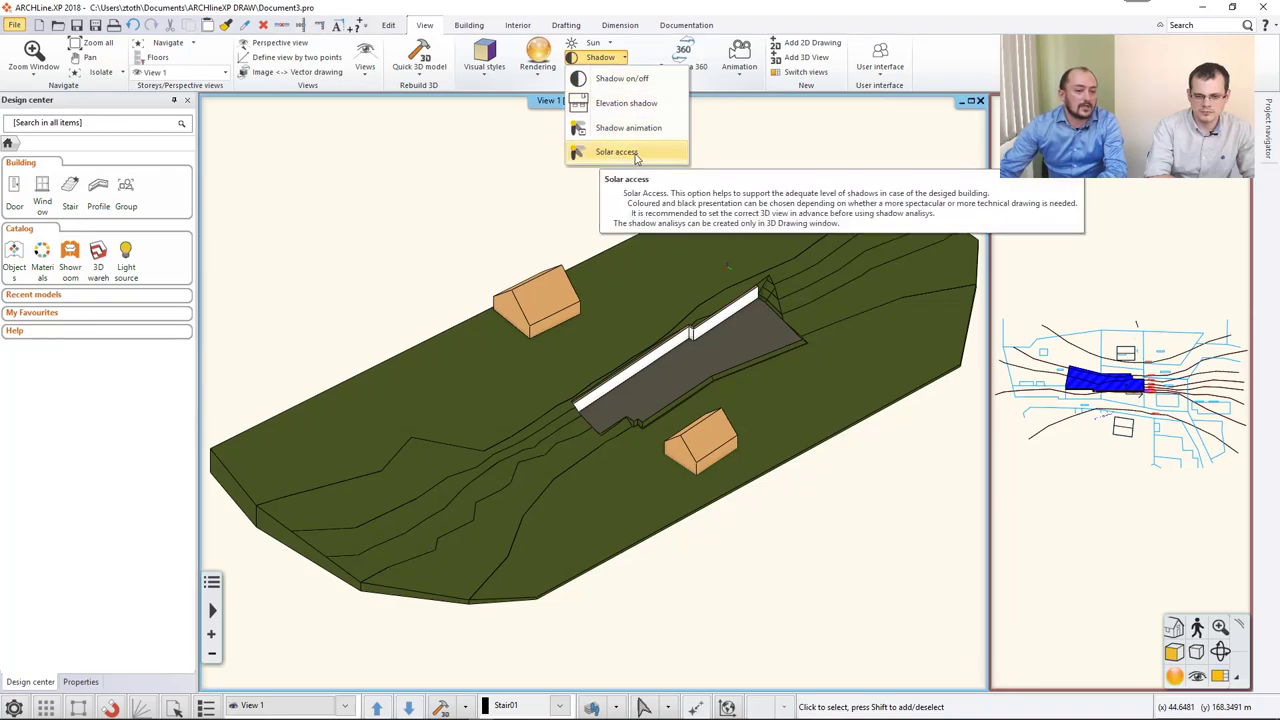
pyautogui.click(636, 155)
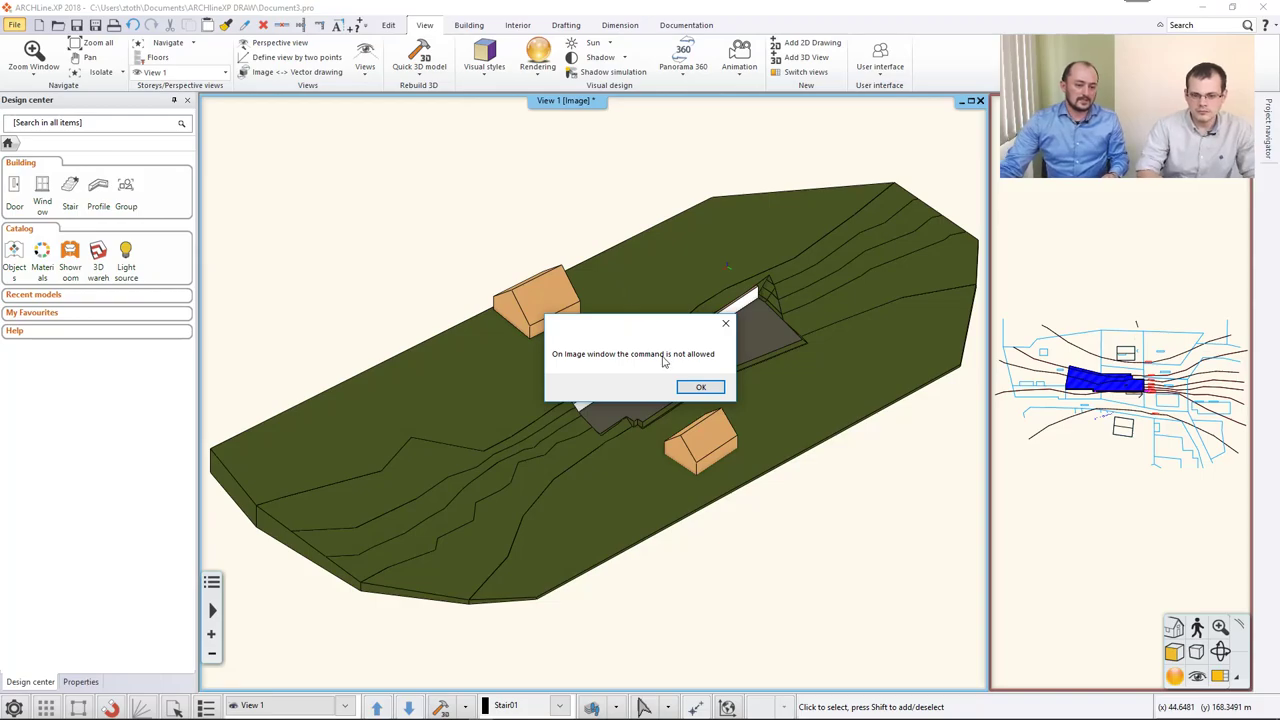
pyautogui.click(699, 388)
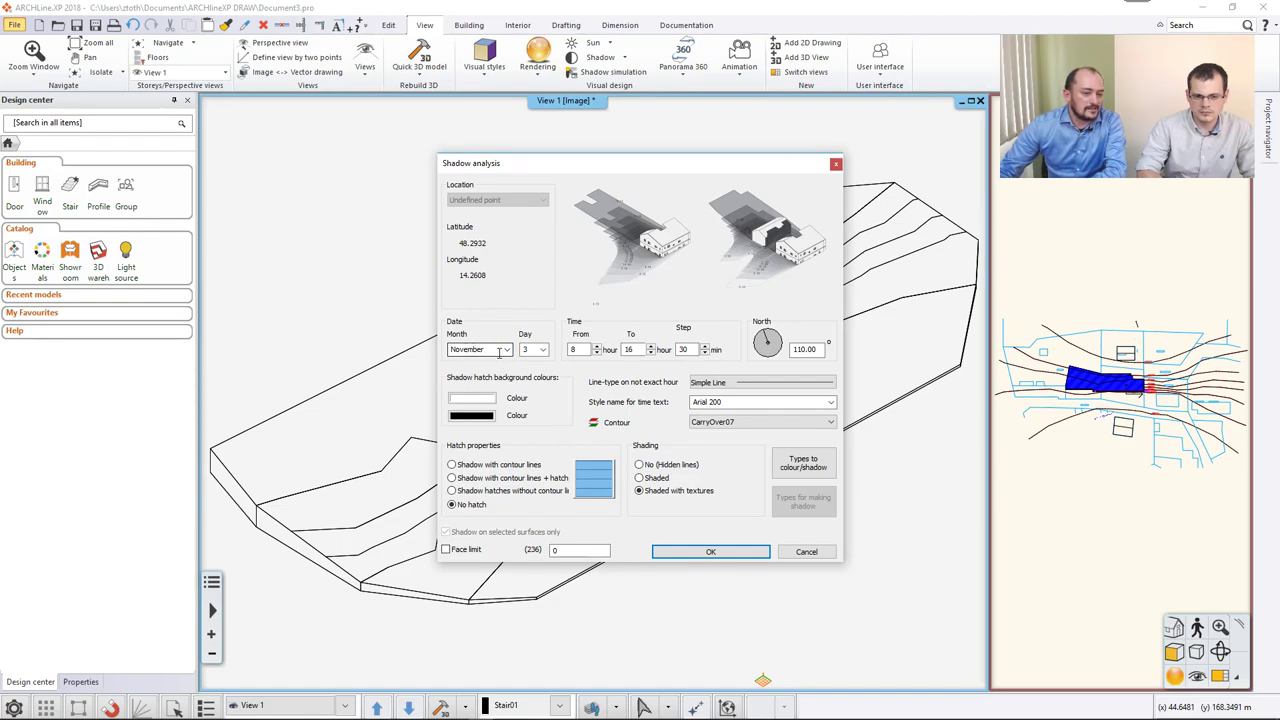
# Check the 8–16 hour, 30-minute timing and set the shadow background colours to orange and blue.
pyautogui.doubleClick(630, 349)
pyautogui.doubleClick(686, 349)
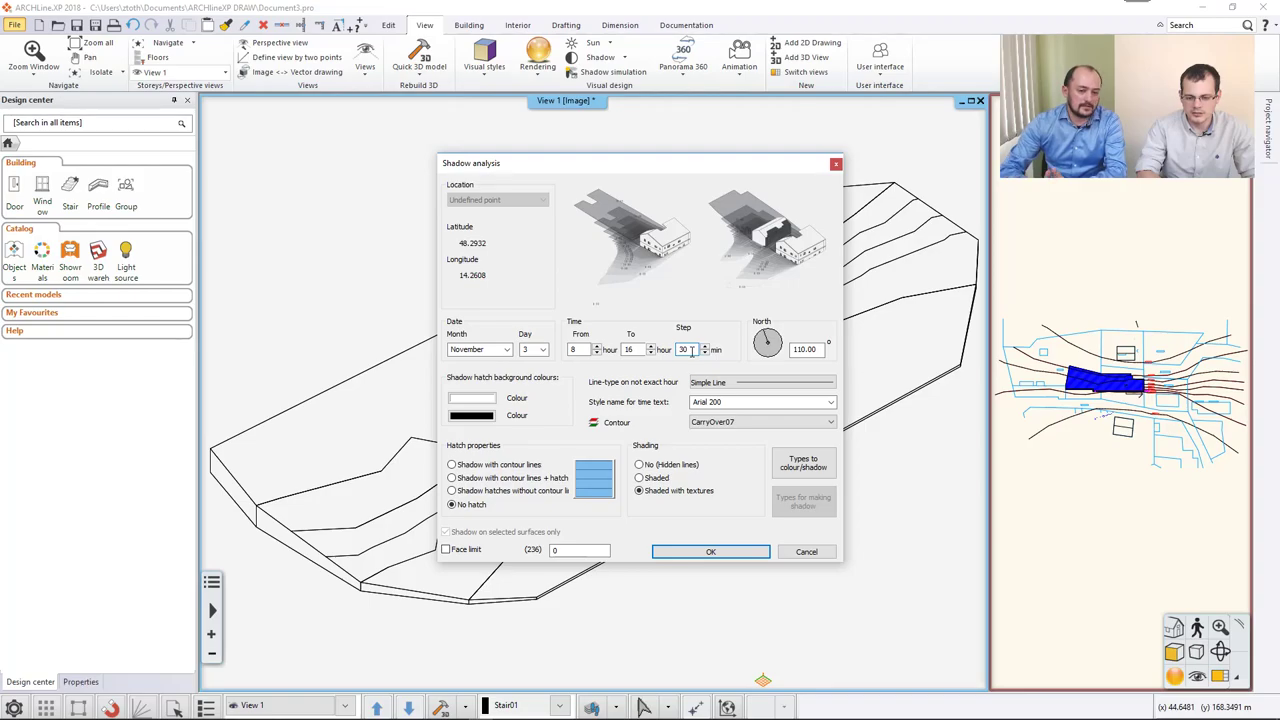
pyautogui.doubleClick(691, 351)
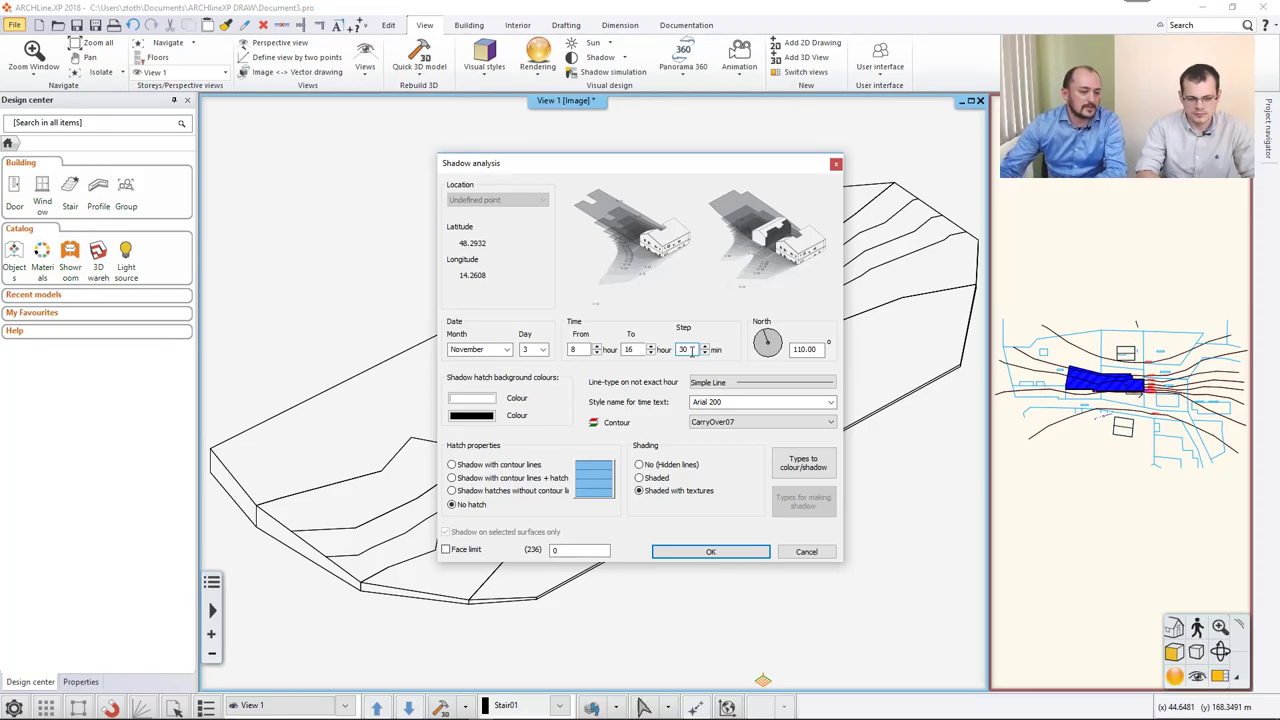
pyautogui.click(483, 400)
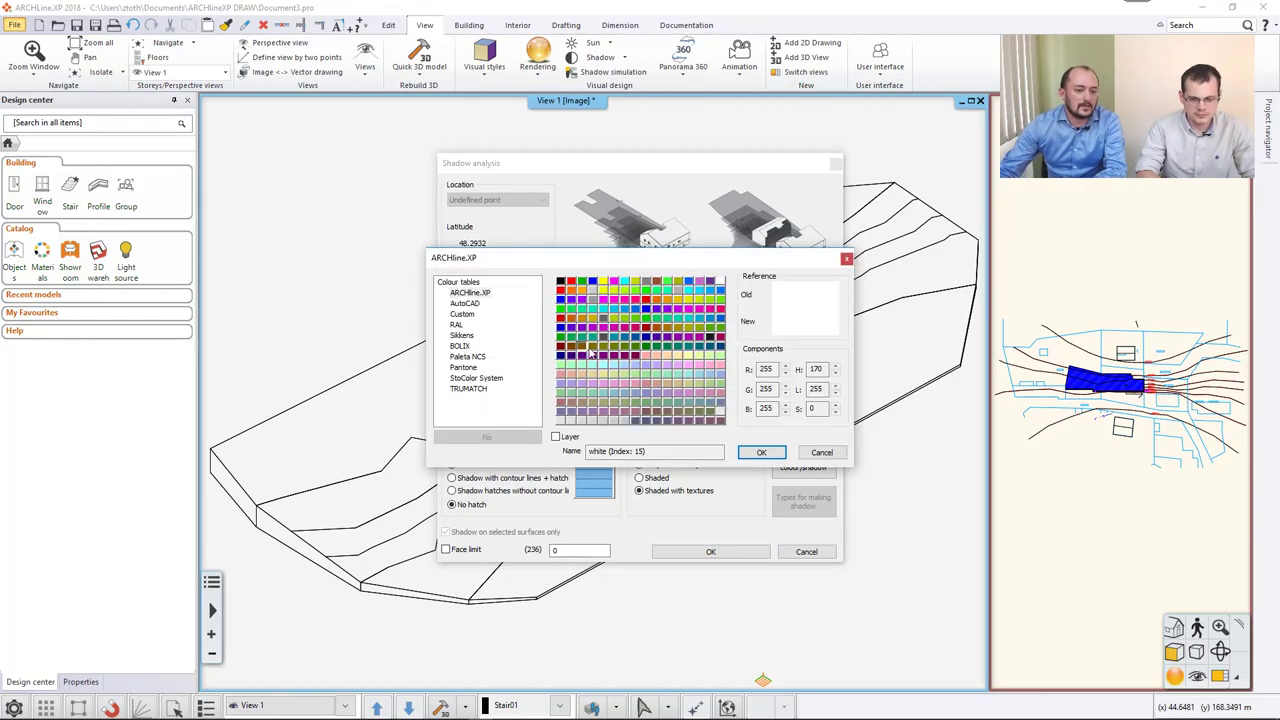
pyautogui.click(664, 306)
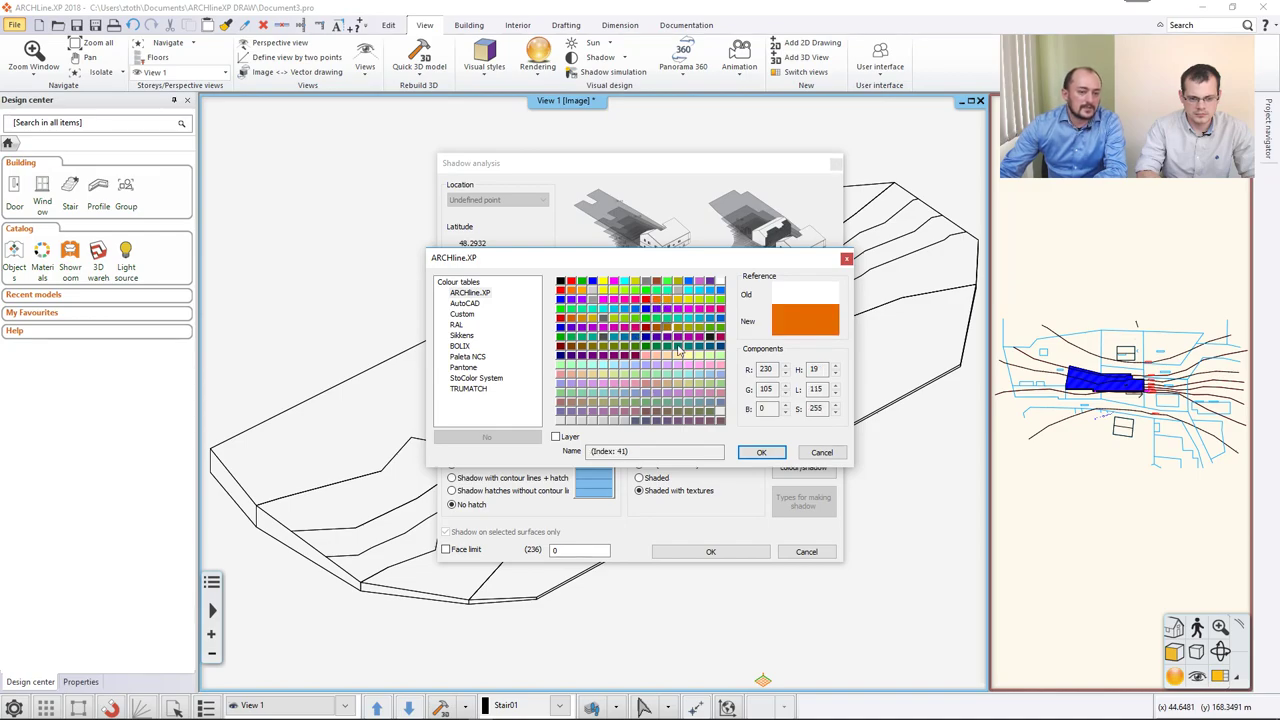
pyautogui.click(752, 453)
pyautogui.click(483, 421)
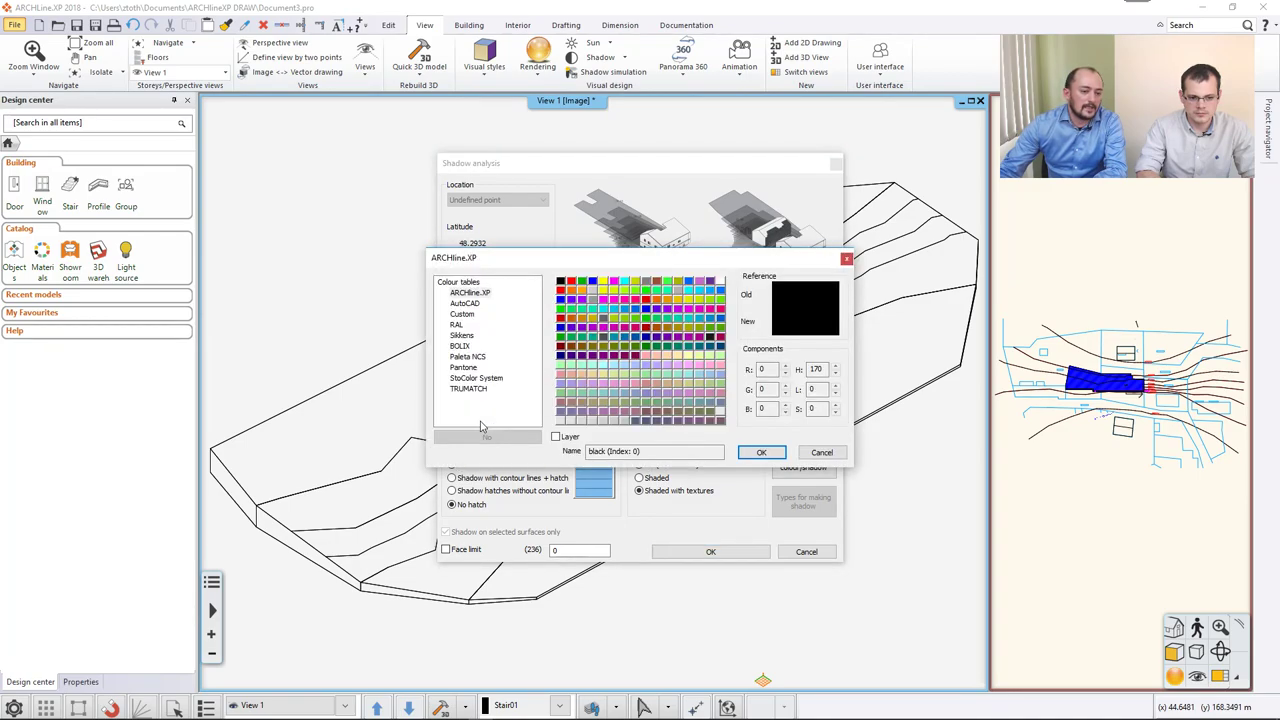
pyautogui.click(711, 325)
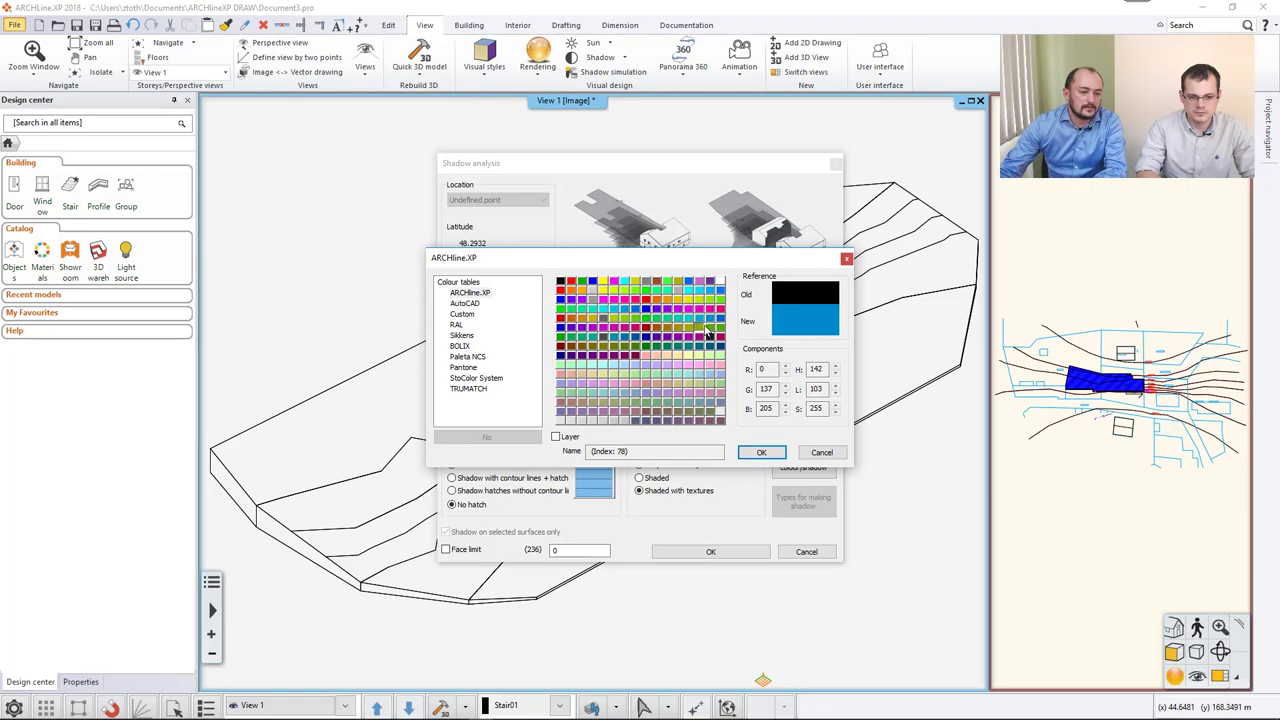
pyautogui.click(760, 453)
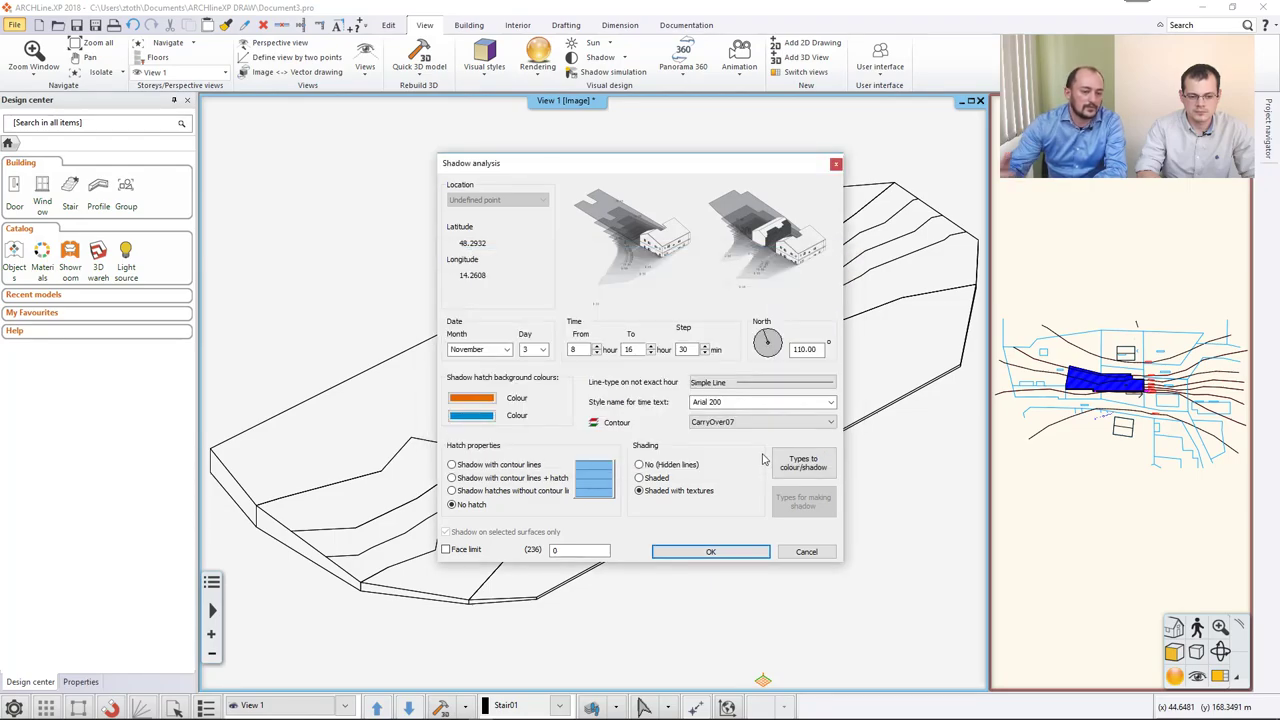
# Draw shadows as contour lines plus a Solid hatch over a hidden-line model.
pyautogui.click(520, 479)
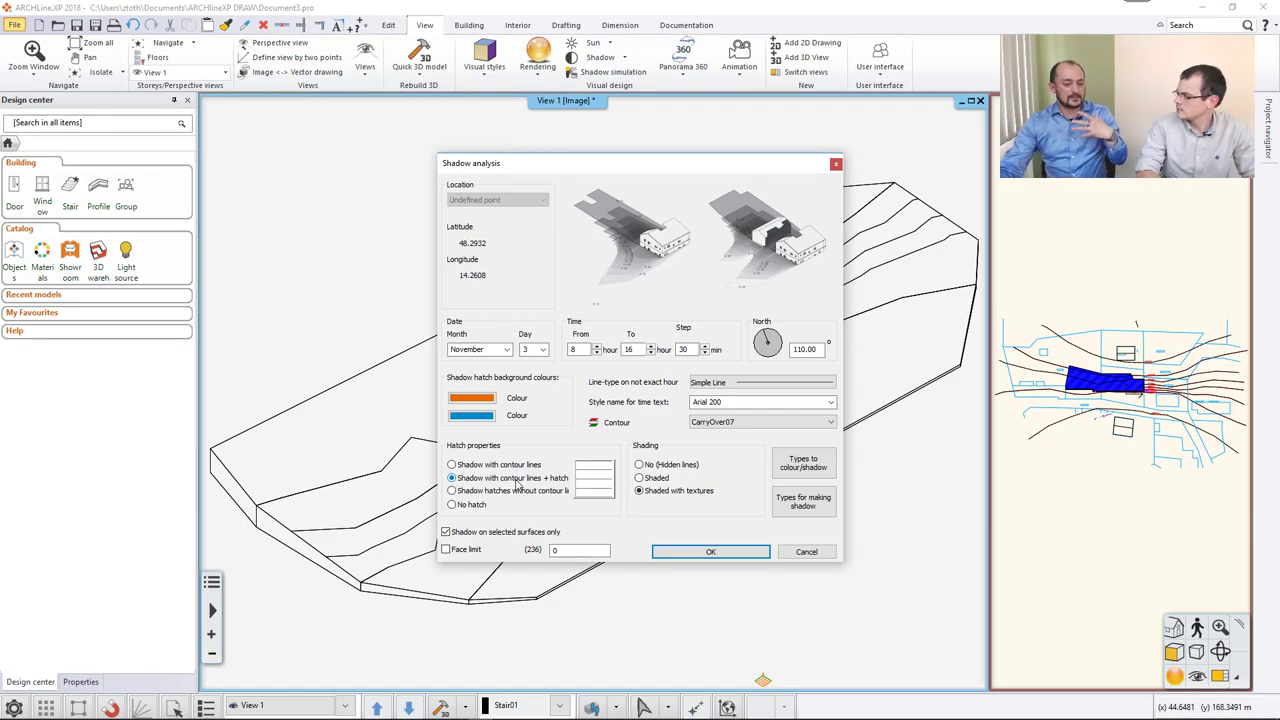
pyautogui.click(603, 473)
pyautogui.click(710, 366)
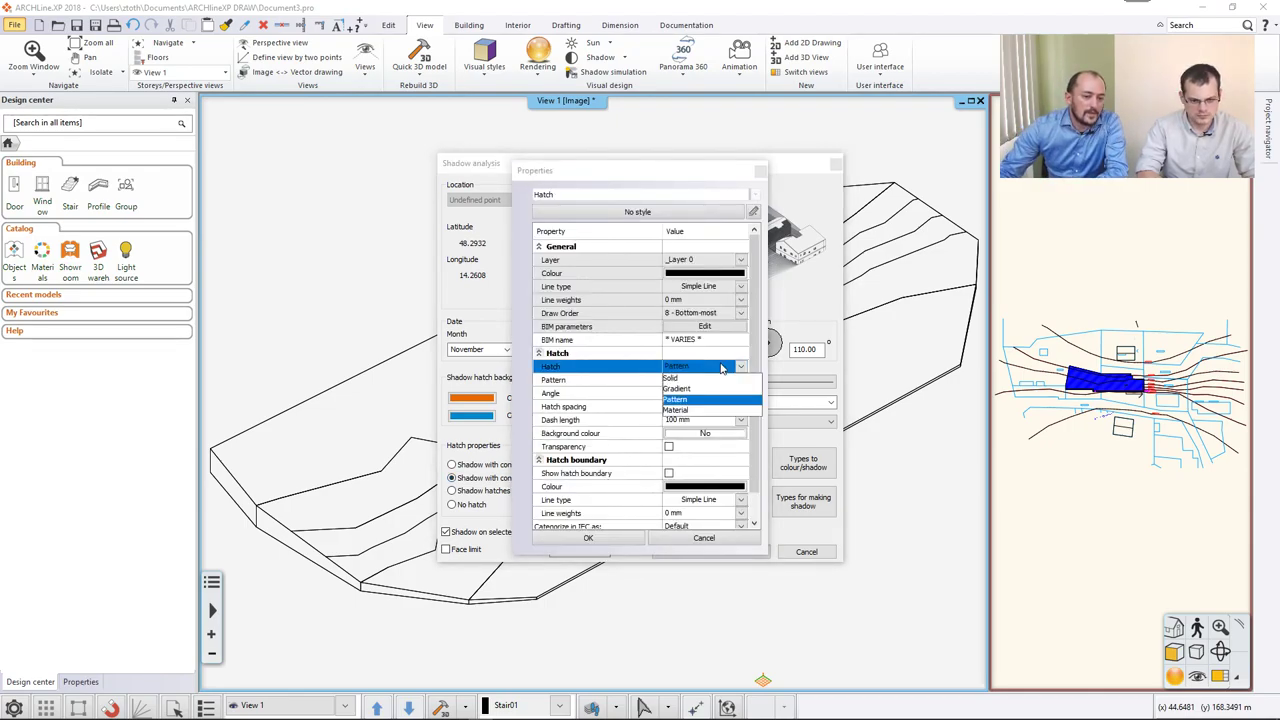
pyautogui.click(697, 384)
pyautogui.click(612, 541)
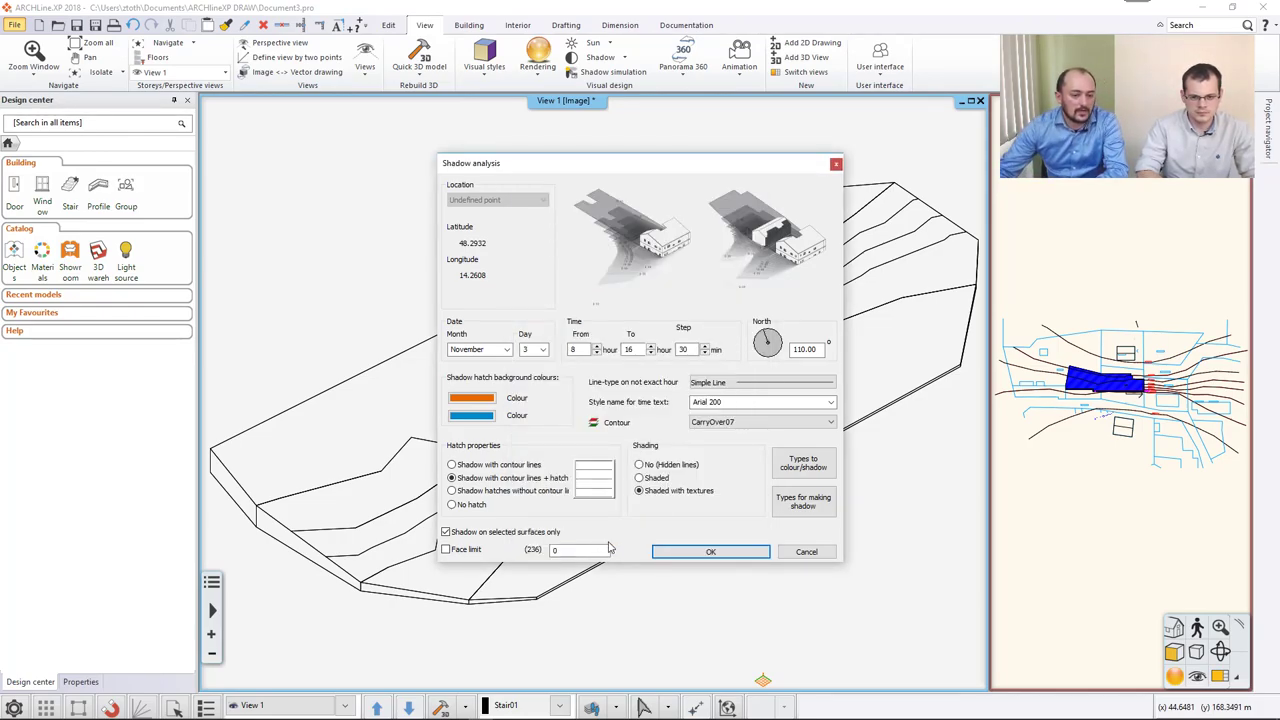
pyautogui.click(641, 465)
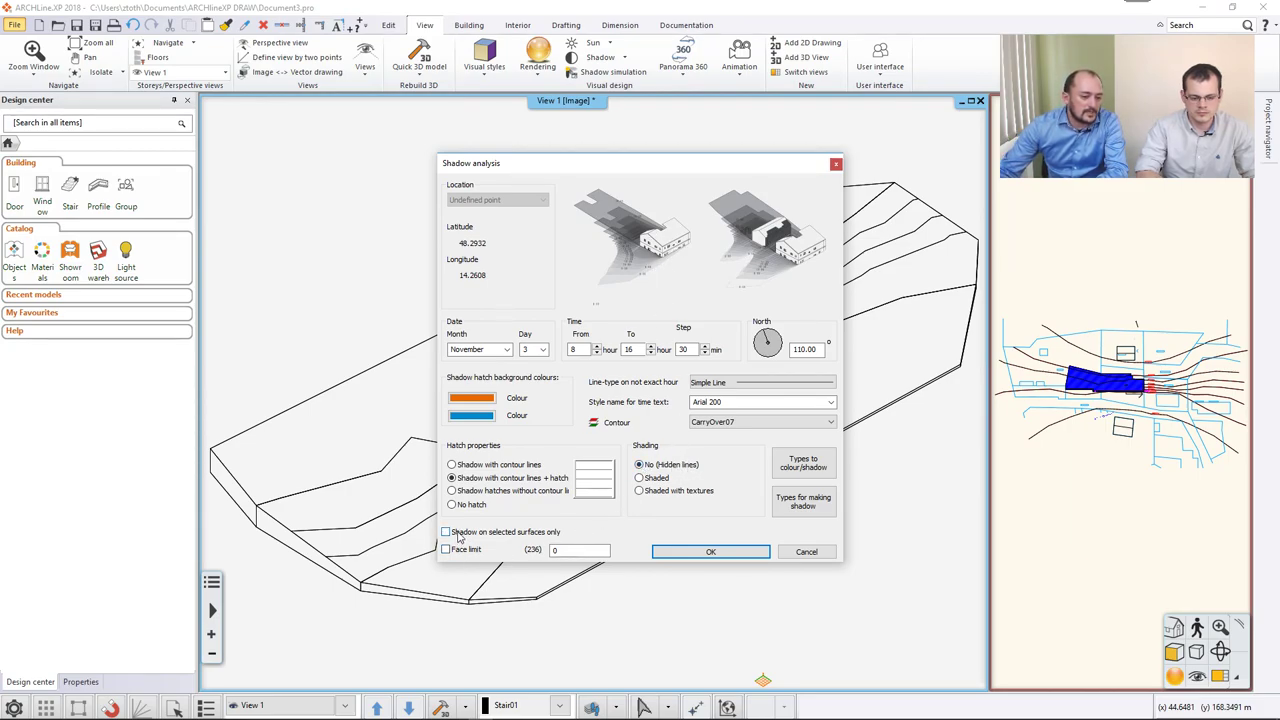
pyautogui.moveTo(539, 170); pyautogui.dragTo(839, 202)
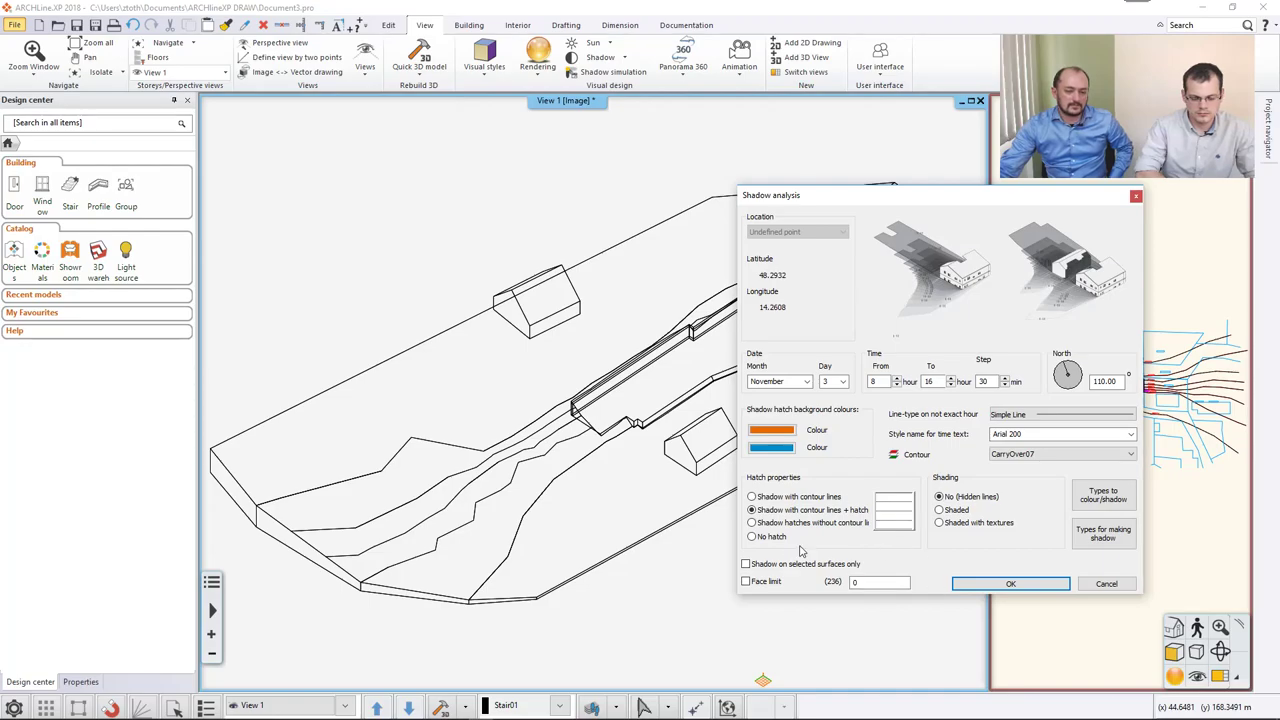
# Run the shadow analysis so the houses cast orange and blue hatched shadows on the terrain.
pyautogui.click(1005, 584)
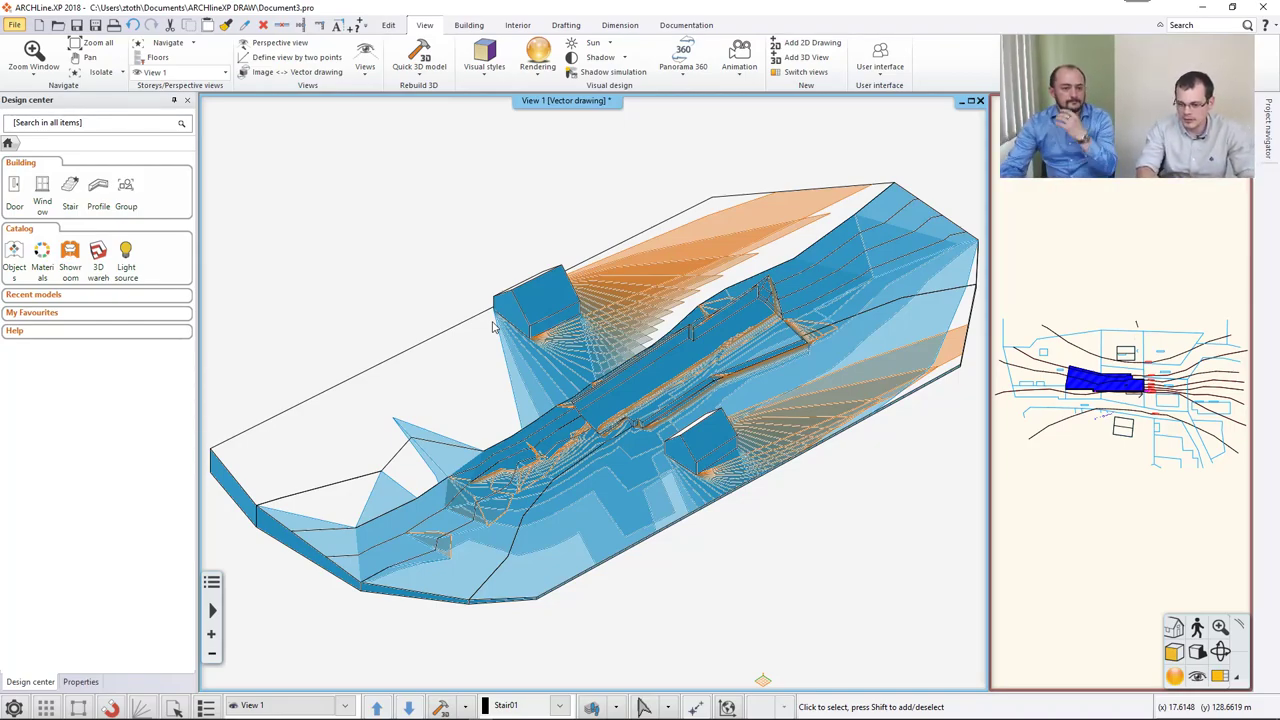
pyautogui.click(15, 25)
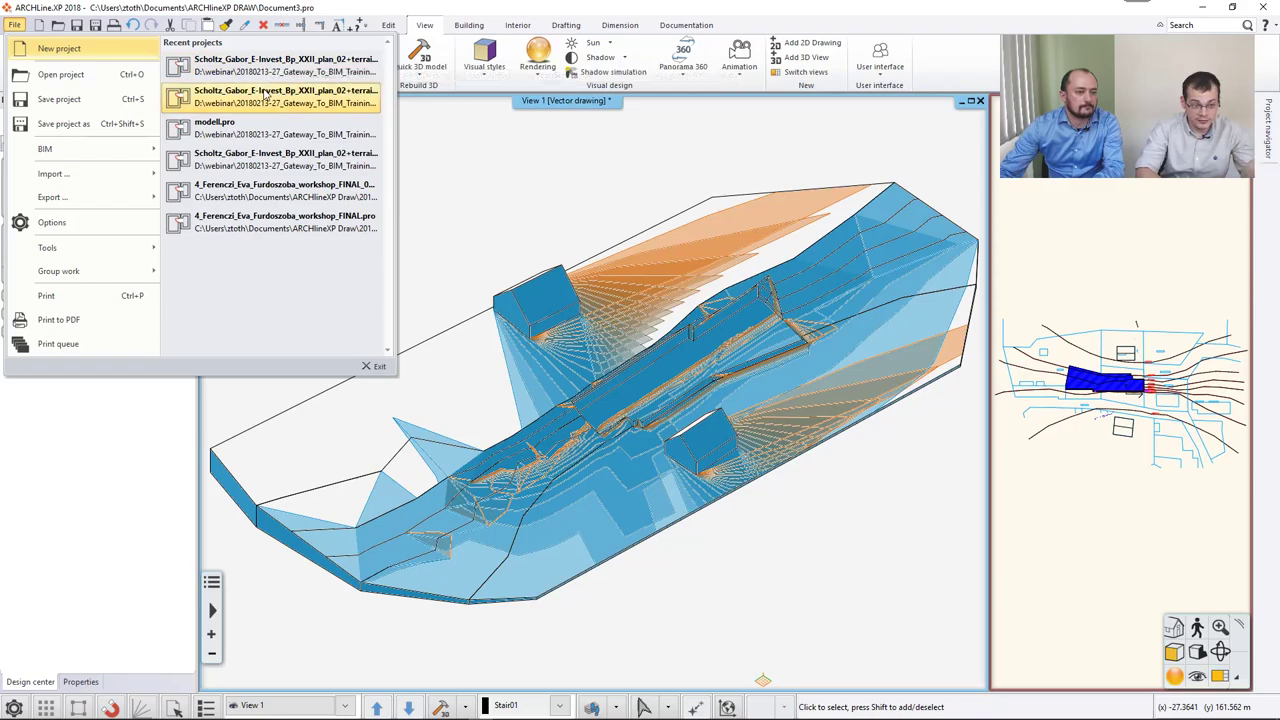
# Open the second recent house project, quitting the terrain file without saving.
pyautogui.click(267, 93)
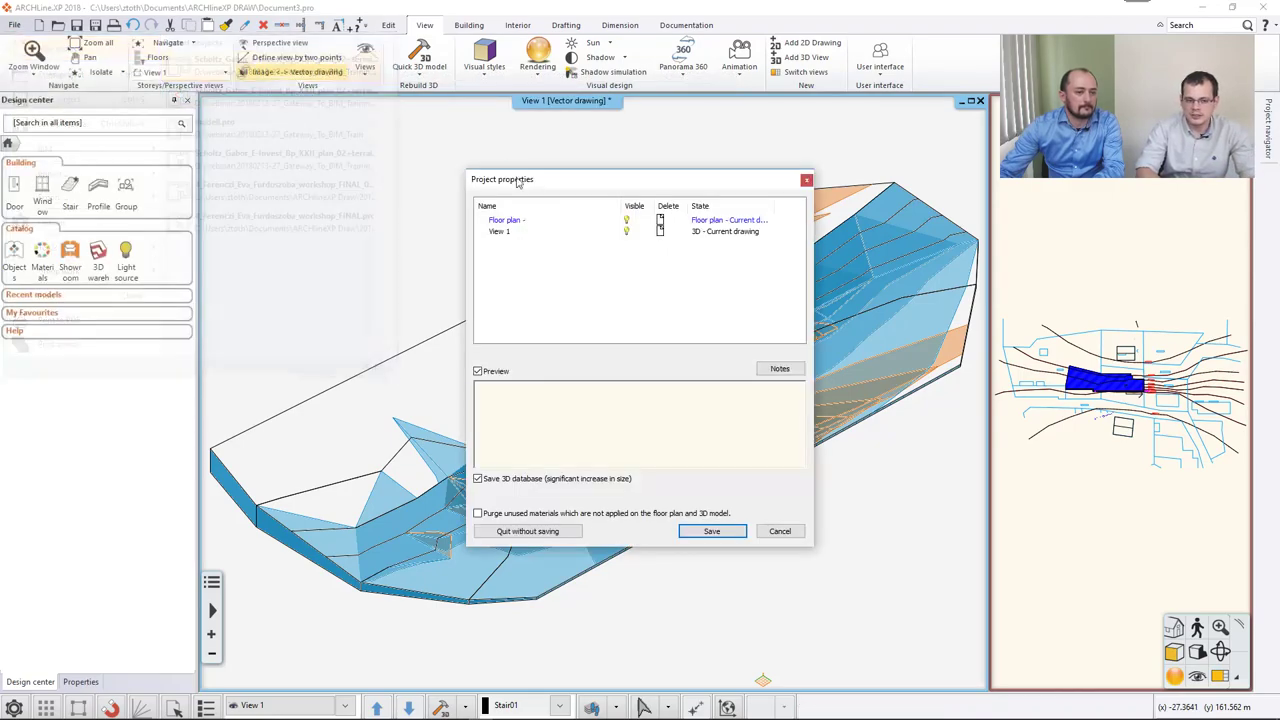
pyautogui.click(533, 533)
pyautogui.click(655, 395)
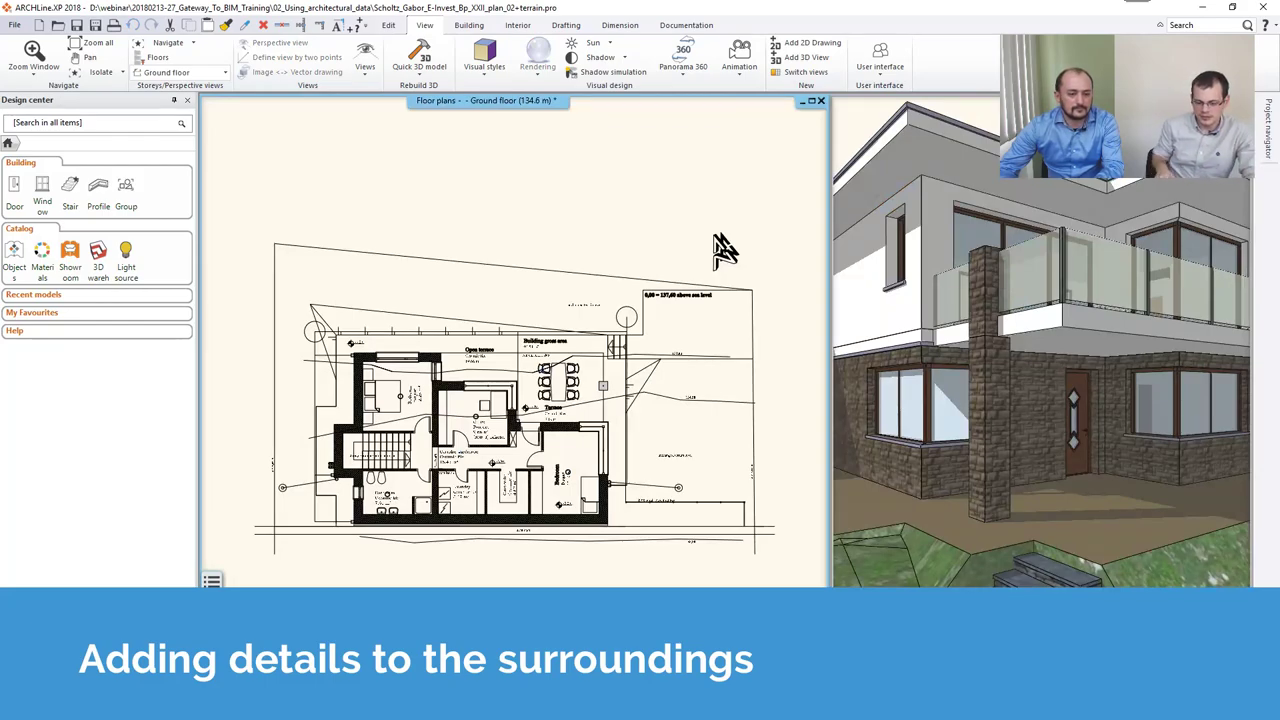
# Orbit the 3D house view, then show the Ground floor plan zoomed on the 0.95 m glazed railing.
pyautogui.click(1003, 347)
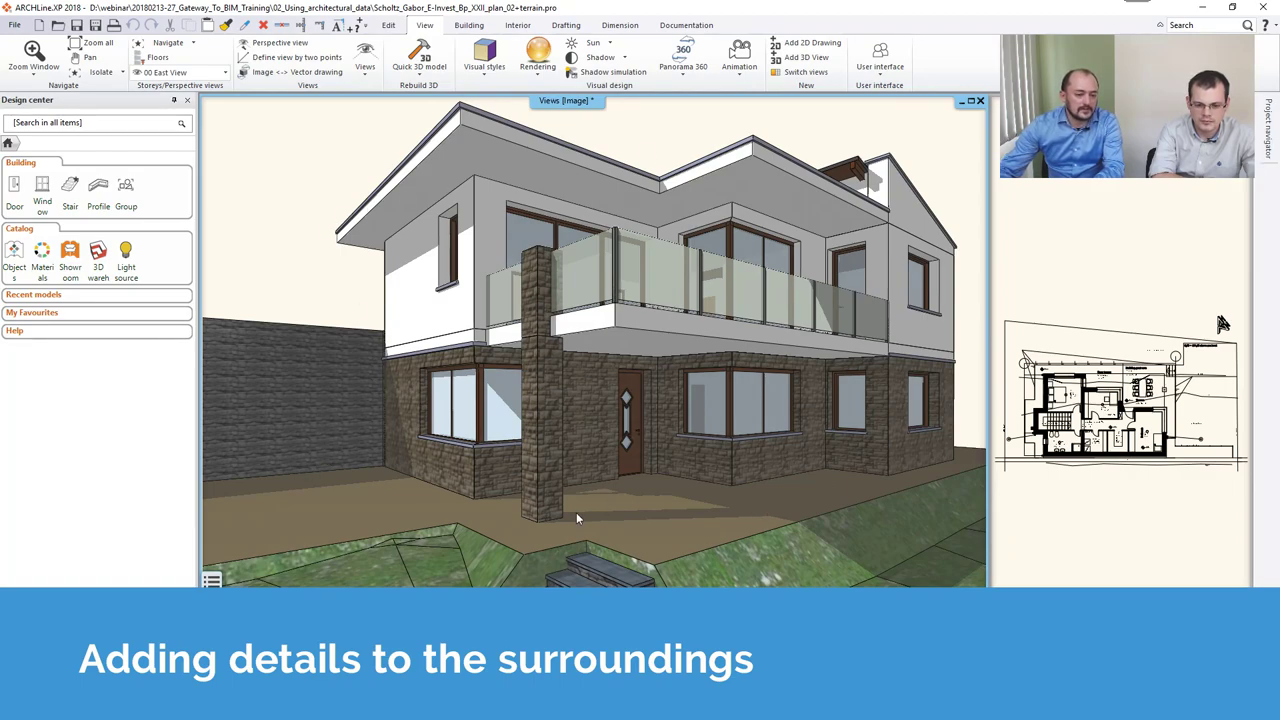
pyautogui.scroll(-2, 682, 527)
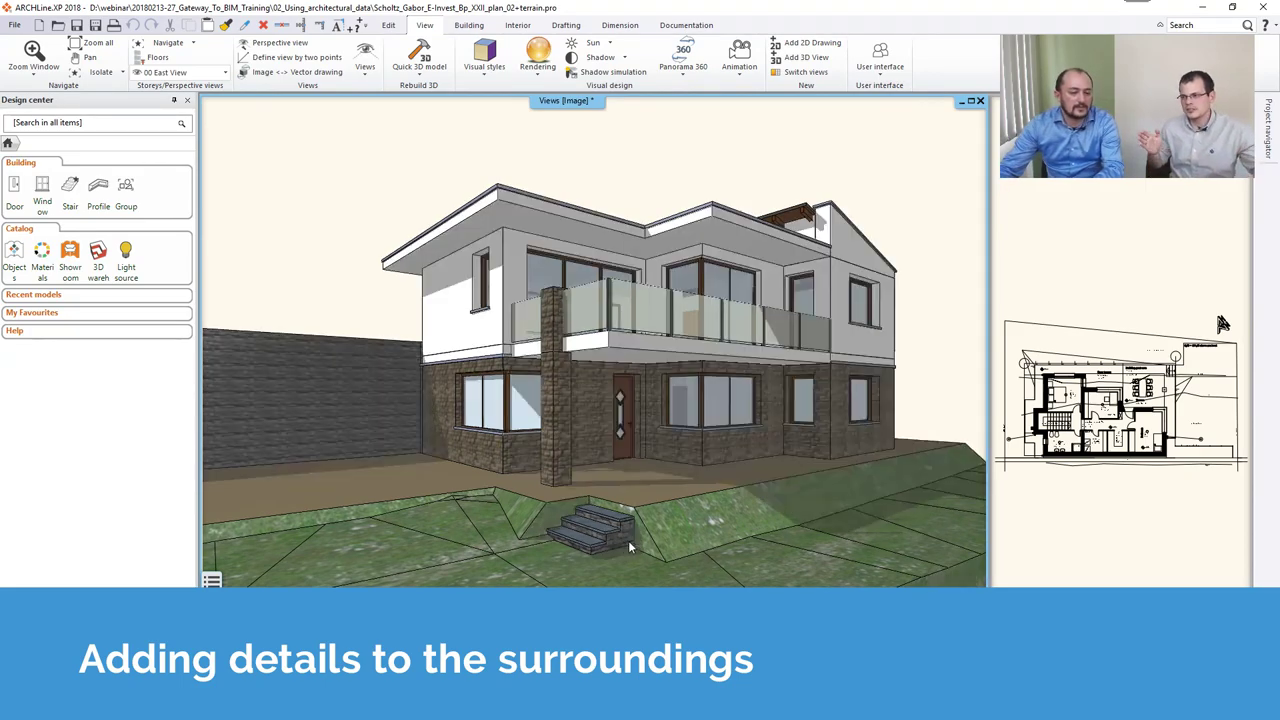
pyautogui.scroll(-2, 632, 540)
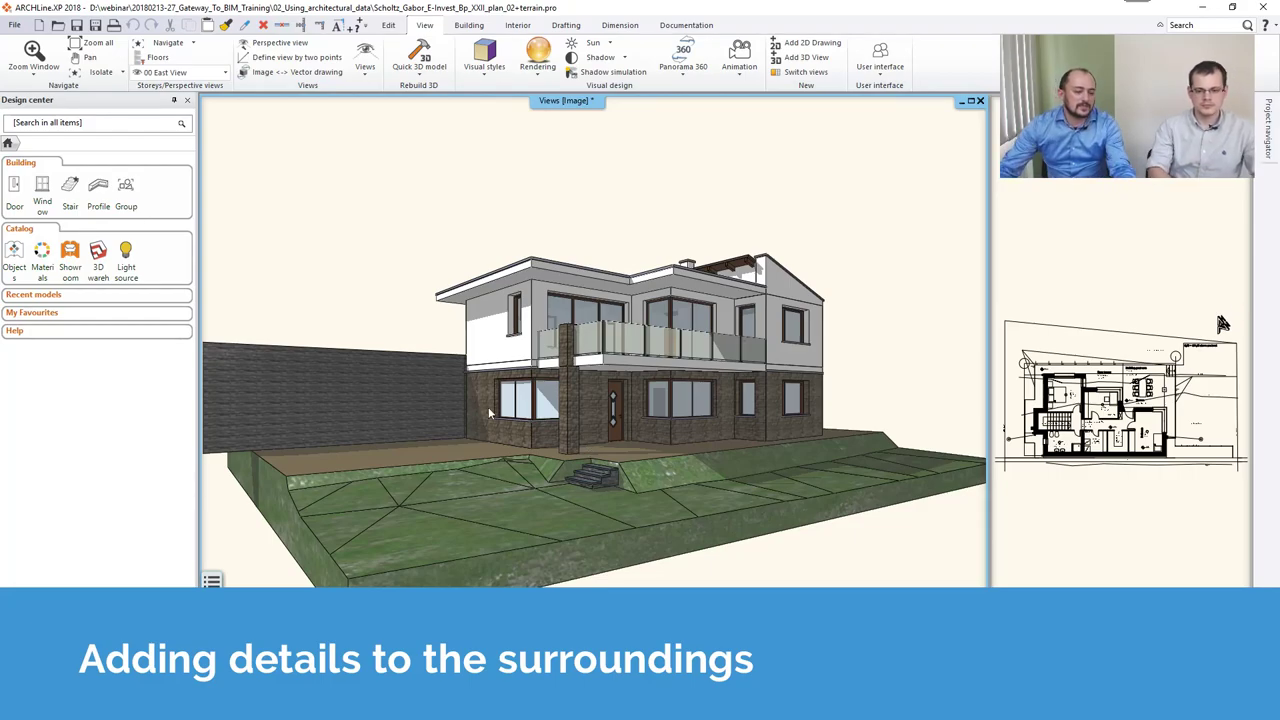
pyautogui.moveTo(285, 356); pyautogui.dragTo(424, 446, button='middle')
pyautogui.moveTo(616, 457); pyautogui.dragTo(425, 472, button='middle')
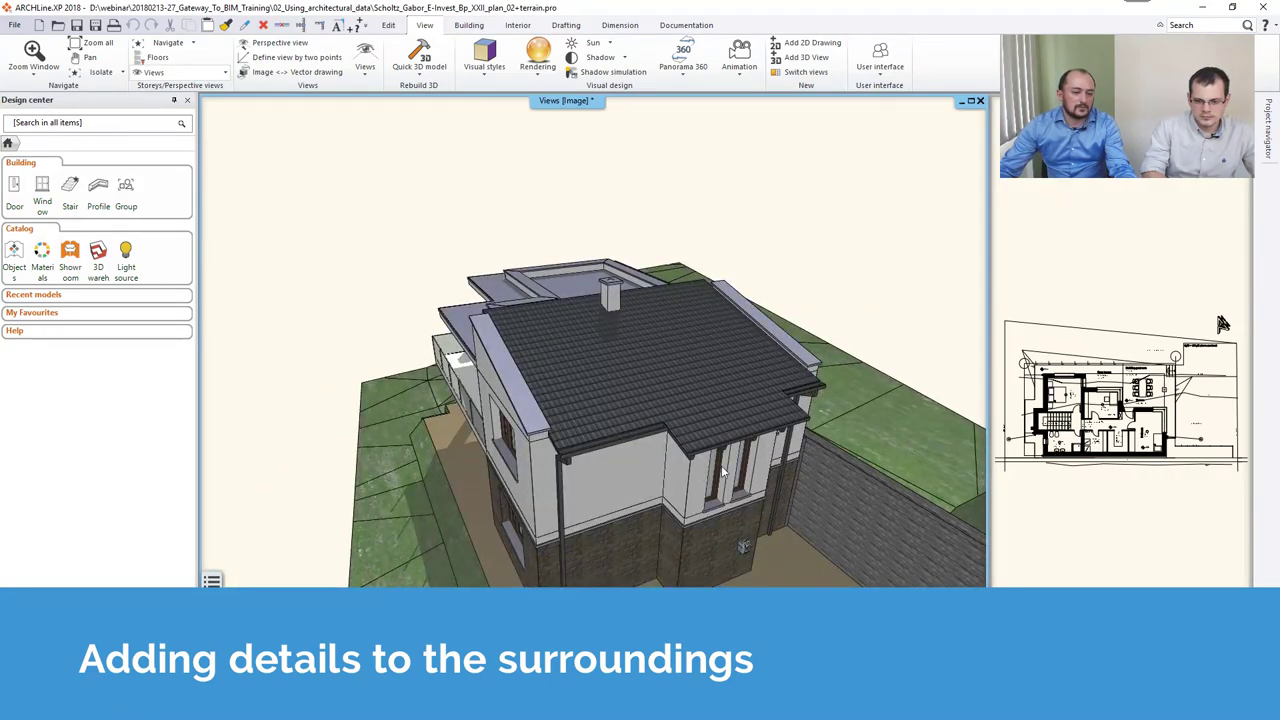
pyautogui.moveTo(613, 486); pyautogui.dragTo(624, 514, button='middle')
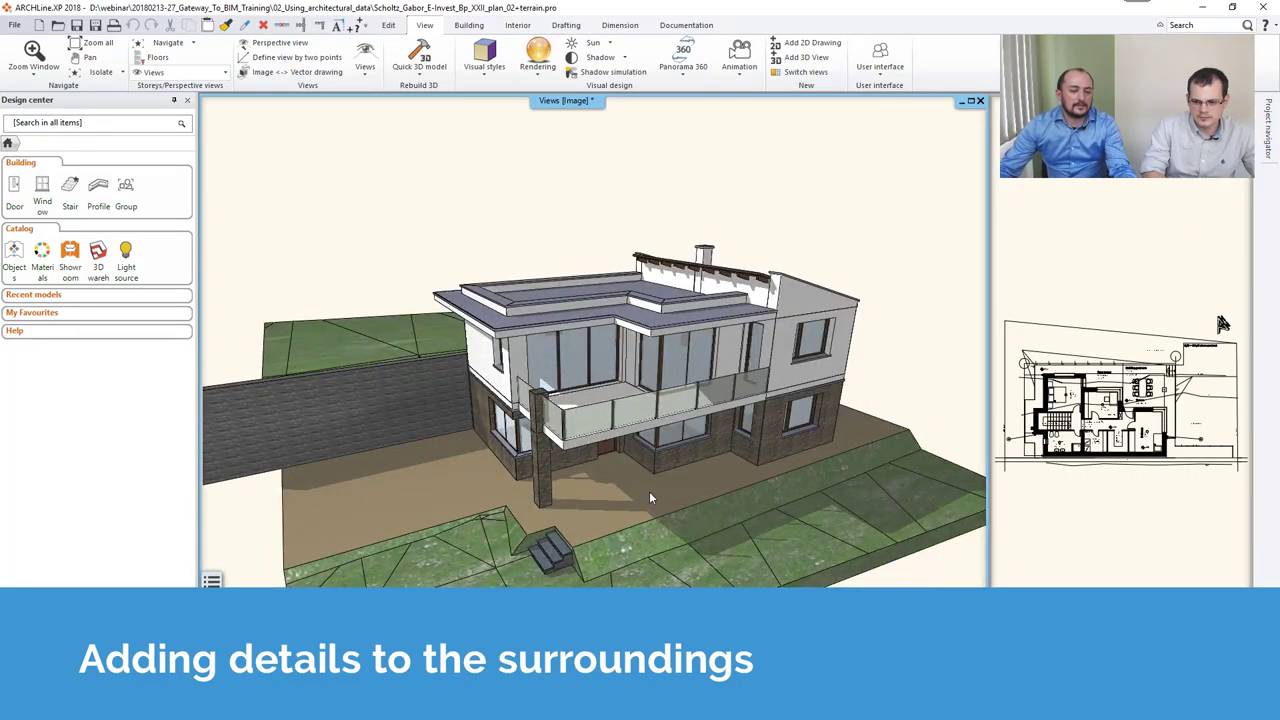
pyautogui.moveTo(690, 474); pyautogui.dragTo(831, 370, button='middle')
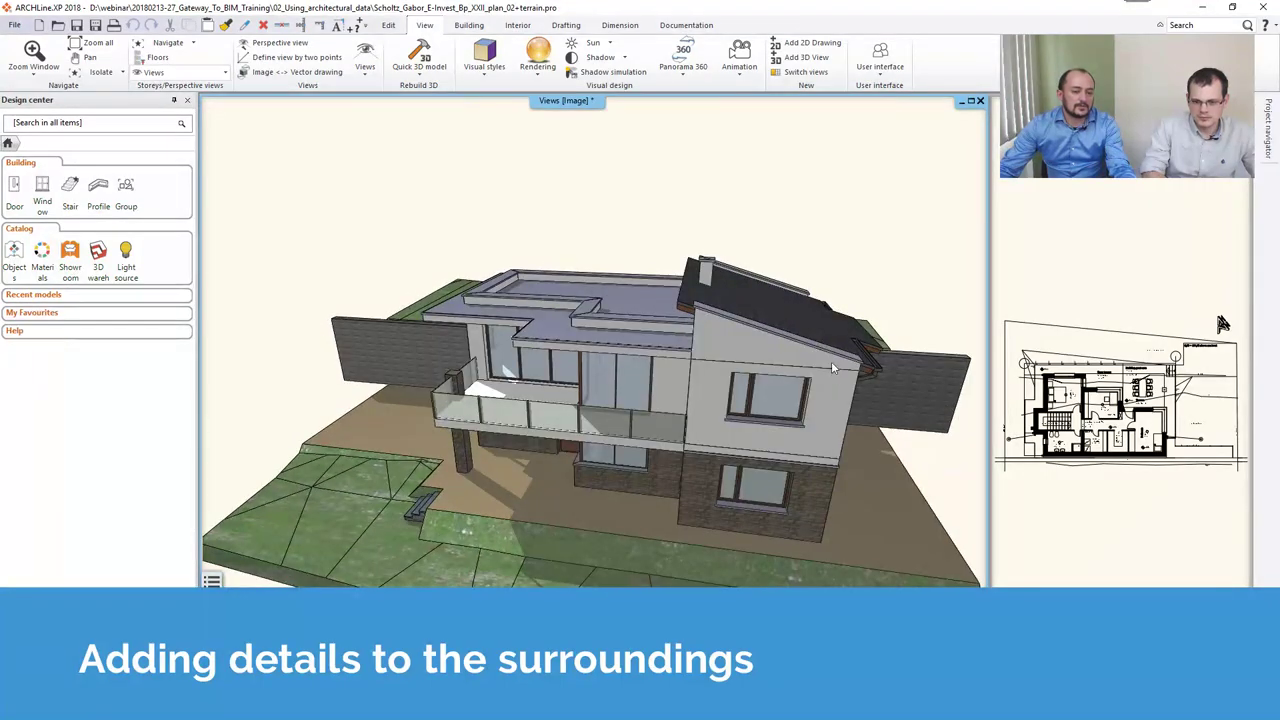
pyautogui.moveTo(708, 305); pyautogui.dragTo(900, 363, button='middle')
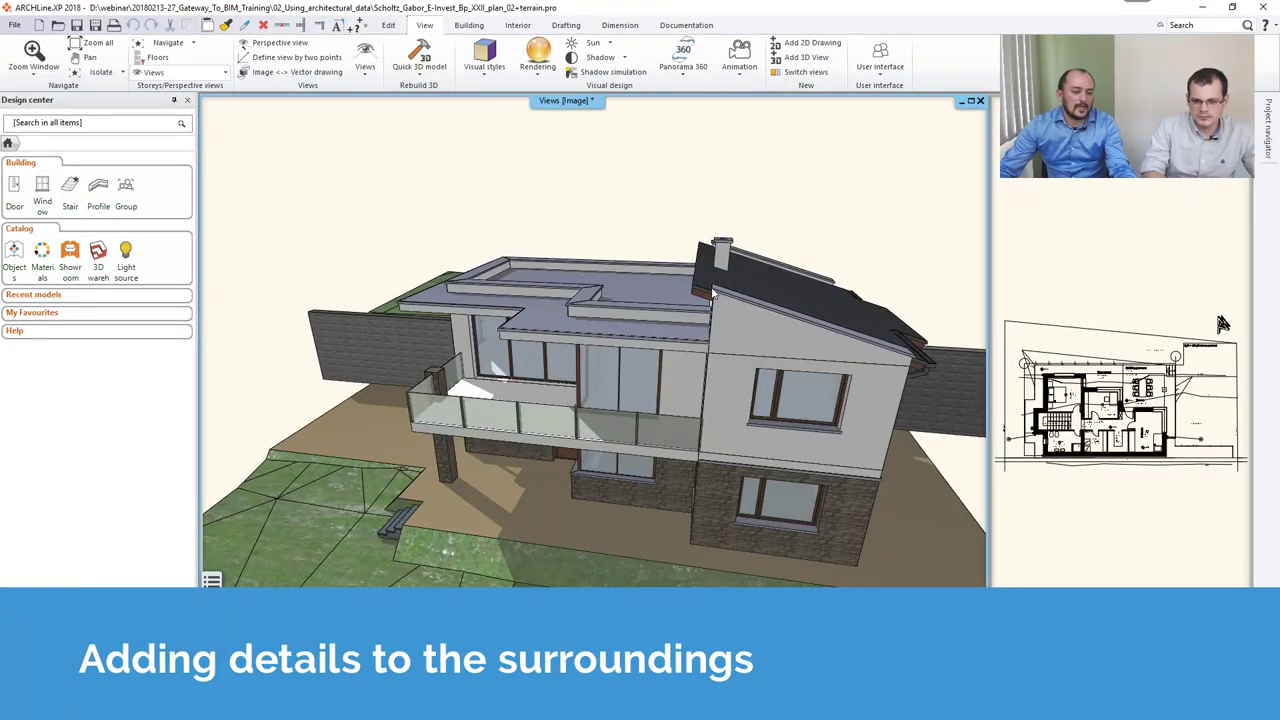
pyautogui.moveTo(604, 481); pyautogui.dragTo(394, 482, button='middle')
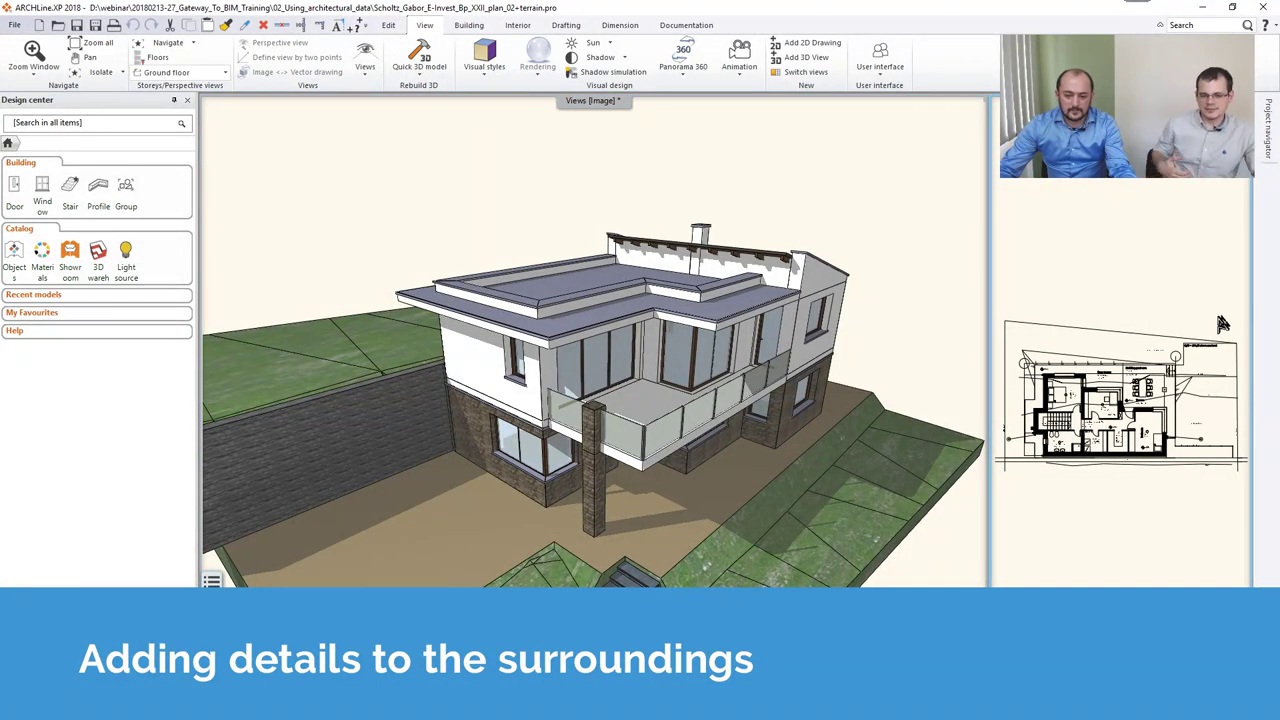
pyautogui.click(1220, 325)
pyautogui.scroll(5, 700, 480)
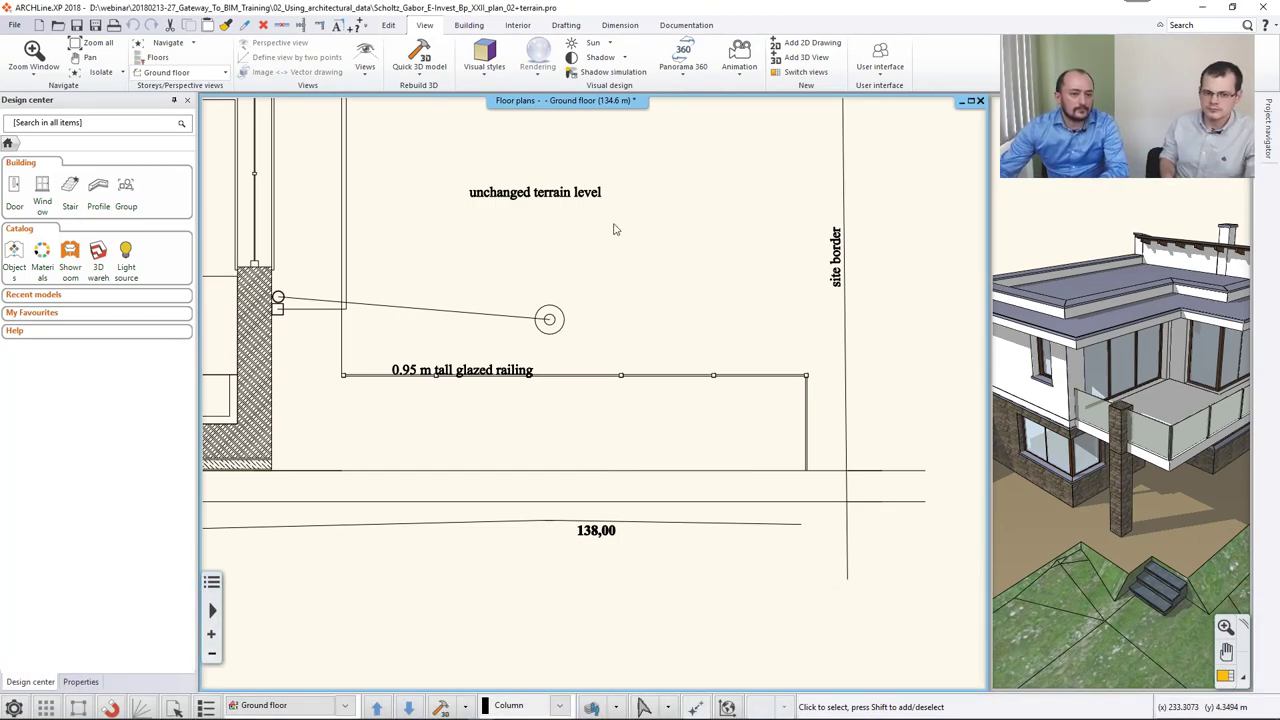
# Place an L-form stair from the Building tab, setting its two points at the glazed railing end.
pyautogui.click(467, 26)
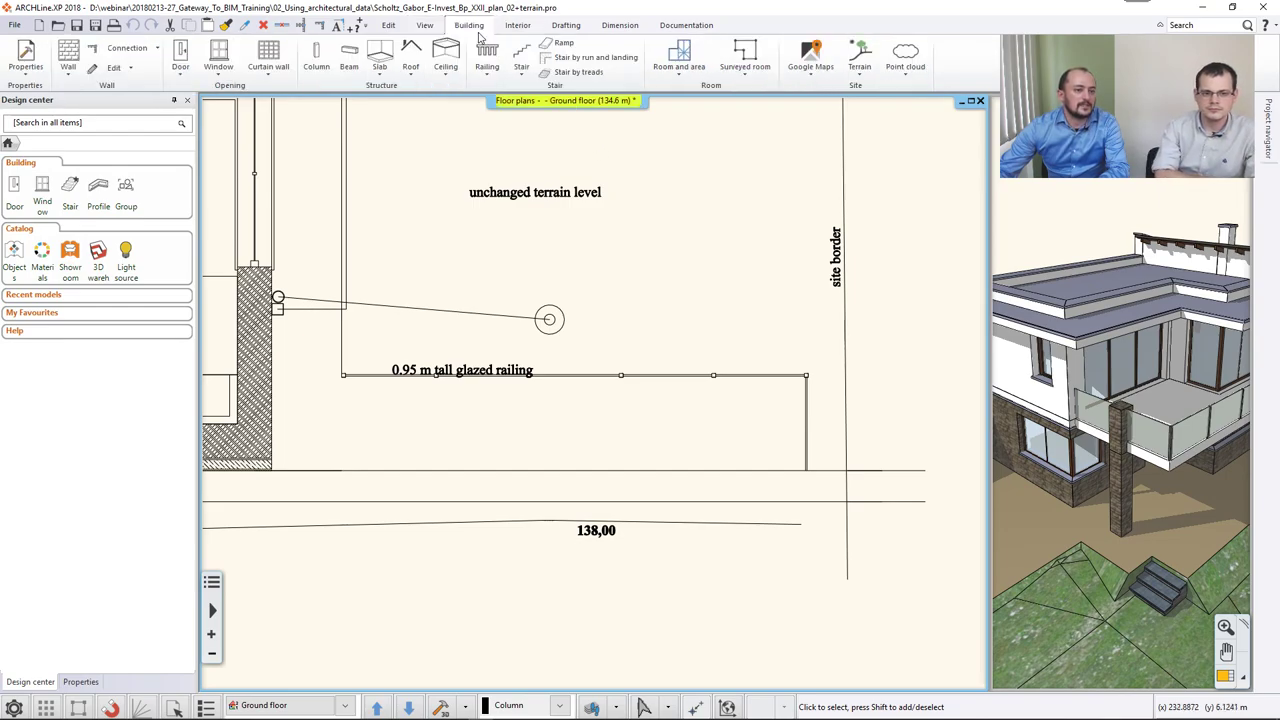
pyautogui.click(522, 72)
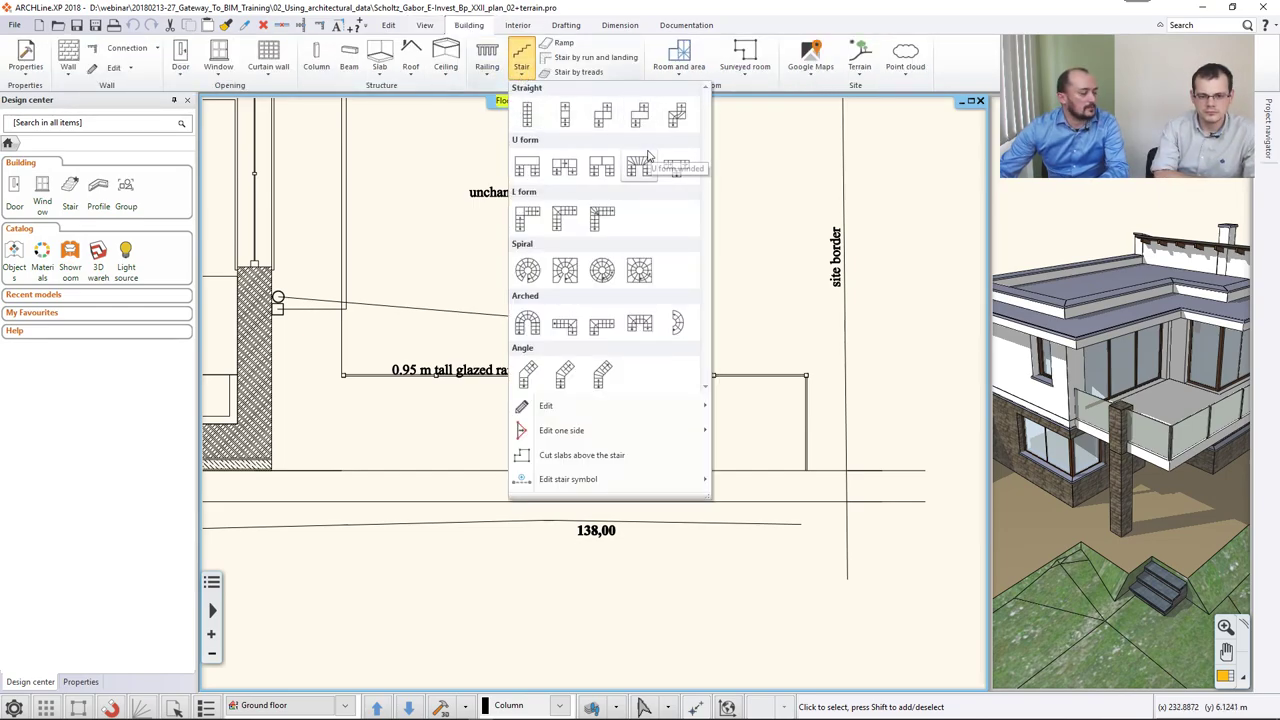
pyautogui.click(601, 216)
pyautogui.scroll(2, 360, 389)
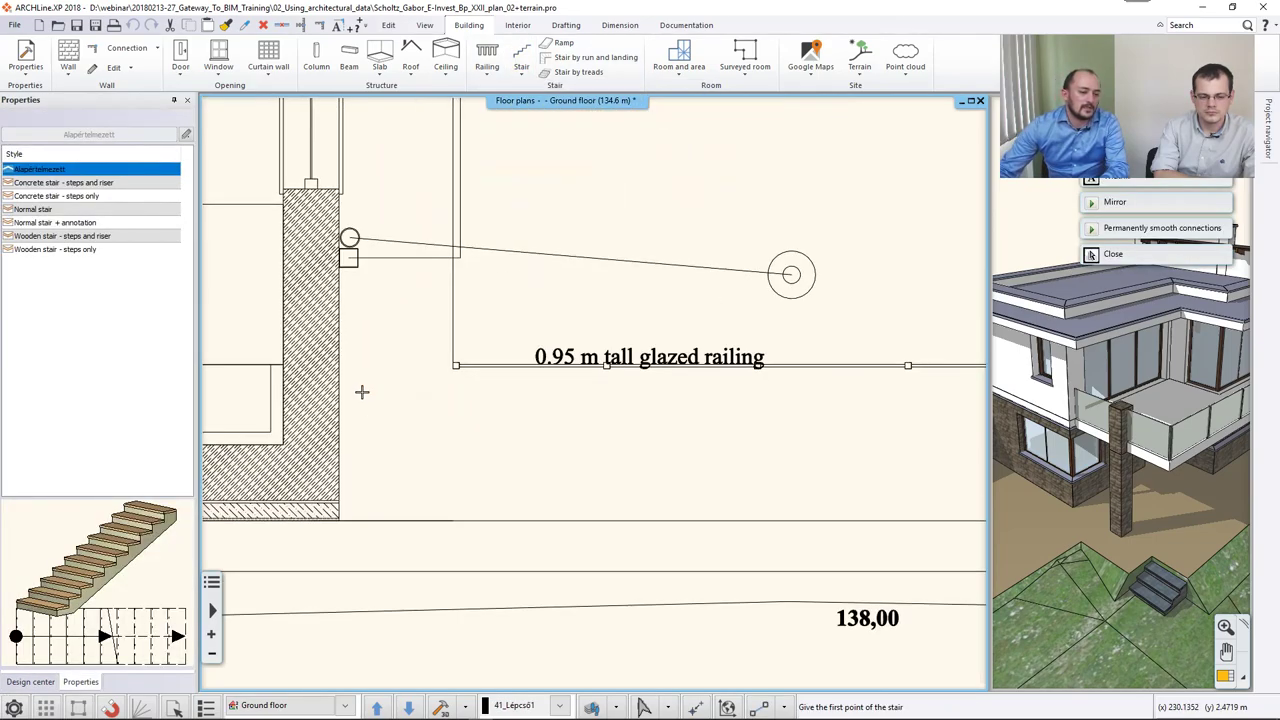
pyautogui.click(450, 367)
pyautogui.moveTo(729, 406); pyautogui.dragTo(449, 380, button='middle')
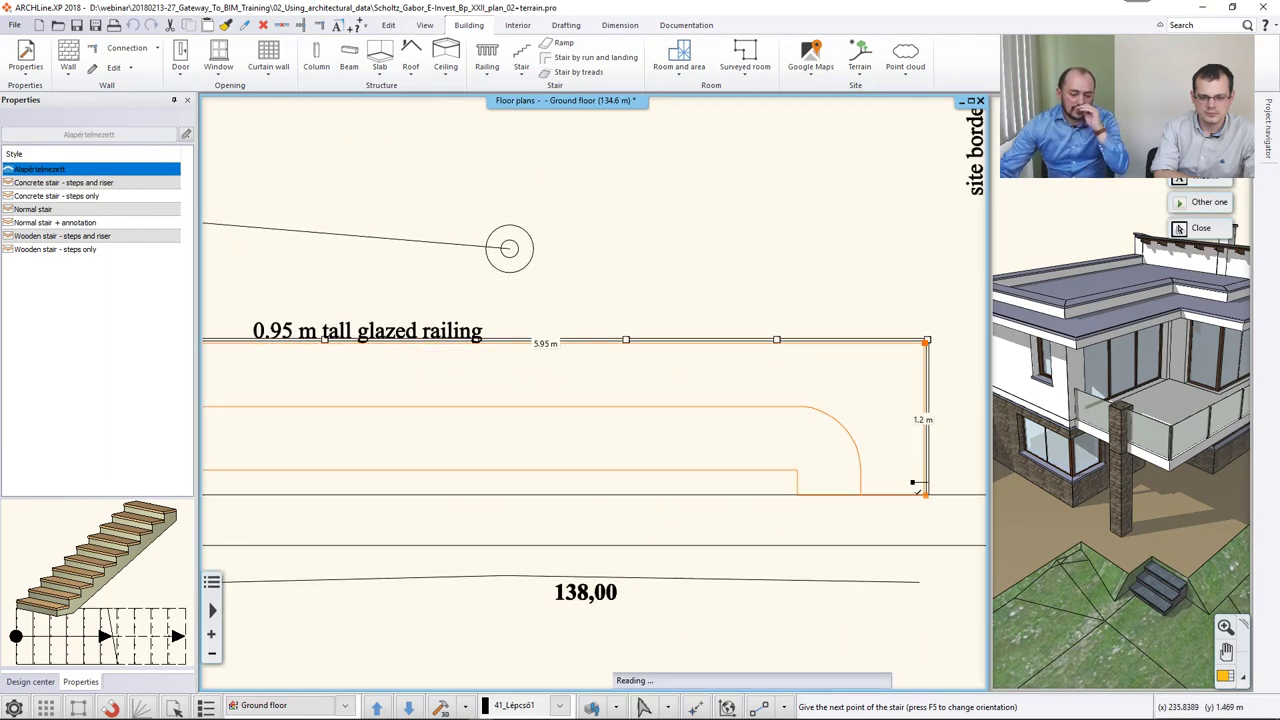
pyautogui.click(924, 494)
pyautogui.moveTo(1100, 450); pyautogui.dragTo(1096, 414)
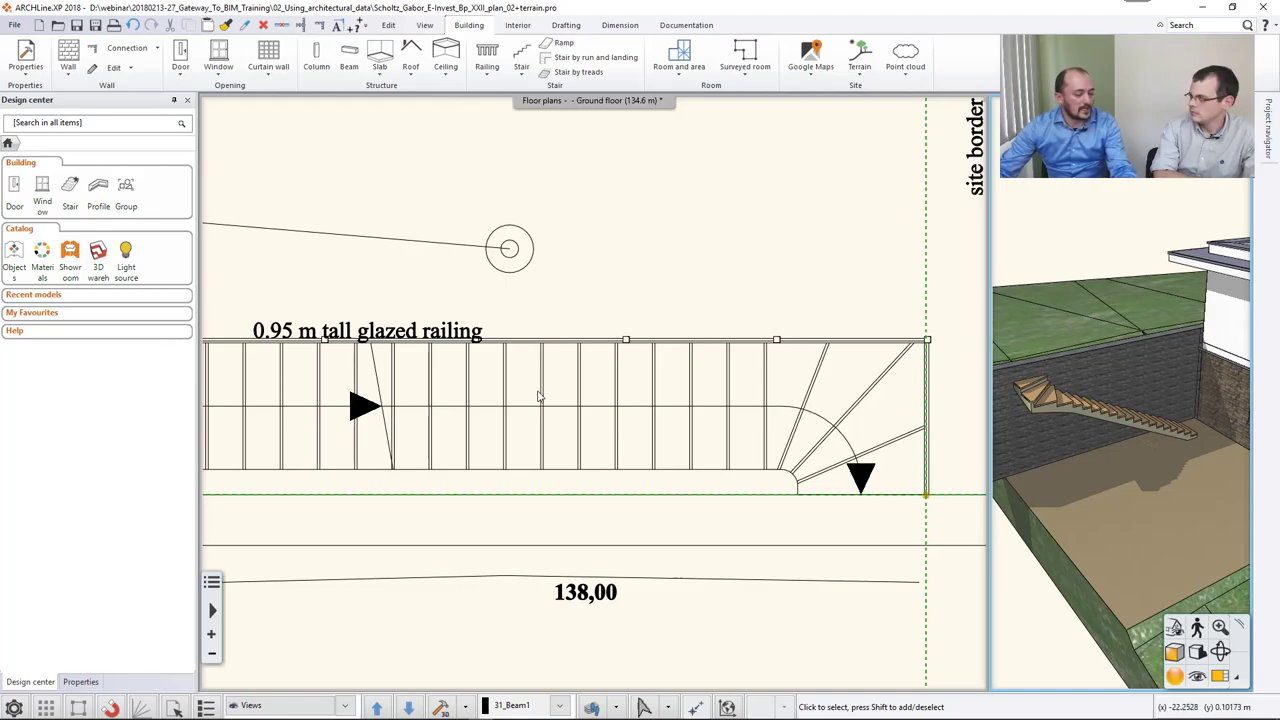
# In Stair and ramp properties set the total height H to 345 cm and flight width to 120 cm.
pyautogui.click(469, 387)
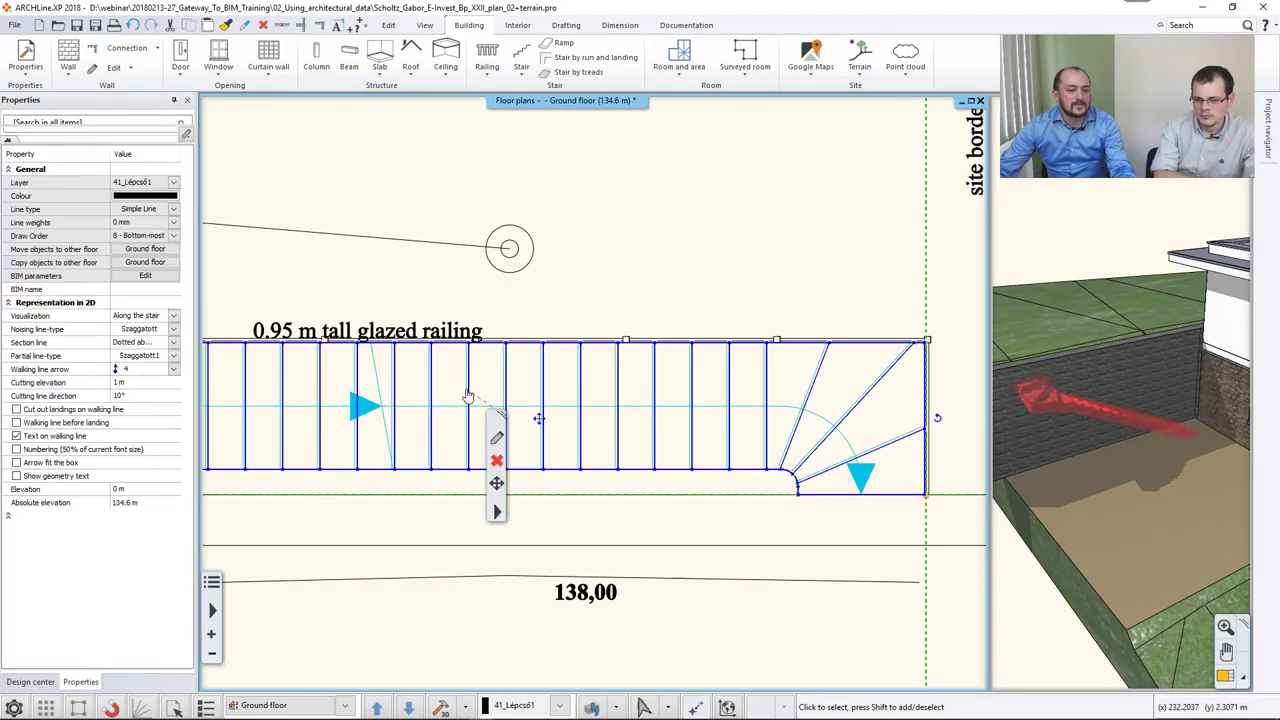
pyautogui.click(497, 440)
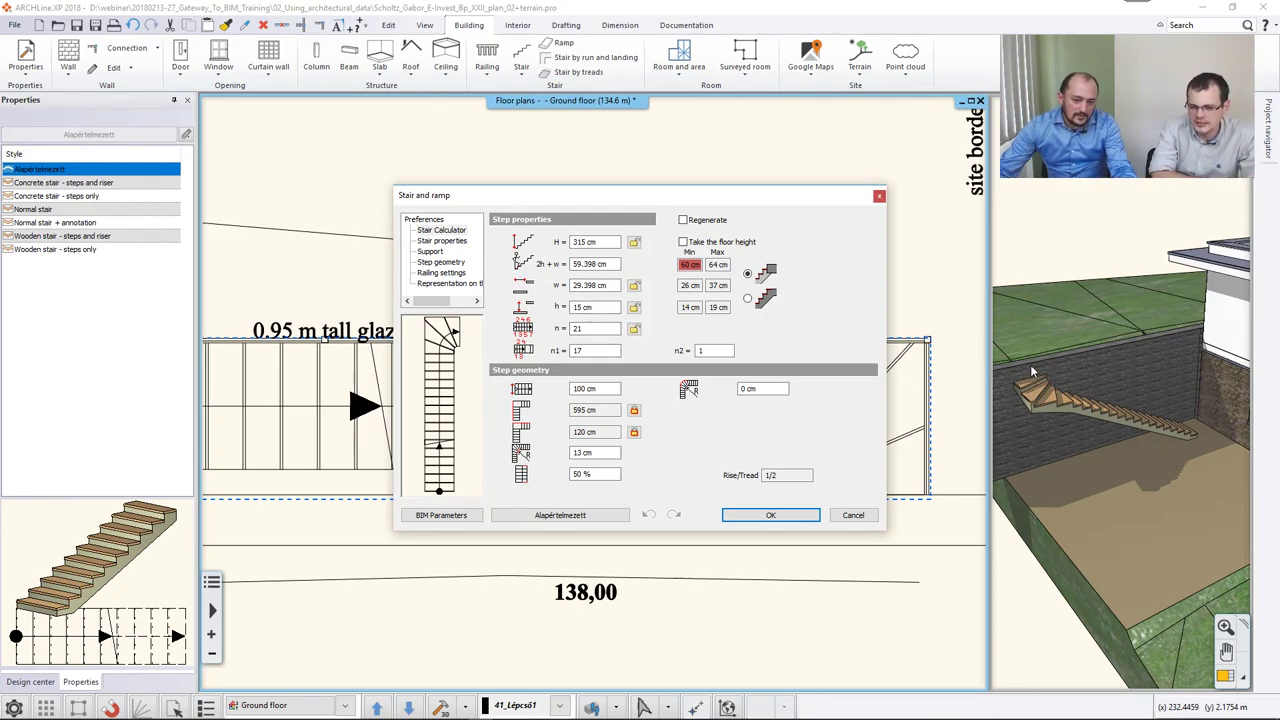
pyautogui.doubleClick(583, 242)
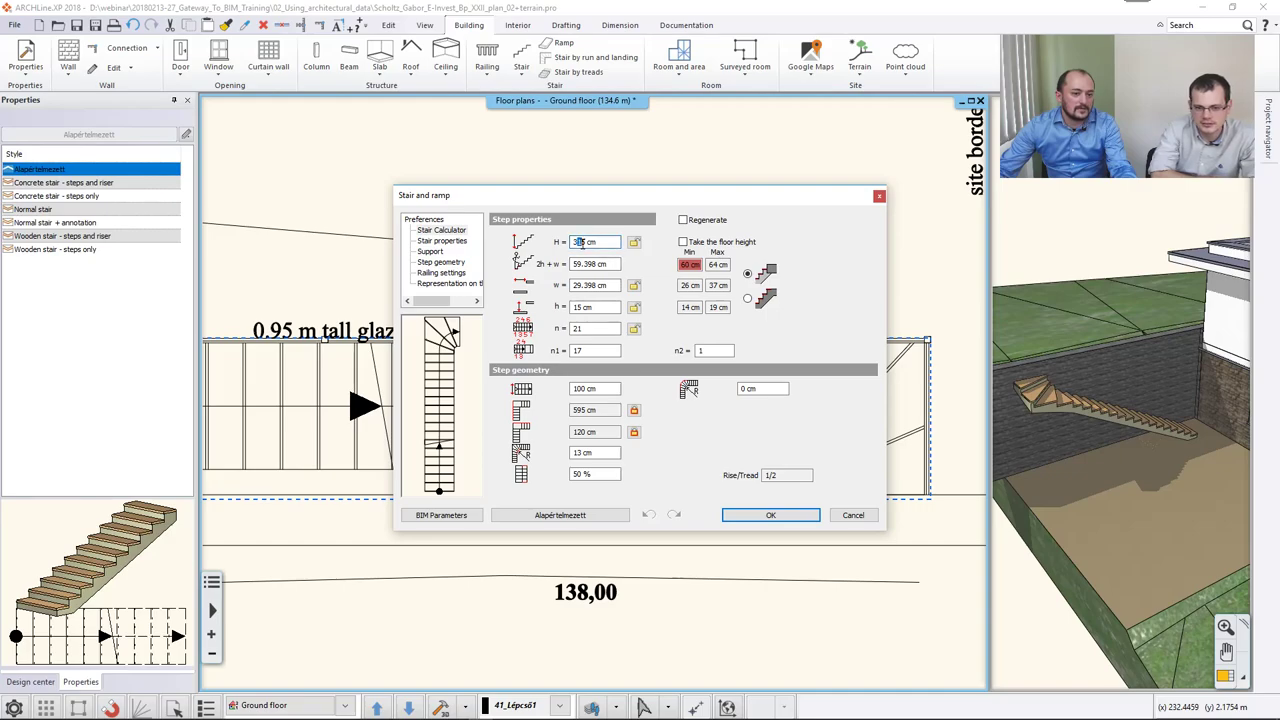
pyautogui.write('345')
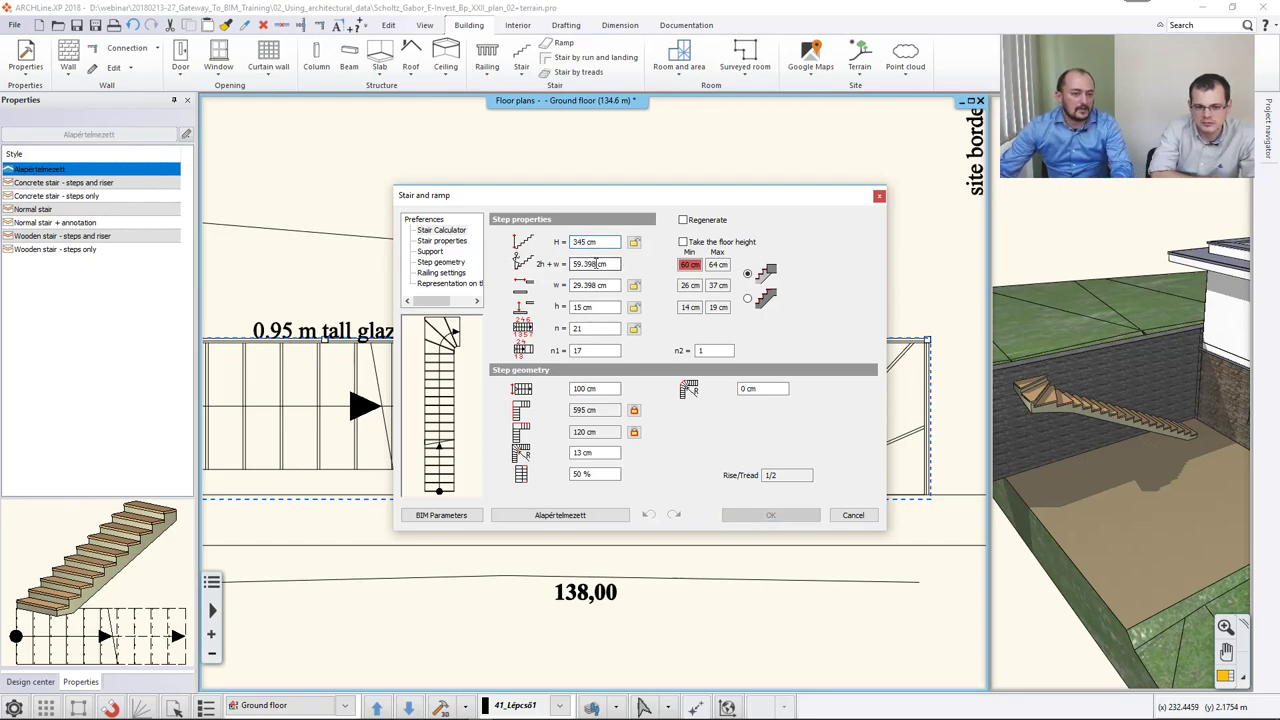
pyautogui.press('Return')
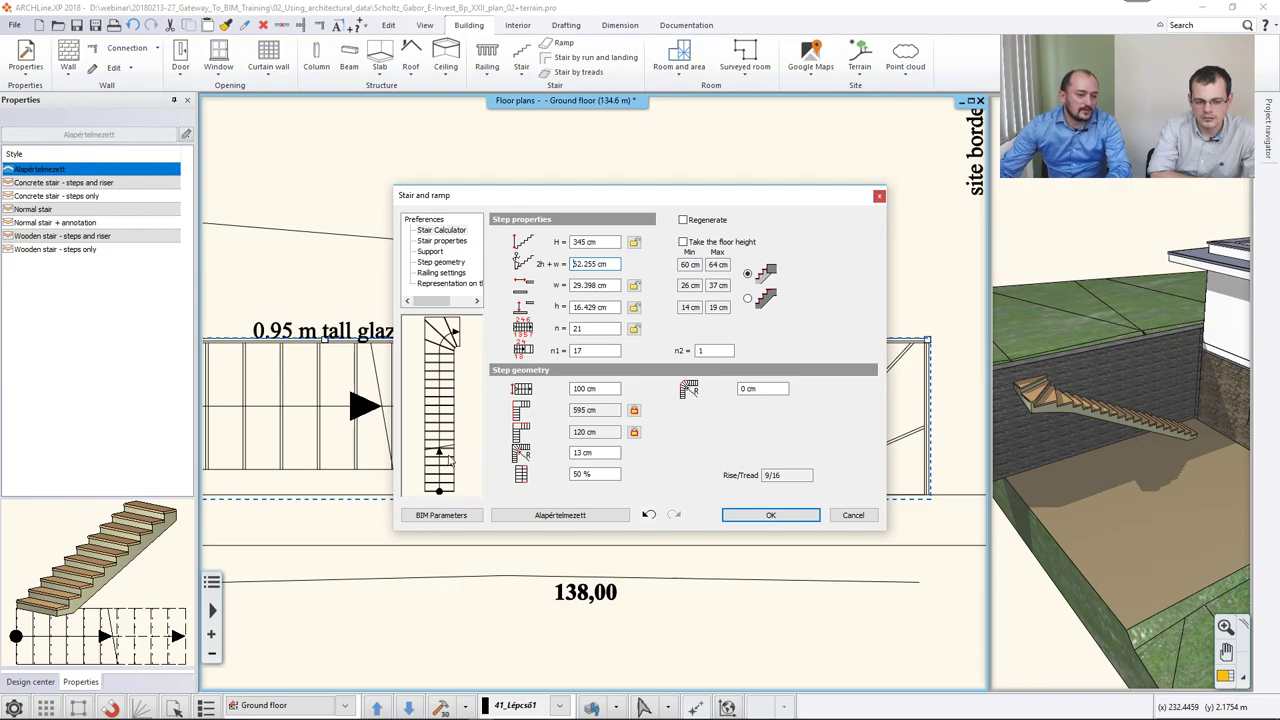
pyautogui.doubleClick(584, 389)
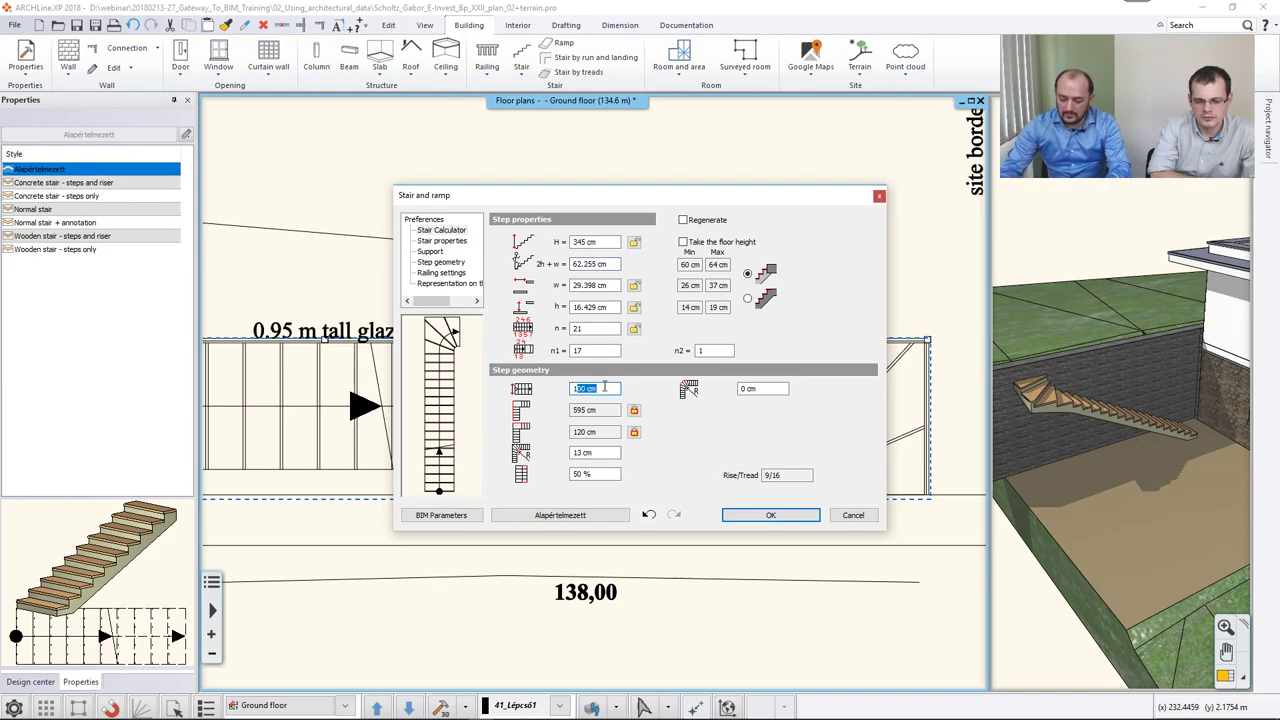
pyautogui.write('120')
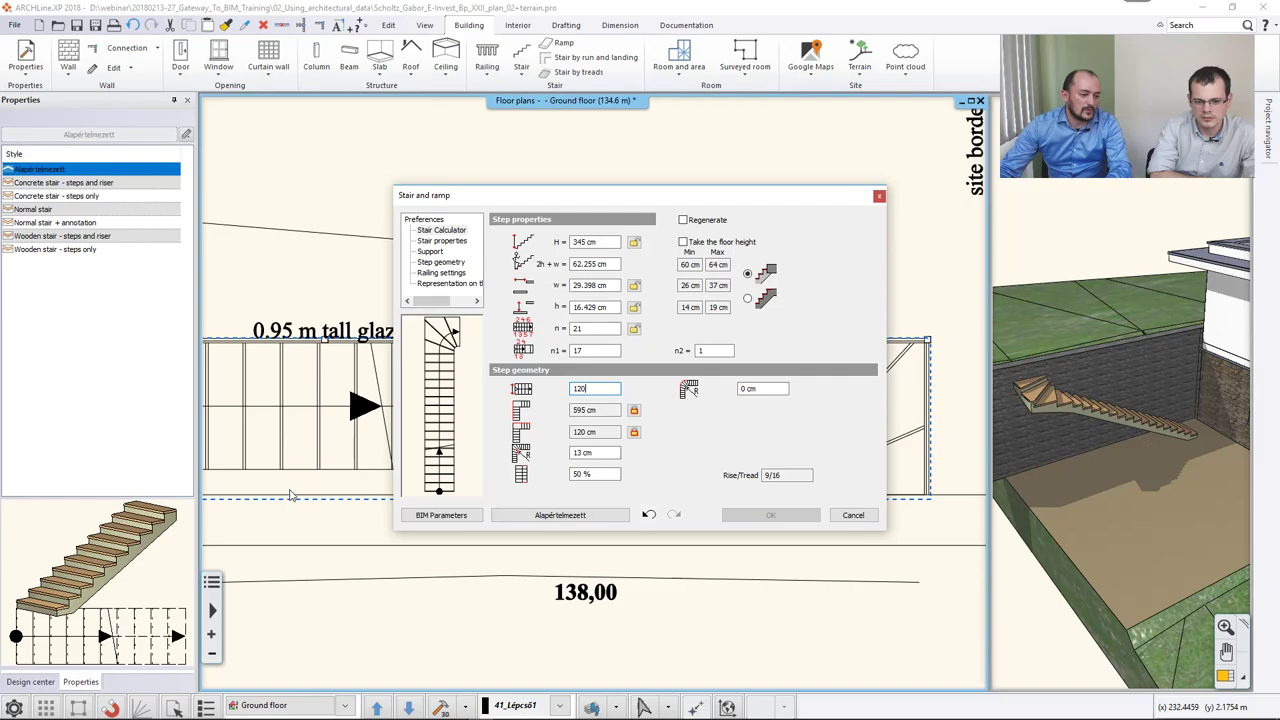
pyautogui.press('Return')
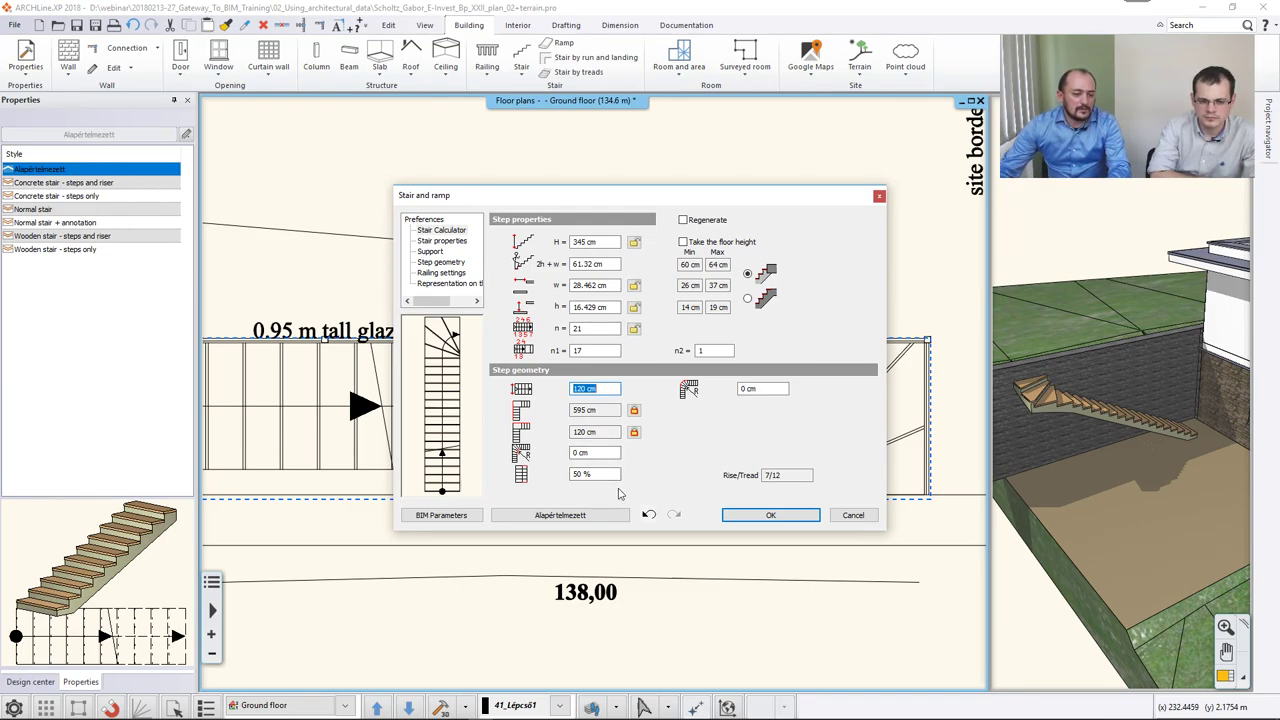
# Set the Support page's waist slab thickness to 4, apply it, and enlarge the 3D view.
pyautogui.click(429, 252)
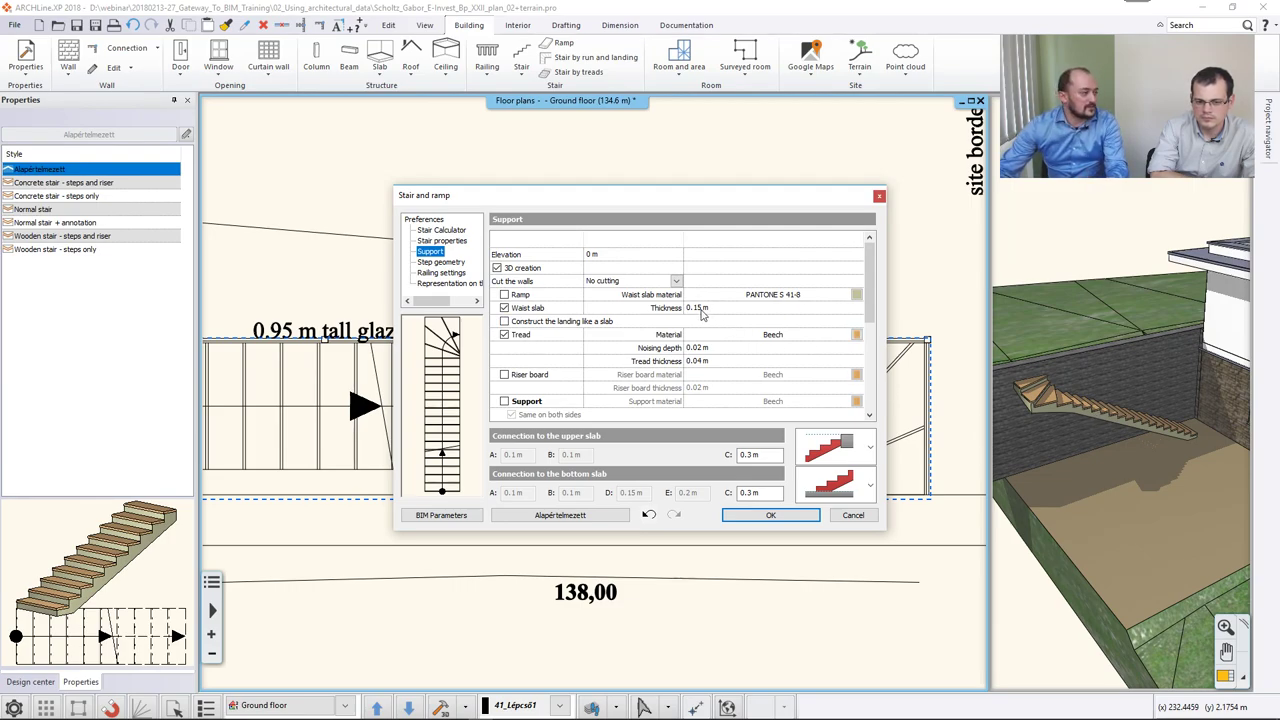
pyautogui.click(700, 310)
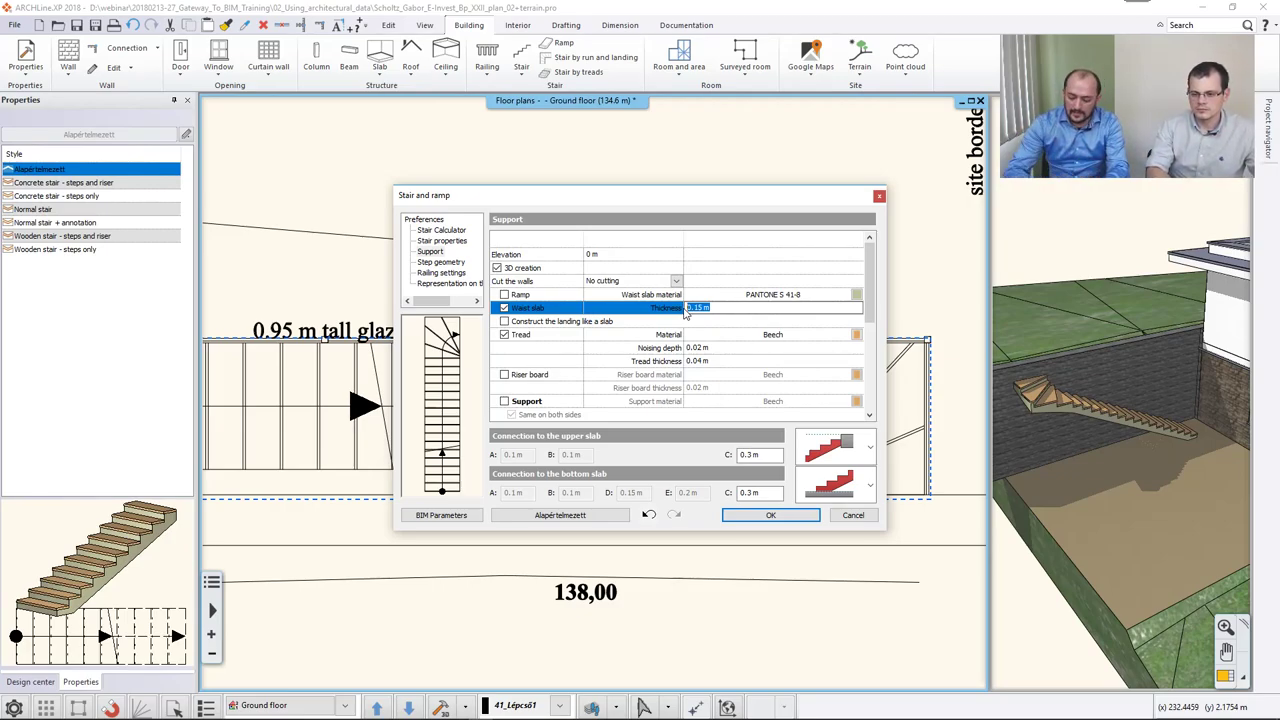
pyautogui.write('4')
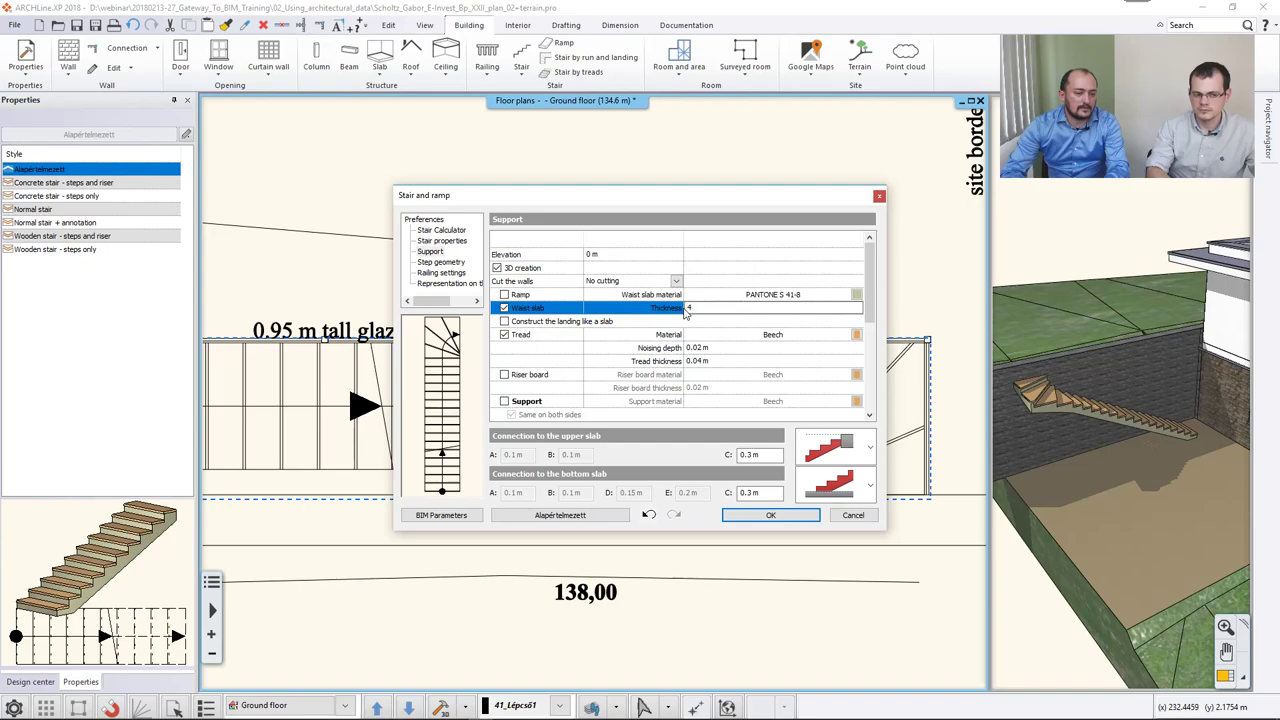
pyautogui.click(750, 516)
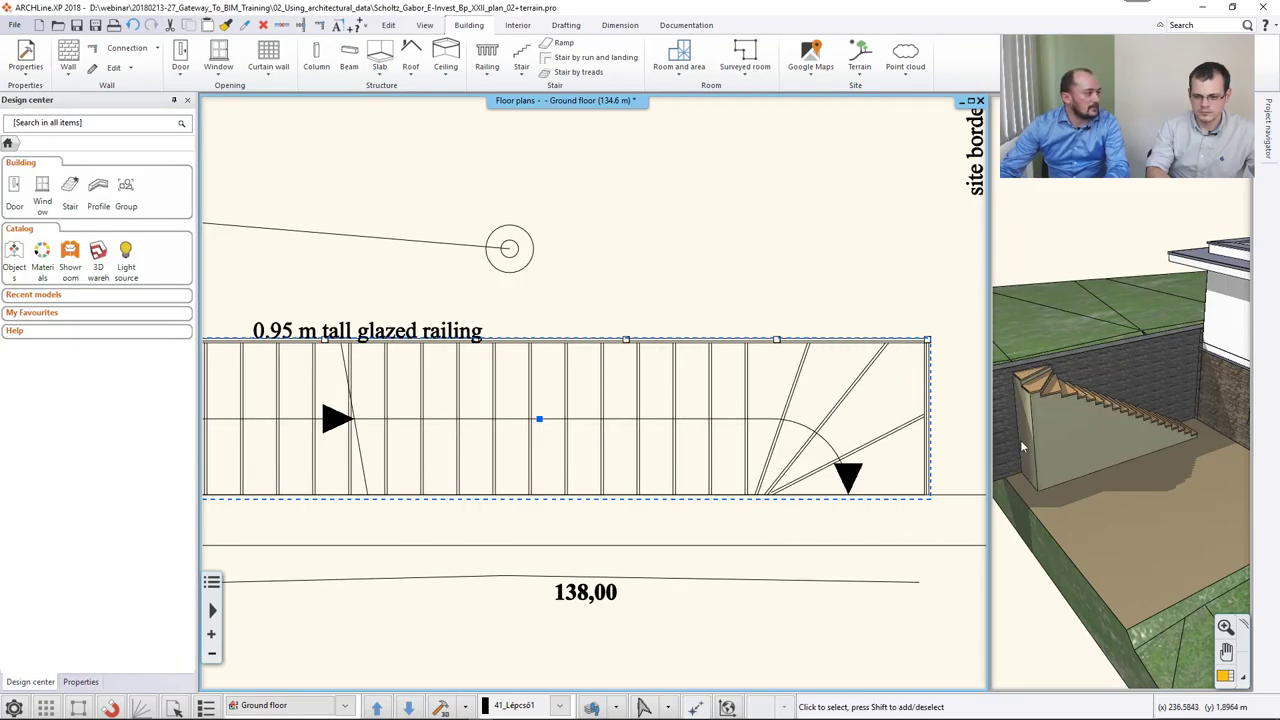
pyautogui.moveTo(1220, 678)
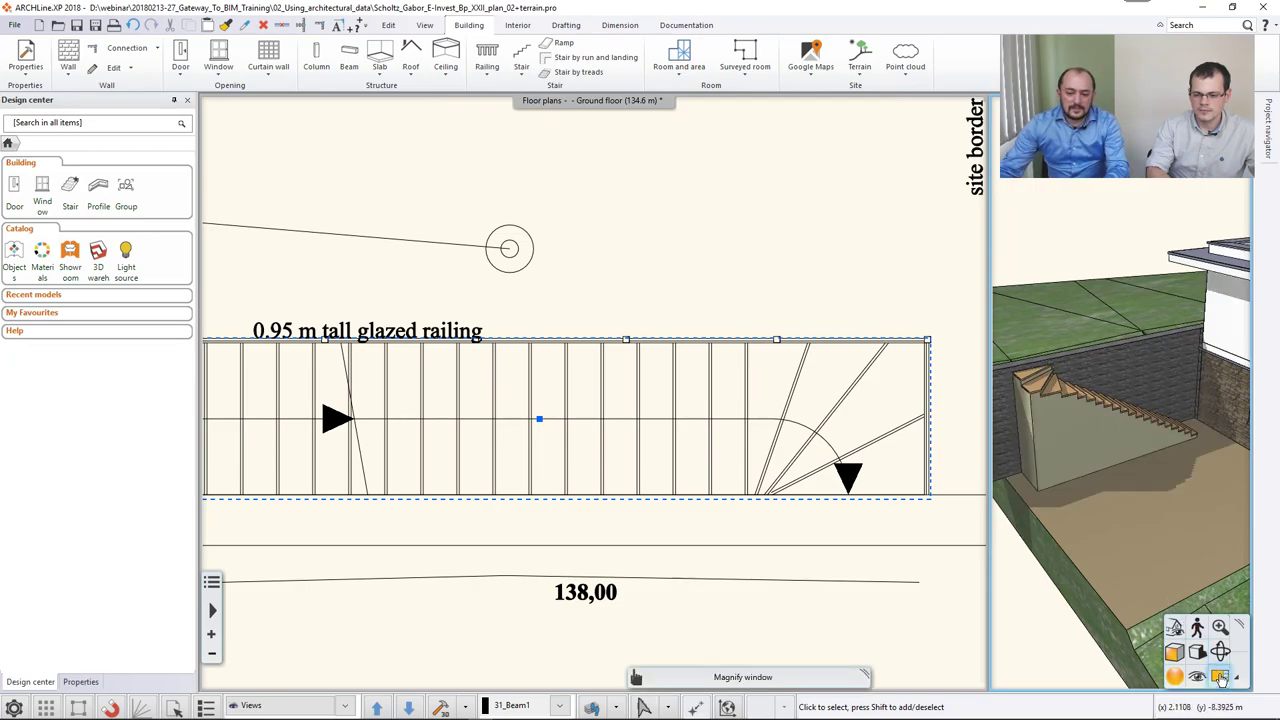
pyautogui.click(1220, 678)
pyautogui.scroll(3, 553, 436)
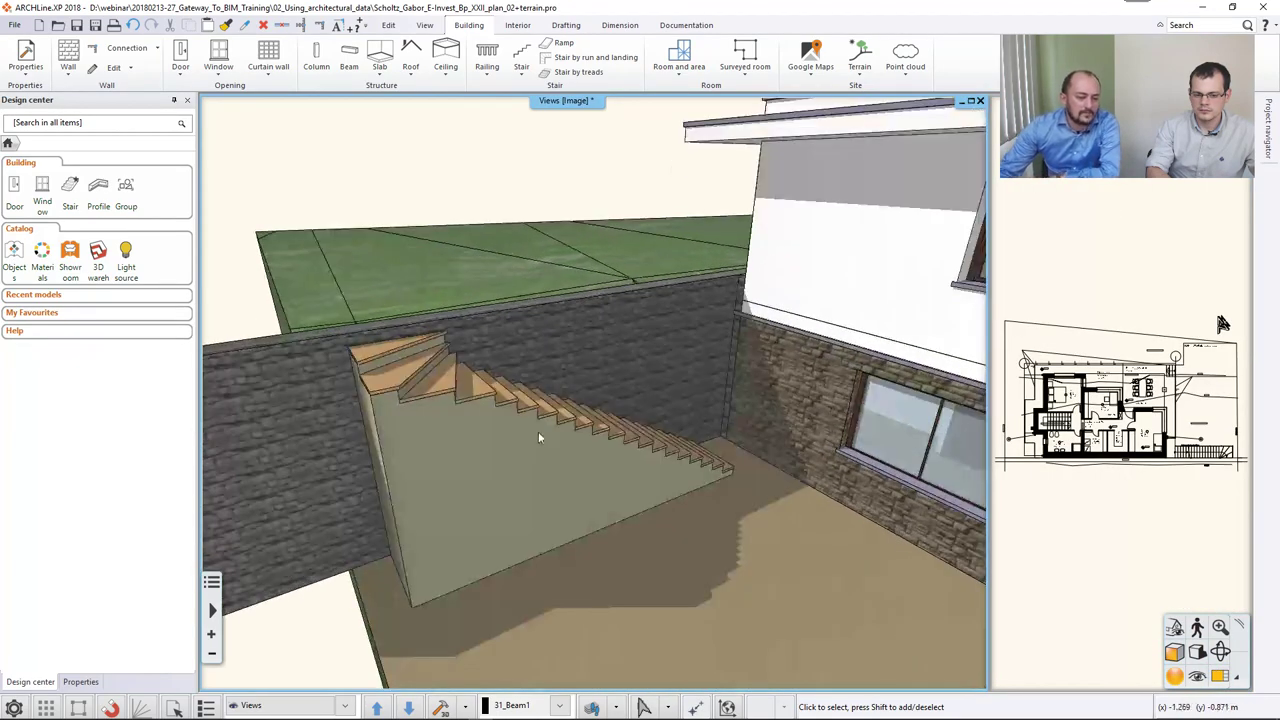
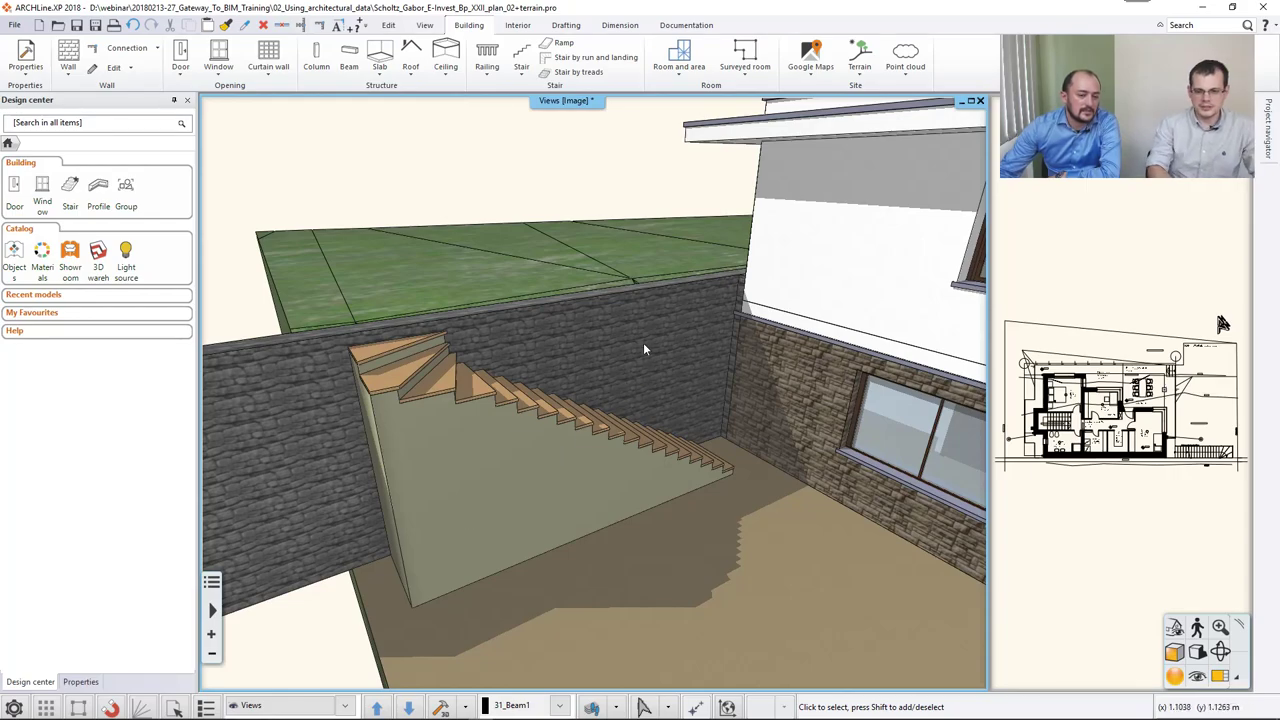
# Copy the wall's STONEWALL-40 material onto the stair's solid side face, replacing it on that object only.
pyautogui.rightClick(643, 342)
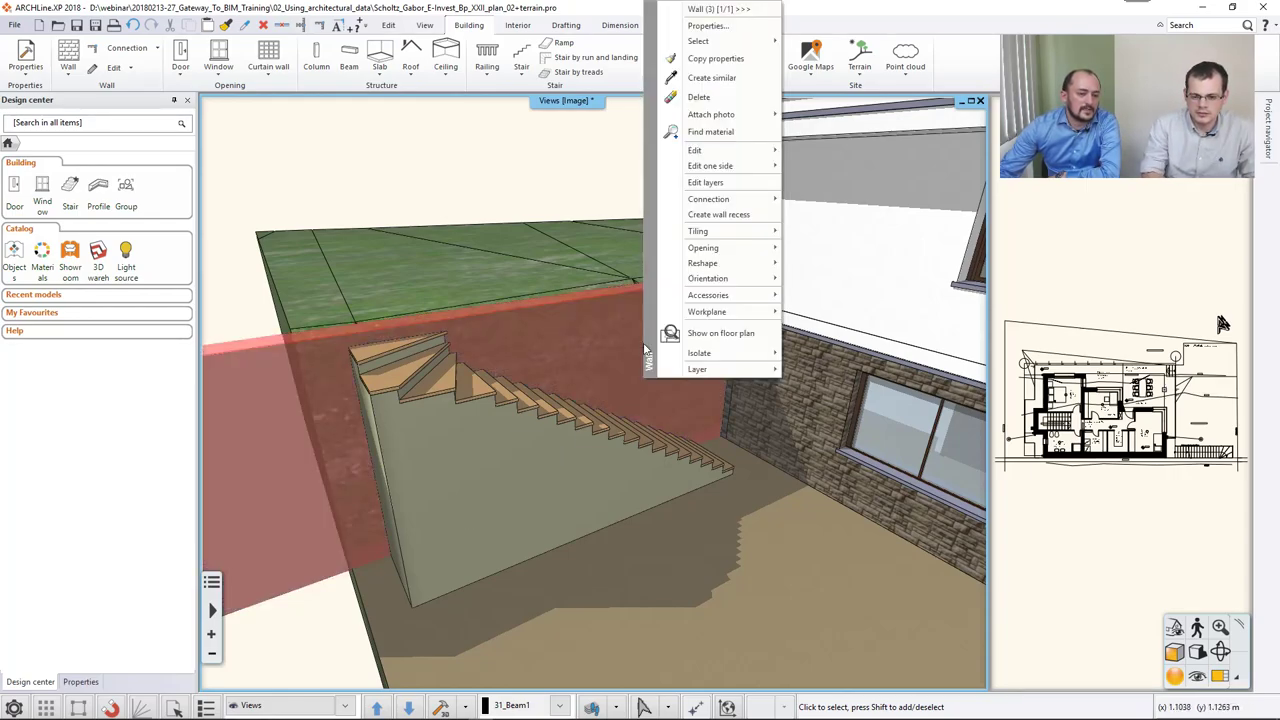
pyautogui.click(727, 136)
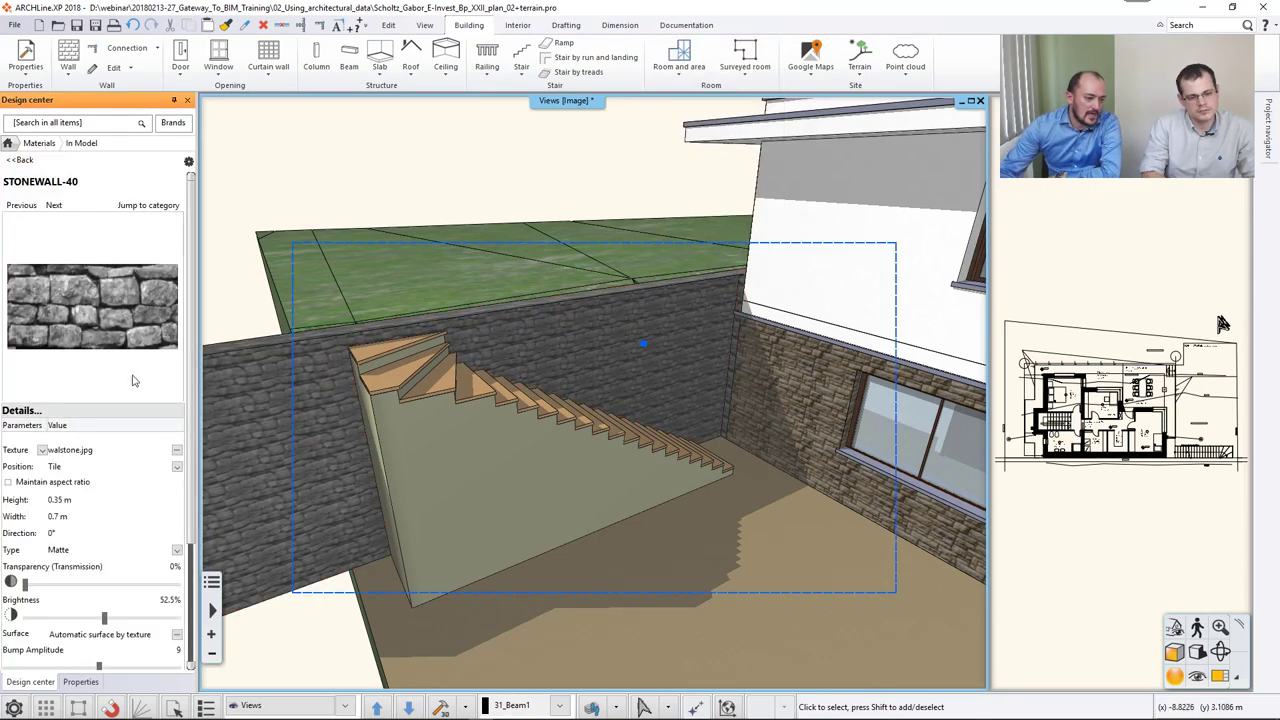
pyautogui.moveTo(414, 456); pyautogui.dragTo(414, 456)
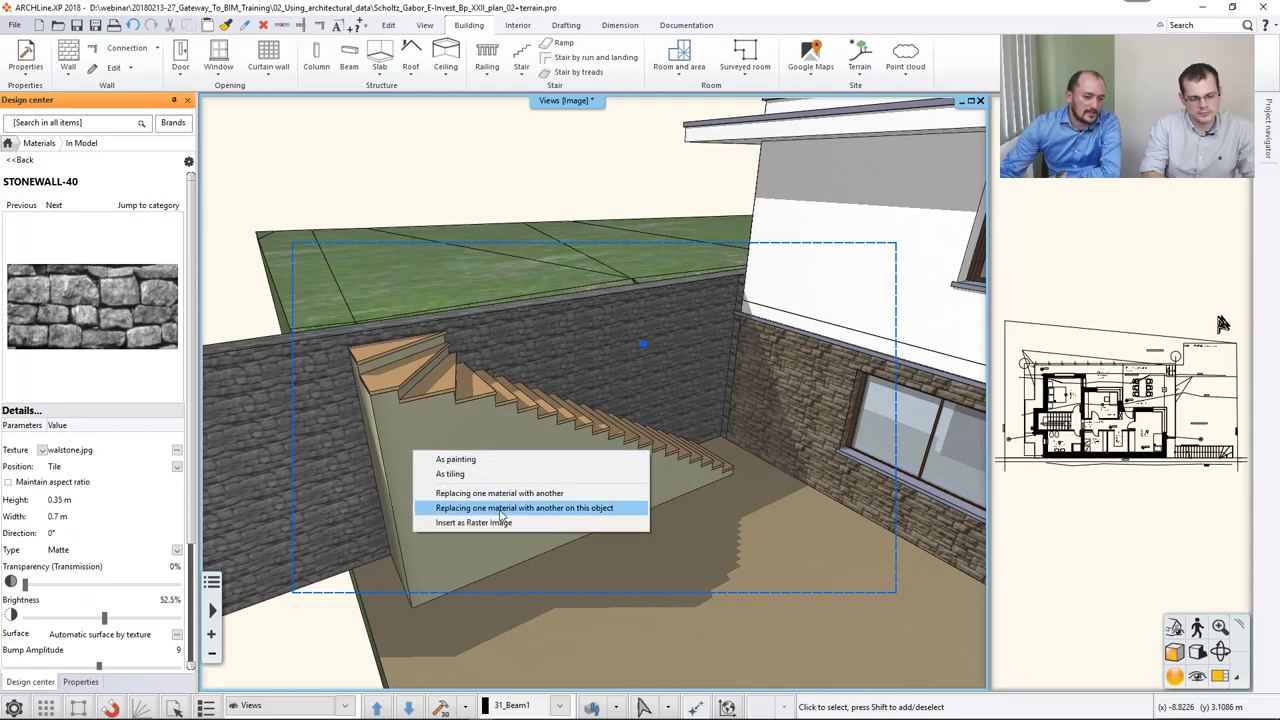
pyautogui.click(558, 508)
pyautogui.click(505, 500)
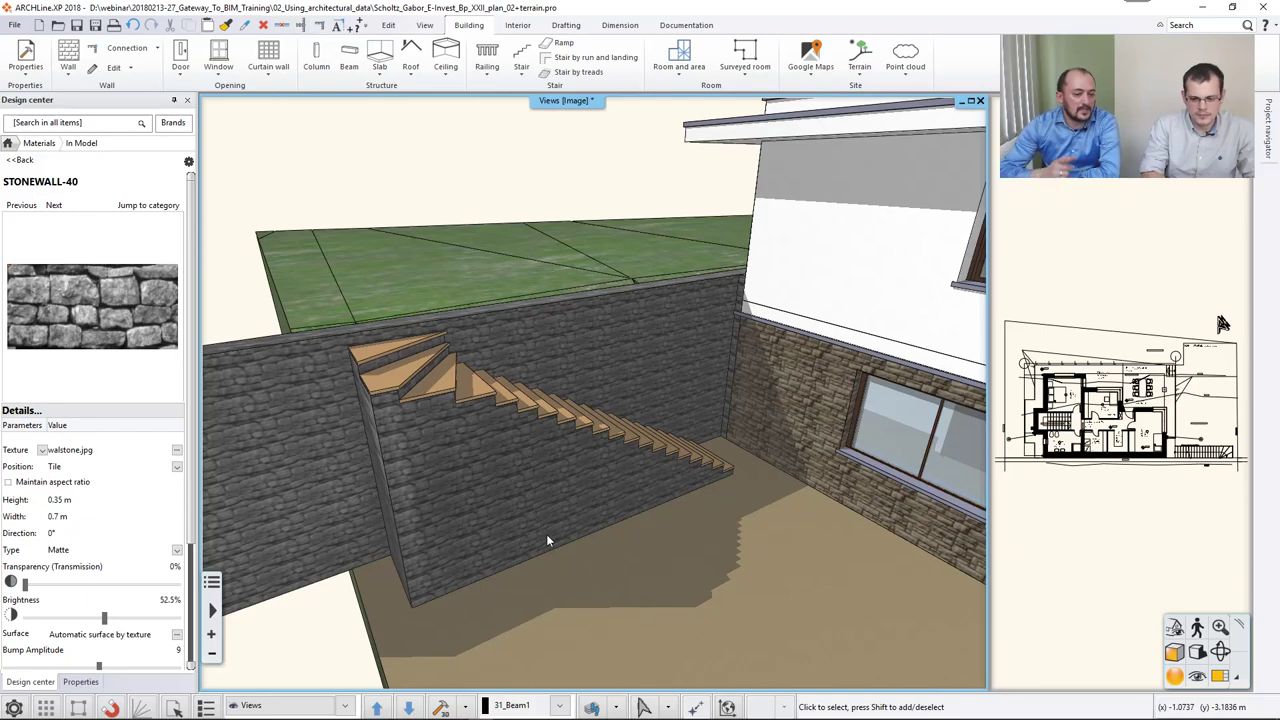
pyautogui.click(510, 475)
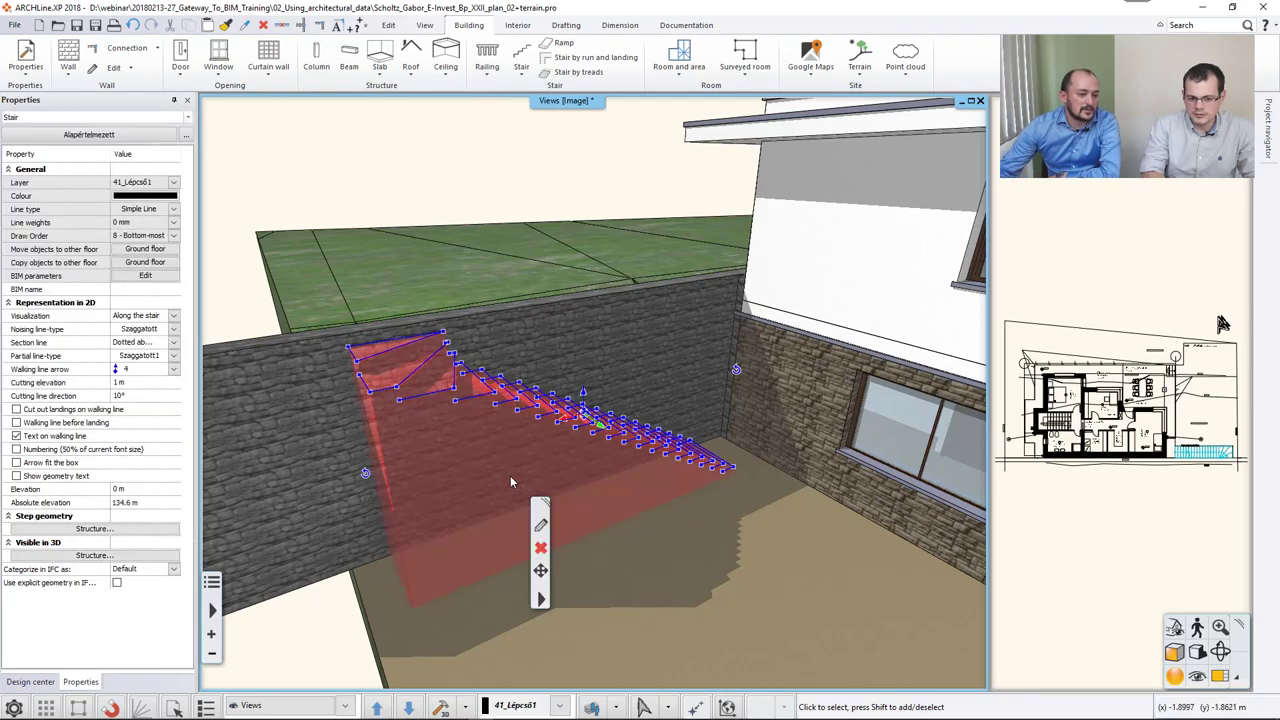
# Add a 'Metal railing with rods 2 - left' railing to the stair's right side.
pyautogui.click(541, 527)
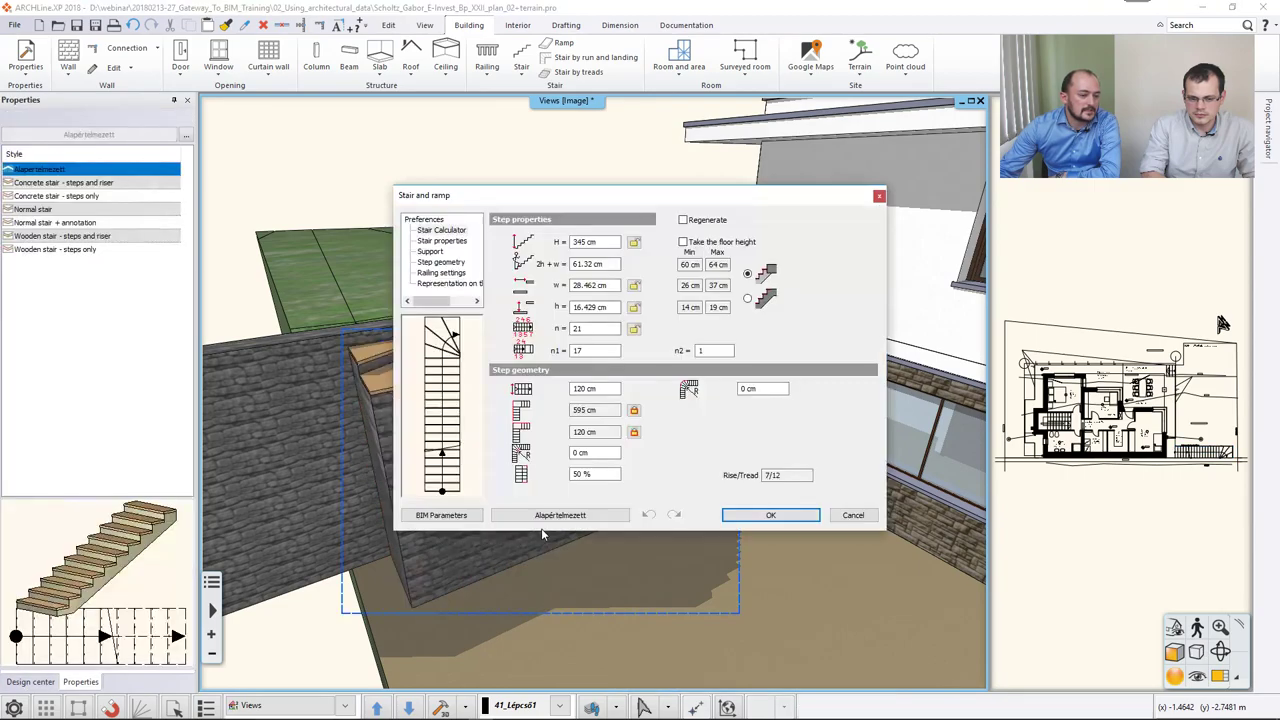
pyautogui.click(442, 274)
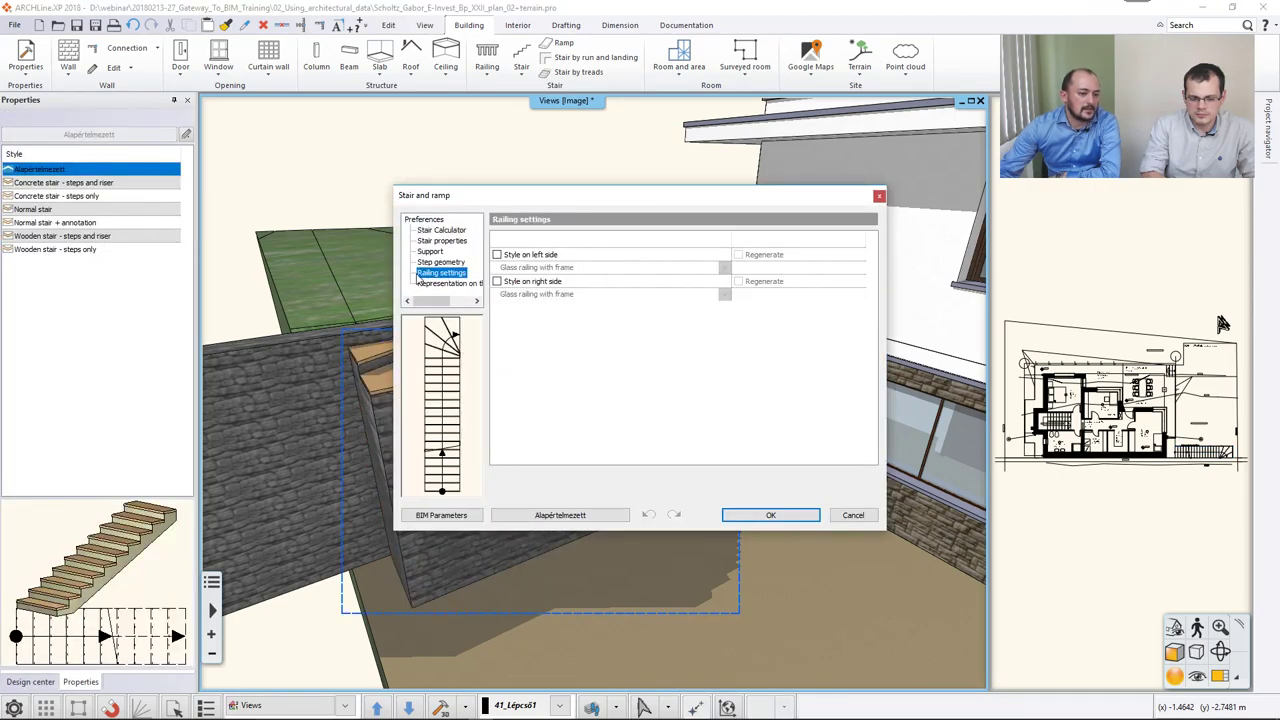
pyautogui.click(497, 282)
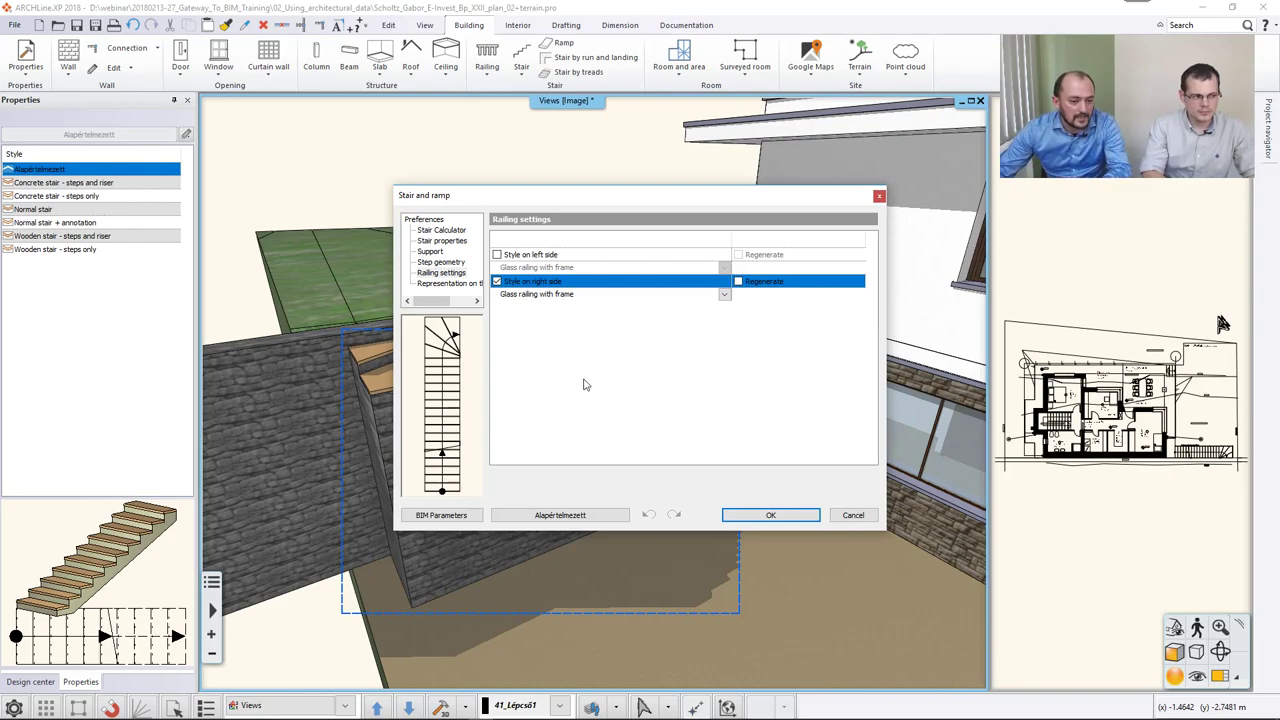
pyautogui.click(724, 296)
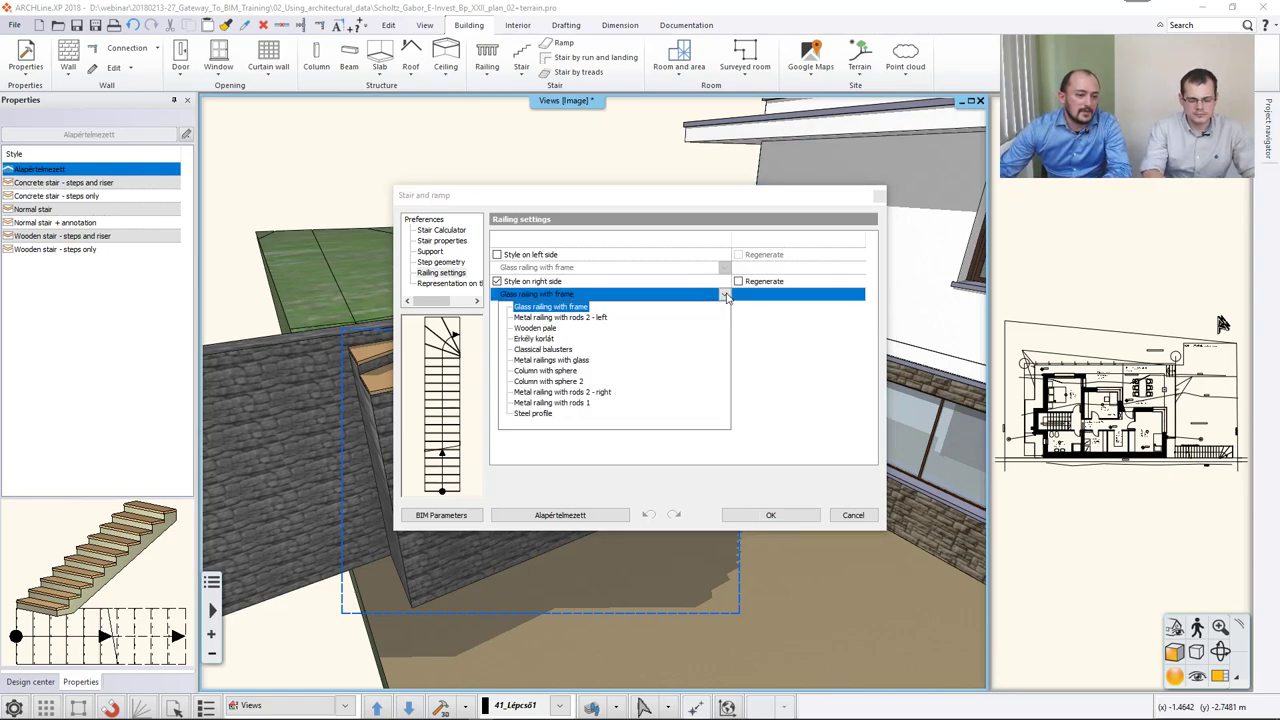
pyautogui.click(588, 317)
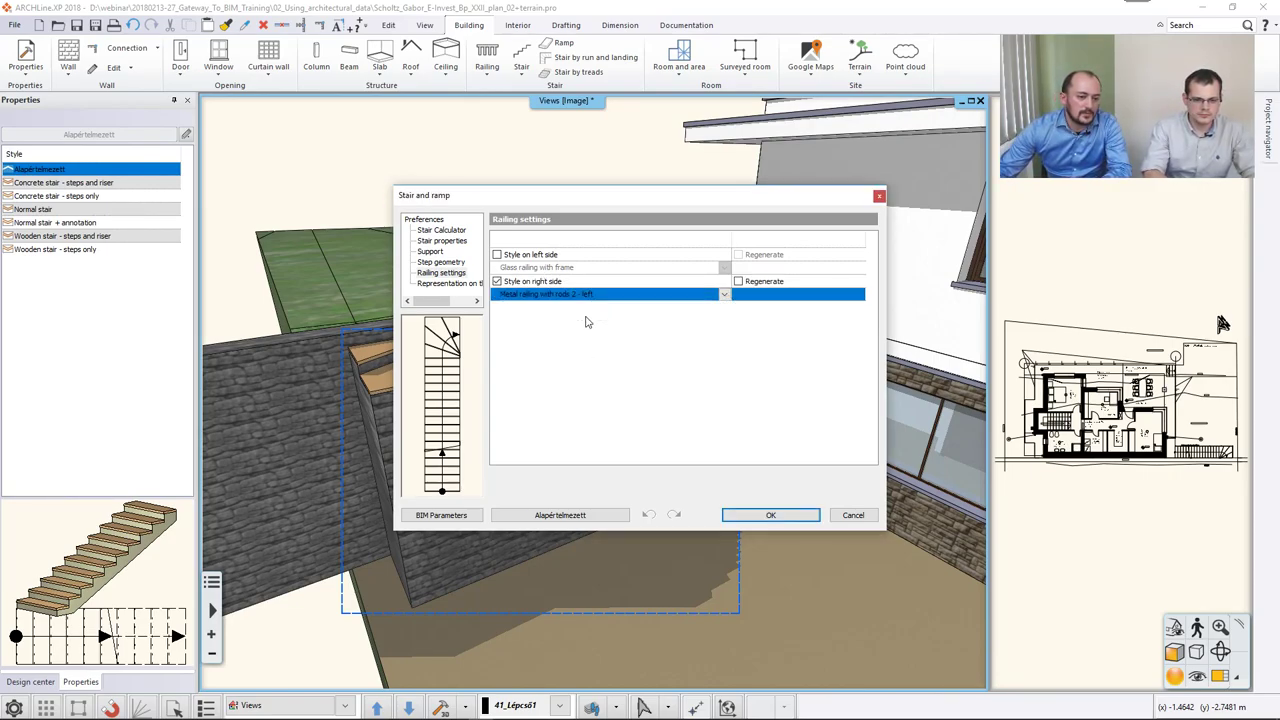
pyautogui.click(765, 514)
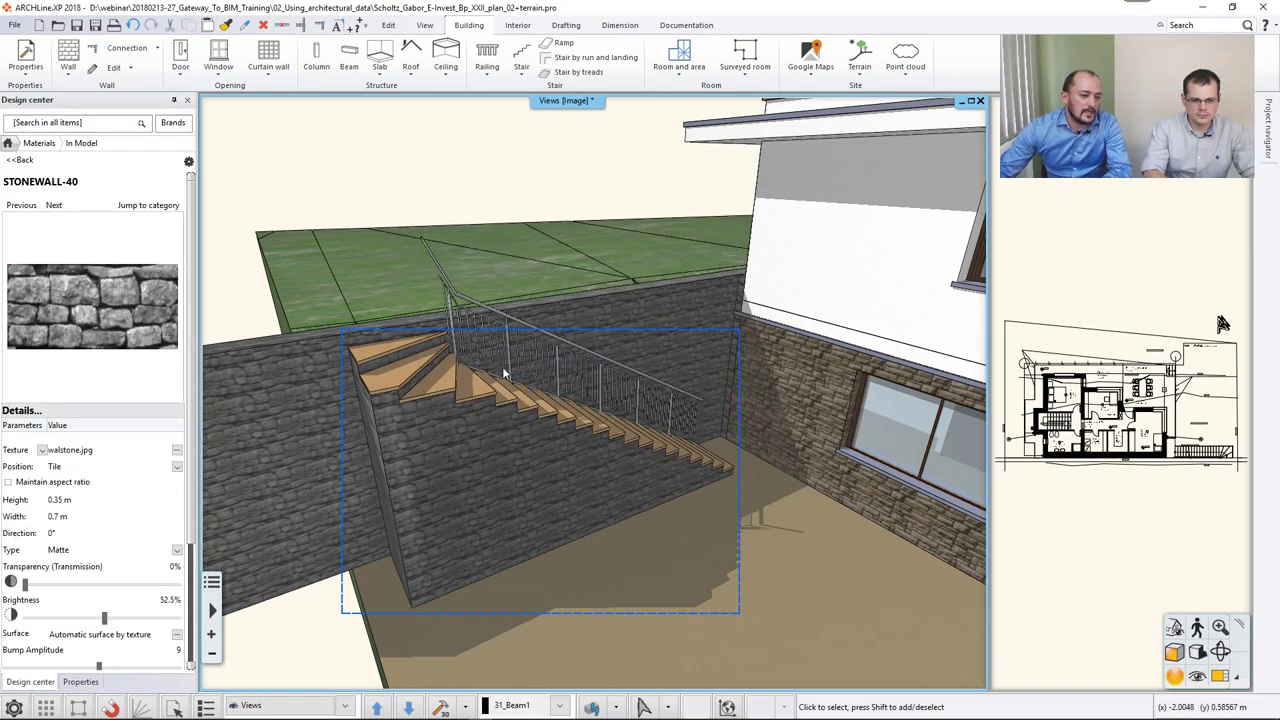
# Add the same metal rod railing to the stair's left side.
pyautogui.click(510, 423)
pyautogui.click(541, 476)
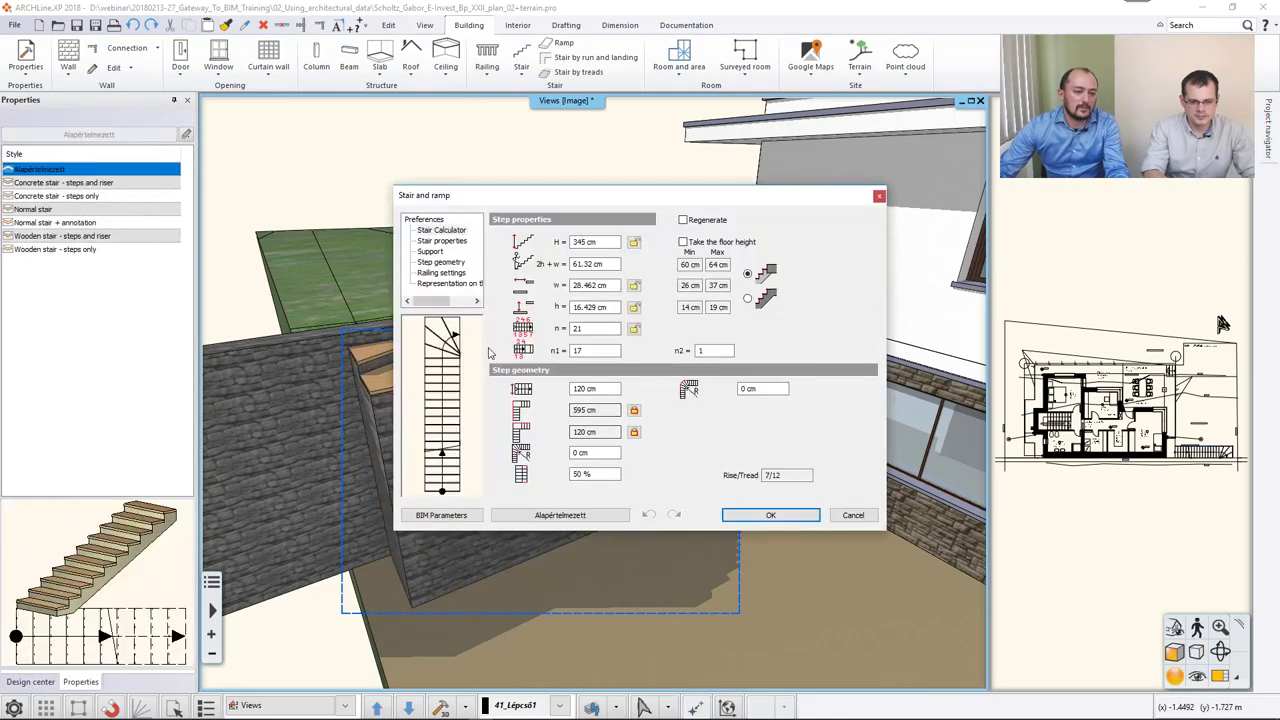
pyautogui.click(440, 272)
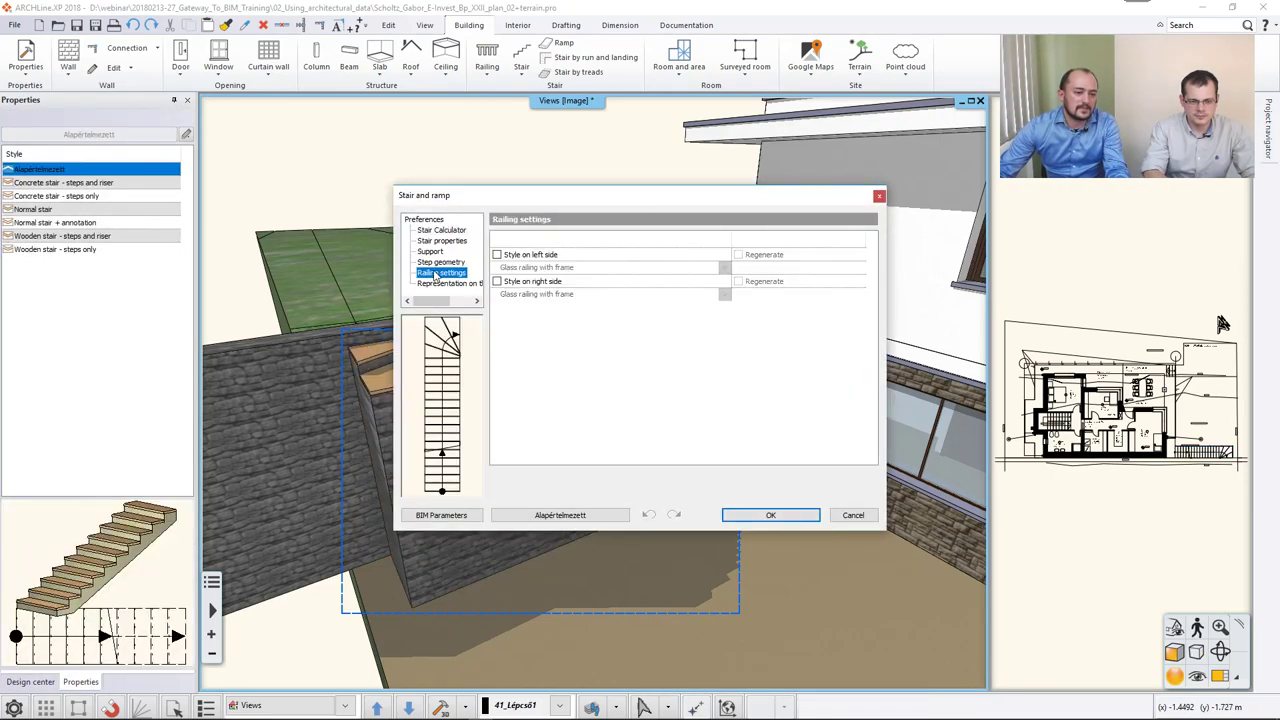
pyautogui.click(497, 255)
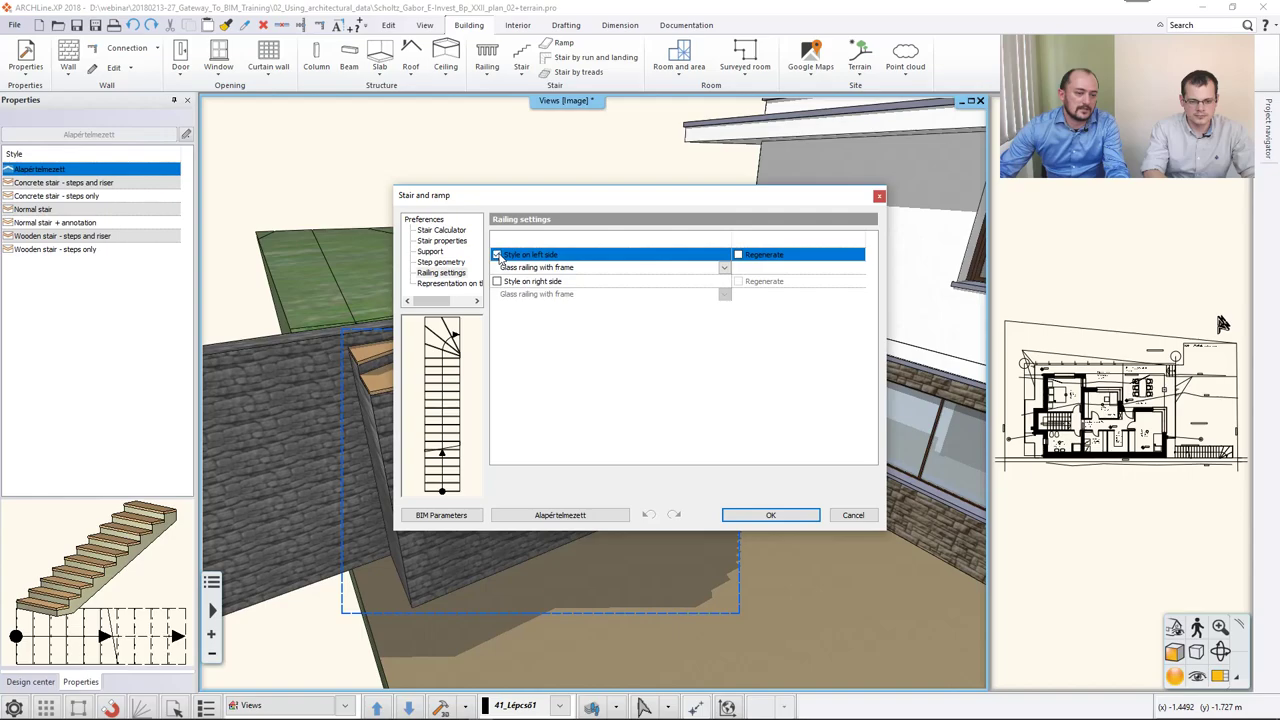
pyautogui.click(725, 268)
pyautogui.click(611, 291)
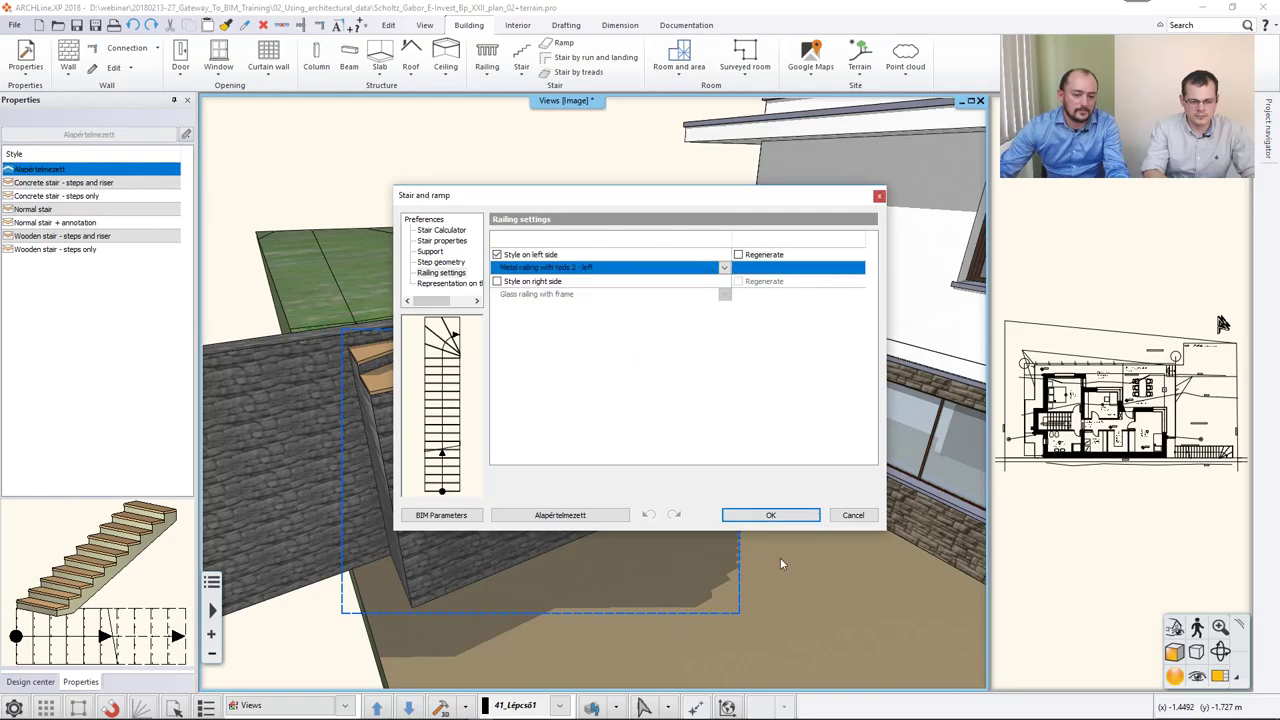
pyautogui.click(771, 516)
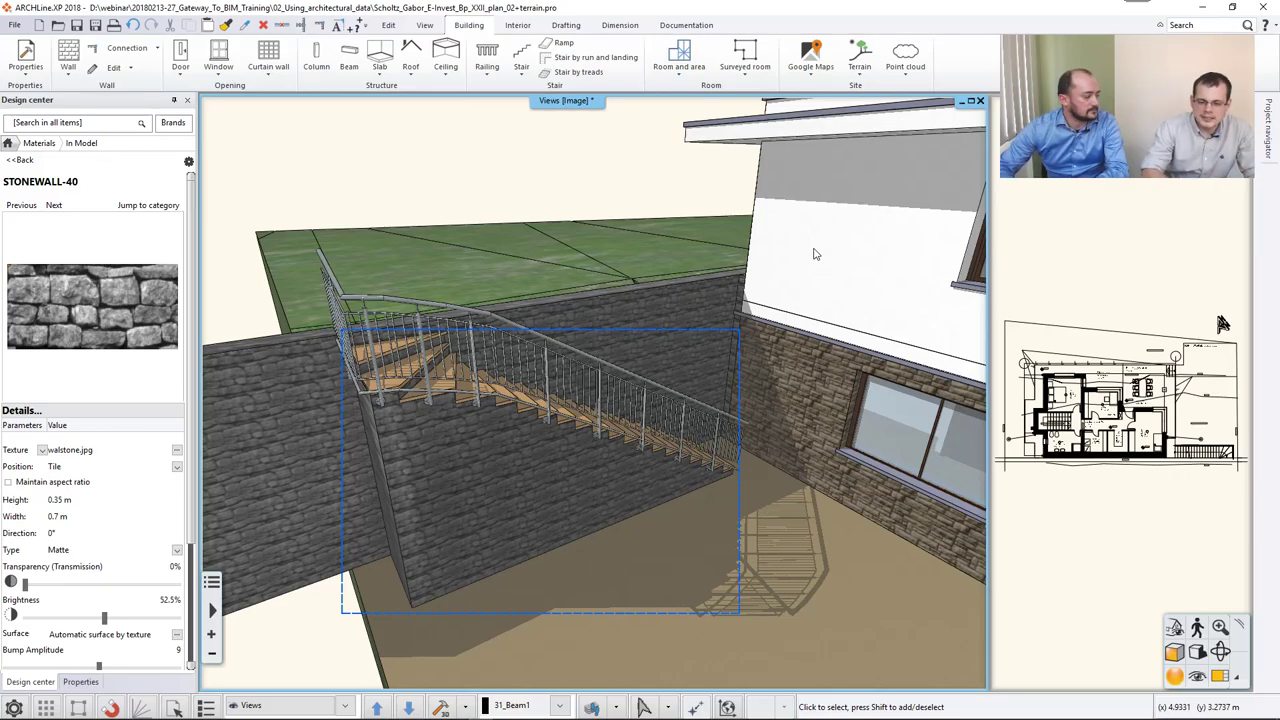
# Orbit past the railed stair and open Interior BIM libraries listing BIMobject, Syncronia, Showroom, Cadenas.
pyautogui.moveTo(700, 430); pyautogui.dragTo(742, 468, button='middle')
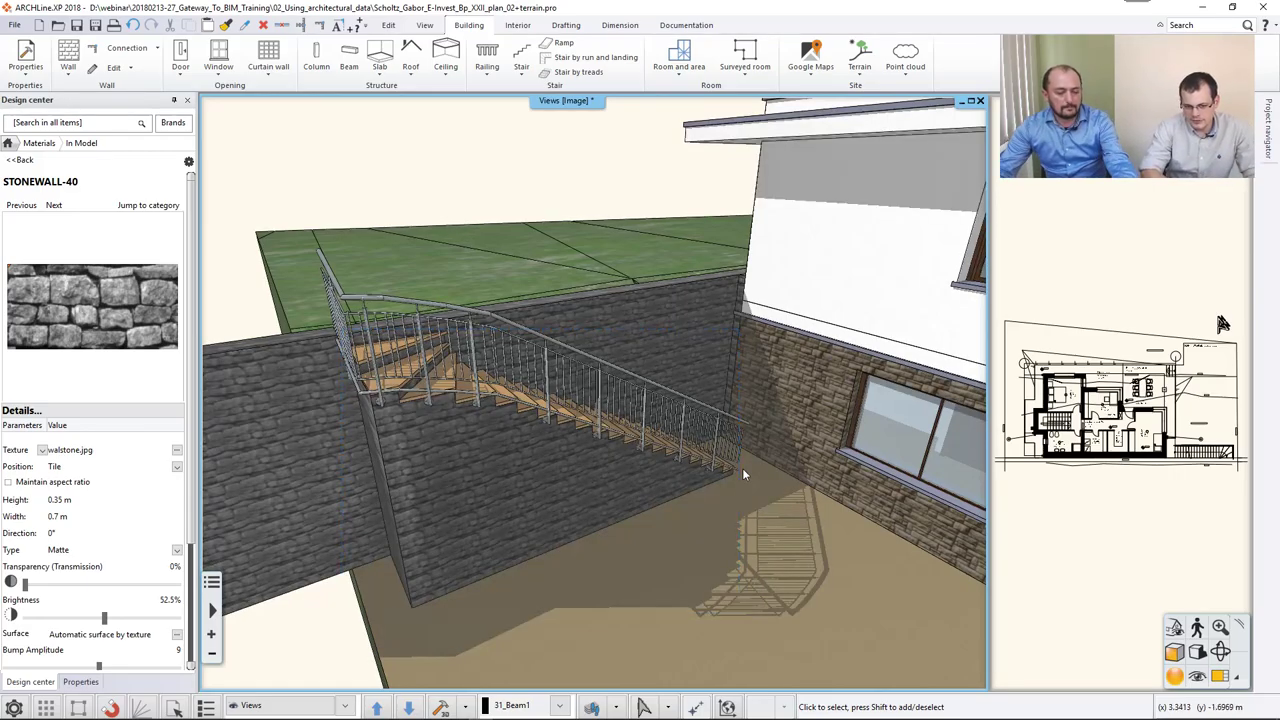
pyautogui.moveTo(812, 416); pyautogui.dragTo(453, 388, button='middle')
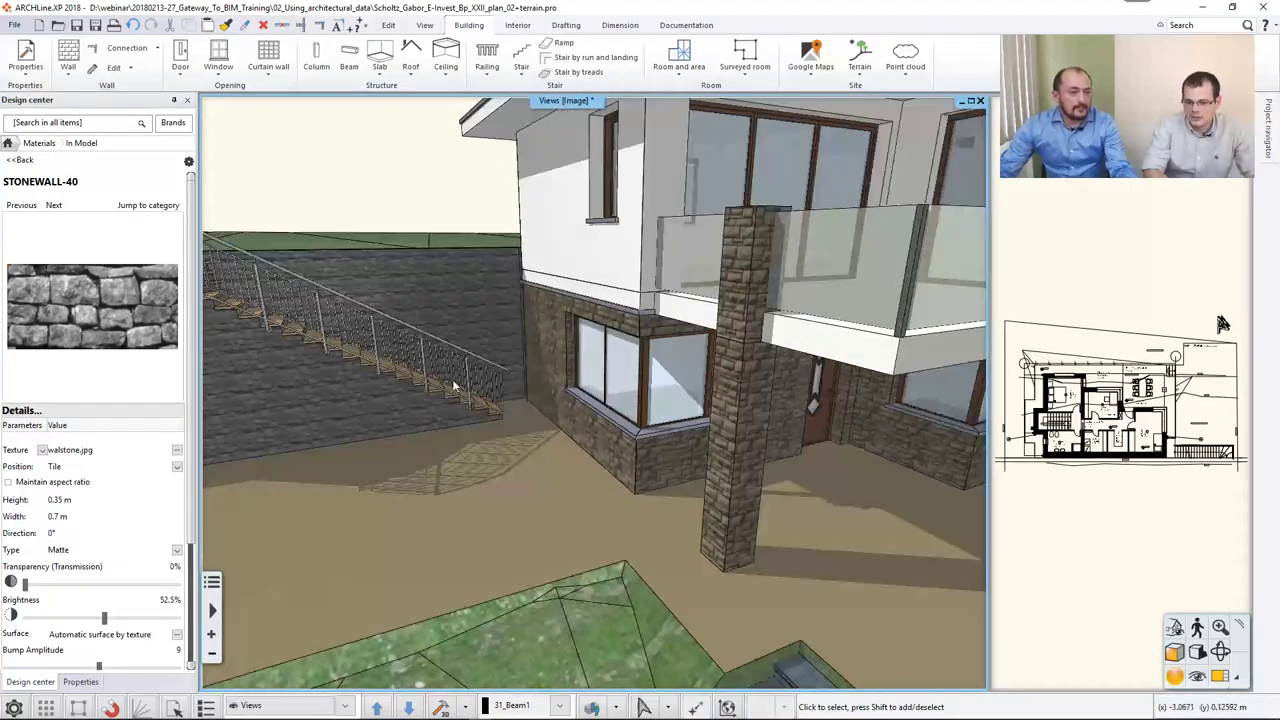
pyautogui.click(517, 25)
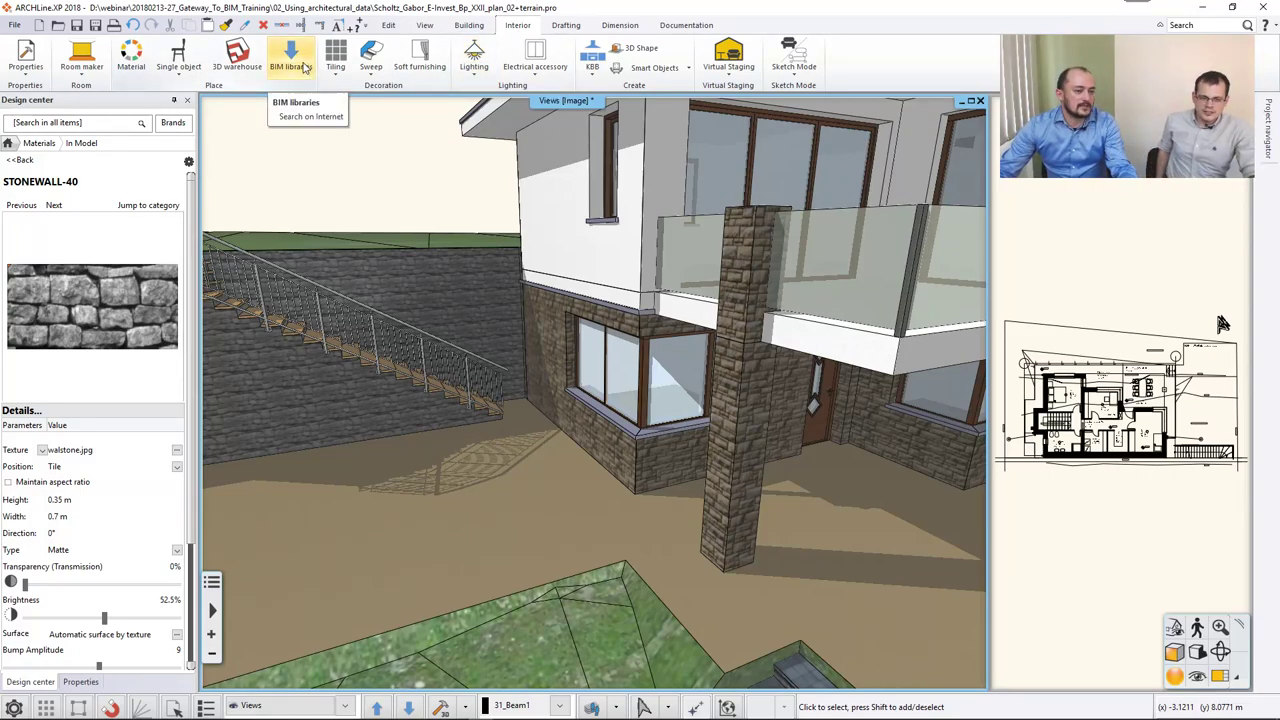
pyautogui.click(304, 67)
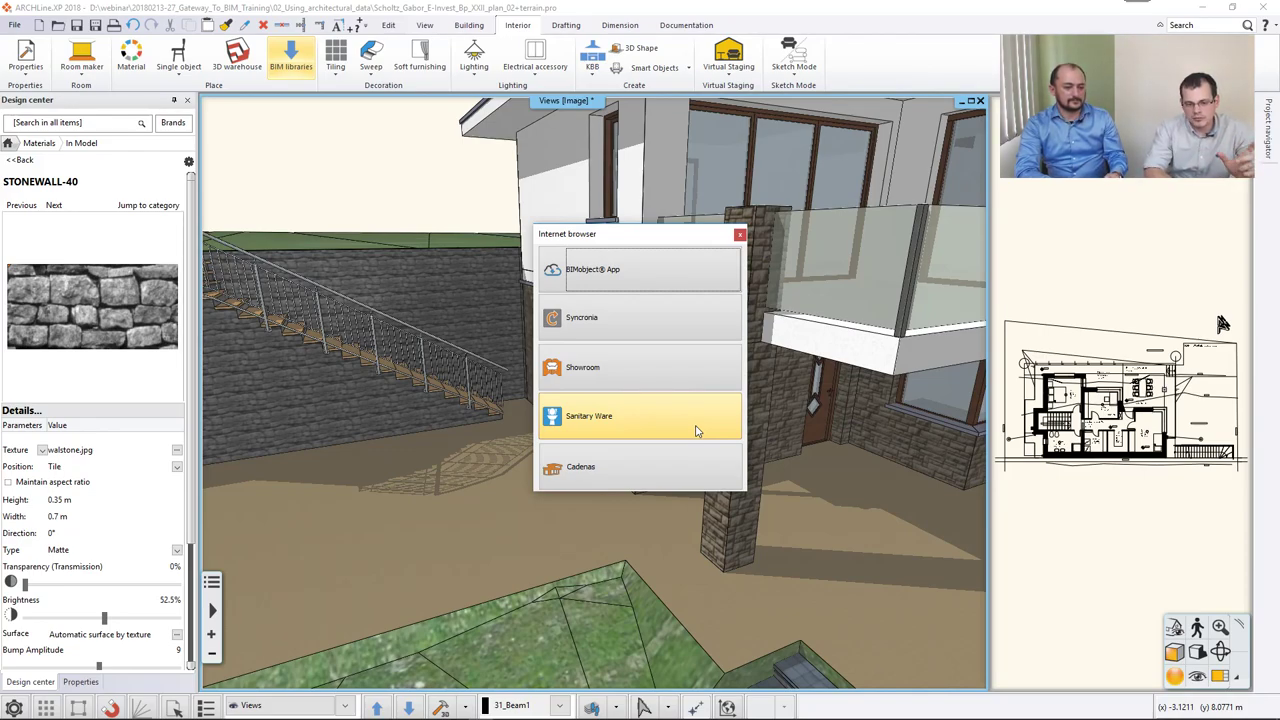
# Close the online libraries browser and search 3D Warehouse for 'bench'.
pyautogui.click(740, 234)
pyautogui.click(238, 55)
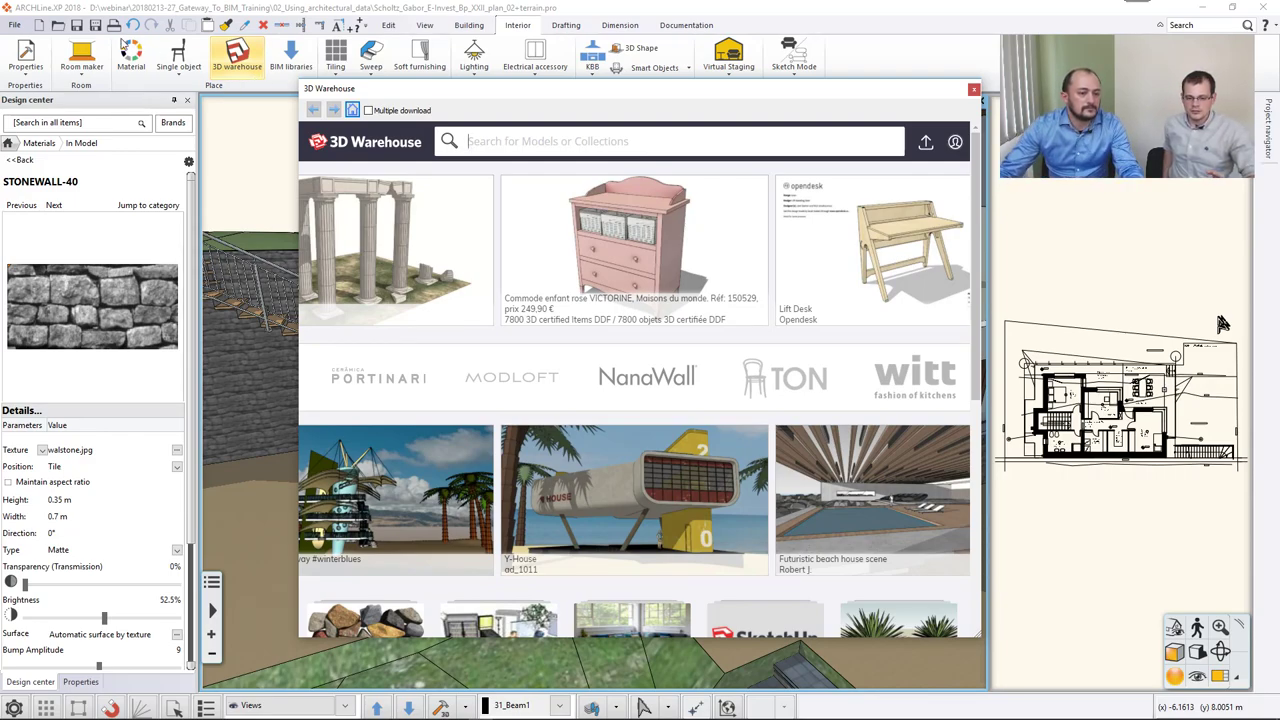
pyautogui.click(538, 142)
pyautogui.write('bench')
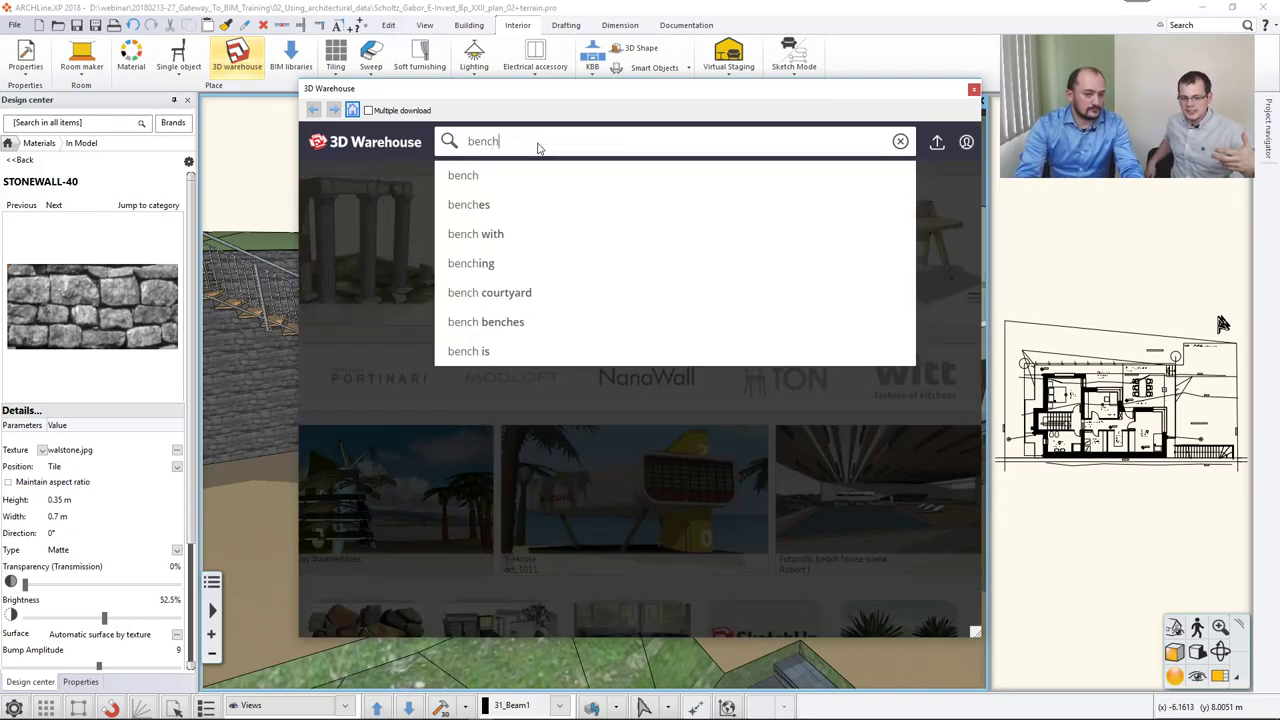
pyautogui.press('Return')
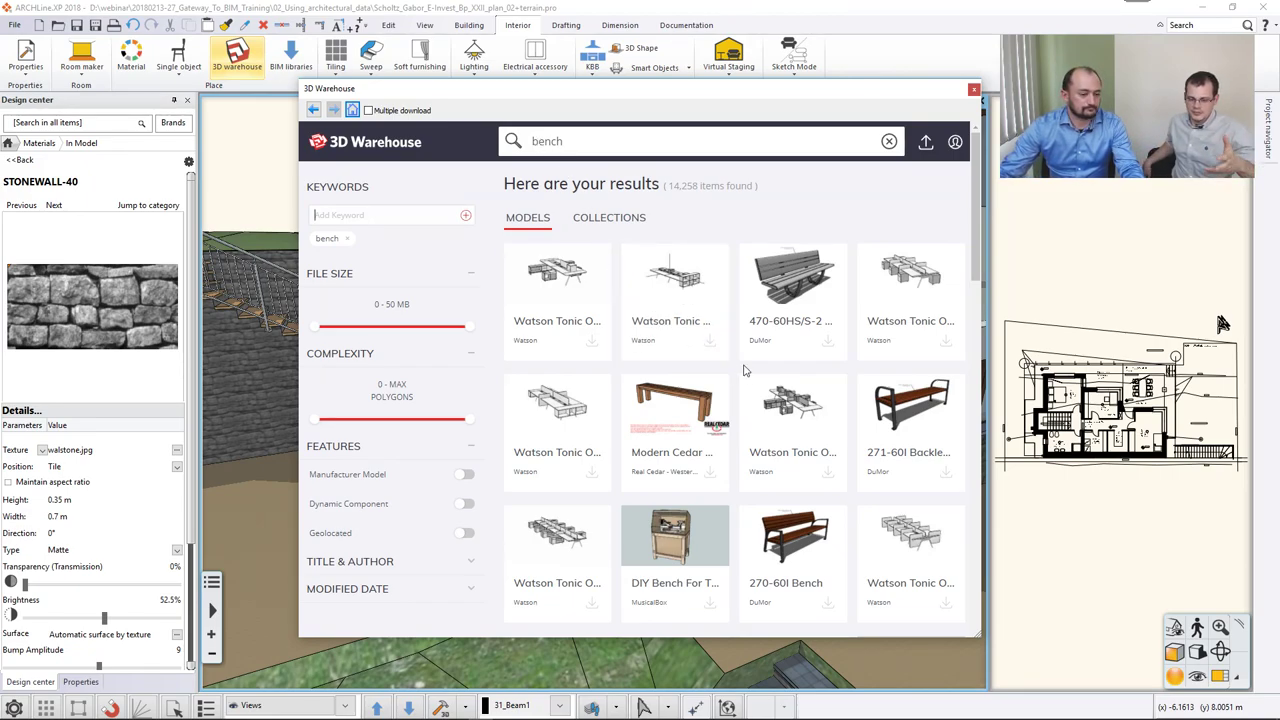
# Download the 270-60I Bench as a SketchUp 2018 model.
pyautogui.scroll(-1, 748, 372)
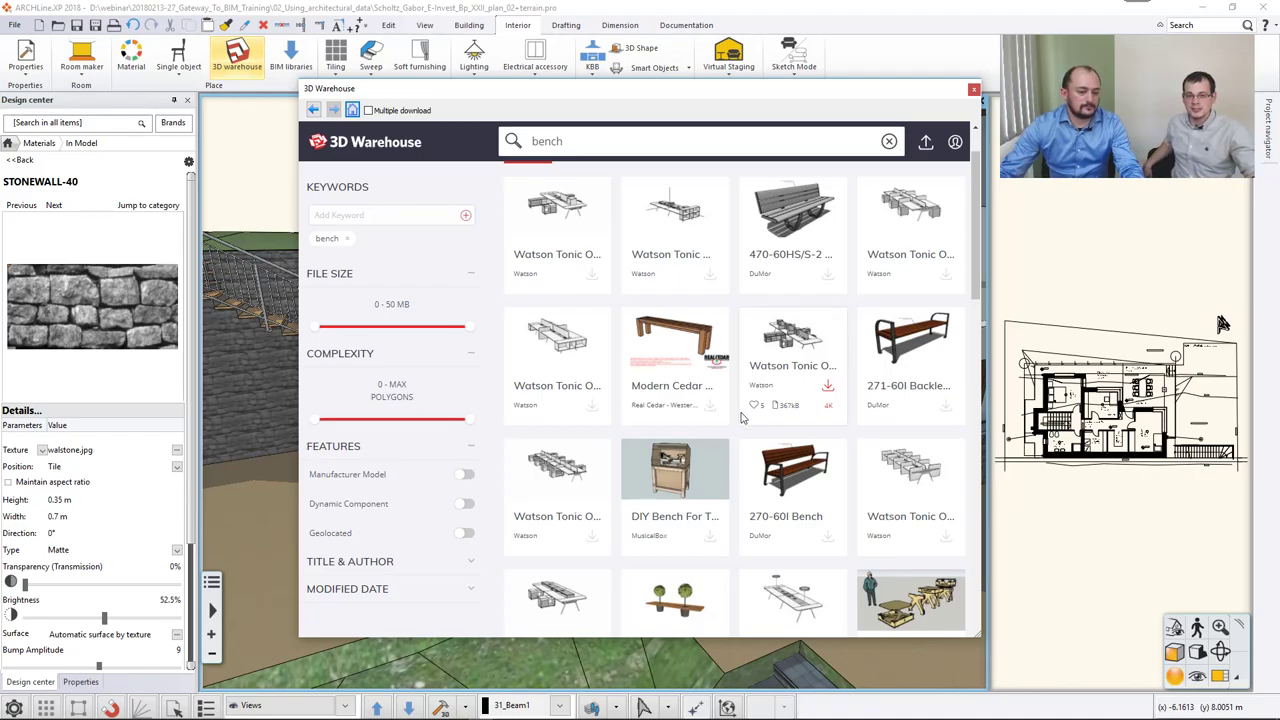
pyautogui.click(800, 480)
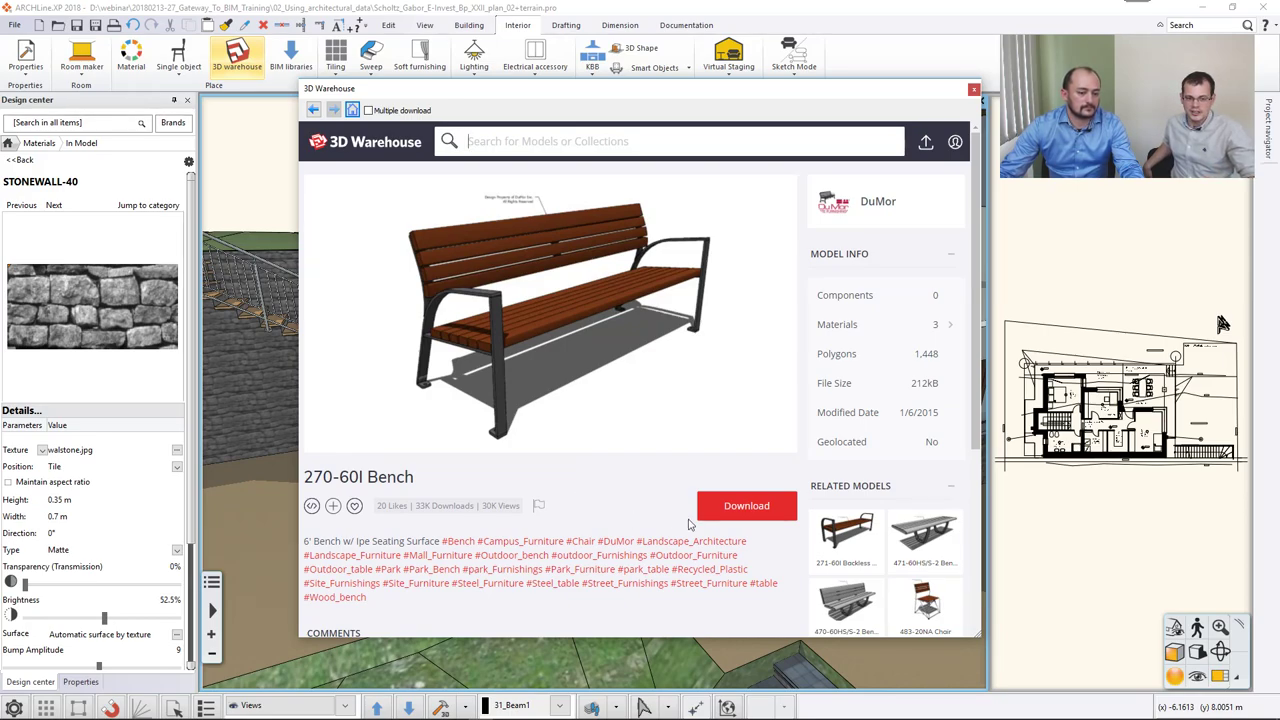
pyautogui.click(735, 505)
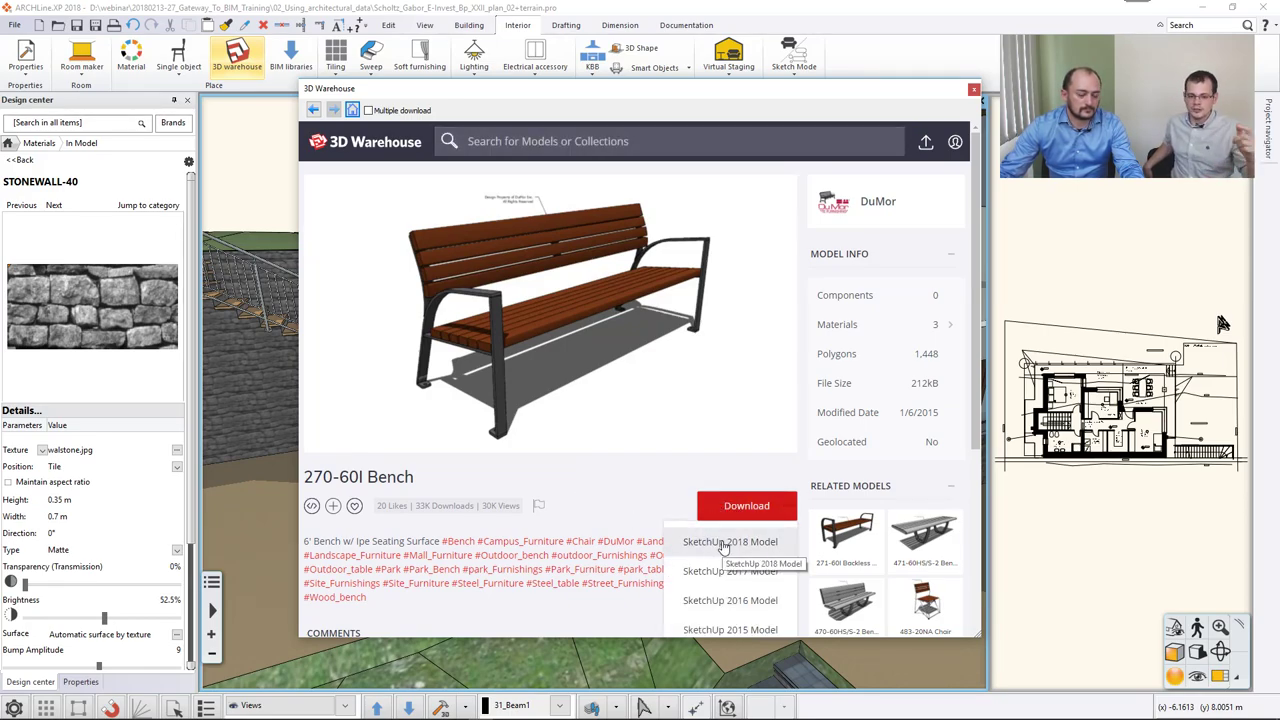
pyautogui.click(724, 543)
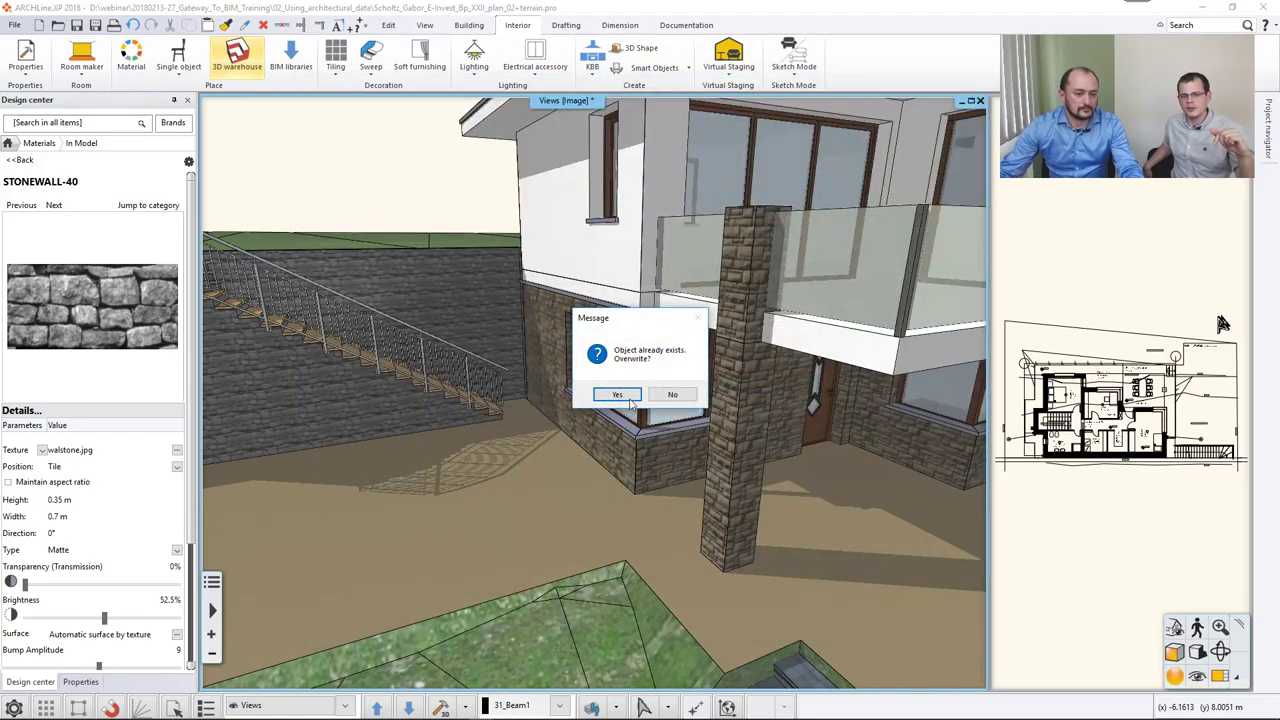
# Overwrite the existing bench object and place the 270-60I bench against the wall beside the window.
pyautogui.click(617, 394)
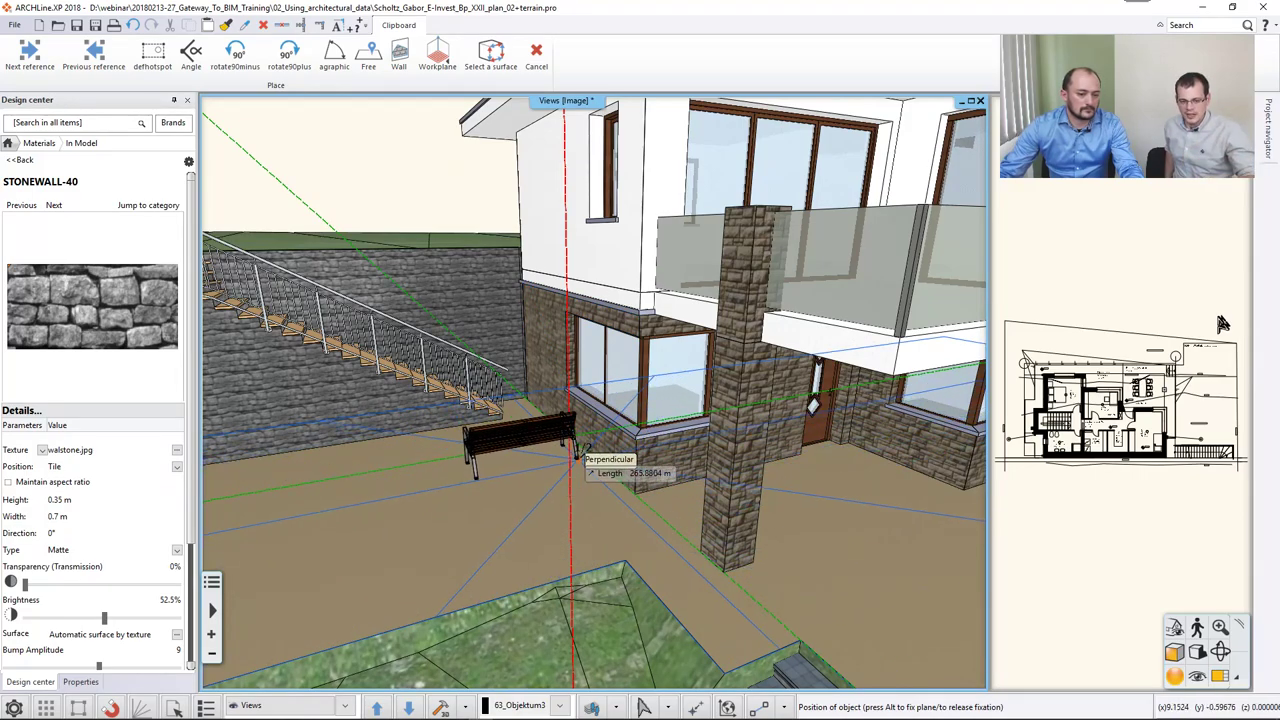
pyautogui.moveTo(600, 470); pyautogui.dragTo(510, 505, button='middle')
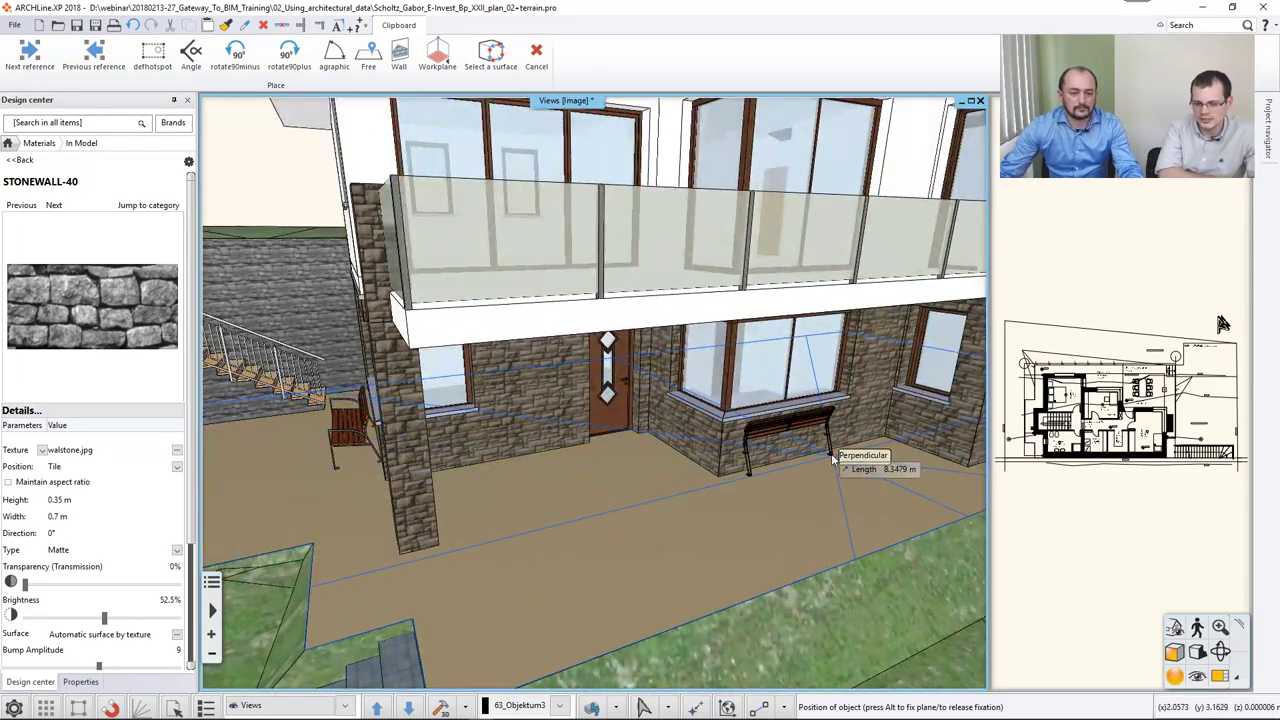
pyautogui.click(760, 466)
pyautogui.moveTo(660, 500); pyautogui.dragTo(685, 521, button='middle')
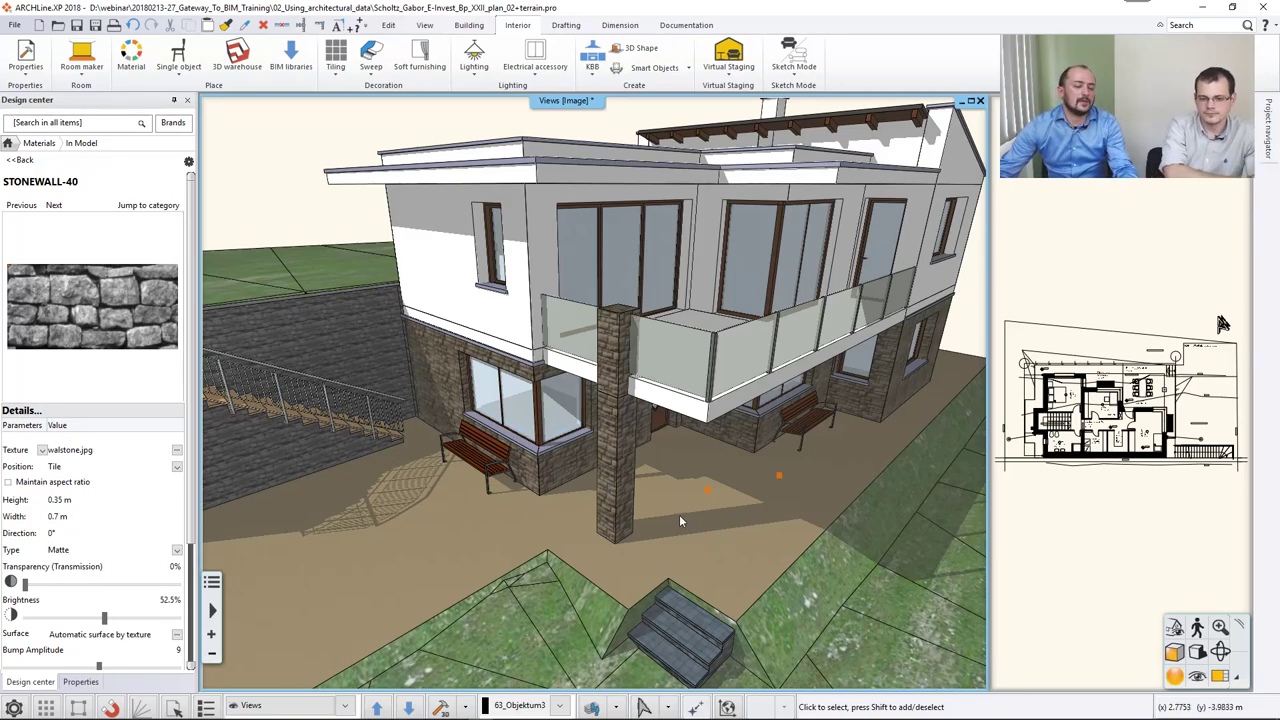
# Orbit to face the tiled roof and show the Building tab's Roof tool list.
pyautogui.moveTo(689, 505)
pyautogui.mouseDown(button='middle')
pyautogui.moveTo(720, 507)
pyautogui.moveTo(753, 437)
pyautogui.moveTo(780, 420)
pyautogui.moveTo(660, 470)
pyautogui.moveTo(645, 490)
pyautogui.moveTo(742, 339)
pyautogui.moveTo(583, 355)
pyautogui.moveTo(625, 385)
pyautogui.moveTo(604, 376)
pyautogui.mouseUp(button='middle')
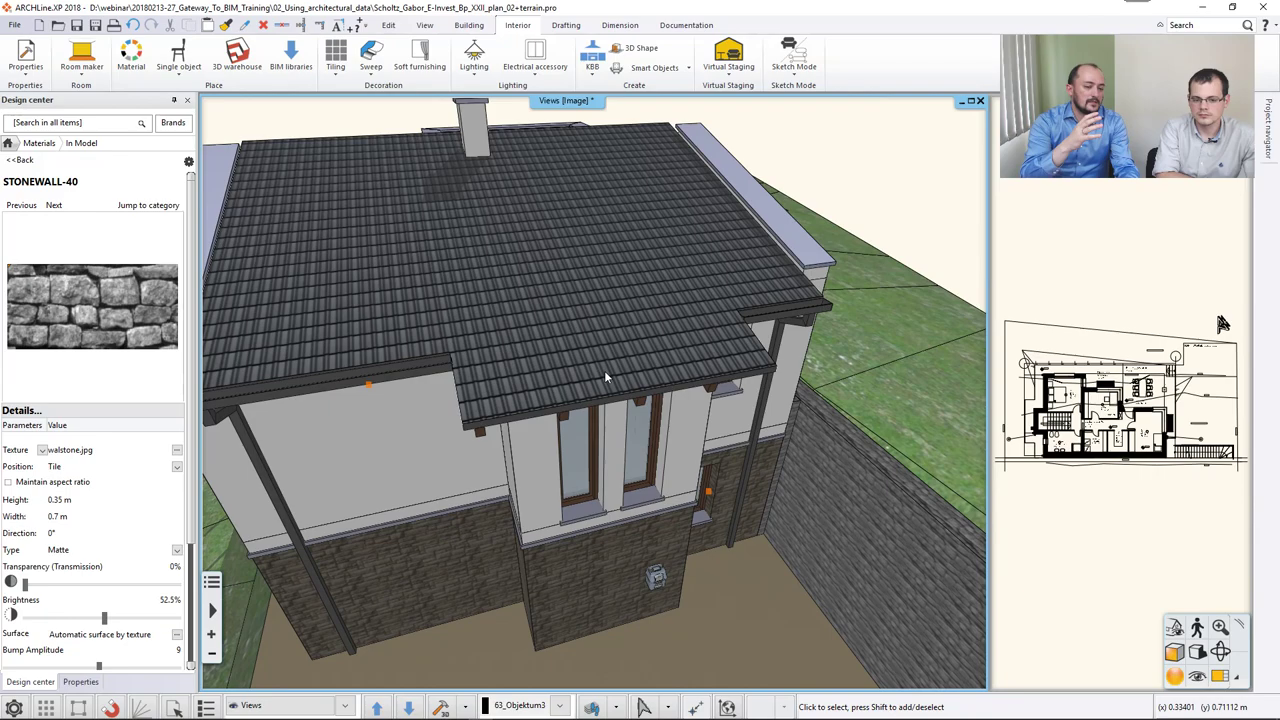
pyautogui.click(466, 26)
pyautogui.click(414, 68)
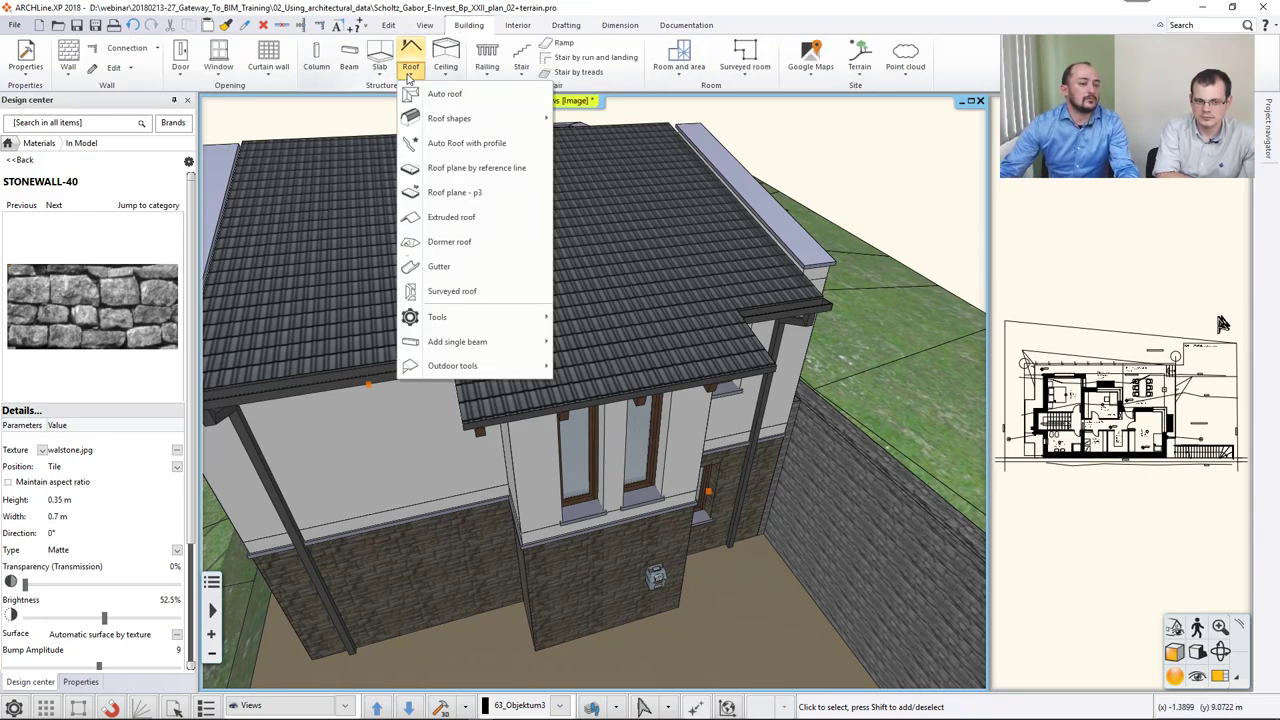
# Create a 70%Grau dark grey gutter along the roof eaves and show its Downspout settings.
pyautogui.click(439, 266)
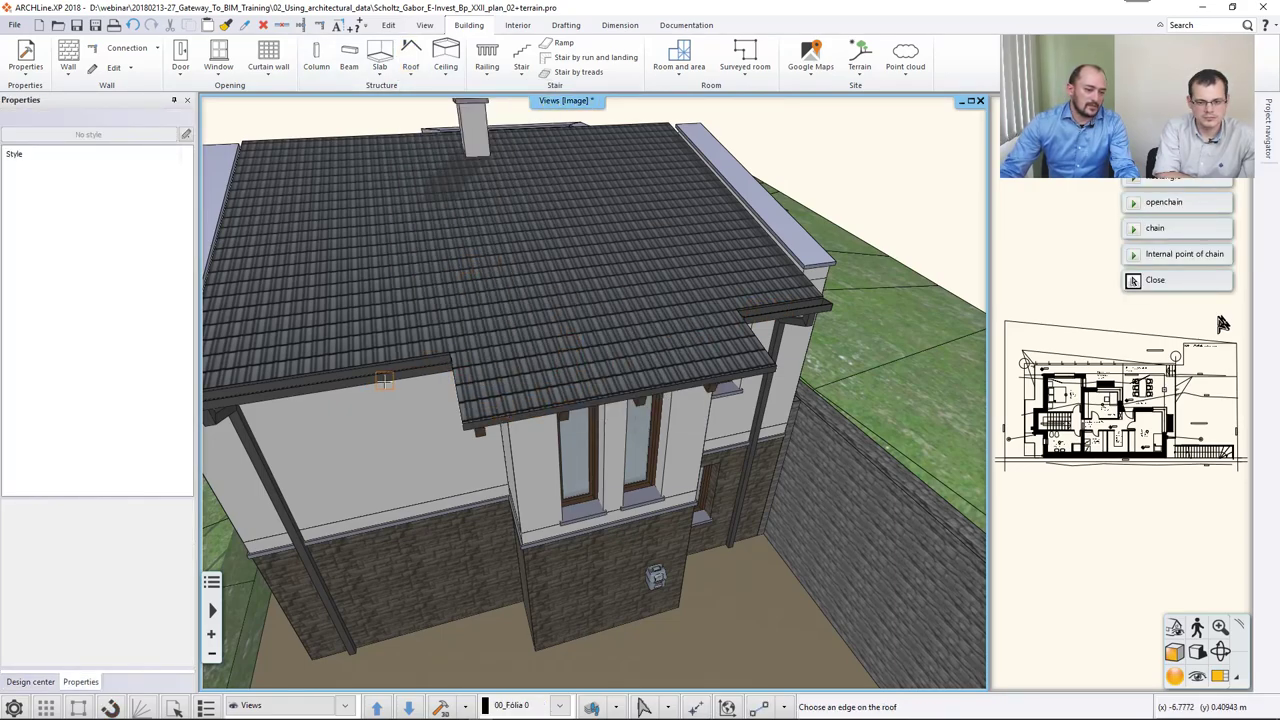
pyautogui.click(792, 316)
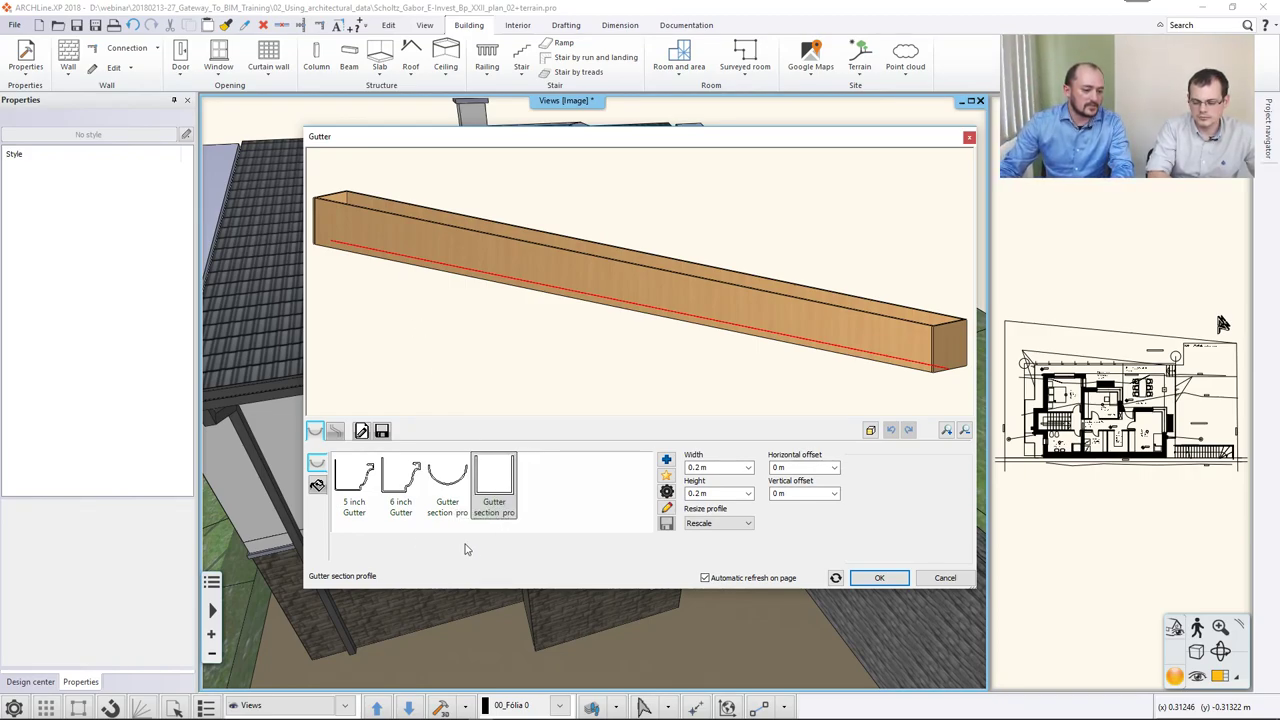
pyautogui.click(317, 485)
pyautogui.click(343, 511)
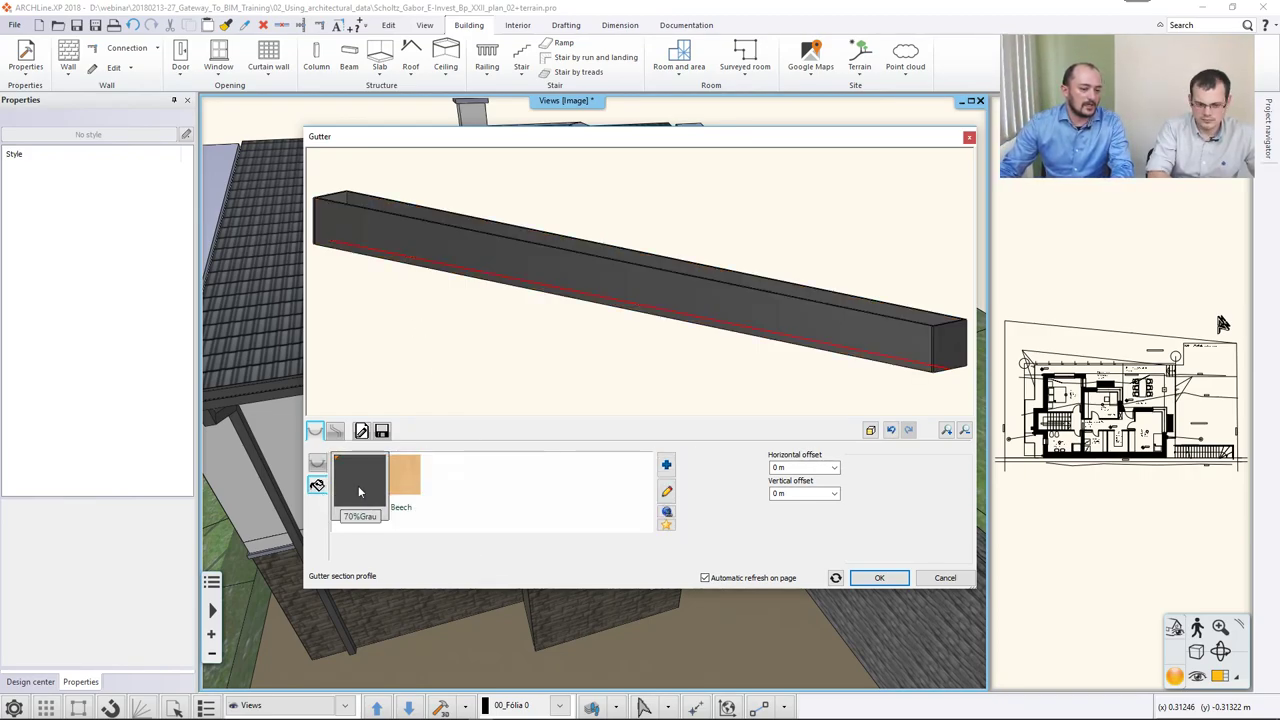
pyautogui.click(666, 466)
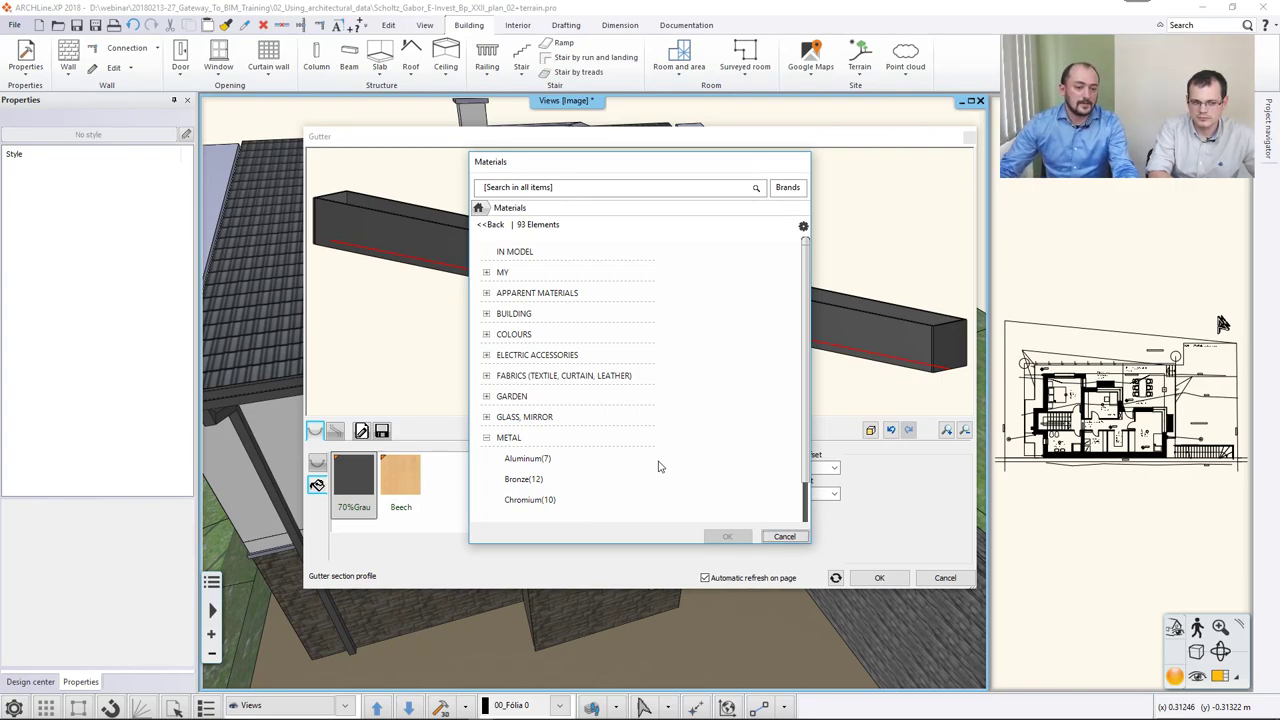
pyautogui.click(782, 536)
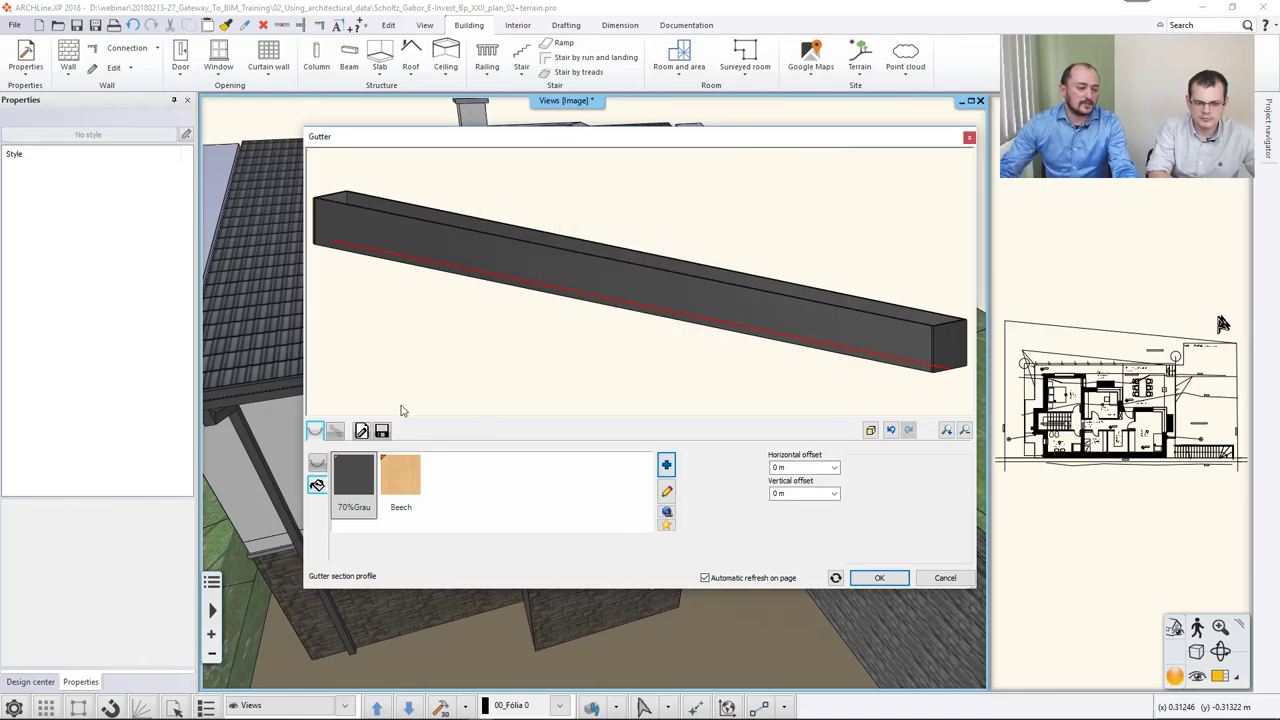
pyautogui.click(335, 430)
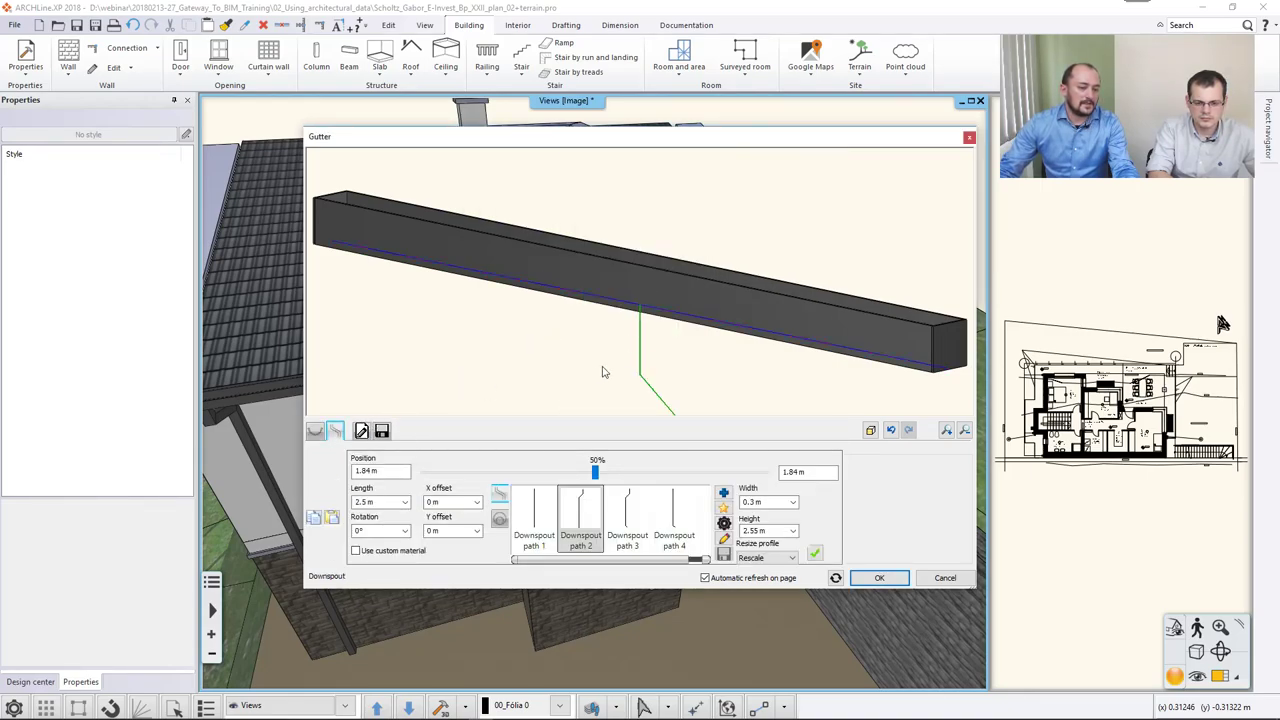
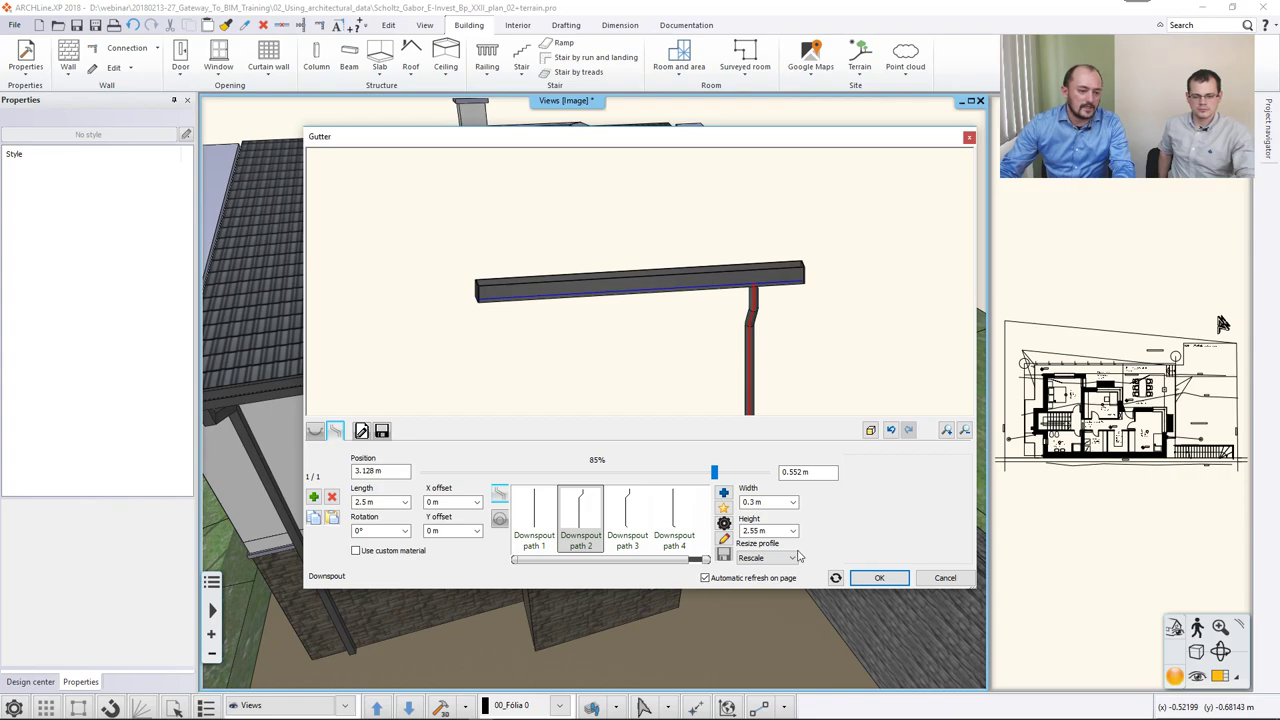
# Confirm the gutter settings and move the new gutter into place under the roof edge.
pyautogui.click(874, 579)
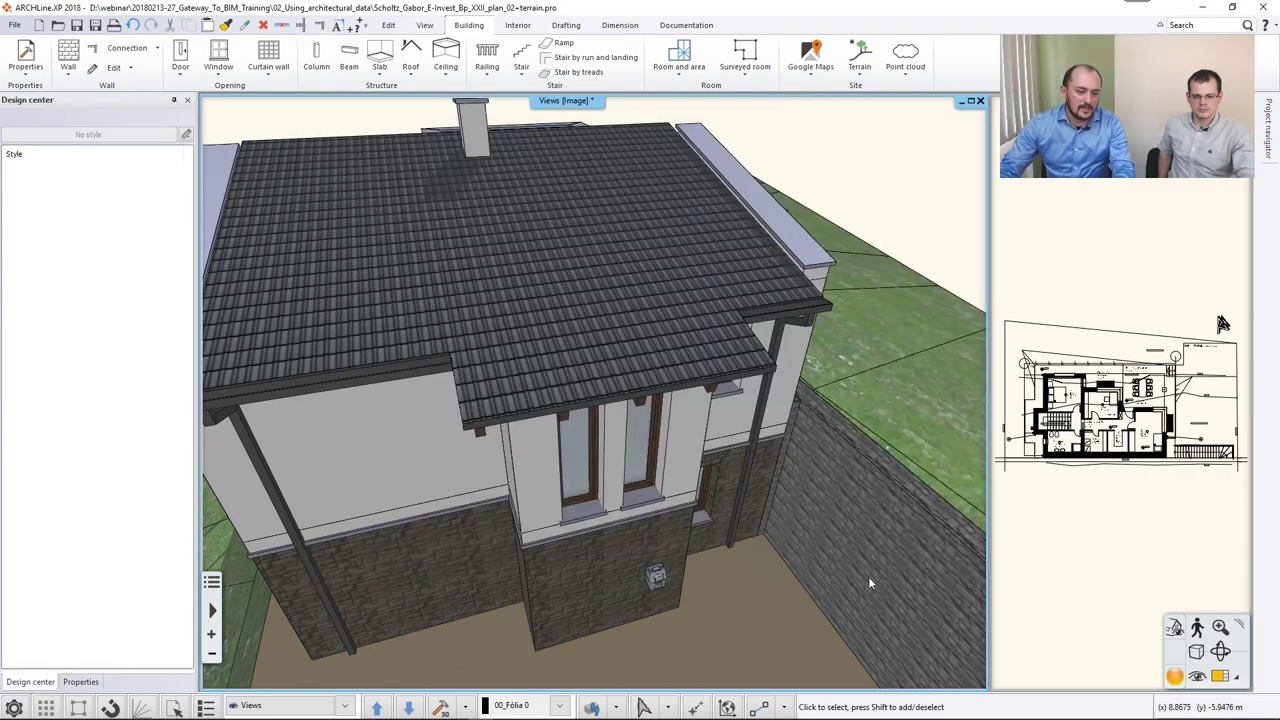
pyautogui.moveTo(690, 466); pyautogui.dragTo(730, 430, button='middle')
pyautogui.click(739, 396)
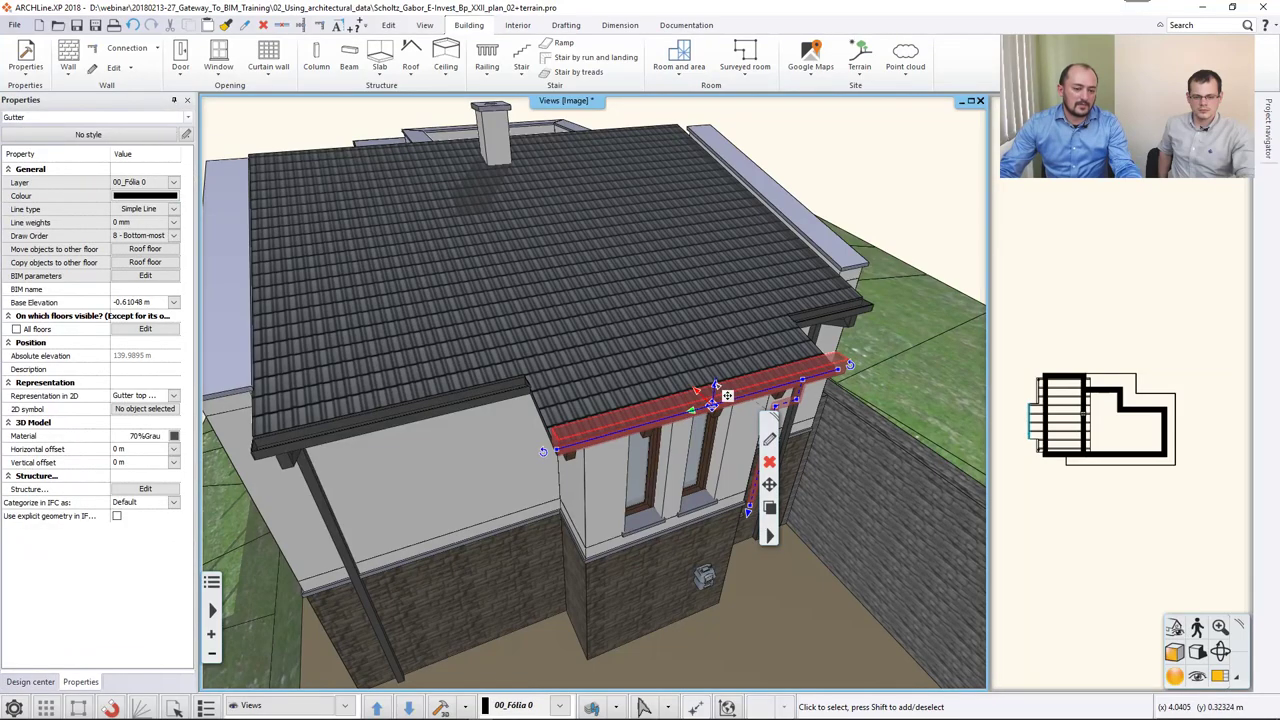
pyautogui.click(727, 396)
pyautogui.click(785, 393)
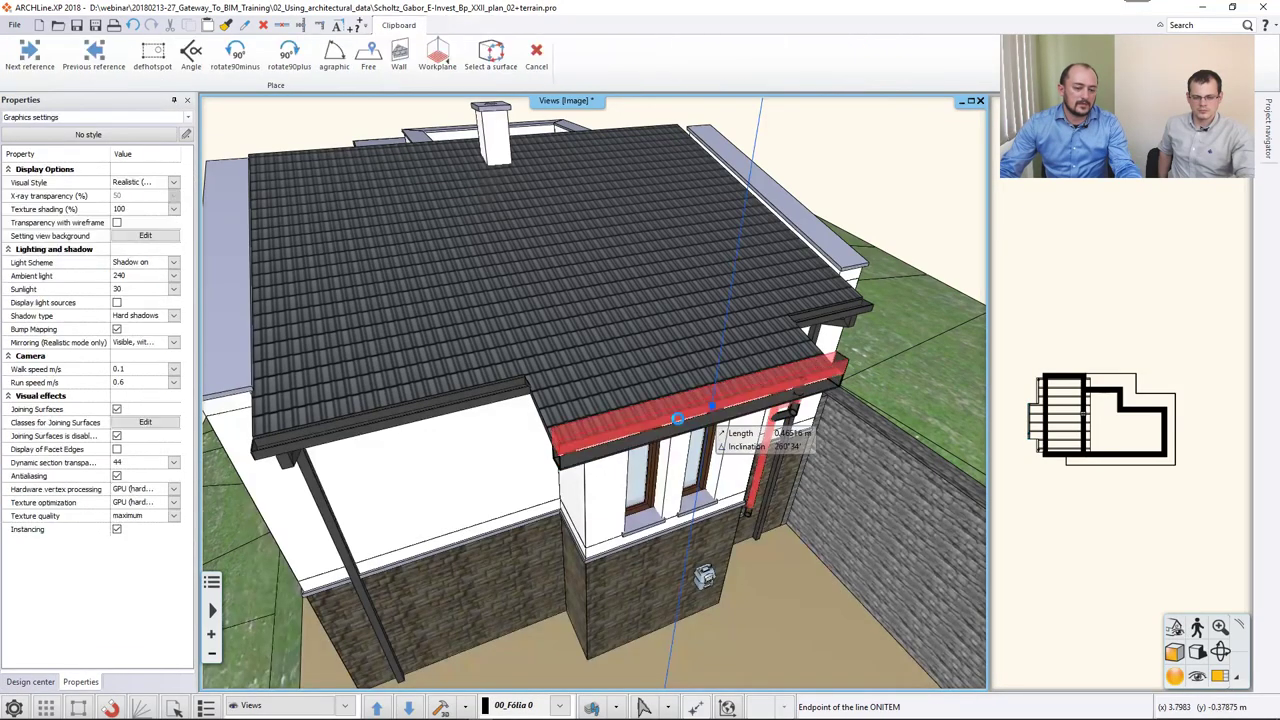
pyautogui.click(491, 453)
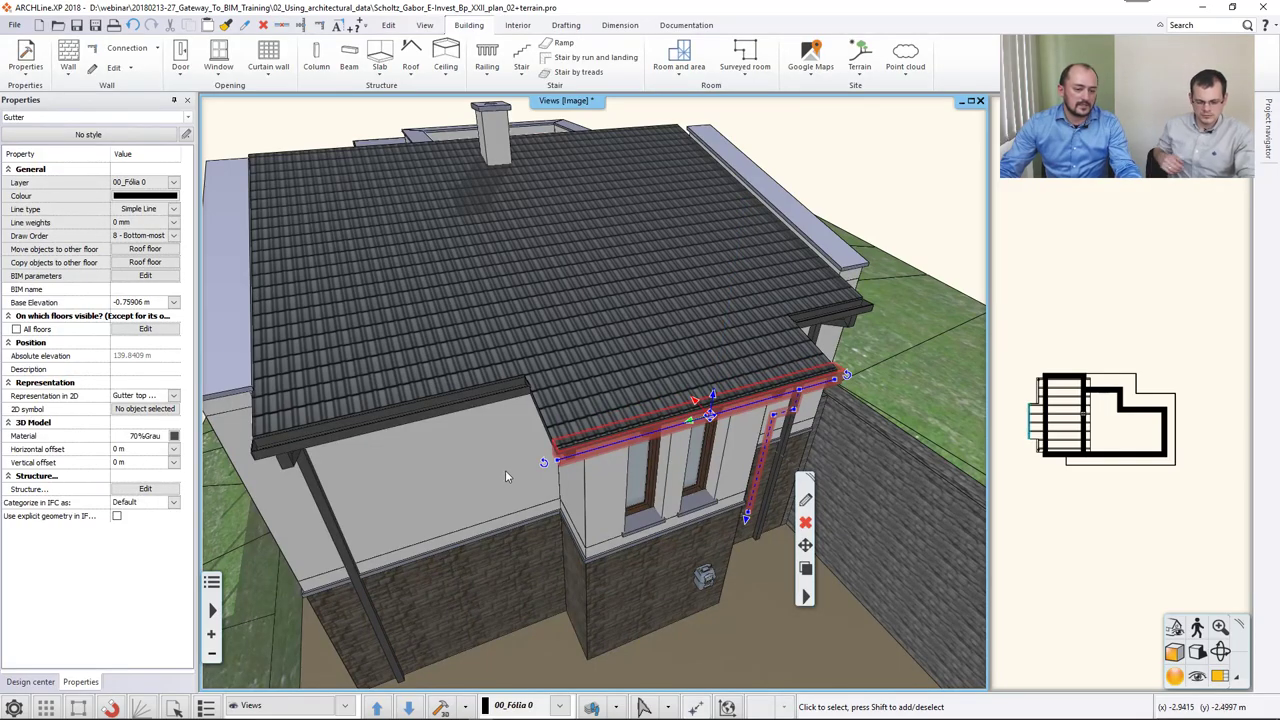
# Stretch the downspout's bottom end down to ground level.
pyautogui.moveTo(663, 517); pyautogui.dragTo(572, 452, button='middle')
pyautogui.scroll(5, 665, 492)
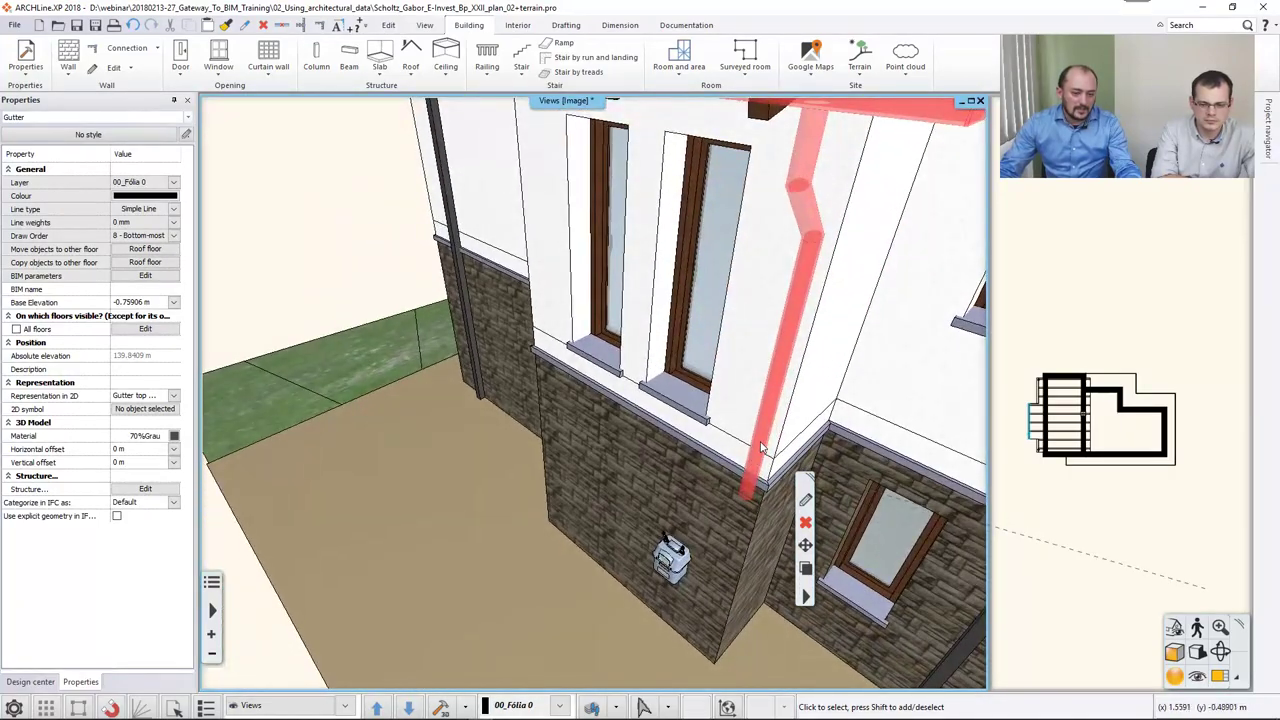
pyautogui.press('Escape')
pyautogui.click(748, 502)
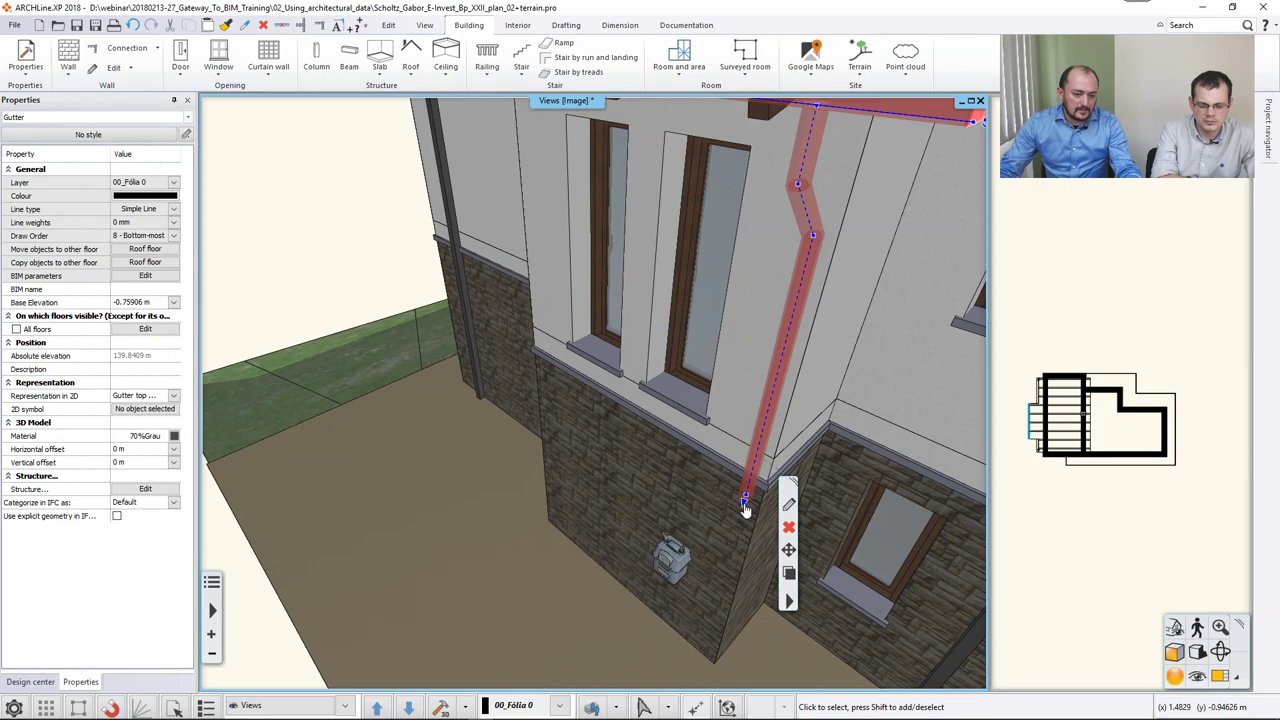
pyautogui.click(745, 500)
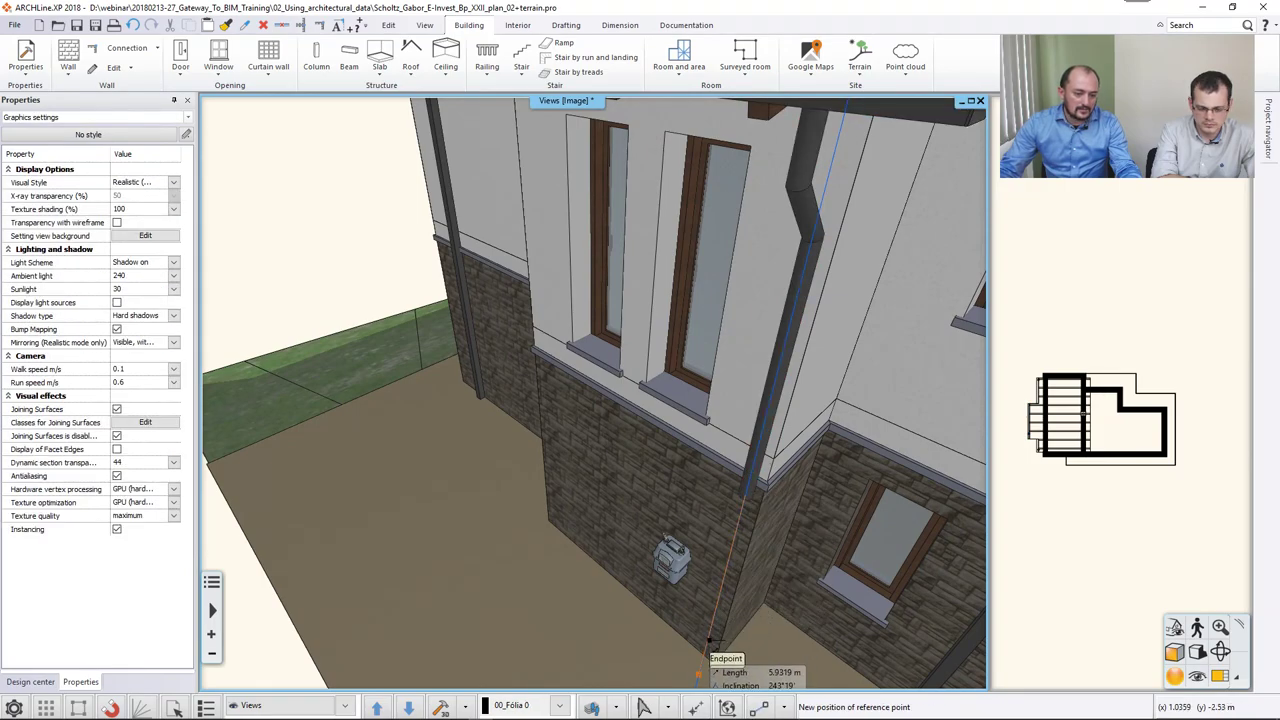
pyautogui.click(706, 640)
# Set the downspout's end on the ground and orbit around the stone facade to inspect it.
pyautogui.click(659, 631)
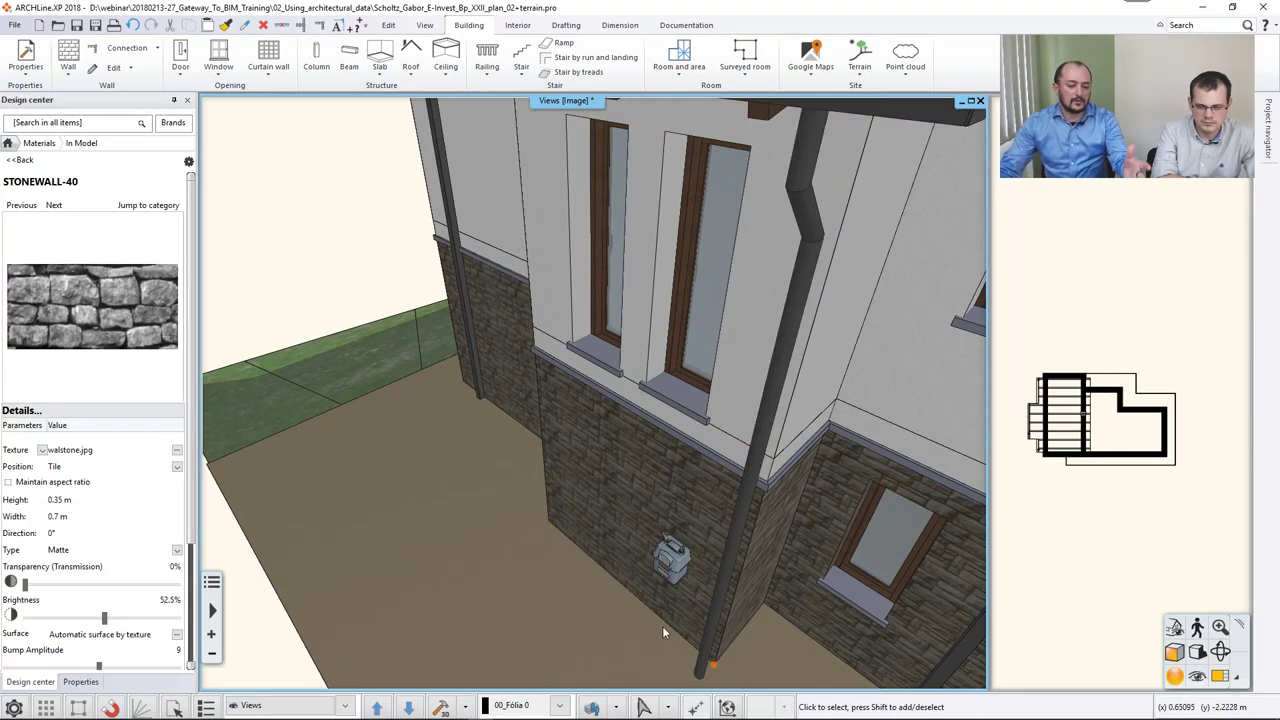
pyautogui.moveTo(619, 578)
pyautogui.mouseDown(button='middle')
pyautogui.moveTo(771, 544)
pyautogui.moveTo(708, 548)
pyautogui.mouseUp(button='middle')
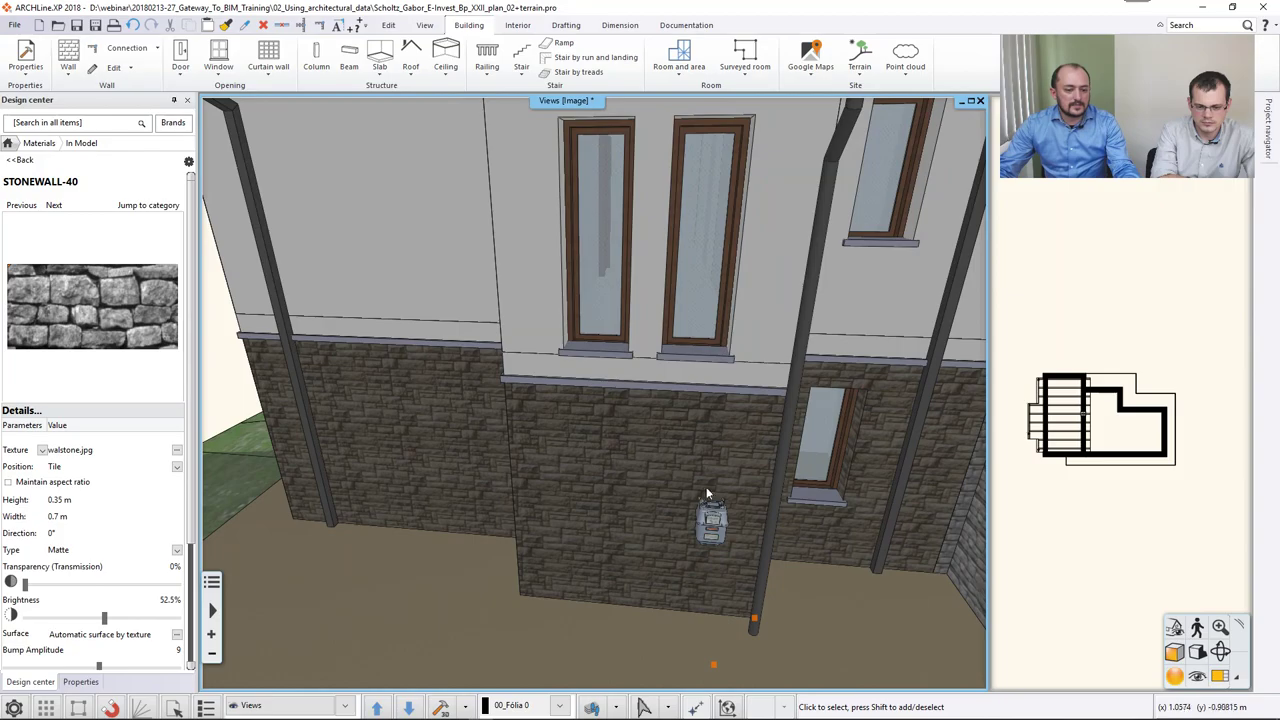
pyautogui.moveTo(711, 516); pyautogui.dragTo(601, 508, button='middle')
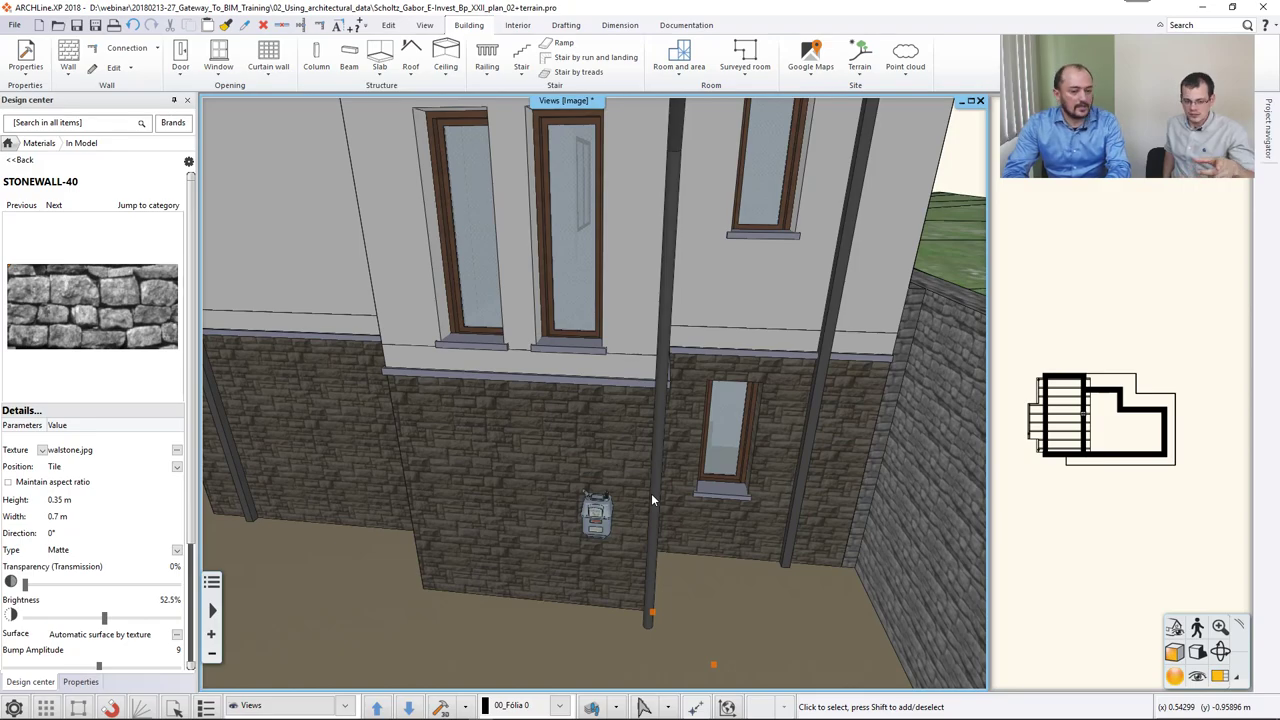
# Swap the Ground floor plan into the main drawing window.
pyautogui.scroll(3, 603, 577)
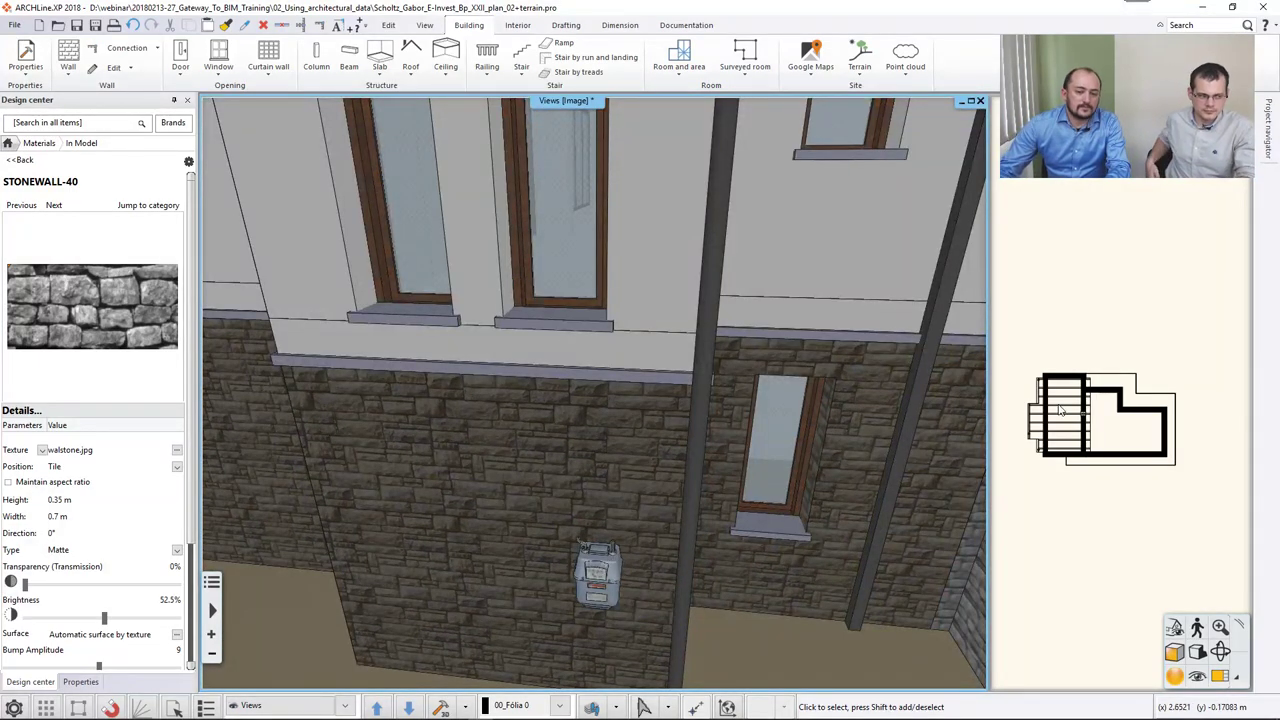
pyautogui.click(1143, 380)
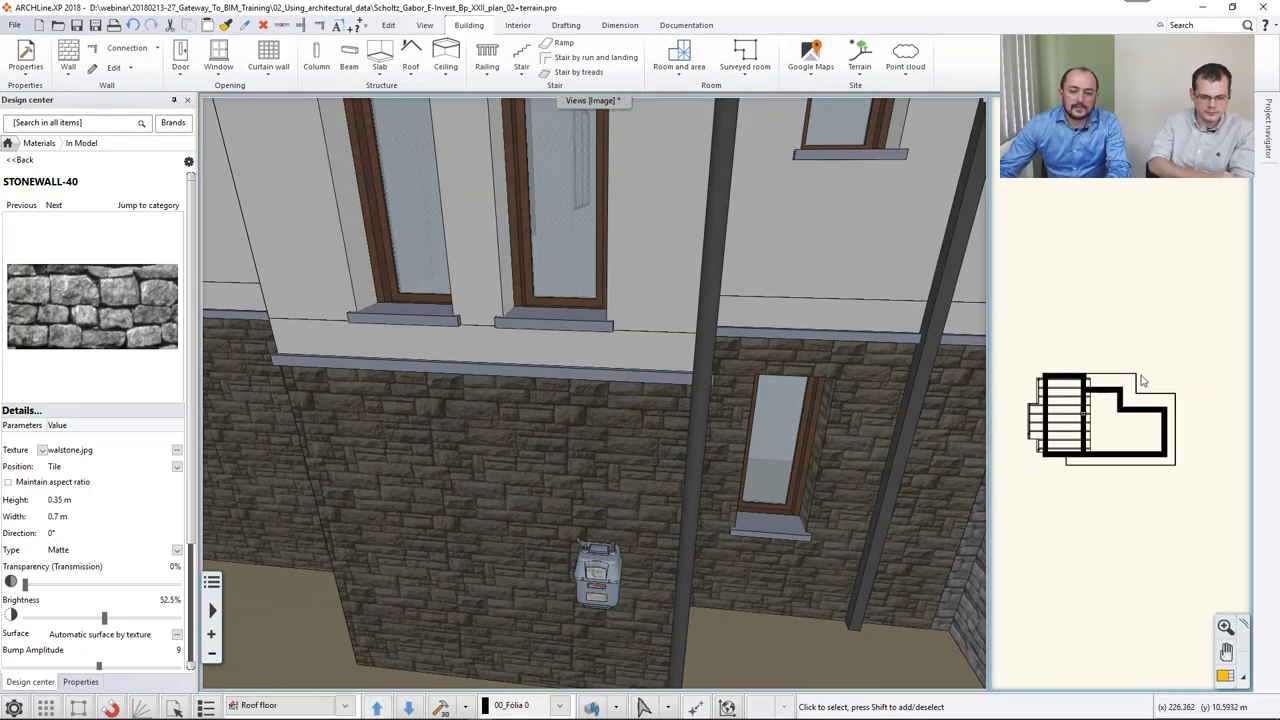
pyautogui.click(1225, 677)
# Show the ground floor zoomed on the gas meter by the stair wall, with Interior Sweep options listed.
pyautogui.press('pagedown')
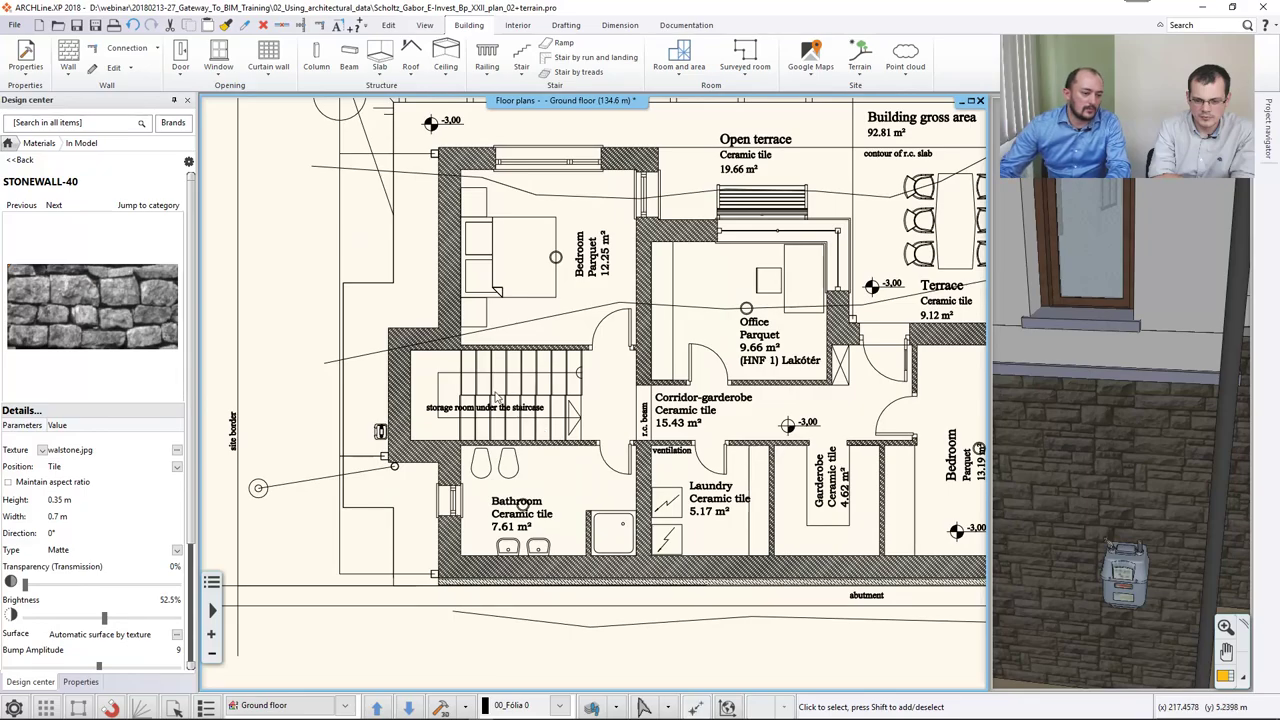
pyautogui.scroll(1, 397, 441)
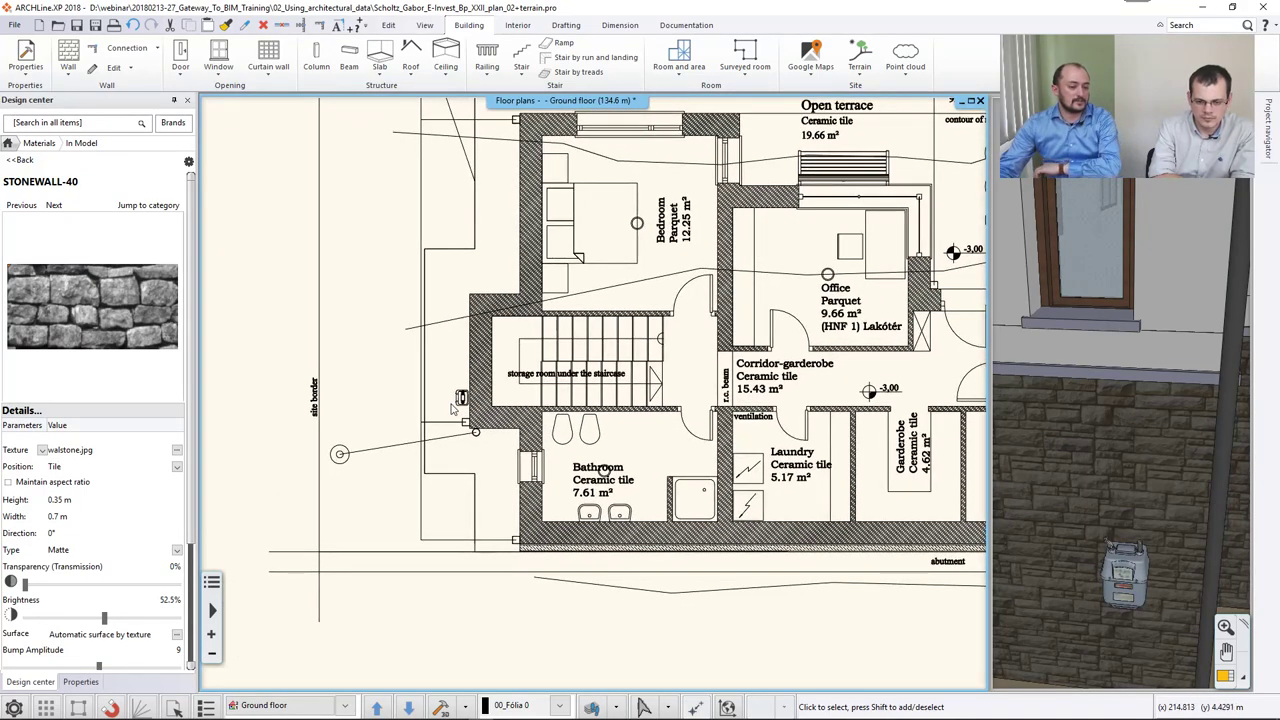
pyautogui.scroll(2, 455, 412)
pyautogui.scroll(2, 455, 412)
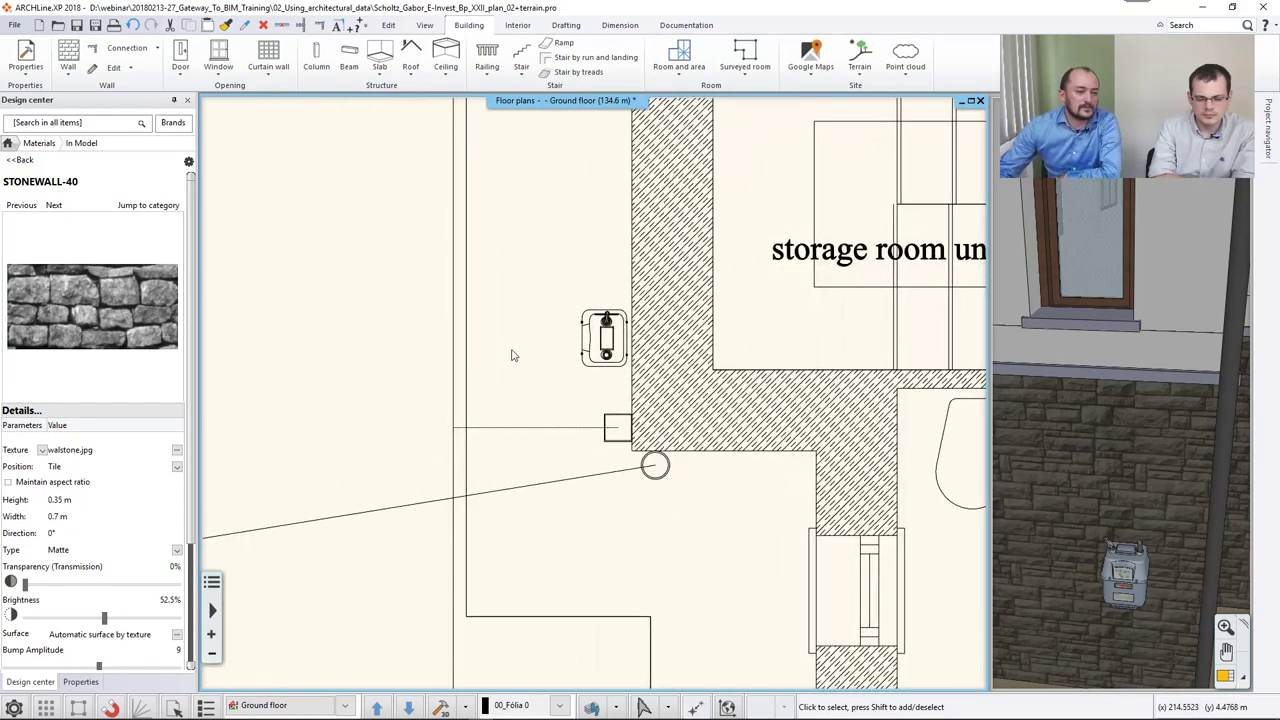
pyautogui.moveTo(511, 354); pyautogui.dragTo(440, 349, button='middle')
pyautogui.click(517, 25)
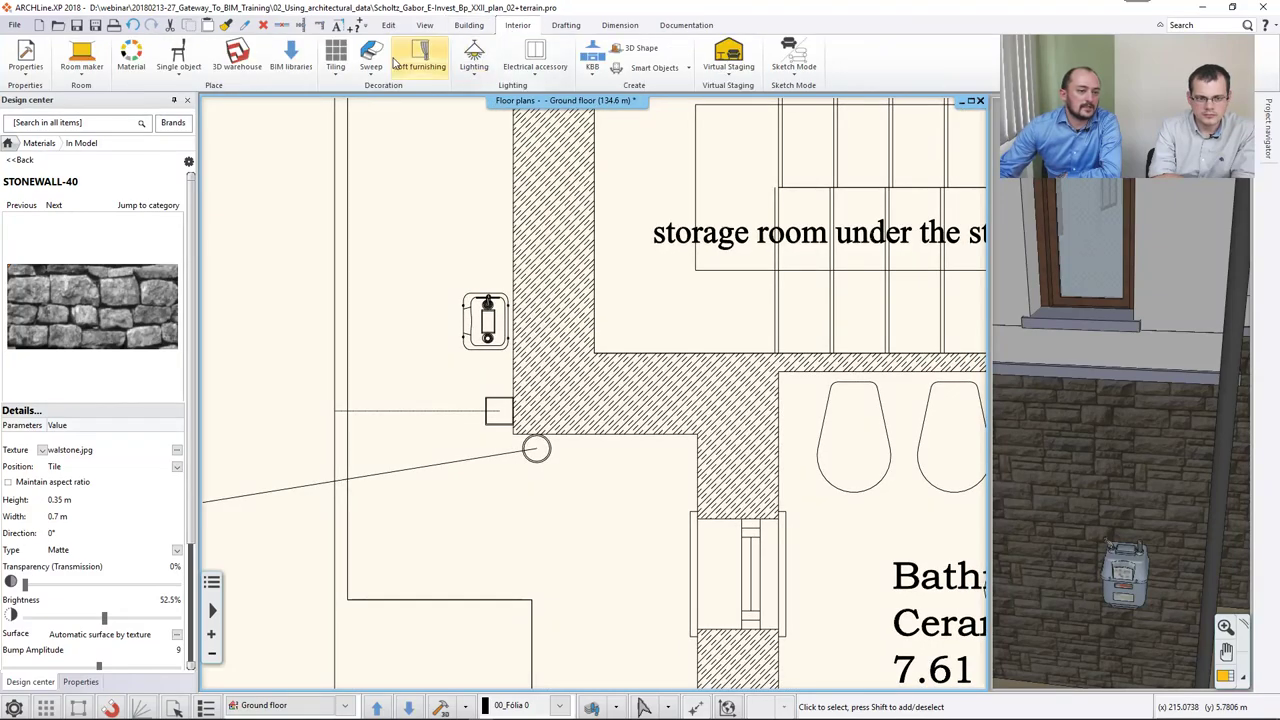
pyautogui.click(371, 66)
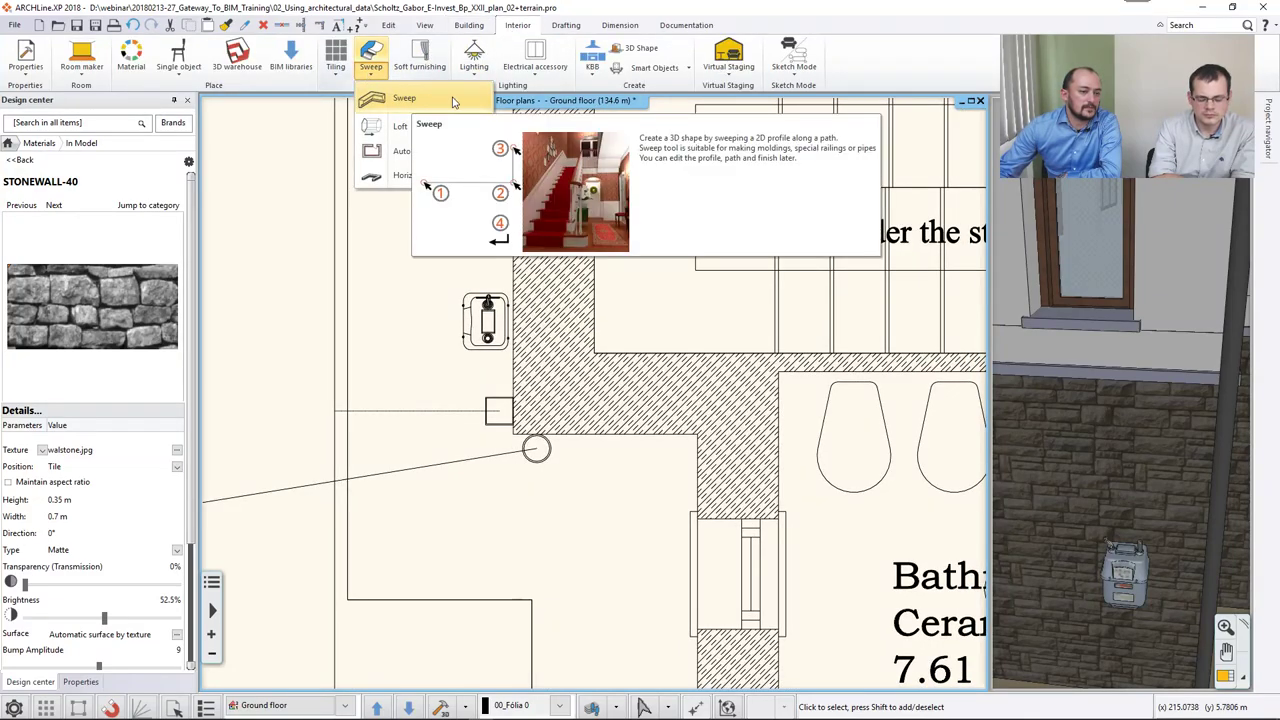
# Start a sweep path at the meter's outlet with a 2.6 m vertical rise to the wall edge.
pyautogui.click(404, 98)
pyautogui.scroll(4, 480, 331)
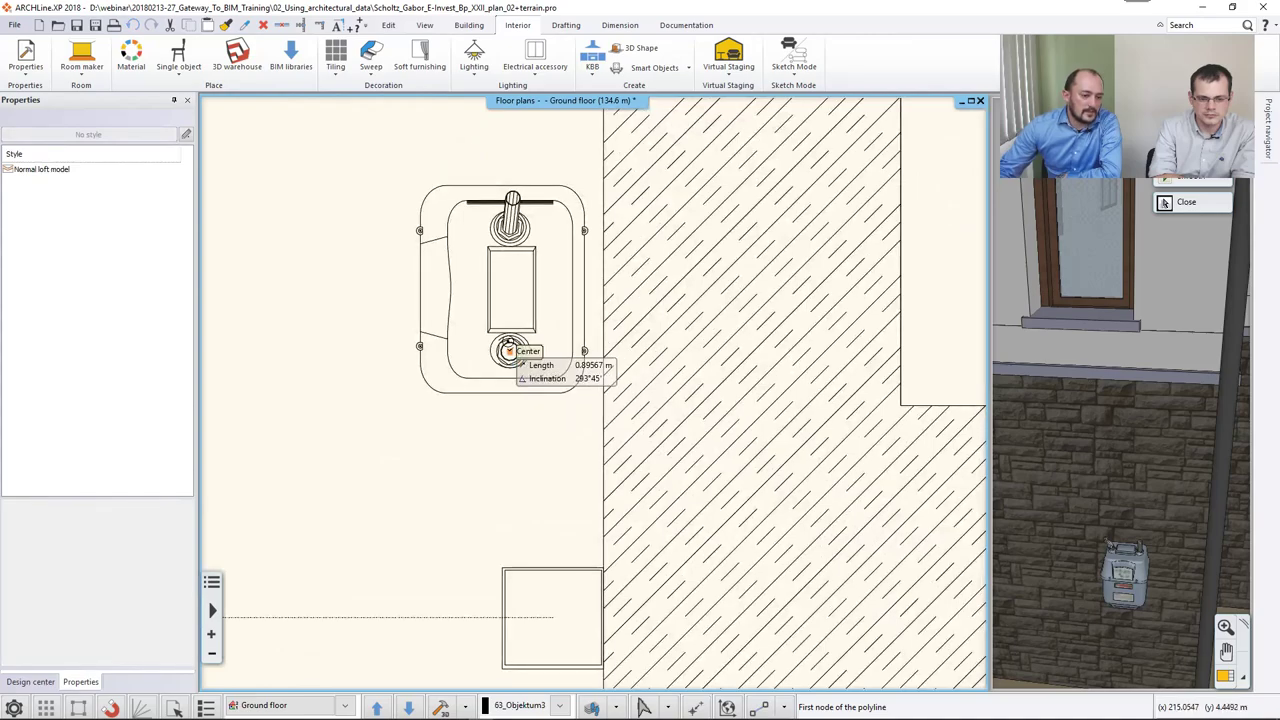
pyautogui.click(509, 350)
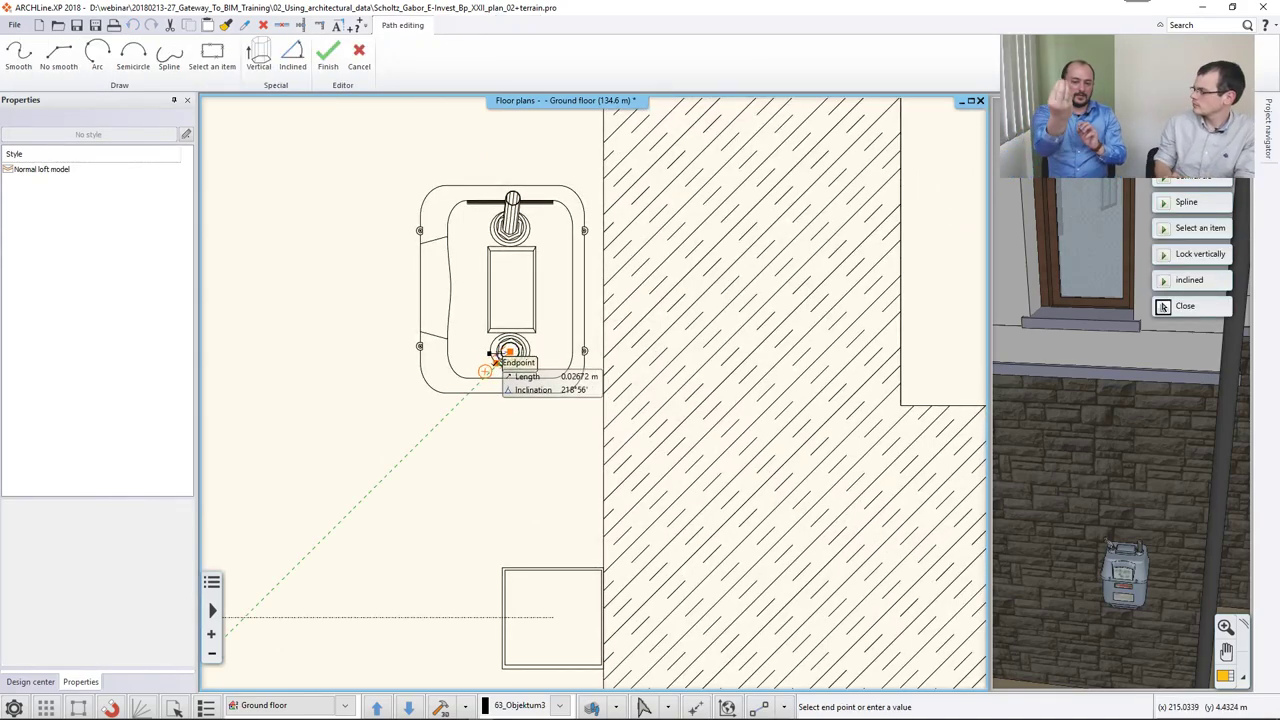
pyautogui.click(259, 60)
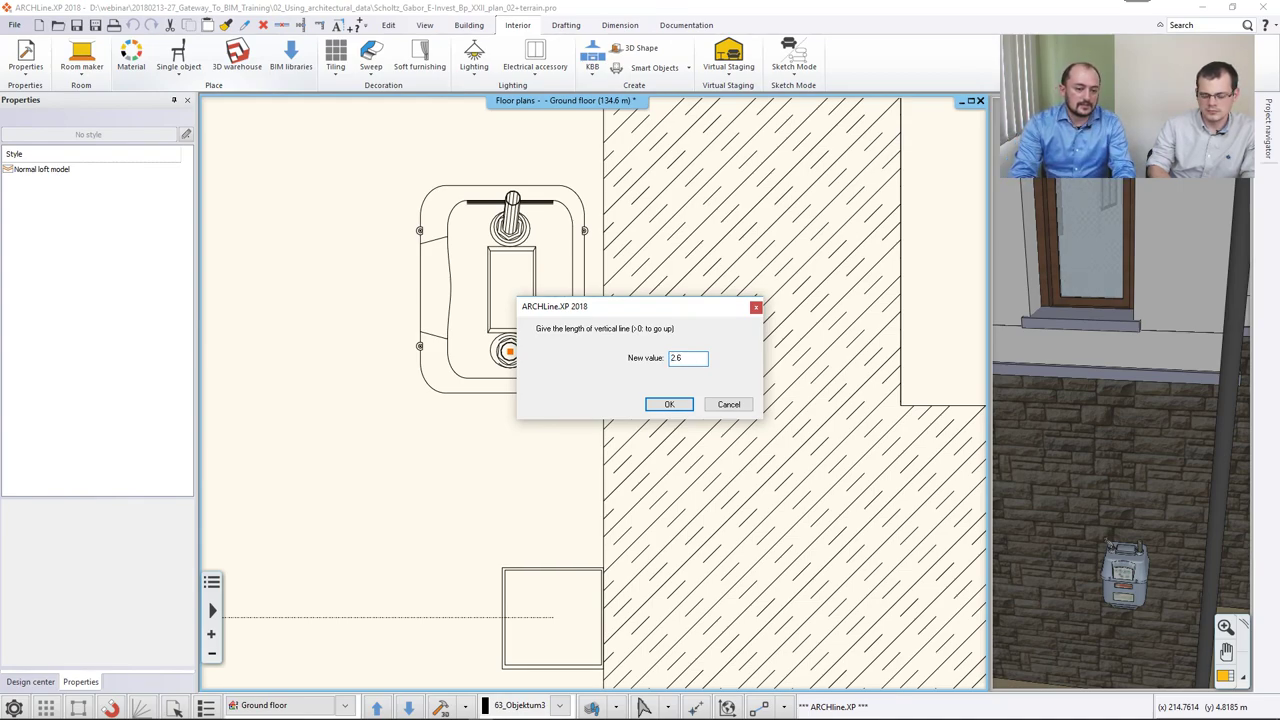
pyautogui.write('2.6')
pyautogui.press('Return')
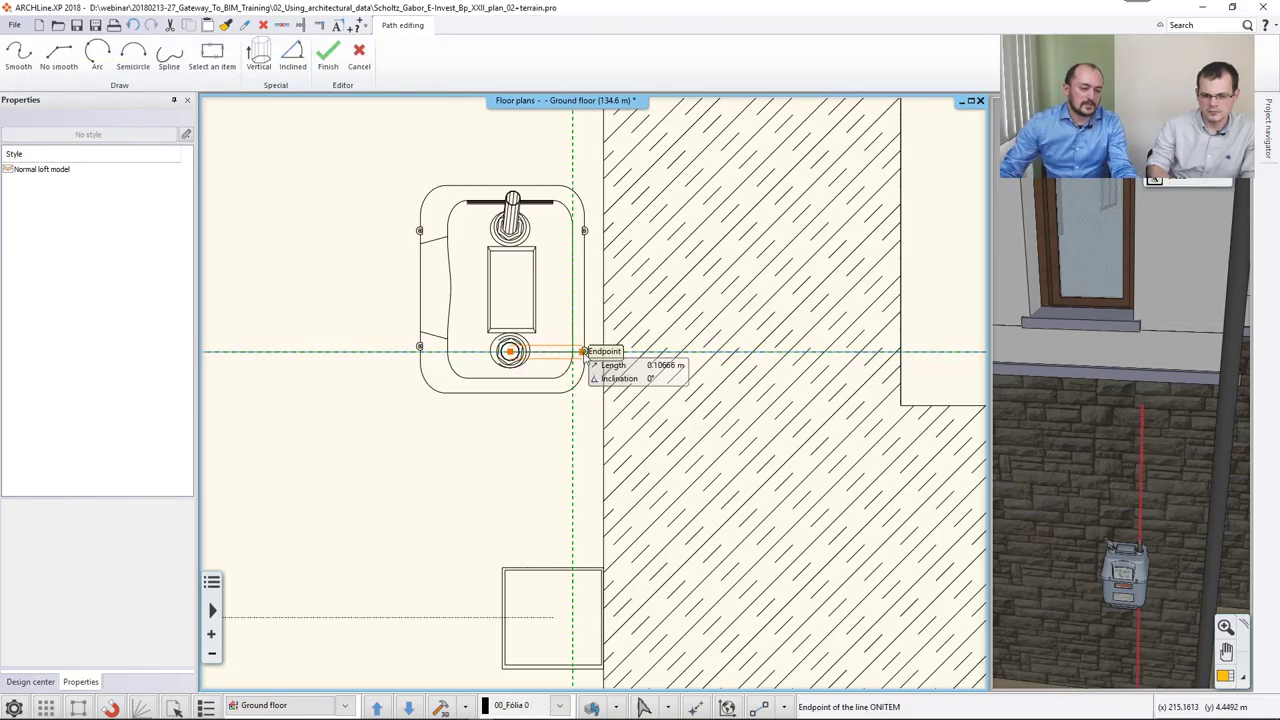
pyautogui.click(578, 350)
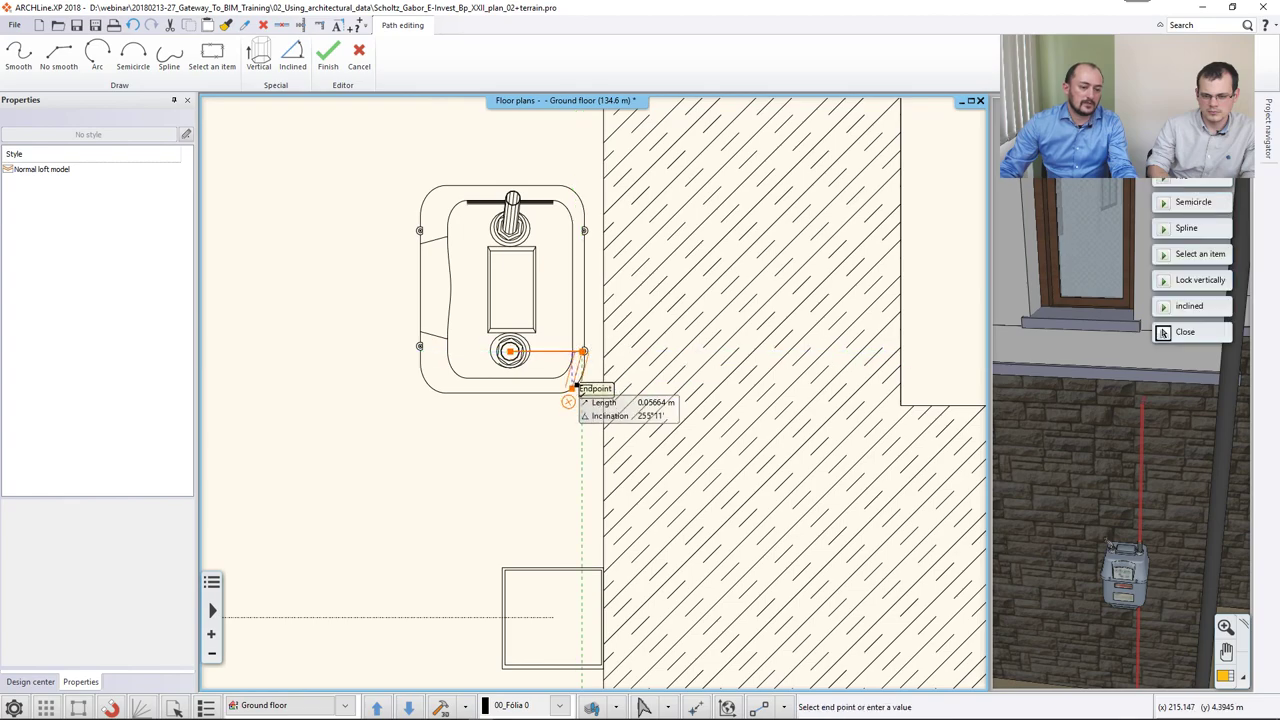
# Continue the pipe path with curved segments around the wall corner.
pyautogui.scroll(3, 580, 355)
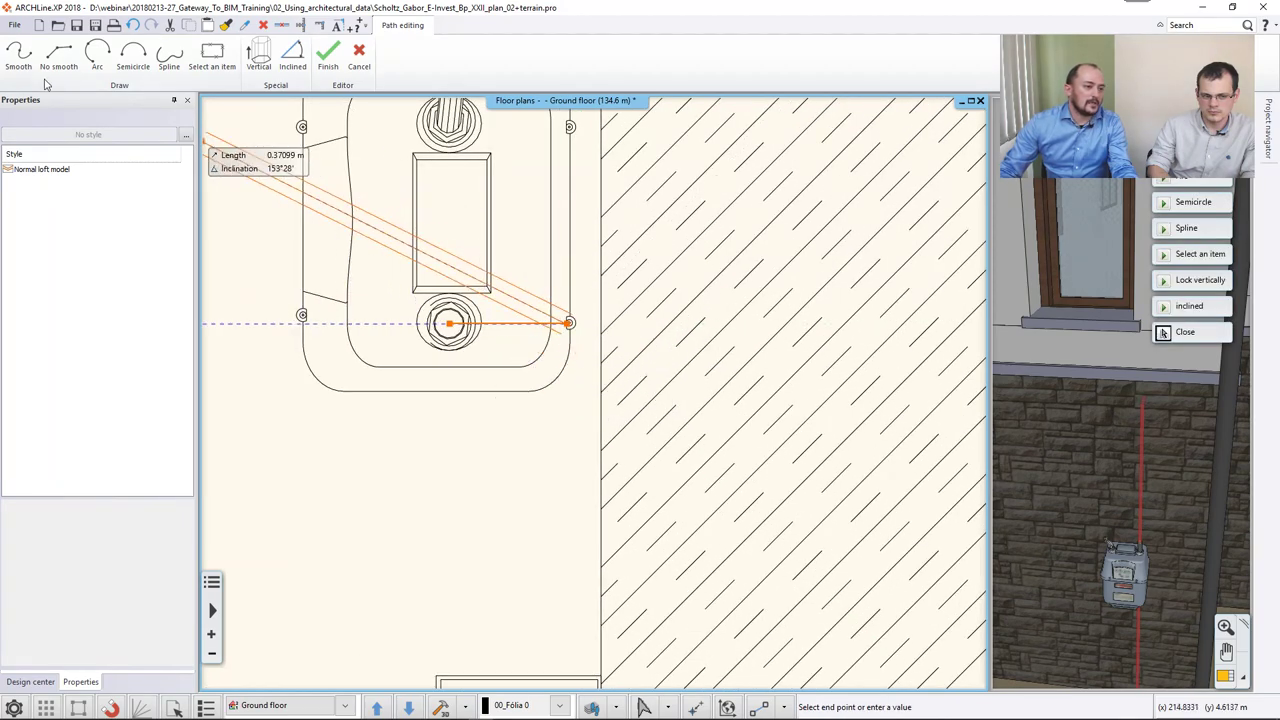
pyautogui.click(18, 55)
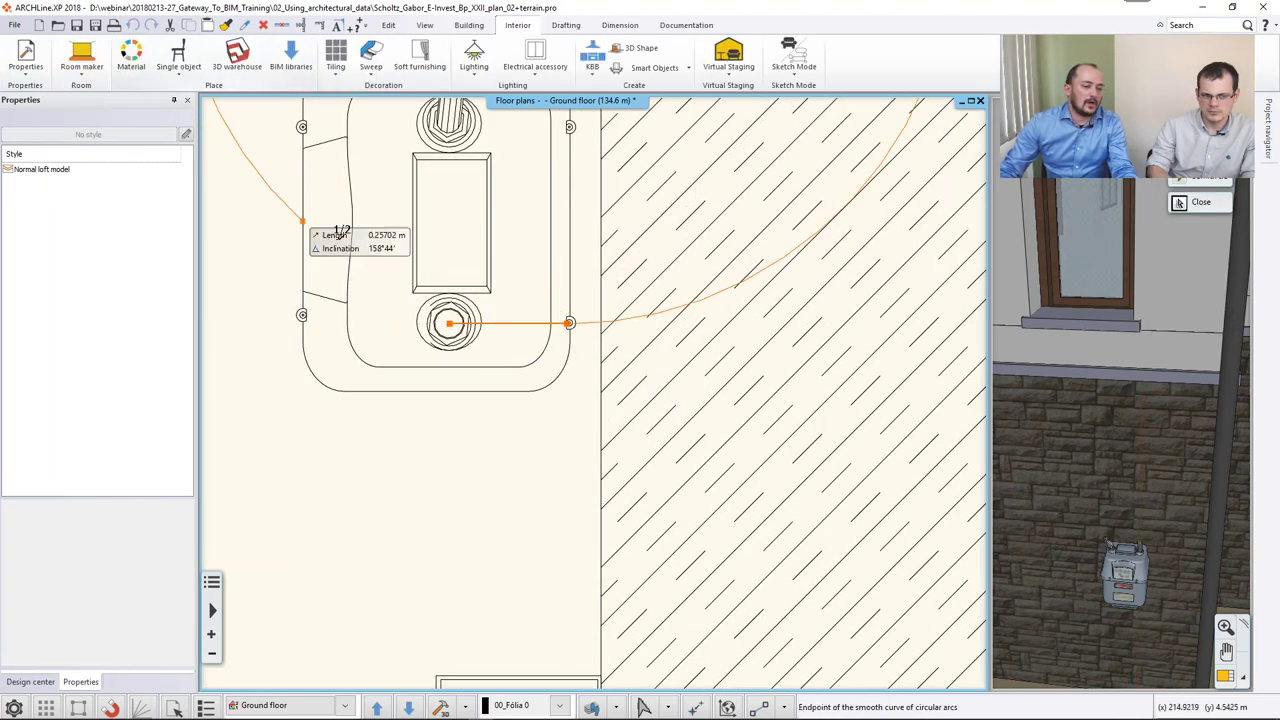
pyautogui.scroll(2, 571, 334)
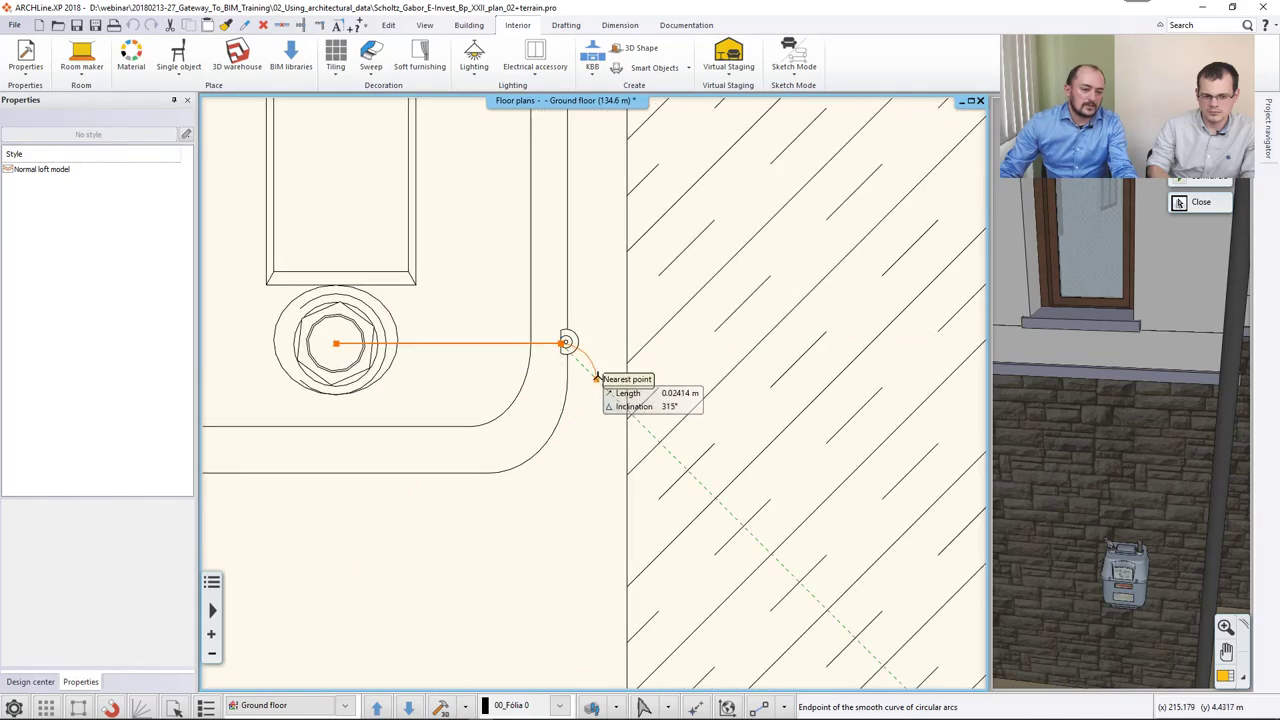
pyautogui.click(597, 378)
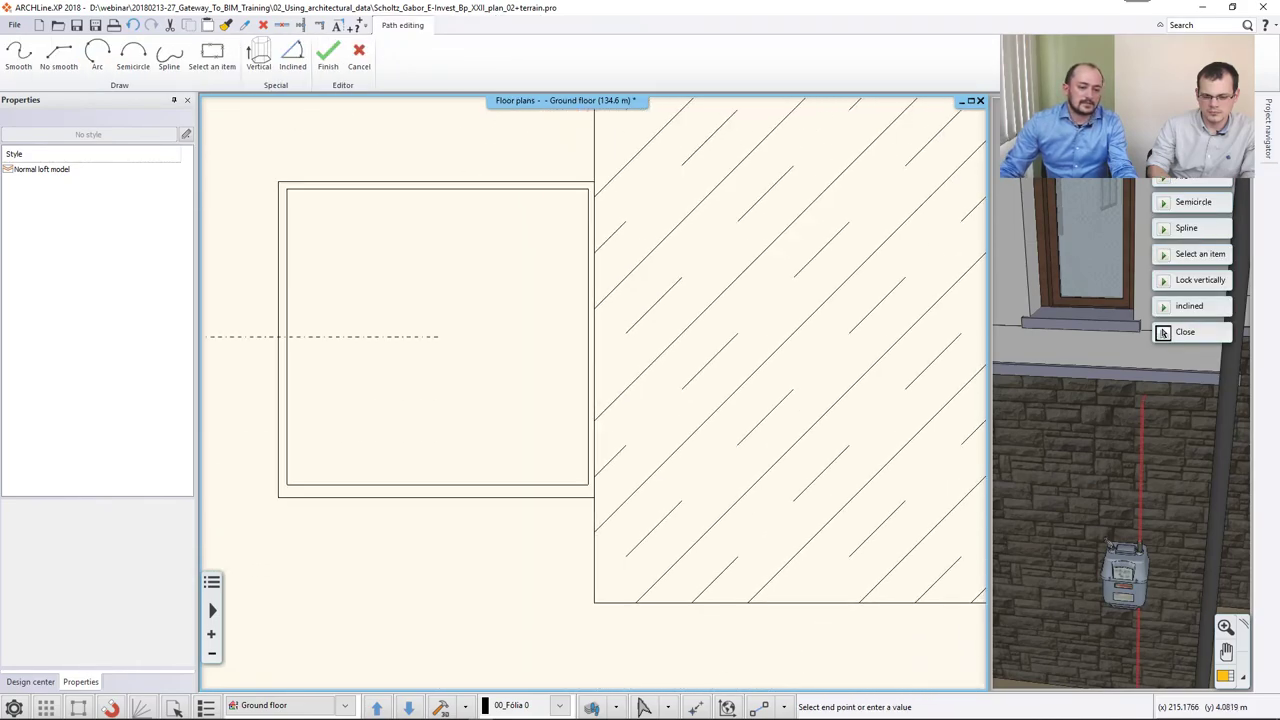
pyautogui.scroll(-2, 580, 323)
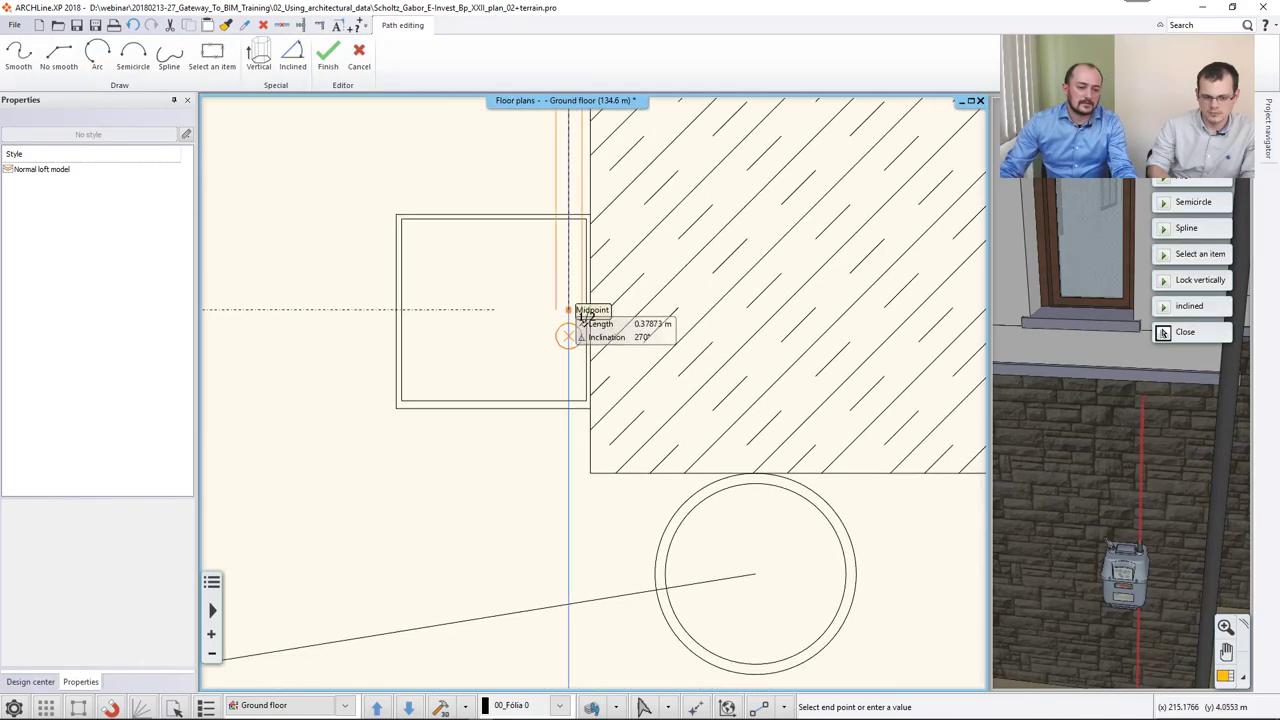
pyautogui.click(575, 474)
pyautogui.click(98, 58)
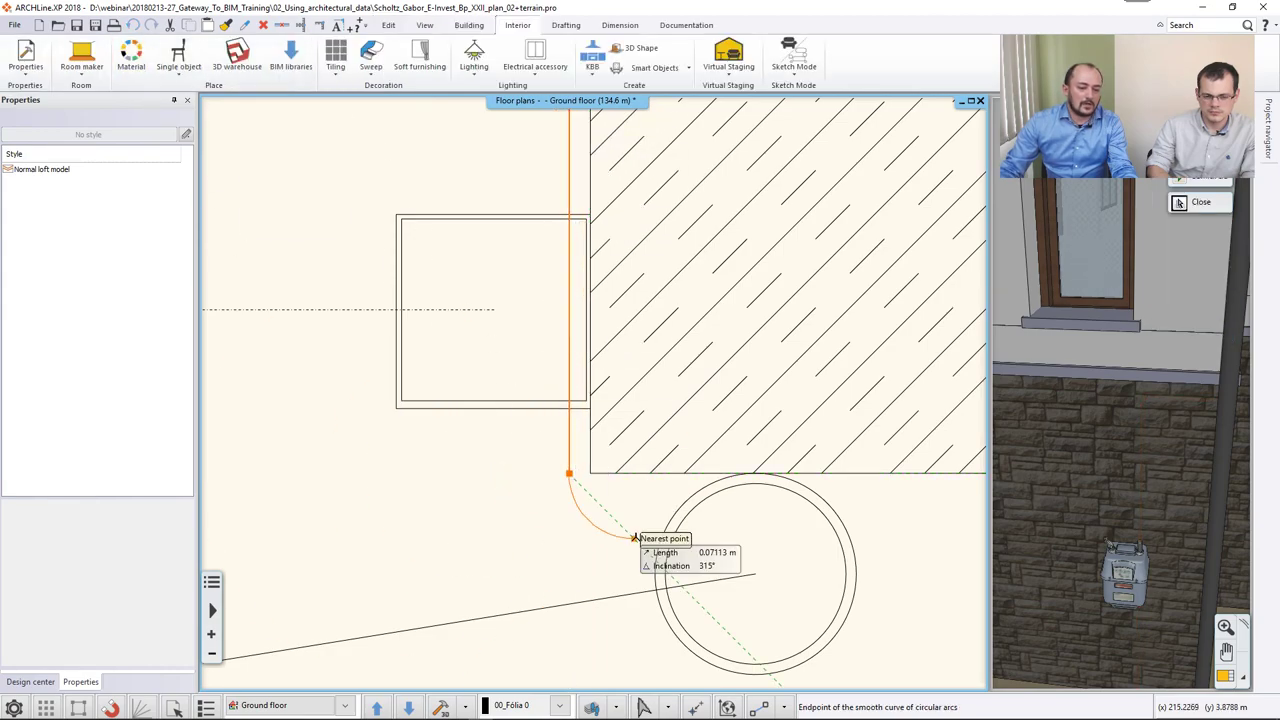
pyautogui.click(604, 508)
# Run the path along the wall down near the ground, finish it, and set the 0.02 m circular profile.
pyautogui.moveTo(833, 508); pyautogui.dragTo(330, 465, button='middle')
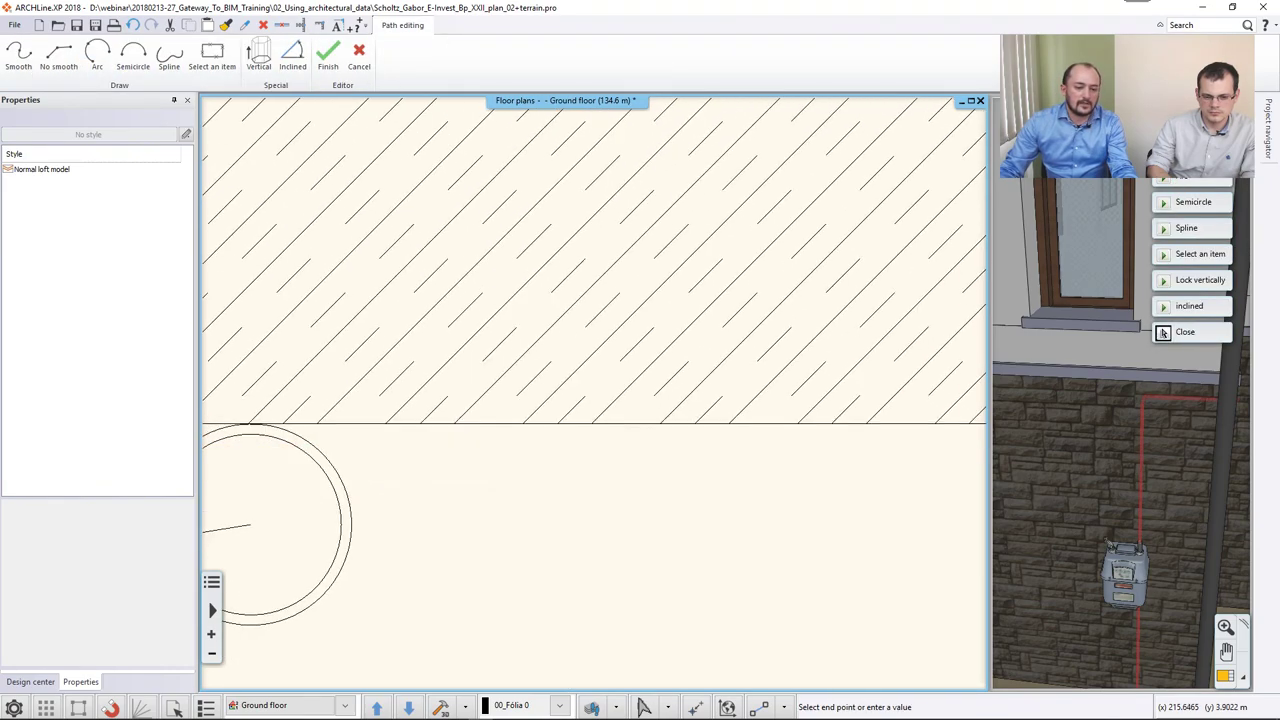
pyautogui.scroll(-3, 589, 526)
pyautogui.click(740, 441)
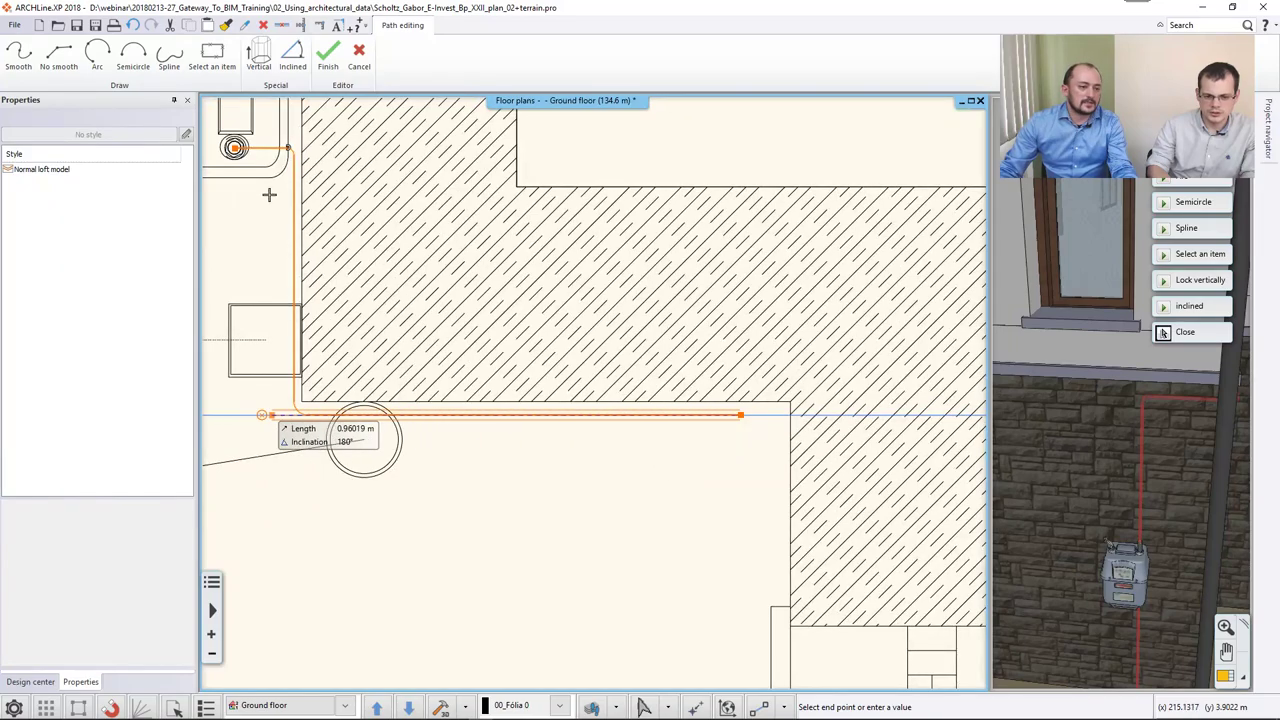
pyautogui.click(98, 58)
pyautogui.click(769, 442)
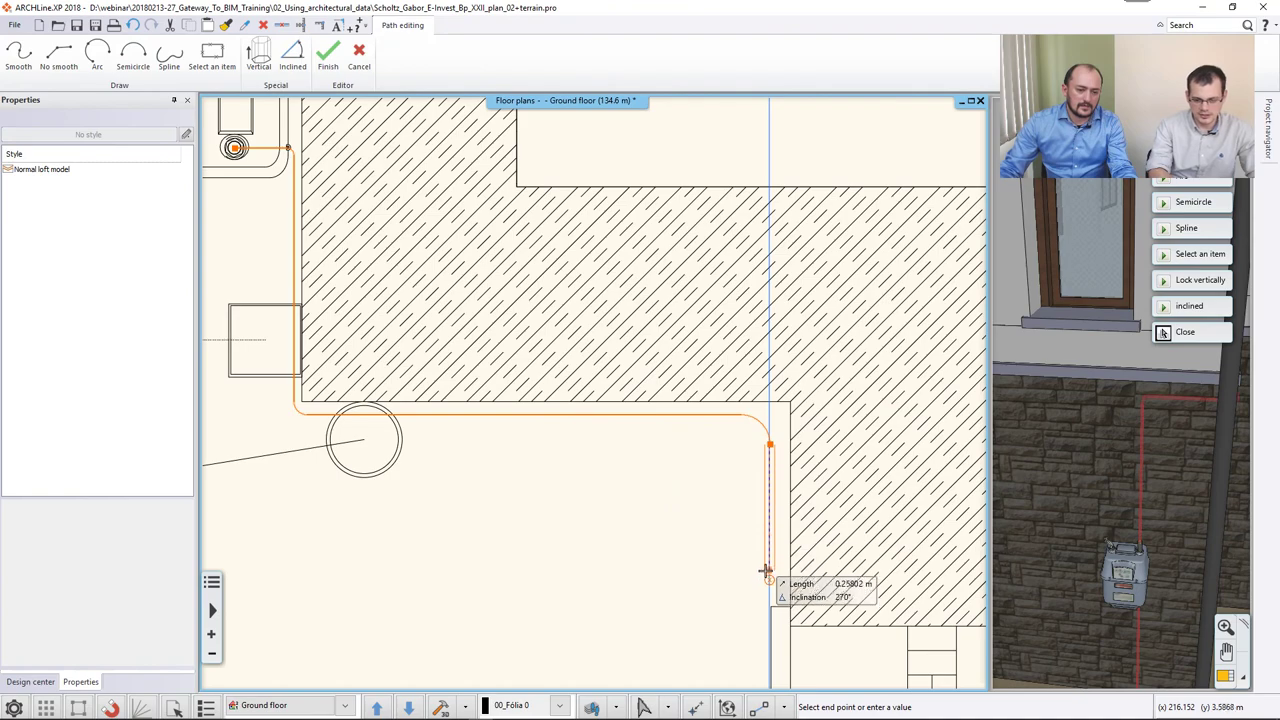
pyautogui.scroll(-3, 754, 544)
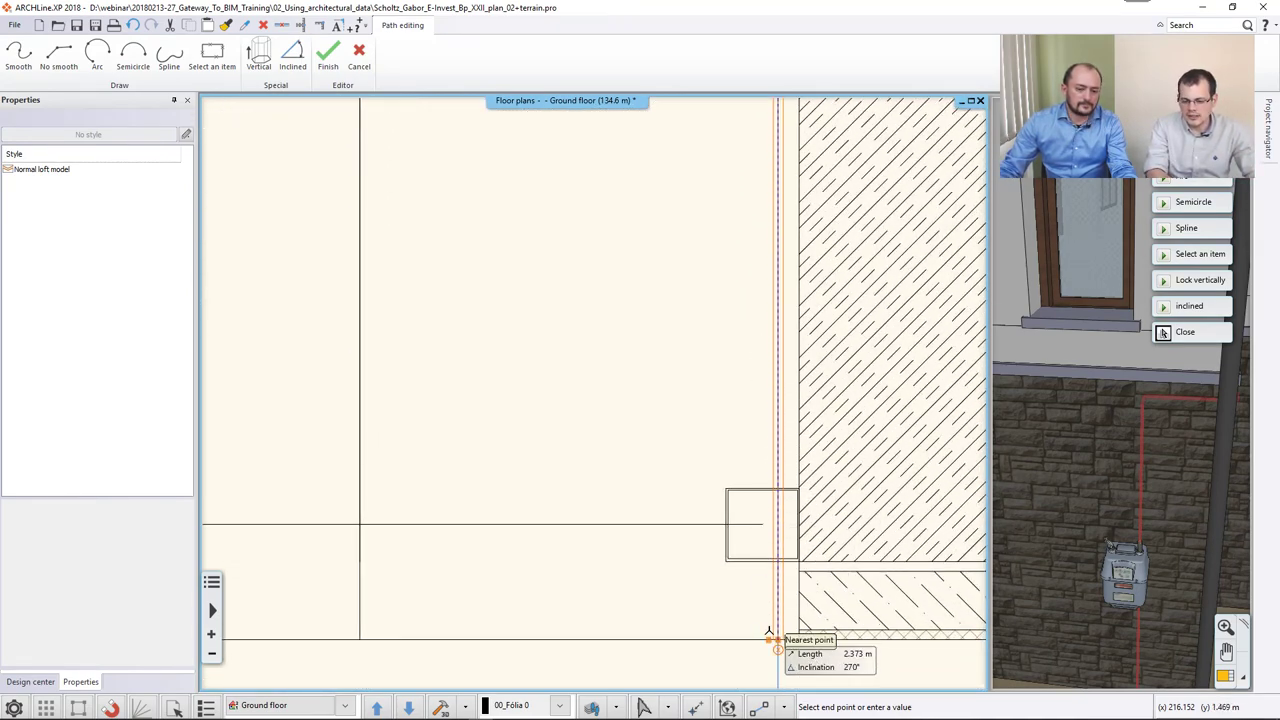
pyautogui.click(771, 634)
pyautogui.press('Return')
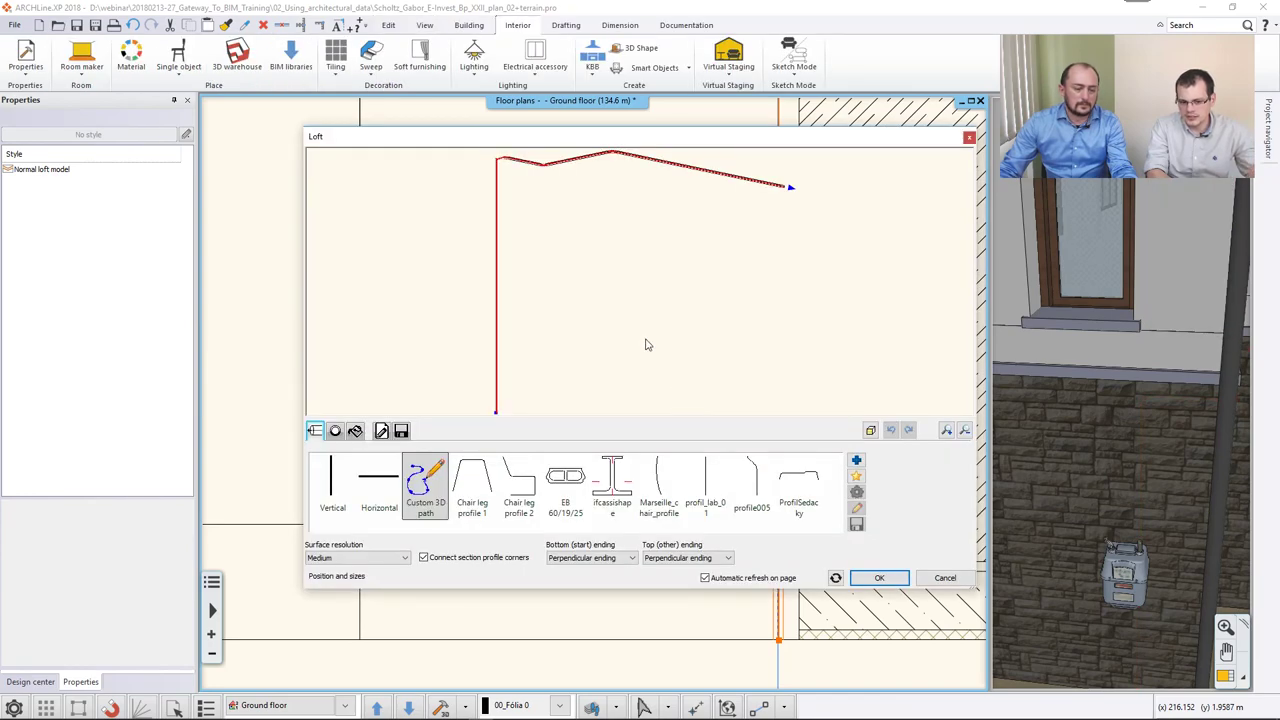
pyautogui.click(335, 430)
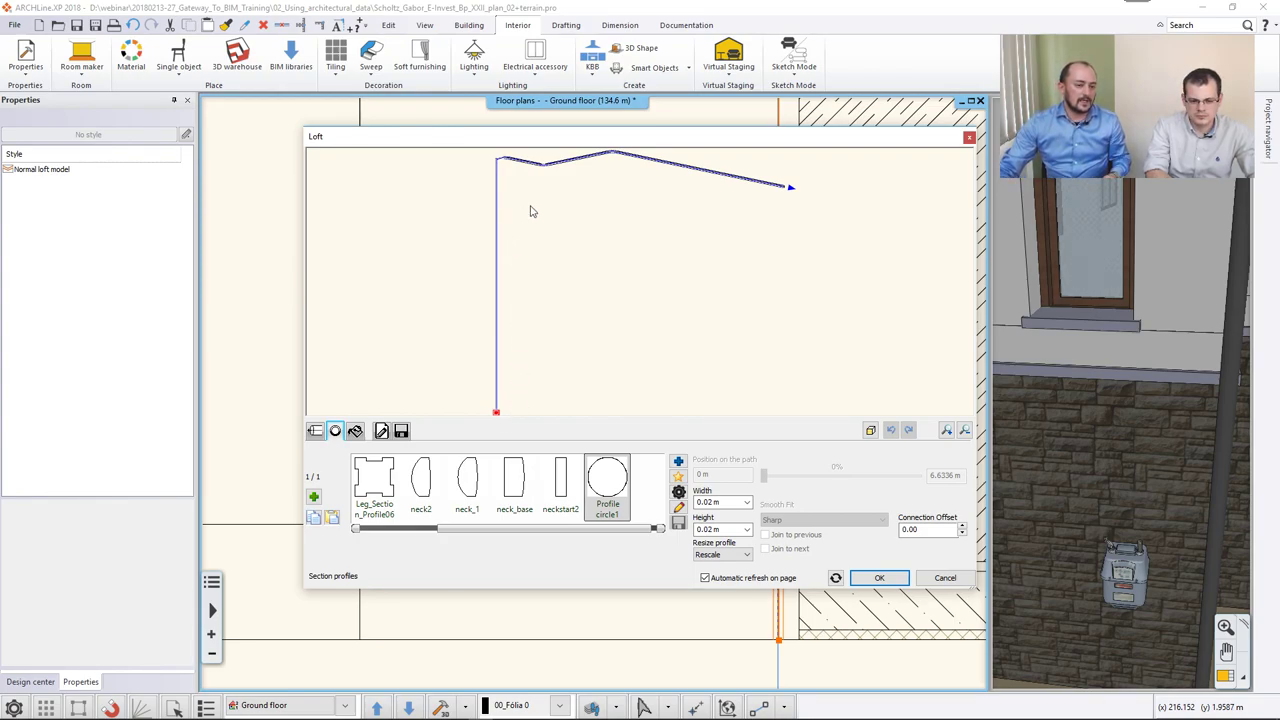
pyautogui.moveTo(531, 211); pyautogui.dragTo(843, 441)
# Create the gas pipe and change its length so it ends at the top of the meter.
pyautogui.click(901, 583)
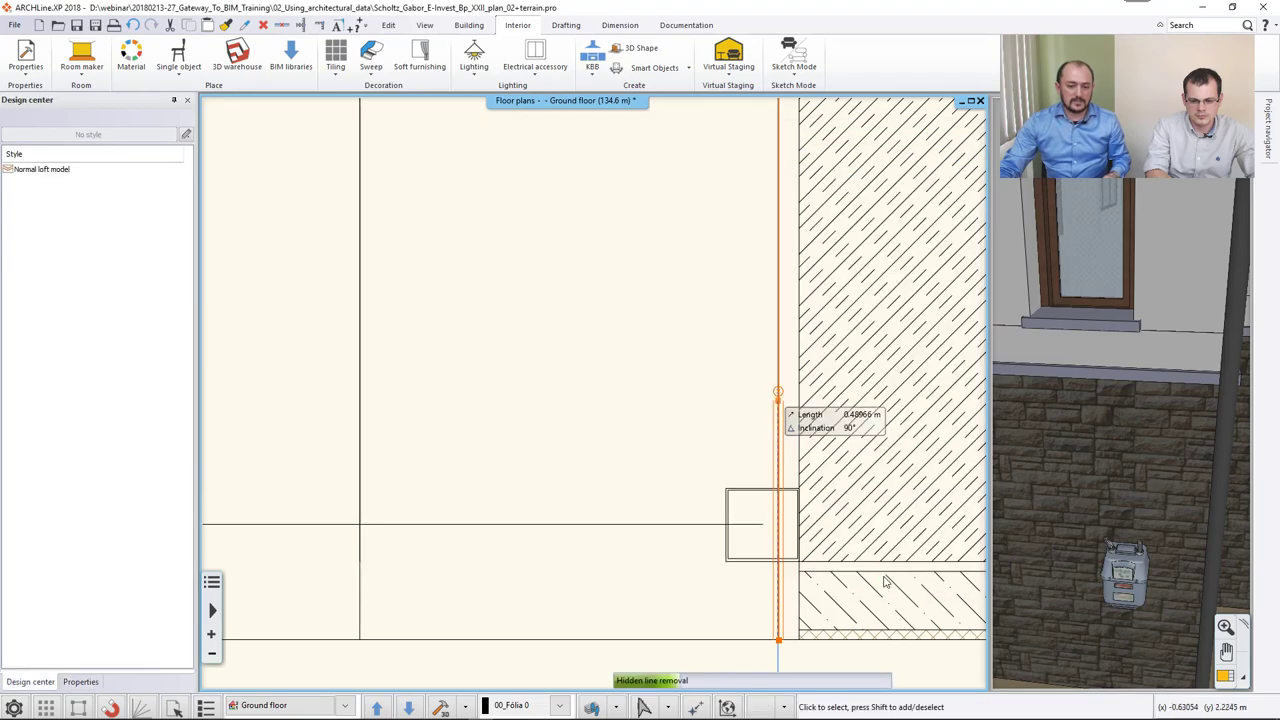
pyautogui.doubleClick(1149, 511)
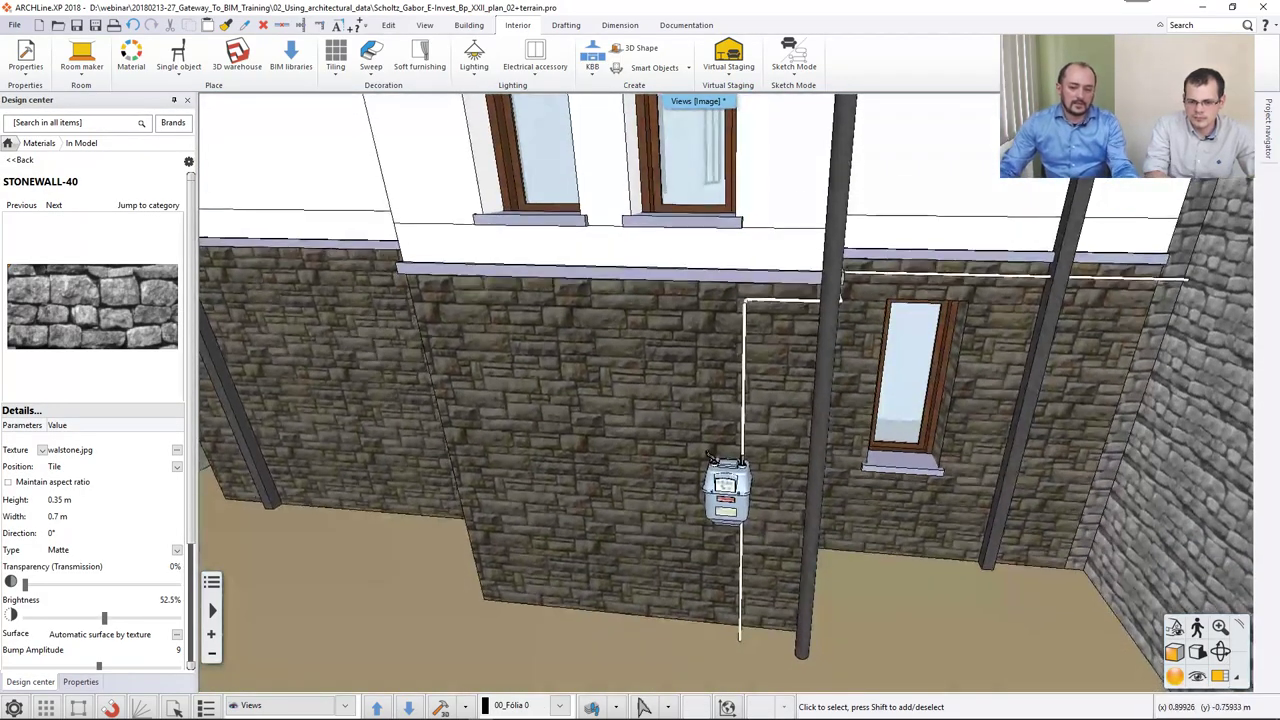
pyautogui.moveTo(830, 470); pyautogui.dragTo(798, 526, button='middle')
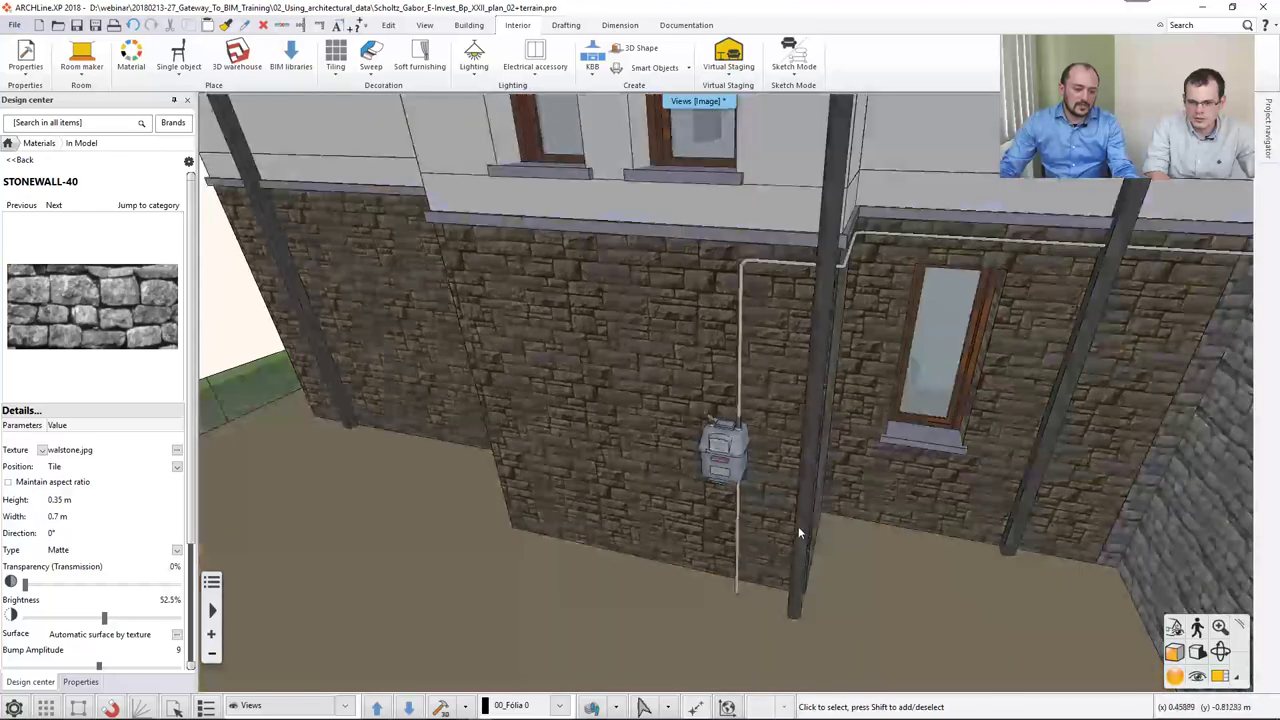
pyautogui.click(736, 568)
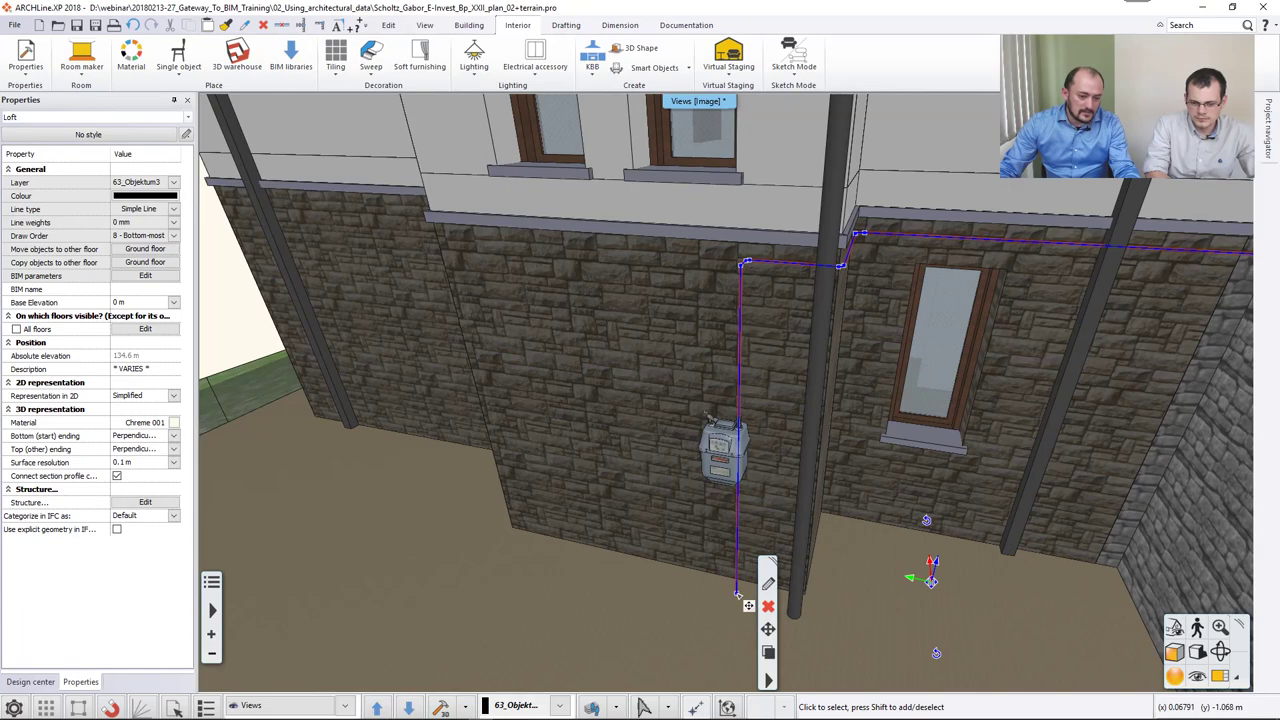
pyautogui.click(737, 593)
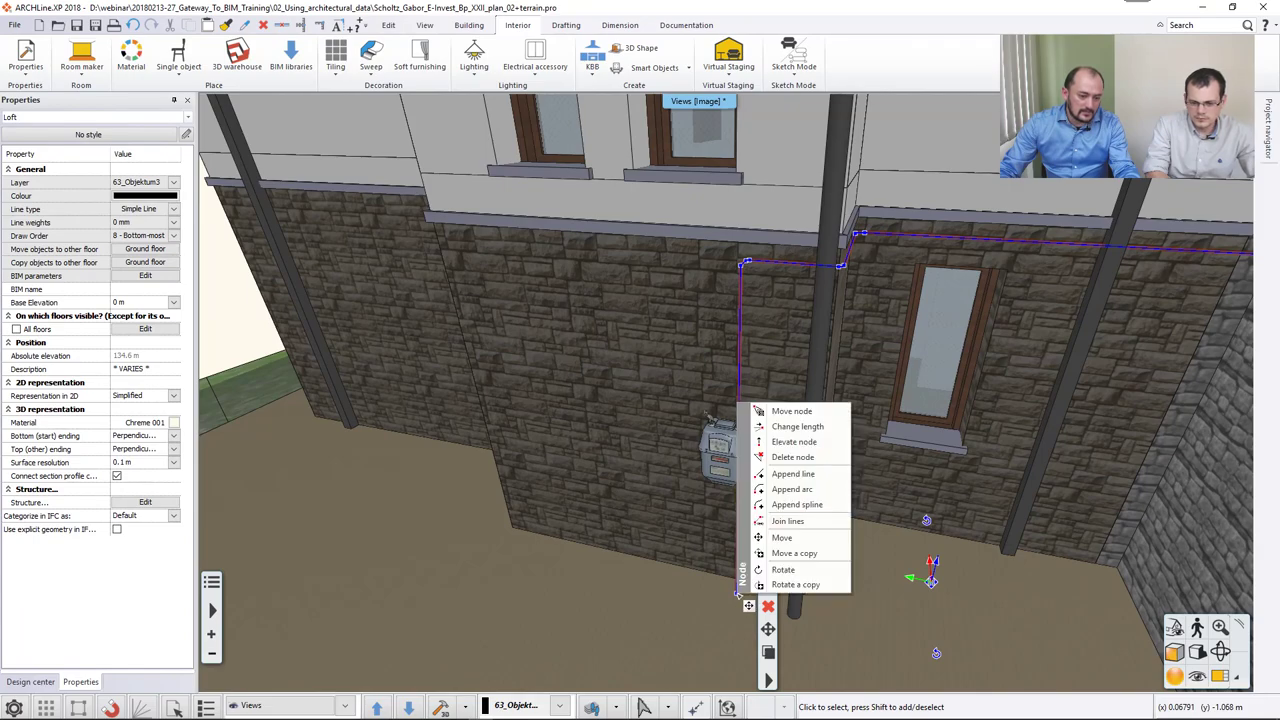
pyautogui.click(797, 427)
pyautogui.click(745, 488)
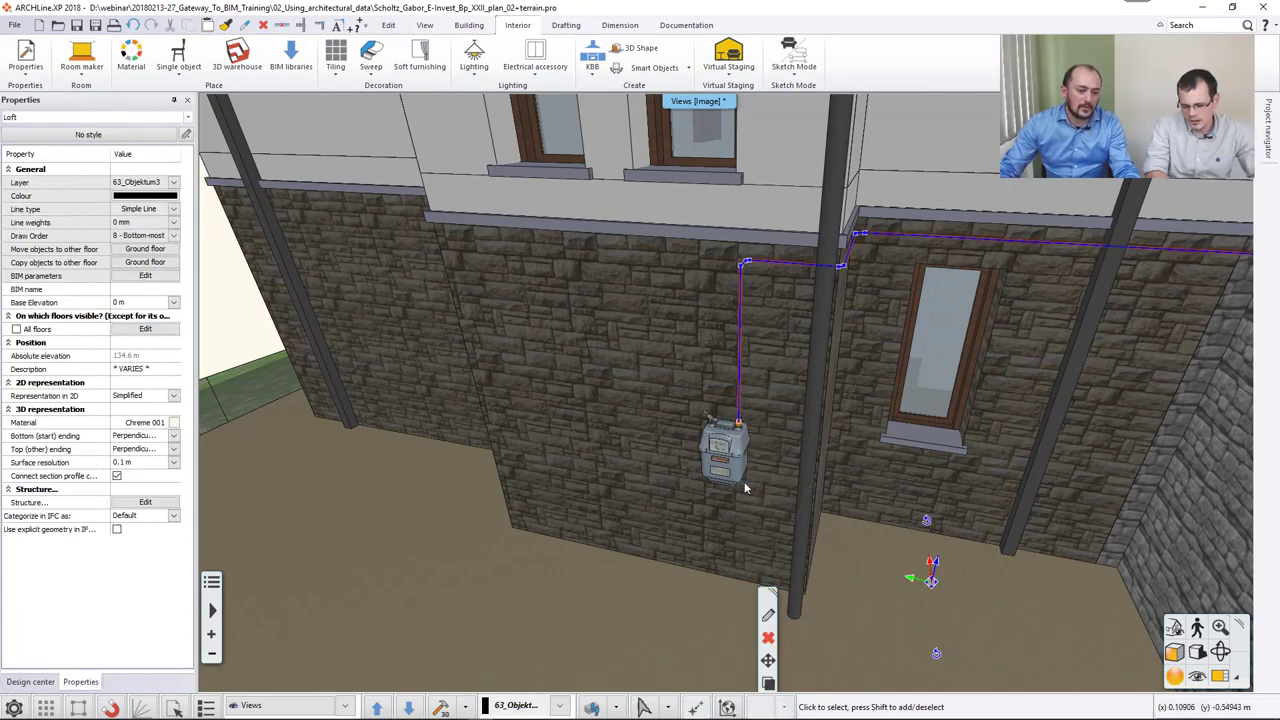
# Orbit toward the downspout and select it.
pyautogui.click(836, 430)
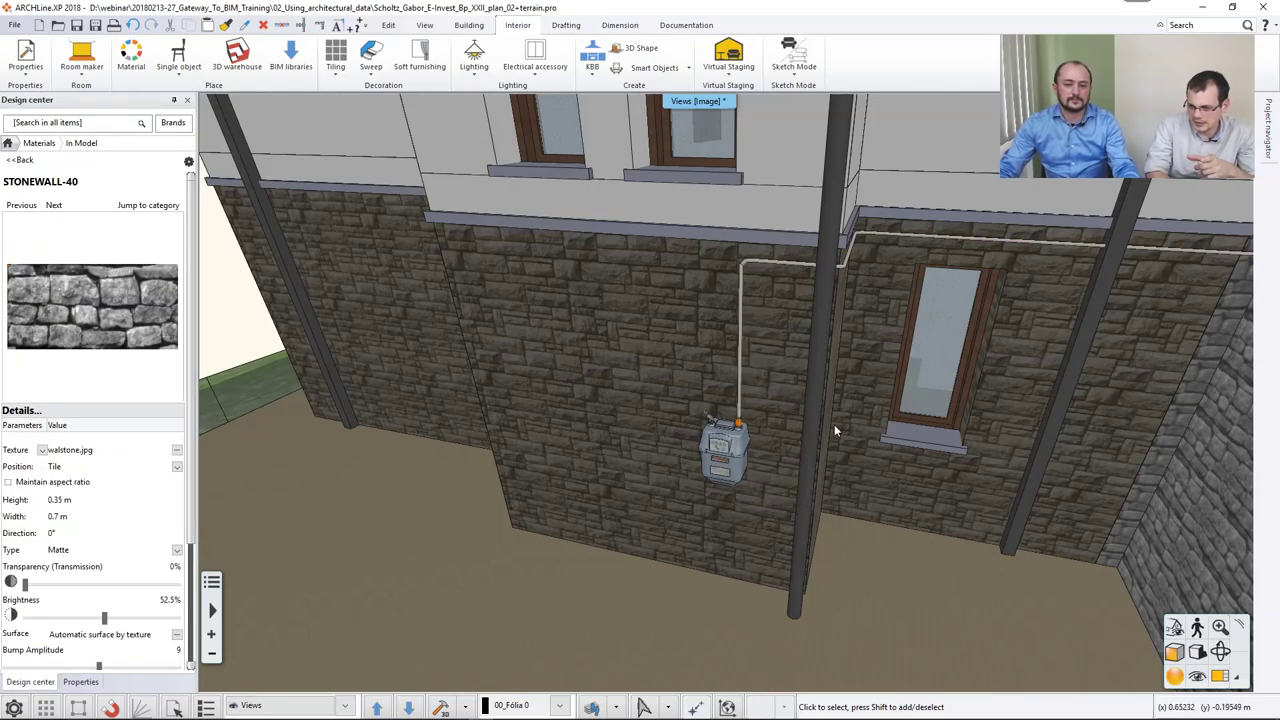
pyautogui.moveTo(834, 424); pyautogui.dragTo(914, 376, button='middle')
pyautogui.click(930, 265)
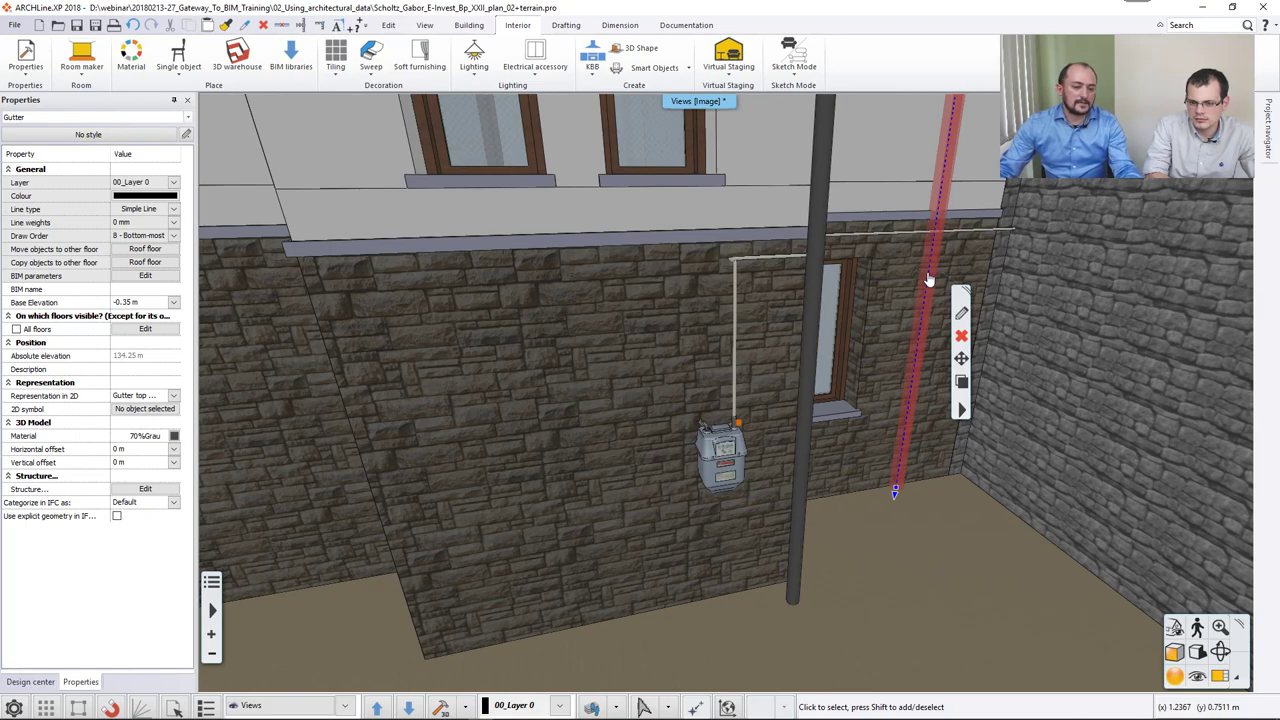
# Offset the downspout's path by 0.05 m toward the back-wall corner.
pyautogui.rightClick(928, 279)
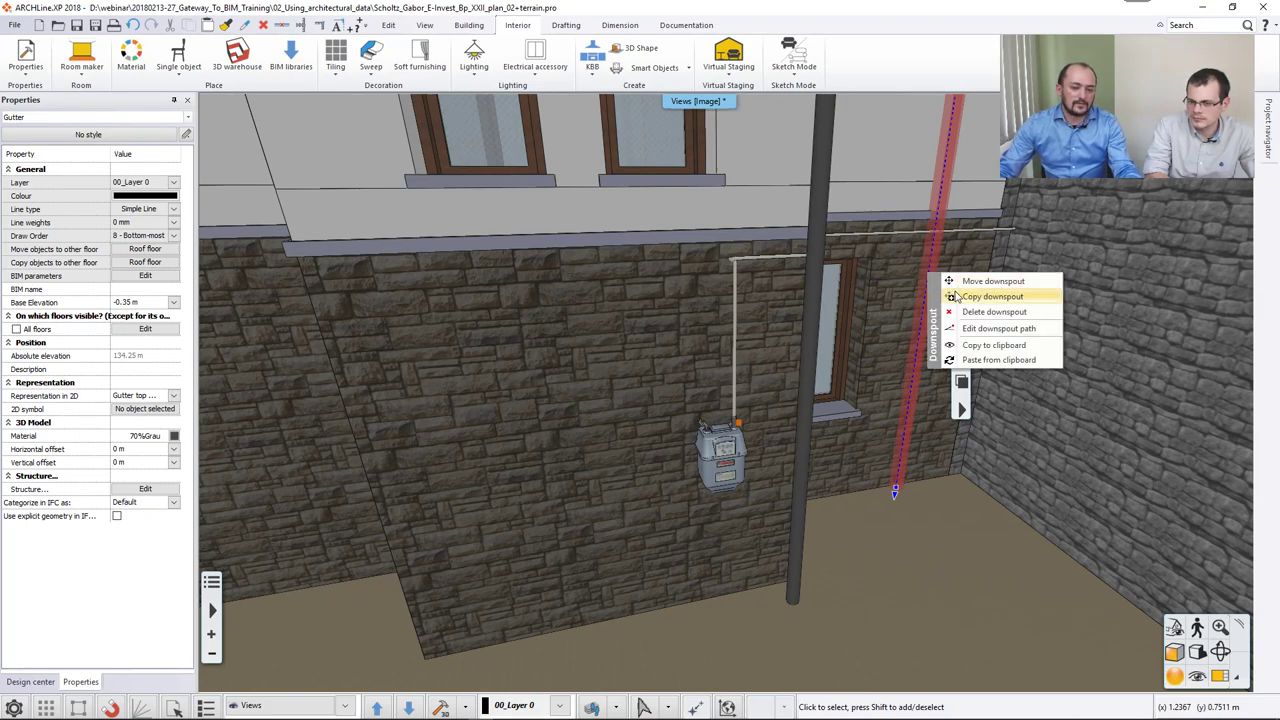
pyautogui.click(998, 330)
pyautogui.rightClick(928, 296)
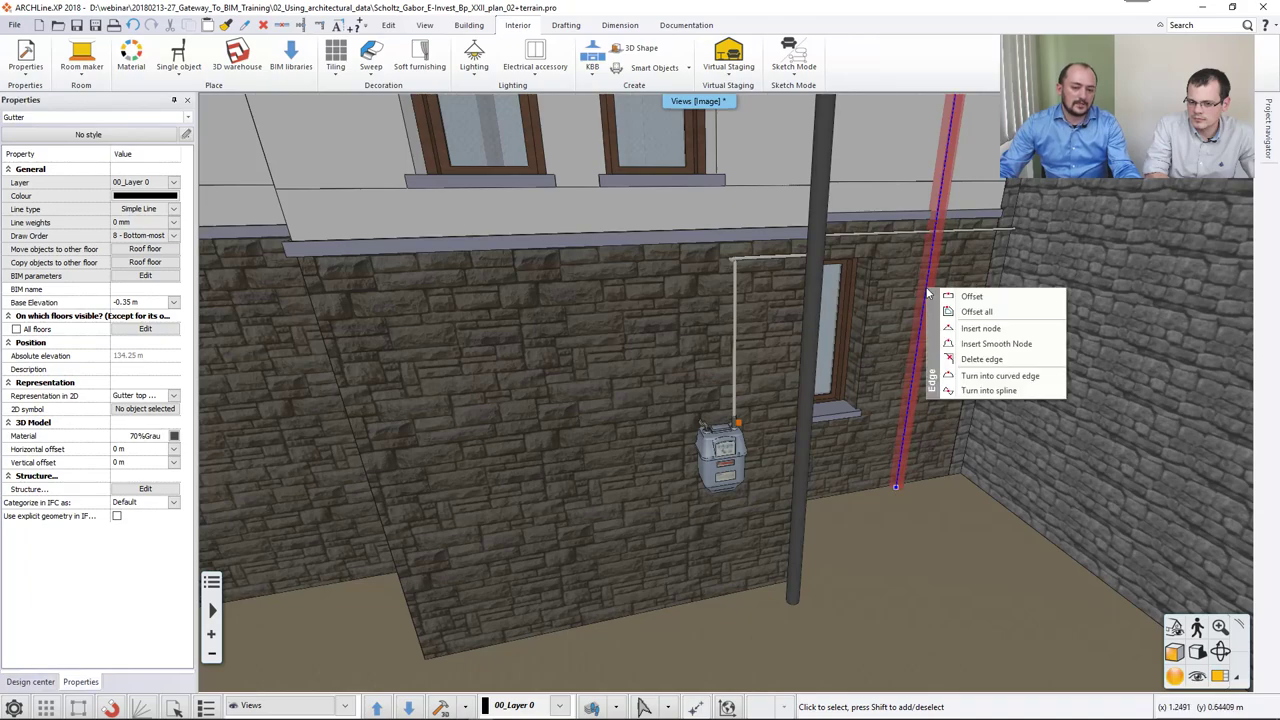
pyautogui.click(950, 300)
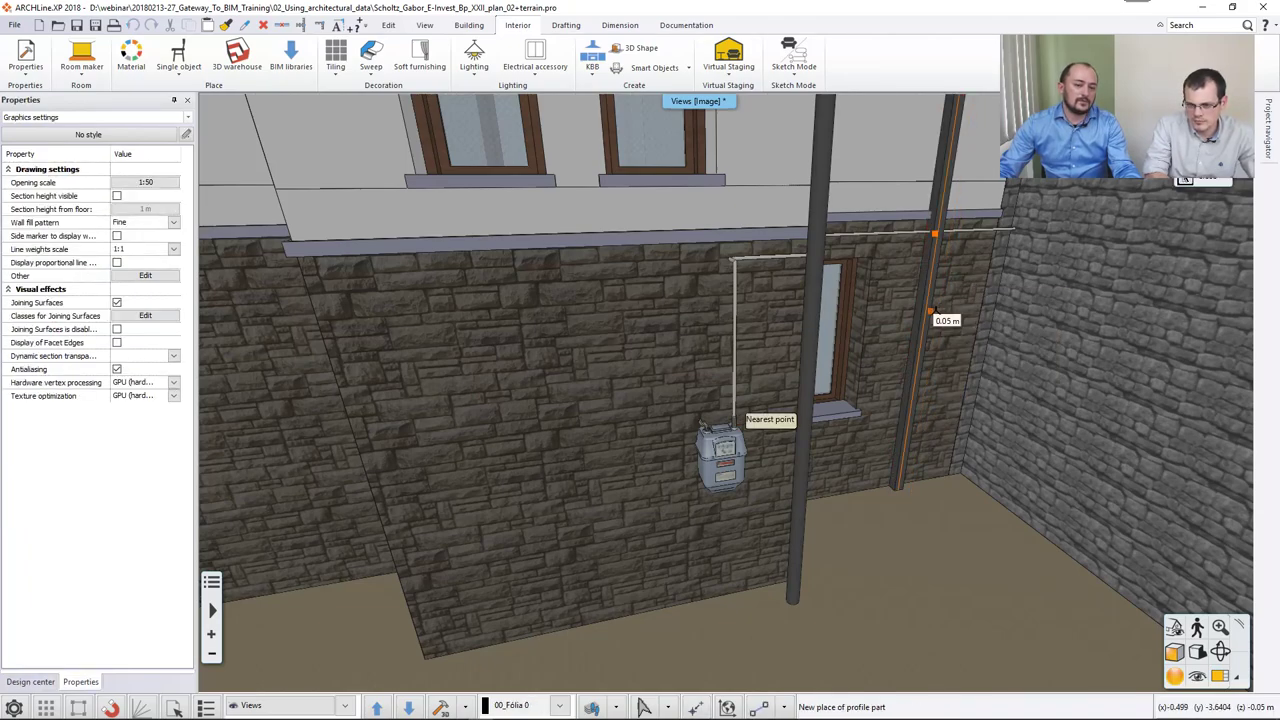
pyautogui.click(932, 316)
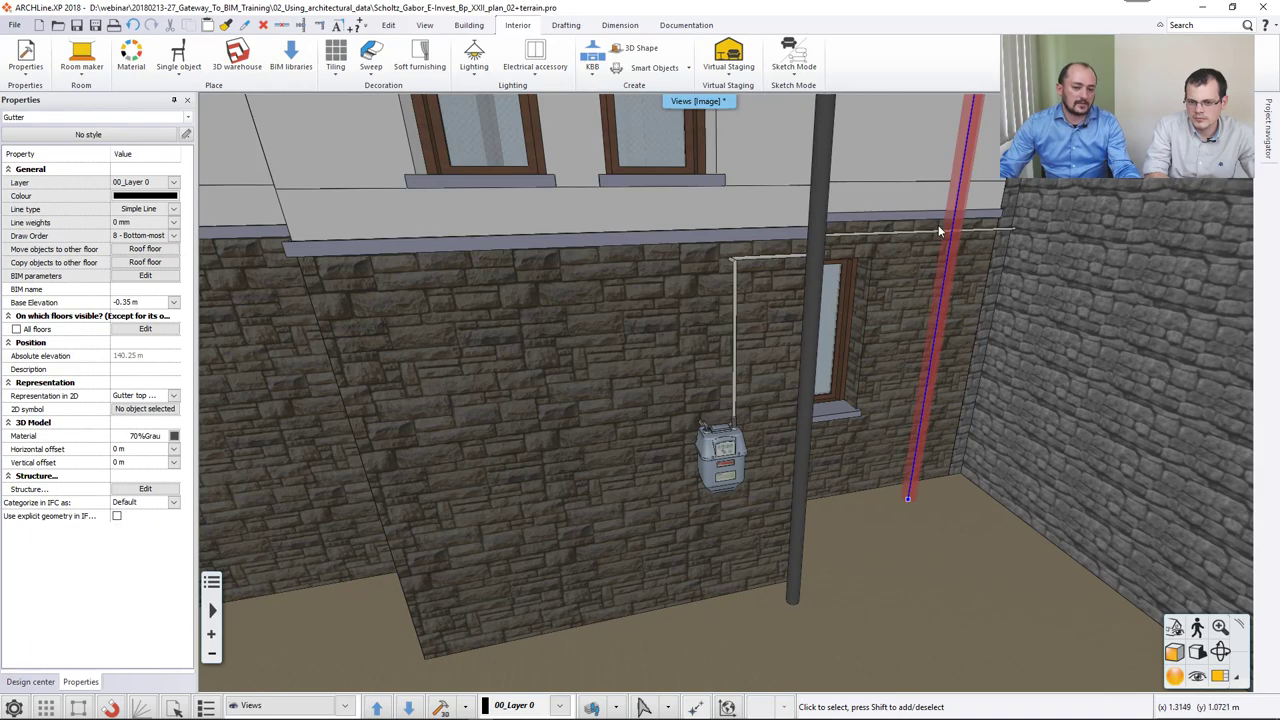
pyautogui.click(967, 268)
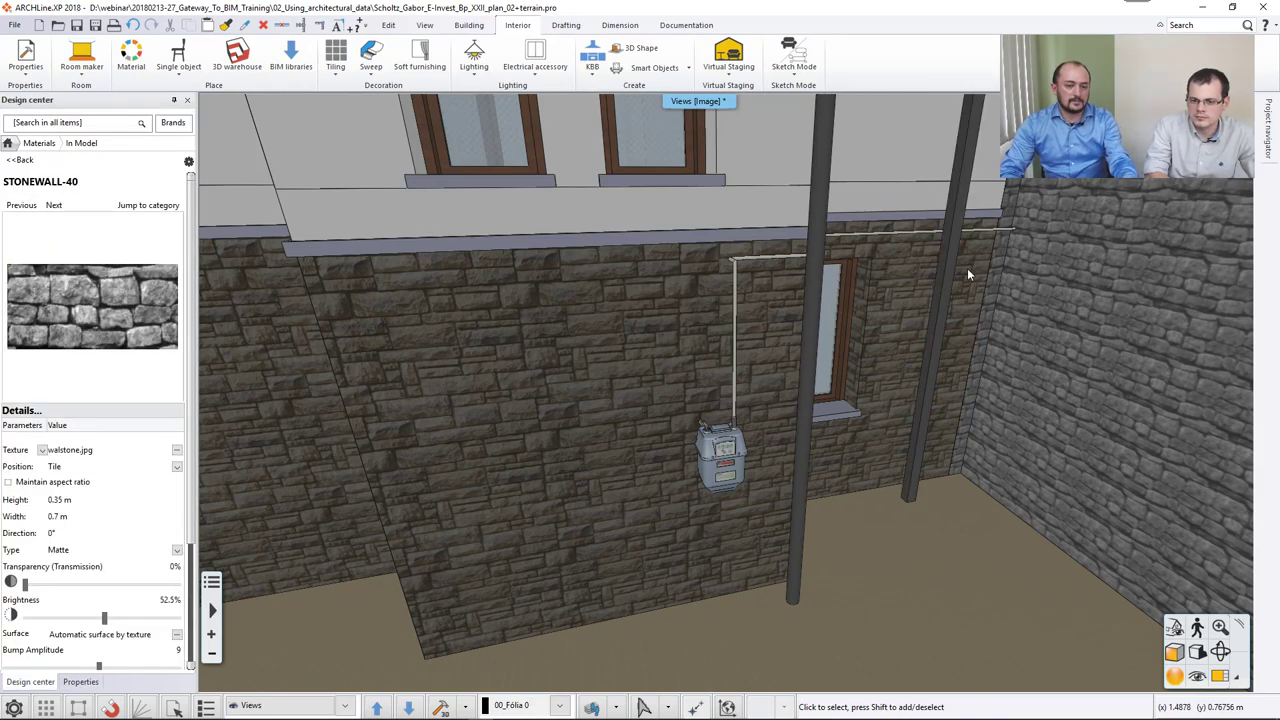
# Fillet the gas pipe's corner where the vertical rise turns along the wall.
pyautogui.moveTo(970, 268); pyautogui.dragTo(778, 173, button='middle')
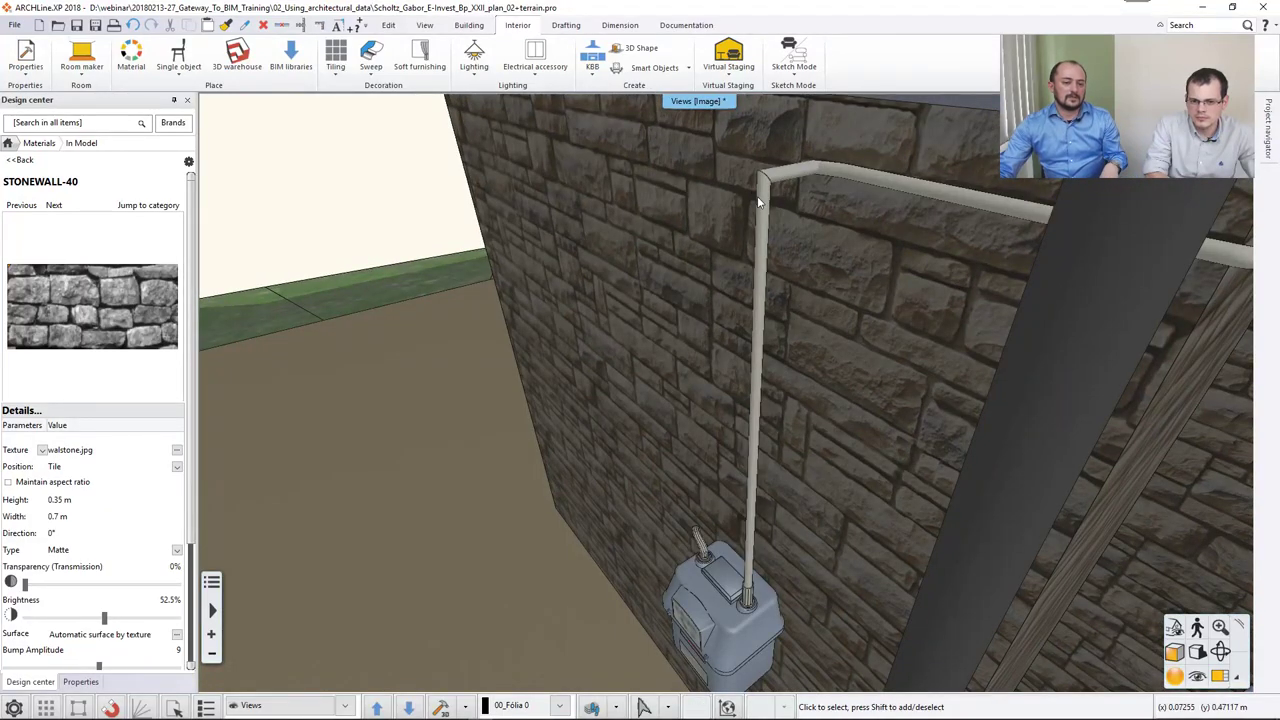
pyautogui.click(768, 184)
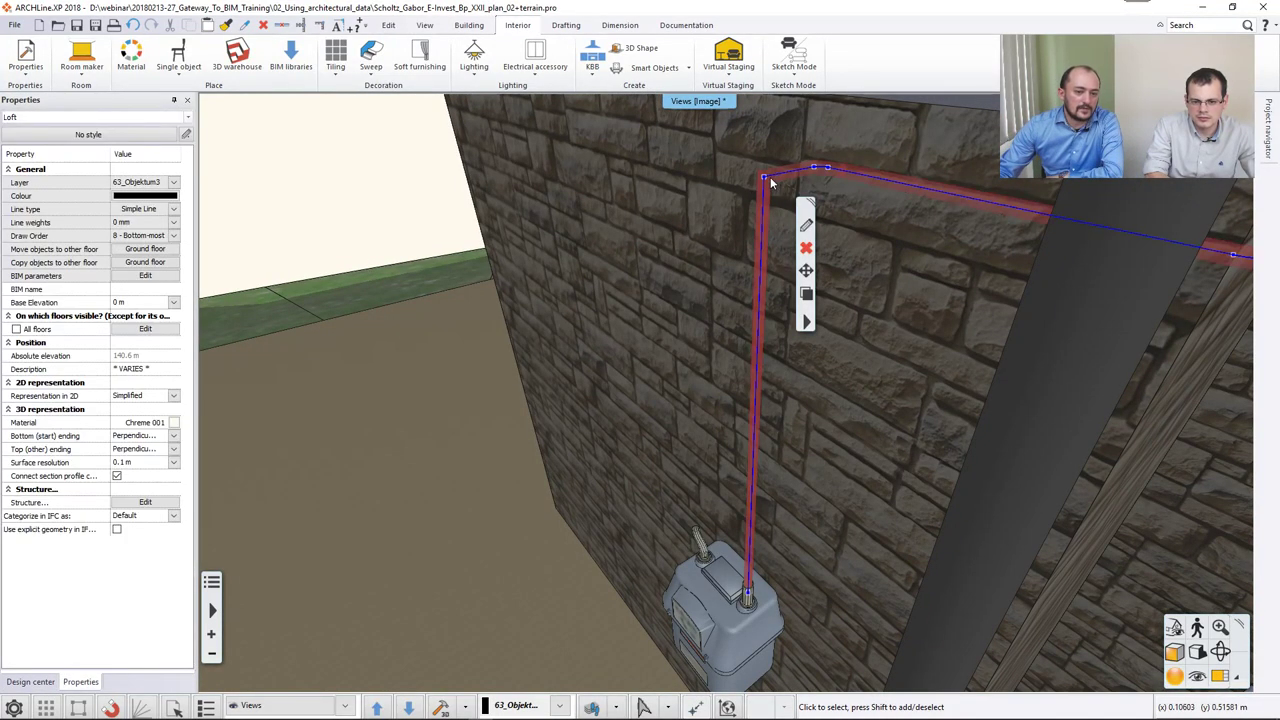
pyautogui.rightClick(766, 179)
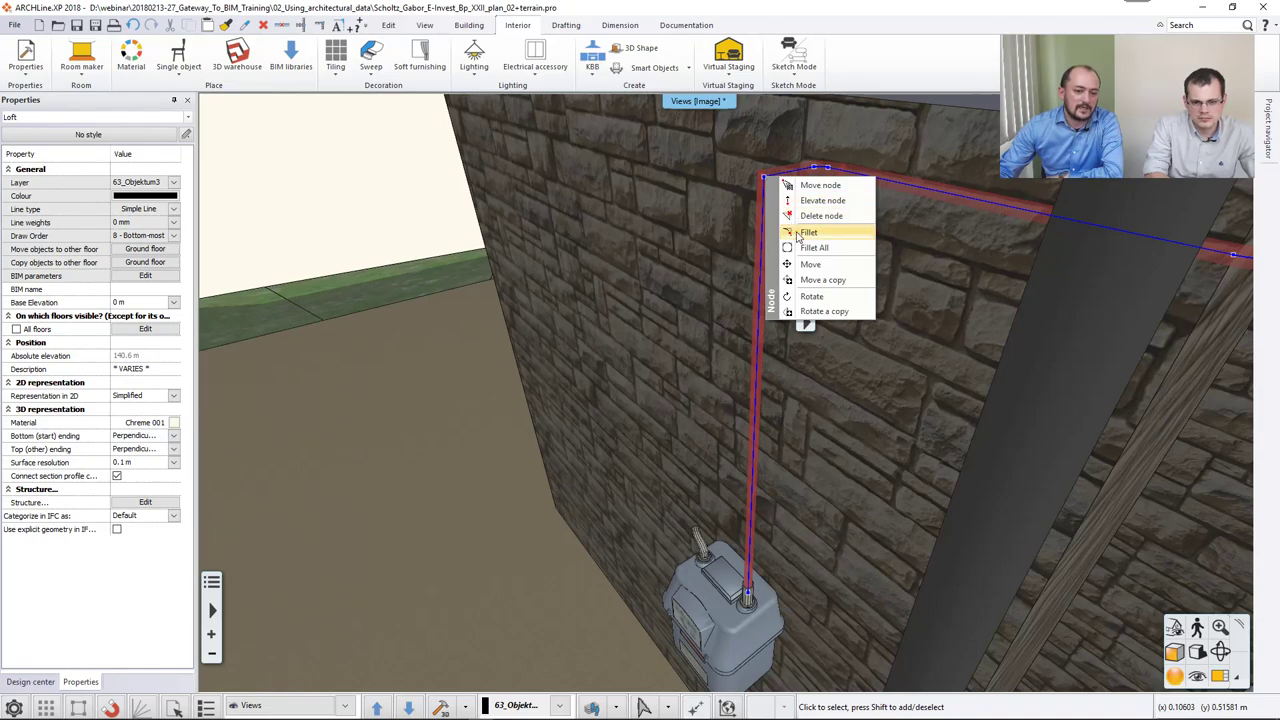
pyautogui.click(810, 230)
pyautogui.click(764, 190)
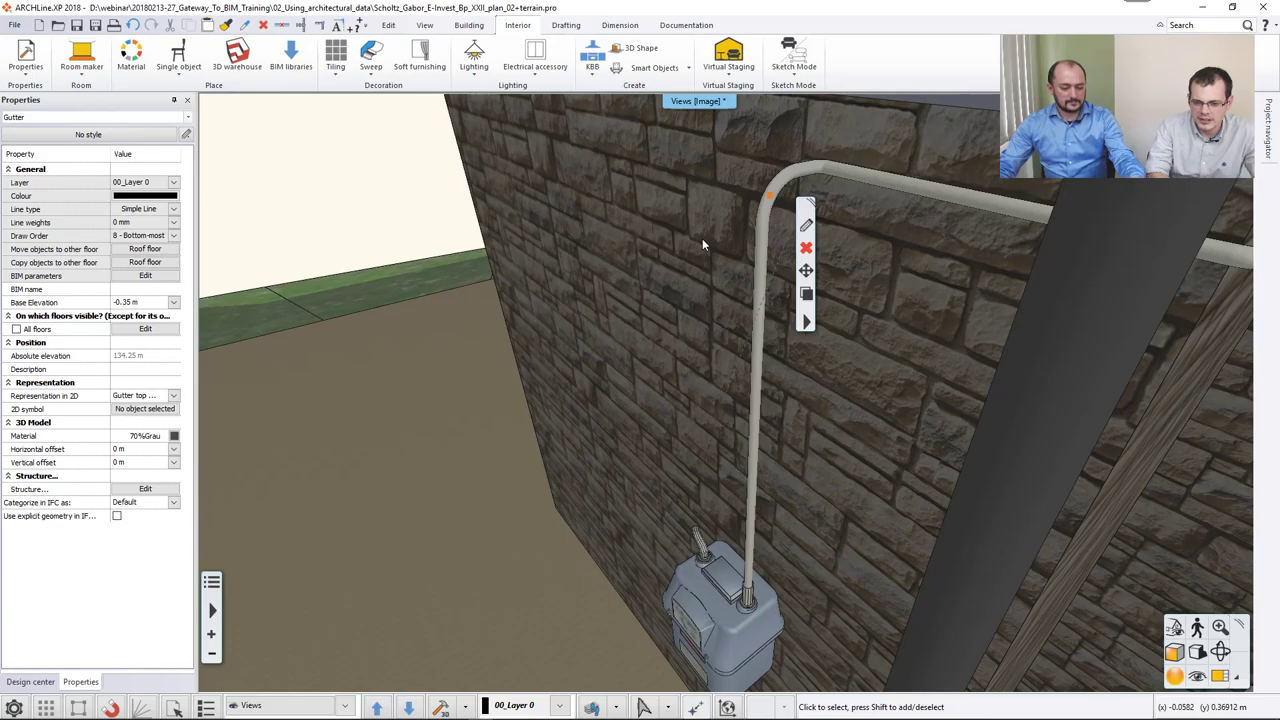
pyautogui.click(702, 238)
# Zoom and orbit the 3D view out to see the building.
pyautogui.scroll(-5, 786, 425)
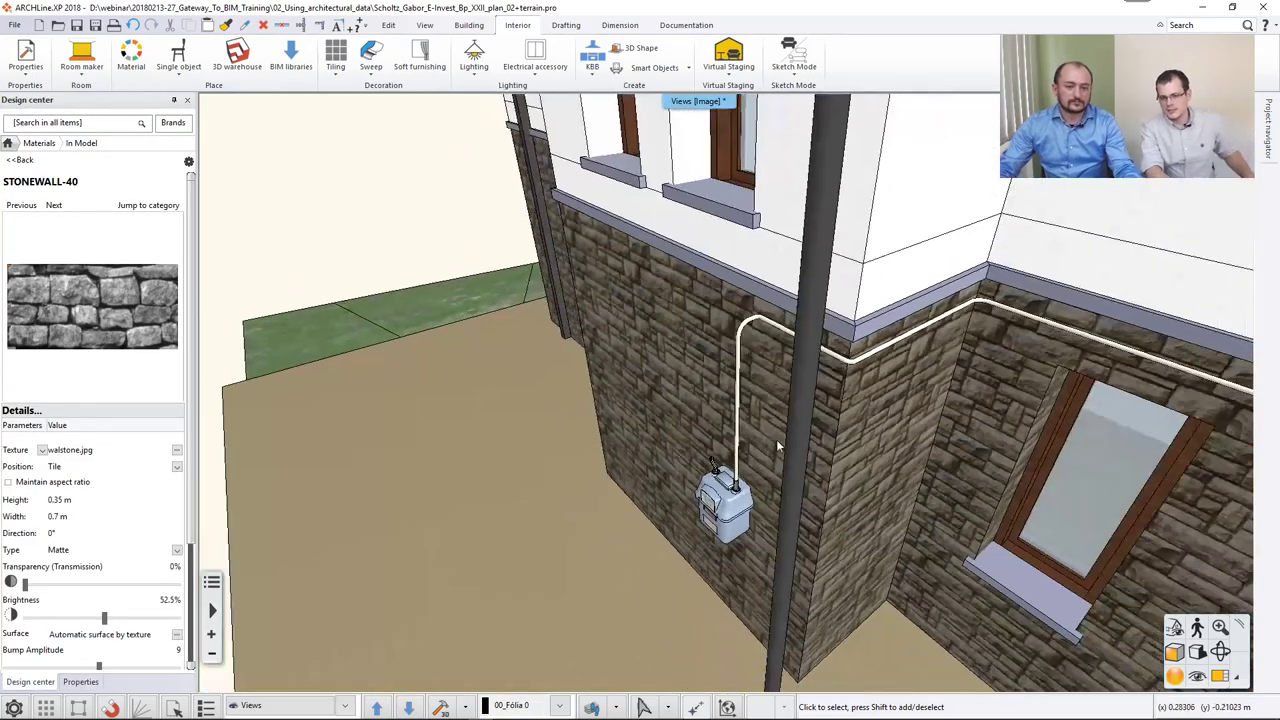
pyautogui.moveTo(779, 446); pyautogui.dragTo(705, 419, button='middle')
pyautogui.scroll(-3, 834, 391)
pyautogui.scroll(5, 603, 348)
pyautogui.scroll(-3, 603, 348)
pyautogui.scroll(-3, 705, 419)
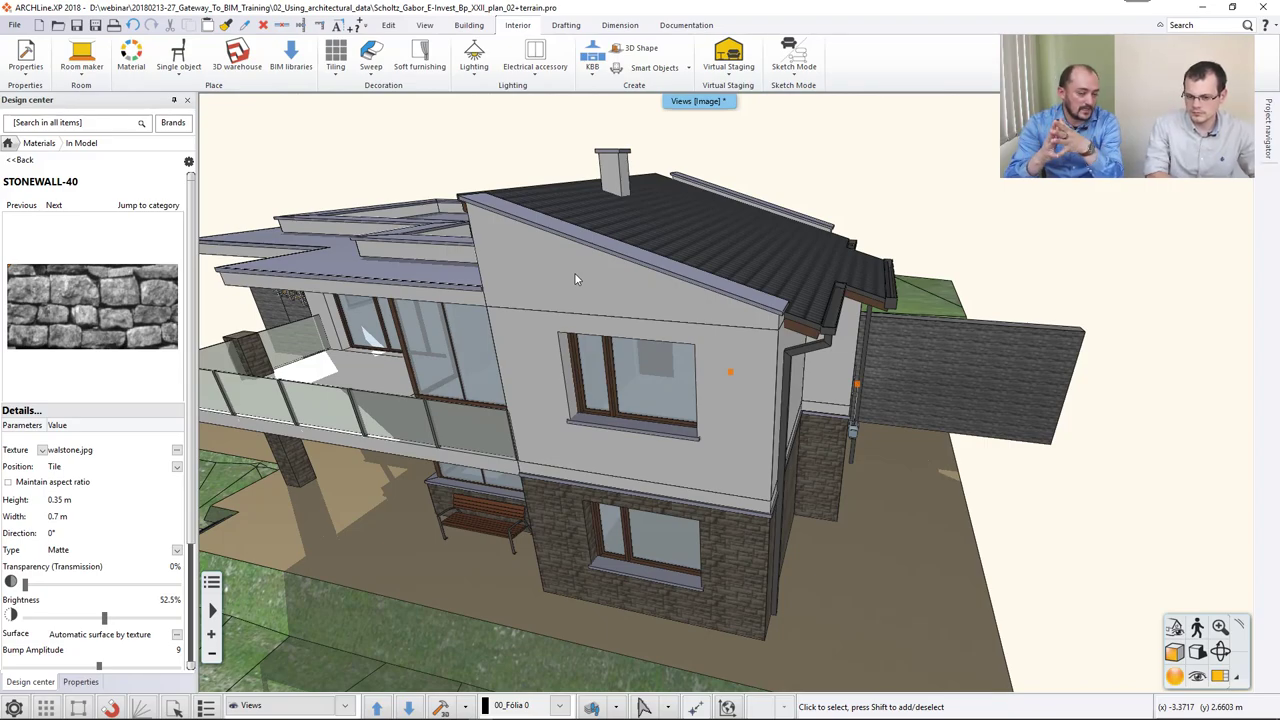
# Delete the upper gable wall's front profile, then zoom out to the whole building.
pyautogui.rightClick(575, 273)
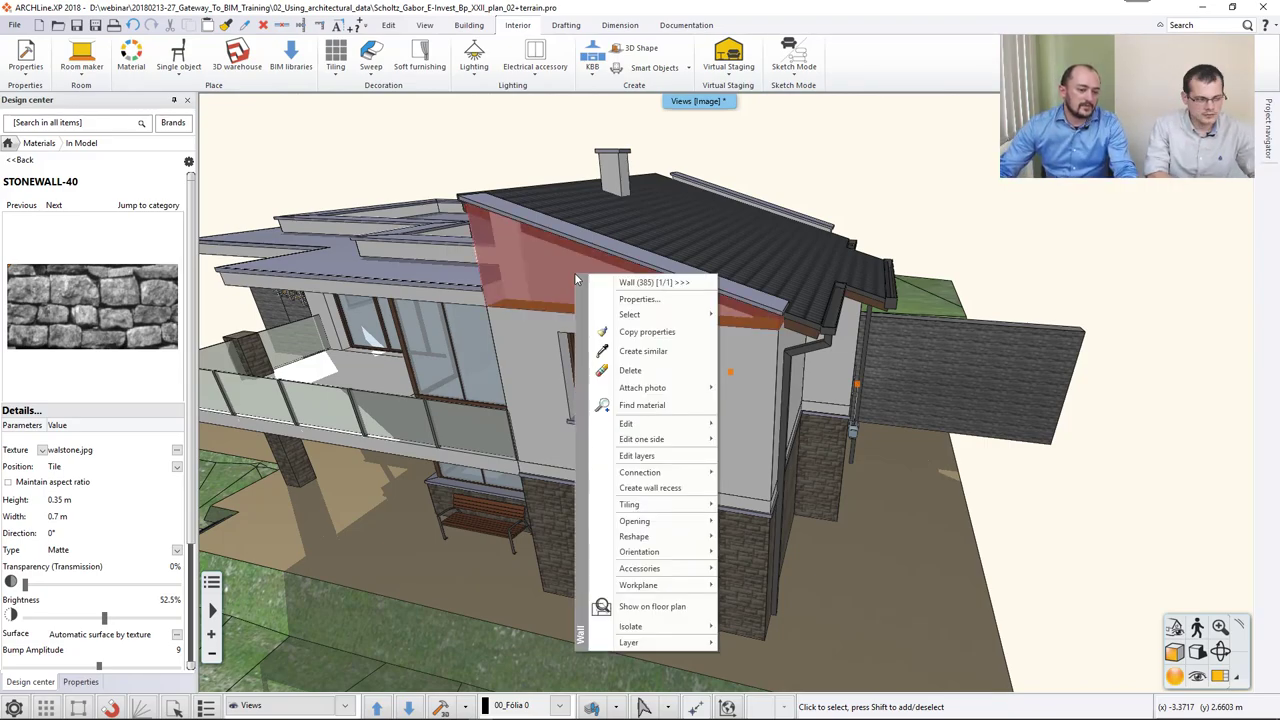
pyautogui.moveTo(647, 540)
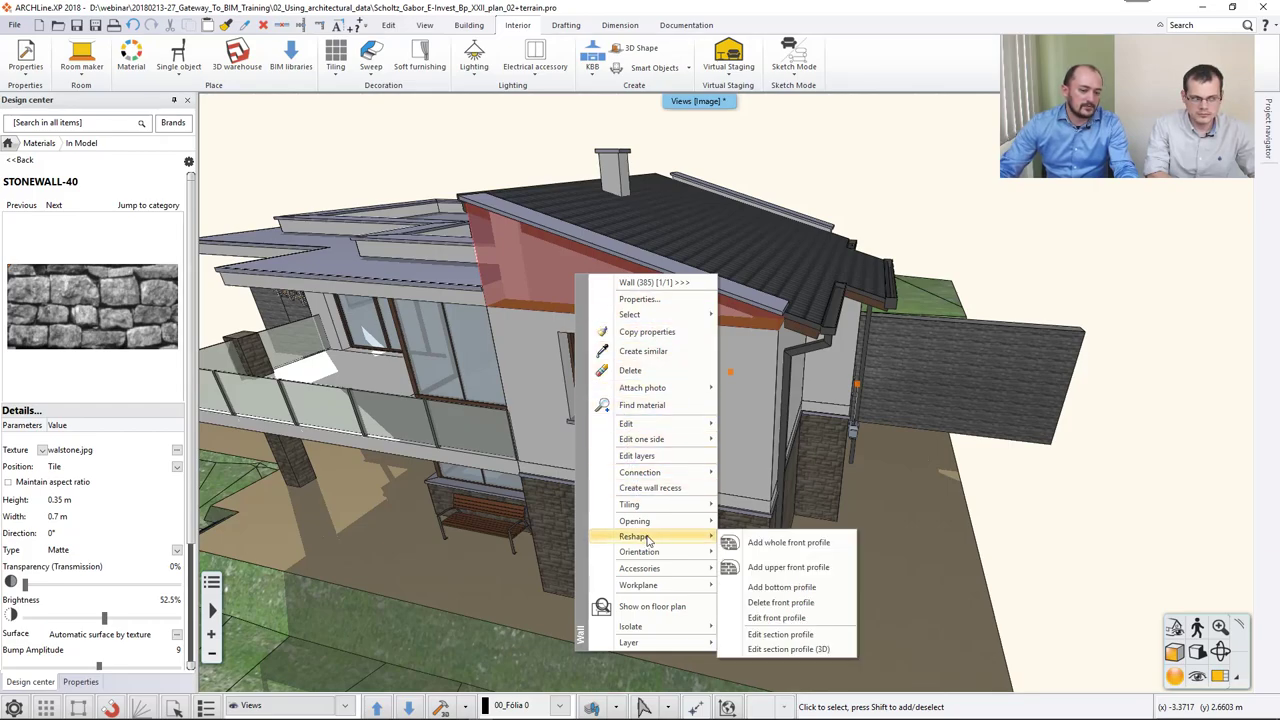
pyautogui.click(780, 602)
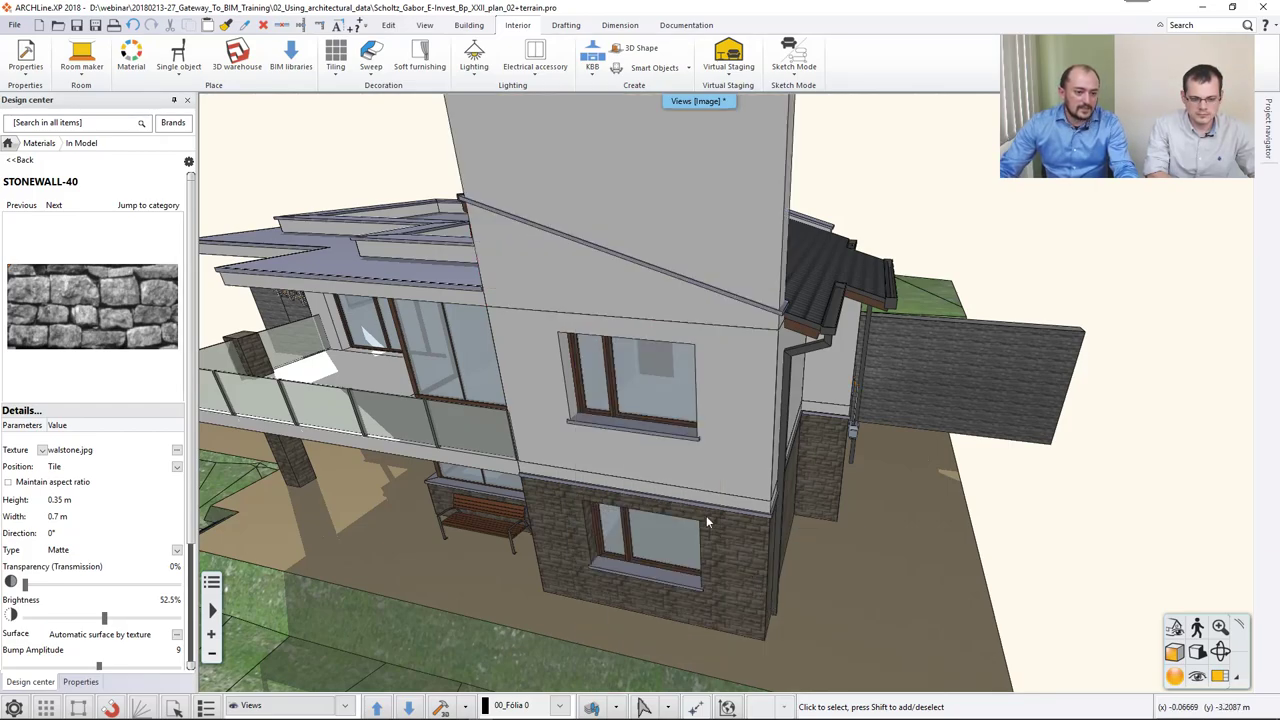
pyautogui.scroll(-5, 636, 338)
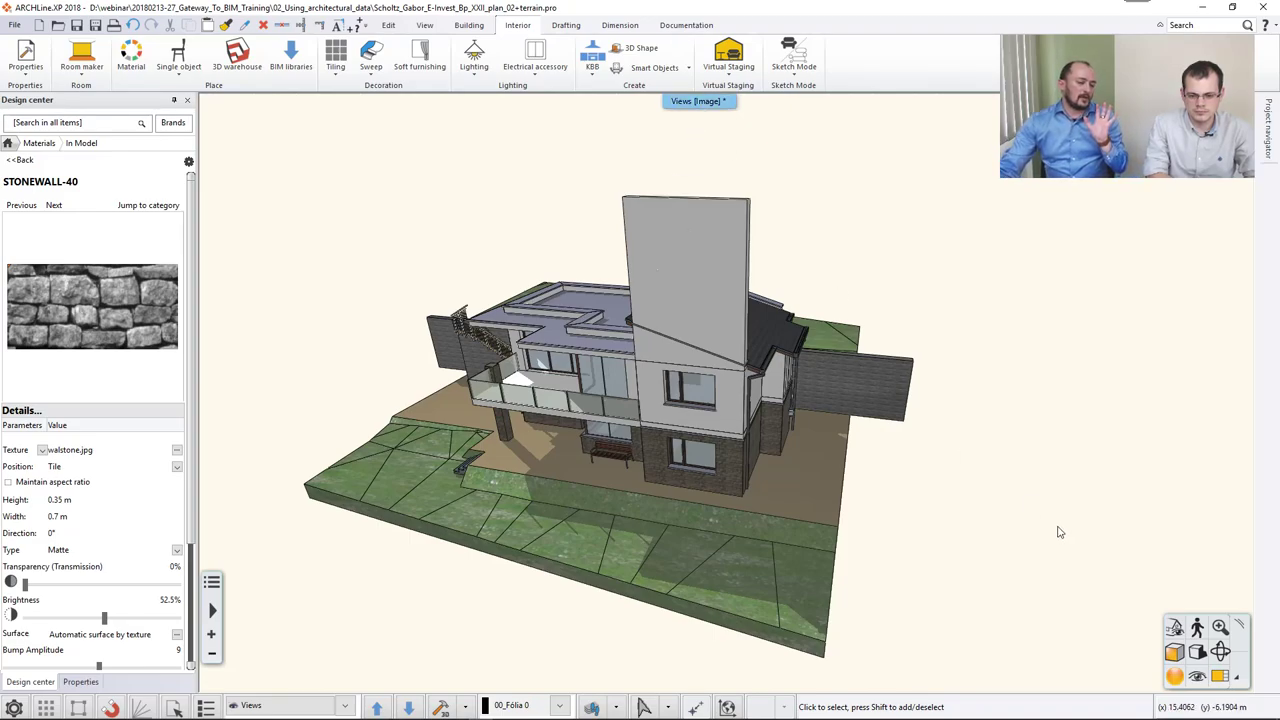
# Show the Behind view as a vector drawing with hidden line removal.
pyautogui.click(1174, 627)
pyautogui.click(1092, 587)
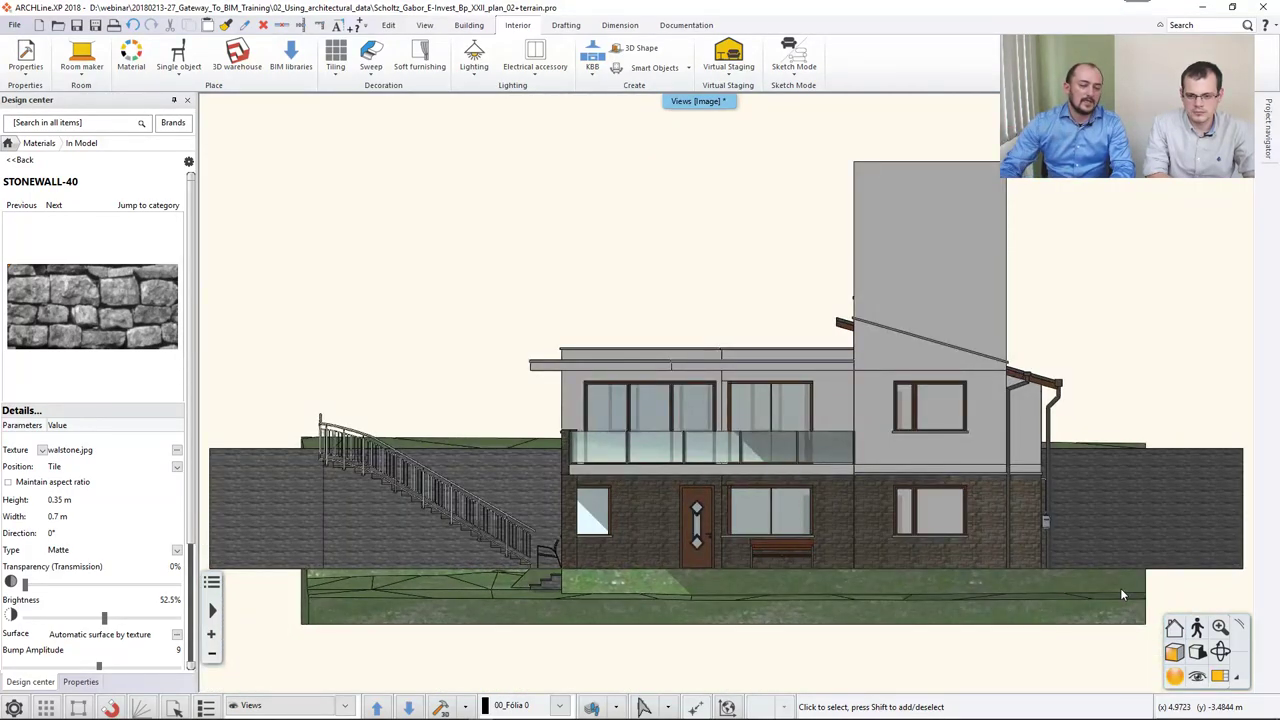
pyautogui.click(703, 102)
pyautogui.moveTo(708, 149)
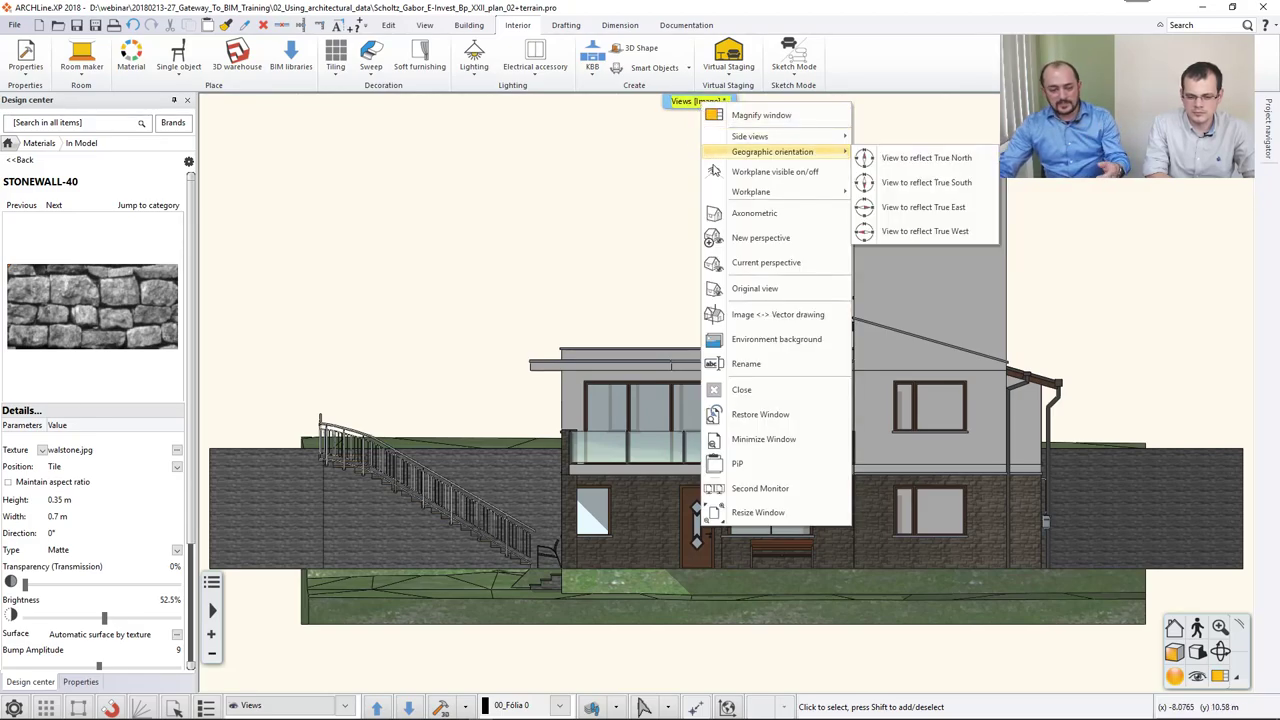
pyautogui.click(766, 316)
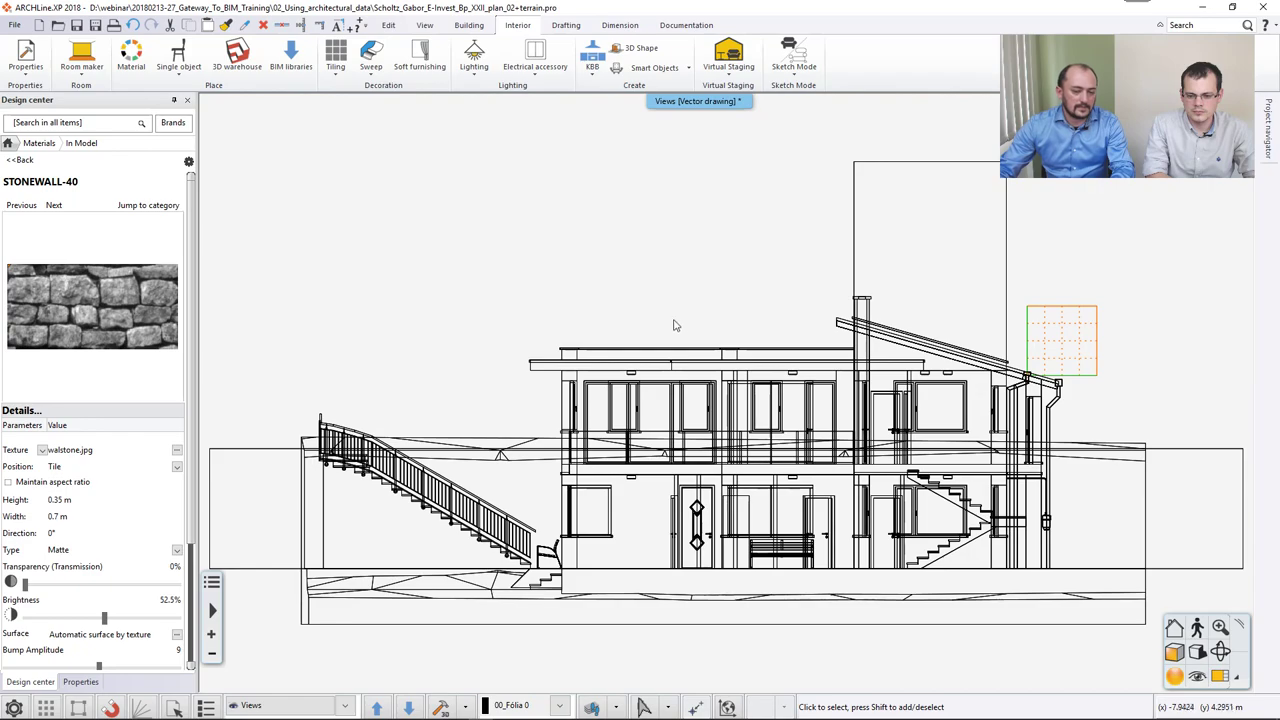
pyautogui.click(1174, 652)
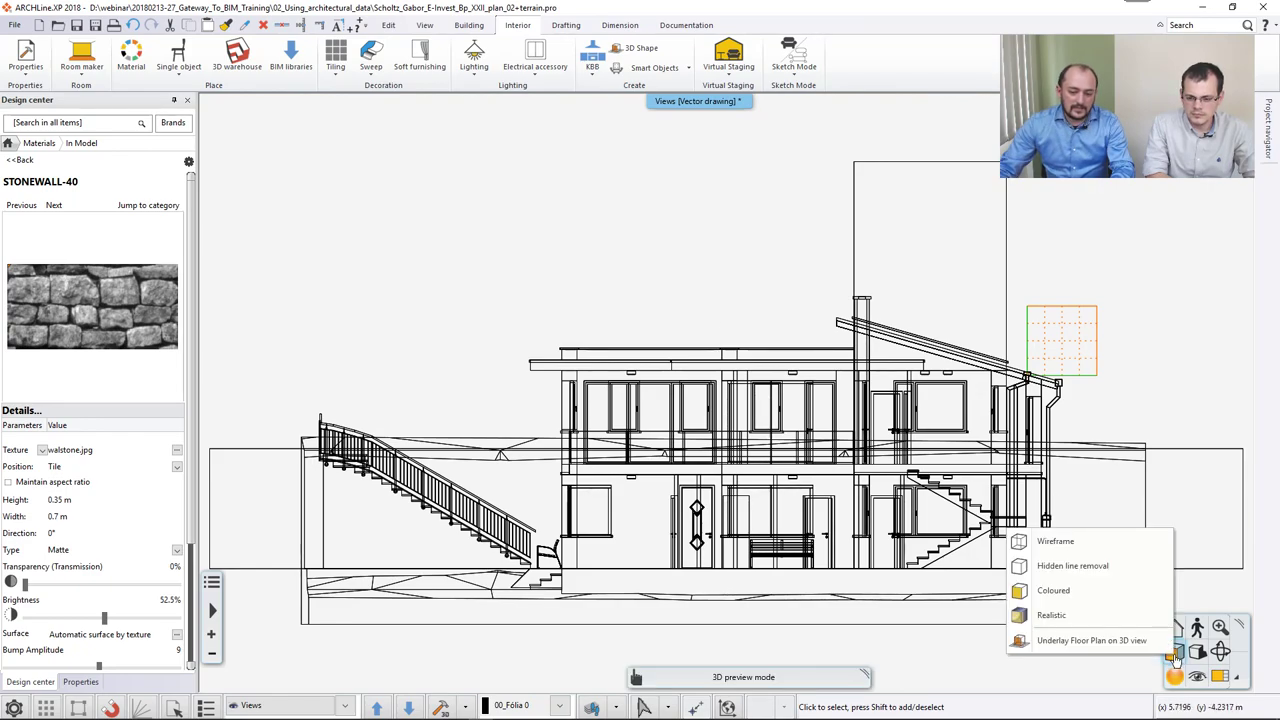
pyautogui.click(1100, 565)
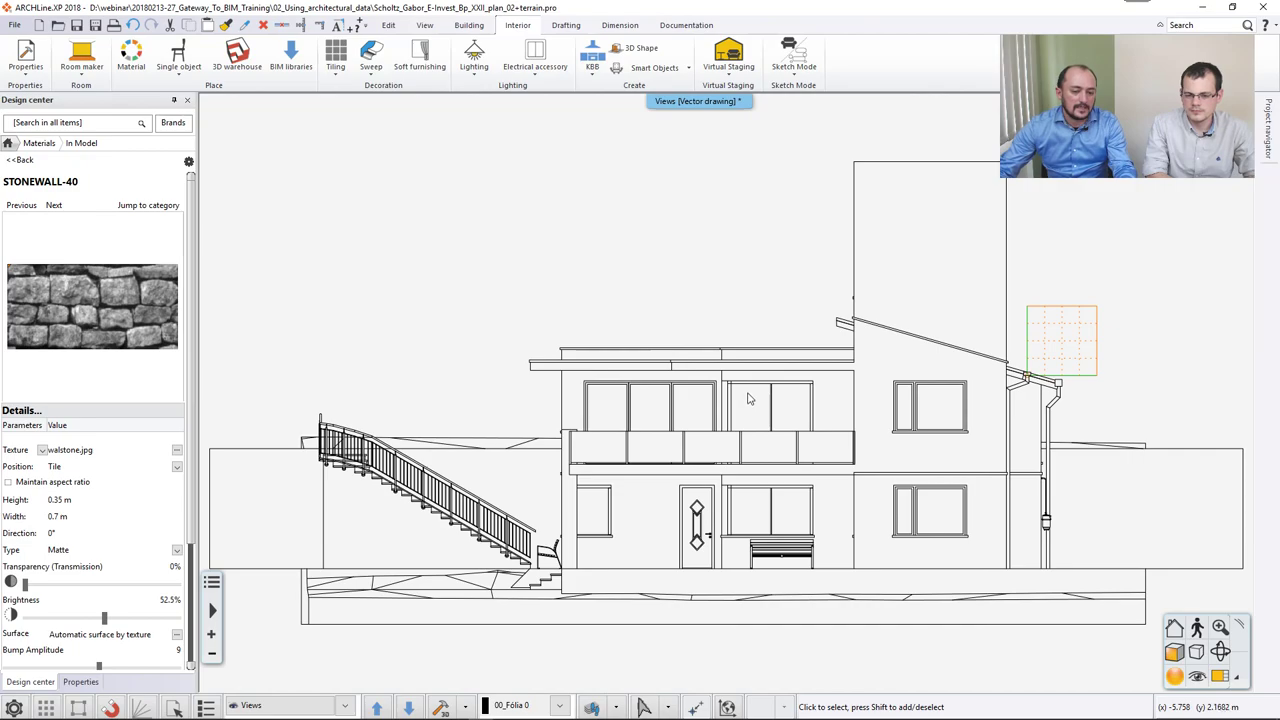
# Window-select the tall wall and roof lines and copy them, using the wall's top corner as reference.
pyautogui.scroll(-3, 745, 387)
pyautogui.click(720, 211)
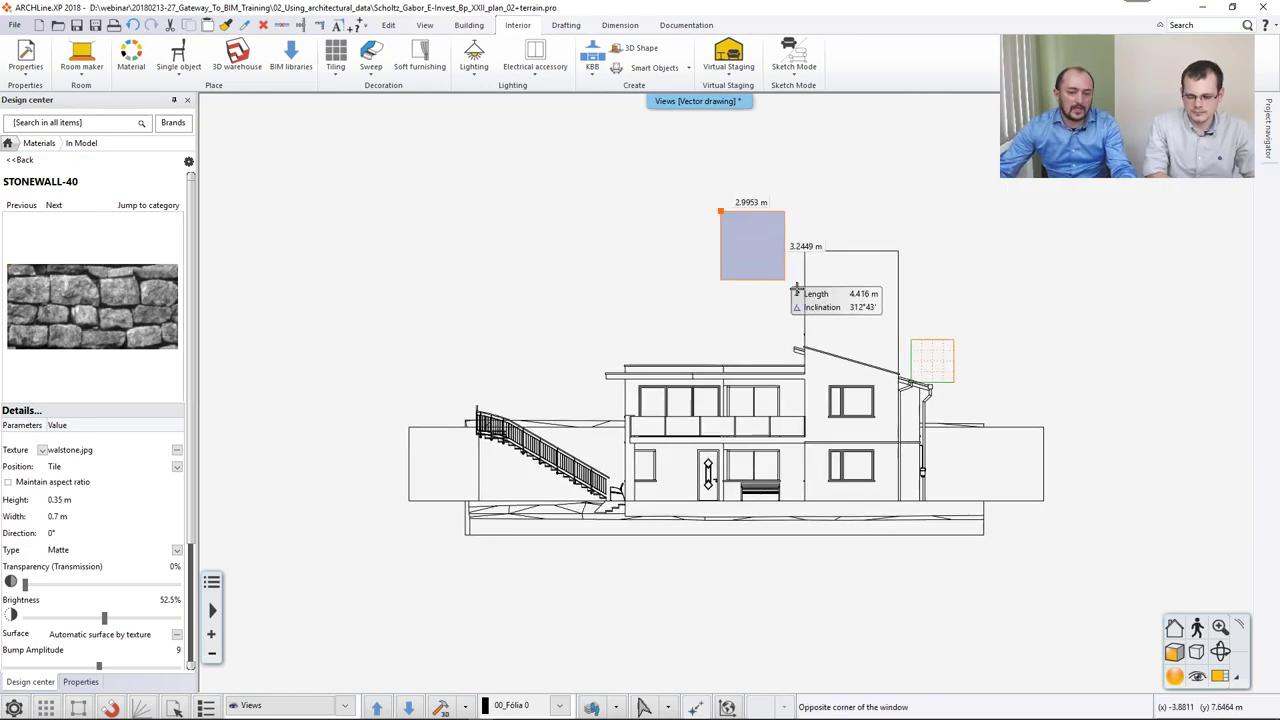
pyautogui.click(988, 477)
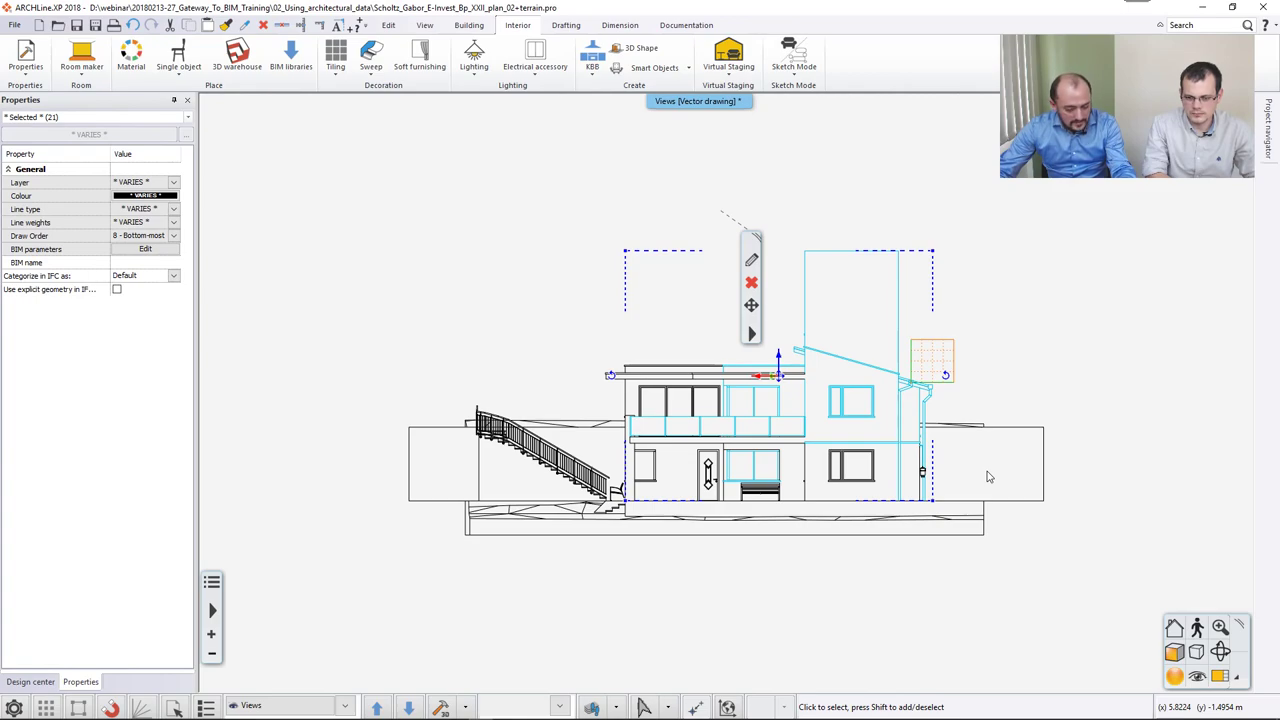
pyautogui.press('m')
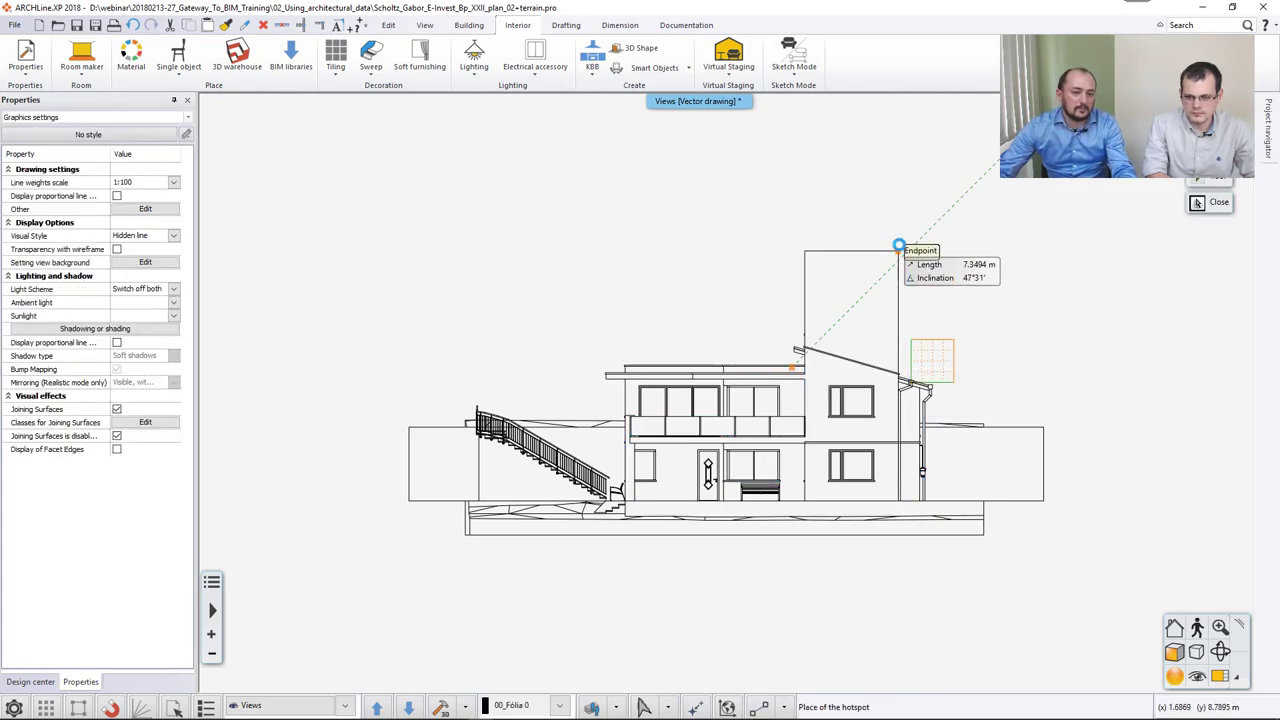
pyautogui.click(899, 246)
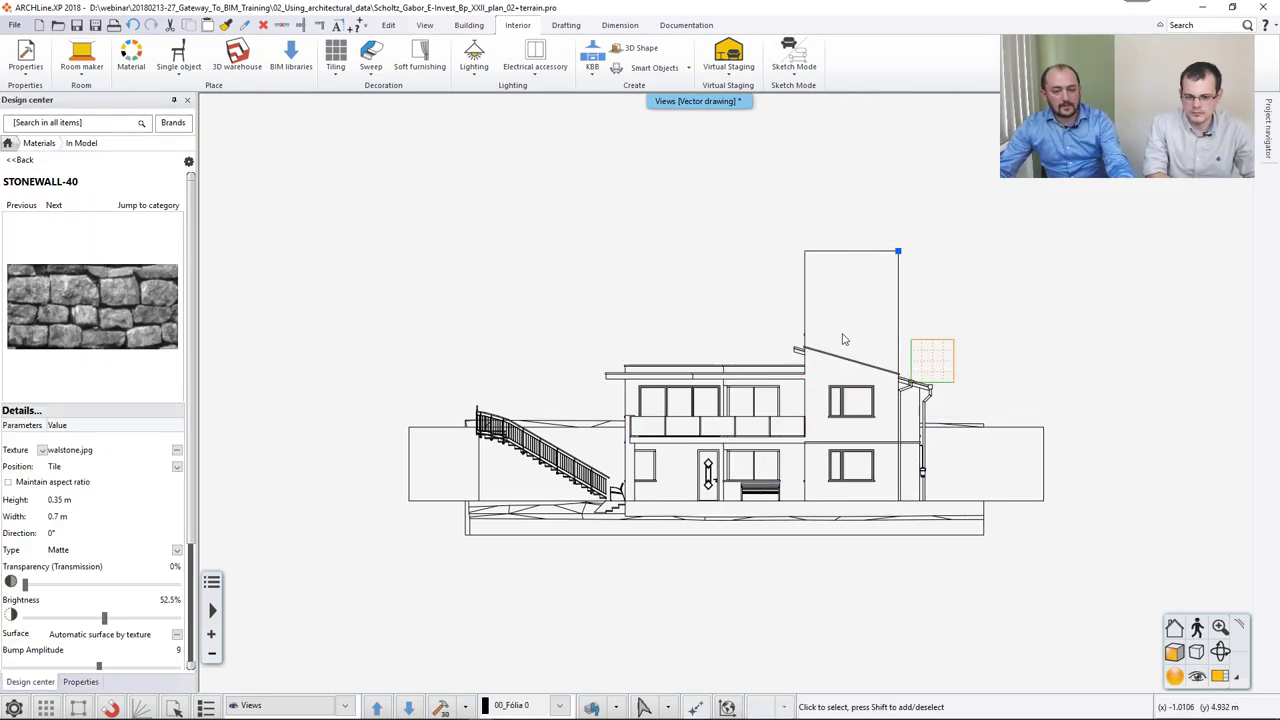
# Paste the copied elevation linework into the Roof floor plan, left of the plan.
pyautogui.hotkey('ctrl', 'Tab')
pyautogui.scroll(-10, 663, 378)
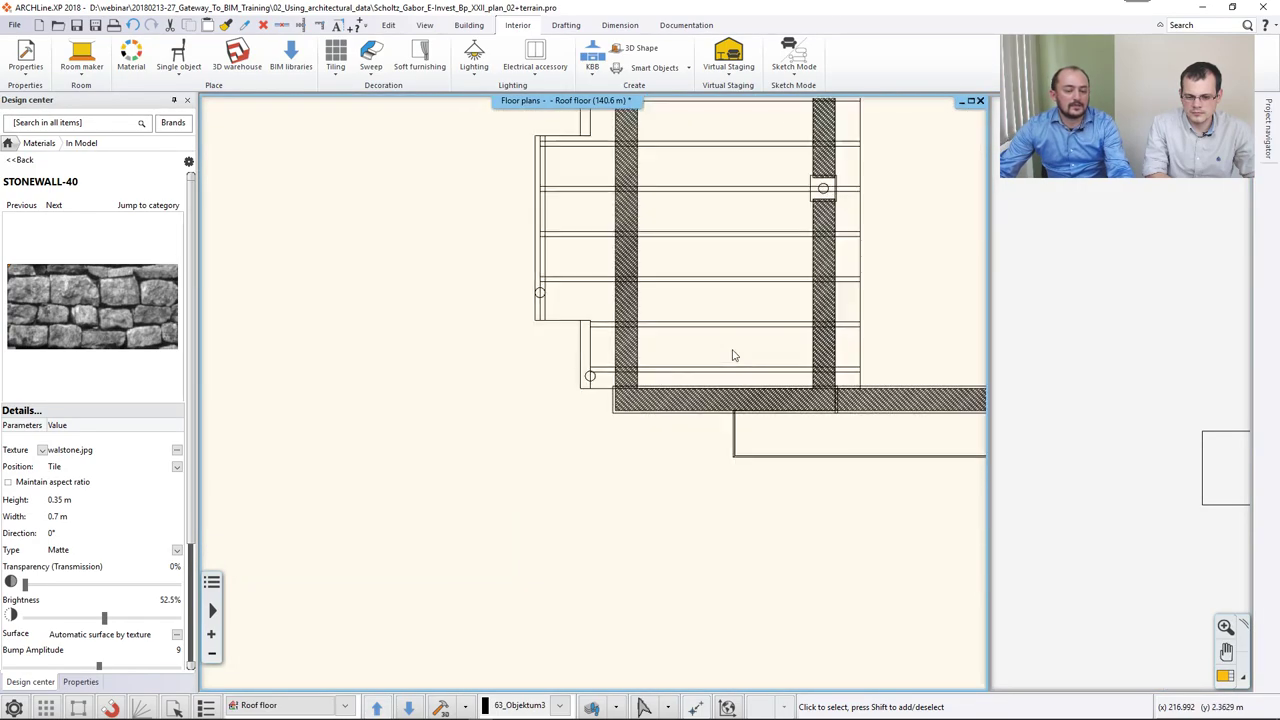
pyautogui.moveTo(663, 378); pyautogui.dragTo(668, 418, button='middle')
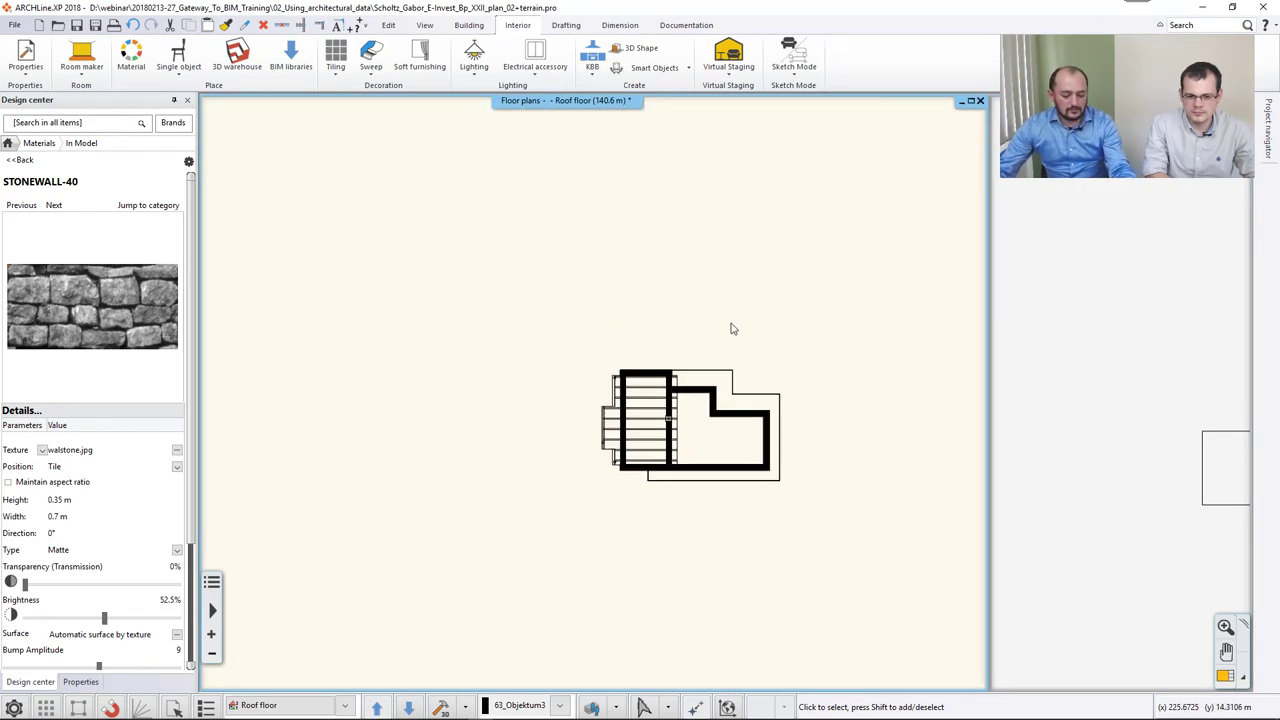
pyautogui.hotkey('ctrl', 'v')
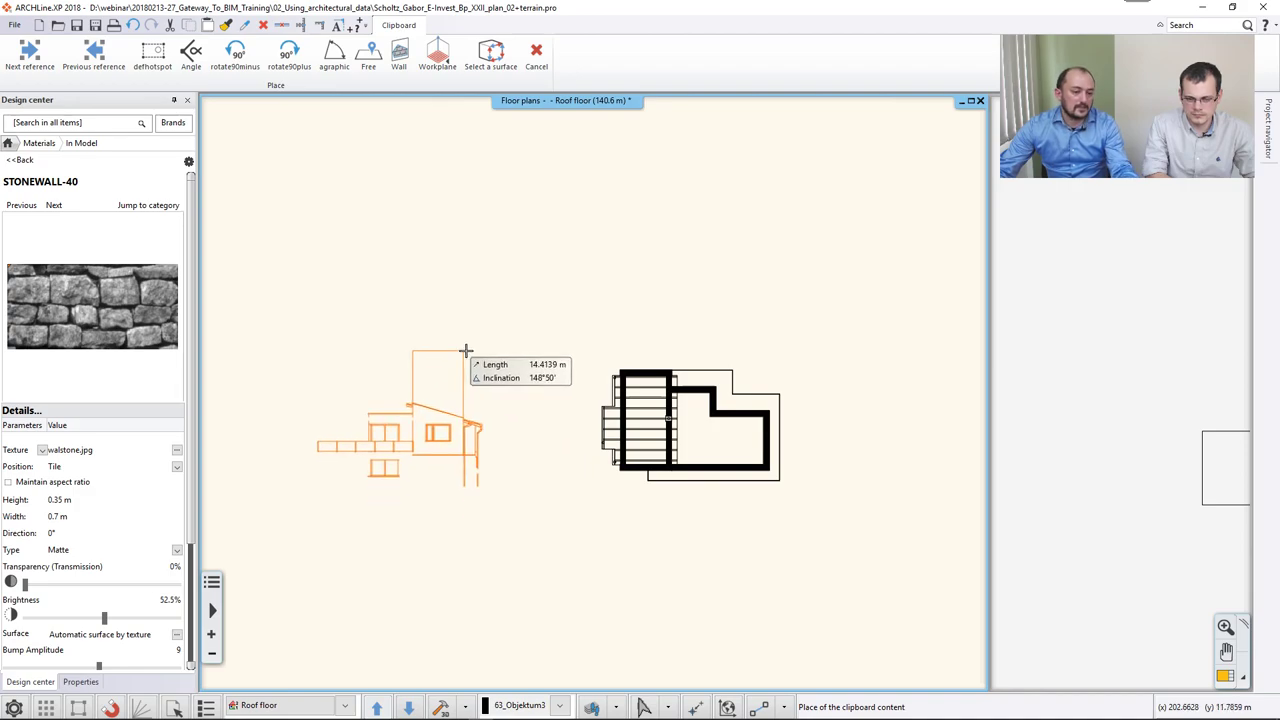
pyautogui.click(500, 360)
pyautogui.click(537, 361)
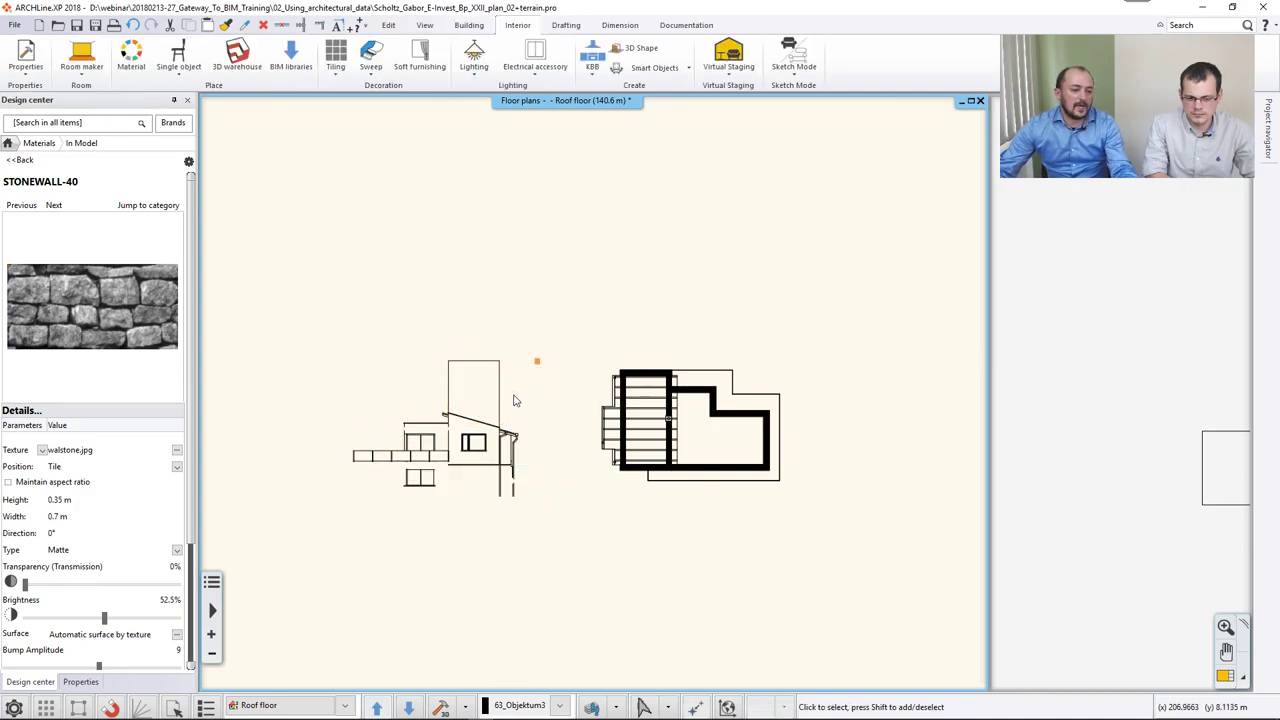
# Delete the pasted rectangular wall outline, keeping the roof slope line.
pyautogui.scroll(3, 515, 393)
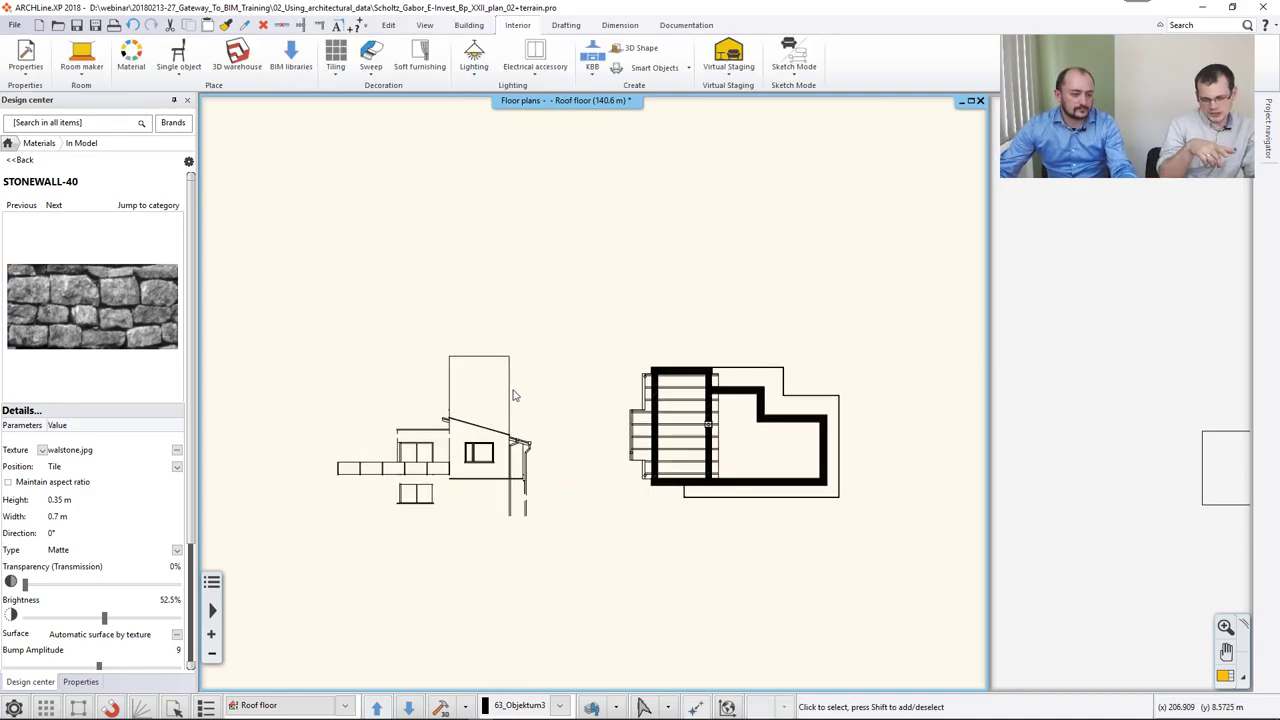
pyautogui.click(510, 394)
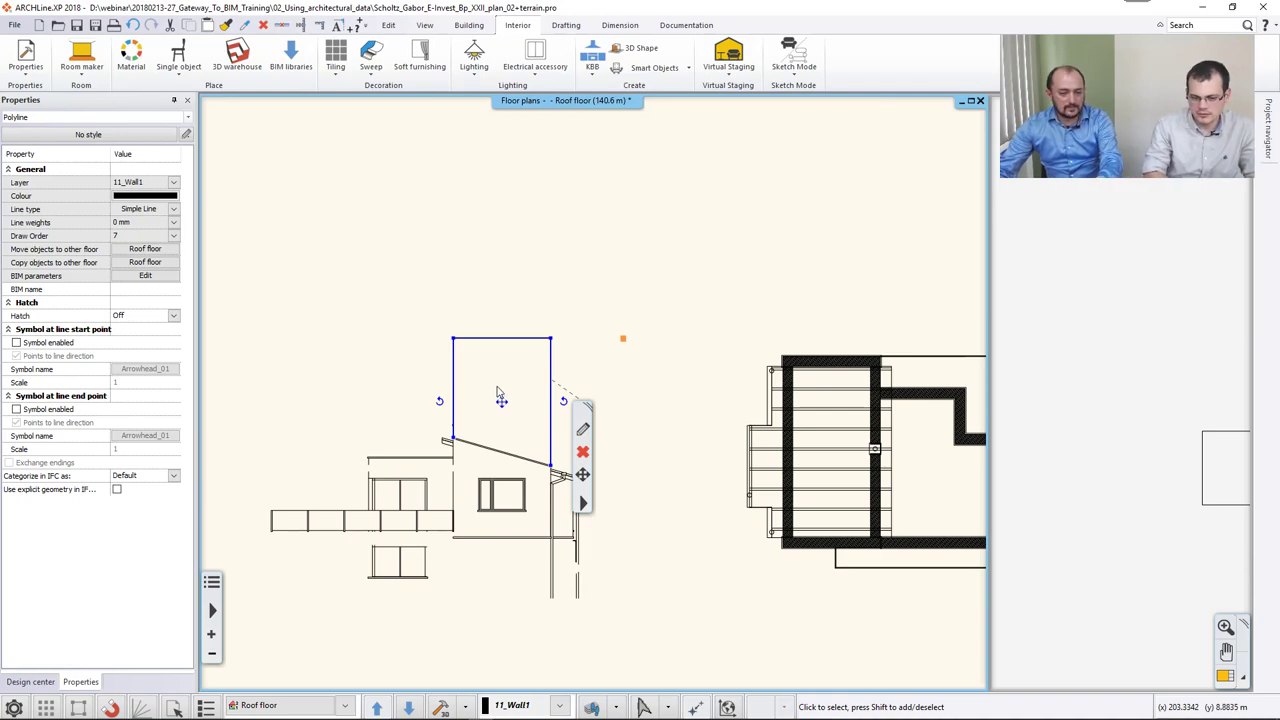
pyautogui.press('Delete')
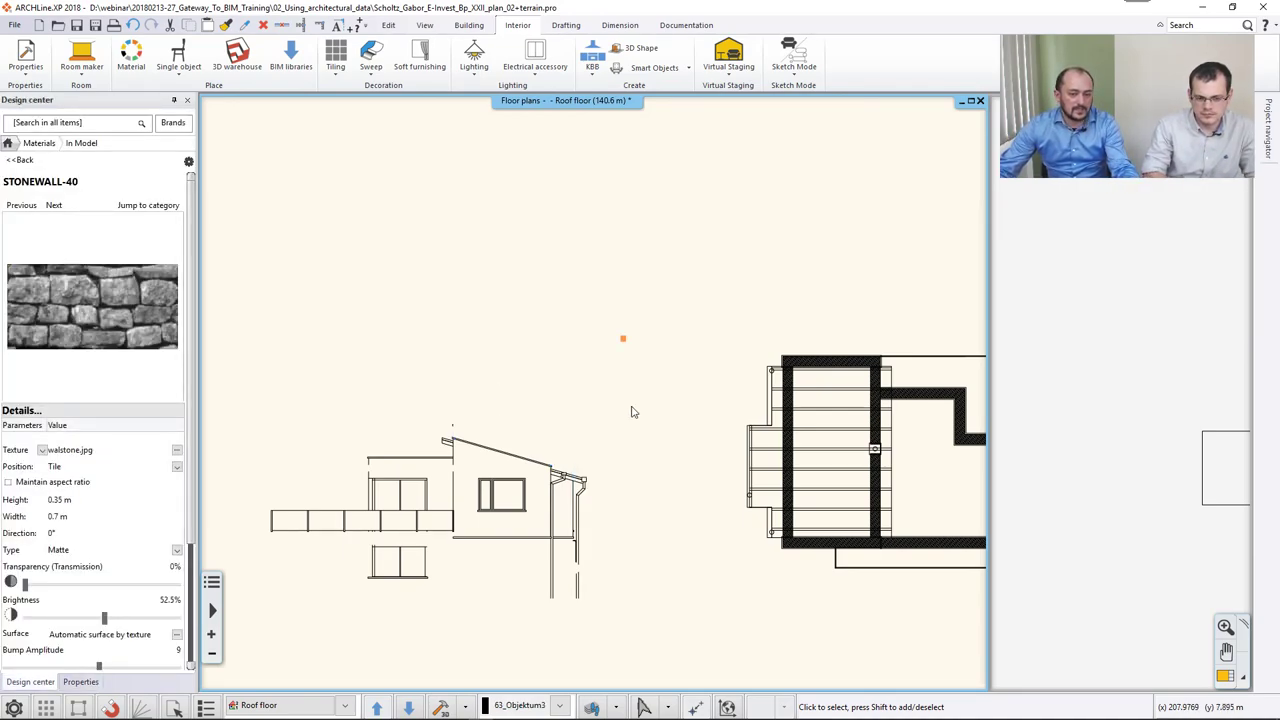
pyautogui.click(1040, 380)
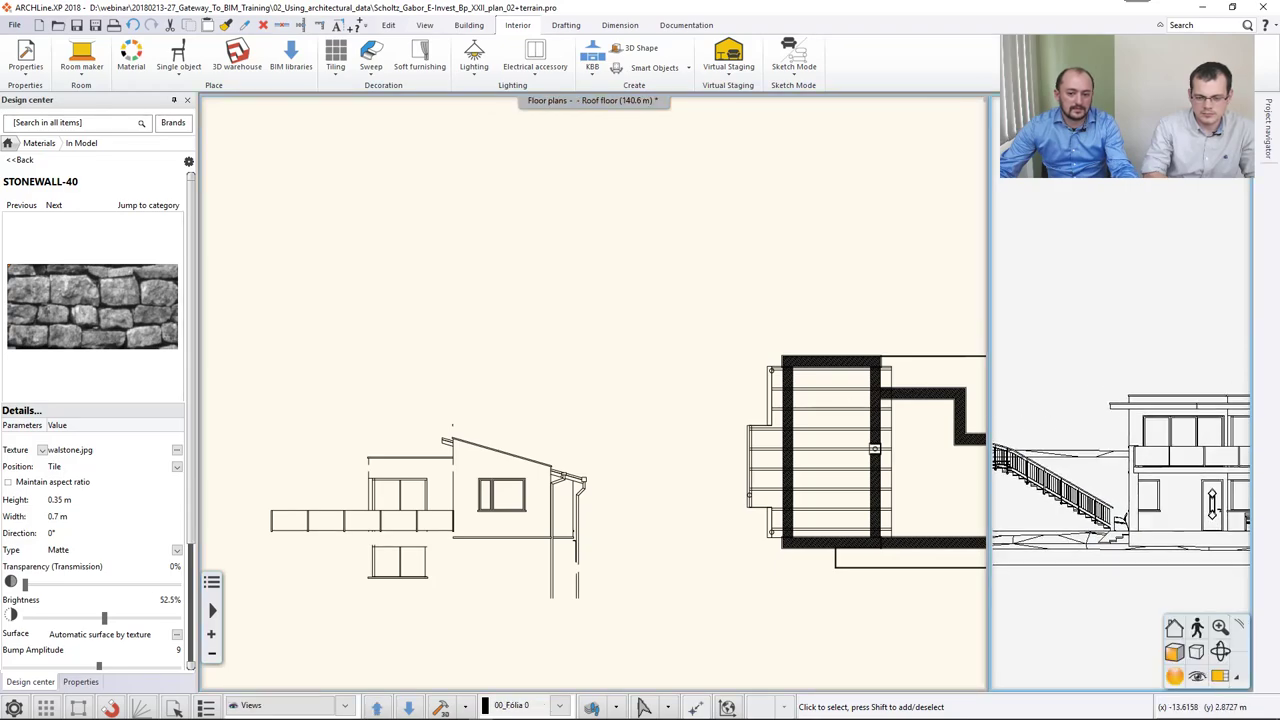
# Return to the roof floor plan and pan and zoom until the building's top gable wall fills the view.
pyautogui.click(553, 412)
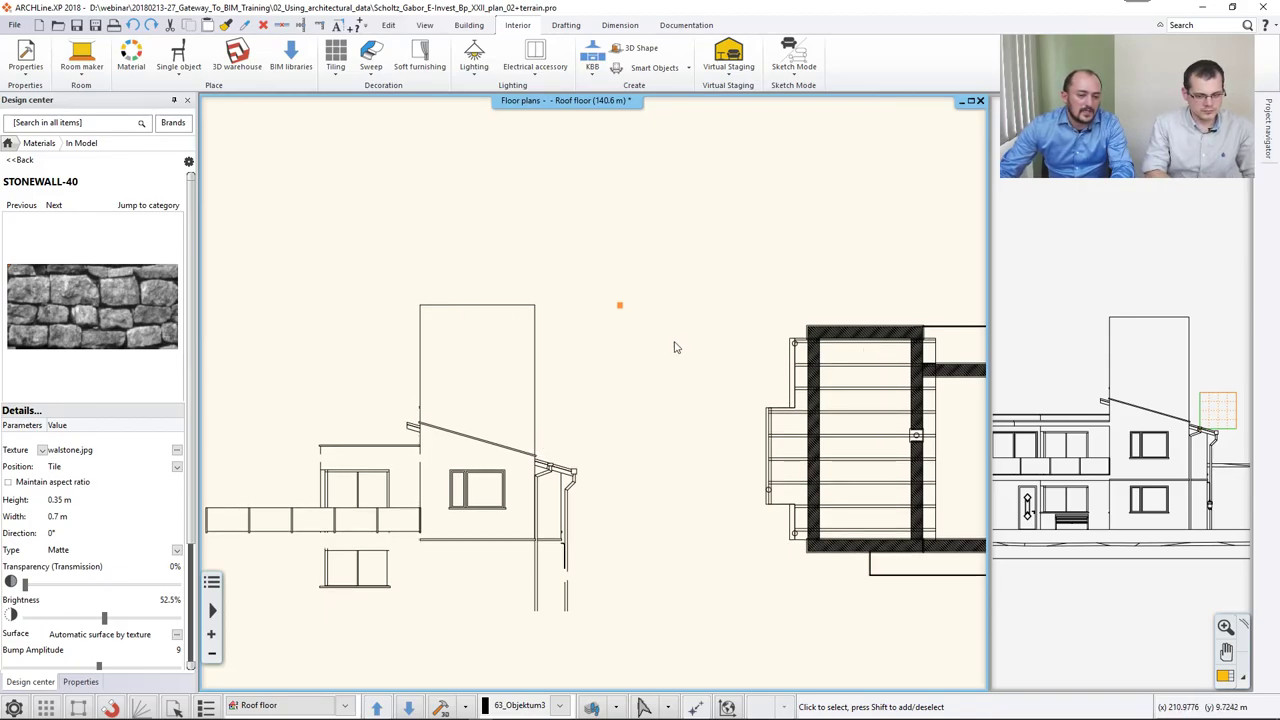
pyautogui.moveTo(675, 347); pyautogui.dragTo(627, 367, button='middle')
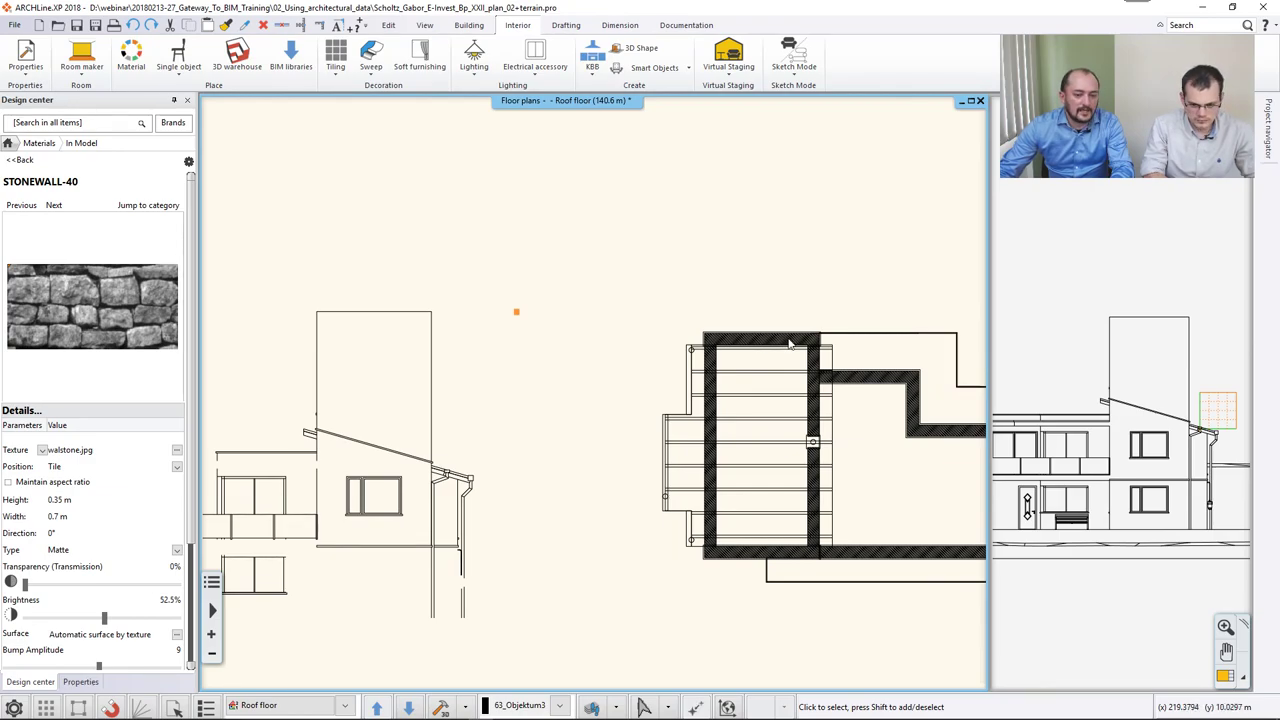
pyautogui.scroll(2, 790, 343)
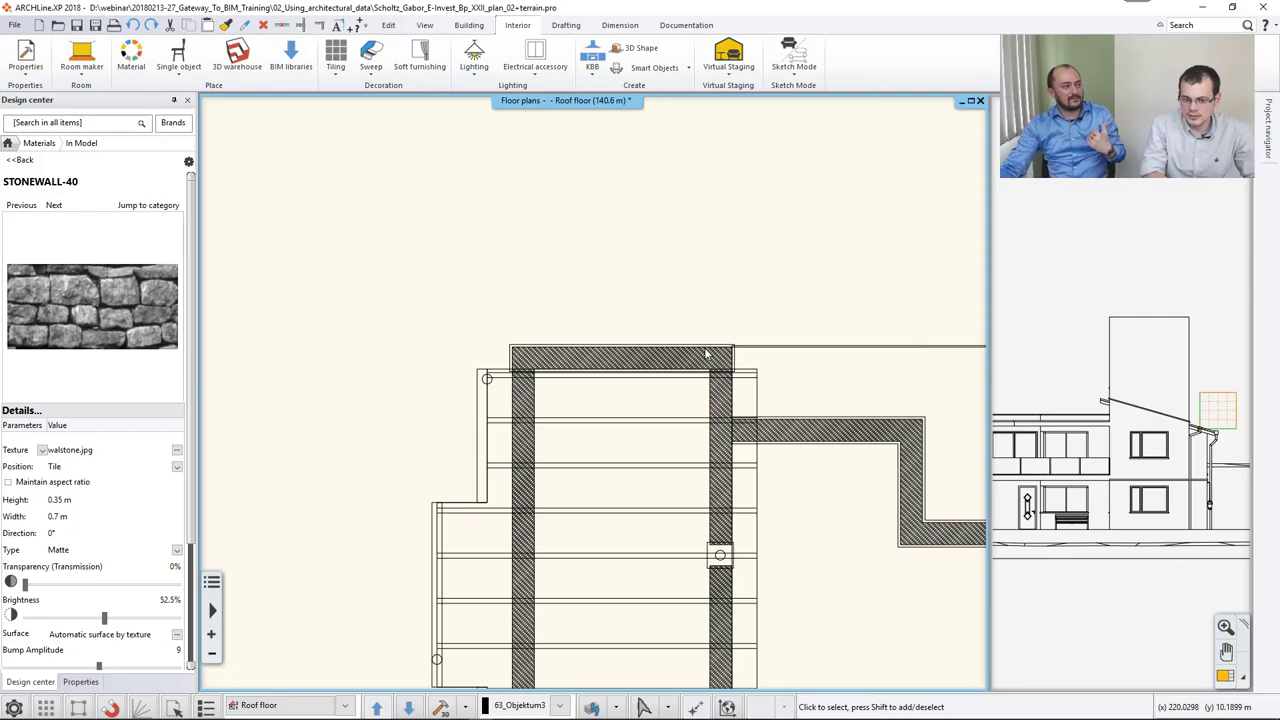
pyautogui.scroll(-3, 816, 349)
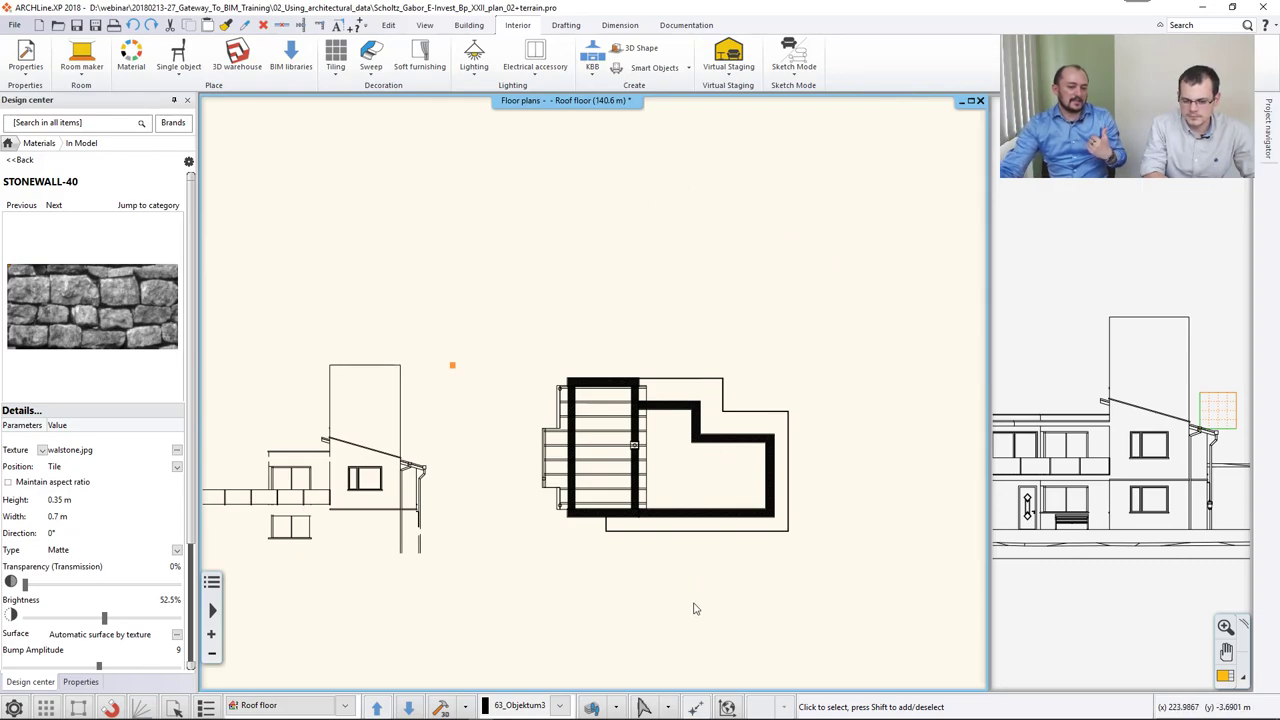
pyautogui.scroll(3, 690, 350)
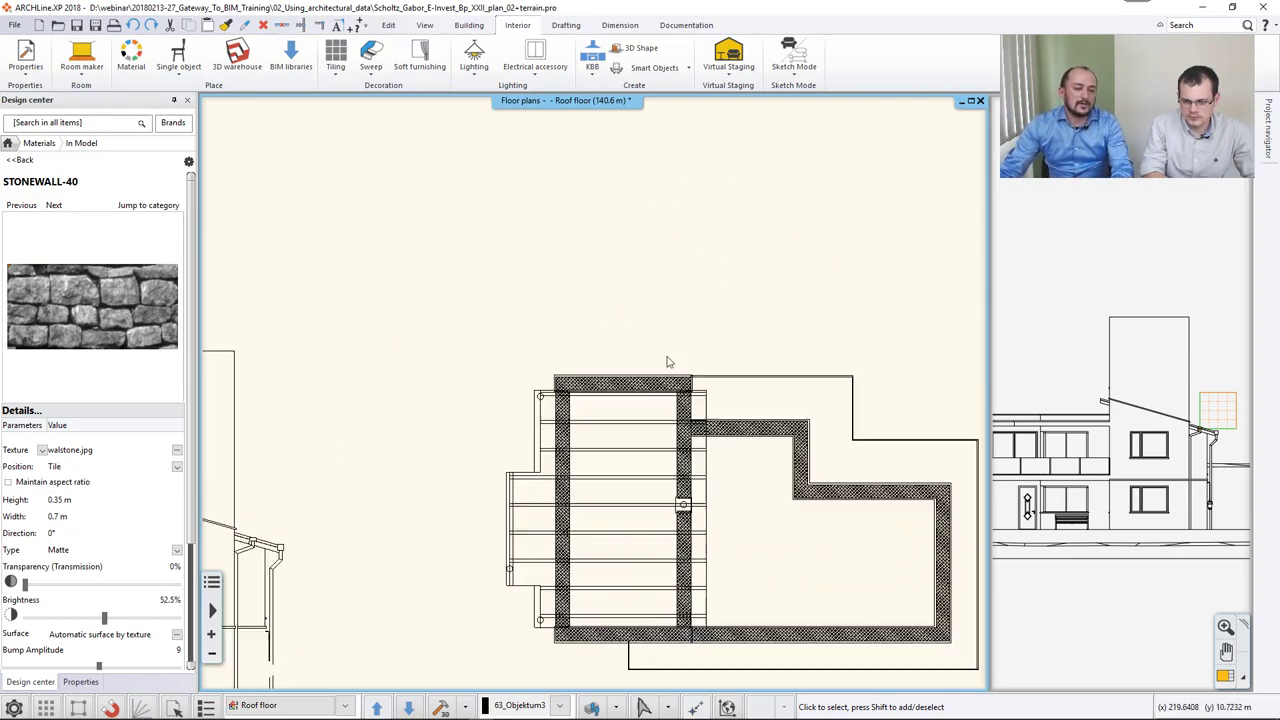
pyautogui.scroll(1, 669, 362)
# Select the top gable wall and apply Profile > Add whole front profile to it.
pyautogui.click(645, 404)
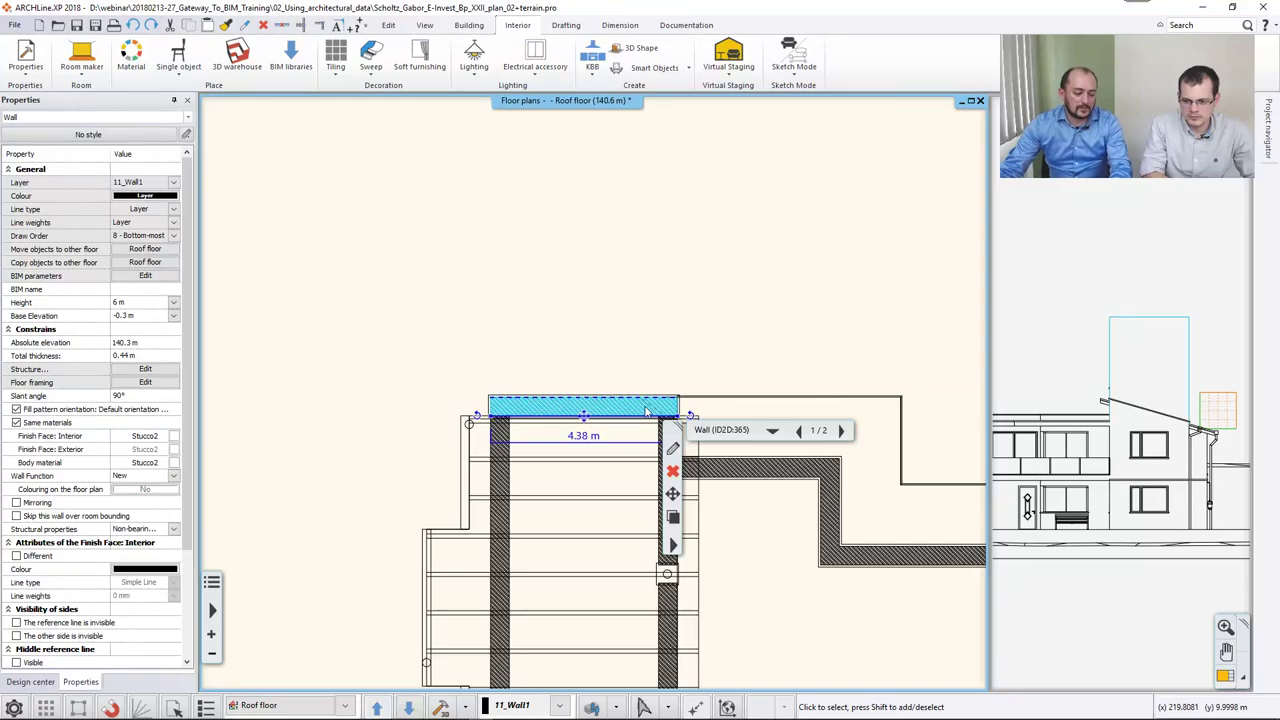
pyautogui.click(673, 545)
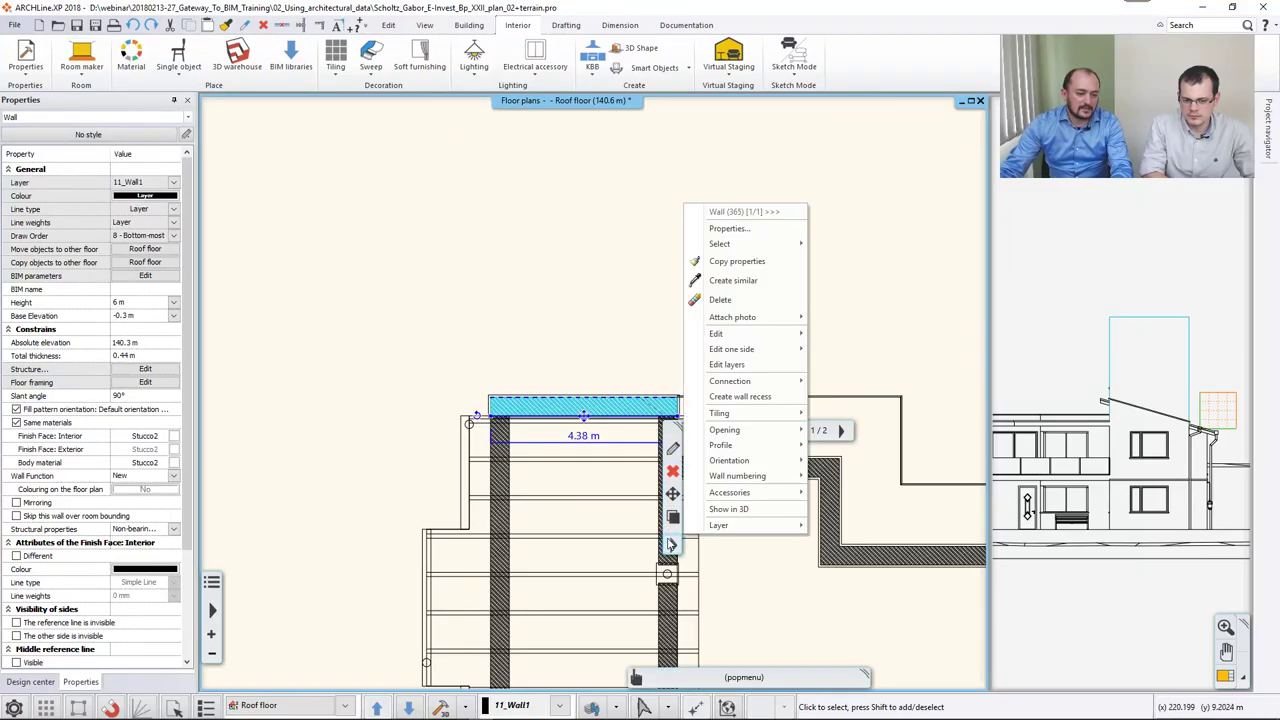
pyautogui.moveTo(760, 445)
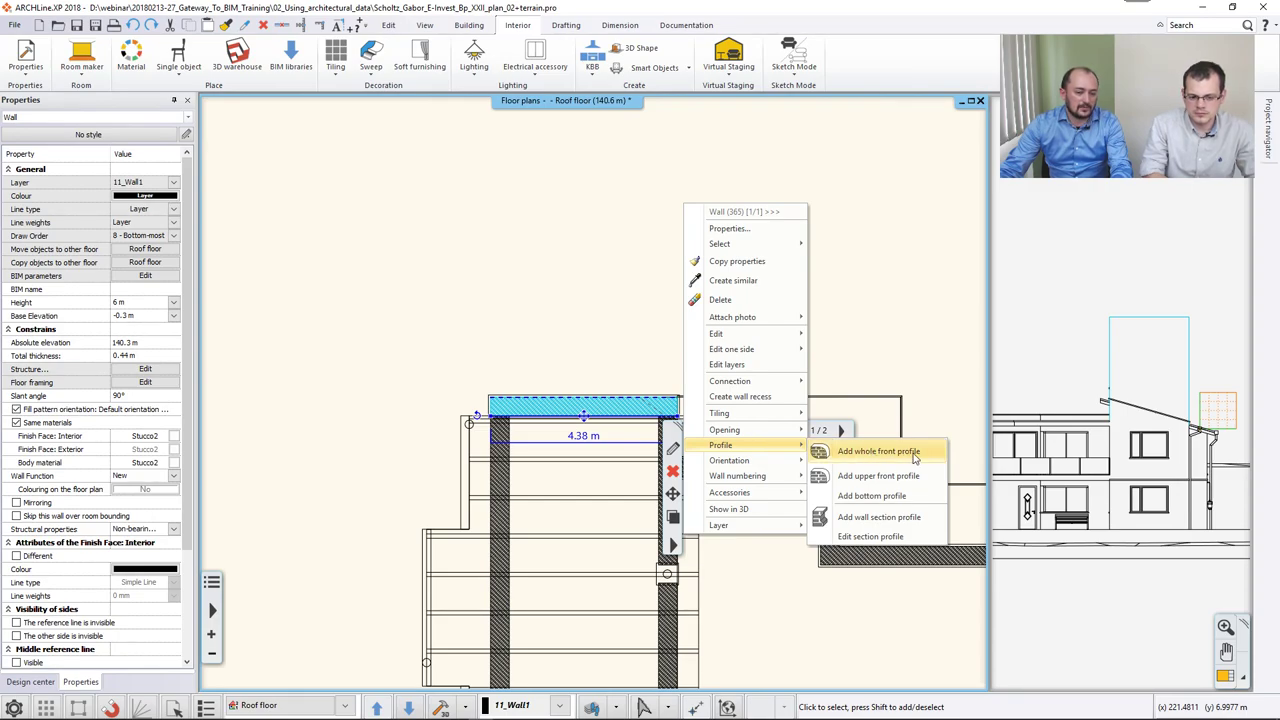
pyautogui.click(878, 451)
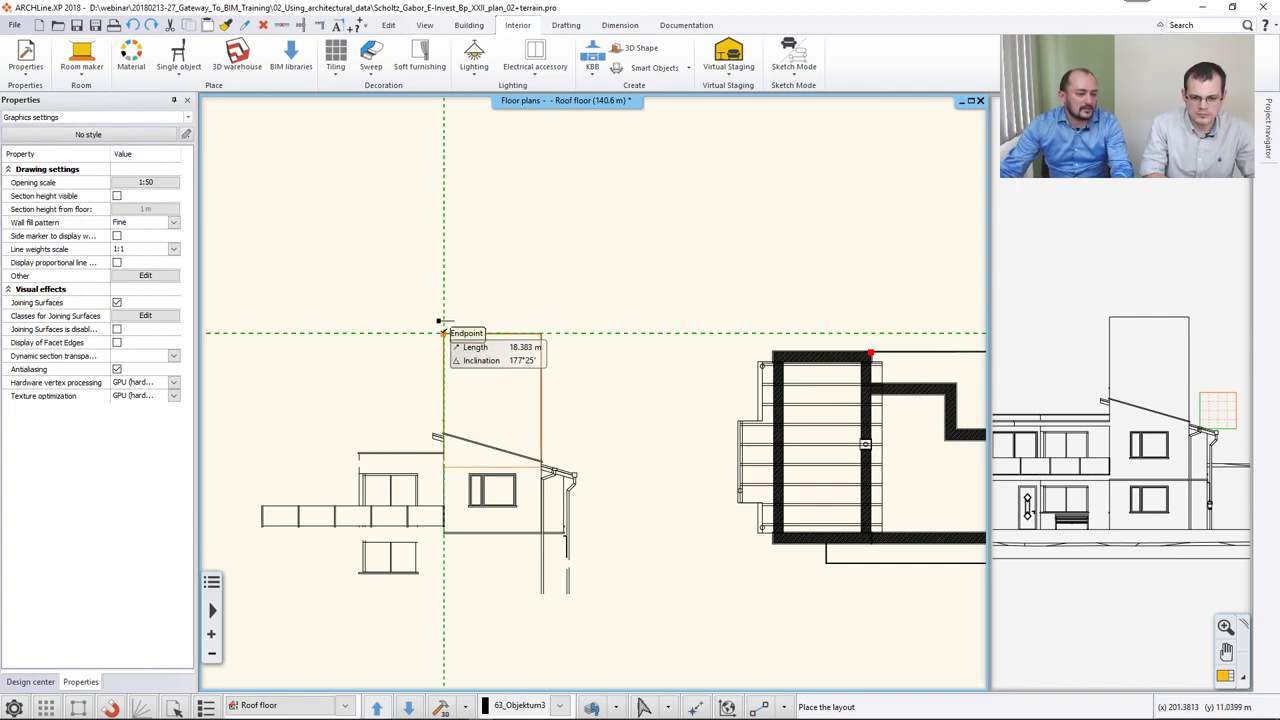
# Place the profile layout at the elevation corner, then trace the wall outline up, along the roof slope and down.
pyautogui.click(444, 333)
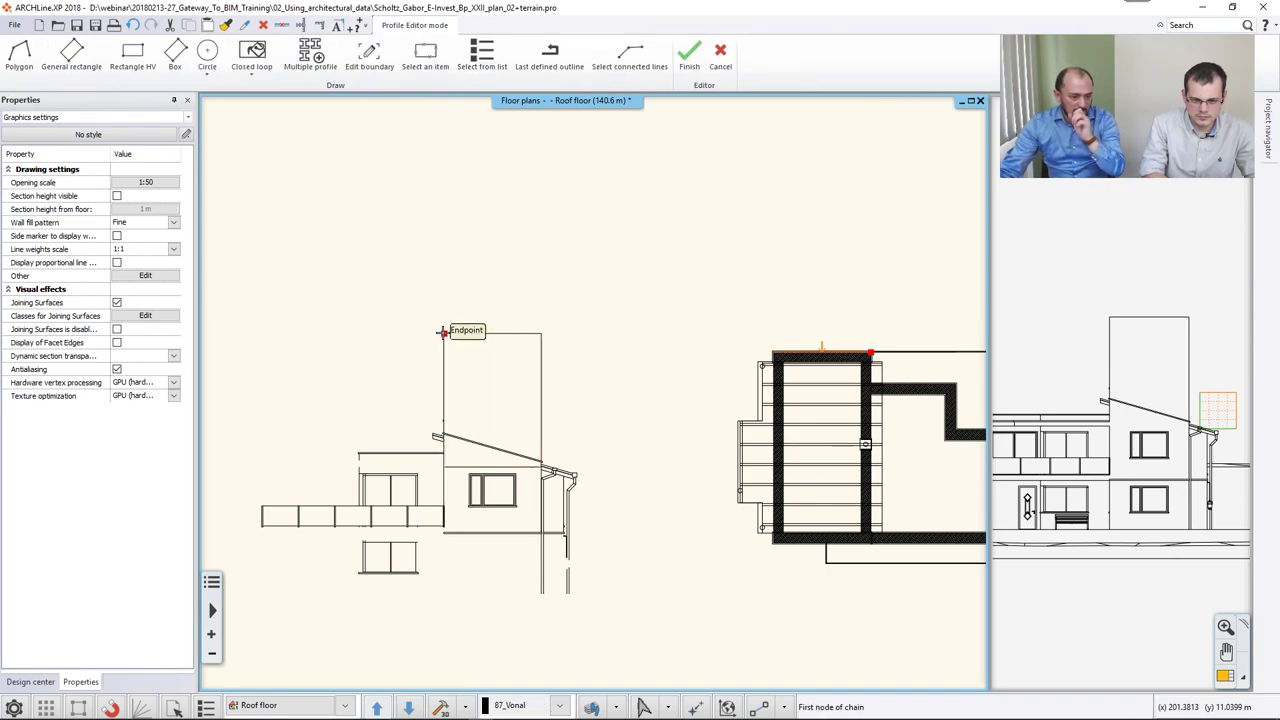
pyautogui.scroll(3, 471, 383)
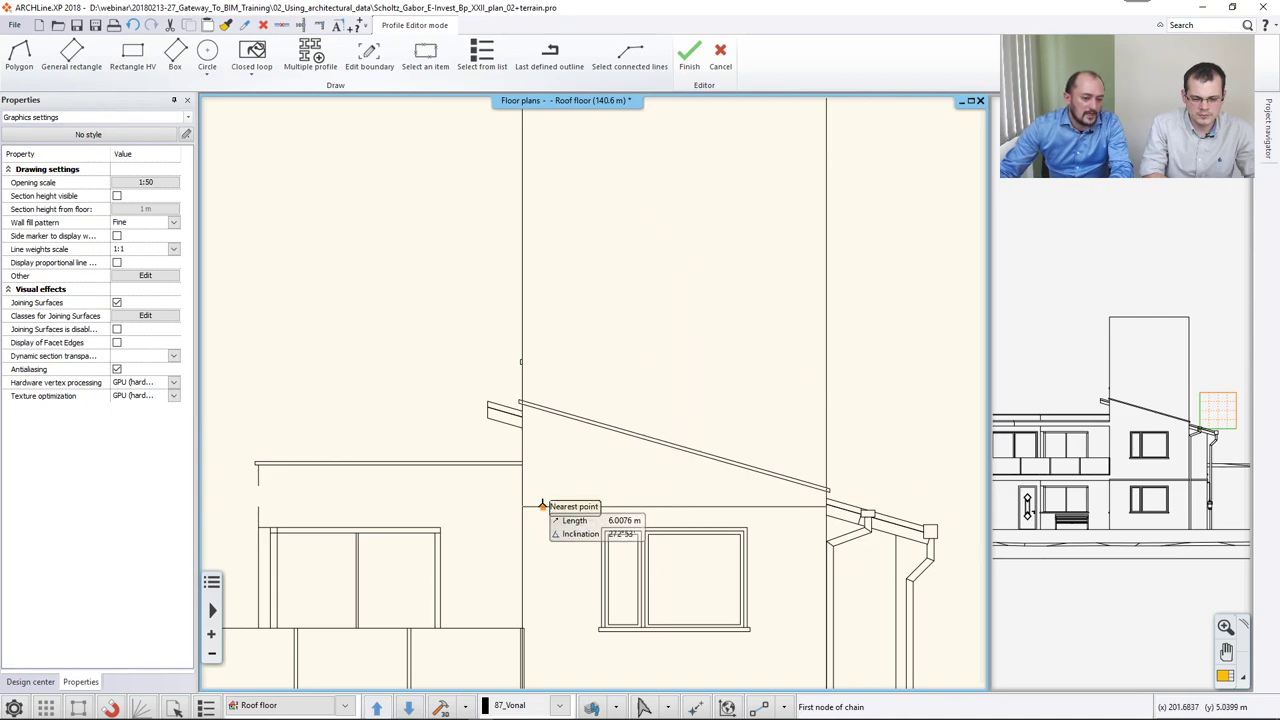
pyautogui.click(523, 504)
pyautogui.scroll(3, 523, 504)
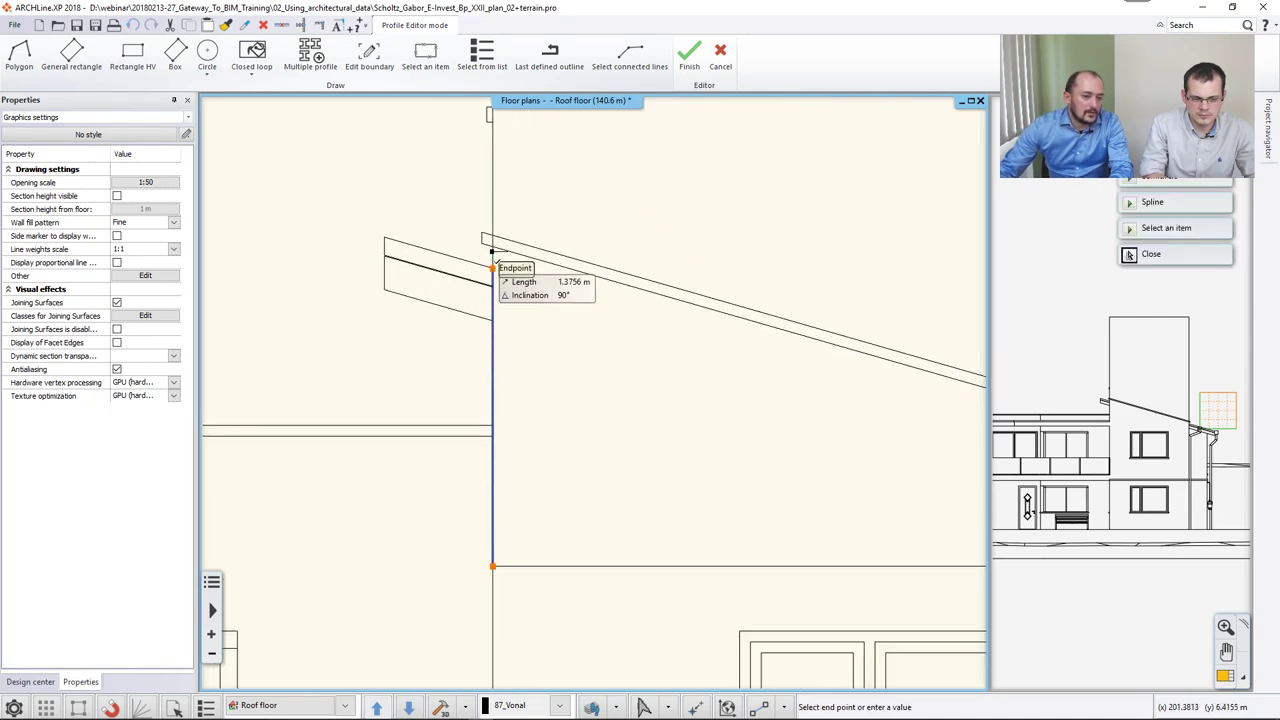
pyautogui.click(492, 242)
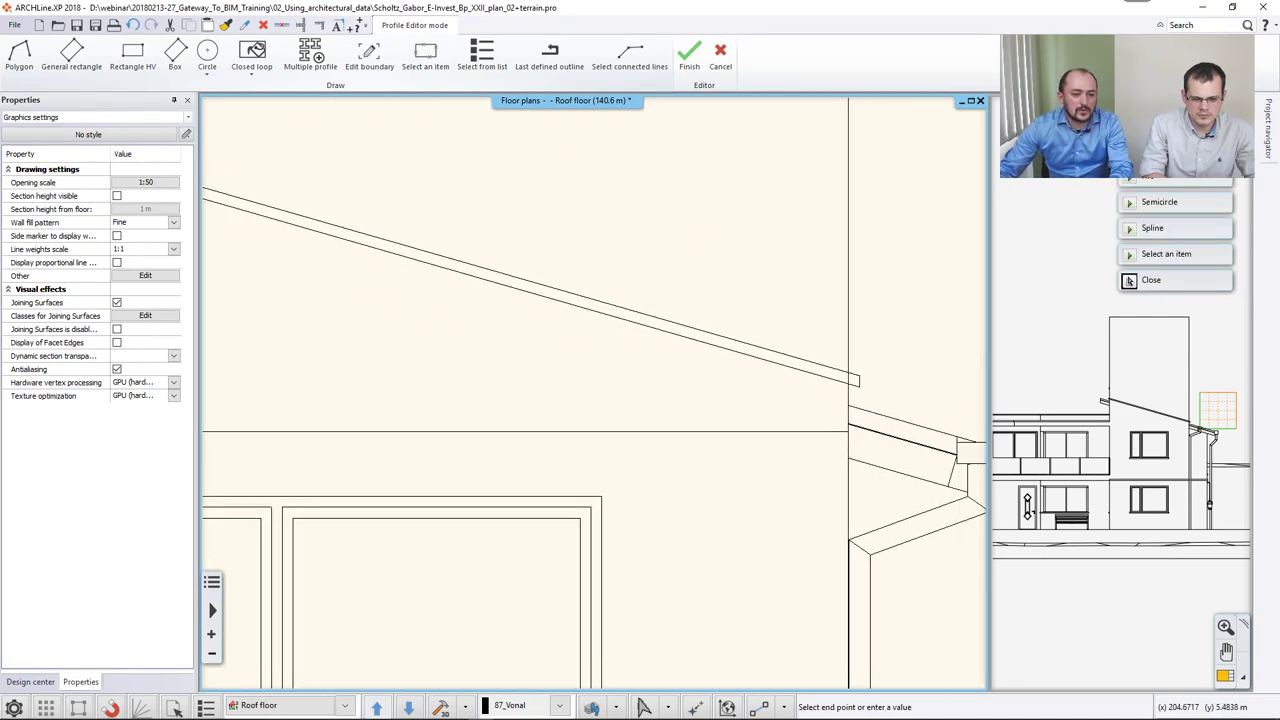
pyautogui.click(728, 369)
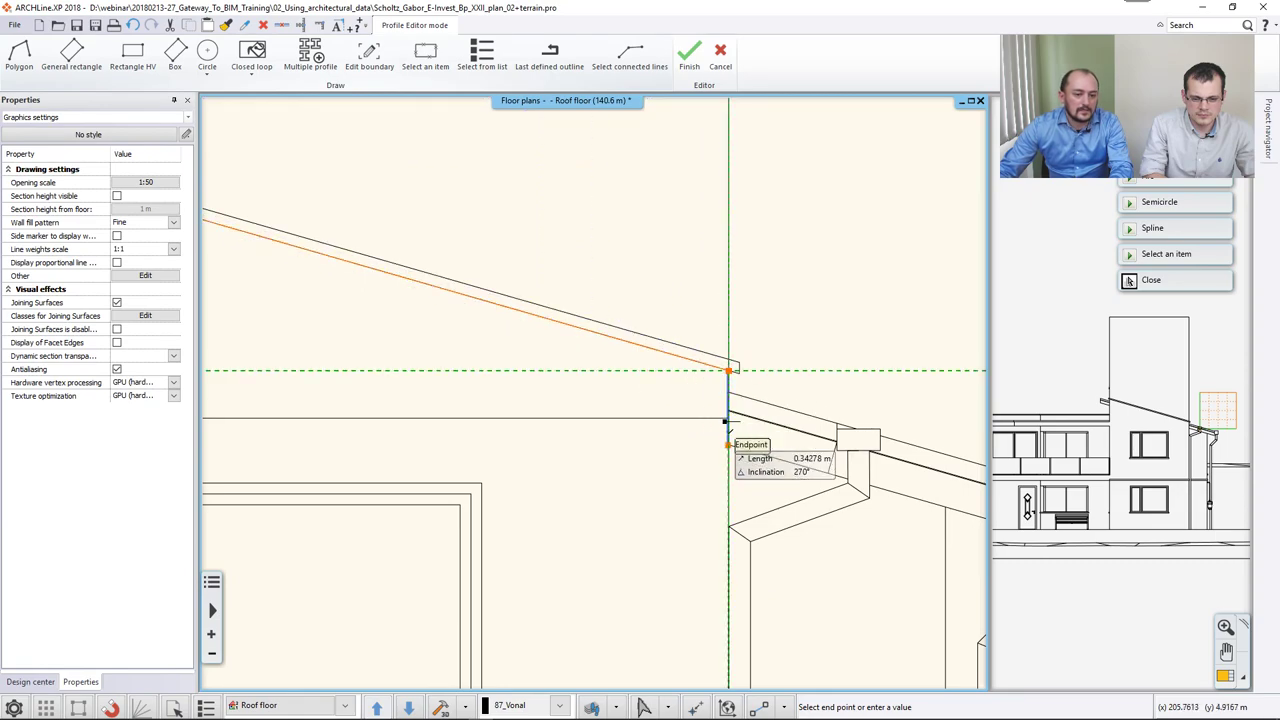
pyautogui.click(728, 418)
pyautogui.scroll(-3, 651, 394)
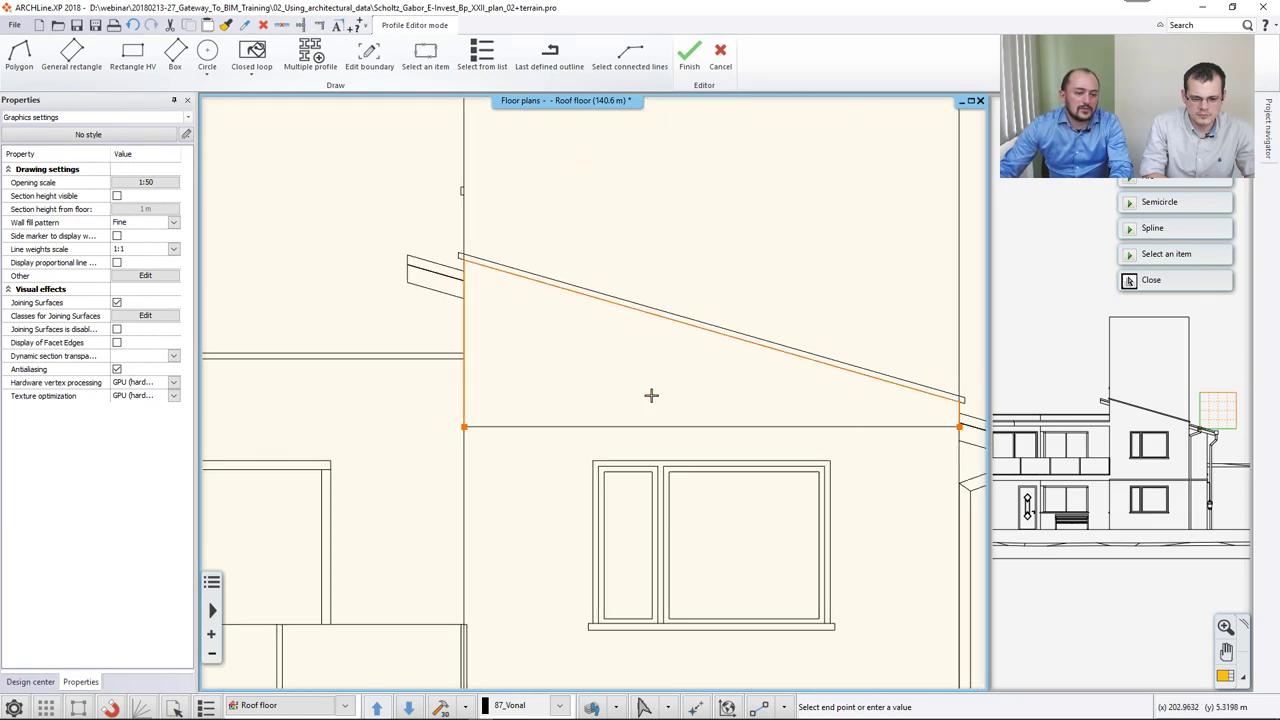
pyautogui.rightClick(550, 390)
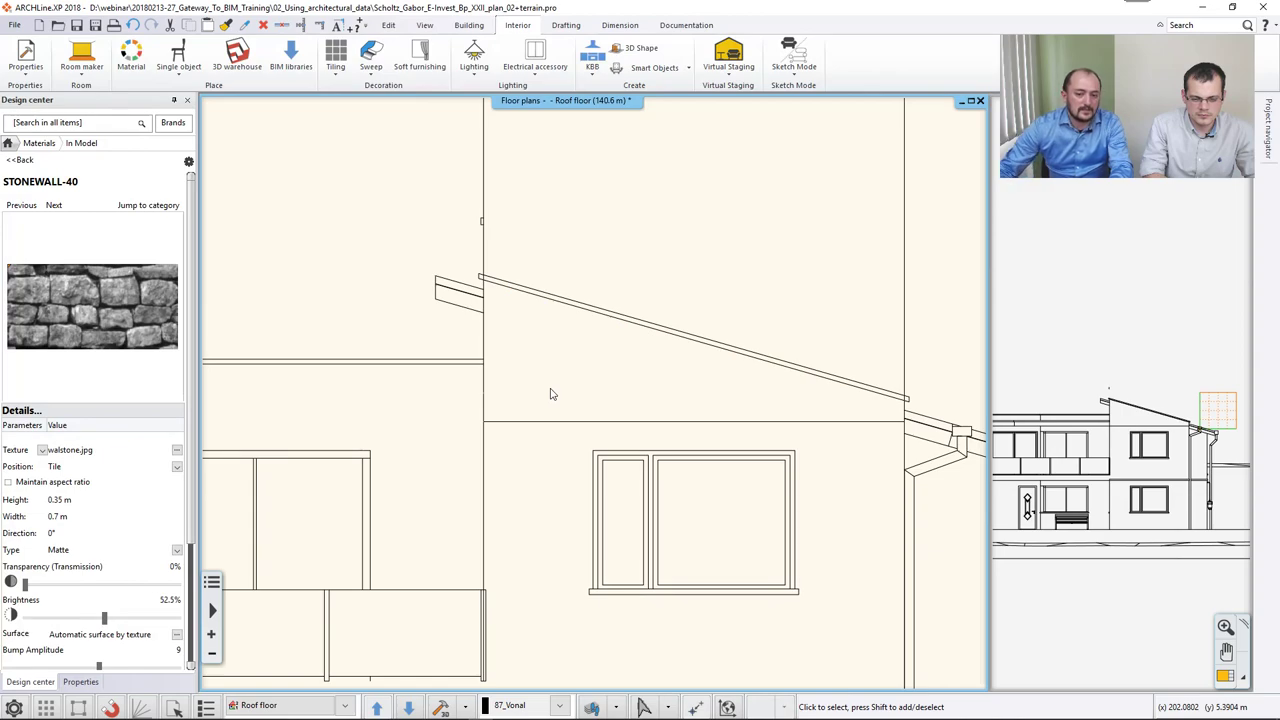
# Swap the front elevation into the main window and switch it from vector drawing to image display.
pyautogui.doubleClick(1168, 386)
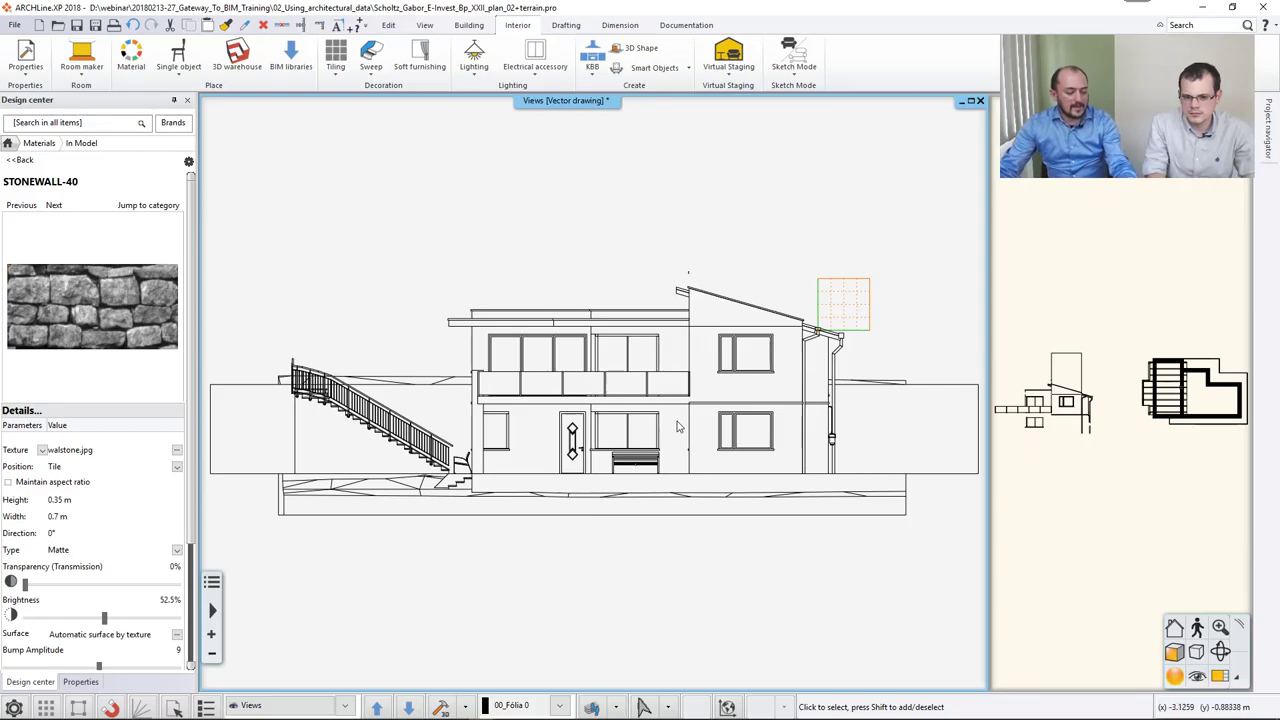
pyautogui.moveTo(713, 439)
pyautogui.mouseDown(button='middle')
pyautogui.moveTo(738, 450)
pyautogui.moveTo(709, 398)
pyautogui.moveTo(729, 410)
pyautogui.moveTo(713, 438)
pyautogui.mouseUp(button='middle')
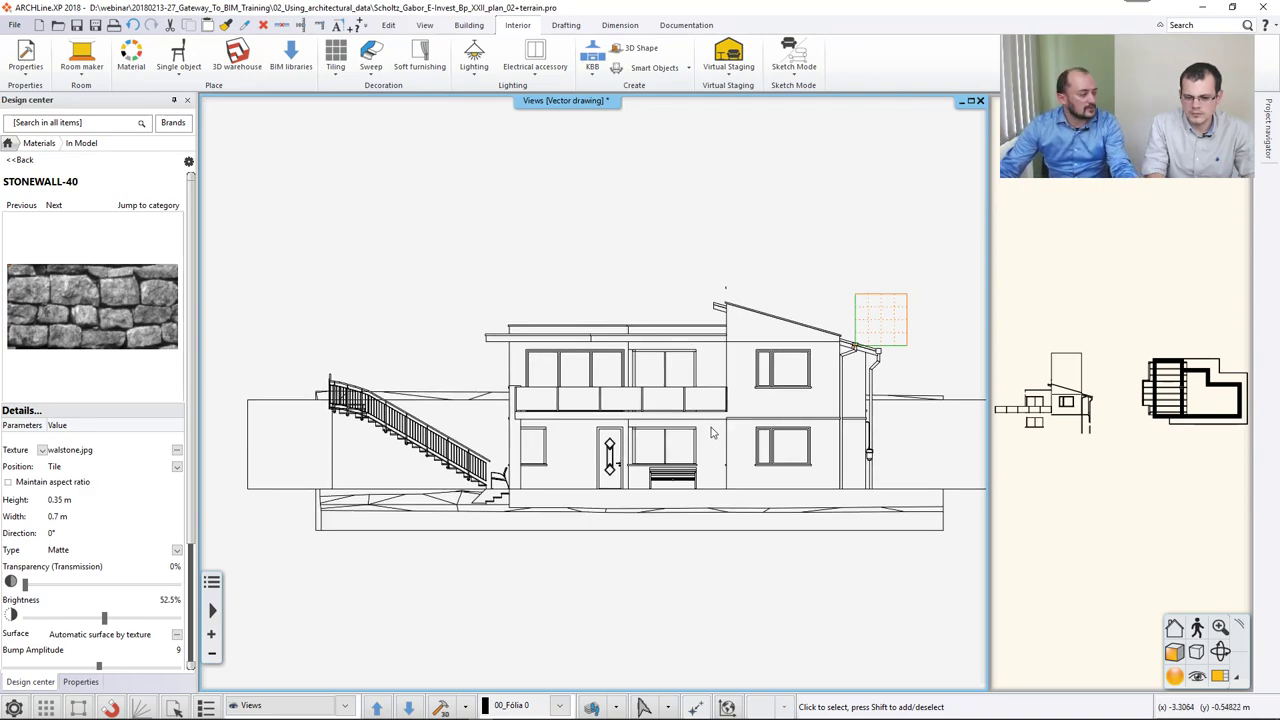
pyautogui.click(595, 101)
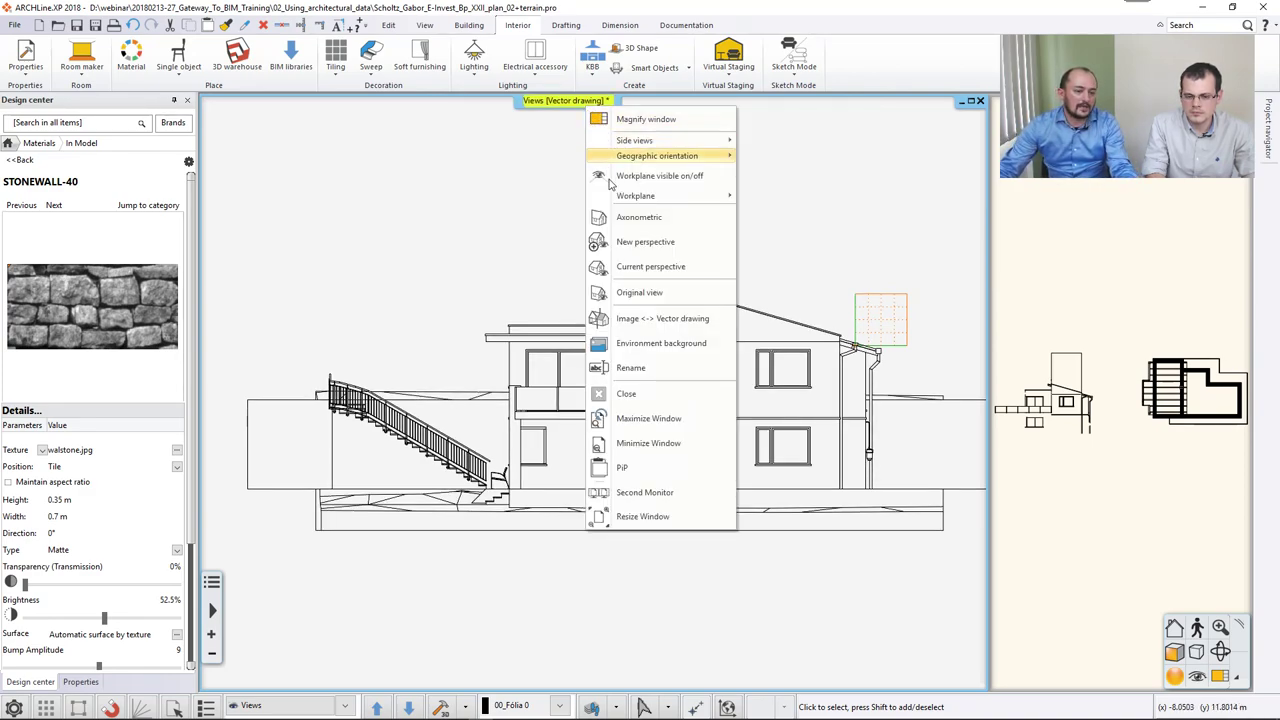
pyautogui.click(645, 318)
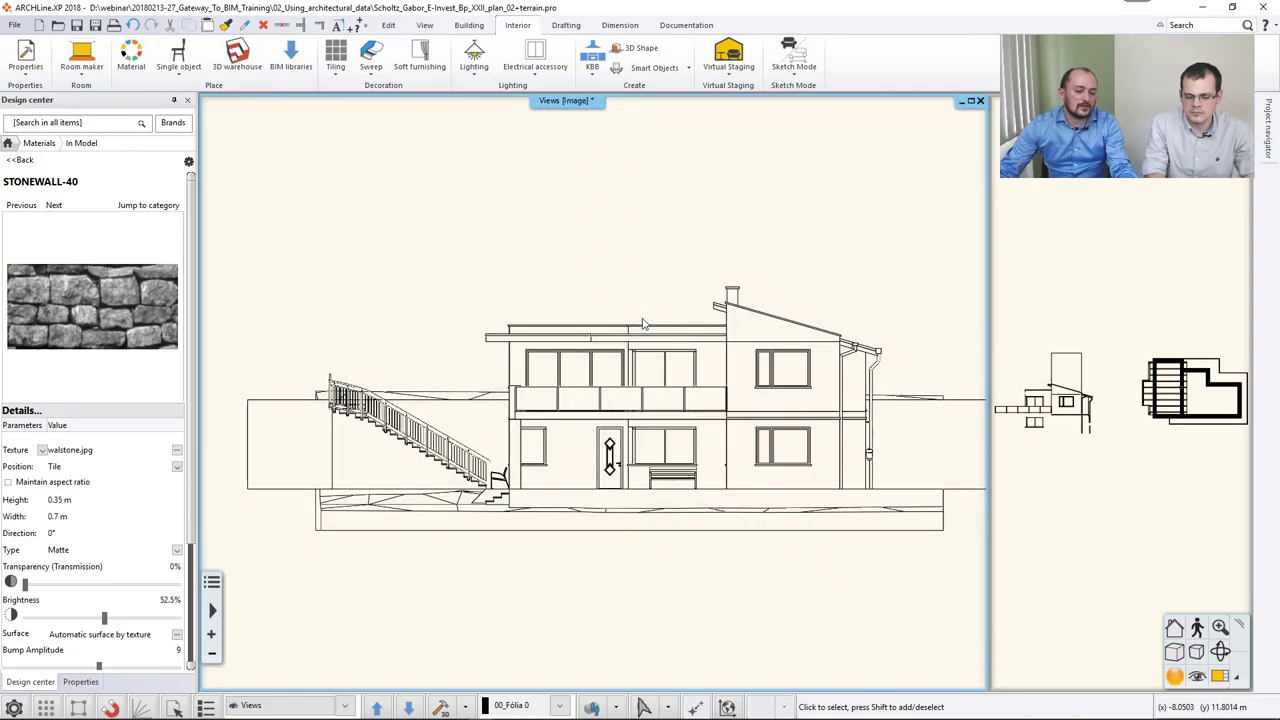
# Switch the 3D preview to textured rendering and orbit to an elevated view of the house's front.
pyautogui.click(1174, 653)
pyautogui.click(1070, 608)
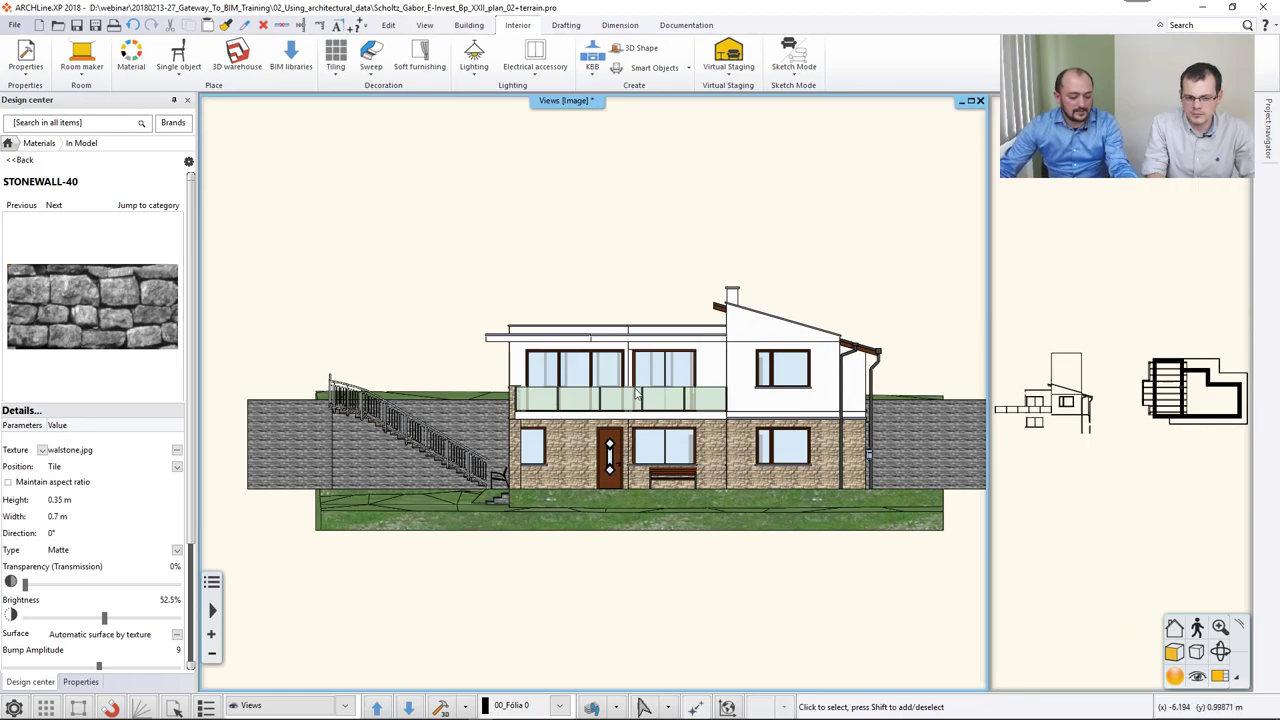
pyautogui.moveTo(636, 394); pyautogui.dragTo(737, 299, button='middle')
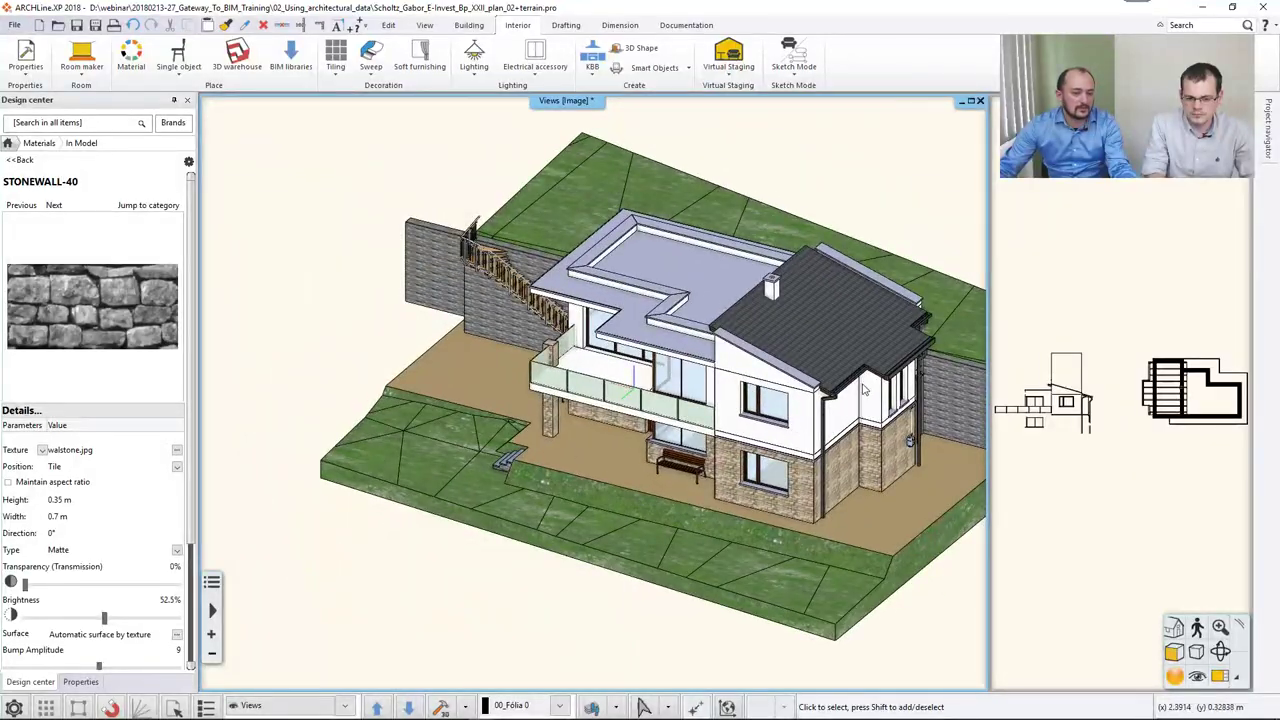
pyautogui.moveTo(727, 395); pyautogui.dragTo(816, 452, button='middle')
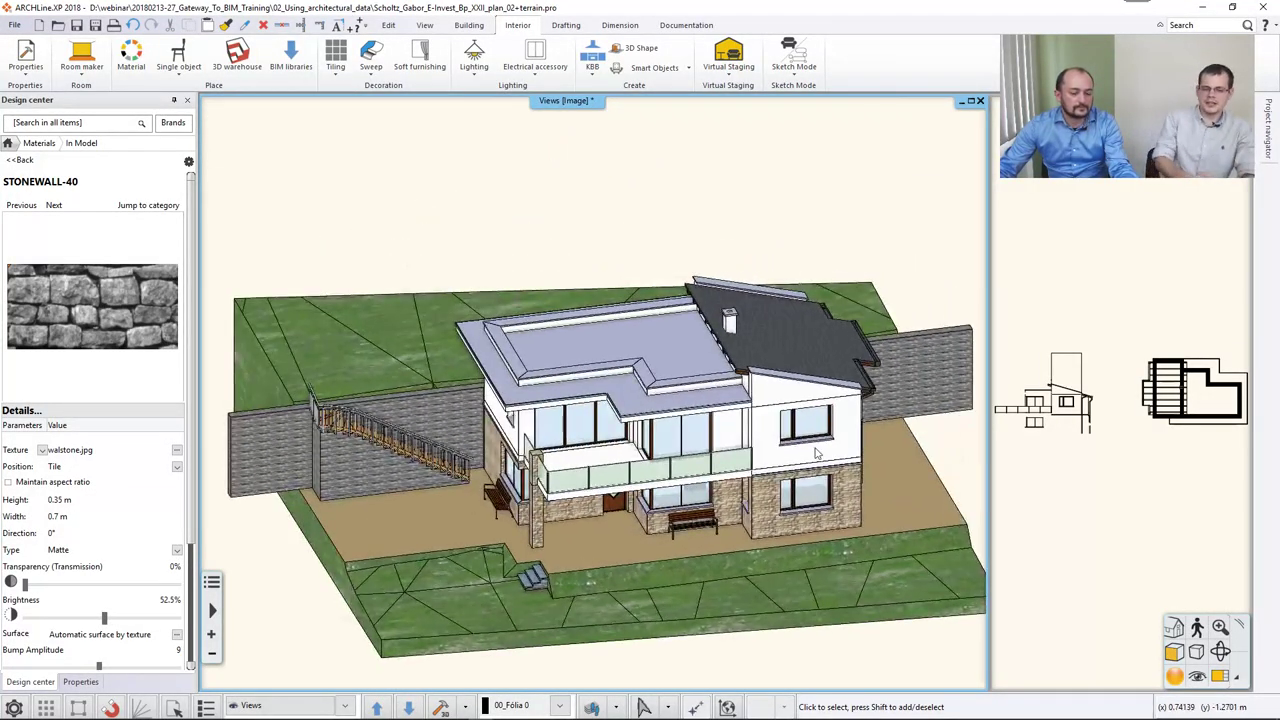